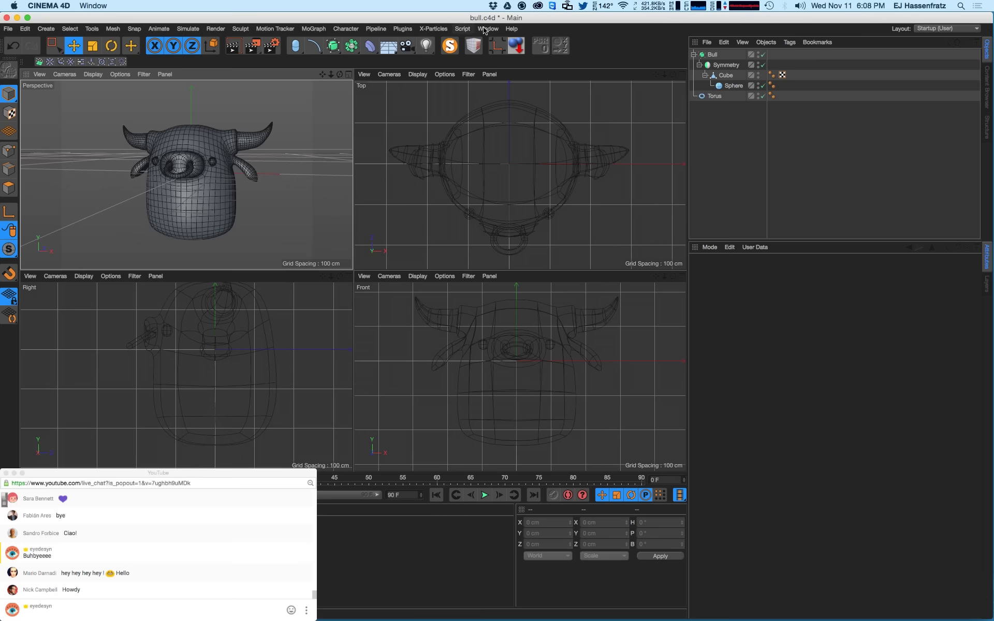
- Switch to the bear_5.c4d document and orbit the perspective view around the bear
{"action": "left_click", "coordinate": [485, 29]}
{"action": "left_click", "coordinate": [478, 299]}
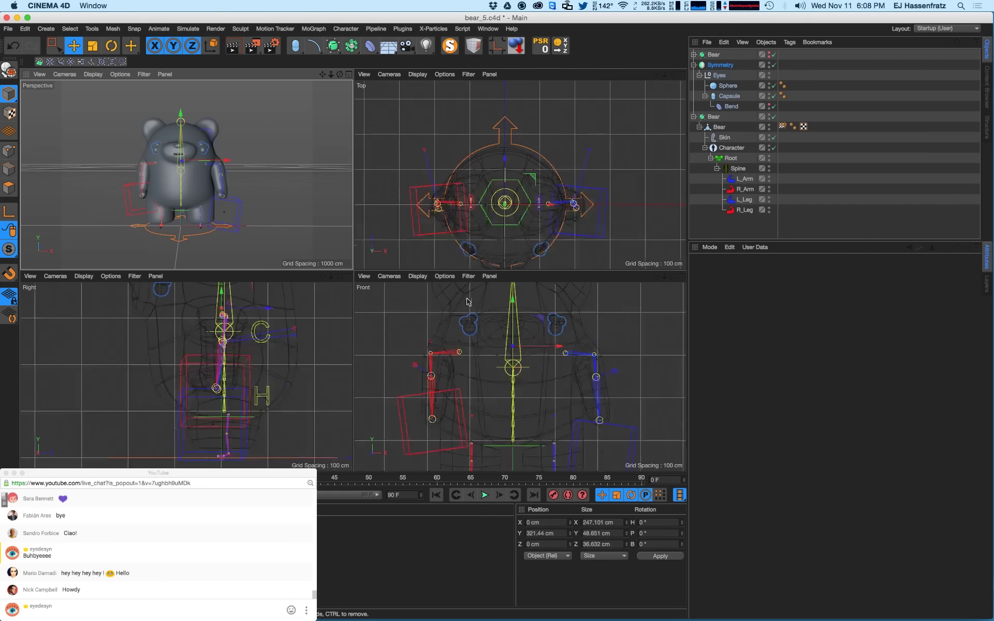
{"action": "mouse_move", "coordinate": [233, 185]}
{"action": "left_mouse_down", "text": "alt"}
{"action": "mouse_move", "coordinate": [254, 188]}
{"action": "mouse_move", "coordinate": [208, 201]}
{"action": "mouse_move", "coordinate": [243, 188]}
{"action": "left_mouse_up", "text": "alt"}
{"action": "left_click", "coordinate": [725, 225]}
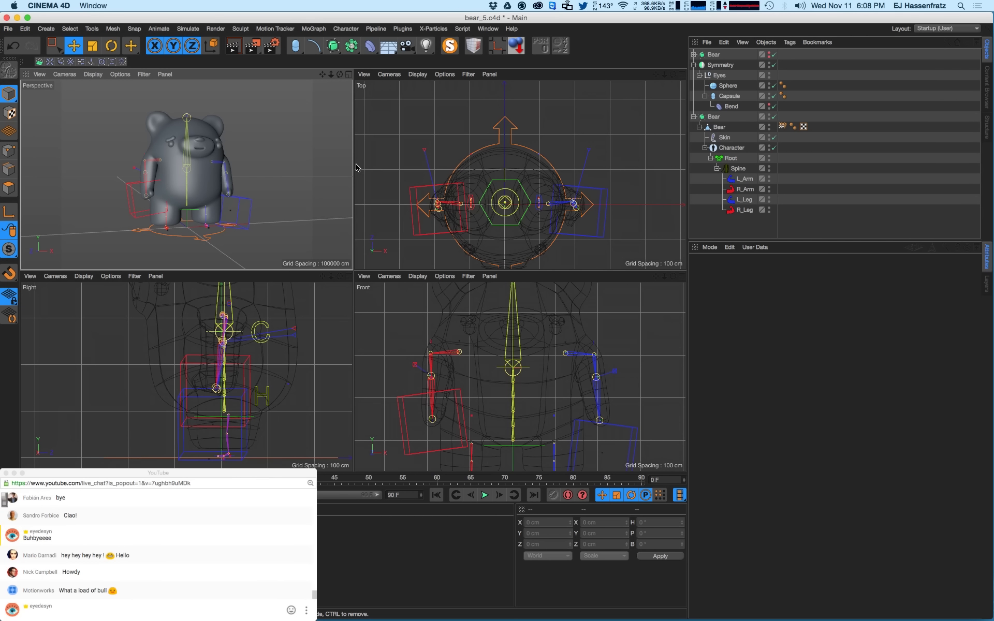
{"action": "left_click", "coordinate": [550, 246]}
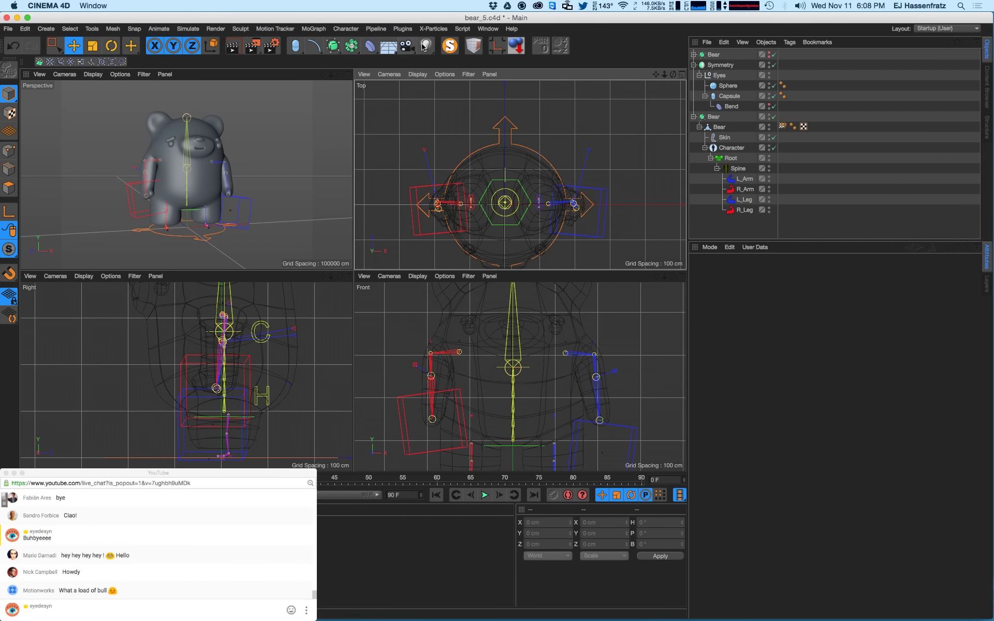
{"action": "left_click", "coordinate": [489, 29]}
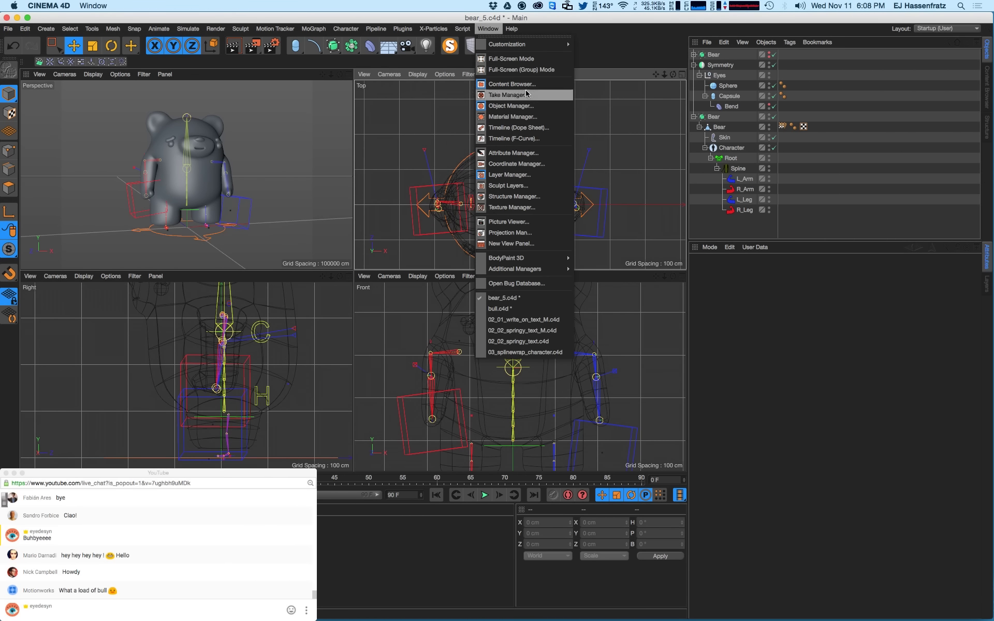
{"action": "left_click", "coordinate": [265, 205]}
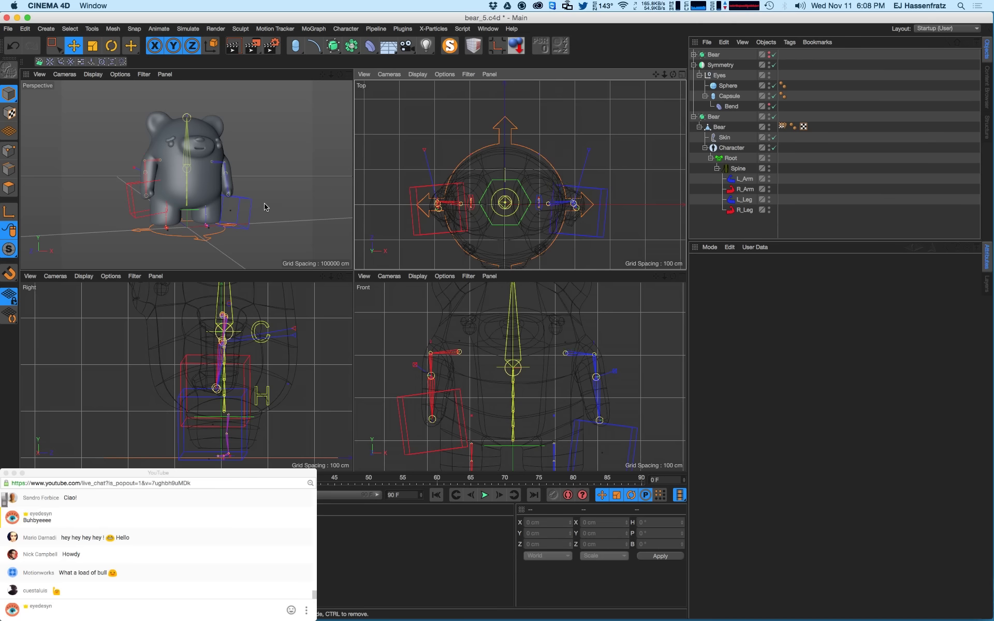
{"action": "left_click_drag", "start_coordinate": [204, 178], "coordinate": [201, 183], "text": "alt"}
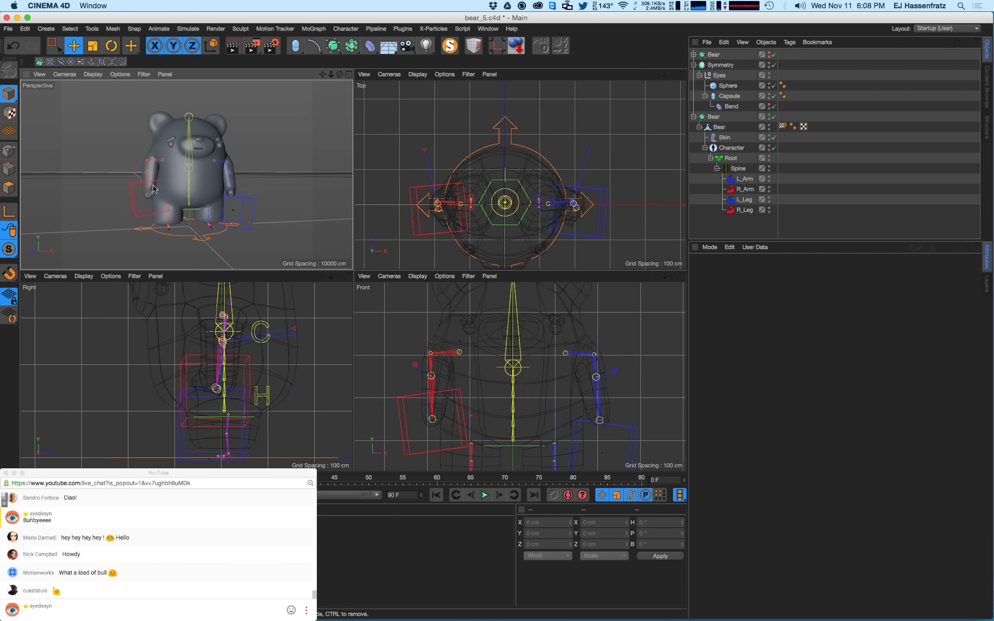
- Test-move the L_Arm and R_Arm IK controllers, undoing each move
{"action": "left_click", "coordinate": [140, 194]}
{"action": "left_click", "coordinate": [246, 215]}
{"action": "left_click_drag", "start_coordinate": [234, 437], "coordinate": [239, 402]}
{"action": "left_click", "coordinate": [306, 173]}
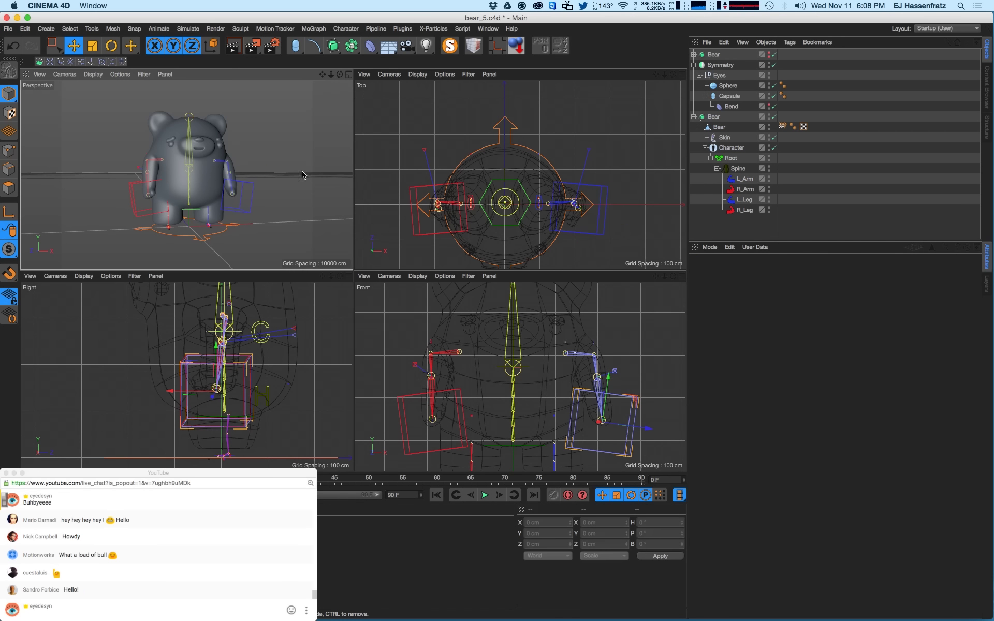
{"action": "left_click_drag", "start_coordinate": [247, 215], "coordinate": [248, 208], "text": "alt"}
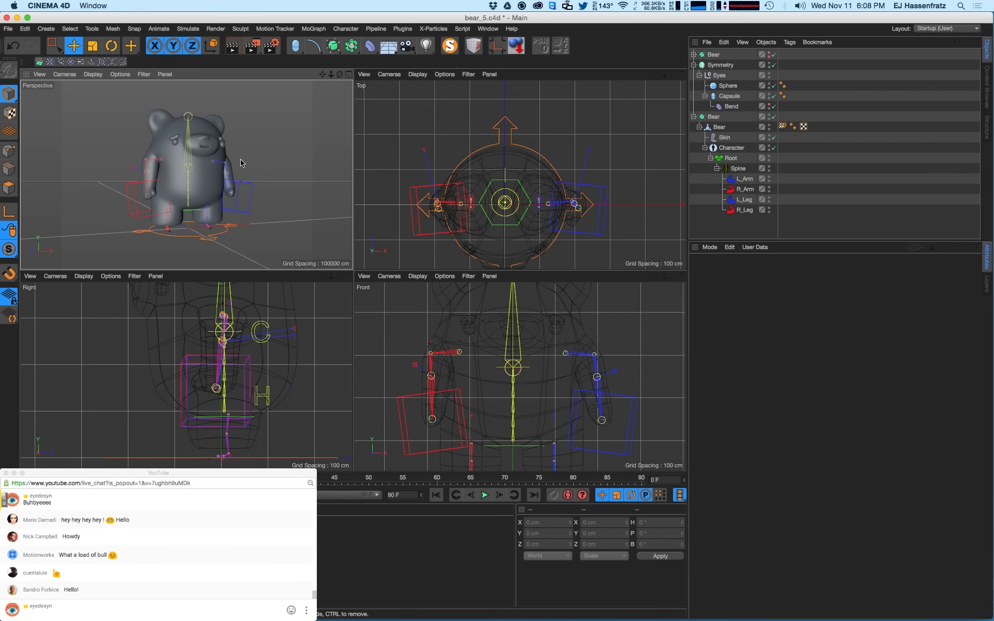
{"action": "left_click_drag", "start_coordinate": [240, 160], "coordinate": [258, 198], "text": "alt"}
{"action": "left_click", "coordinate": [248, 192]}
{"action": "key", "text": "super+z"}
{"action": "mouse_move", "coordinate": [135, 206]}
{"action": "left_mouse_down"}
{"action": "mouse_move", "coordinate": [128, 183]}
{"action": "mouse_move", "coordinate": [126, 204]}
{"action": "left_mouse_up"}
{"action": "key", "text": "super+z"}
- Rotate the Root controller to tilt the bear, undo it, and deselect Root
{"action": "left_click", "coordinate": [202, 237]}
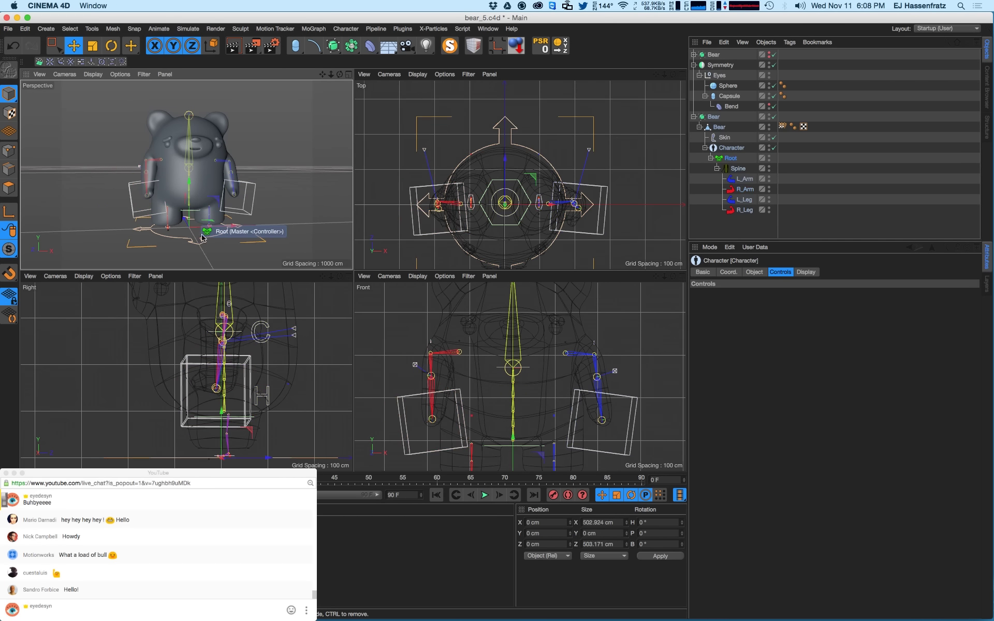
{"action": "key", "text": "r"}
{"action": "left_click_drag", "start_coordinate": [208, 207], "coordinate": [216, 183]}
{"action": "key", "text": "super+z"}
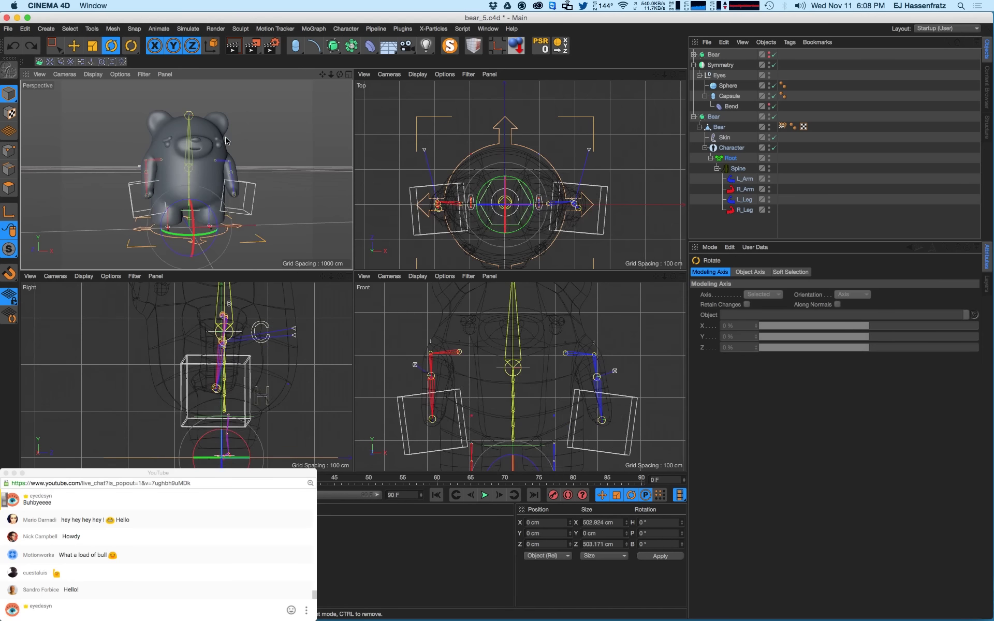
{"action": "left_click", "coordinate": [843, 208]}
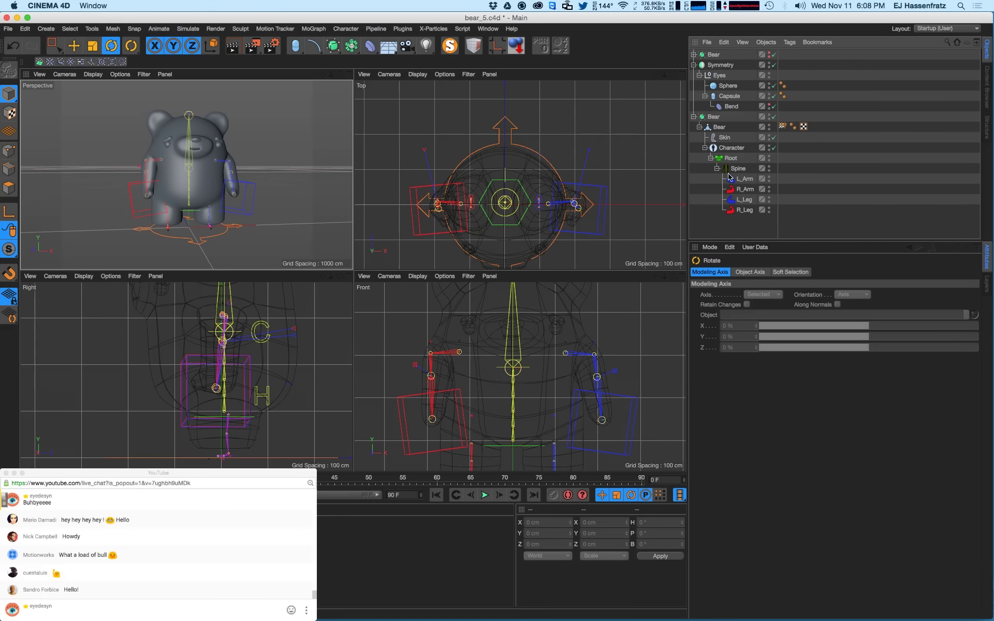
{"action": "left_click", "coordinate": [487, 30]}
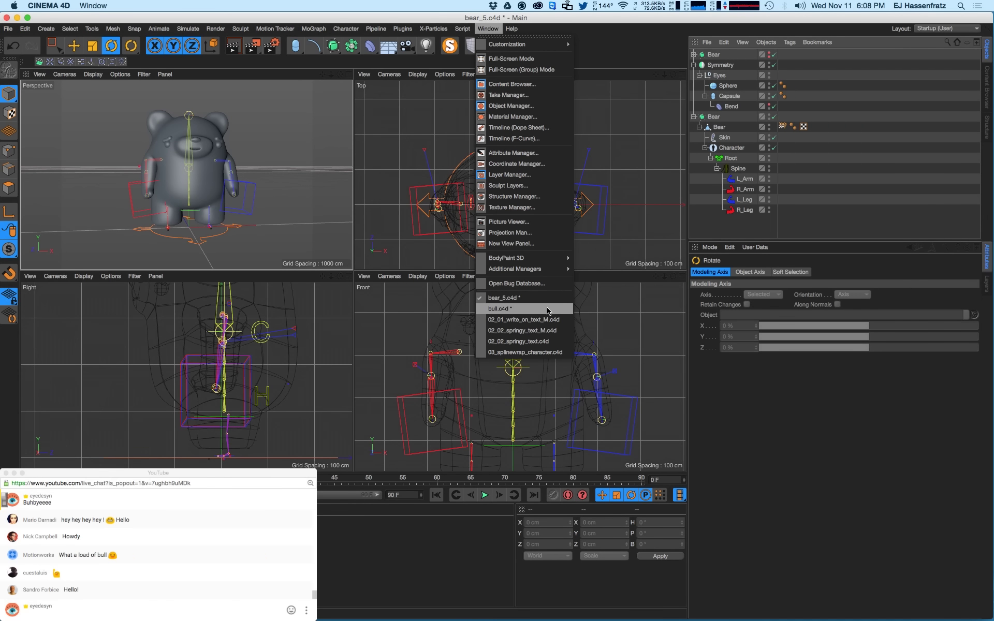
- Switch to bull.c4d, select the Cube in Polygon mode, and enable the Bull subdivision
{"action": "left_click", "coordinate": [523, 310]}
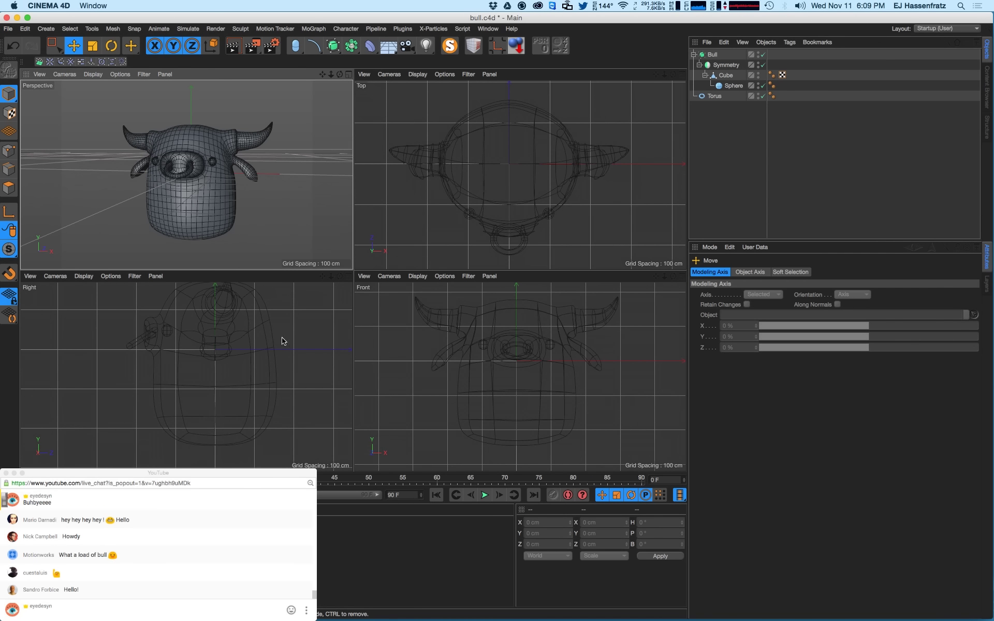
{"action": "left_click", "coordinate": [725, 75]}
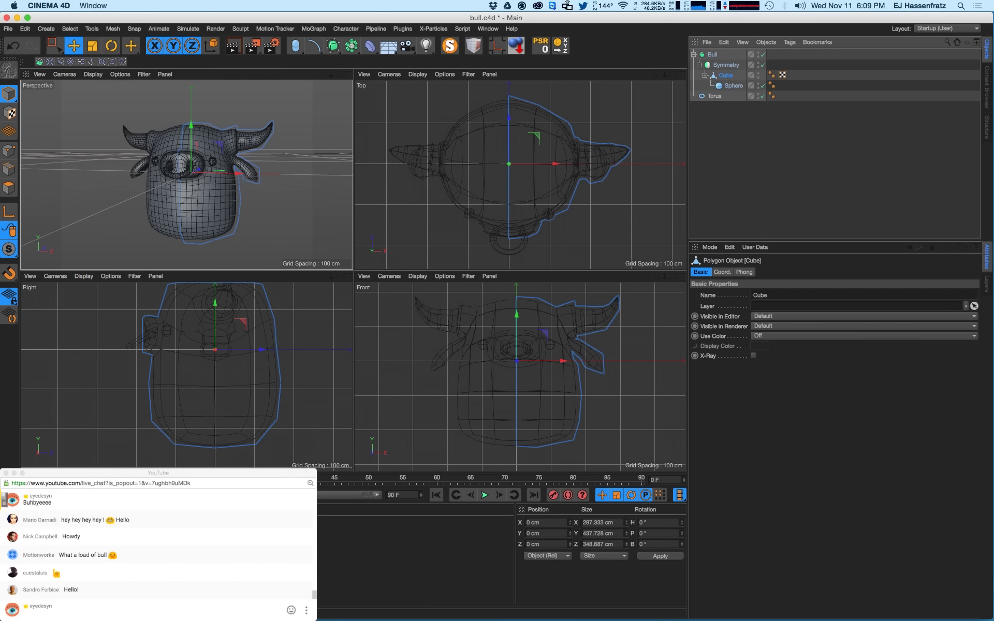
{"action": "left_click", "coordinate": [8, 187]}
{"action": "left_click_drag", "start_coordinate": [197, 196], "coordinate": [226, 199], "text": "alt"}
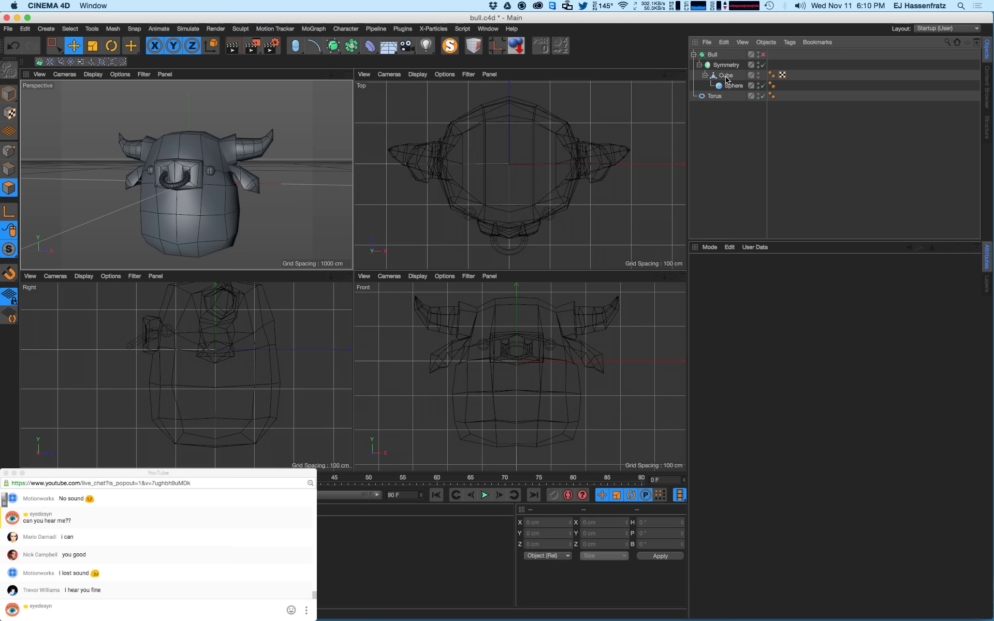
{"action": "left_click", "coordinate": [725, 76]}
{"action": "left_click_drag", "start_coordinate": [186, 175], "coordinate": [249, 228], "text": "alt"}
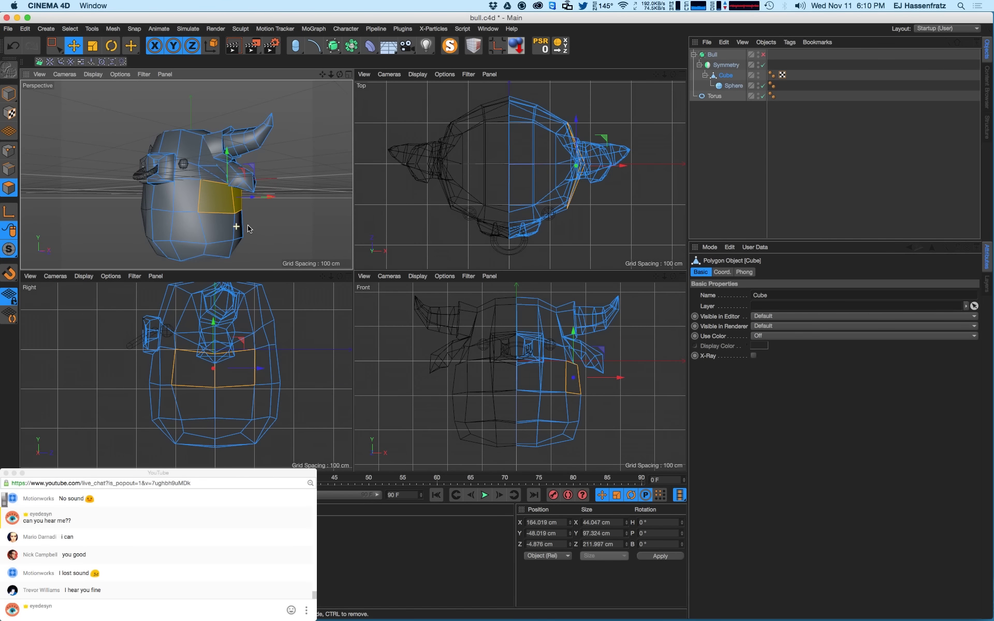
{"action": "left_click", "coordinate": [726, 67]}
{"action": "mouse_move", "coordinate": [213, 182]}
{"action": "left_mouse_down", "text": "alt"}
{"action": "mouse_move", "coordinate": [232, 211]}
{"action": "mouse_move", "coordinate": [239, 182]}
{"action": "mouse_move", "coordinate": [265, 196]}
{"action": "mouse_move", "coordinate": [215, 198]}
{"action": "left_mouse_up", "text": "alt"}
{"action": "left_click", "coordinate": [760, 54]}
- Reselect the Cube and toggle subdivision with Q until only the low-poly cage shows
{"action": "left_click", "coordinate": [726, 75]}
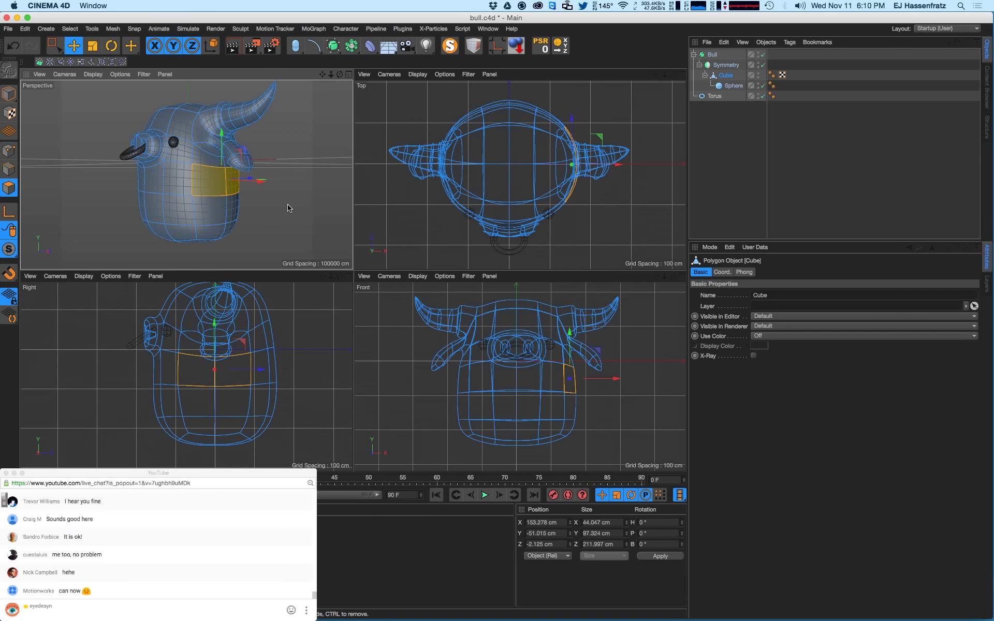
{"action": "left_click_drag", "start_coordinate": [243, 216], "coordinate": [280, 208], "text": "alt"}
{"action": "key", "text": "q"}
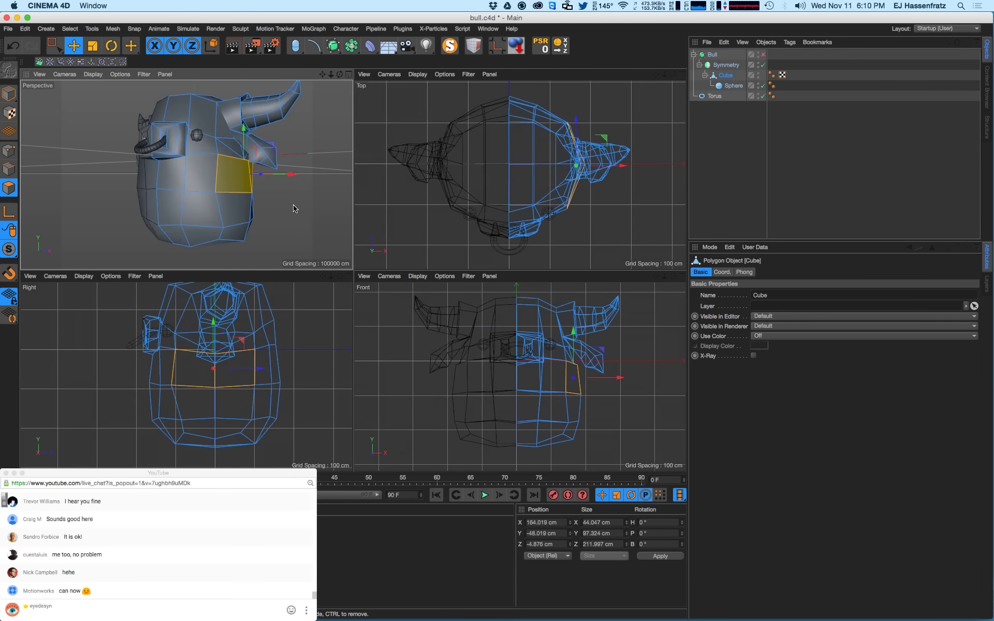
{"action": "key", "text": "q"}
{"action": "key", "text": "q"}
{"action": "key", "text": "q"}
{"action": "key", "text": "q"}
{"action": "key", "text": "q"}
{"action": "key", "text": "q"}
{"action": "key", "text": "q"}
{"action": "key", "text": "q"}
{"action": "key", "text": "q"}
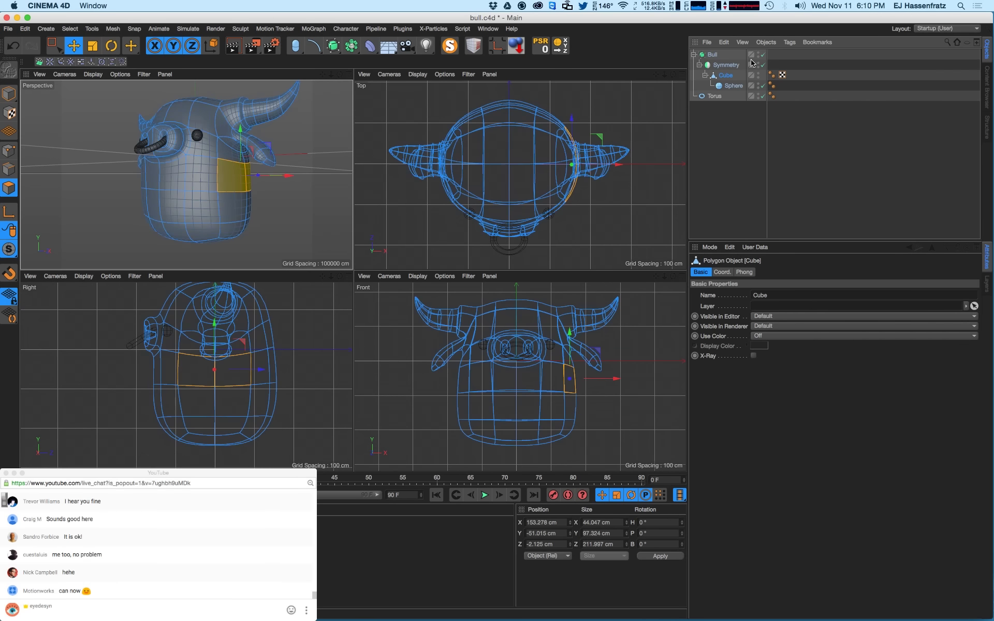
{"action": "key", "text": "q"}
{"action": "key", "text": "q"}
{"action": "key", "text": "q"}
{"action": "key", "text": "q"}
{"action": "key", "text": "q"}
{"action": "left_click_drag", "start_coordinate": [246, 244], "coordinate": [254, 220], "text": "alt"}
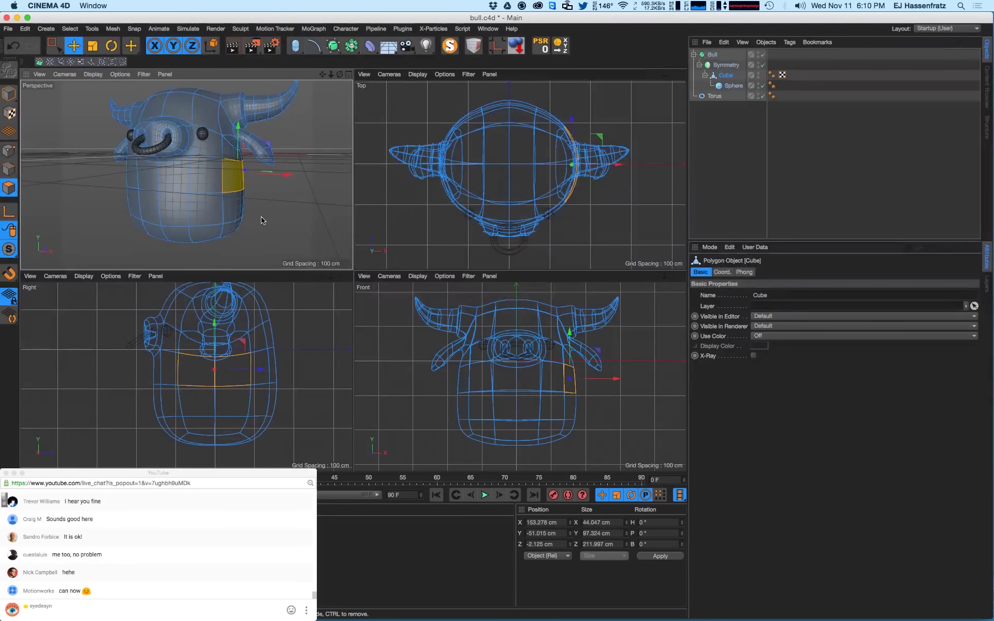
{"action": "left_click_drag", "start_coordinate": [243, 228], "coordinate": [228, 154], "text": "alt"}
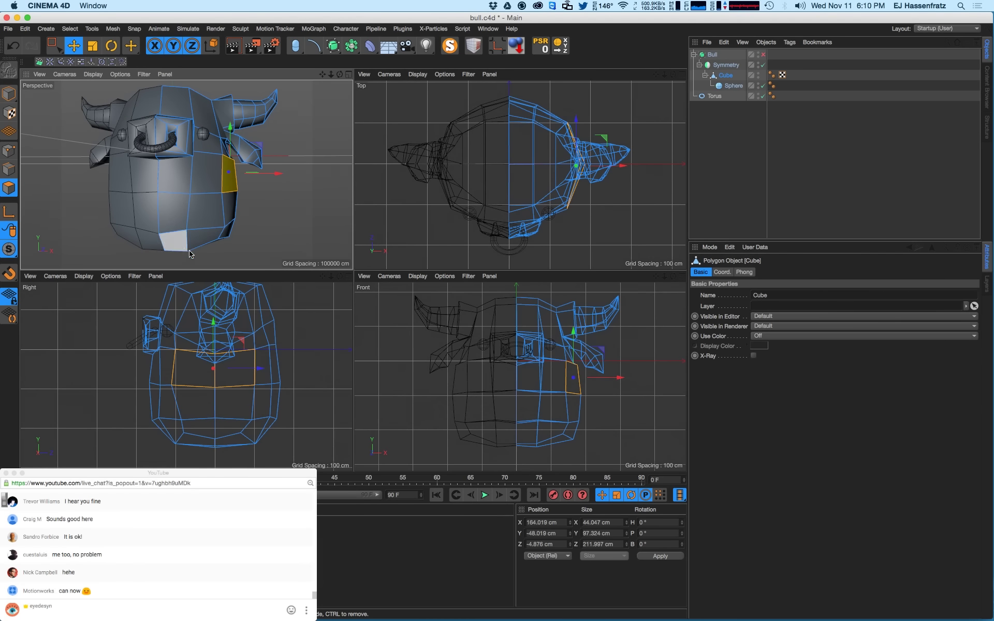
{"action": "left_click_drag", "start_coordinate": [177, 245], "coordinate": [177, 249], "text": "alt"}
- In Points mode, box-select the centre column of body points and shift them right
{"action": "left_click", "coordinate": [2, 168]}
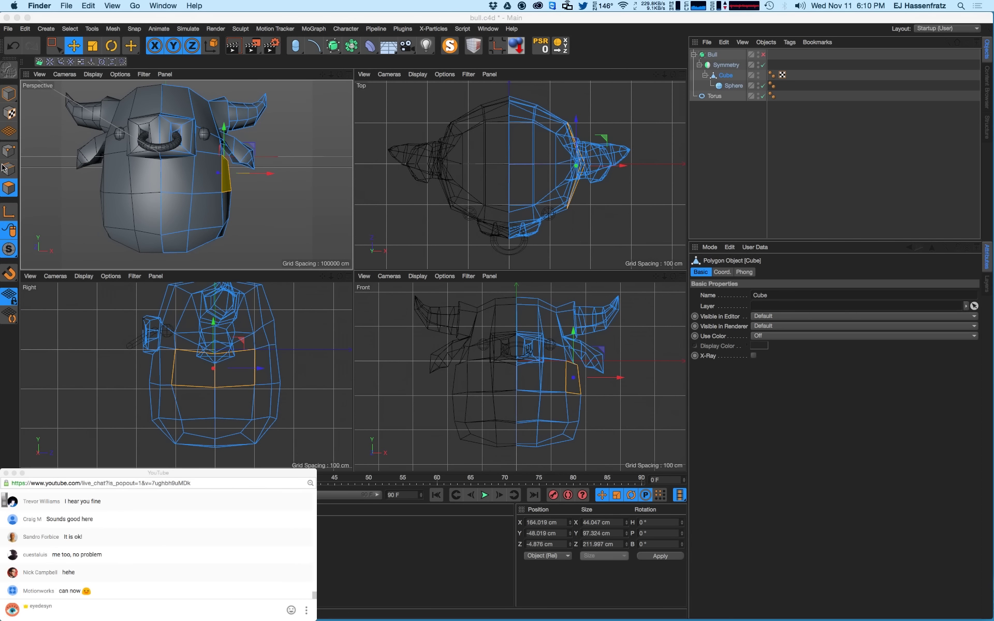
{"action": "left_click", "coordinate": [8, 152]}
{"action": "left_click", "coordinate": [192, 199]}
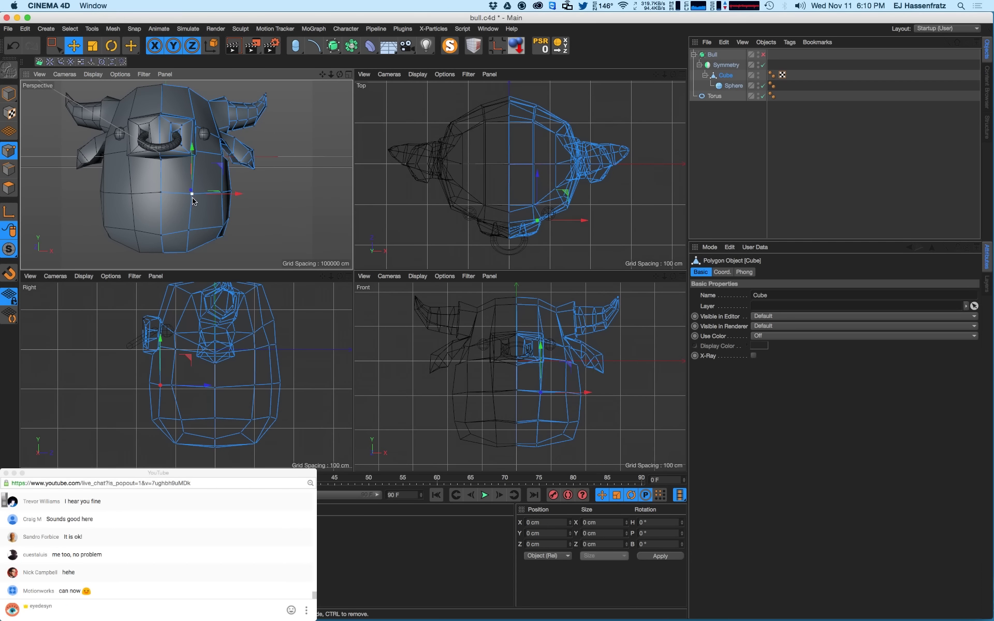
{"action": "left_click", "coordinate": [189, 229], "text": "shift"}
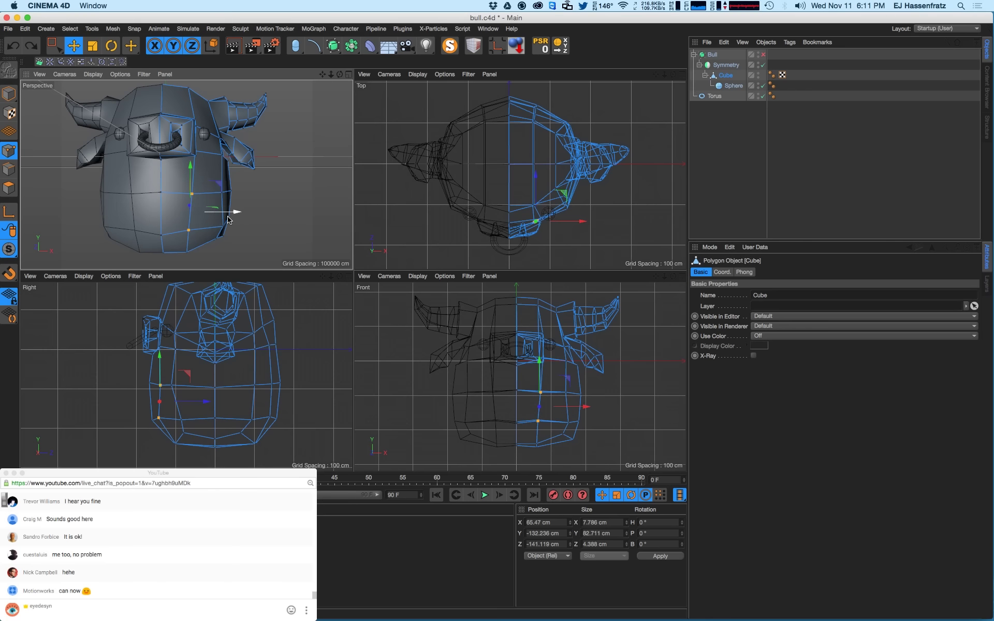
{"action": "key", "text": "0"}
{"action": "left_click_drag", "start_coordinate": [529, 380], "coordinate": [556, 437]}
{"action": "left_click_drag", "start_coordinate": [507, 408], "coordinate": [511, 407]}
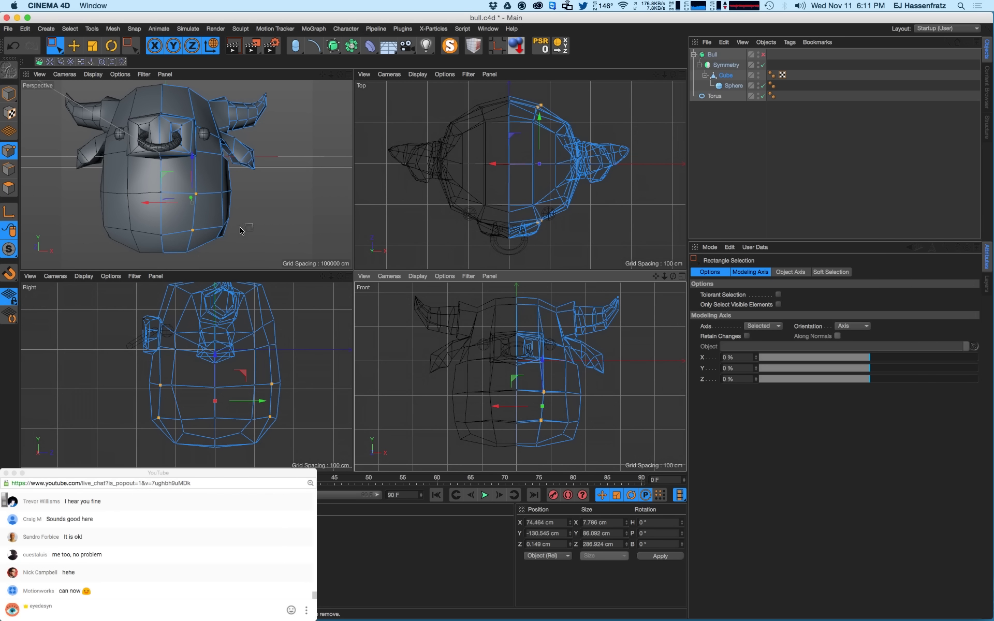
- Select the low points near the bull's bottom and nudge them along X
{"action": "left_click_drag", "start_coordinate": [241, 230], "coordinate": [221, 223]}
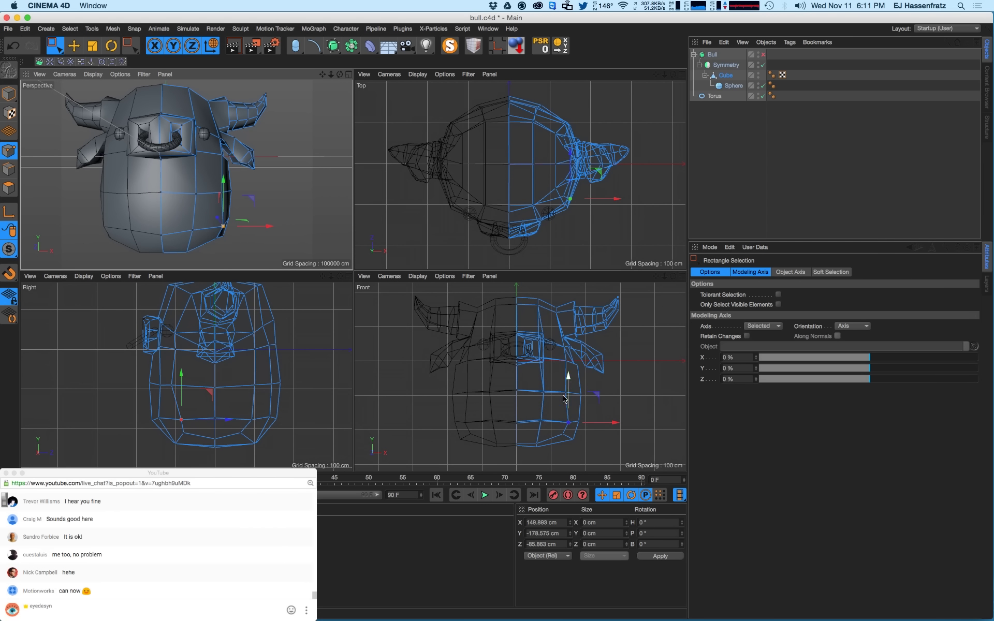
{"action": "left_click_drag", "start_coordinate": [563, 400], "coordinate": [545, 426]}
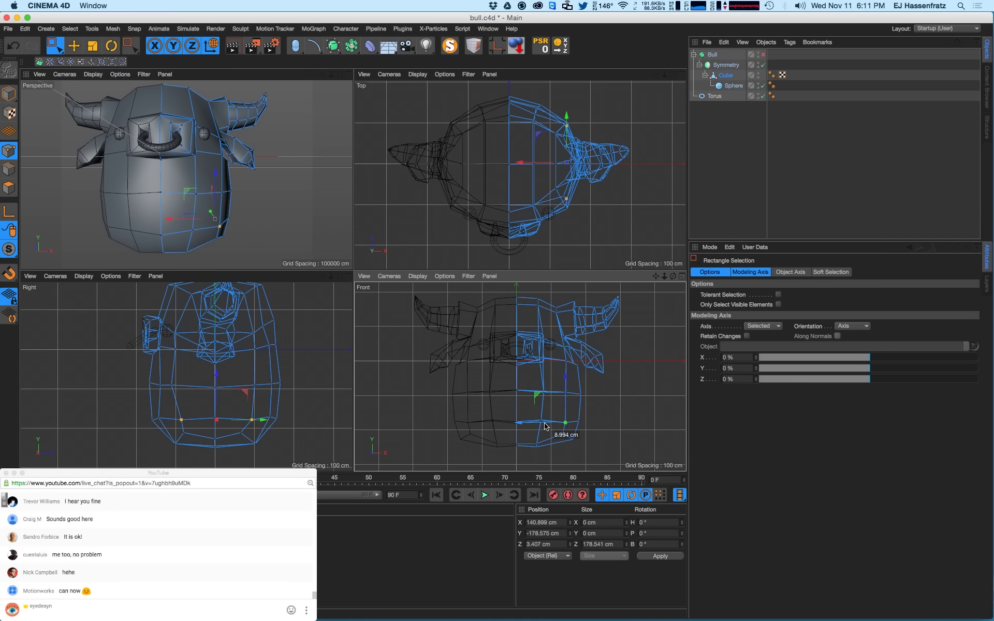
{"action": "left_click_drag", "start_coordinate": [558, 387], "coordinate": [536, 440]}
{"action": "left_click_drag", "start_coordinate": [243, 170], "coordinate": [257, 176], "text": "alt"}
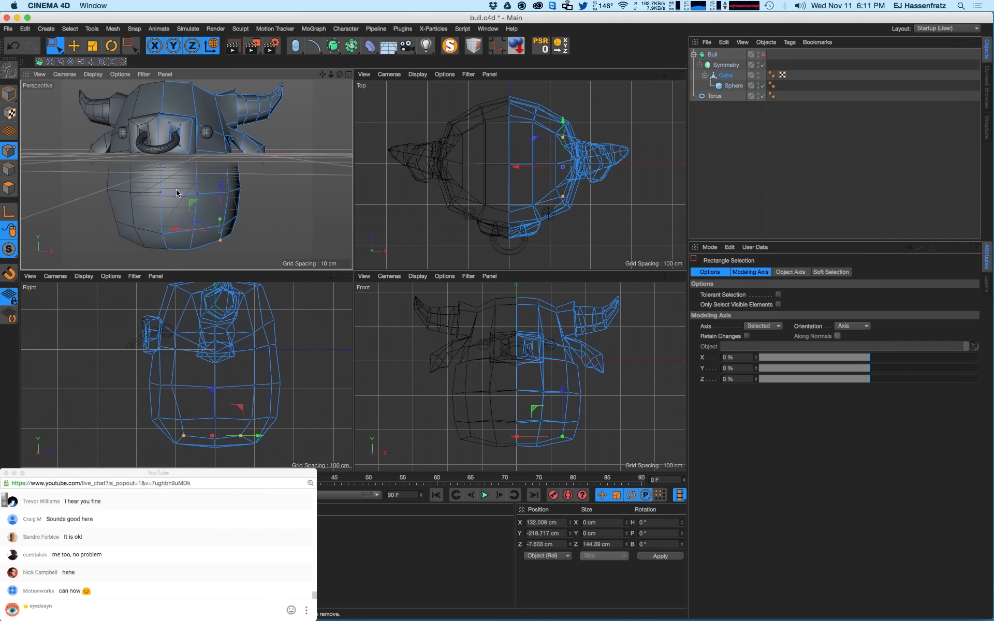
- Turn subdivision smoothing back on, deselect the body mesh, and switch to the Move tool
{"action": "key", "text": "q"}
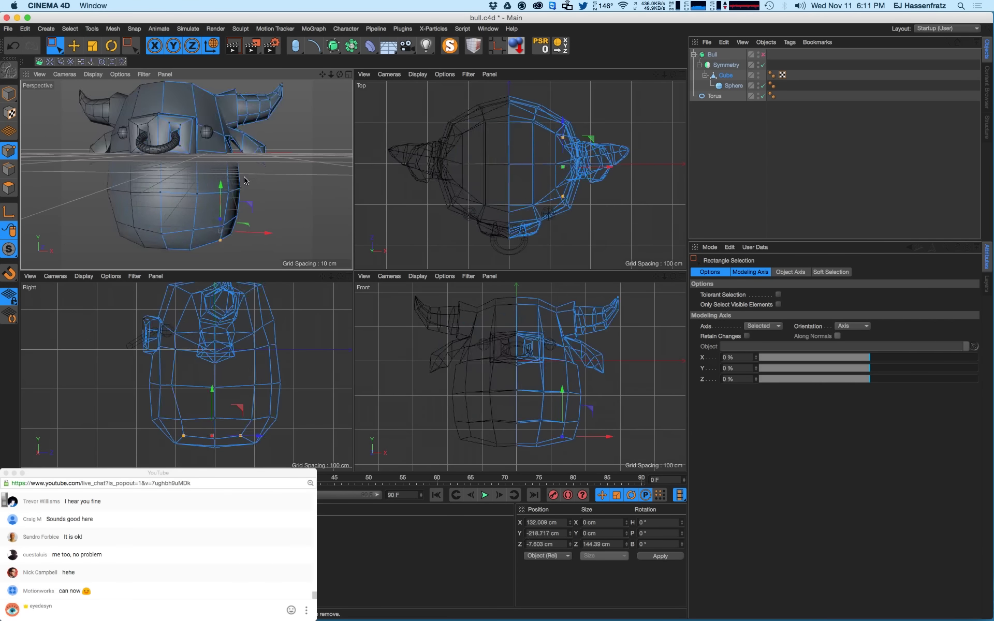
{"action": "left_click", "coordinate": [706, 181]}
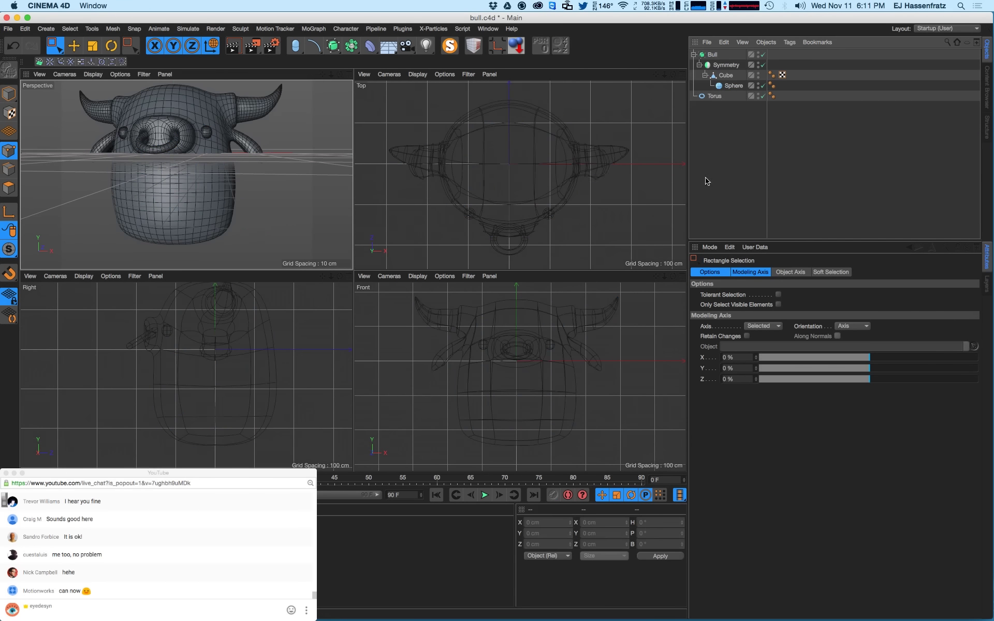
{"action": "left_click", "coordinate": [74, 48]}
{"action": "left_click_drag", "start_coordinate": [208, 160], "coordinate": [213, 199], "text": "alt"}
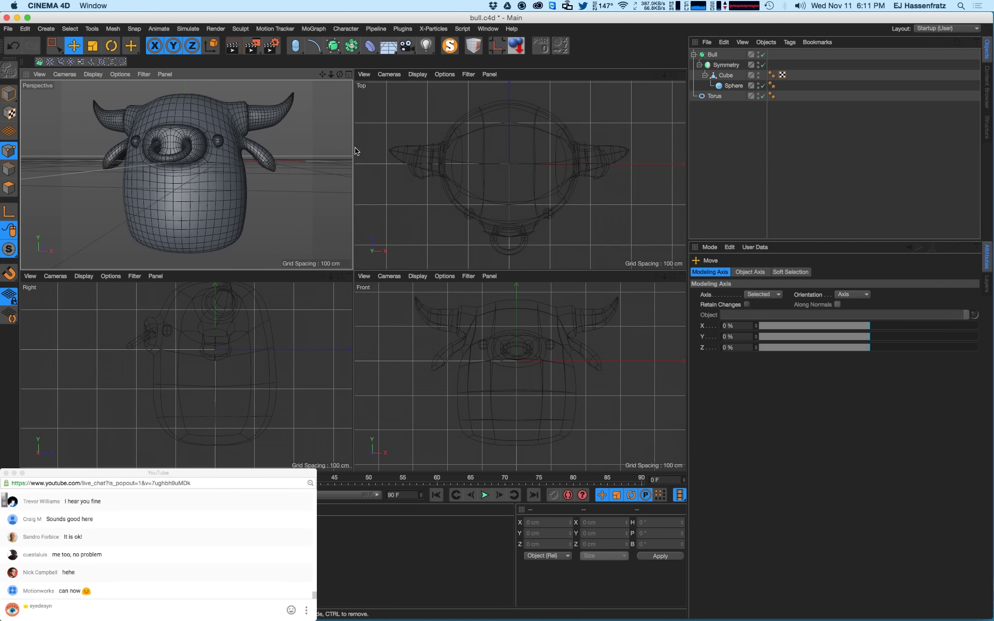
- Inset the Cube's side polygons with Extrude Inner (M, W)
{"action": "left_click", "coordinate": [725, 75]}
{"action": "mouse_move", "coordinate": [204, 191]}
{"action": "left_mouse_down", "text": "alt"}
{"action": "mouse_move", "coordinate": [259, 193]}
{"action": "mouse_move", "coordinate": [156, 185]}
{"action": "mouse_move", "coordinate": [201, 171]}
{"action": "mouse_move", "coordinate": [203, 195]}
{"action": "mouse_move", "coordinate": [186, 184]}
{"action": "mouse_move", "coordinate": [205, 187]}
{"action": "left_mouse_up", "text": "alt"}
{"action": "left_click", "coordinate": [9, 187]}
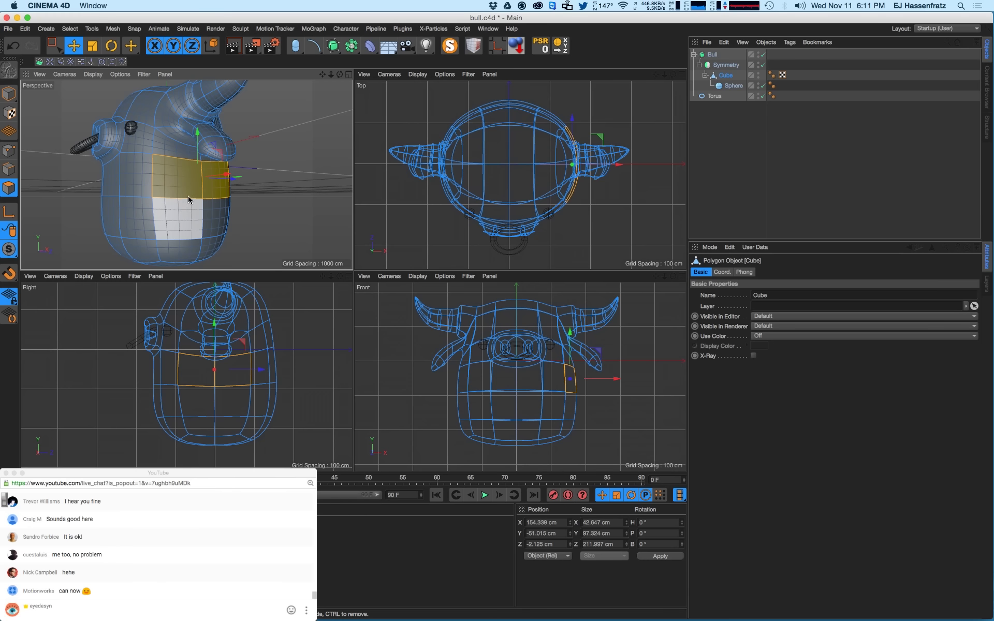
{"action": "right_click", "coordinate": [254, 190]}
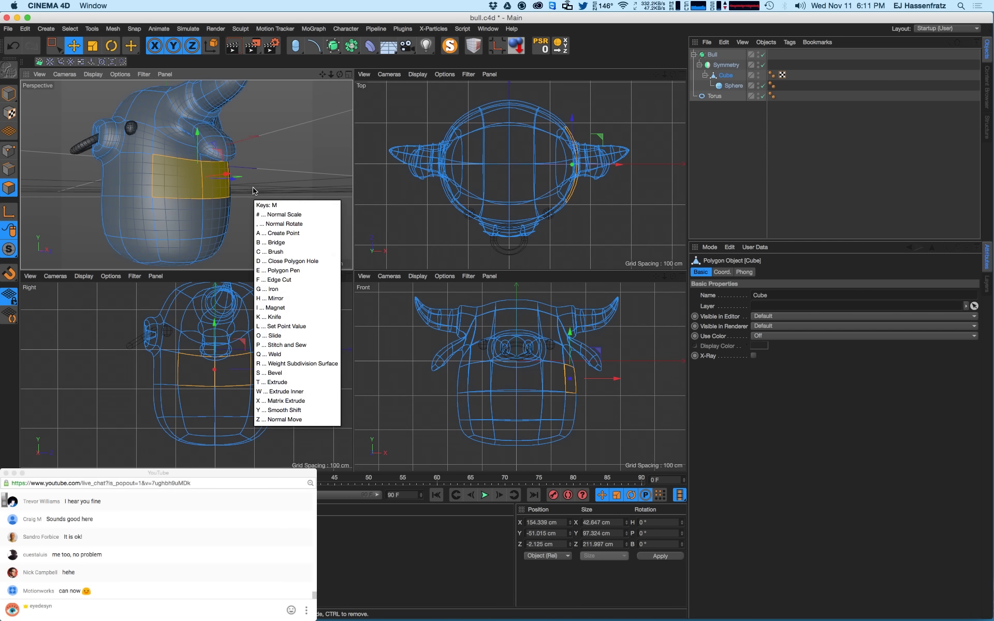
{"action": "key", "text": "Escape"}
{"action": "key", "text": "m"}
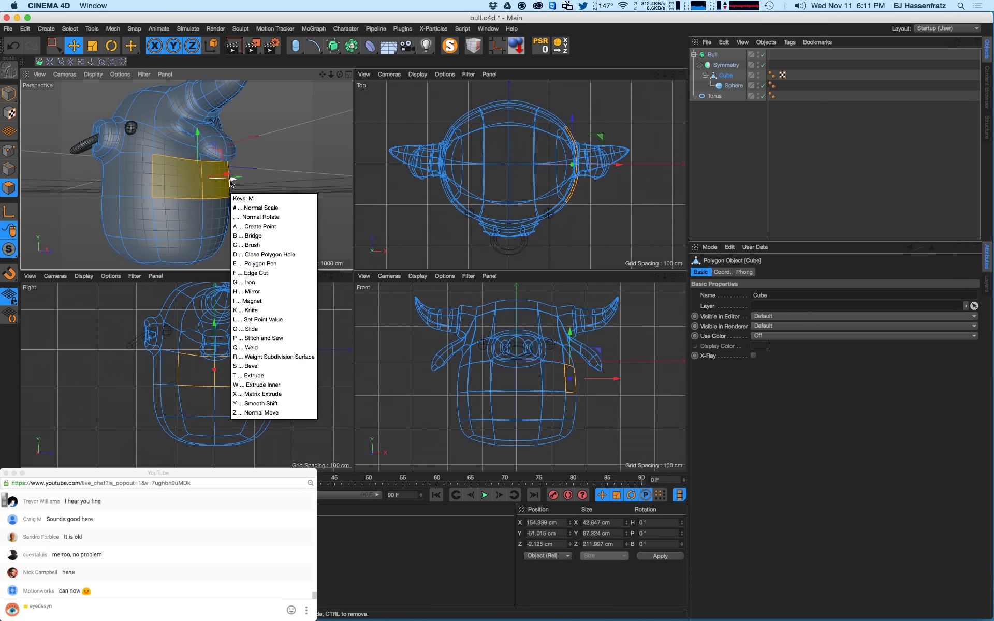
{"action": "key", "text": "w"}
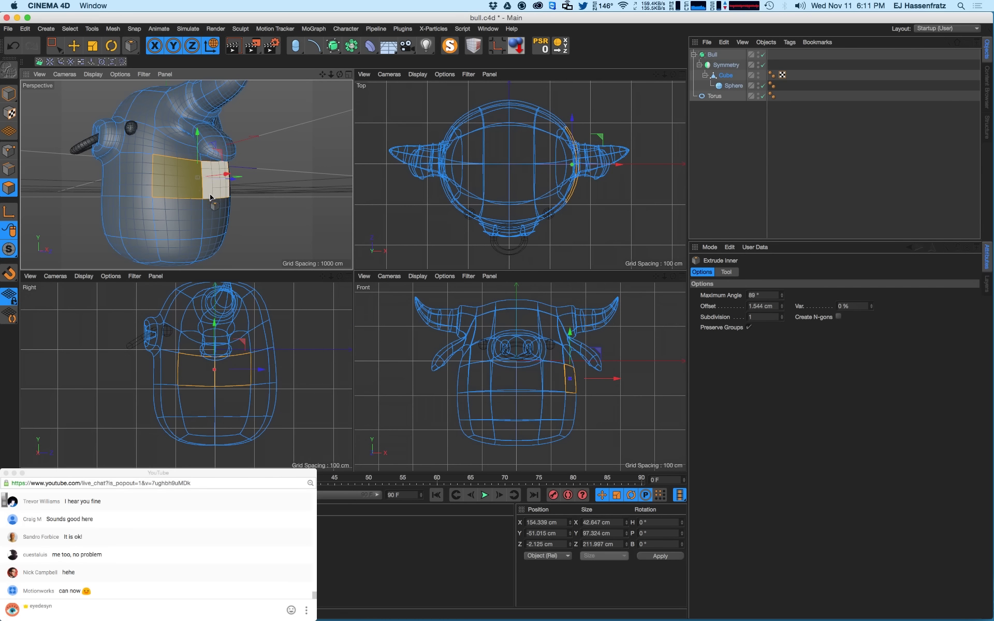
{"action": "left_click_drag", "start_coordinate": [217, 201], "coordinate": [107, 206]}
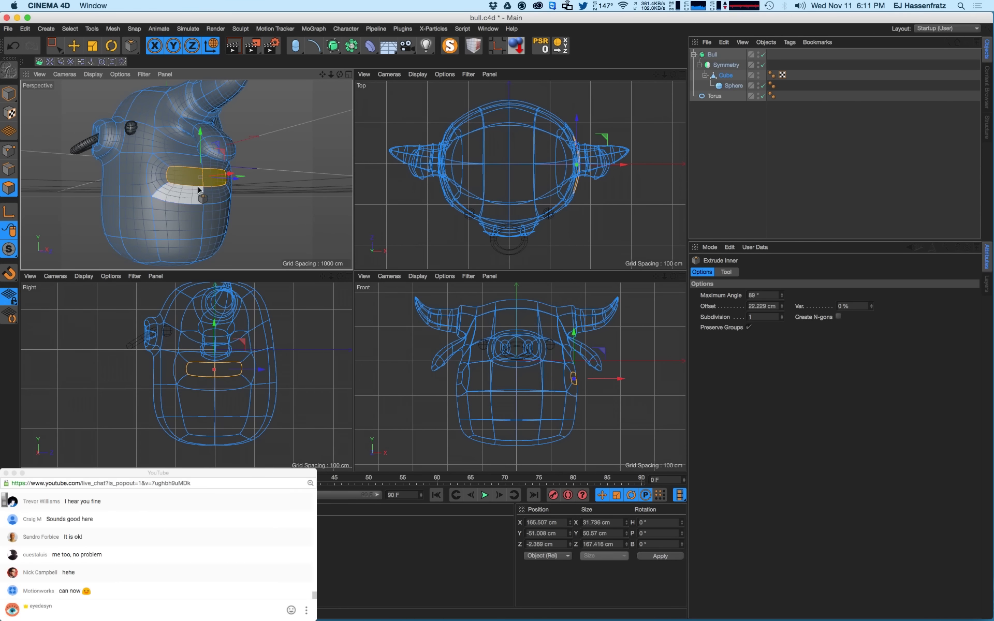
- Scale the inset patch down to about 65% and narrow it front to back
{"action": "key", "text": "t"}
{"action": "left_click_drag", "start_coordinate": [251, 185], "coordinate": [363, 105]}
{"action": "left_click_drag", "start_coordinate": [237, 178], "coordinate": [144, 162]}
{"action": "key", "text": "e"}
- In Points mode, select two points beside the inset patch on the bull's side
{"action": "left_click", "coordinate": [9, 151]}
{"action": "right_click_drag", "start_coordinate": [181, 170], "coordinate": [210, 176], "text": "alt"}
{"action": "left_click_drag", "start_coordinate": [211, 176], "coordinate": [219, 176], "text": "alt"}
{"action": "left_click", "coordinate": [173, 162]}
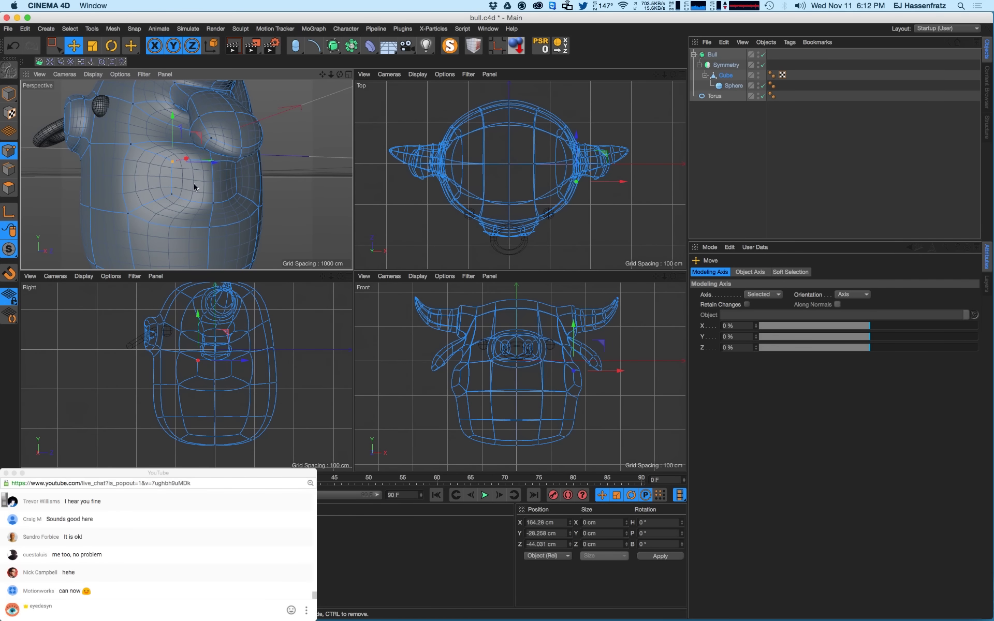
{"action": "left_click", "coordinate": [236, 164], "text": "shift"}
{"action": "left_click_drag", "start_coordinate": [204, 170], "coordinate": [231, 176], "text": "alt"}
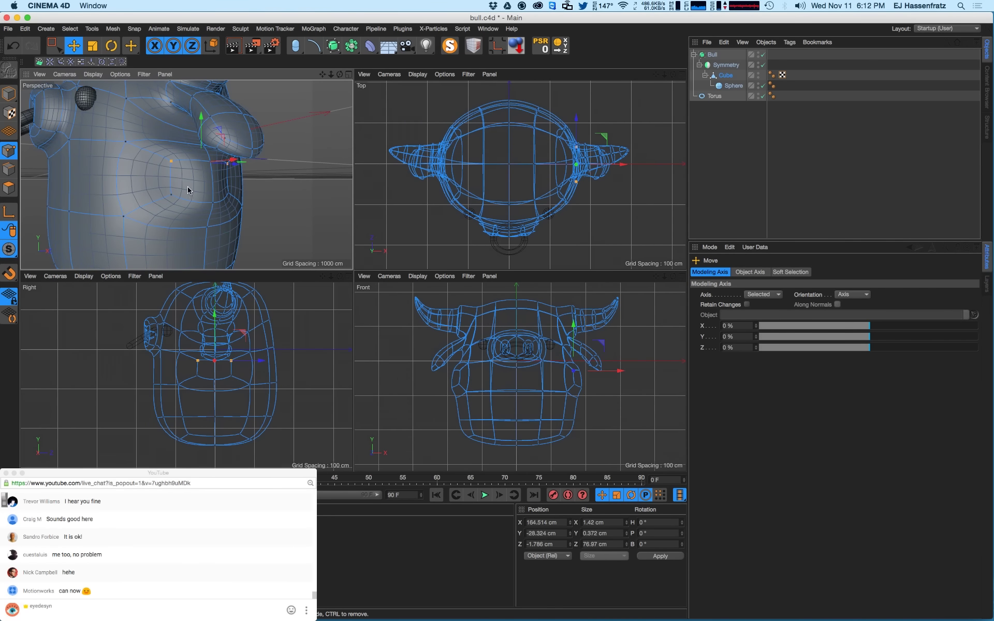
{"action": "scroll", "coordinate": [189, 191], "scroll_direction": "down", "scroll_amount": 10}
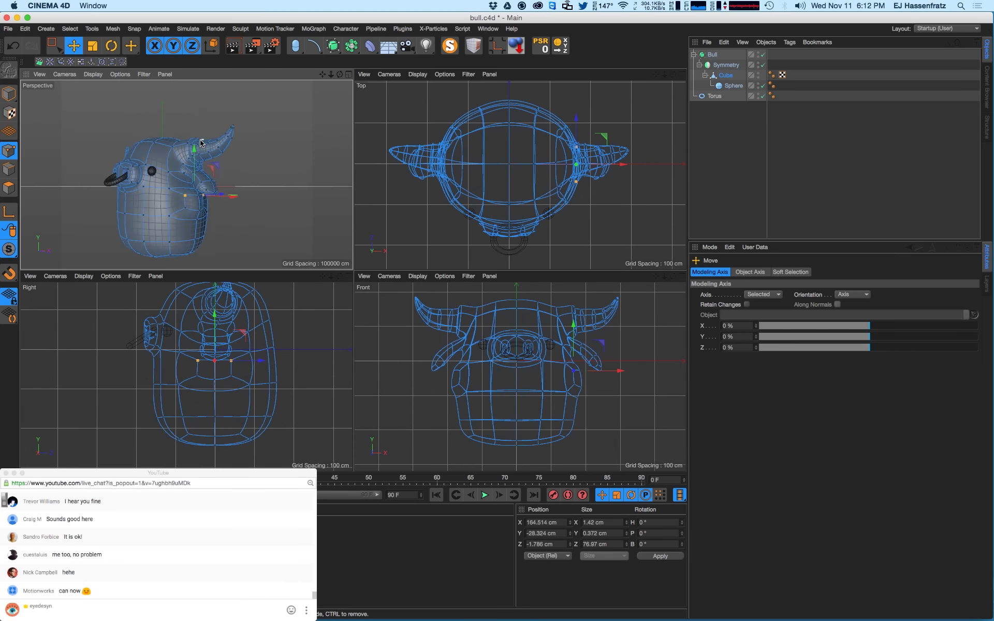
{"action": "scroll", "coordinate": [197, 145], "scroll_direction": "up", "scroll_amount": 3}
{"action": "left_click_drag", "start_coordinate": [222, 164], "coordinate": [188, 168], "text": "alt"}
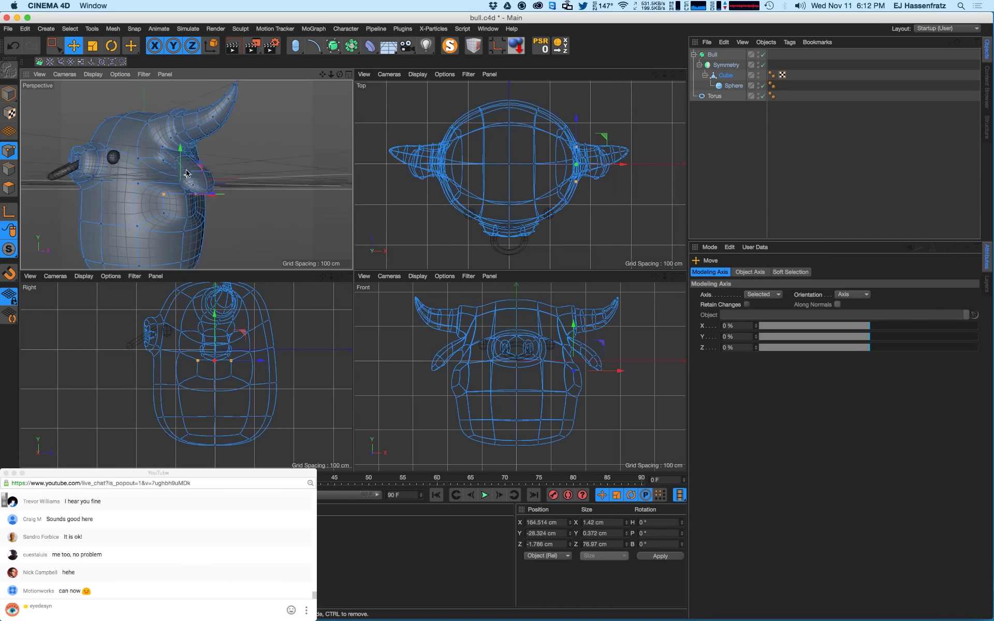
{"action": "scroll", "coordinate": [188, 207], "scroll_direction": "up", "scroll_amount": 3}
{"action": "left_click_drag", "start_coordinate": [189, 207], "coordinate": [141, 197], "text": "alt"}
{"action": "scroll", "coordinate": [180, 195], "scroll_direction": "up", "scroll_amount": 2}
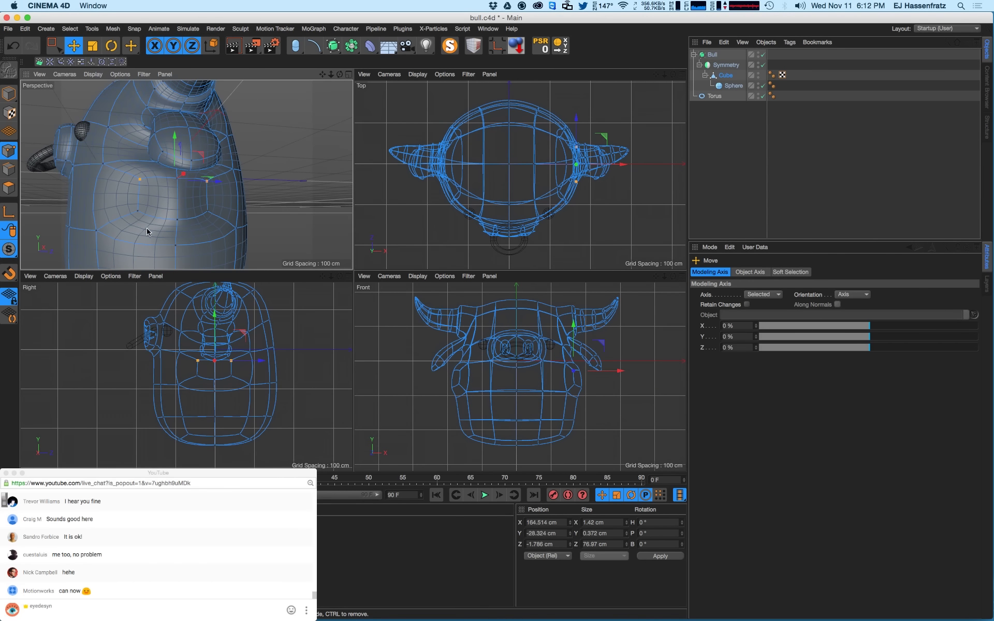
- Select the lower side points, lower one slightly, then undo the stray move
{"action": "left_click", "coordinate": [139, 210]}
{"action": "left_click", "coordinate": [177, 219]}
{"action": "left_click_drag", "start_coordinate": [176, 200], "coordinate": [177, 206]}
{"action": "left_click", "coordinate": [176, 177]}
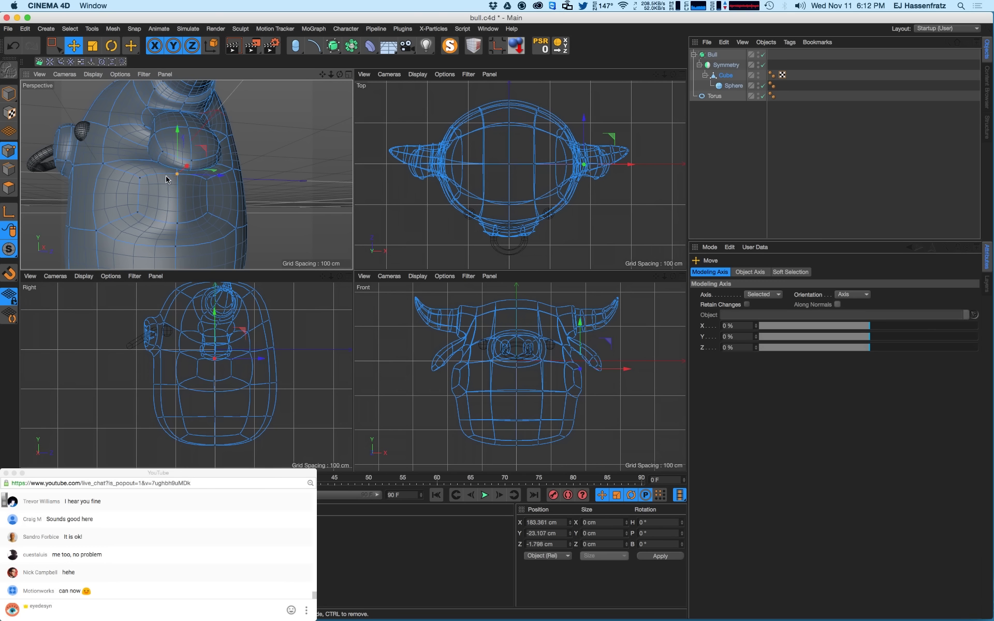
{"action": "key", "text": "super+z"}
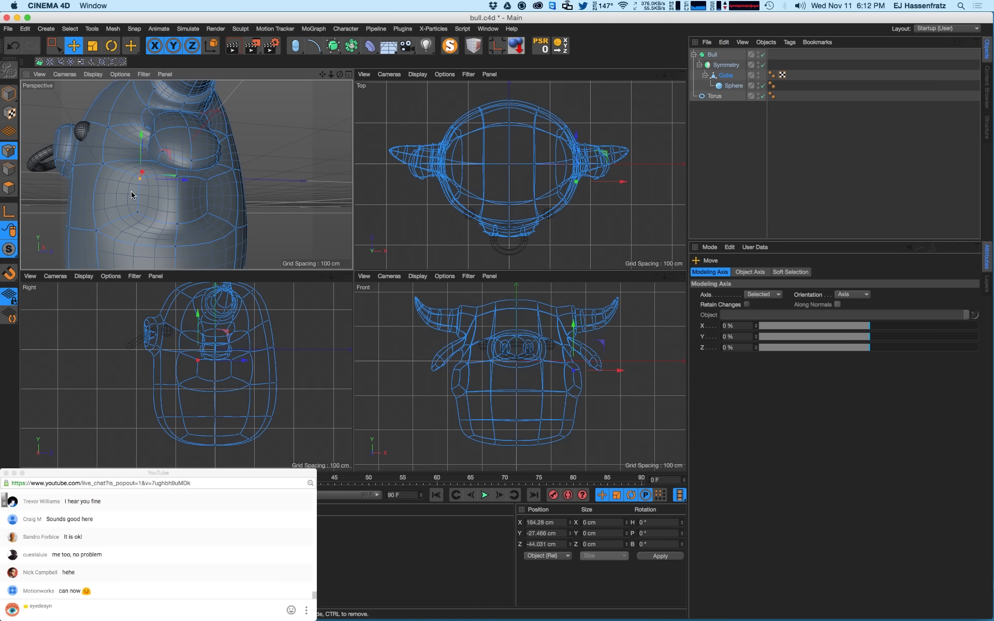
- Scale the selected points closer together and spread them apart vertically
{"action": "key", "text": "r"}
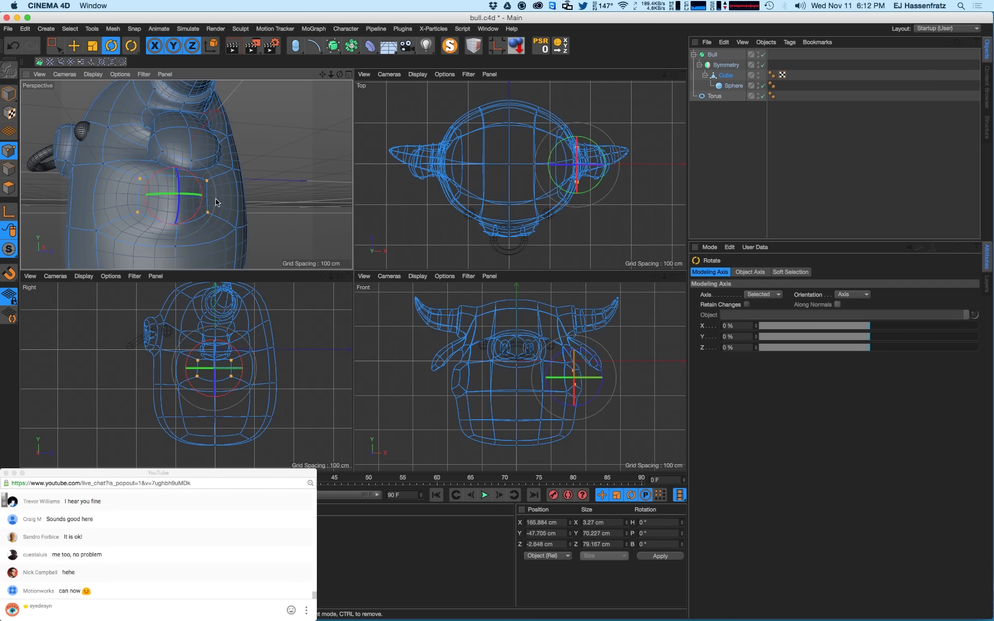
{"action": "key", "text": "t"}
{"action": "left_click_drag", "start_coordinate": [211, 201], "coordinate": [198, 205]}
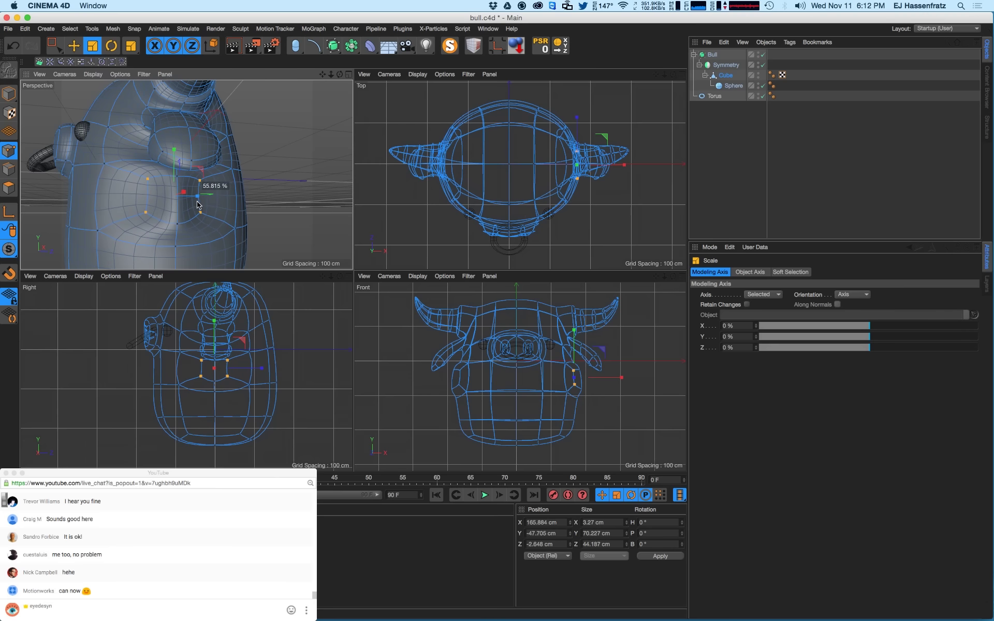
{"action": "left_click", "coordinate": [178, 180]}
{"action": "left_click_drag", "start_coordinate": [176, 169], "coordinate": [178, 157]}
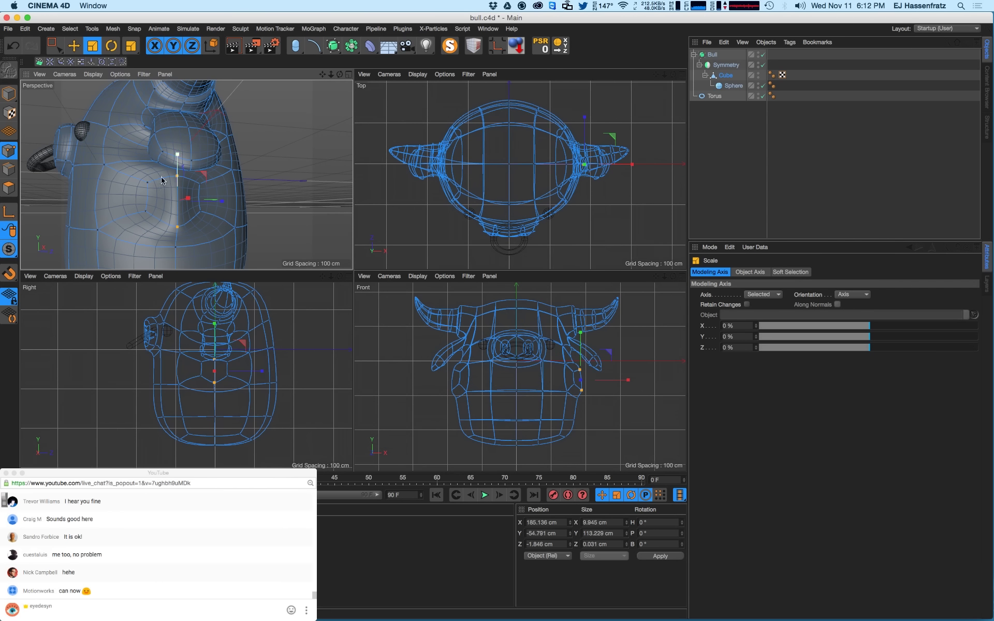
{"action": "left_click_drag", "start_coordinate": [120, 196], "coordinate": [102, 166], "text": "alt"}
{"action": "left_click_drag", "start_coordinate": [164, 205], "coordinate": [205, 217], "text": "alt"}
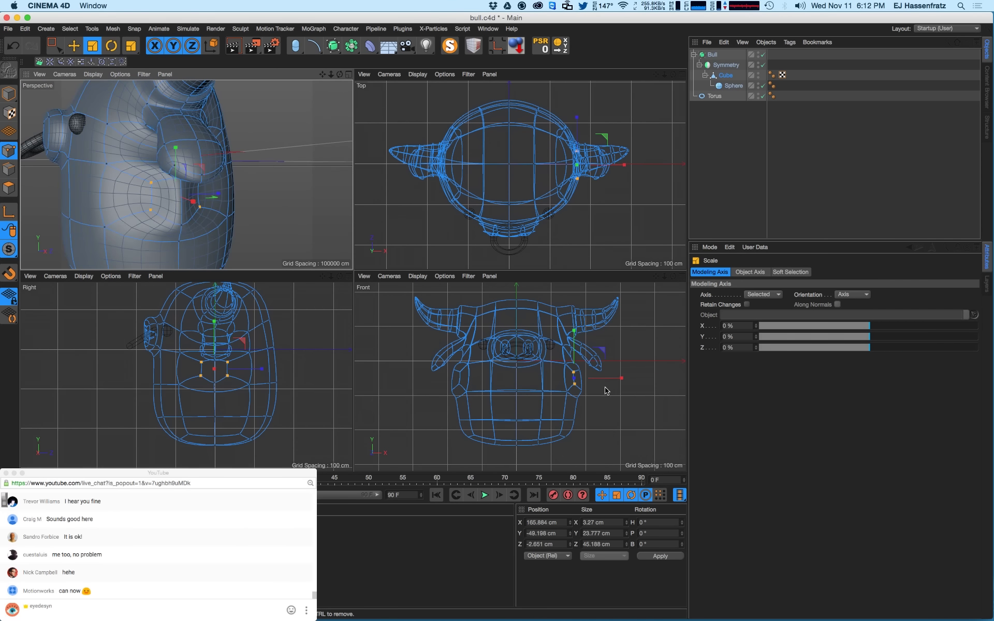
- Move the selected points outward along X around the patch
{"action": "key", "text": "e"}
{"action": "scroll", "coordinate": [601, 383], "scroll_direction": "up", "scroll_amount": 5}
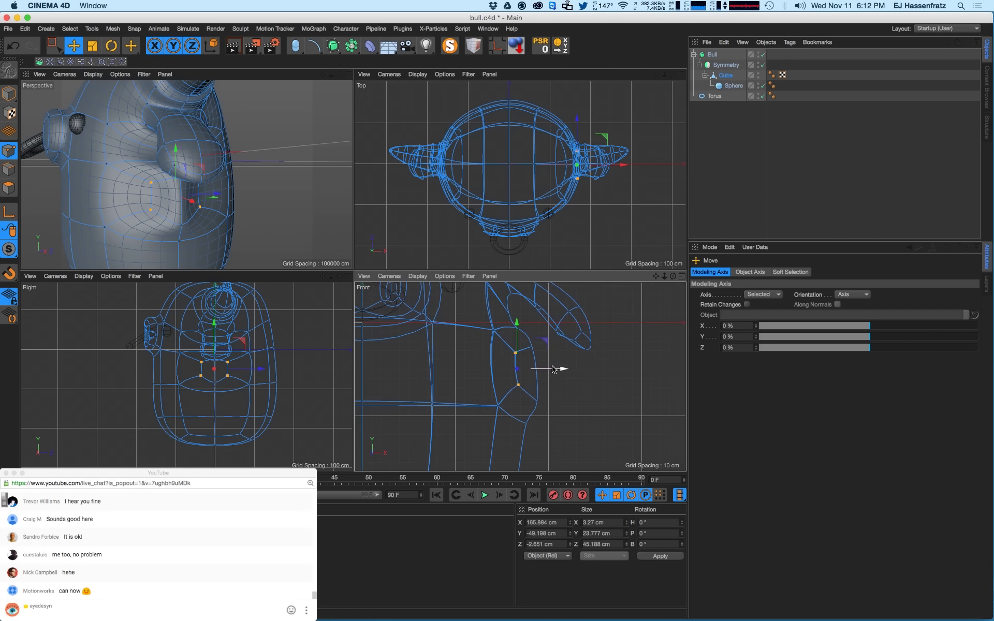
{"action": "left_click_drag", "start_coordinate": [553, 369], "coordinate": [583, 369]}
{"action": "left_click_drag", "start_coordinate": [192, 219], "coordinate": [213, 215], "text": "alt"}
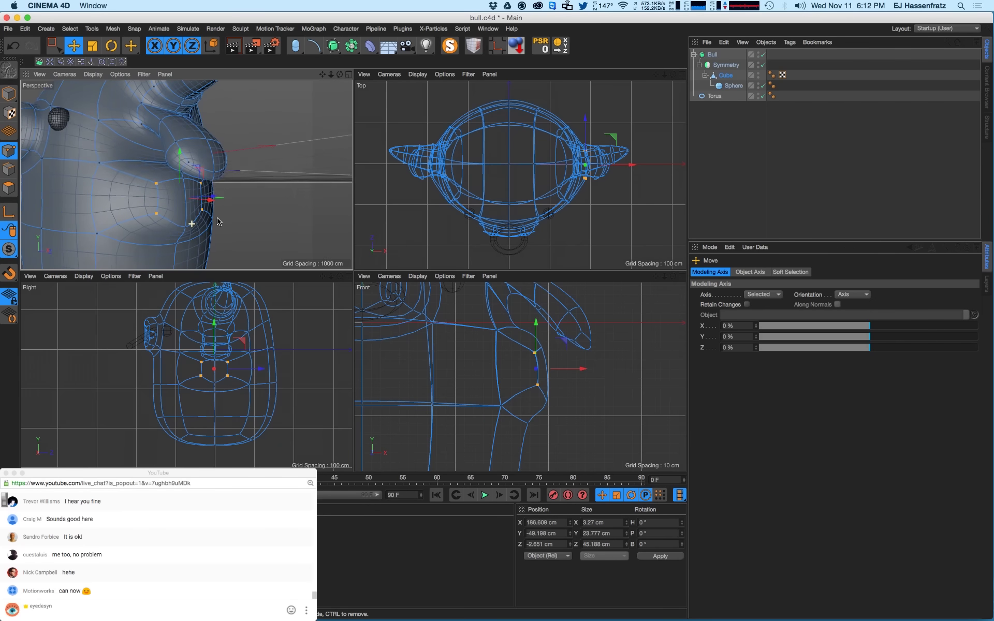
{"action": "mouse_move", "coordinate": [160, 193]}
{"action": "left_mouse_down", "text": "alt"}
{"action": "mouse_move", "coordinate": [207, 201]}
{"action": "mouse_move", "coordinate": [158, 195]}
{"action": "mouse_move", "coordinate": [152, 204]}
{"action": "mouse_move", "coordinate": [167, 212]}
{"action": "left_mouse_up", "text": "alt"}
{"action": "left_click_drag", "start_coordinate": [106, 198], "coordinate": [133, 185], "text": "alt"}
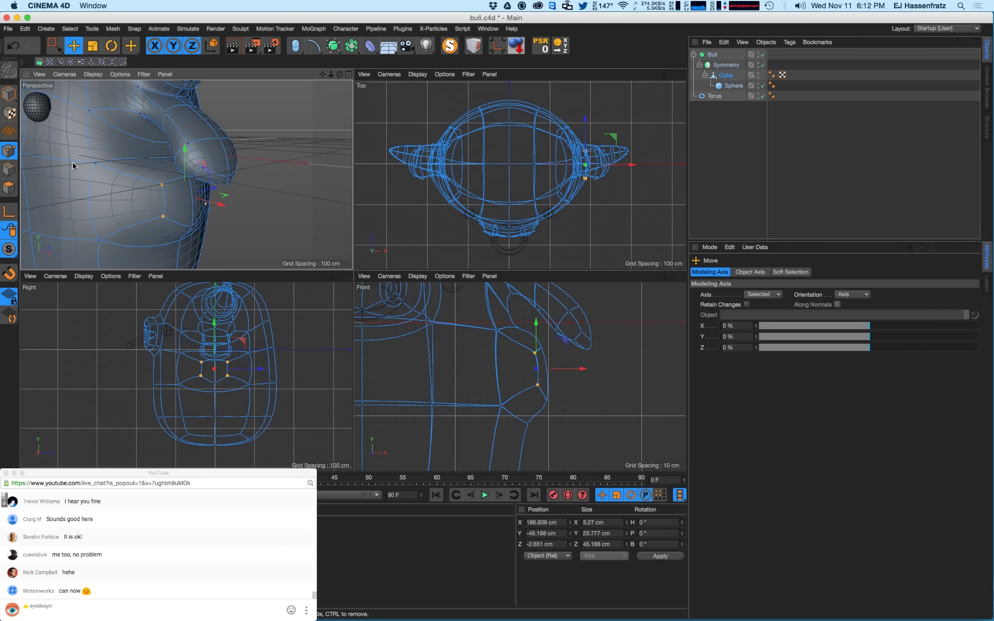
- In Polygon mode, push the side polygon along X and enlarge it to about 150%
{"action": "left_click", "coordinate": [4, 190]}
{"action": "left_click_drag", "start_coordinate": [180, 205], "coordinate": [212, 206], "text": "alt"}
{"action": "left_click_drag", "start_coordinate": [228, 208], "coordinate": [165, 221]}
{"action": "scroll", "coordinate": [165, 217], "scroll_direction": "down", "scroll_amount": 3}
{"action": "key", "text": "t"}
{"action": "left_click_drag", "start_coordinate": [220, 178], "coordinate": [370, 115]}
{"action": "key", "text": "e"}
{"action": "left_click_drag", "start_coordinate": [133, 224], "coordinate": [76, 176], "text": "alt"}
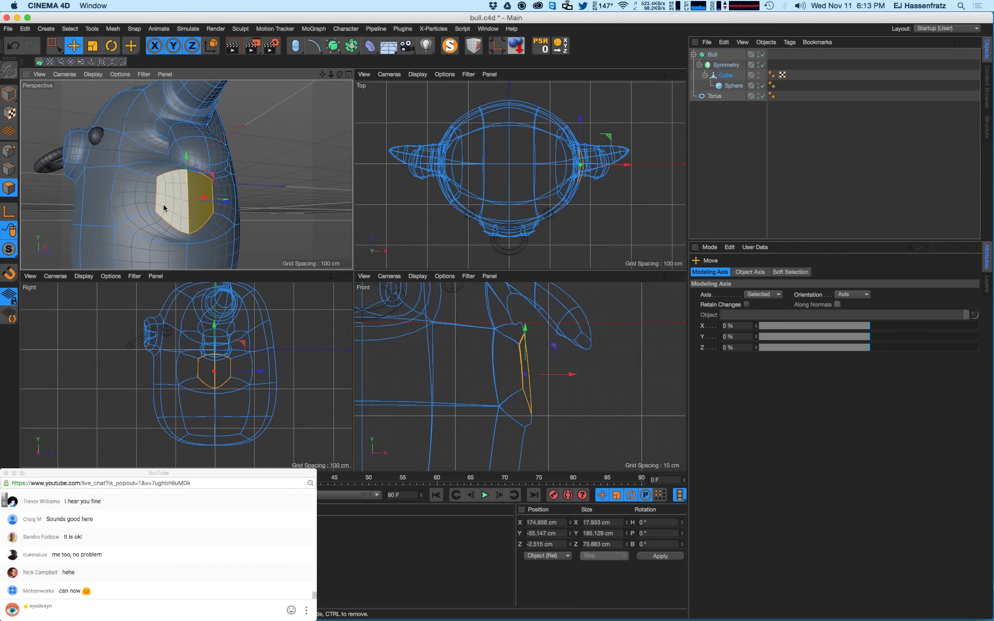
- Lower and vertically squash the points around the arm patch, leaving the bottom point selected
{"action": "left_click", "coordinate": [8, 150]}
{"action": "left_click", "coordinate": [188, 234]}
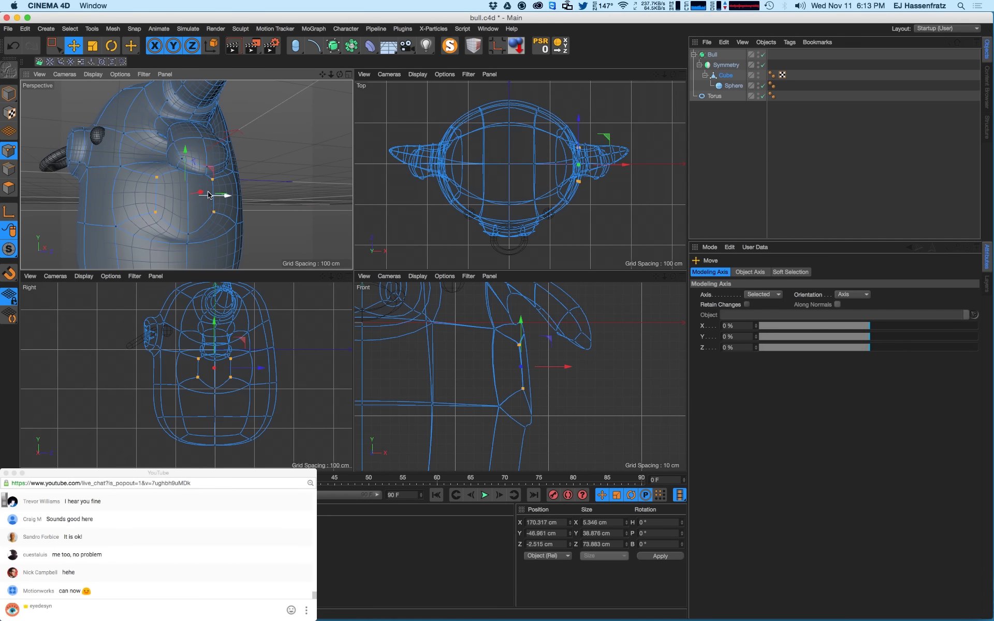
{"action": "left_click_drag", "start_coordinate": [194, 182], "coordinate": [189, 187]}
{"action": "scroll", "coordinate": [216, 344], "scroll_direction": "up", "scroll_amount": 3}
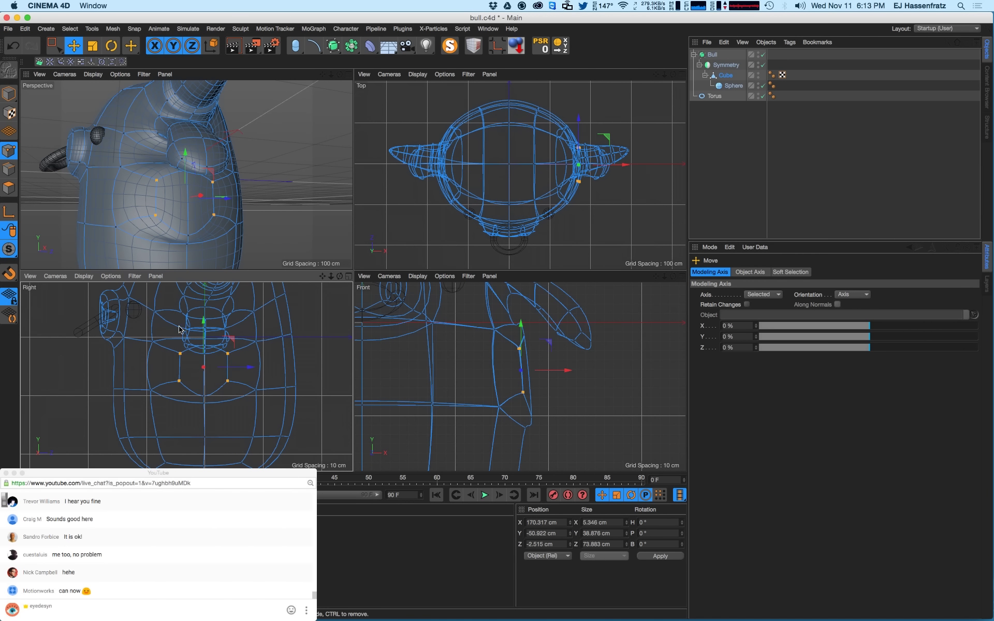
{"action": "scroll", "coordinate": [207, 361], "scroll_direction": "up", "scroll_amount": 1}
{"action": "left_click_drag", "start_coordinate": [203, 347], "coordinate": [201, 353]}
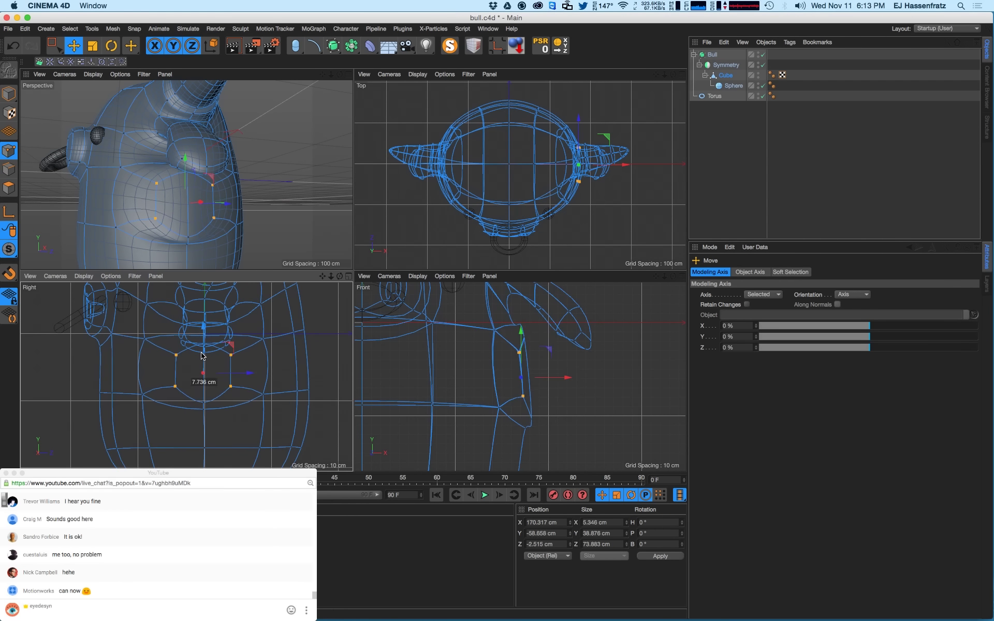
{"action": "left_click", "coordinate": [203, 401]}
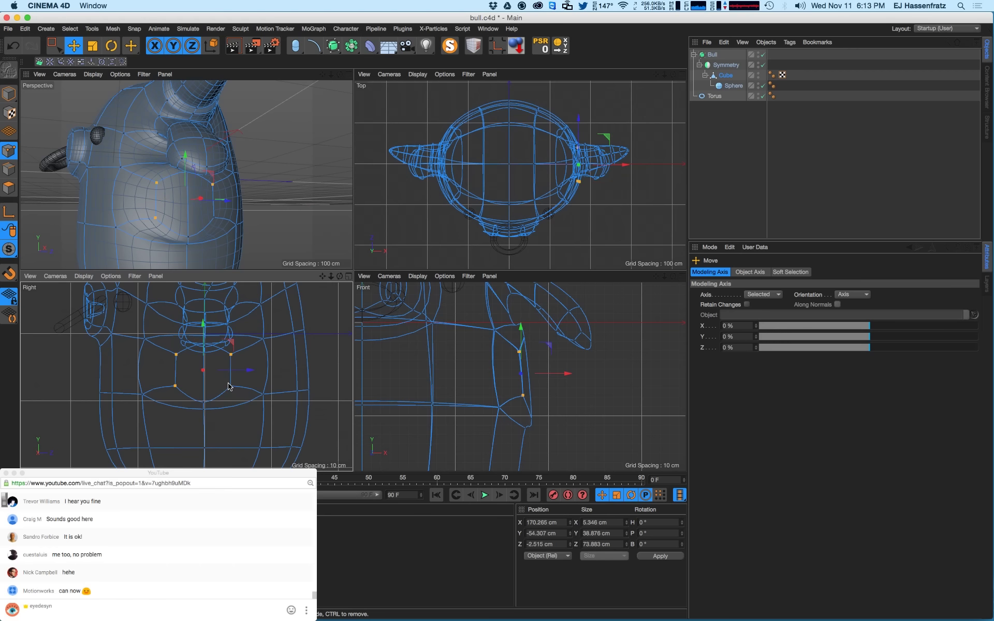
{"action": "left_click_drag", "start_coordinate": [210, 346], "coordinate": [211, 373]}
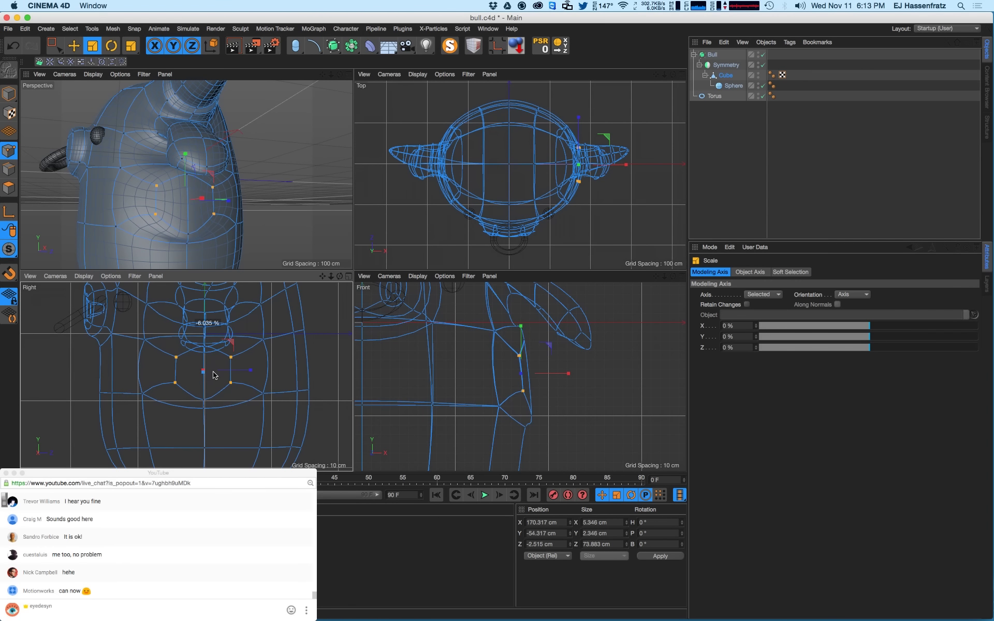
{"action": "left_click", "coordinate": [206, 353]}
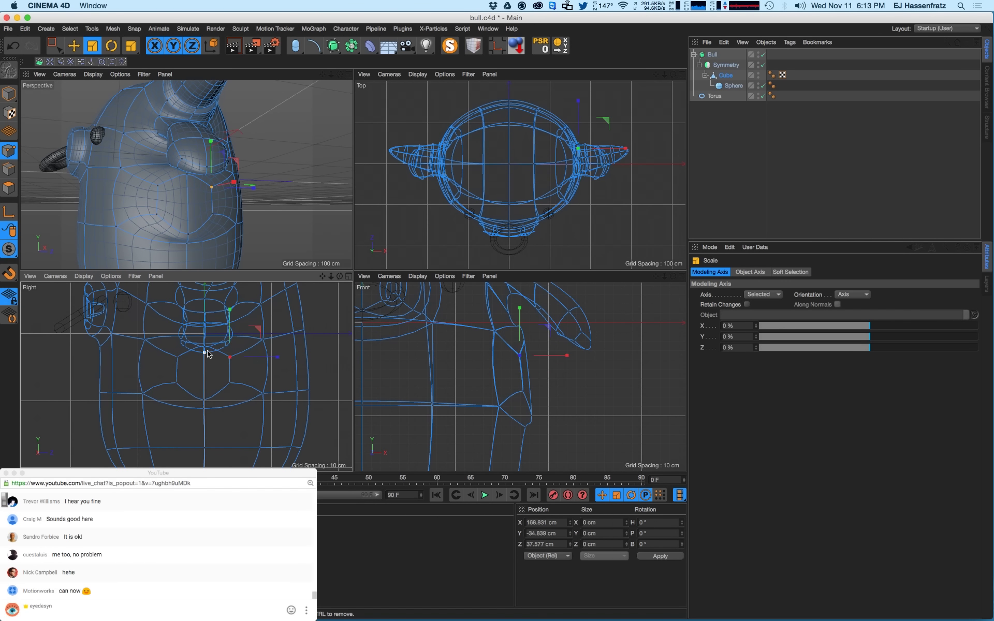
{"action": "left_click", "coordinate": [205, 399], "text": "shift"}
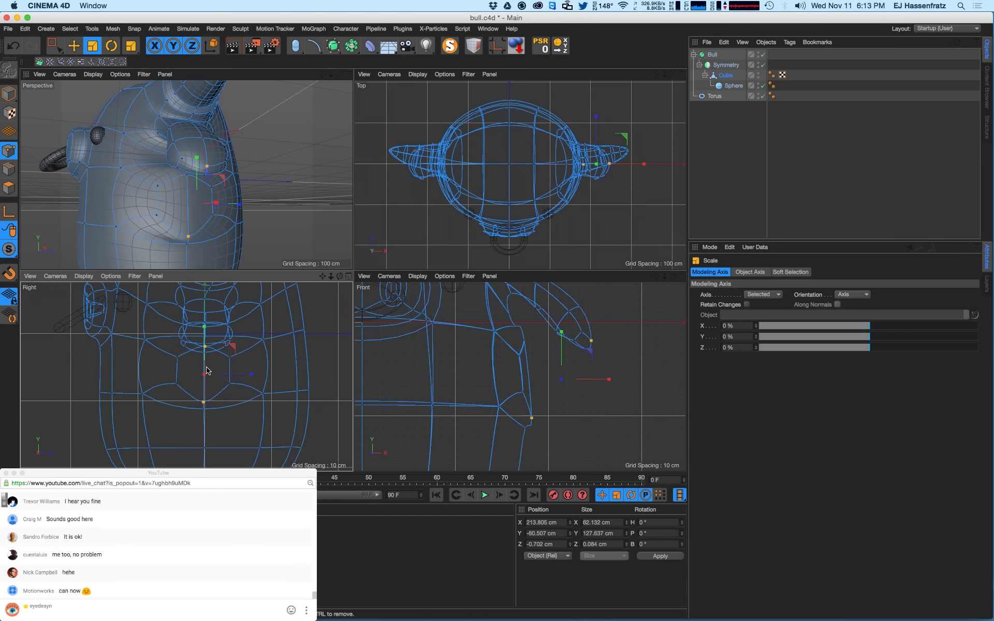
{"action": "left_click", "coordinate": [205, 400]}
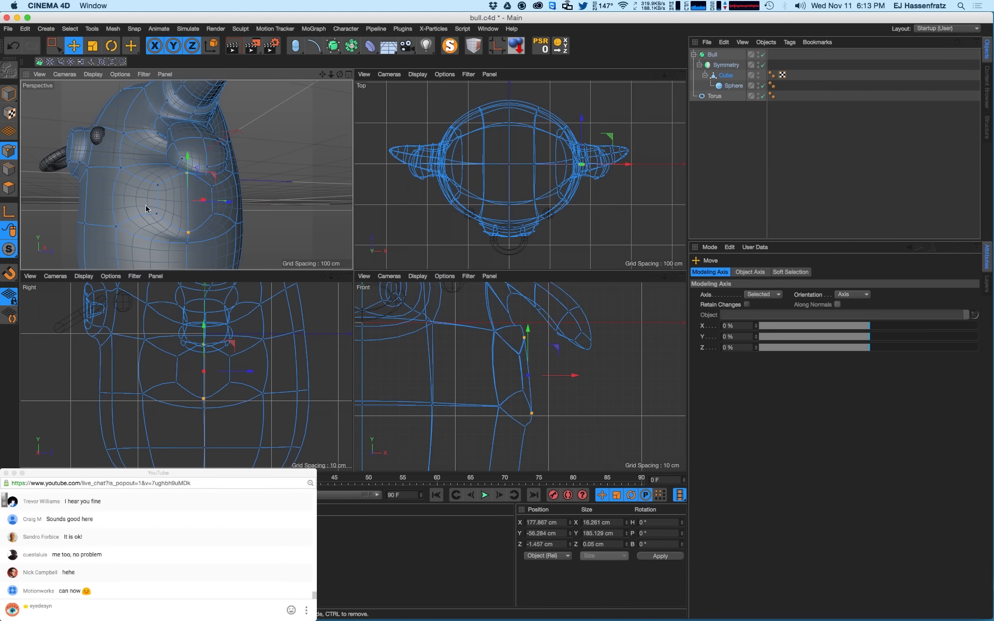
- Switch to Polygon mode with the side-body patch in view and bring up the modelling commands (M)
{"action": "left_click_drag", "start_coordinate": [146, 206], "coordinate": [32, 198], "text": "alt"}
{"action": "left_click", "coordinate": [4, 187]}
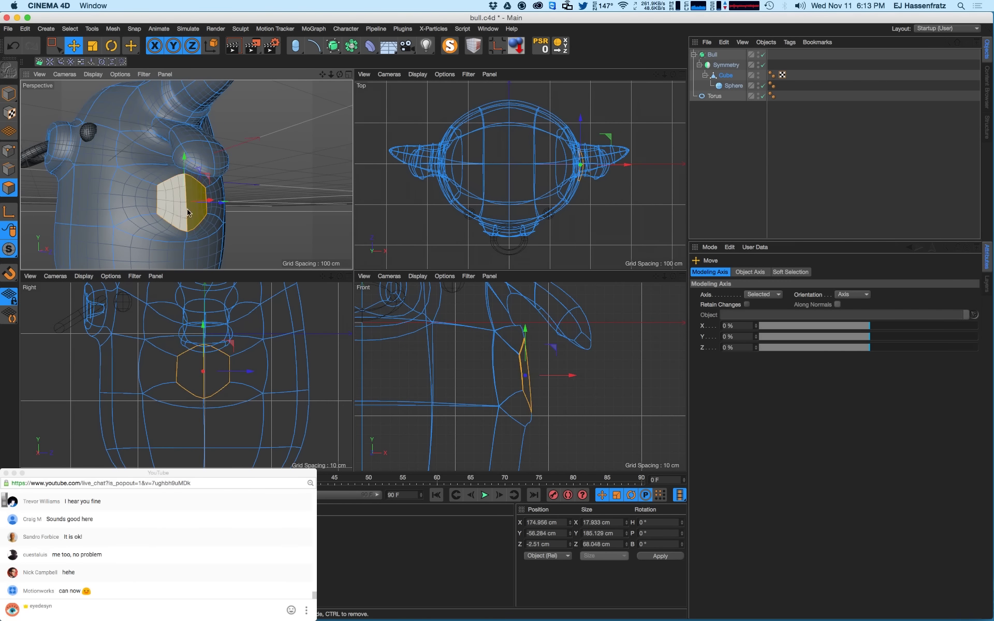
{"action": "left_click_drag", "start_coordinate": [176, 211], "coordinate": [211, 219], "text": "alt"}
{"action": "middle_click_drag", "start_coordinate": [173, 209], "coordinate": [169, 207], "text": "alt"}
{"action": "left_click_drag", "start_coordinate": [169, 206], "coordinate": [170, 205], "text": "alt"}
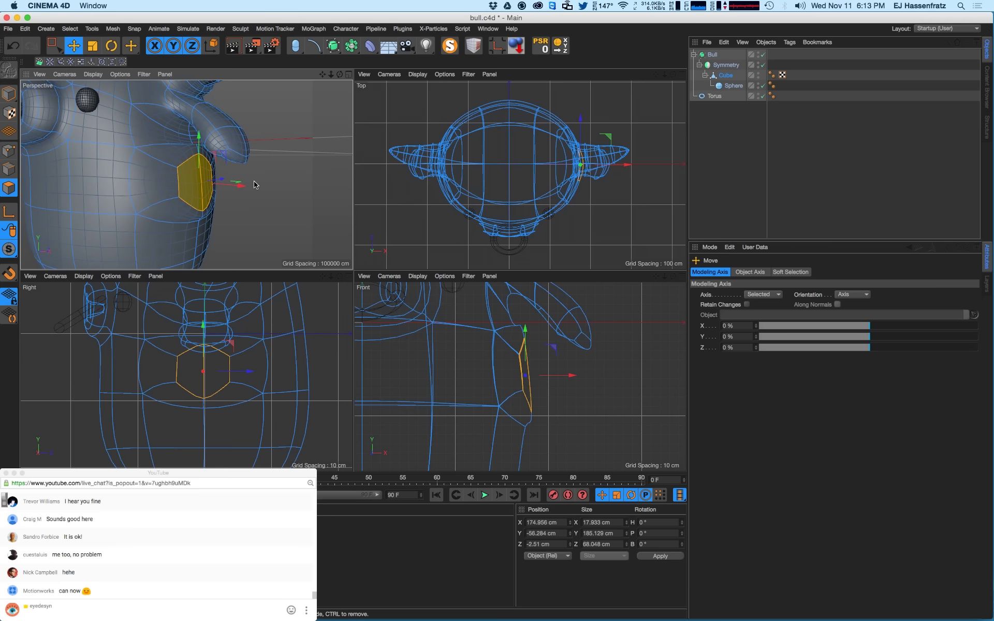
{"action": "key", "text": "m"}
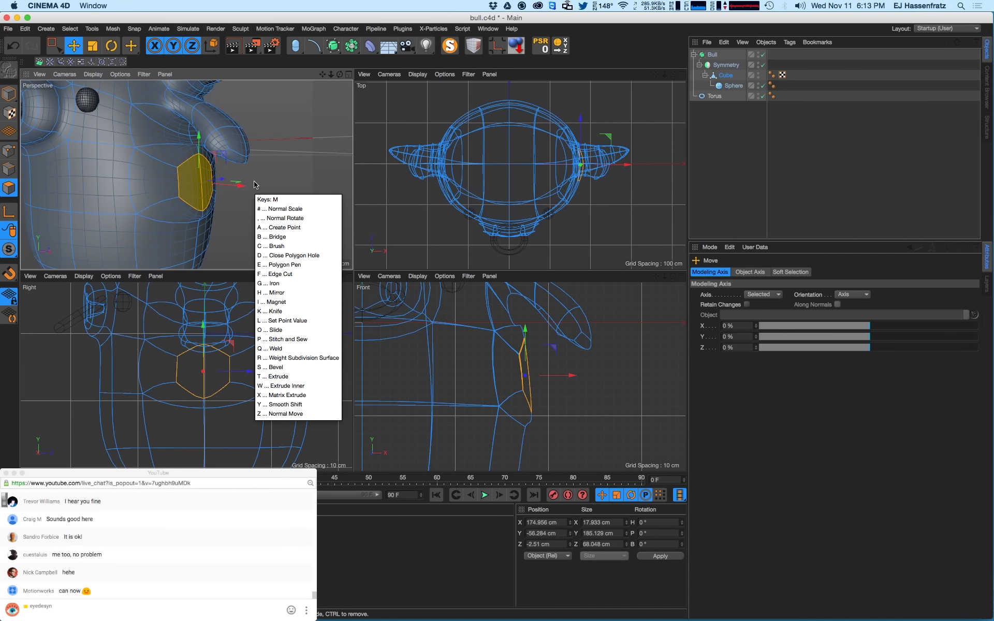
- Extrude the selected side polygons about 15 cm into an arm stub, undoing stray edits
{"action": "key", "text": "t"}
{"action": "left_click_drag", "start_coordinate": [195, 177], "coordinate": [262, 183]}
{"action": "key", "text": "super+z"}
{"action": "mouse_move", "coordinate": [214, 226]}
{"action": "left_mouse_down", "text": "alt"}
{"action": "mouse_move", "coordinate": [251, 225]}
{"action": "mouse_move", "coordinate": [220, 225]}
{"action": "mouse_move", "coordinate": [232, 226]}
{"action": "left_mouse_up", "text": "alt"}
{"action": "key", "text": "e"}
{"action": "key", "text": "super+z"}
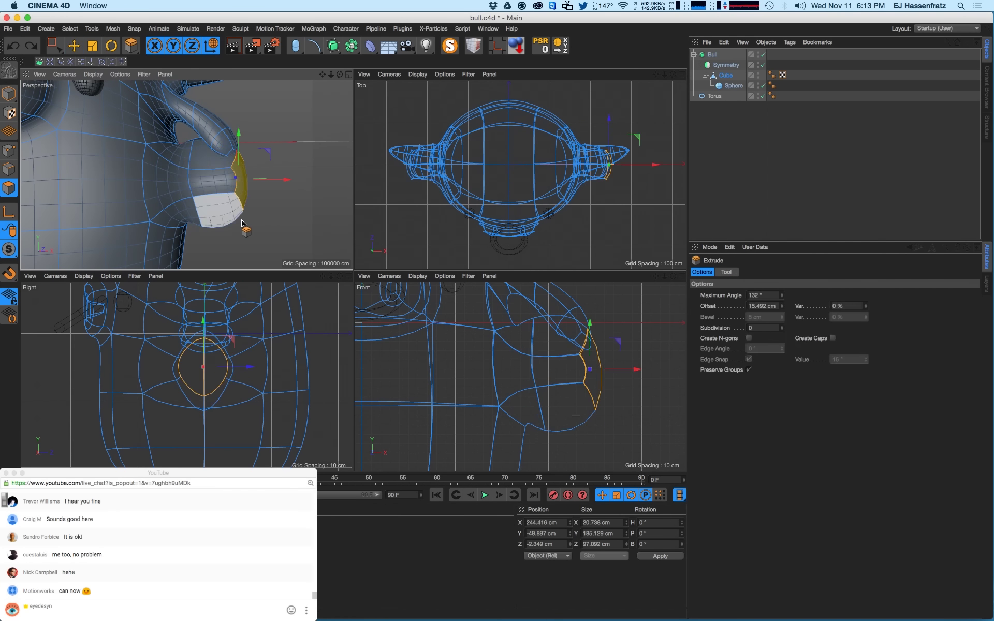
{"action": "right_click_drag", "start_coordinate": [242, 221], "coordinate": [211, 236], "text": "alt"}
{"action": "middle_click_drag", "start_coordinate": [211, 235], "coordinate": [232, 221], "text": "alt"}
{"action": "right_click_drag", "start_coordinate": [232, 222], "coordinate": [219, 232], "text": "alt"}
{"action": "left_click_drag", "start_coordinate": [220, 233], "coordinate": [228, 230], "text": "alt"}
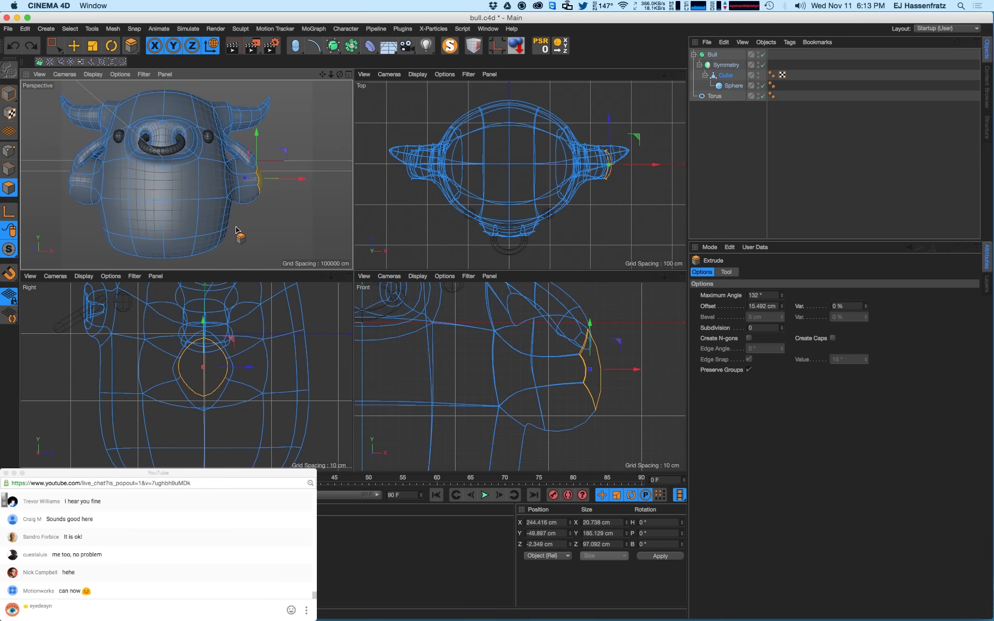
{"action": "right_click_drag", "start_coordinate": [230, 220], "coordinate": [226, 225], "text": "alt"}
{"action": "left_click_drag", "start_coordinate": [263, 203], "coordinate": [207, 211], "text": "alt"}
{"action": "right_click_drag", "start_coordinate": [246, 197], "coordinate": [273, 194], "text": "alt"}
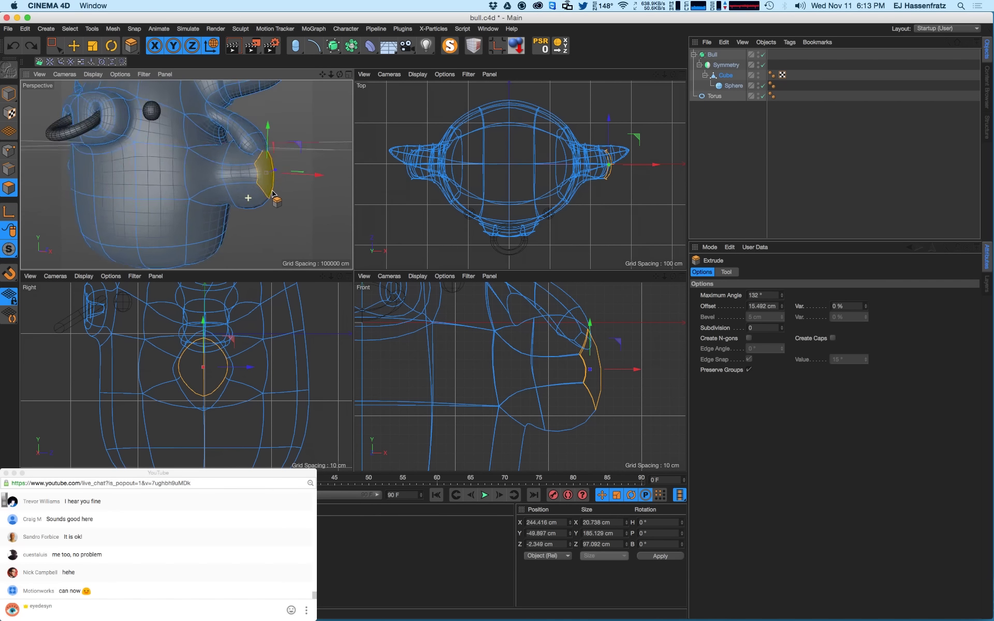
{"action": "left_click_drag", "start_coordinate": [257, 193], "coordinate": [226, 197], "text": "alt"}
{"action": "middle_click_drag", "start_coordinate": [263, 201], "coordinate": [230, 204], "text": "alt"}
{"action": "left_click_drag", "start_coordinate": [231, 203], "coordinate": [239, 205], "text": "alt"}
{"action": "right_click_drag", "start_coordinate": [240, 205], "coordinate": [249, 195], "text": "alt"}
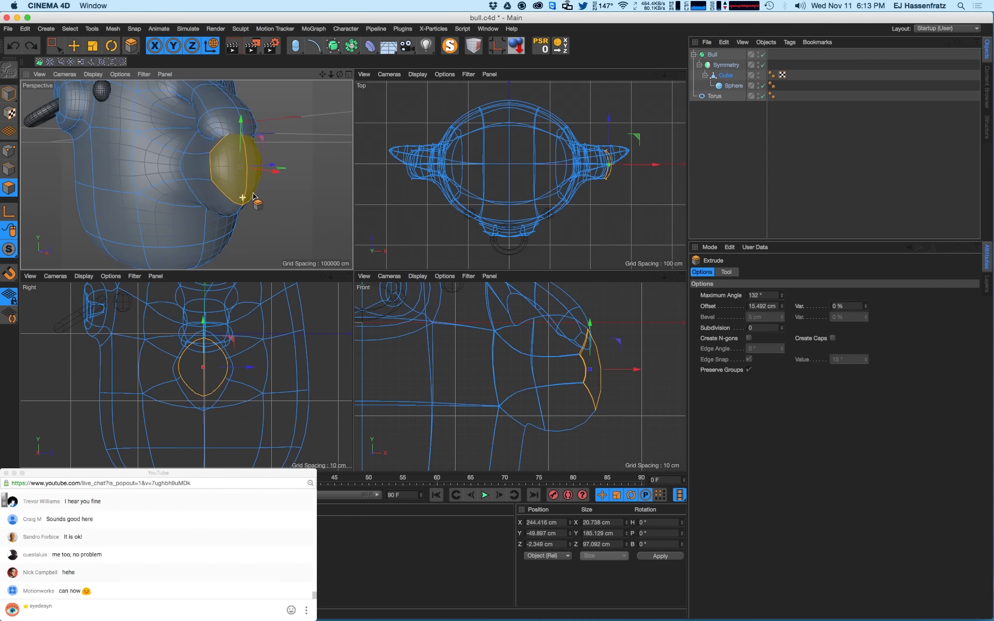
- Squash the arm tip vertically and pull it slightly back toward the body in X
{"action": "key", "text": "t"}
{"action": "left_click_drag", "start_coordinate": [243, 128], "coordinate": [242, 142]}
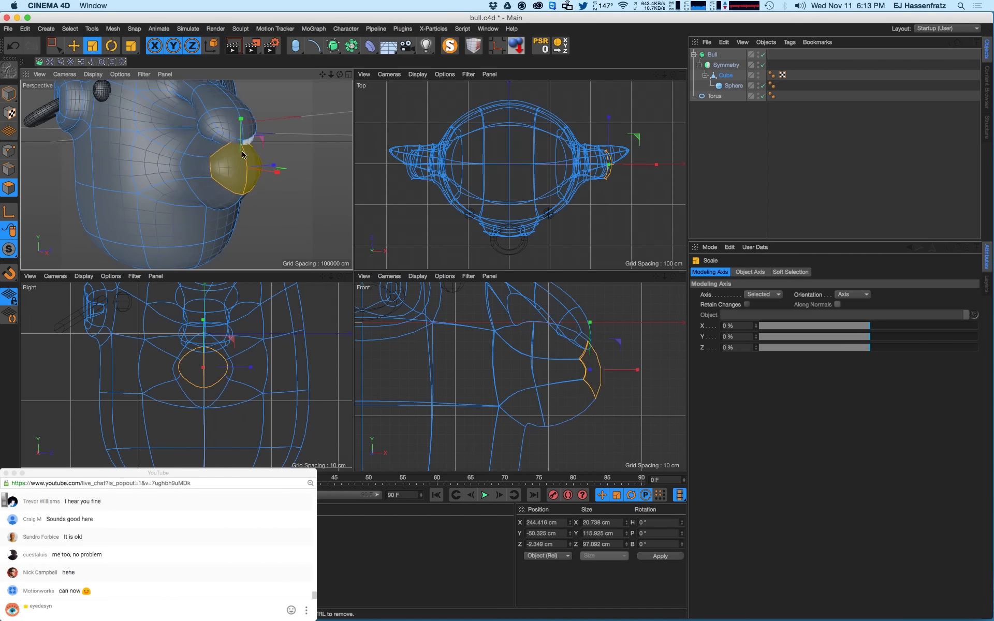
{"action": "left_click_drag", "start_coordinate": [214, 178], "coordinate": [263, 168], "text": "alt"}
{"action": "key", "text": "e"}
{"action": "left_click_drag", "start_coordinate": [193, 188], "coordinate": [209, 192], "text": "alt"}
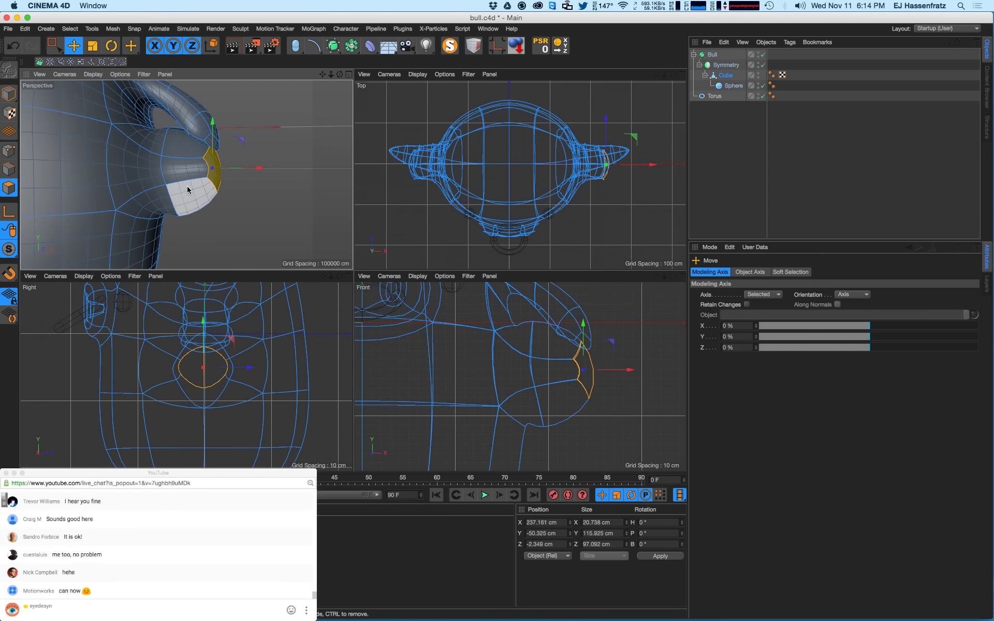
- Loop-select the edge loop at the arm's base and scale it to about 81%
{"action": "key", "text": "u"}
{"action": "key", "text": "l"}
{"action": "left_click", "coordinate": [8, 170]}
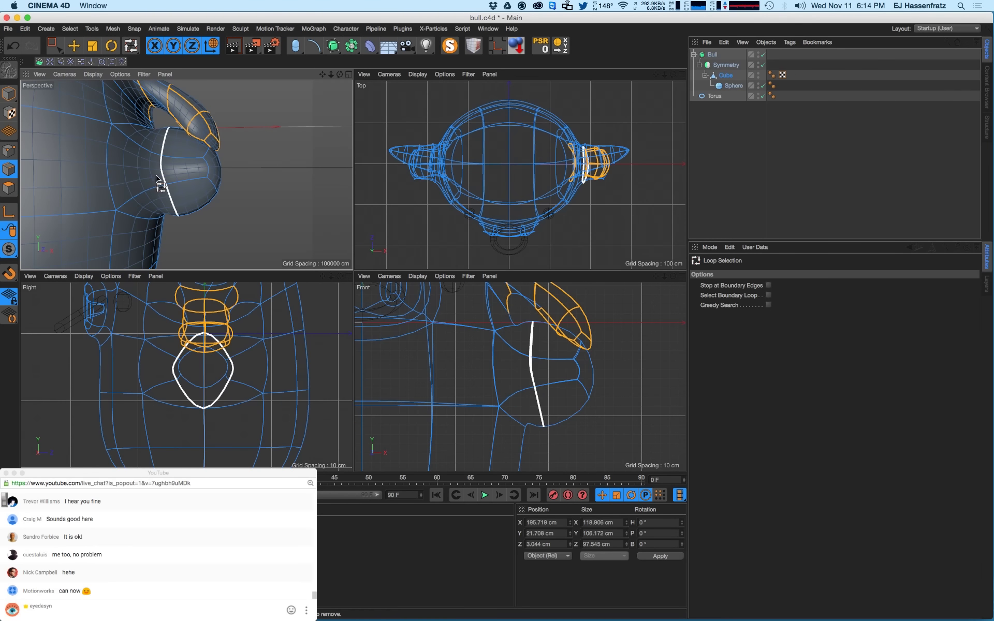
{"action": "left_click", "coordinate": [156, 175]}
{"action": "left_click_drag", "start_coordinate": [188, 181], "coordinate": [124, 197], "text": "alt"}
{"action": "key", "text": "t"}
{"action": "left_click_drag", "start_coordinate": [129, 199], "coordinate": [80, 200]}
{"action": "key", "text": "u"}
{"action": "key", "text": "l"}
{"action": "left_click_drag", "start_coordinate": [197, 180], "coordinate": [237, 189], "text": "alt"}
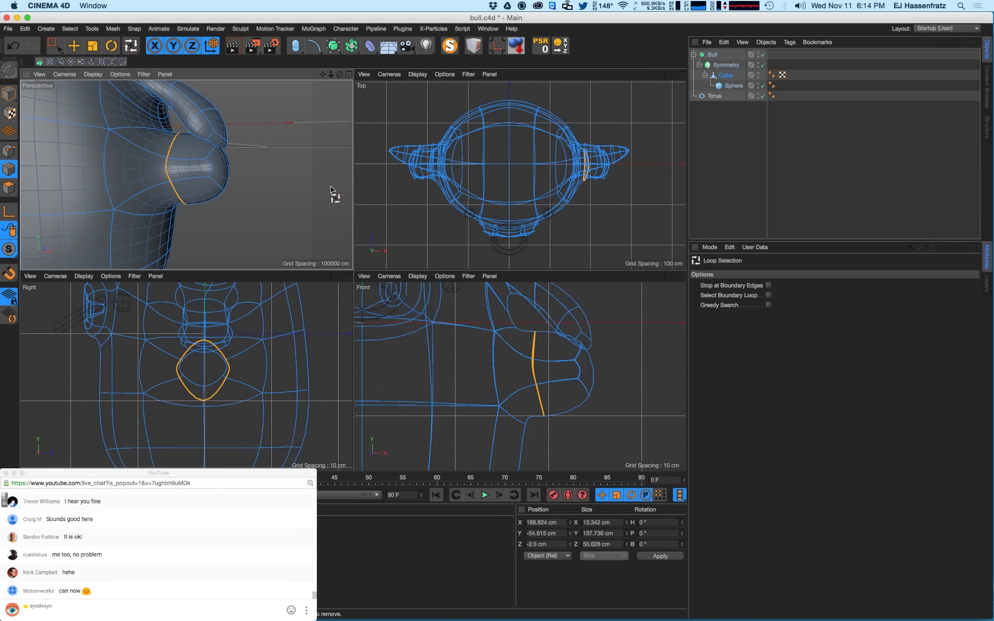
- Switch to the bear_5.c4d scene and set the viewport to Gouraud Shading (Lines)
{"action": "left_click", "coordinate": [488, 28]}
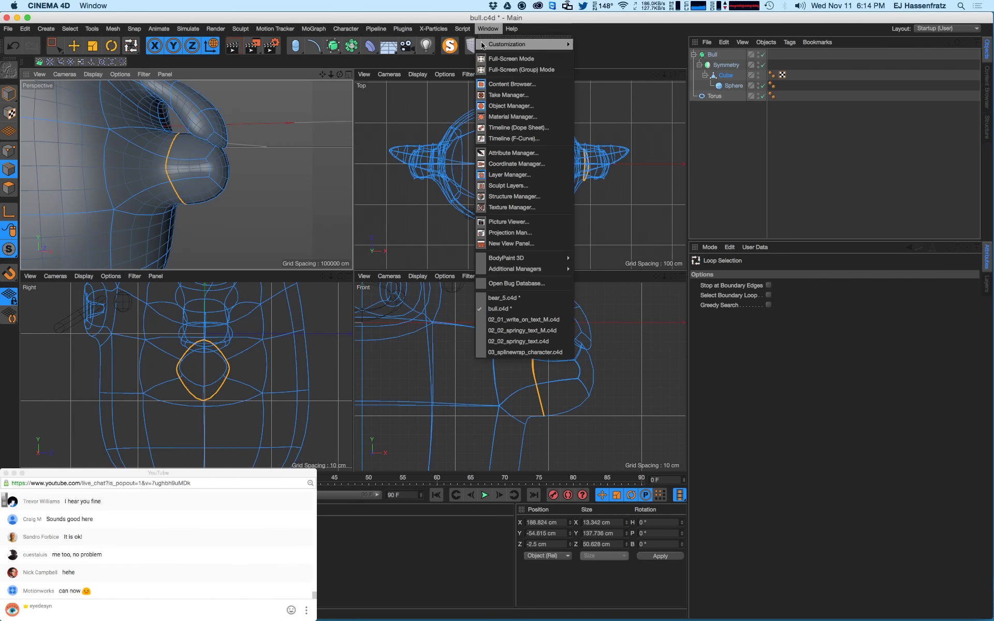
{"action": "left_click", "coordinate": [517, 299]}
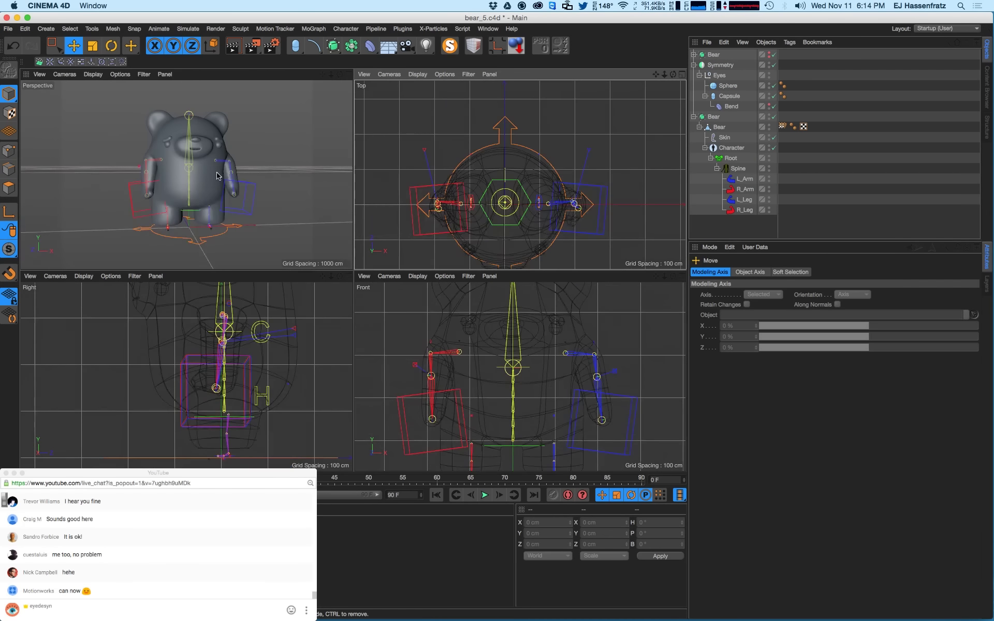
{"action": "left_click", "coordinate": [239, 207]}
{"action": "left_click", "coordinate": [240, 211]}
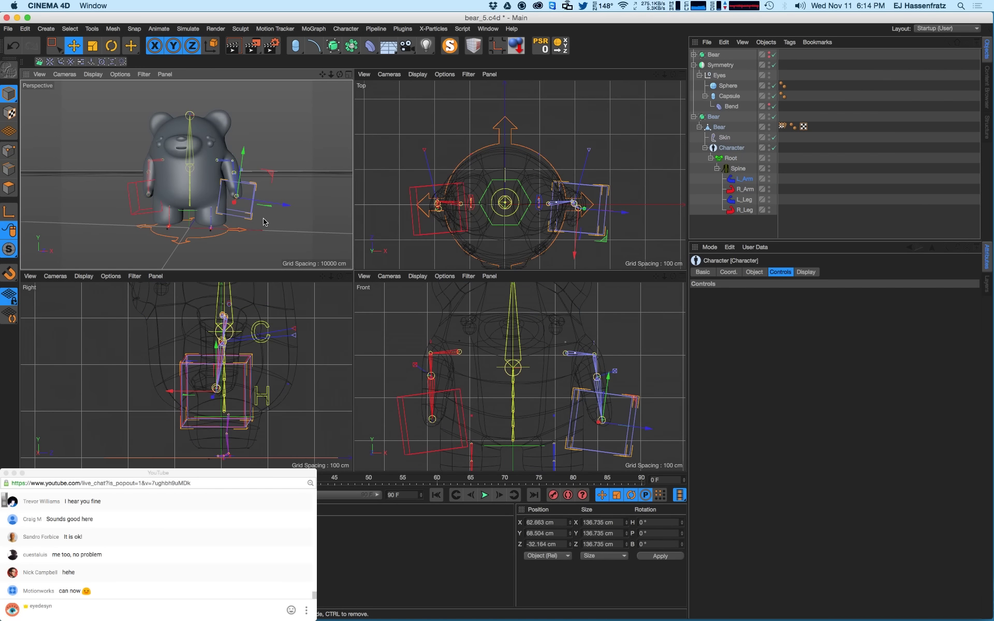
{"action": "left_click", "coordinate": [73, 75]}
{"action": "mouse_move", "coordinate": [93, 74]}
{"action": "left_click", "coordinate": [126, 100]}
{"action": "right_click_drag", "start_coordinate": [227, 172], "coordinate": [253, 163], "text": "alt"}
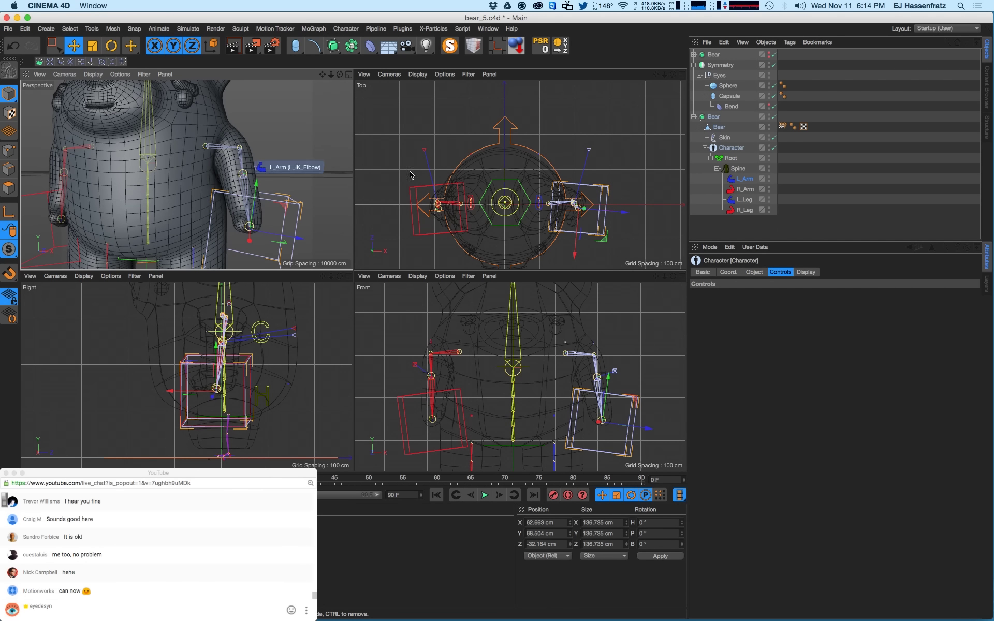
- Disable the Bear subdivision surface to reveal the unsmoothed mesh
{"action": "left_click", "coordinate": [773, 117]}
{"action": "left_click", "coordinate": [718, 127]}
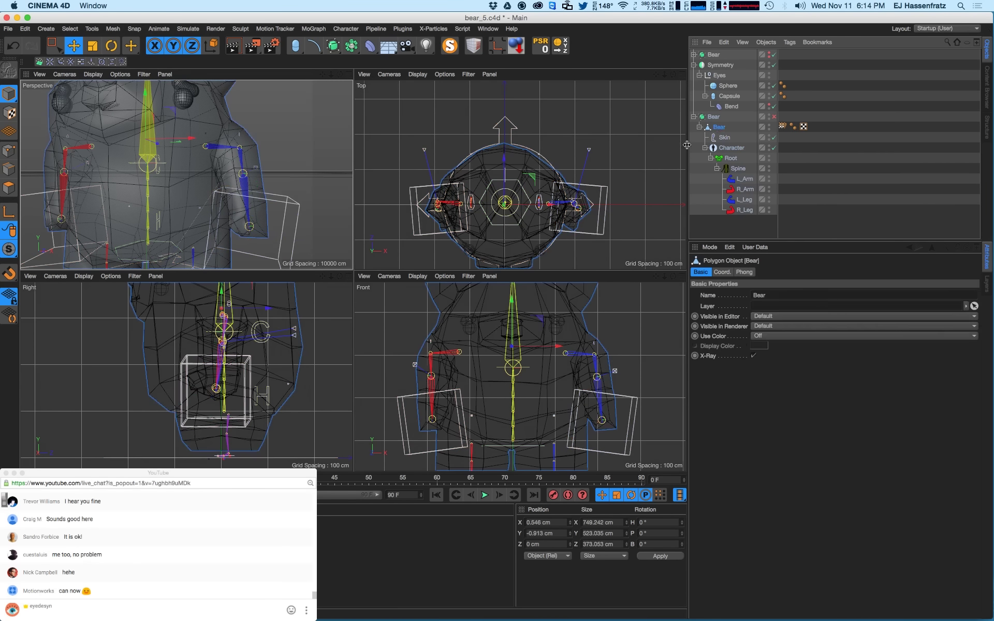
{"action": "scroll", "coordinate": [283, 242], "scroll_direction": "up", "scroll_amount": 1}
{"action": "left_click", "coordinate": [319, 243]}
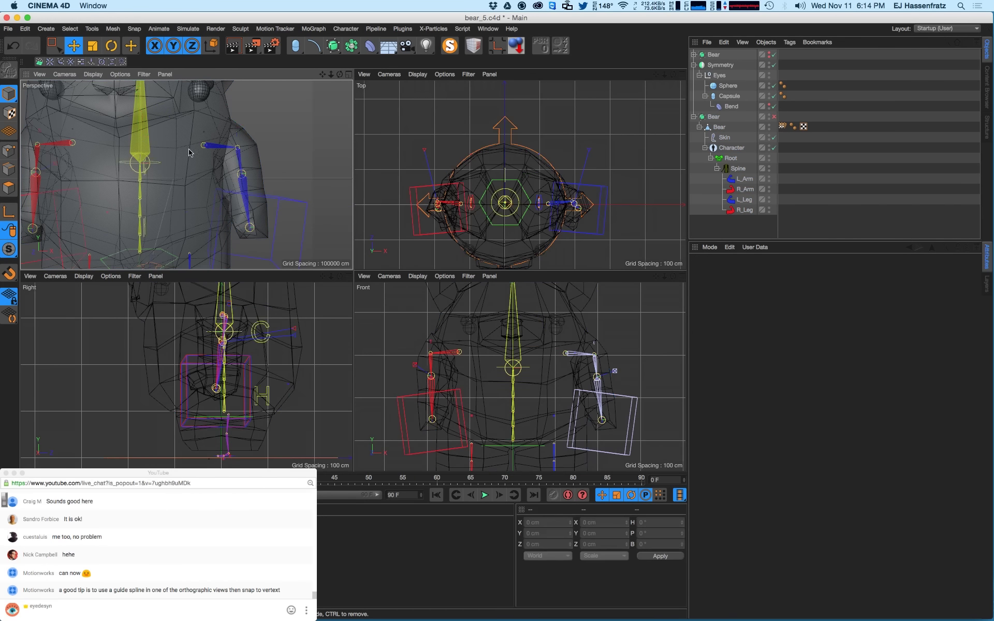
- Select the L_Arm IK controller and drag it to raise the bear's left arm outward
{"action": "left_click", "coordinate": [74, 46]}
{"action": "left_click", "coordinate": [295, 228]}
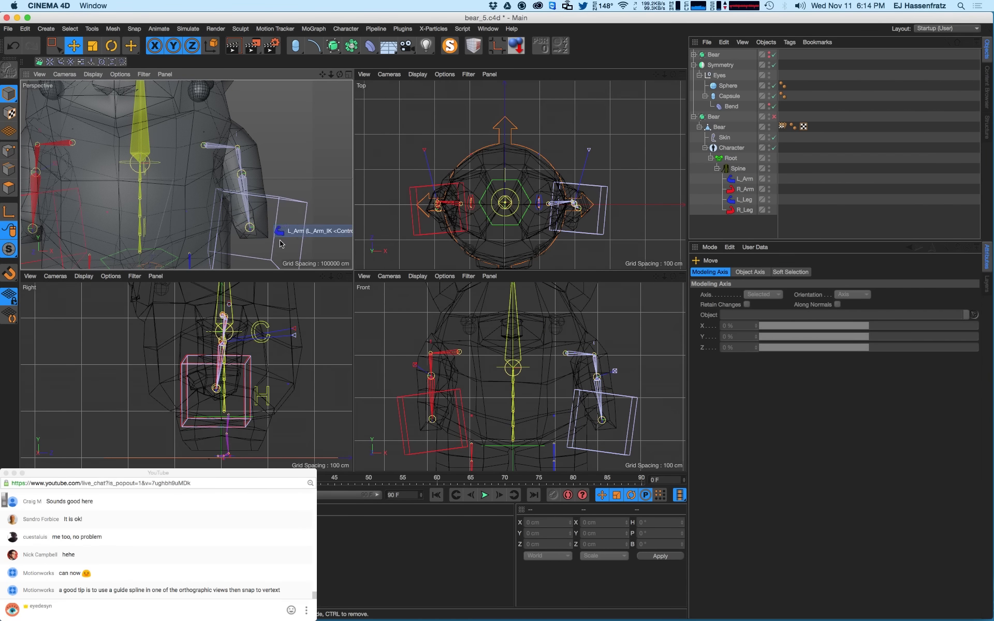
{"action": "left_click", "coordinate": [277, 243]}
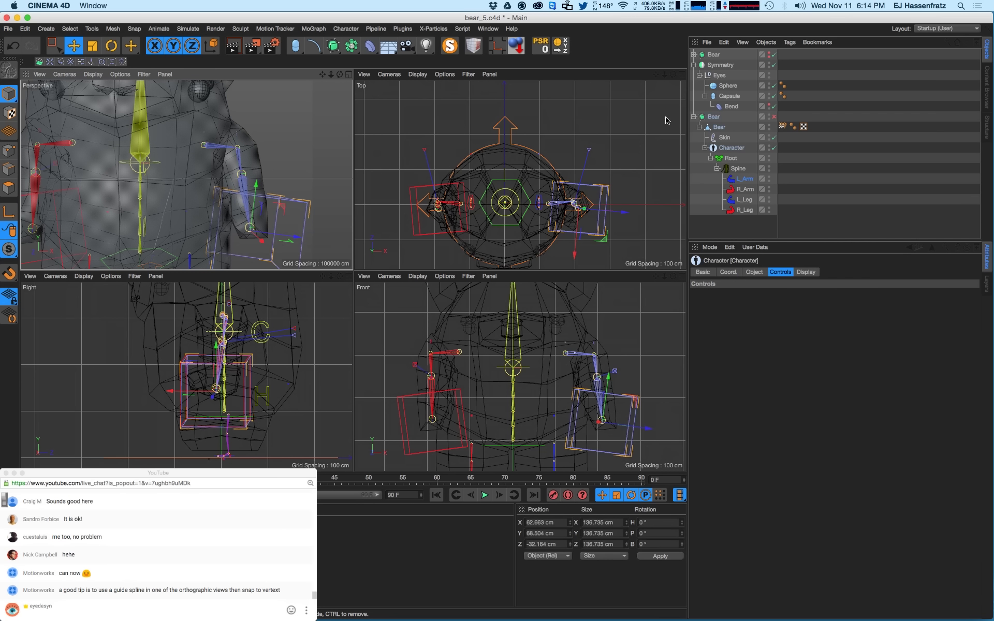
{"action": "left_click", "coordinate": [718, 128]}
{"action": "scroll", "coordinate": [283, 247], "scroll_direction": "down", "scroll_amount": 5}
{"action": "left_click_drag", "start_coordinate": [291, 252], "coordinate": [310, 208]}
{"action": "scroll", "coordinate": [295, 205], "scroll_direction": "up", "scroll_amount": 5}
- Fine-tune the L_Arm controller position from the top view to adjust the arm pose
{"action": "middle_click_drag", "start_coordinate": [282, 201], "coordinate": [272, 216], "text": "alt"}
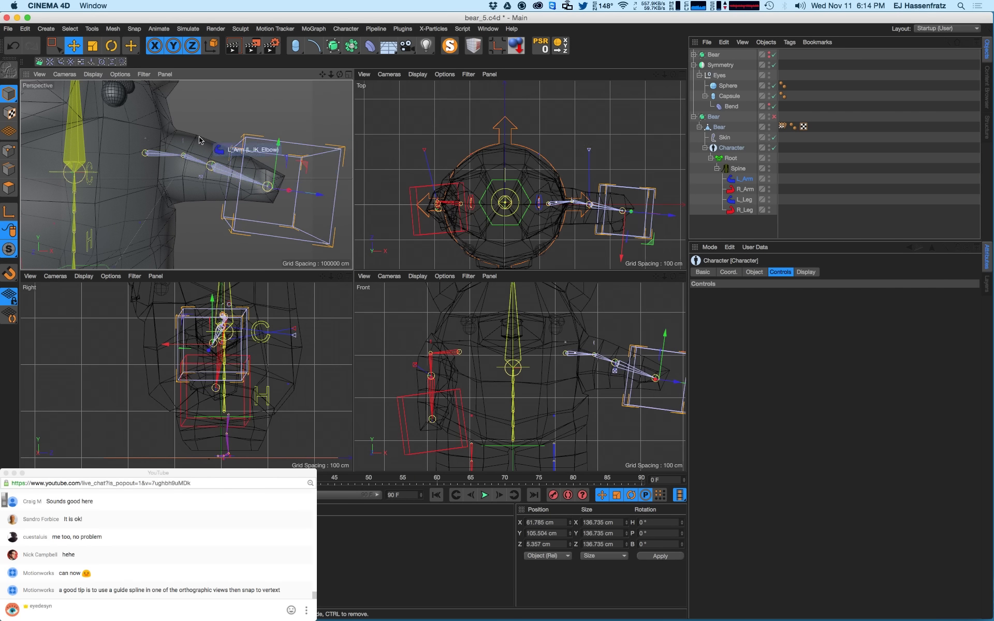
{"action": "left_click_drag", "start_coordinate": [251, 167], "coordinate": [174, 167], "text": "alt"}
{"action": "middle_click_drag", "start_coordinate": [243, 362], "coordinate": [238, 379], "text": "alt"}
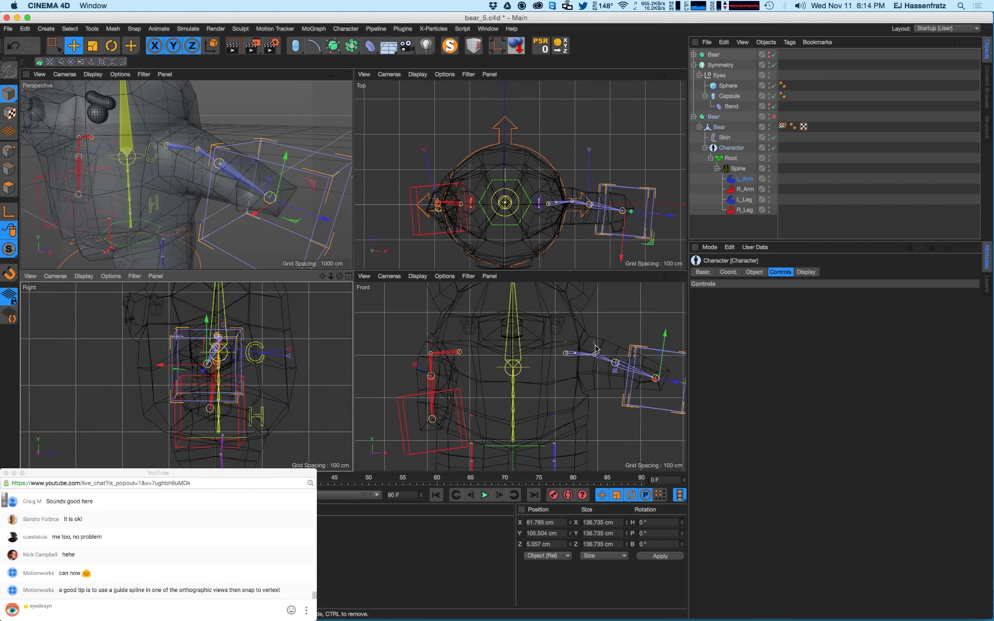
{"action": "left_click_drag", "start_coordinate": [245, 215], "coordinate": [220, 157], "text": "alt"}
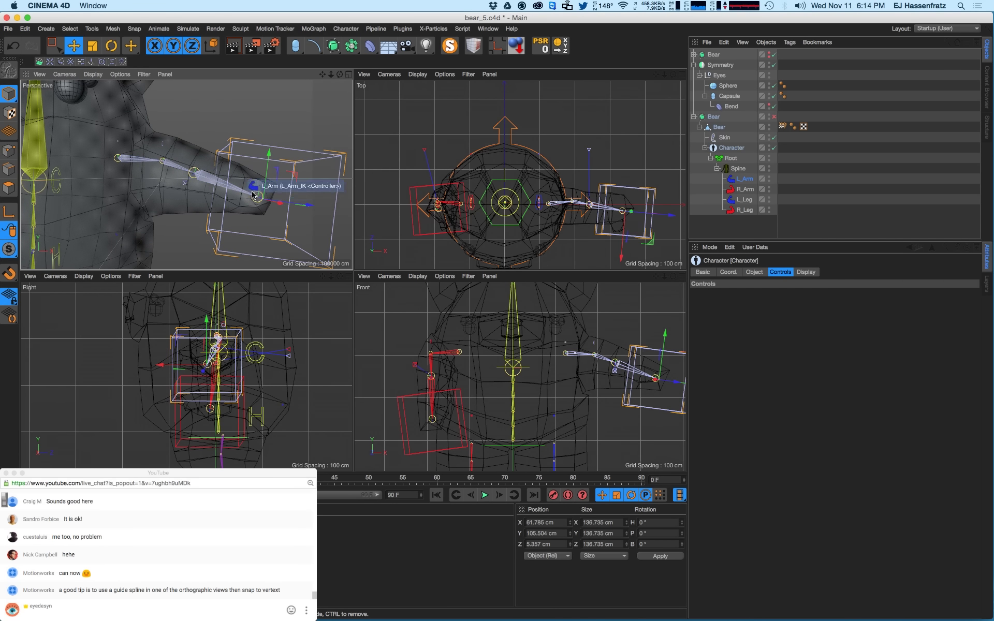
{"action": "left_click_drag", "start_coordinate": [624, 211], "coordinate": [590, 244]}
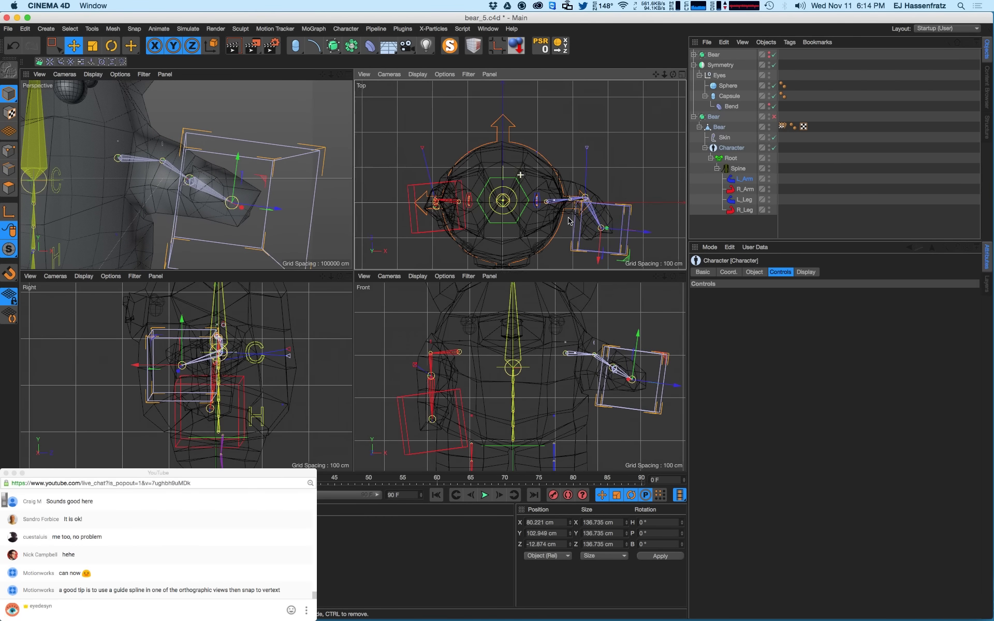
{"action": "scroll", "coordinate": [590, 228], "scroll_direction": "up", "scroll_amount": 3}
{"action": "mouse_move", "coordinate": [603, 195]}
{"action": "right_mouse_down", "text": "alt"}
{"action": "mouse_move", "coordinate": [623, 192]}
{"action": "mouse_move", "coordinate": [614, 196]}
{"action": "right_mouse_up", "text": "alt"}
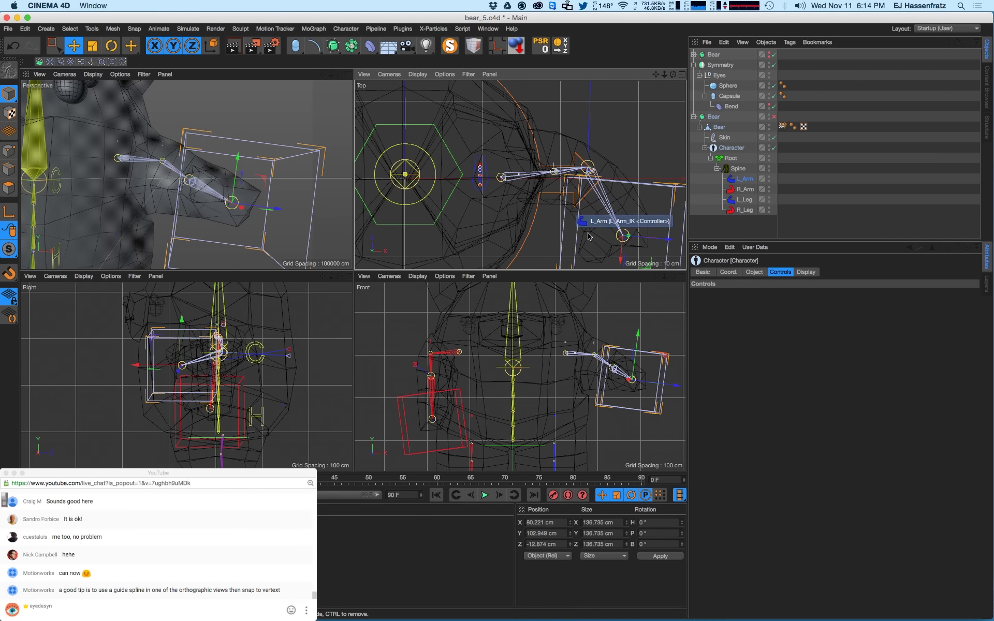
{"action": "mouse_move", "coordinate": [590, 249]}
{"action": "left_mouse_down"}
{"action": "mouse_move", "coordinate": [582, 245]}
{"action": "mouse_move", "coordinate": [600, 235]}
{"action": "left_mouse_up"}
{"action": "left_click_drag", "start_coordinate": [171, 222], "coordinate": [232, 226], "text": "alt"}
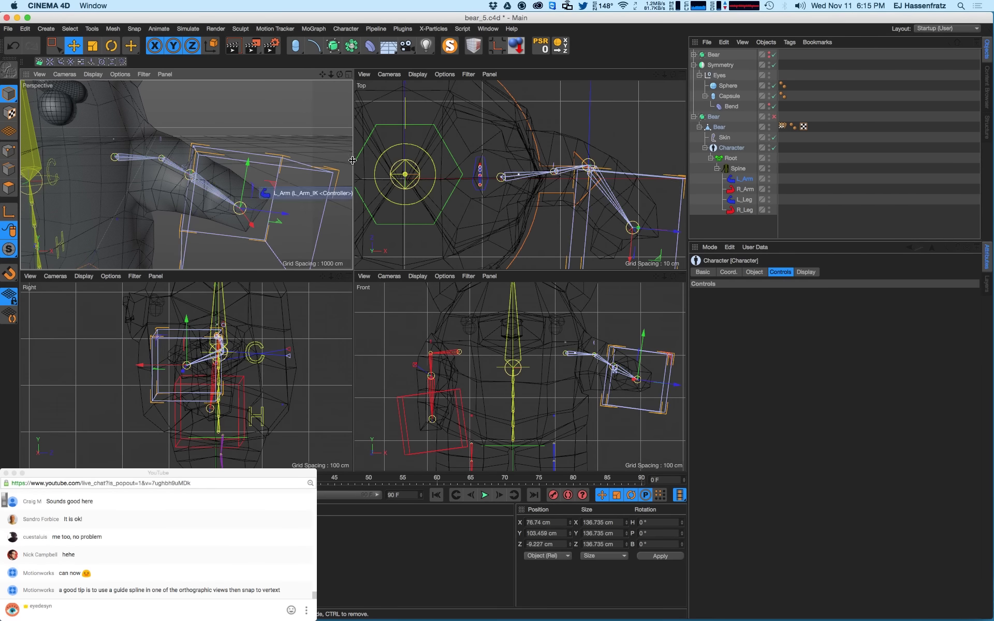
{"action": "left_click", "coordinate": [486, 29]}
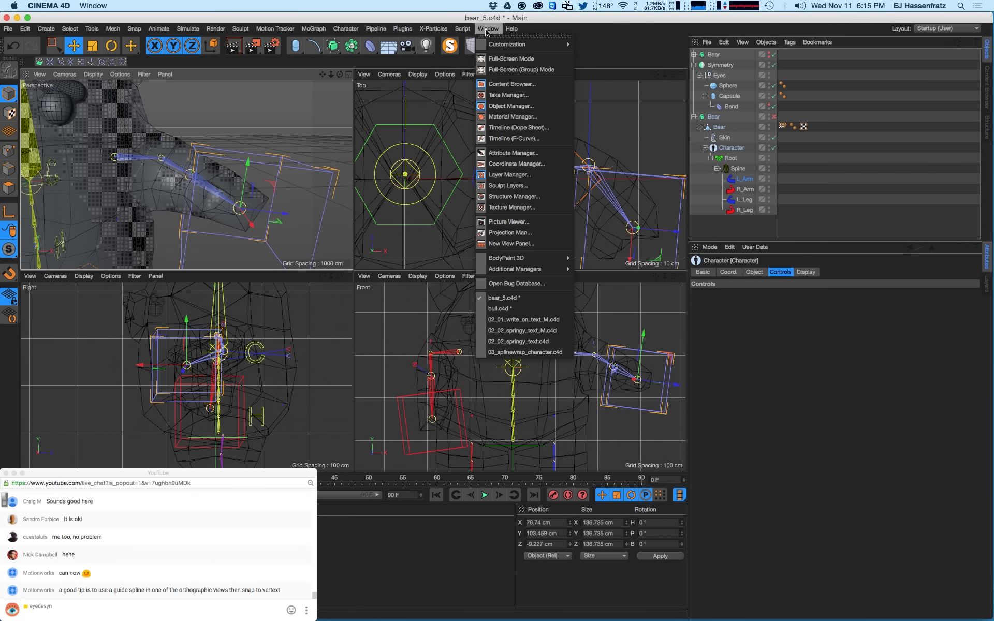
- Return to bull.c4d and switch to Polygon mode on the arm tip
{"action": "left_click", "coordinate": [527, 310]}
{"action": "left_click_drag", "start_coordinate": [266, 189], "coordinate": [242, 225], "text": "alt"}
{"action": "left_click", "coordinate": [9, 188]}
{"action": "key", "text": "e"}
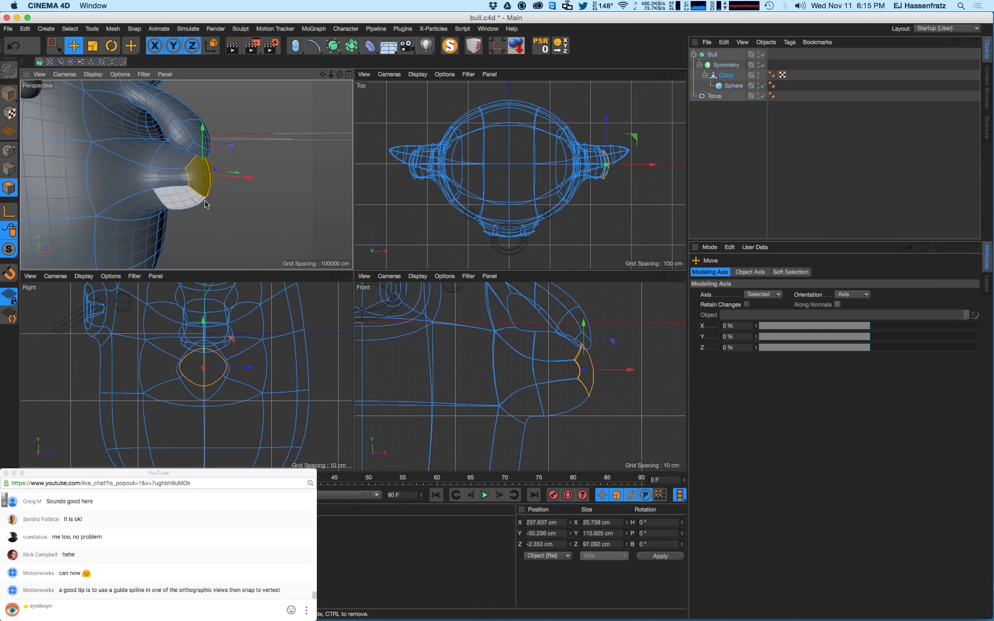
- Extrude the arm polygons outward into a long tube, undoing the extra short extrusion
{"action": "right_click", "coordinate": [237, 184]}
{"action": "left_click", "coordinate": [258, 282]}
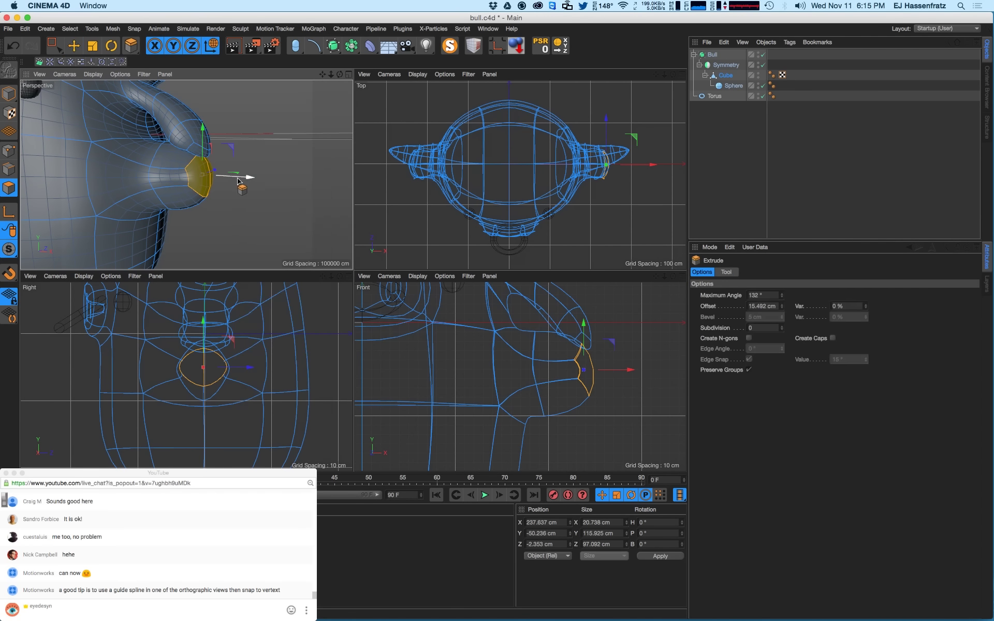
{"action": "left_click_drag", "start_coordinate": [243, 177], "coordinate": [511, 158]}
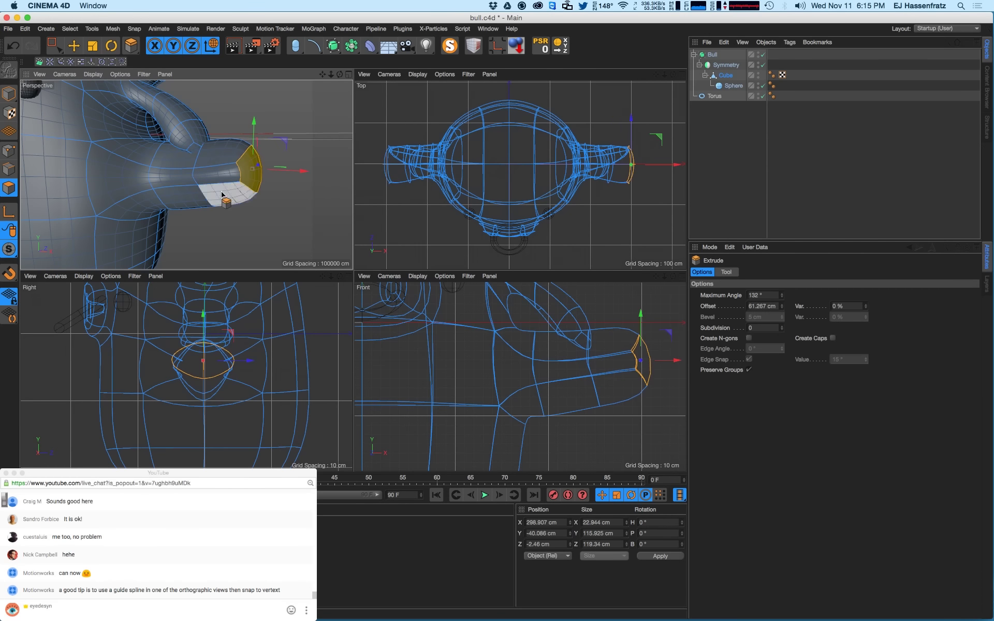
{"action": "left_click_drag", "start_coordinate": [219, 192], "coordinate": [231, 193], "text": "alt"}
{"action": "left_click_drag", "start_coordinate": [282, 197], "coordinate": [386, 187]}
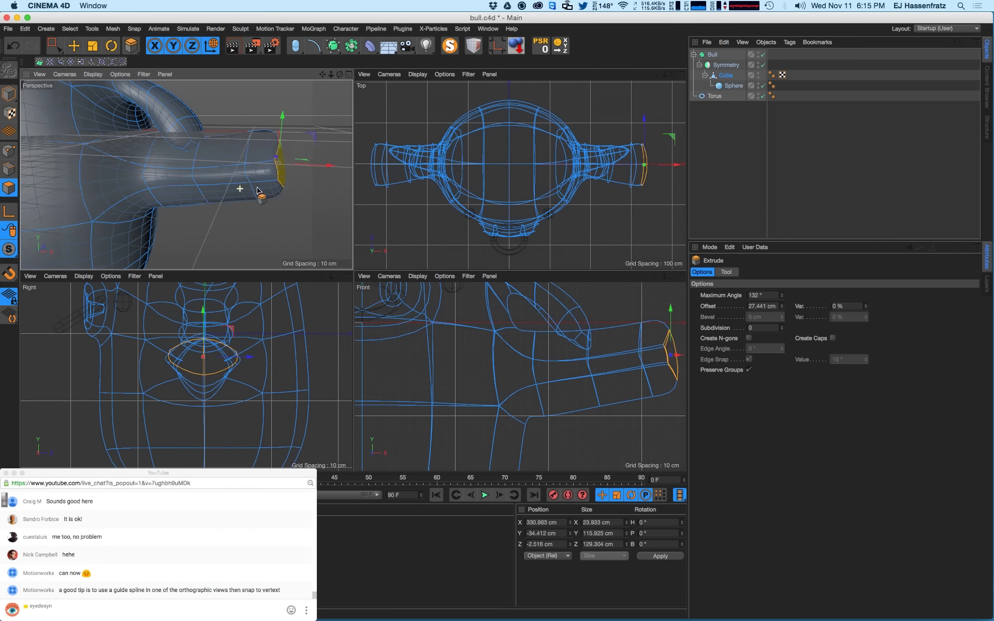
{"action": "mouse_move", "coordinate": [262, 193]}
{"action": "left_mouse_down", "text": "alt"}
{"action": "mouse_move", "coordinate": [274, 183]}
{"action": "mouse_move", "coordinate": [293, 193]}
{"action": "mouse_move", "coordinate": [301, 164]}
{"action": "mouse_move", "coordinate": [317, 166]}
{"action": "mouse_move", "coordinate": [301, 168]}
{"action": "left_mouse_up", "text": "alt"}
{"action": "key", "text": "super+z"}
- Loop-select an edge loop on the arm, test-slide it toward the body, then undo
{"action": "key", "text": "e"}
{"action": "key", "text": "u"}
{"action": "key", "text": "l"}
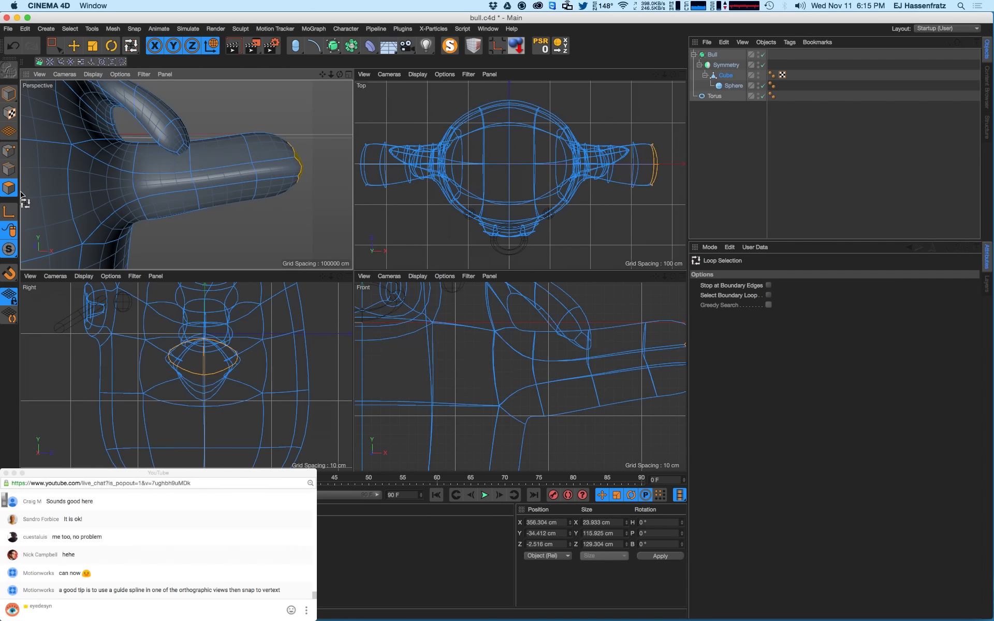
{"action": "left_click", "coordinate": [5, 174]}
{"action": "left_click", "coordinate": [265, 184]}
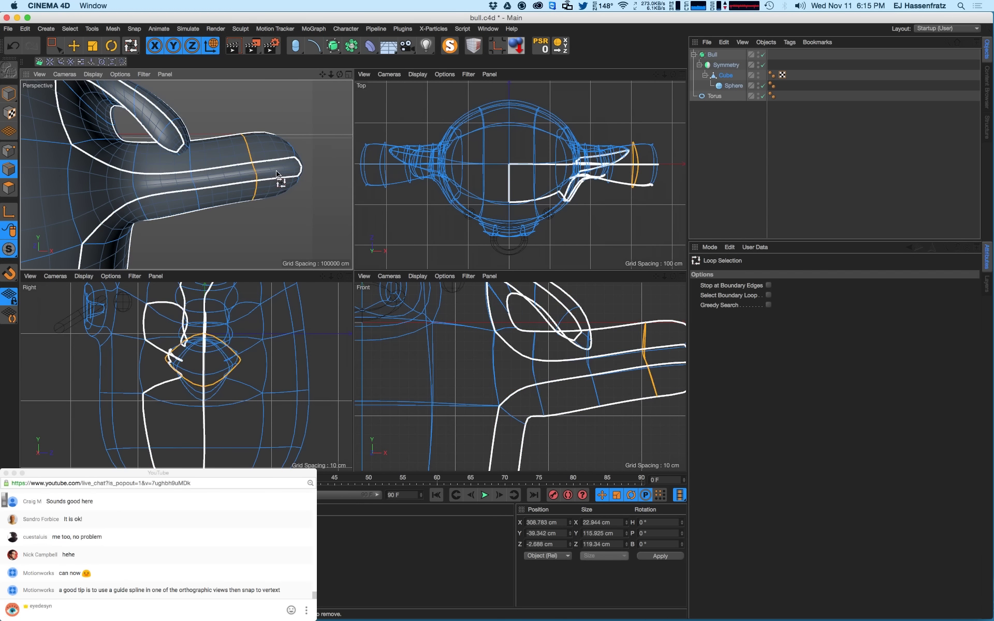
{"action": "key", "text": "e"}
{"action": "left_click_drag", "start_coordinate": [280, 167], "coordinate": [268, 173]}
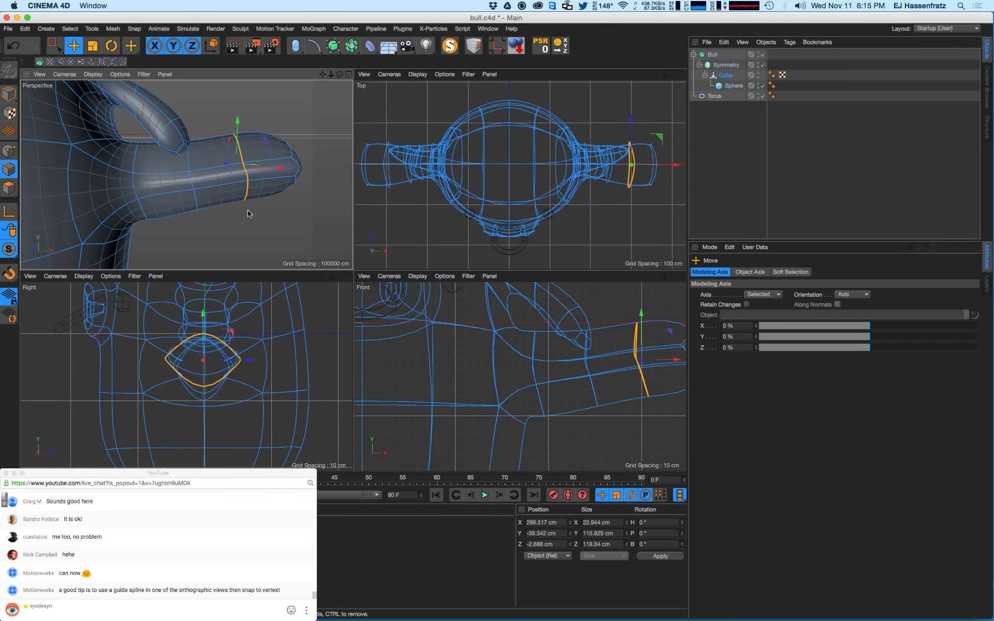
{"action": "key", "text": "super+z"}
{"action": "left_click_drag", "start_coordinate": [201, 160], "coordinate": [193, 169], "text": "alt"}
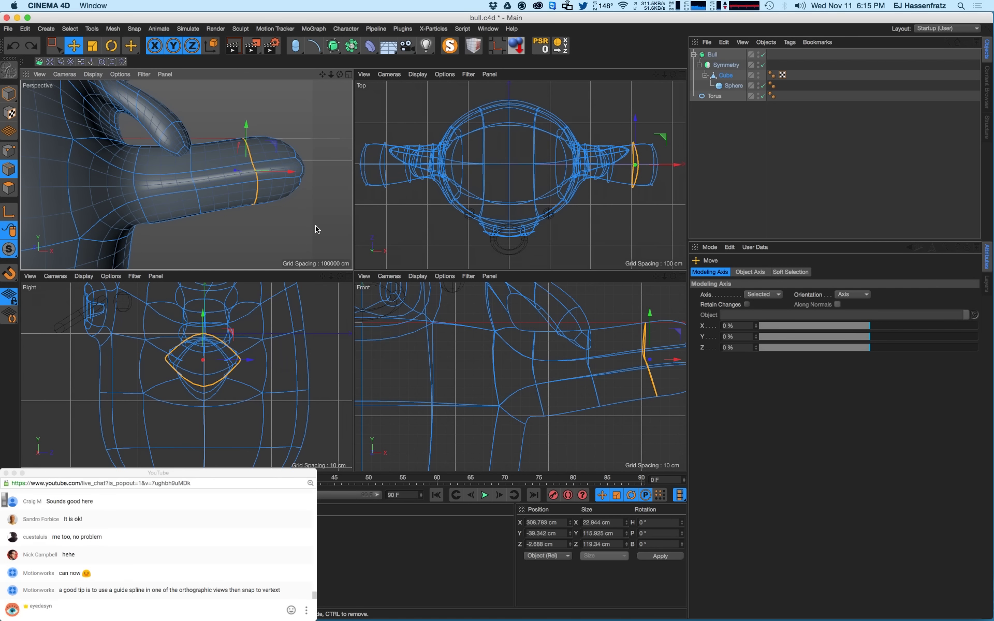
{"action": "left_click_drag", "start_coordinate": [198, 205], "coordinate": [217, 239], "text": "alt"}
- Cut a new edge loop around the arm with the Knife in Loop mode
{"action": "key", "text": "k"}
{"action": "key", "text": "l"}
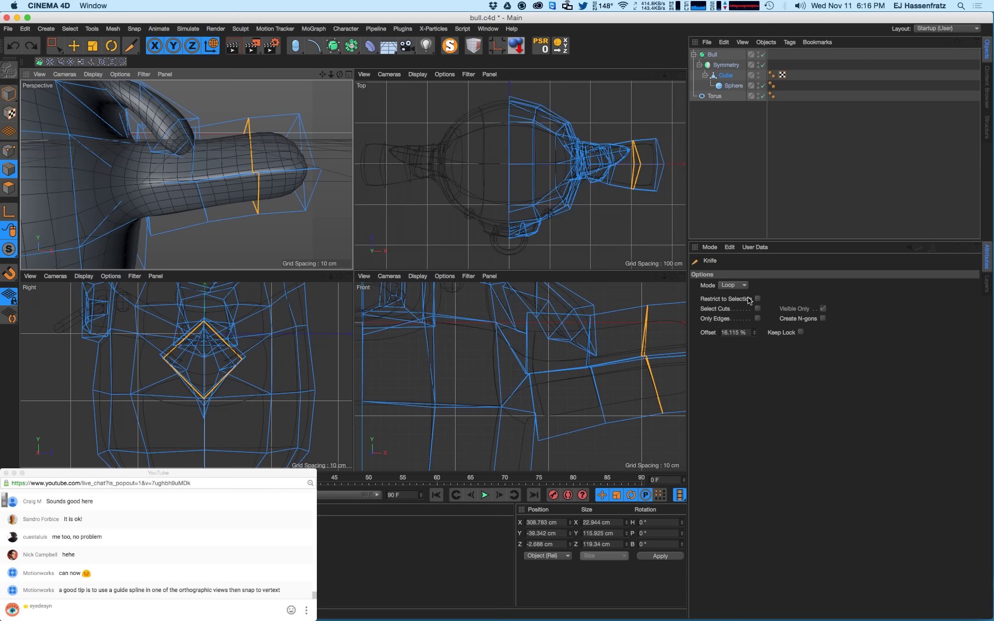
{"action": "left_click", "coordinate": [231, 215]}
{"action": "left_click", "coordinate": [54, 45]}
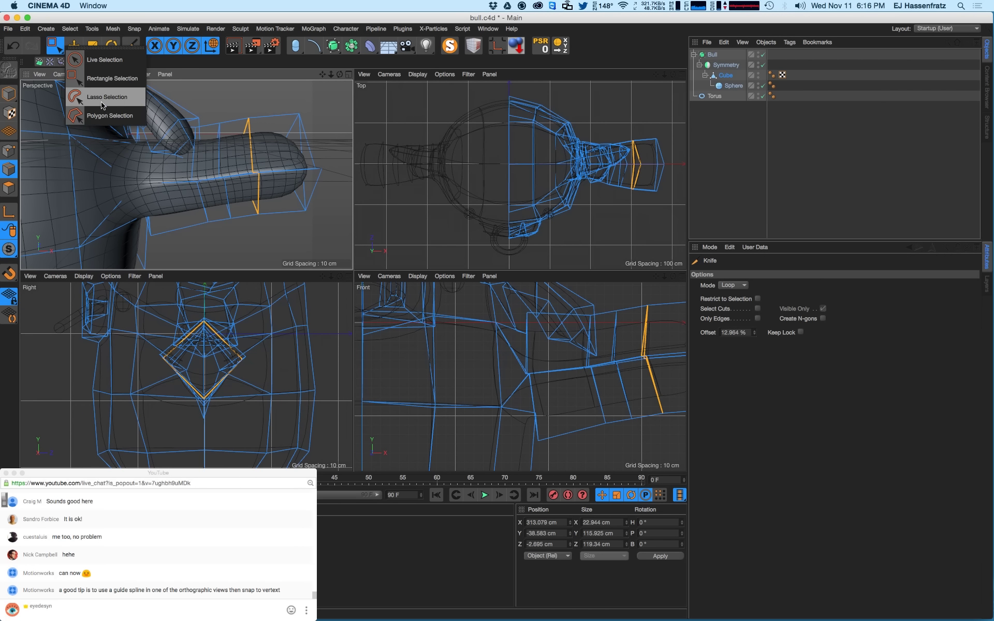
{"action": "left_click", "coordinate": [111, 79]}
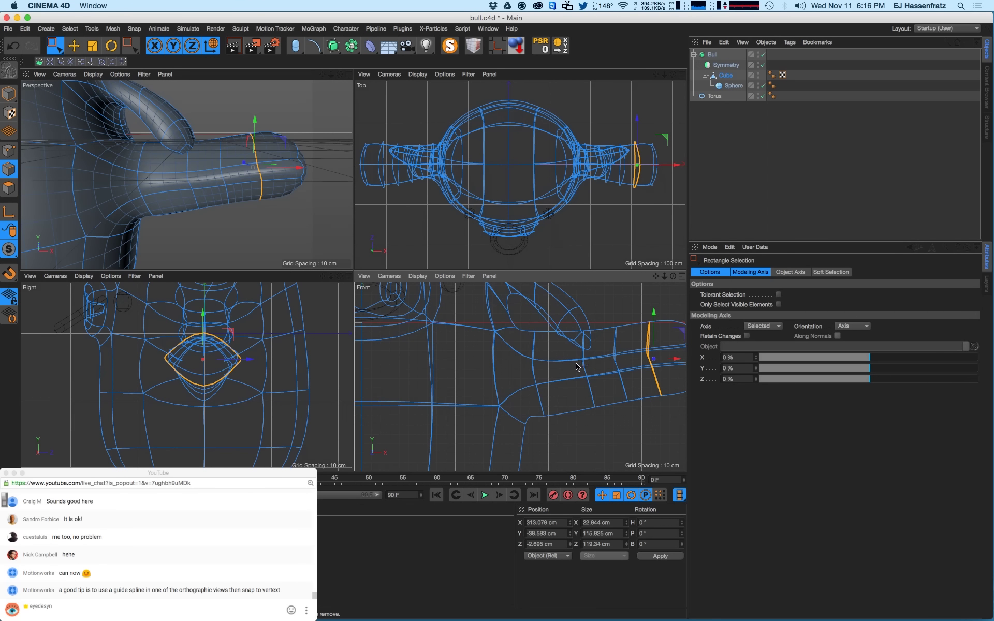
{"action": "mouse_move", "coordinate": [584, 366]}
{"action": "middle_mouse_down", "text": "alt"}
{"action": "mouse_move", "coordinate": [555, 354]}
{"action": "mouse_move", "coordinate": [563, 363]}
{"action": "middle_mouse_up", "text": "alt"}
{"action": "scroll", "coordinate": [567, 364], "scroll_direction": "down", "scroll_amount": 3}
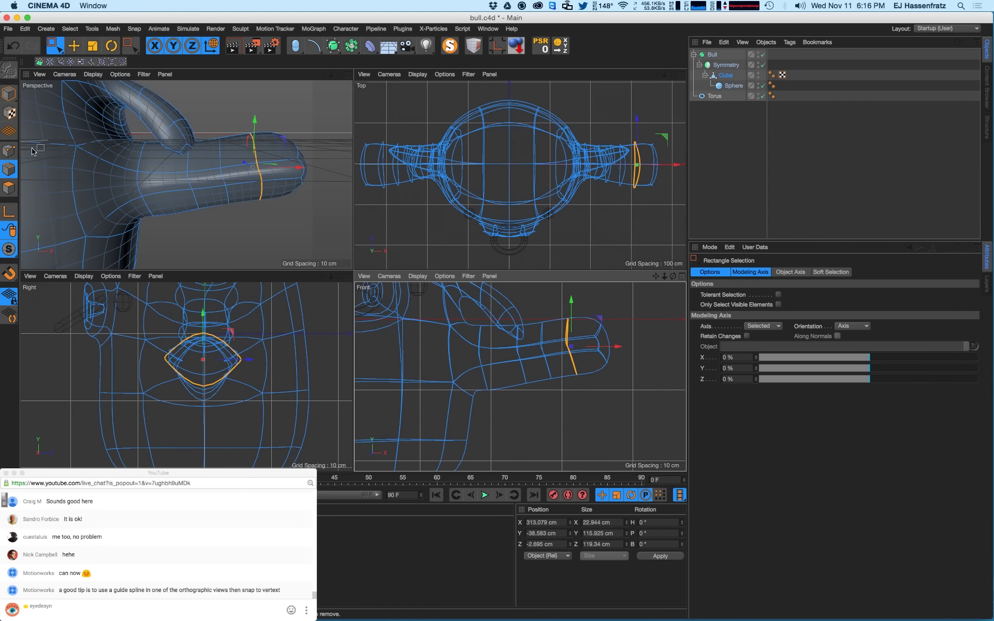
- Turn off the Symmetry object and, in Point mode, select points along the arm
{"action": "left_click", "coordinate": [9, 151]}
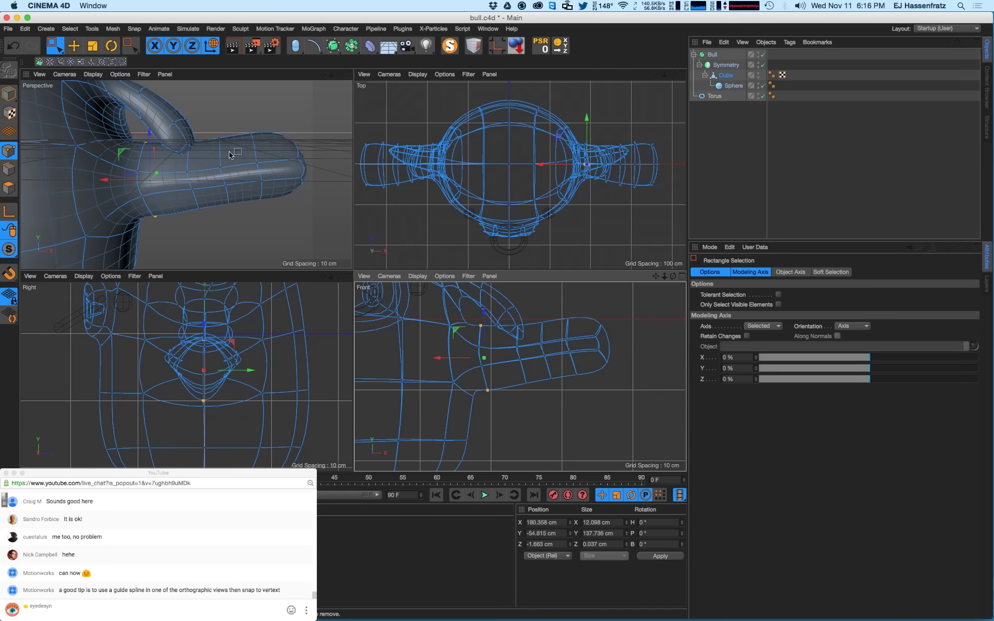
{"action": "left_click_drag", "start_coordinate": [229, 155], "coordinate": [224, 174], "text": "alt"}
{"action": "left_click", "coordinate": [763, 64]}
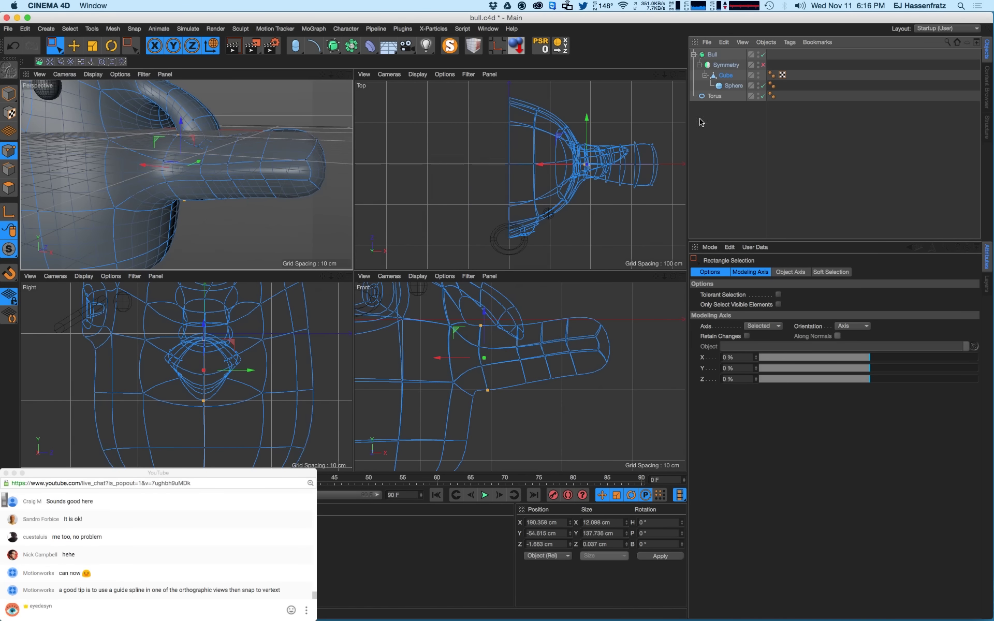
{"action": "scroll", "coordinate": [273, 133], "scroll_direction": "down", "scroll_amount": 3}
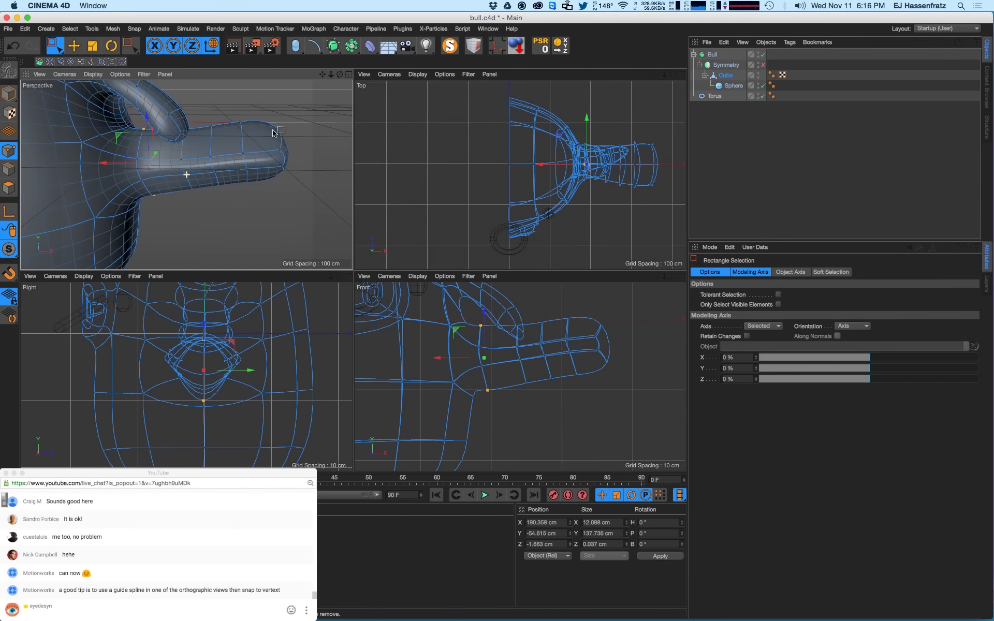
{"action": "left_click_drag", "start_coordinate": [225, 159], "coordinate": [247, 167], "text": "alt"}
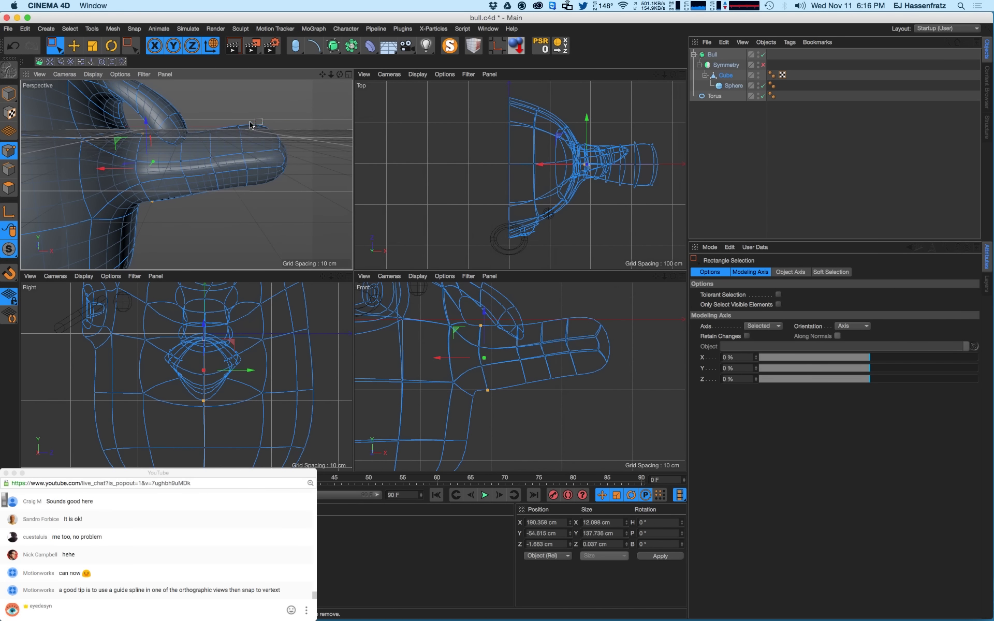
{"action": "left_click_drag", "start_coordinate": [261, 116], "coordinate": [197, 200]}
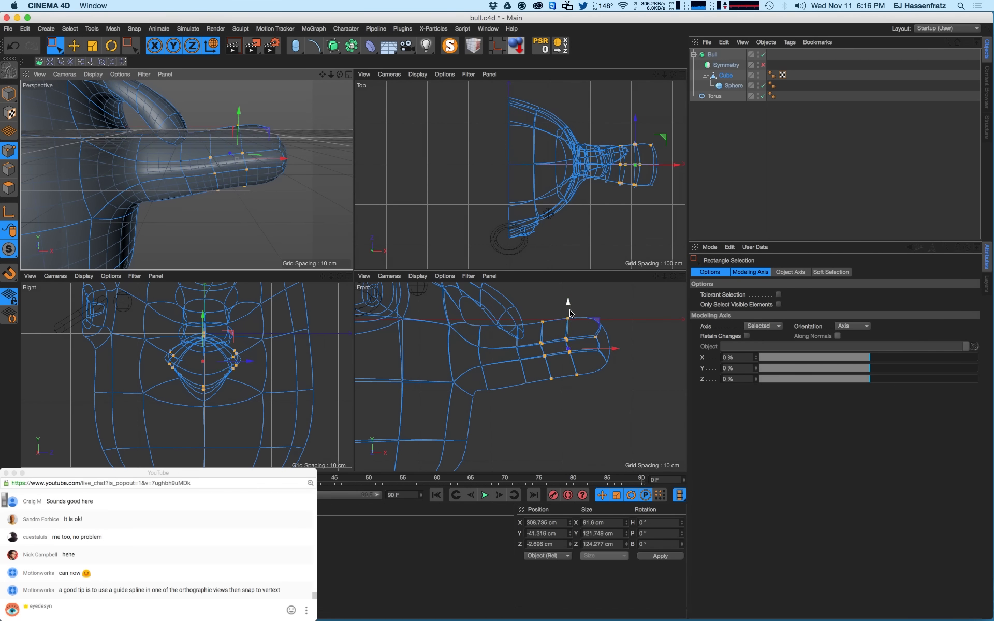
{"action": "left_click_drag", "start_coordinate": [570, 314], "coordinate": [571, 333]}
{"action": "key", "text": "super+z"}
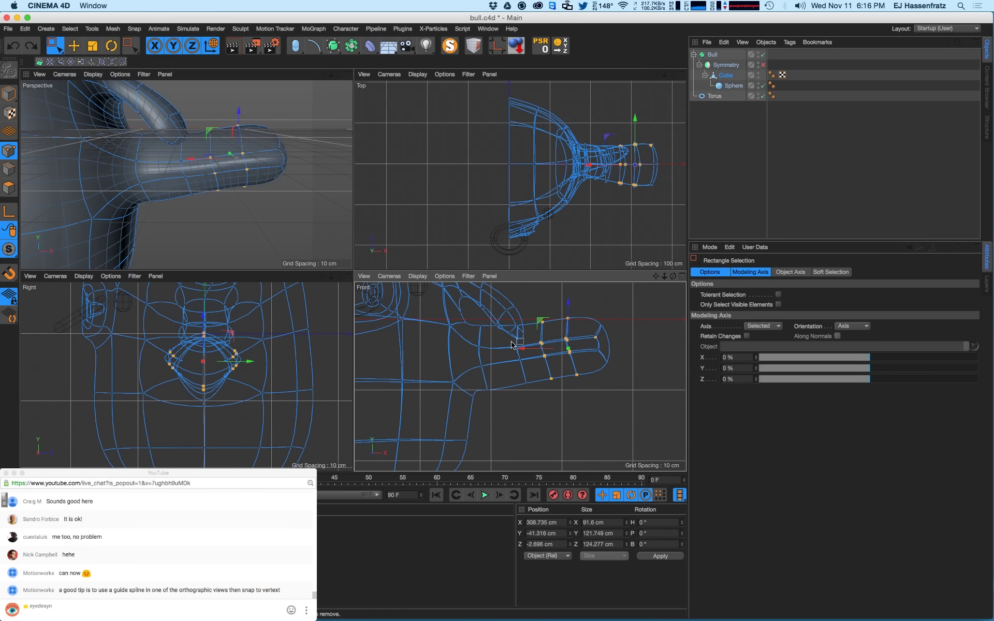
{"action": "left_click_drag", "start_coordinate": [190, 147], "coordinate": [225, 151], "text": "alt"}
- Loop-select the points at the arm tip and move them down in Y
{"action": "key", "text": "u"}
{"action": "key", "text": "l"}
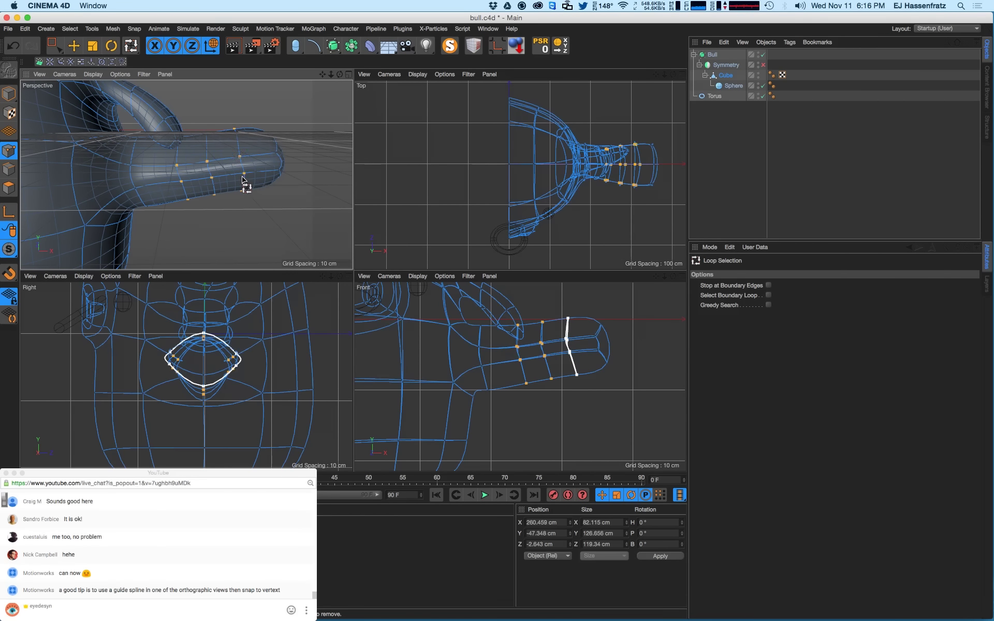
{"action": "left_click", "coordinate": [281, 175], "text": "shift"}
{"action": "key", "text": "super+z"}
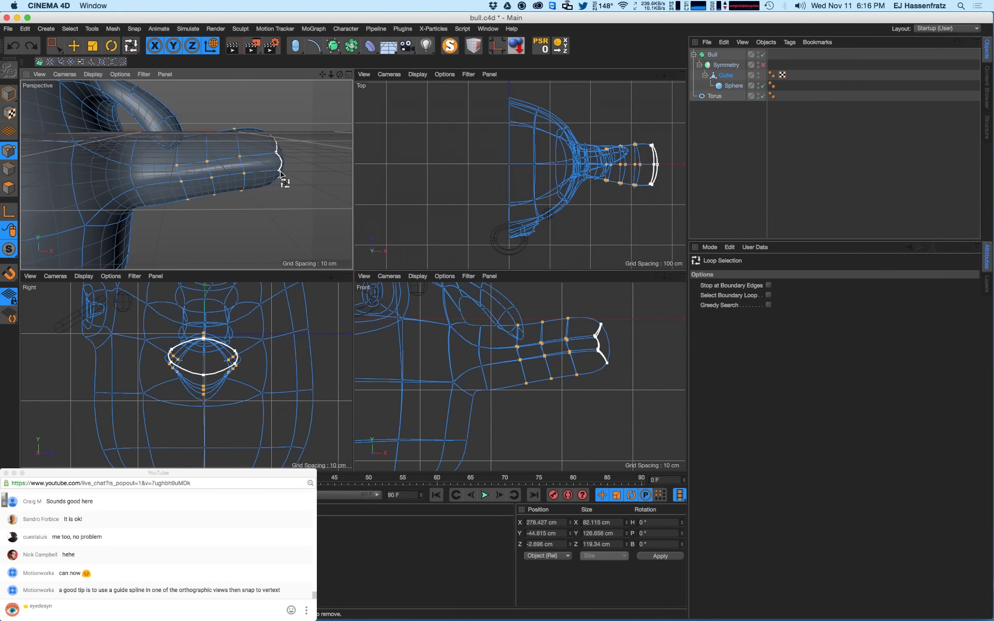
{"action": "left_click", "coordinate": [280, 173], "text": "shift"}
{"action": "key", "text": "e"}
{"action": "left_click_drag", "start_coordinate": [232, 143], "coordinate": [232, 166]}
{"action": "left_click_drag", "start_coordinate": [211, 179], "coordinate": [140, 172], "text": "alt"}
- Loop-select the loop where the arm meets the body and scale it down slightly
{"action": "key", "text": "u"}
{"action": "key", "text": "l"}
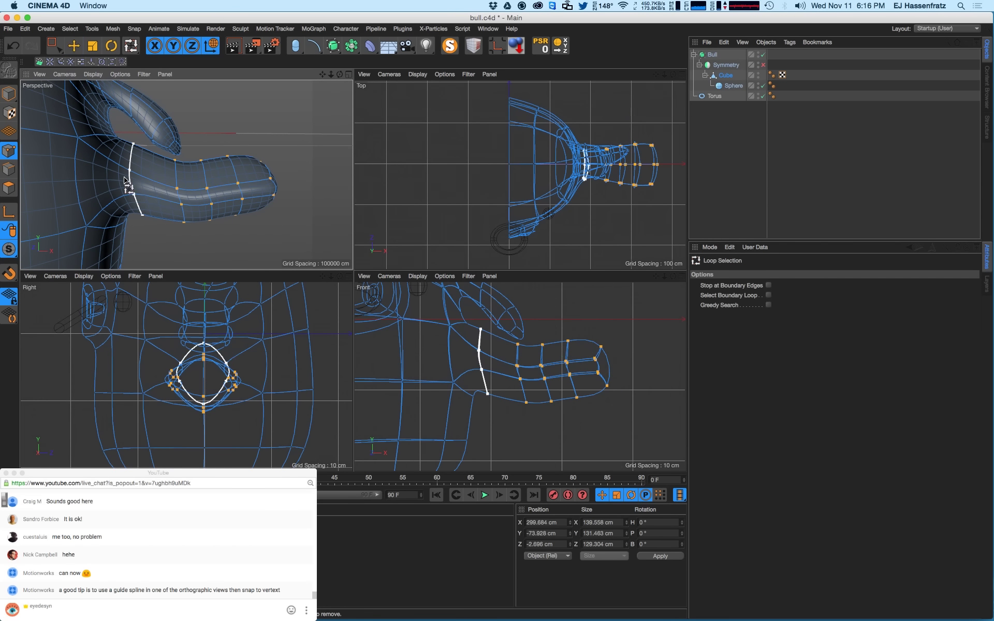
{"action": "left_click", "coordinate": [133, 155]}
{"action": "key", "text": "e"}
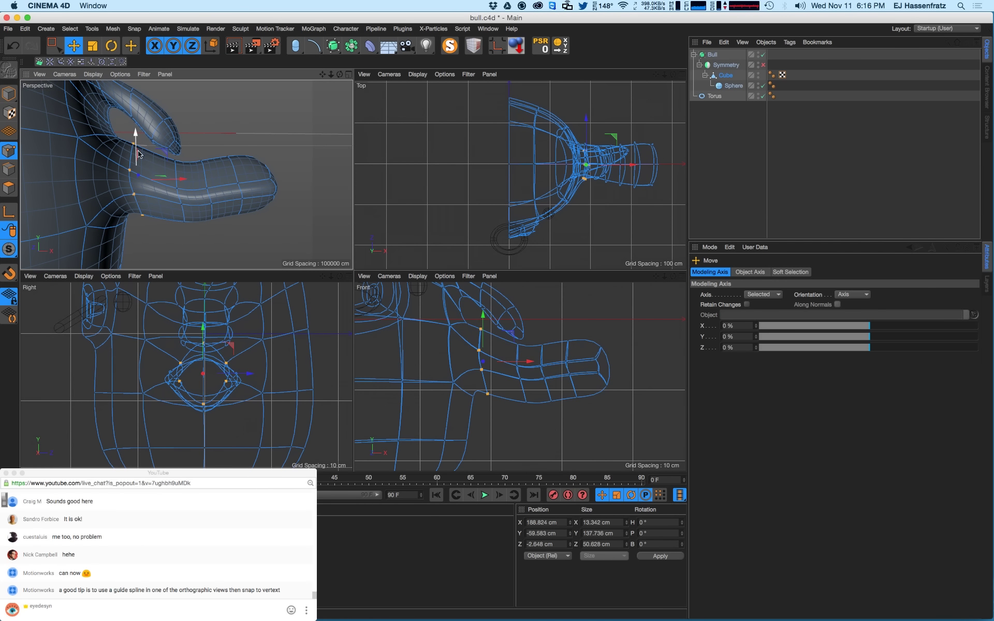
{"action": "key", "text": "t"}
{"action": "left_click_drag", "start_coordinate": [251, 373], "coordinate": [221, 372]}
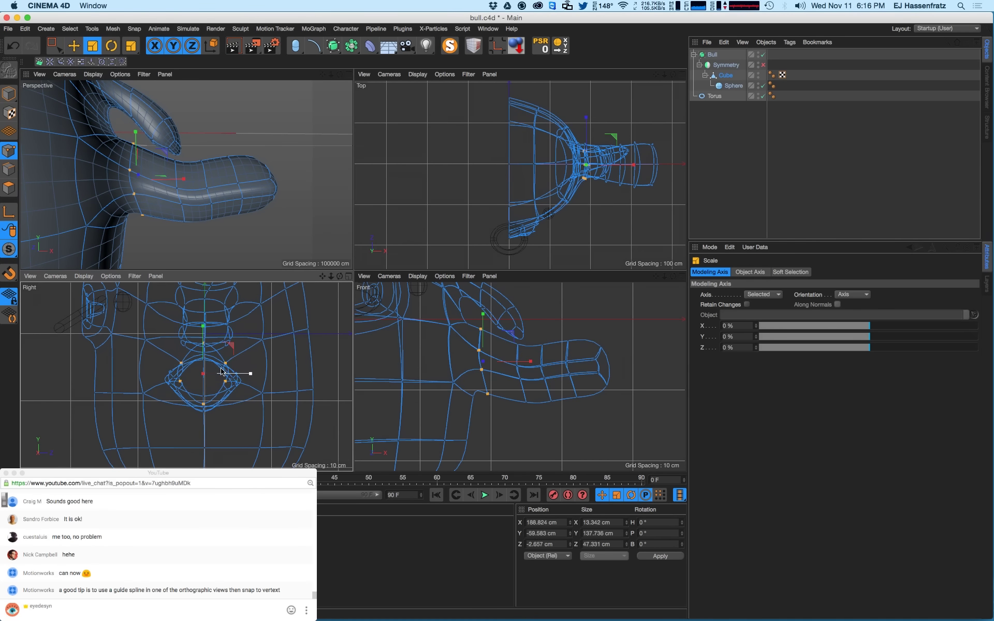
{"action": "left_click_drag", "start_coordinate": [261, 184], "coordinate": [224, 198], "text": "alt"}
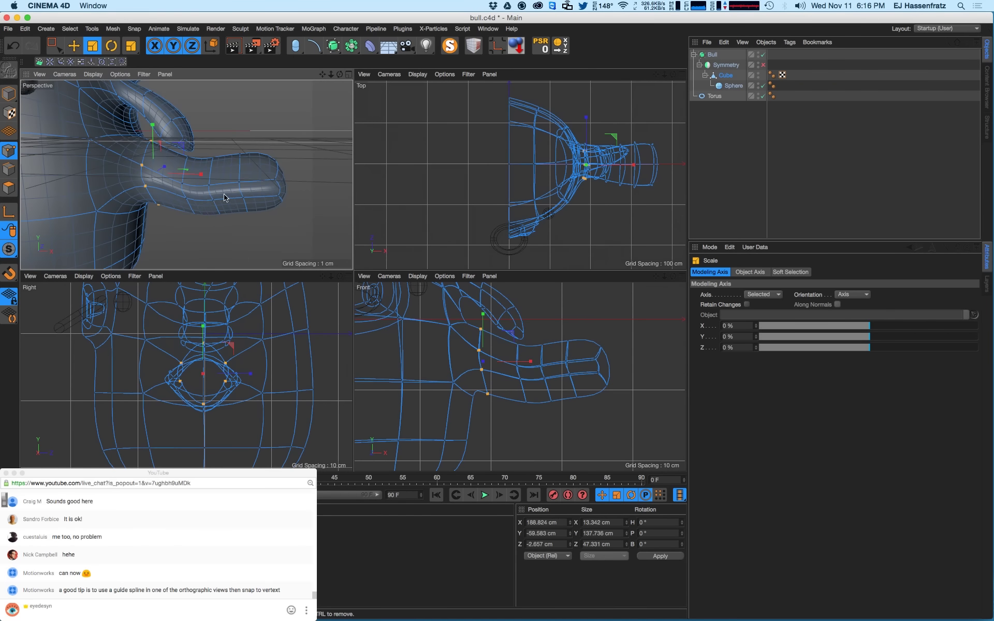
- Rectangle-select the points of the arm tip
{"action": "left_click", "coordinate": [55, 50]}
{"action": "middle_click_drag", "start_coordinate": [592, 202], "coordinate": [497, 207], "text": "alt"}
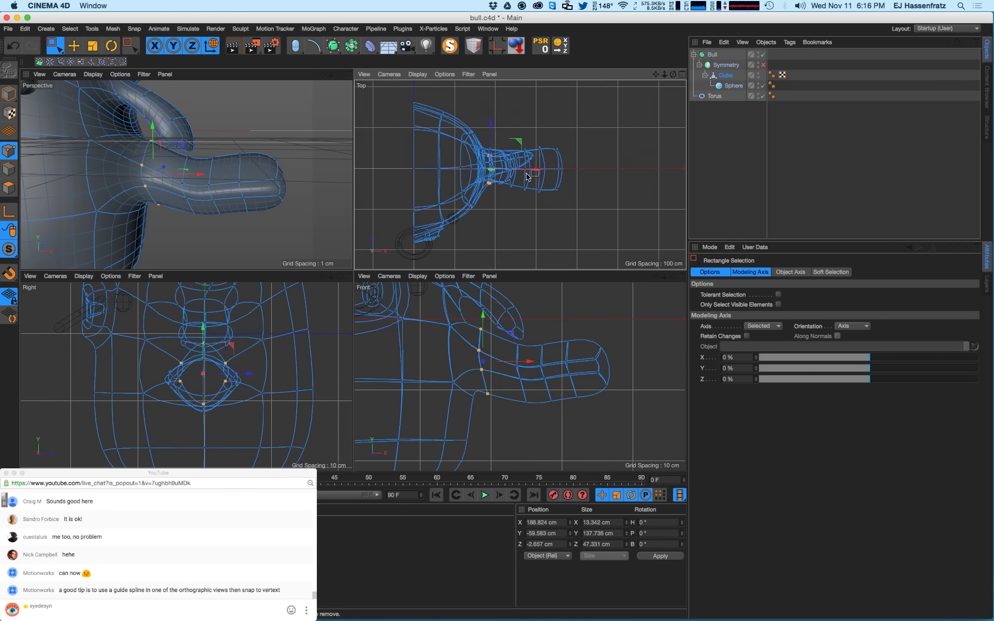
{"action": "scroll", "coordinate": [527, 177], "scroll_direction": "up", "scroll_amount": 3}
{"action": "mouse_move", "coordinate": [259, 199]}
{"action": "left_mouse_down", "text": "alt"}
{"action": "mouse_move", "coordinate": [223, 193]}
{"action": "mouse_move", "coordinate": [244, 189]}
{"action": "left_mouse_up", "text": "alt"}
{"action": "left_click_drag", "start_coordinate": [200, 150], "coordinate": [258, 190]}
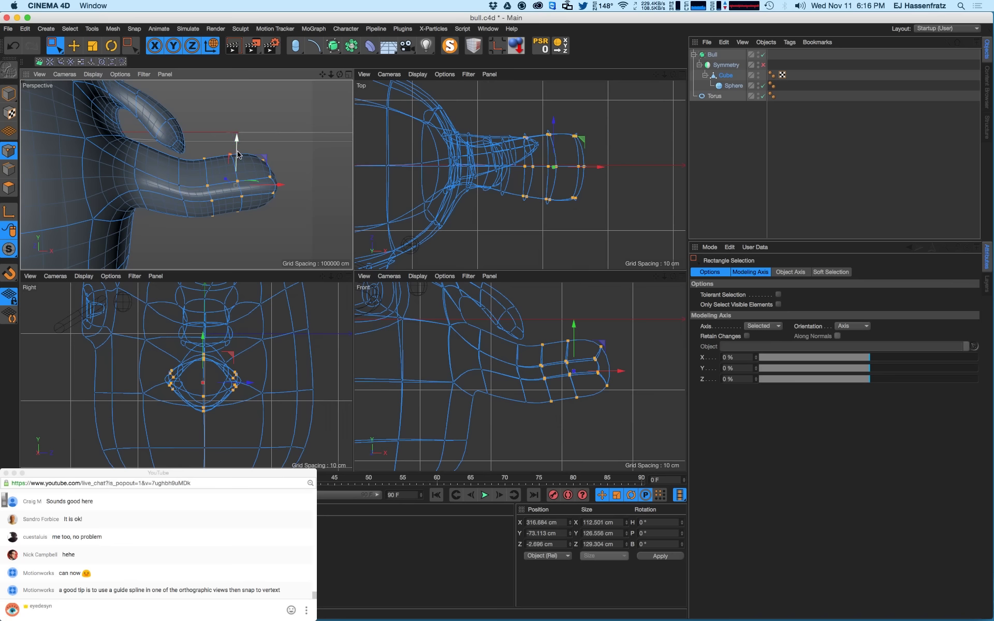
{"action": "left_click_drag", "start_coordinate": [197, 181], "coordinate": [181, 191], "text": "alt"}
{"action": "left_click_drag", "start_coordinate": [143, 115], "coordinate": [222, 187], "text": "alt"}
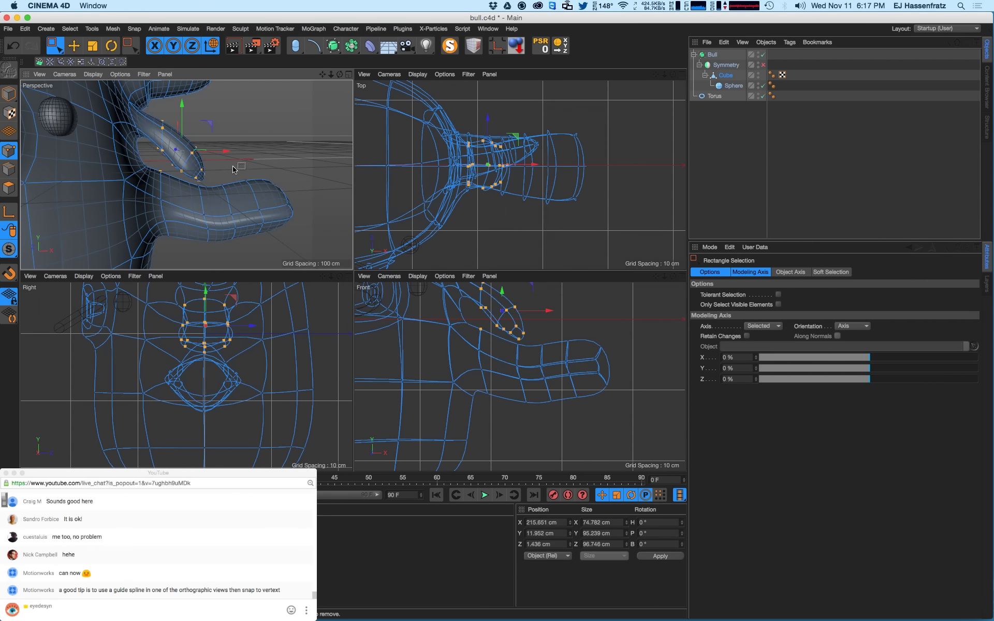
{"action": "left_click_drag", "start_coordinate": [219, 215], "coordinate": [266, 224], "text": "alt"}
{"action": "left_click_drag", "start_coordinate": [307, 149], "coordinate": [247, 241]}
{"action": "left_click_drag", "start_coordinate": [237, 206], "coordinate": [148, 223], "text": "alt"}
- Scale the arm tip points in Y and Z, flattening their depth to about 63%
{"action": "key", "text": "t"}
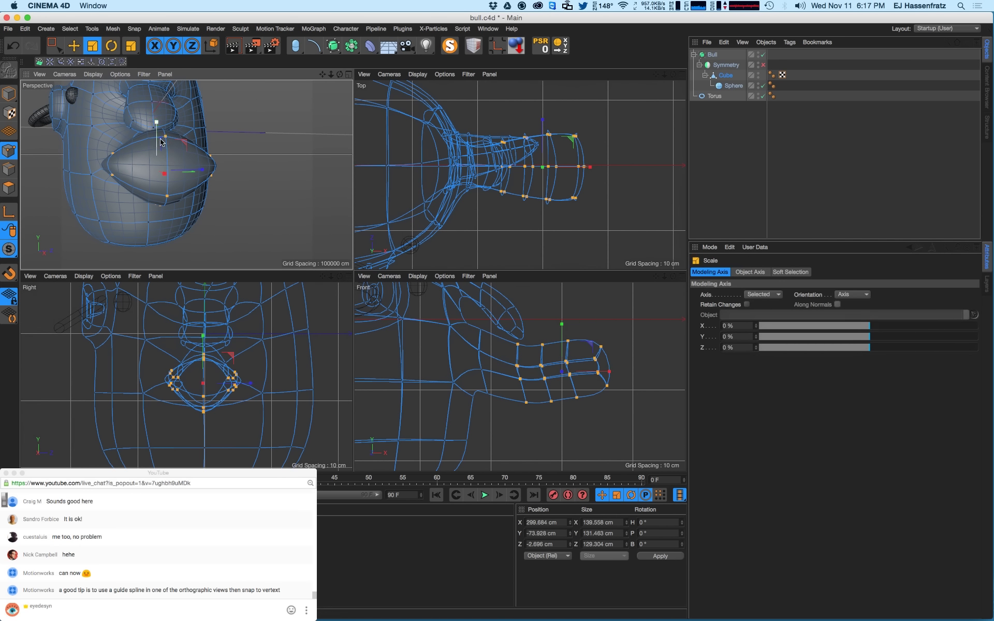
{"action": "mouse_move", "coordinate": [156, 150]}
{"action": "left_mouse_down"}
{"action": "mouse_move", "coordinate": [155, 134]}
{"action": "mouse_move", "coordinate": [156, 143]}
{"action": "left_mouse_up"}
{"action": "left_click_drag", "start_coordinate": [202, 171], "coordinate": [185, 175]}
{"action": "left_click_drag", "start_coordinate": [156, 136], "coordinate": [149, 150]}
{"action": "left_click_drag", "start_coordinate": [149, 150], "coordinate": [171, 165], "text": "alt"}
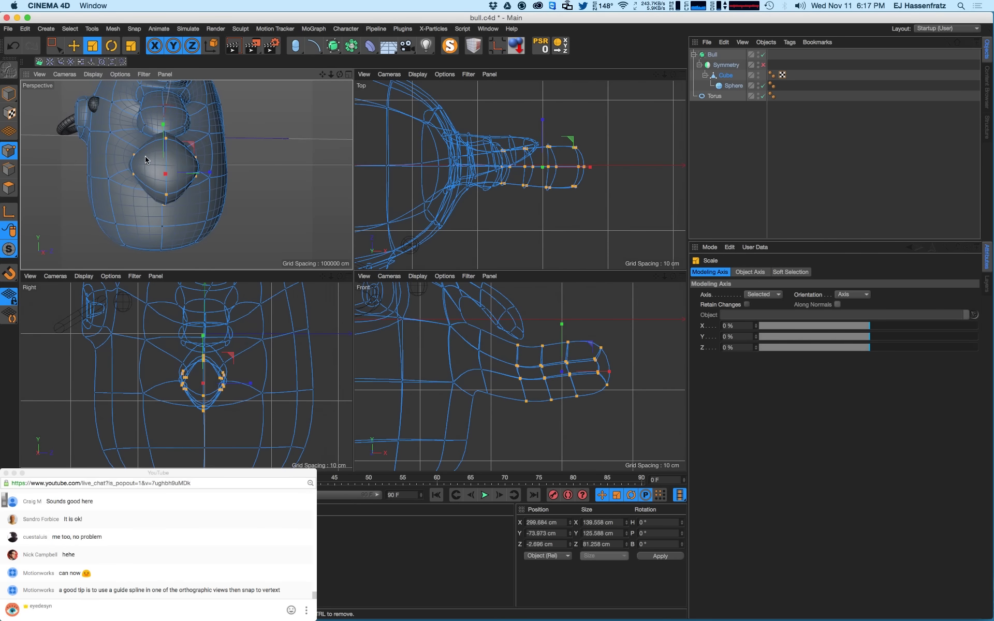
- Rectangle-select the lower points around the arm tip in the front view
{"action": "left_click_drag", "start_coordinate": [54, 46], "coordinate": [105, 78]}
{"action": "scroll", "coordinate": [233, 433], "scroll_direction": "up", "scroll_amount": 3}
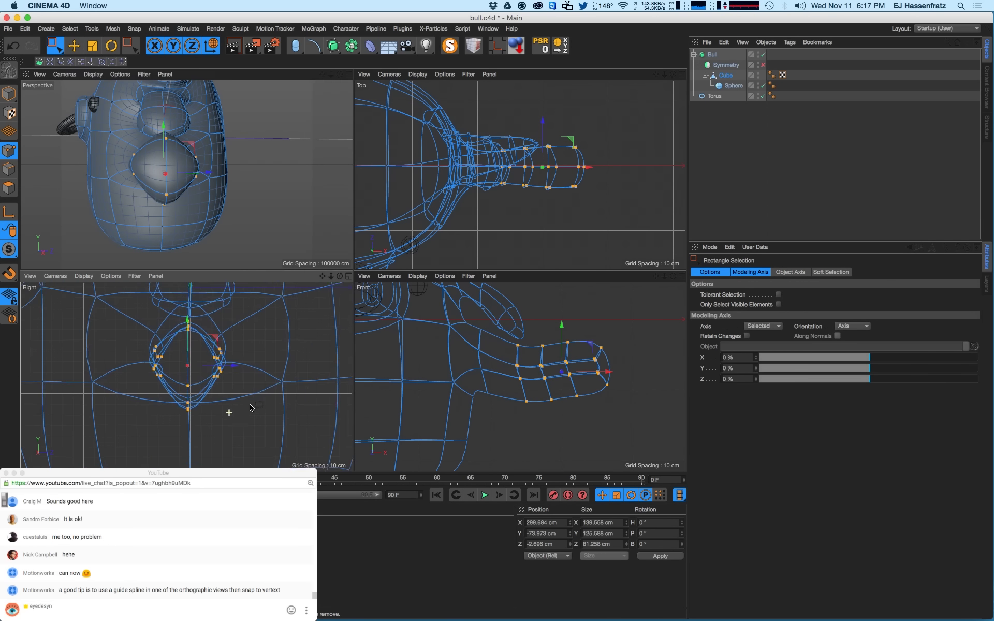
{"action": "left_click_drag", "start_coordinate": [177, 422], "coordinate": [200, 392]}
{"action": "mouse_move", "coordinate": [478, 413]}
{"action": "left_mouse_down", "text": "shift"}
{"action": "mouse_move", "coordinate": [468, 388]}
{"action": "mouse_move", "coordinate": [472, 401]}
{"action": "left_mouse_up", "text": "shift"}
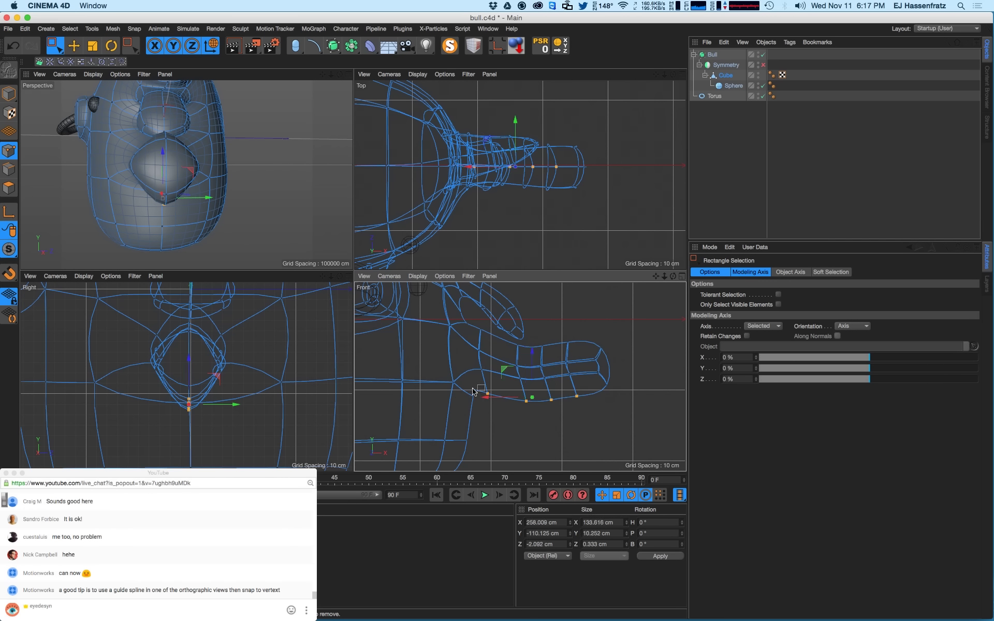
- Raise the selected arm points about 16 cm and flatten them to Size Y 0
{"action": "key", "text": "e"}
{"action": "left_click_drag", "start_coordinate": [532, 373], "coordinate": [532, 365]}
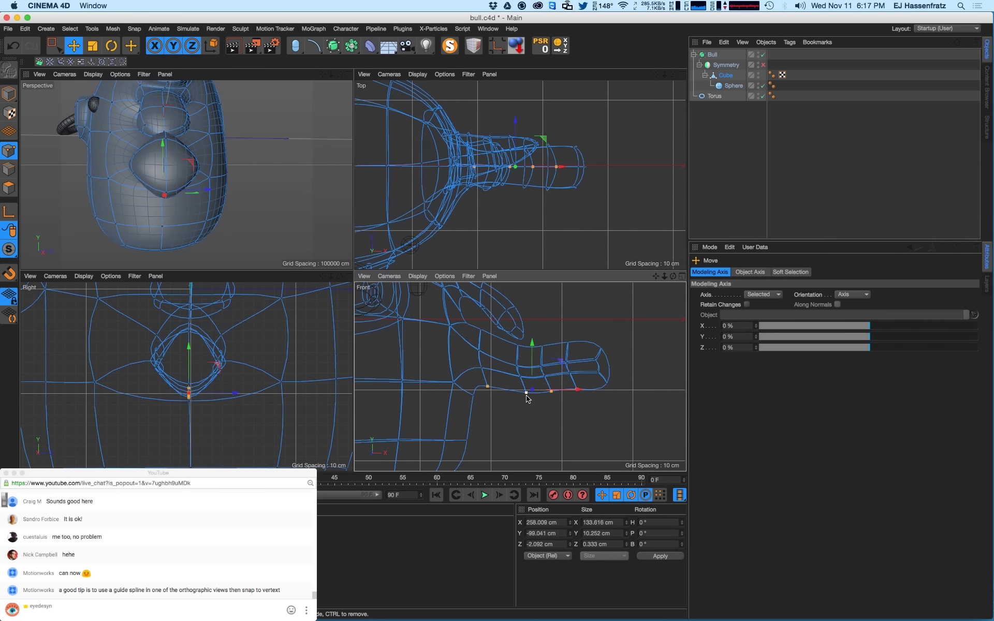
{"action": "left_click_drag", "start_coordinate": [611, 533], "coordinate": [589, 530]}
{"action": "type", "text": "0"}
{"action": "key", "text": "Return"}
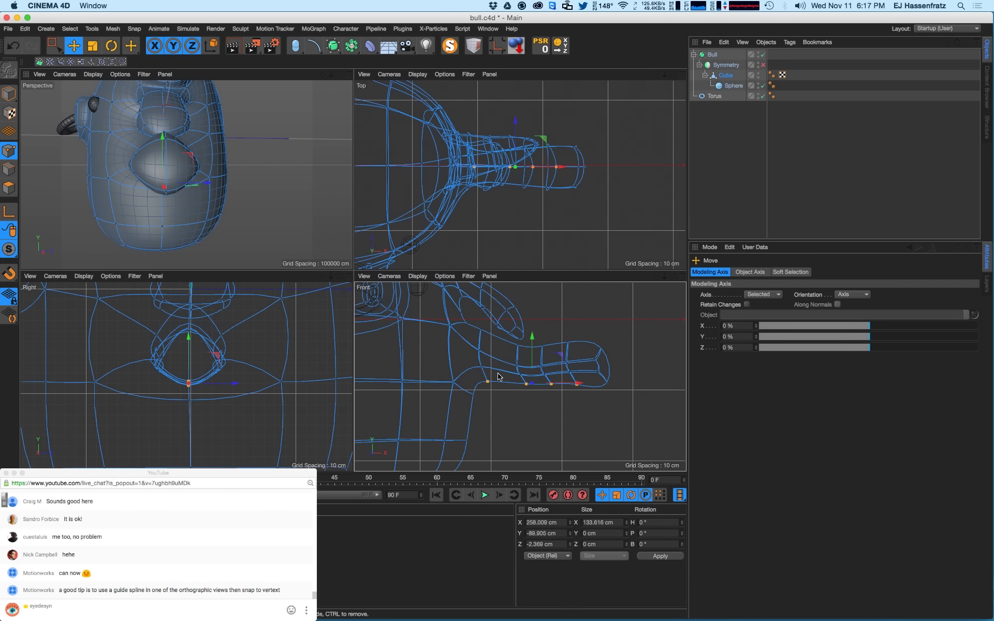
- Select the points along the arm and slide them outward along X
{"action": "left_click", "coordinate": [57, 47]}
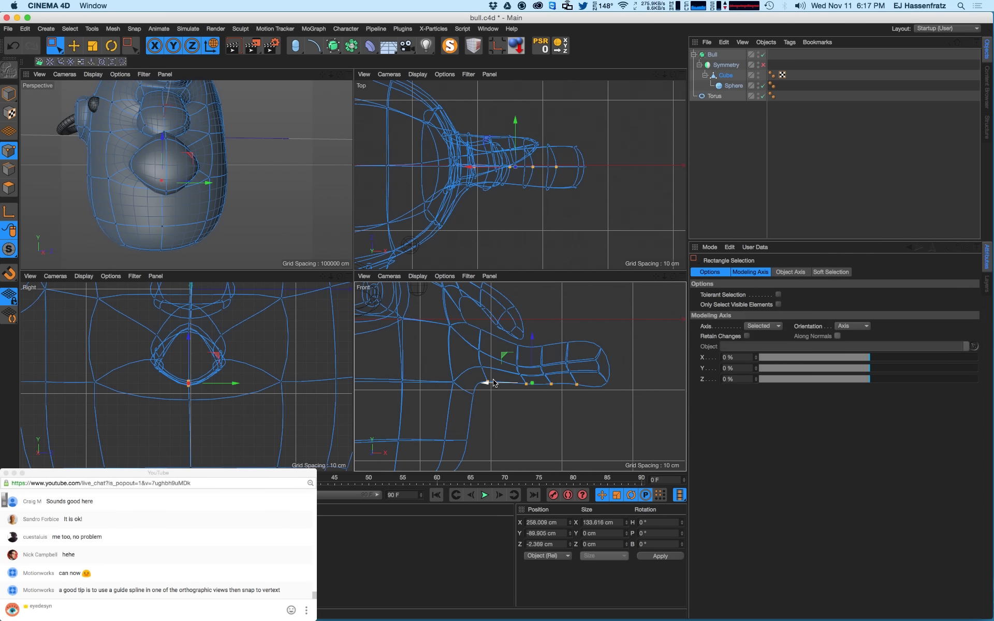
{"action": "left_click_drag", "start_coordinate": [497, 350], "coordinate": [583, 382]}
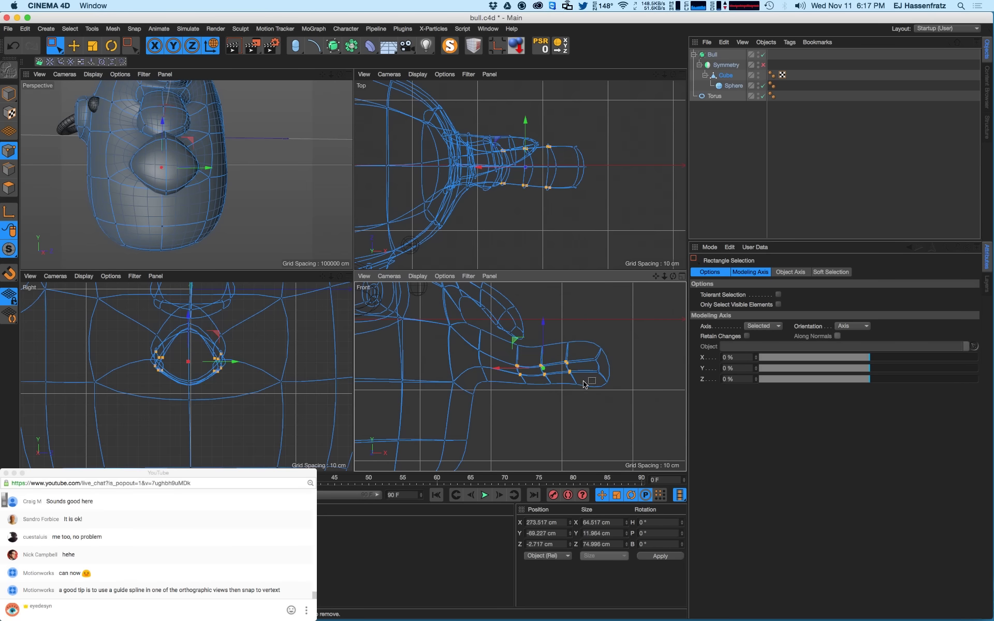
{"action": "left_click_drag", "start_coordinate": [514, 378], "coordinate": [610, 365]}
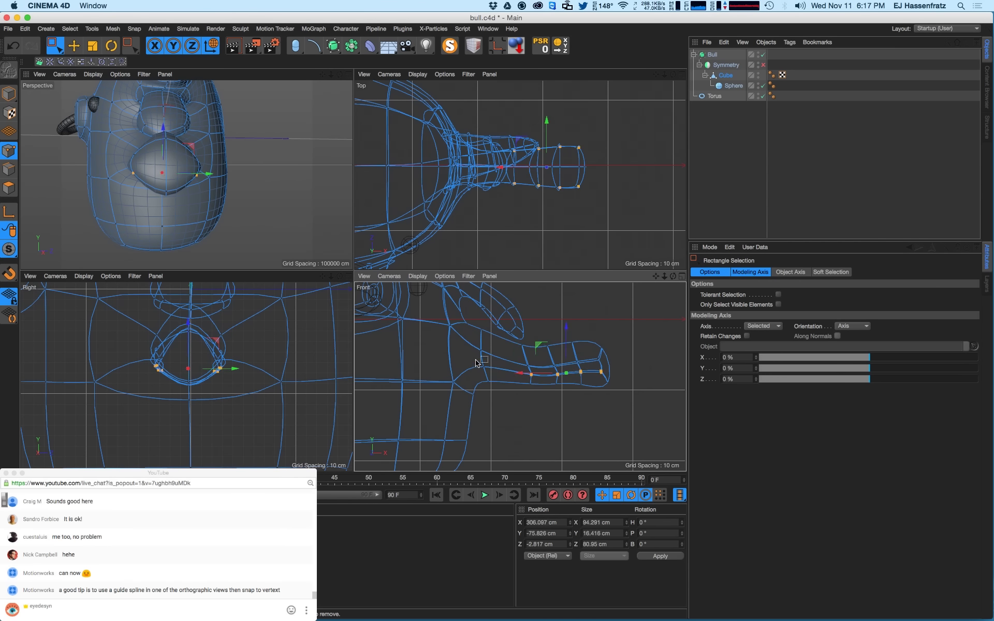
- Add the lower arm points to the selection and flatten them to Size Y 0
{"action": "left_click_drag", "start_coordinate": [477, 360], "coordinate": [498, 372], "text": "shift"}
{"action": "left_click_drag", "start_coordinate": [621, 521], "coordinate": [560, 522]}
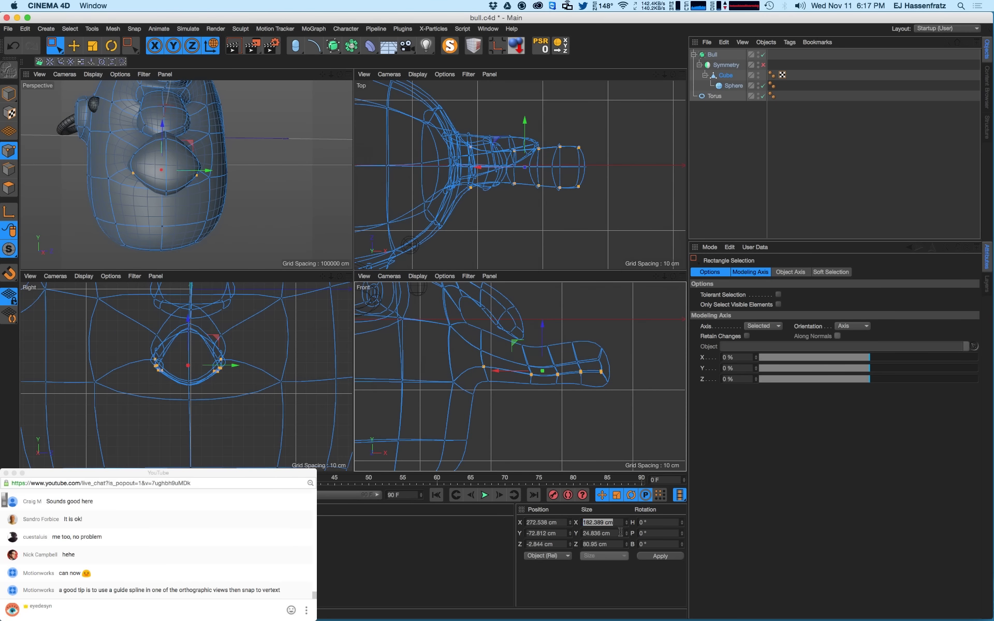
{"action": "key", "text": "Tab"}
{"action": "key", "text": "Return"}
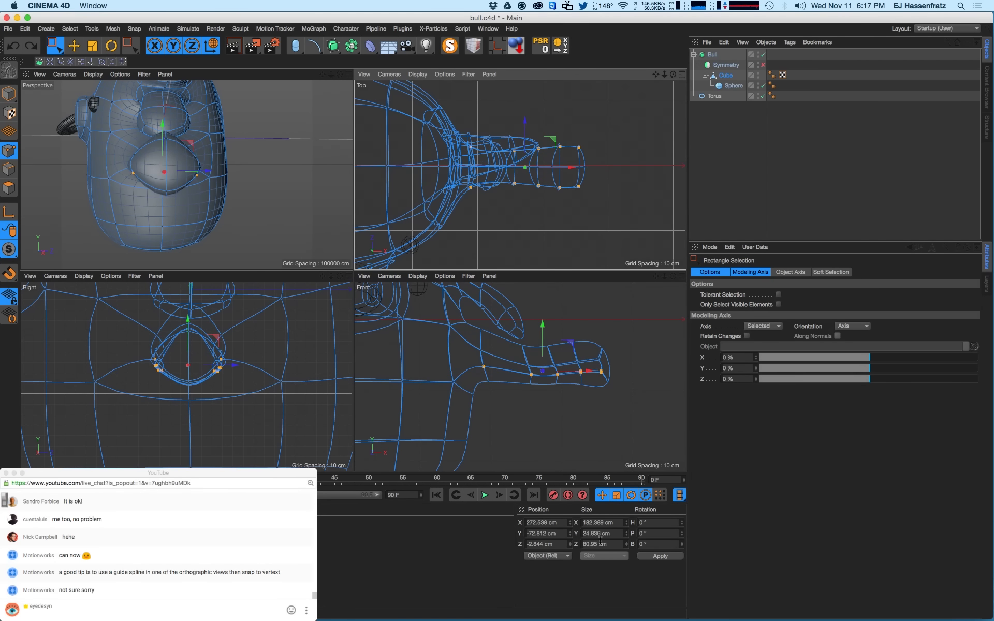
{"action": "scroll", "coordinate": [553, 375], "scroll_direction": "up", "scroll_amount": 4}
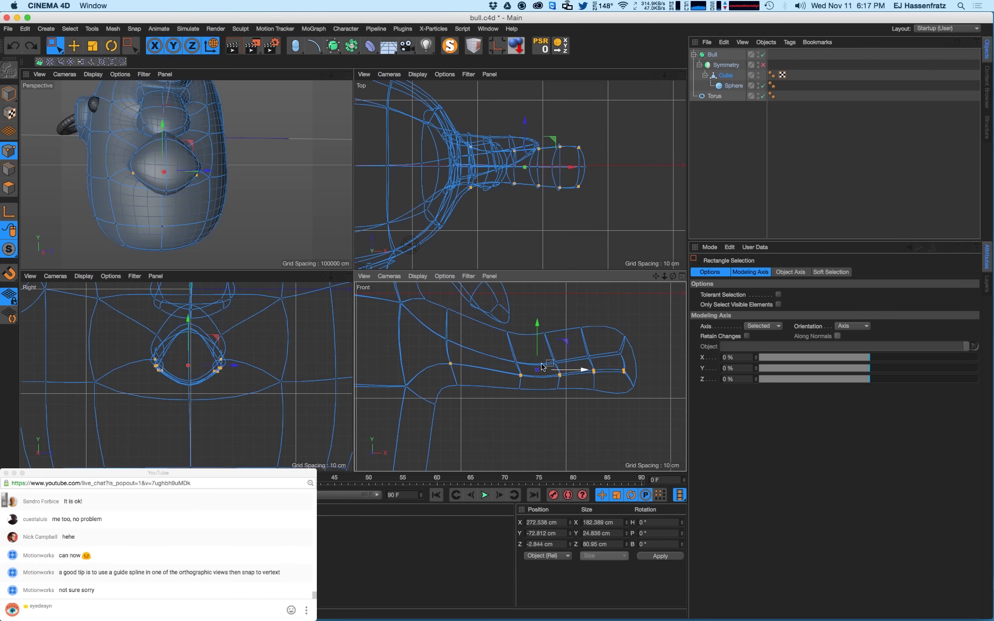
{"action": "left_click", "coordinate": [619, 536]}
{"action": "type", "text": "0"}
{"action": "key", "text": "Return"}
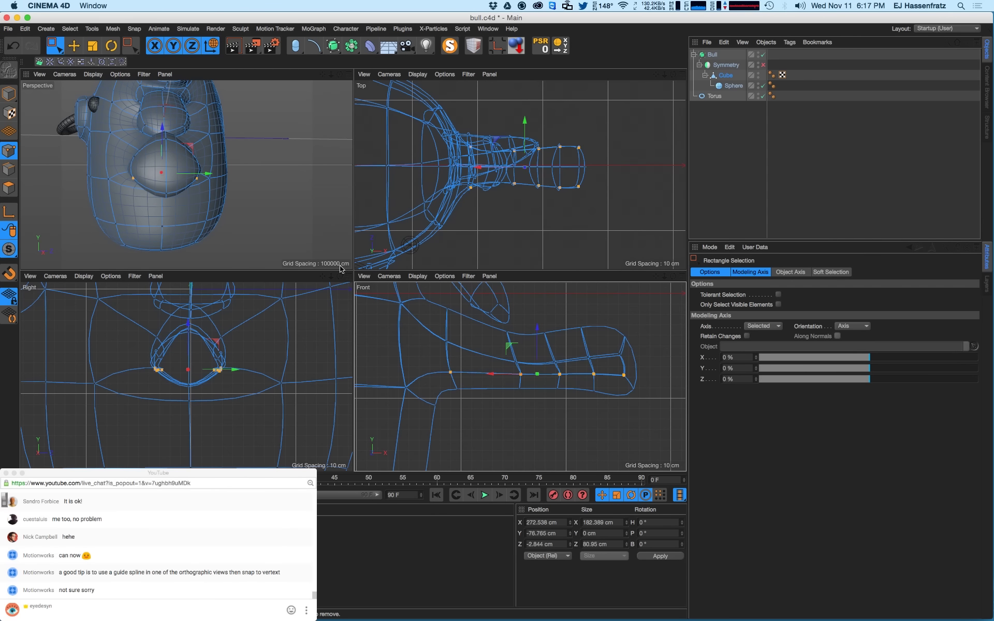
- Flatten the arm's upper edge row to Size Y 0 and raise it about 11 cm
{"action": "left_click_drag", "start_coordinate": [487, 344], "coordinate": [629, 368]}
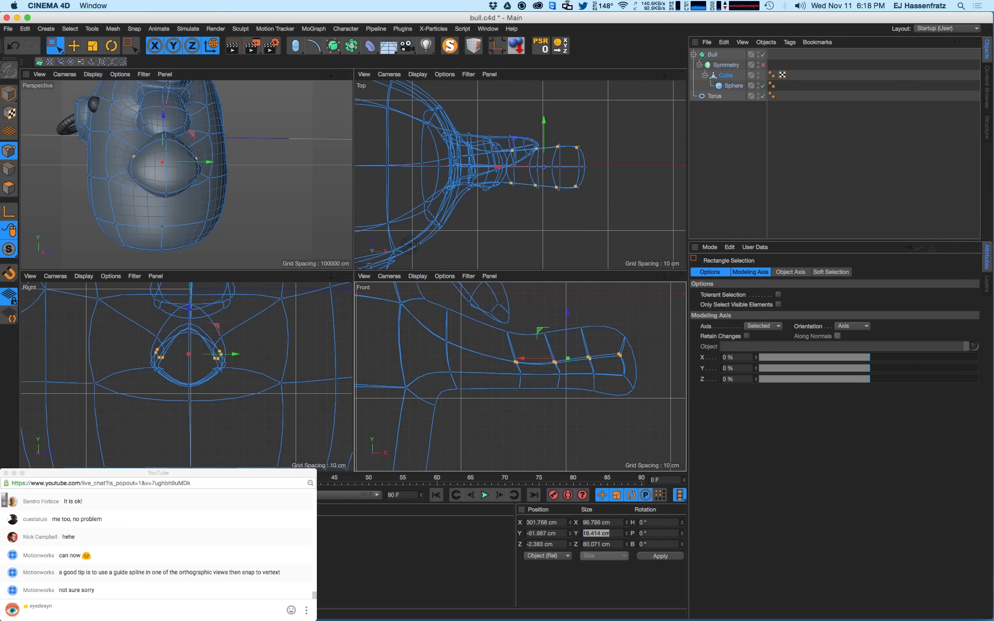
{"action": "type", "text": "0"}
{"action": "key", "text": "Return"}
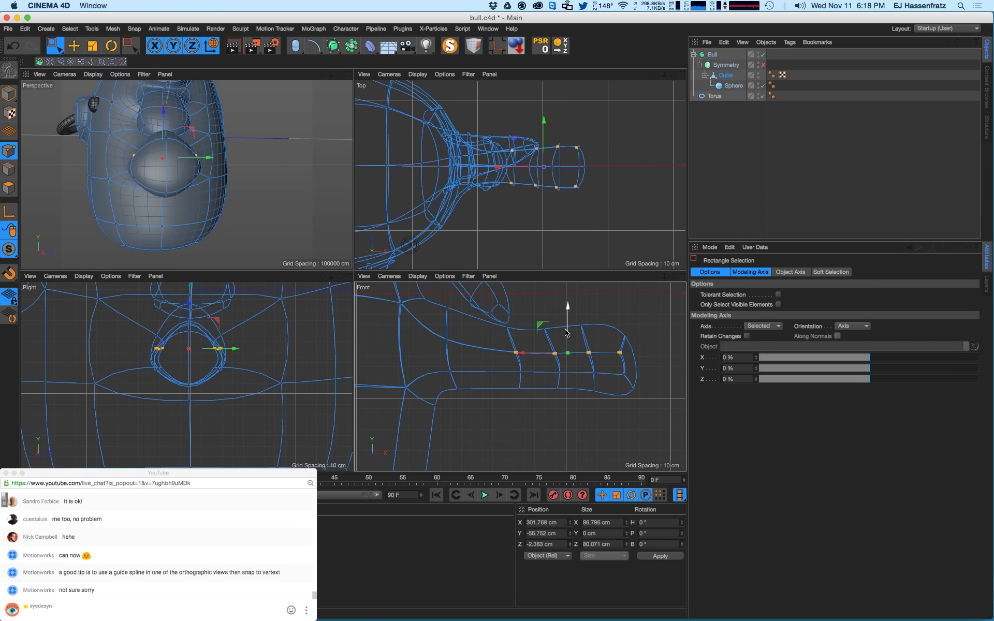
{"action": "left_click_drag", "start_coordinate": [568, 326], "coordinate": [568, 320]}
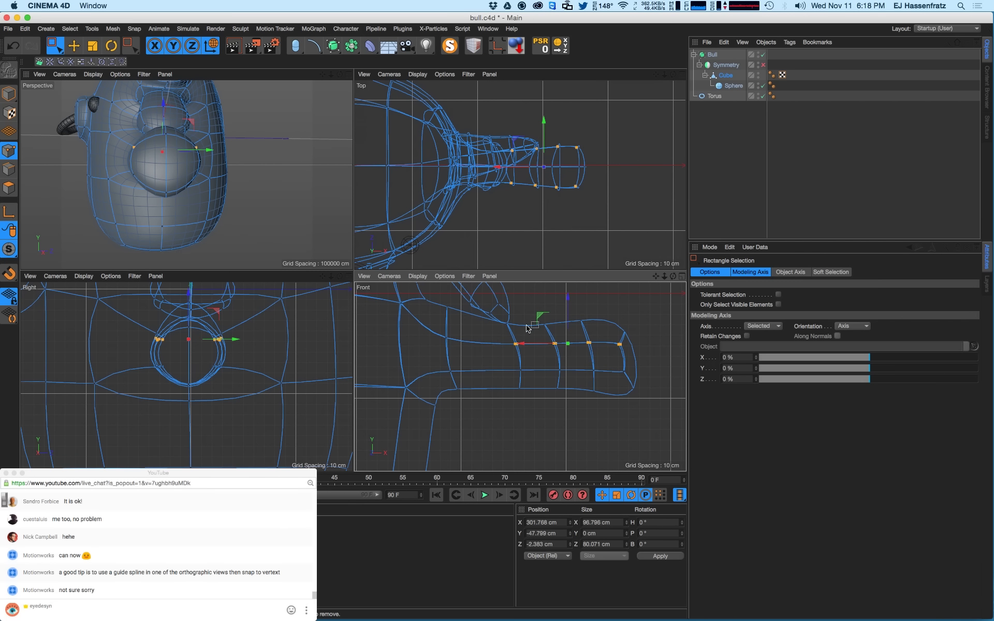
- Select the oval point loop above the arm in the Front view and nudge it up
{"action": "left_click", "coordinate": [451, 311]}
{"action": "scroll", "coordinate": [483, 333], "scroll_direction": "down", "scroll_amount": 5}
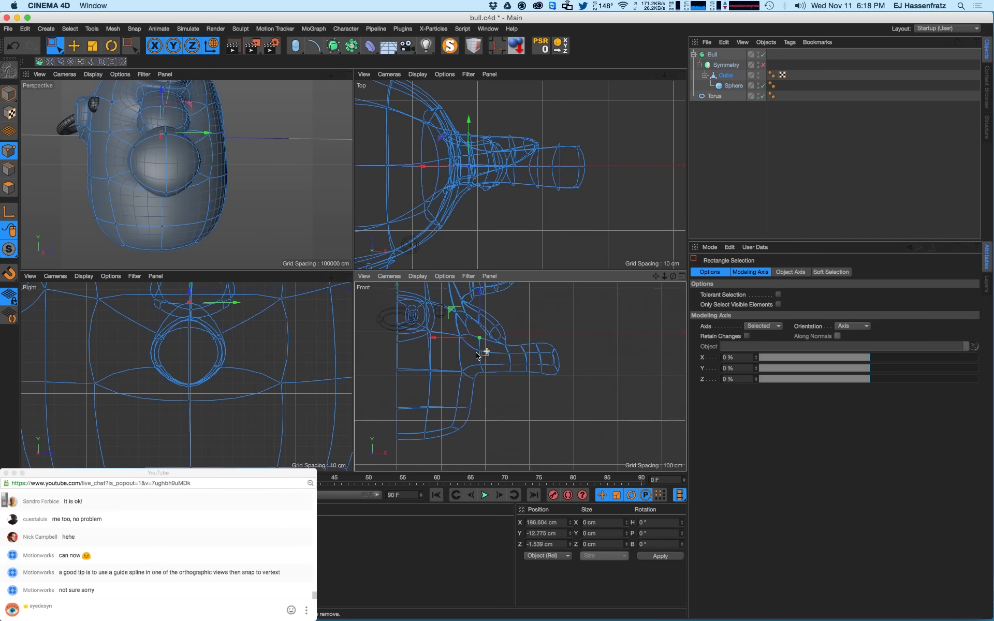
{"action": "scroll", "coordinate": [476, 329], "scroll_direction": "up", "scroll_amount": 1}
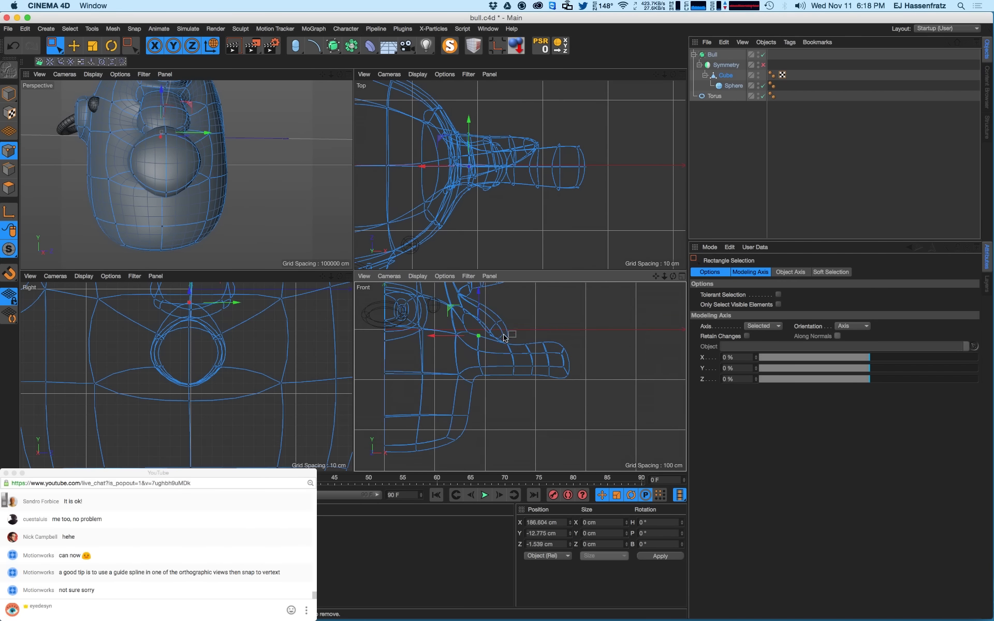
{"action": "scroll", "coordinate": [505, 336], "scroll_direction": "up", "scroll_amount": 2}
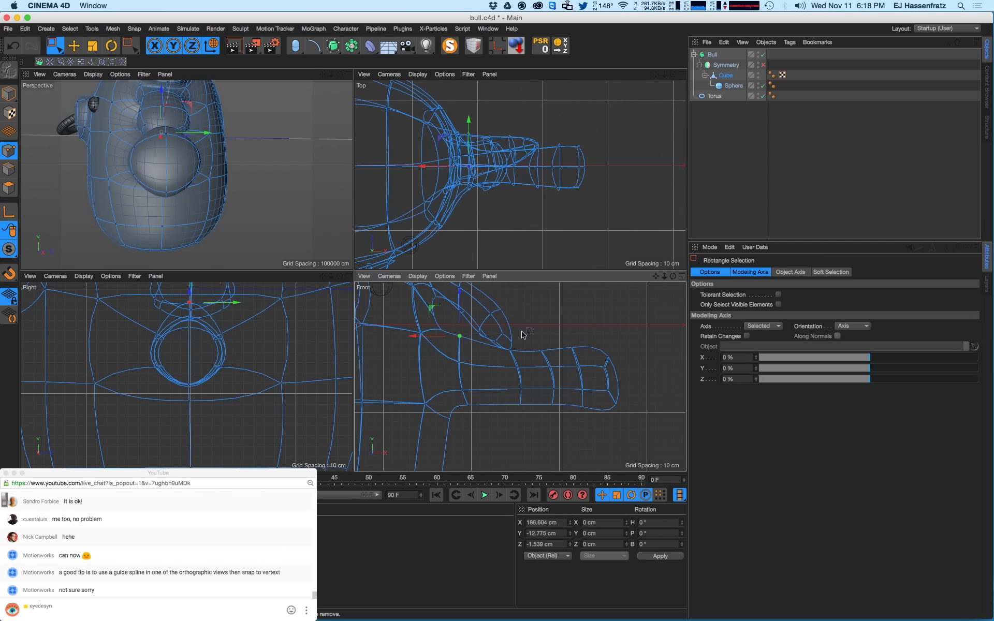
{"action": "left_click_drag", "start_coordinate": [520, 299], "coordinate": [474, 357]}
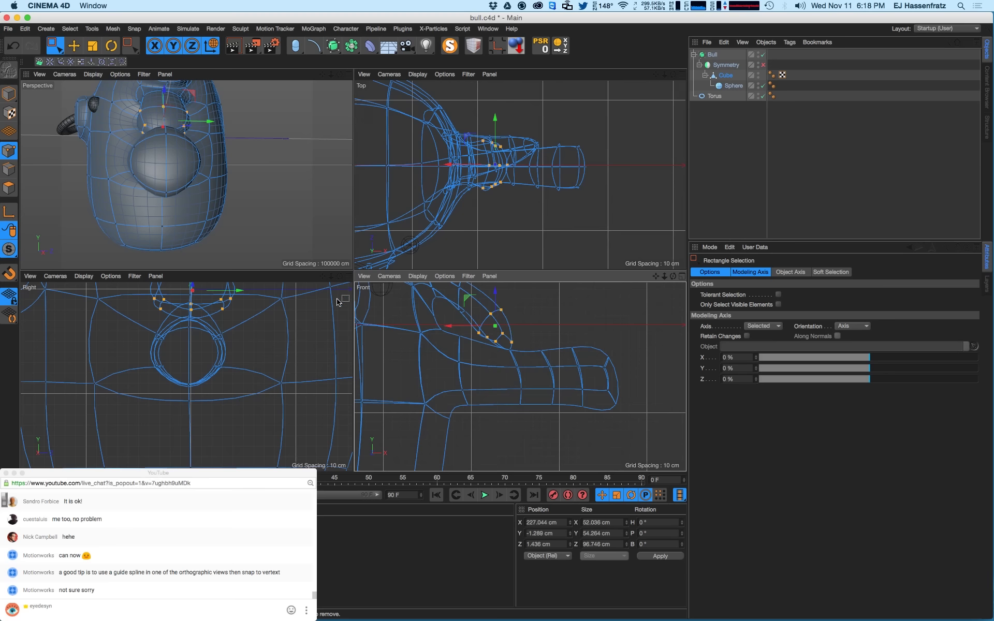
{"action": "scroll", "coordinate": [522, 371], "scroll_direction": "up", "scroll_amount": 6}
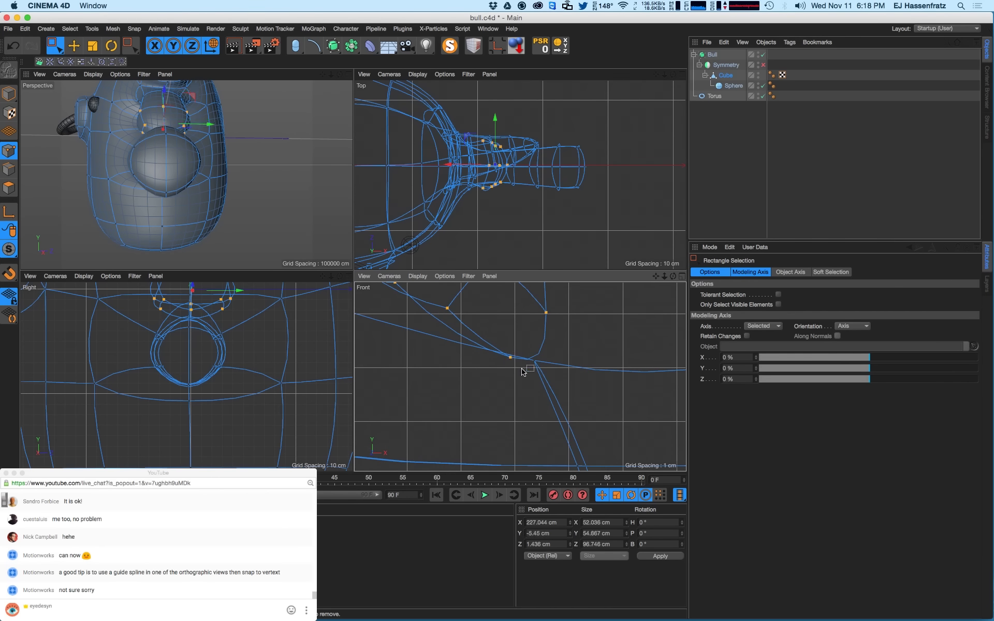
{"action": "scroll", "coordinate": [517, 334], "scroll_direction": "down", "scroll_amount": 6}
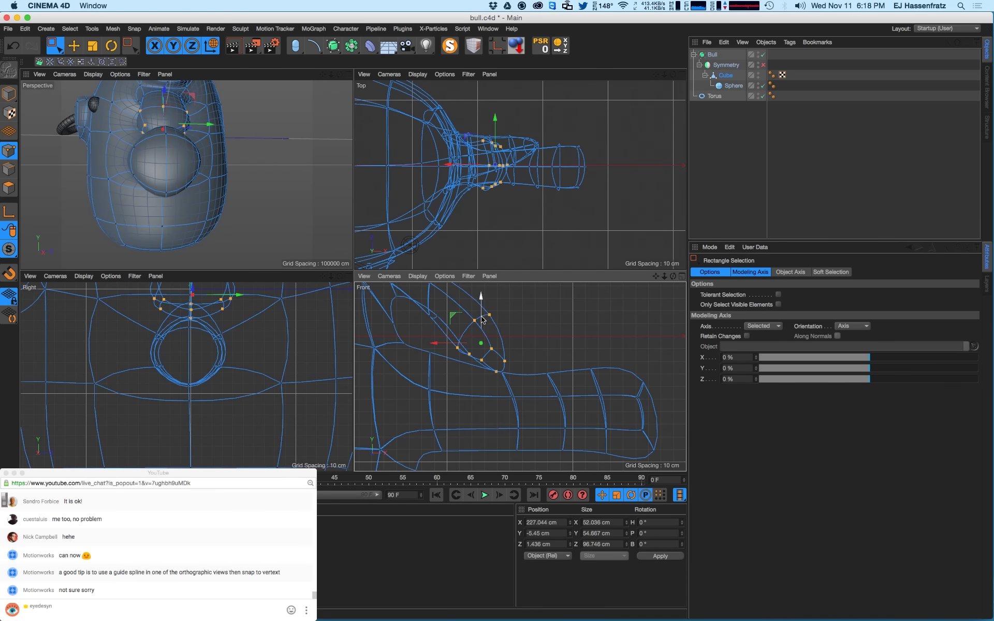
{"action": "left_click_drag", "start_coordinate": [482, 320], "coordinate": [481, 314]}
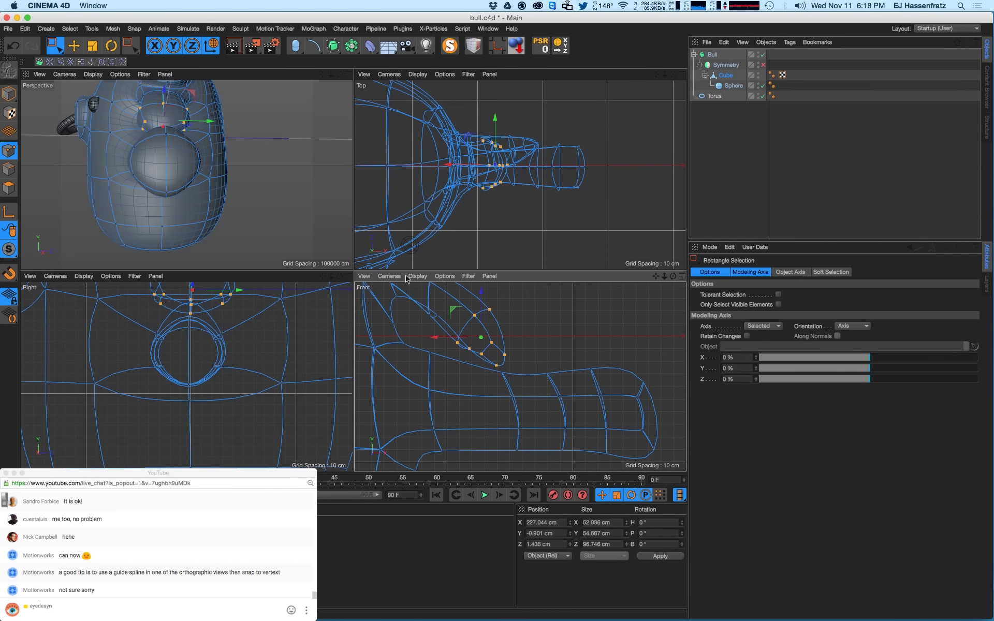
- Orbit the Perspective view to see the head side-on and select the neck-edge points
{"action": "left_click_drag", "start_coordinate": [238, 170], "coordinate": [210, 184], "text": "alt"}
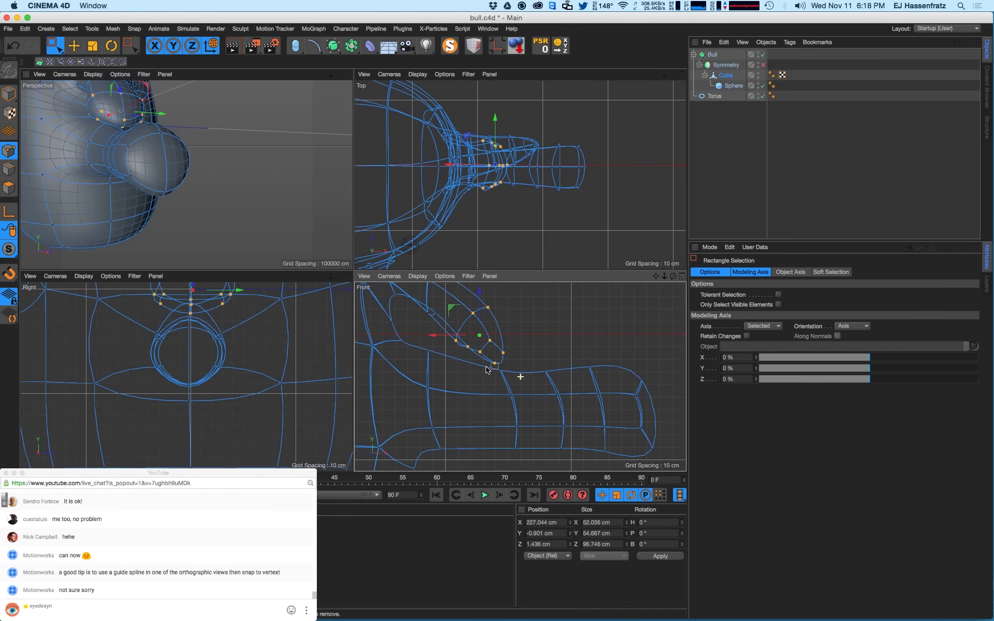
{"action": "scroll", "coordinate": [487, 369], "scroll_direction": "down", "scroll_amount": 4}
{"action": "scroll", "coordinate": [455, 370], "scroll_direction": "up", "scroll_amount": 3}
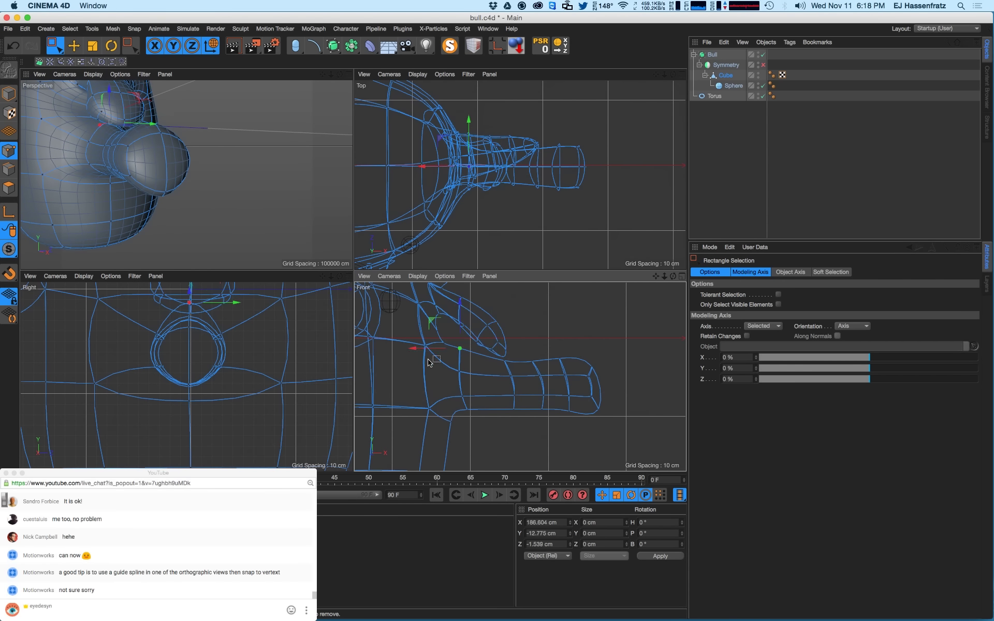
{"action": "left_click_drag", "start_coordinate": [413, 335], "coordinate": [478, 432]}
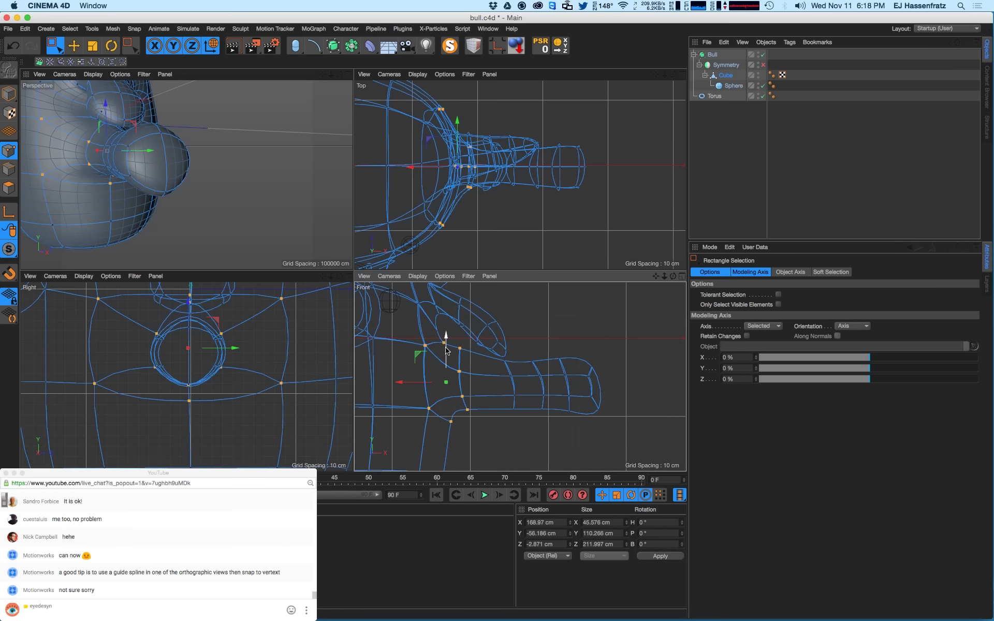
- Lower the selected neck points about 8 cm, then select a different set of neck points
{"action": "left_click_drag", "start_coordinate": [443, 344], "coordinate": [449, 353]}
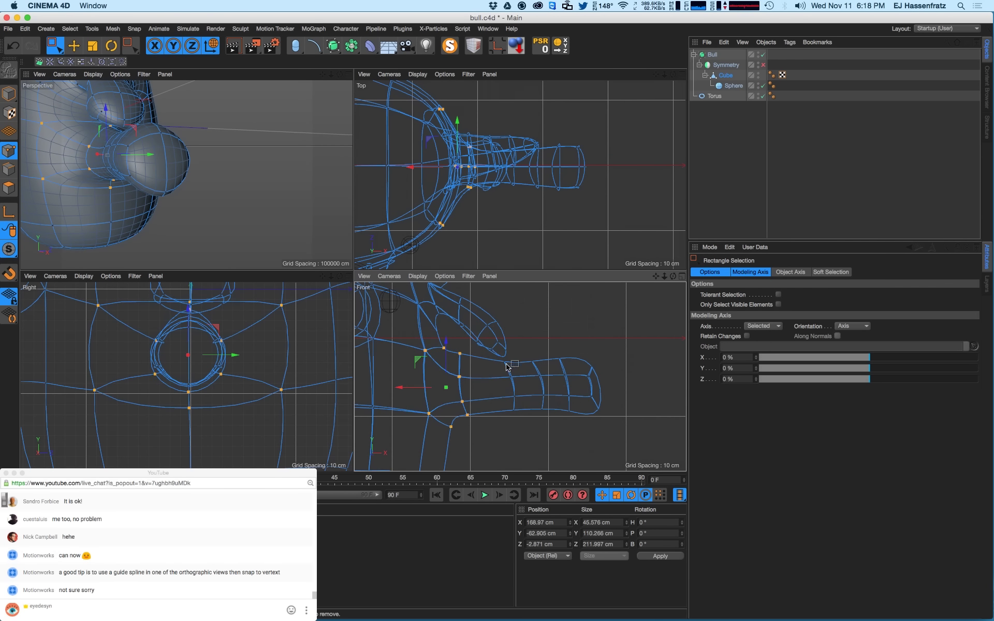
{"action": "left_click_drag", "start_coordinate": [506, 371], "coordinate": [523, 432]}
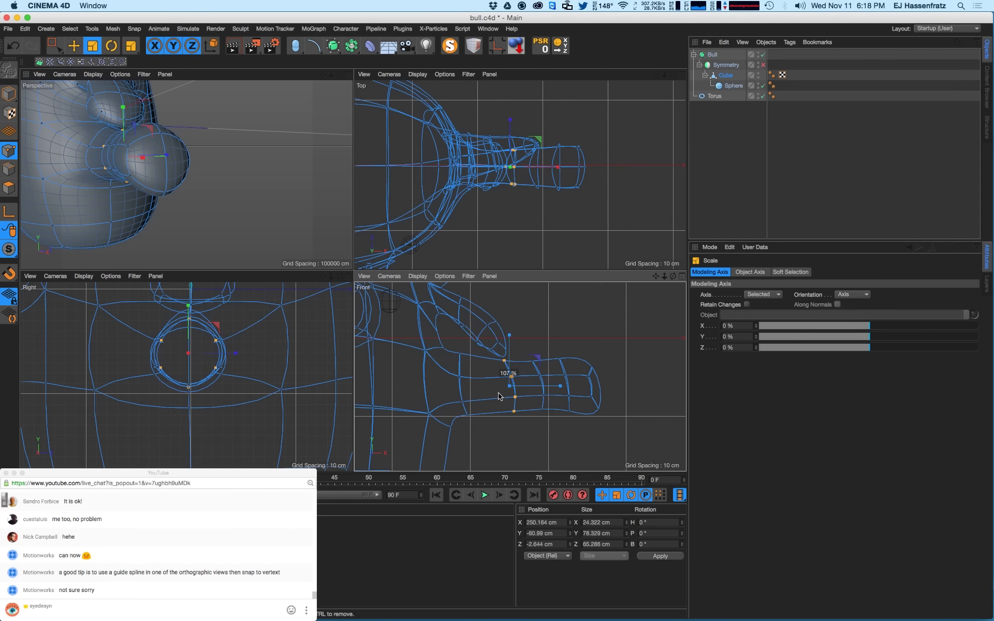
{"action": "scroll", "coordinate": [227, 355], "scroll_direction": "up", "scroll_amount": 5}
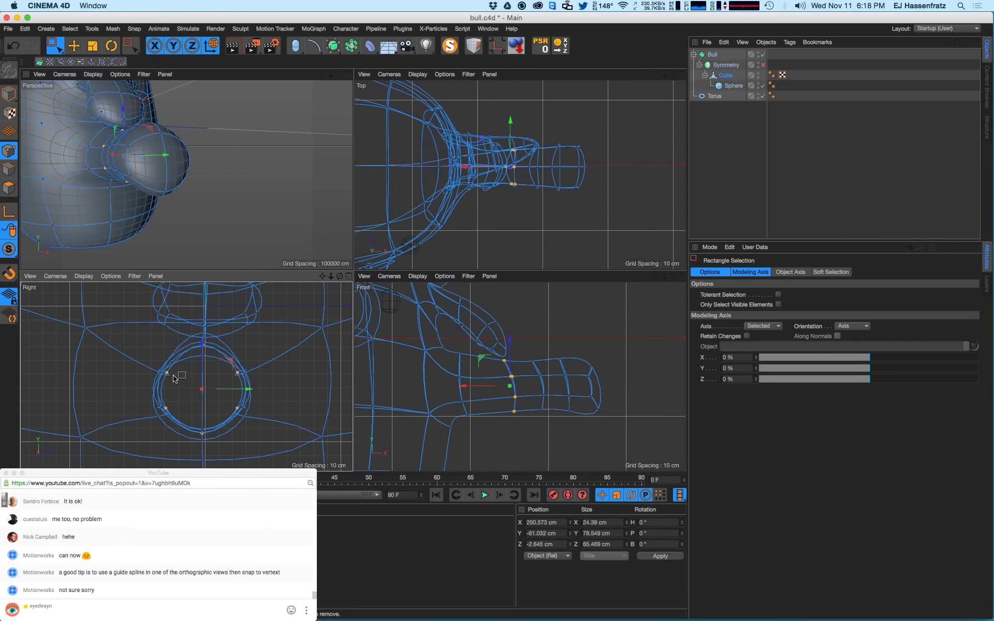
- Flatten two arm point rows to Size Y 0 and Size Z 0
{"action": "left_click_drag", "start_coordinate": [192, 396], "coordinate": [156, 365]}
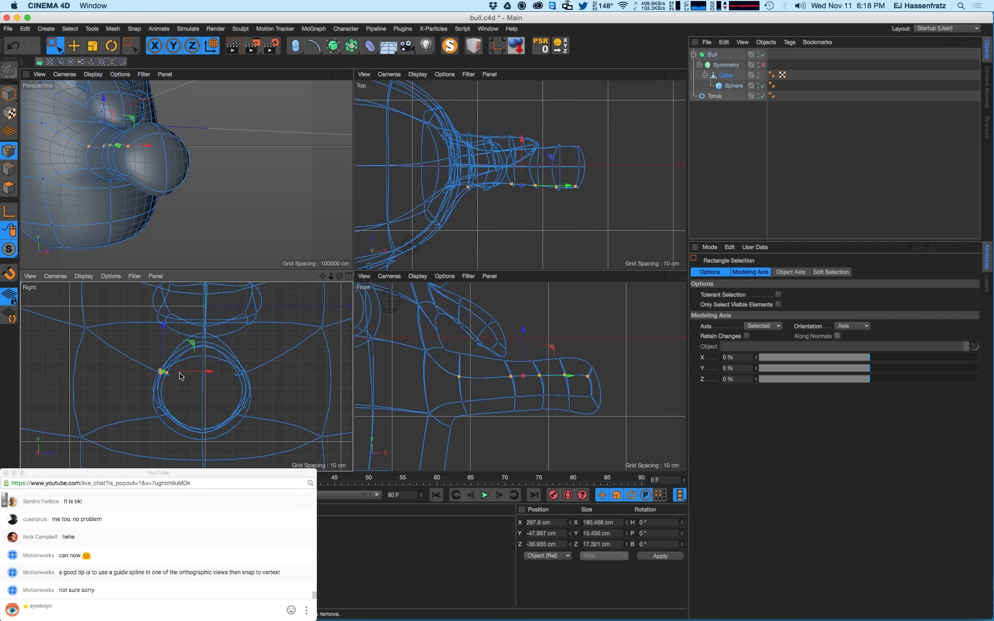
{"action": "left_click", "coordinate": [590, 533]}
{"action": "type", "text": "0"}
{"action": "key", "text": "Tab"}
{"action": "type", "text": "0"}
{"action": "key", "text": "Return"}
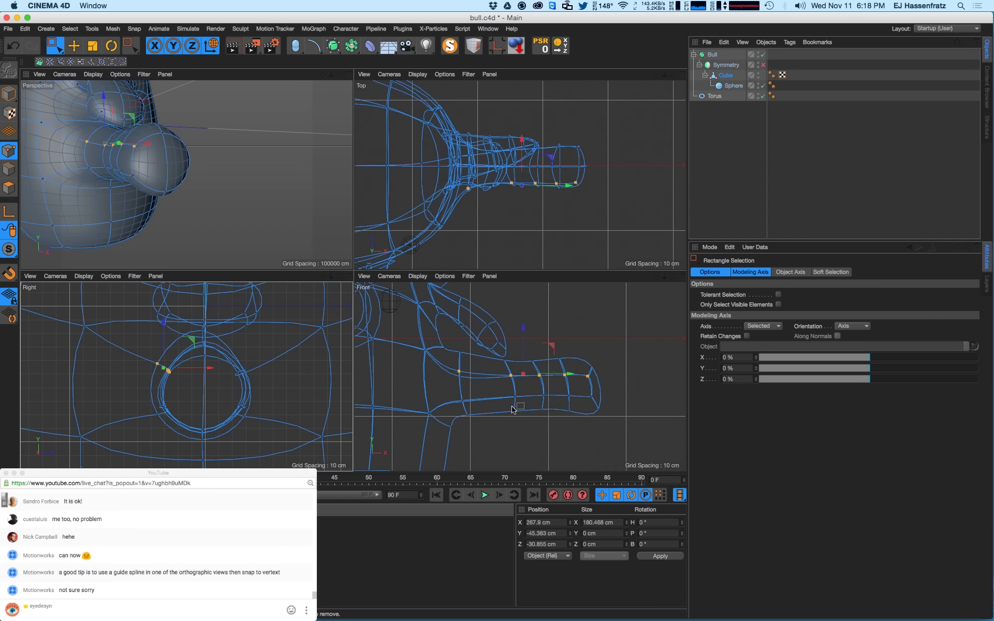
{"action": "left_click_drag", "start_coordinate": [185, 391], "coordinate": [151, 415]}
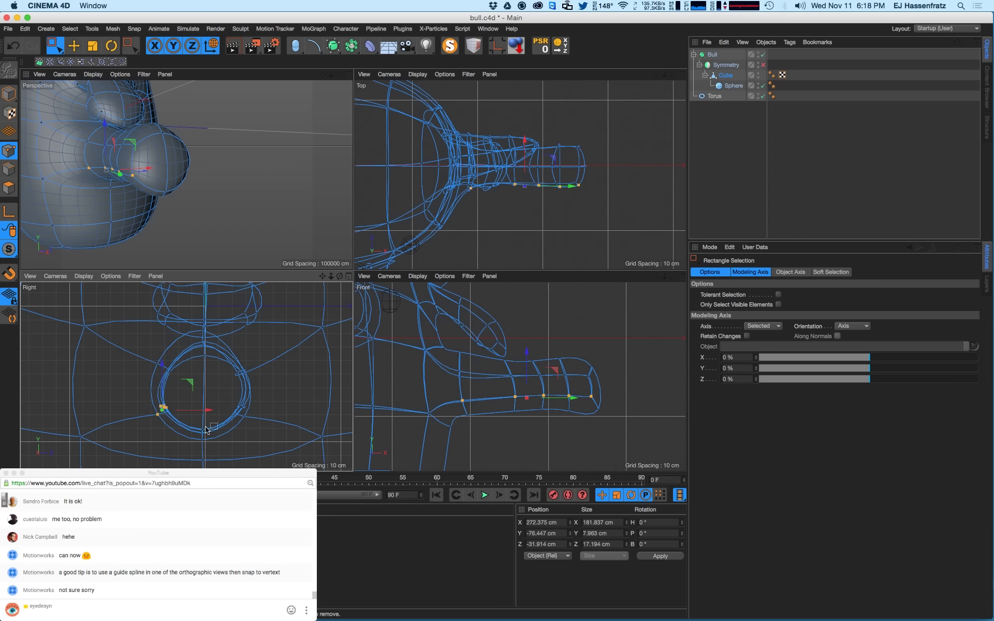
{"action": "double_click", "coordinate": [609, 533]}
{"action": "type", "text": "0"}
{"action": "key", "text": "Tab"}
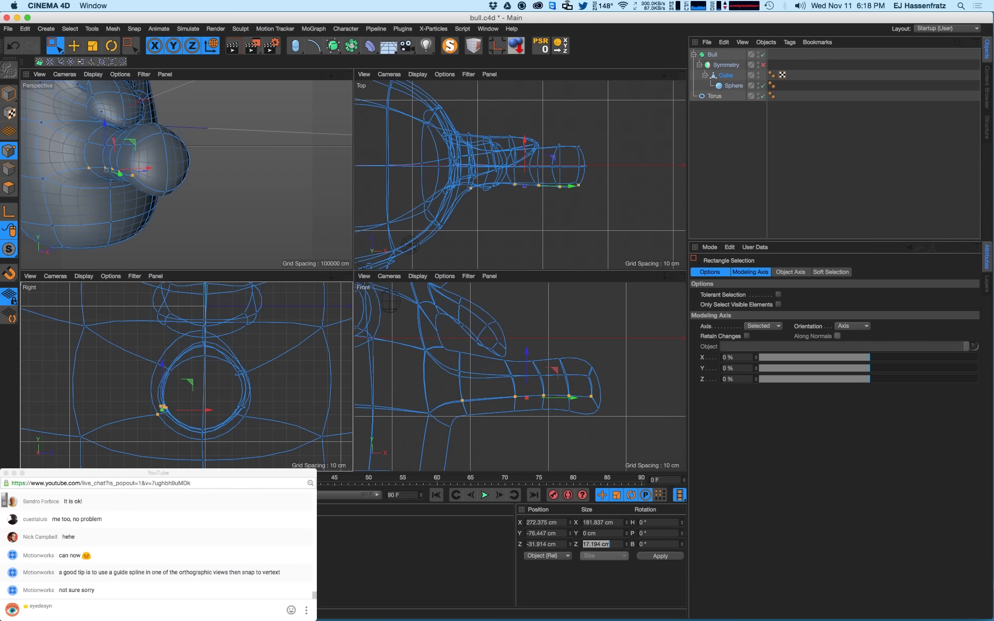
{"action": "type", "text": "0"}
{"action": "key", "text": "Return"}
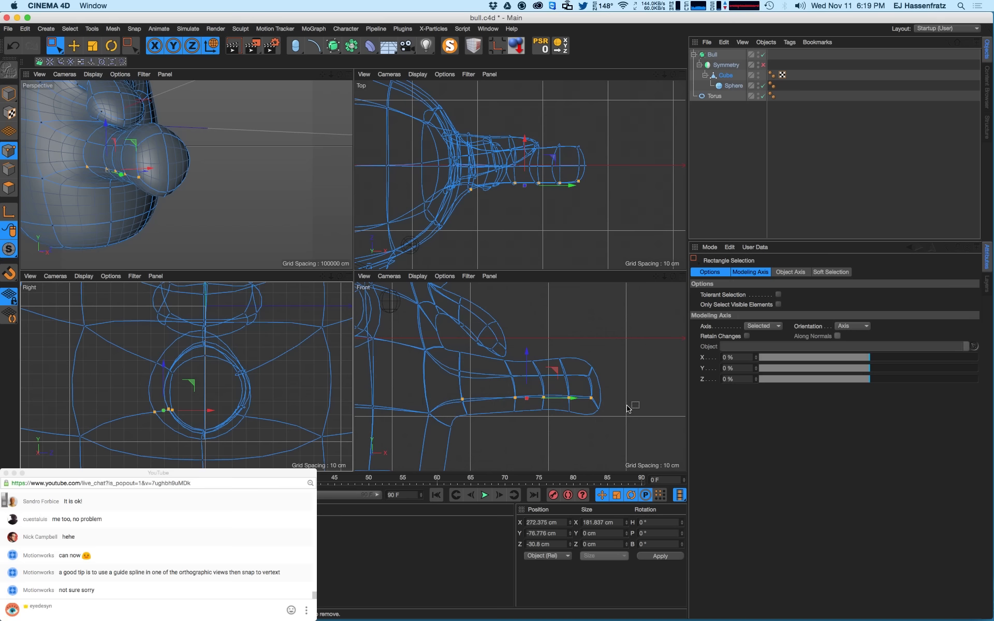
- Flatten another arm row in depth, one more vertically, and the centre-line points to Size Y 0
{"action": "left_click_drag", "start_coordinate": [216, 392], "coordinate": [263, 429]}
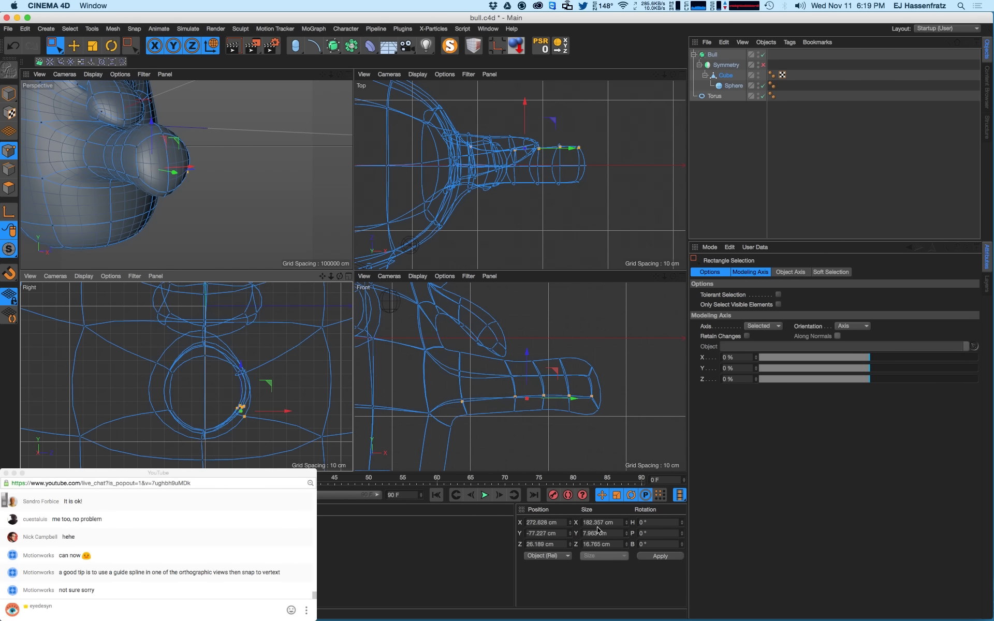
{"action": "left_click", "coordinate": [598, 530]}
{"action": "type", "text": "0"}
{"action": "key", "text": "Return"}
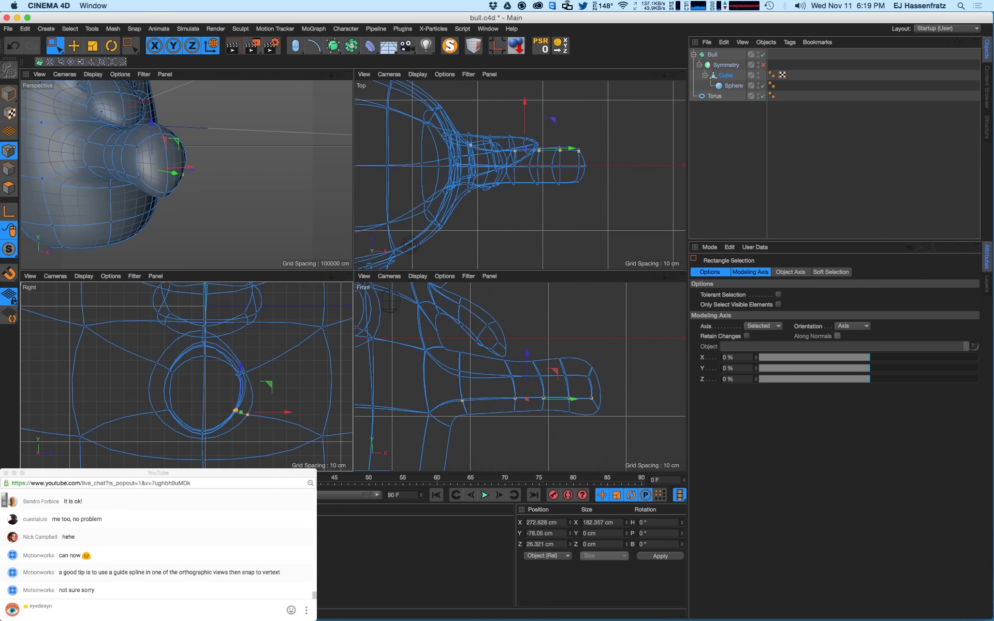
{"action": "left_click_drag", "start_coordinate": [157, 346], "coordinate": [252, 383]}
{"action": "double_click", "coordinate": [621, 533]}
{"action": "type", "text": "0"}
{"action": "key", "text": "Return"}
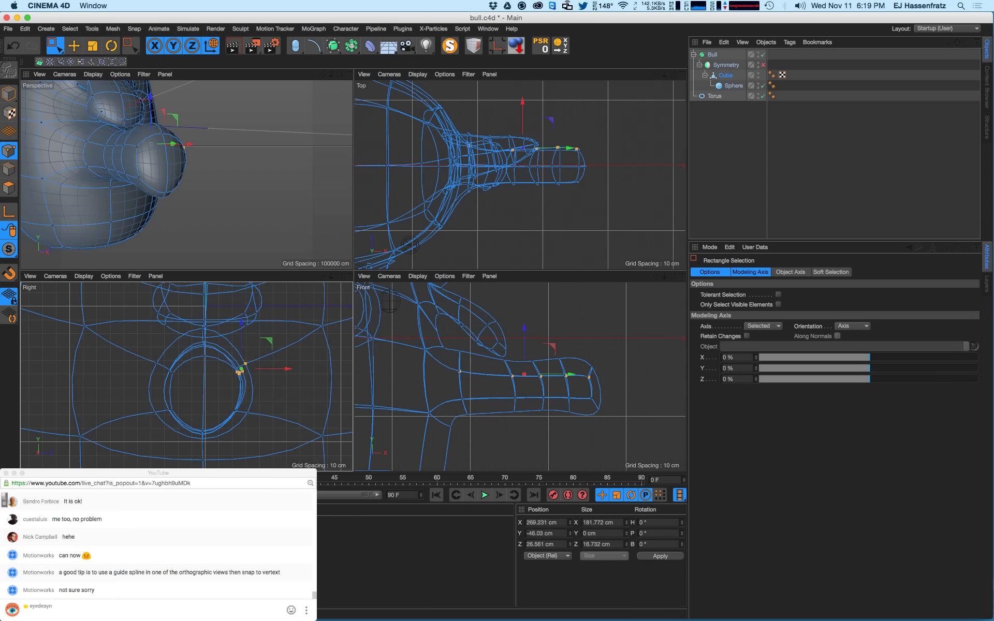
{"action": "left_click_drag", "start_coordinate": [192, 340], "coordinate": [210, 386]}
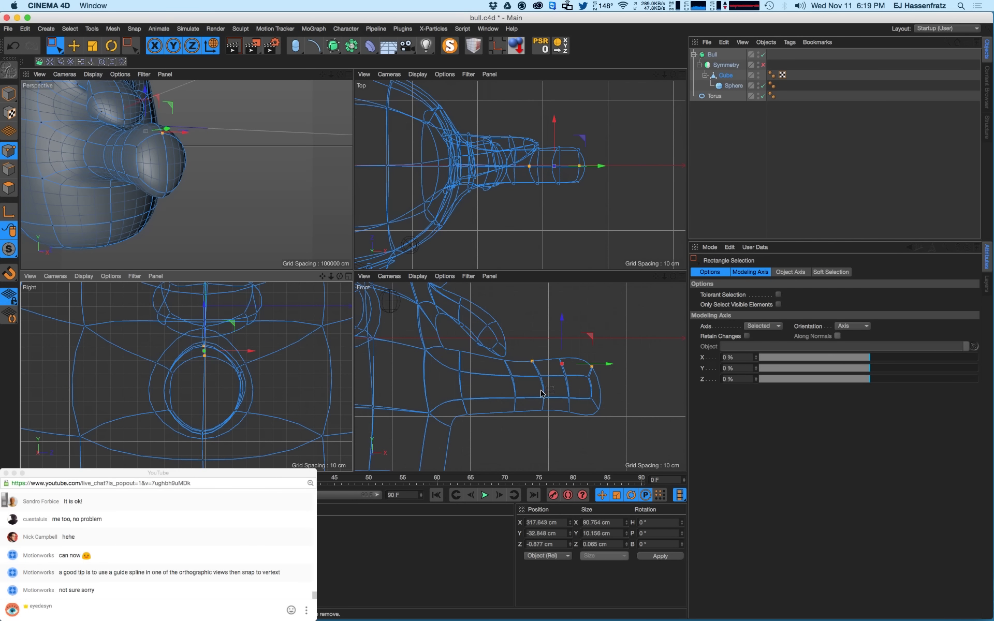
{"action": "left_click_drag", "start_coordinate": [194, 329], "coordinate": [217, 401]}
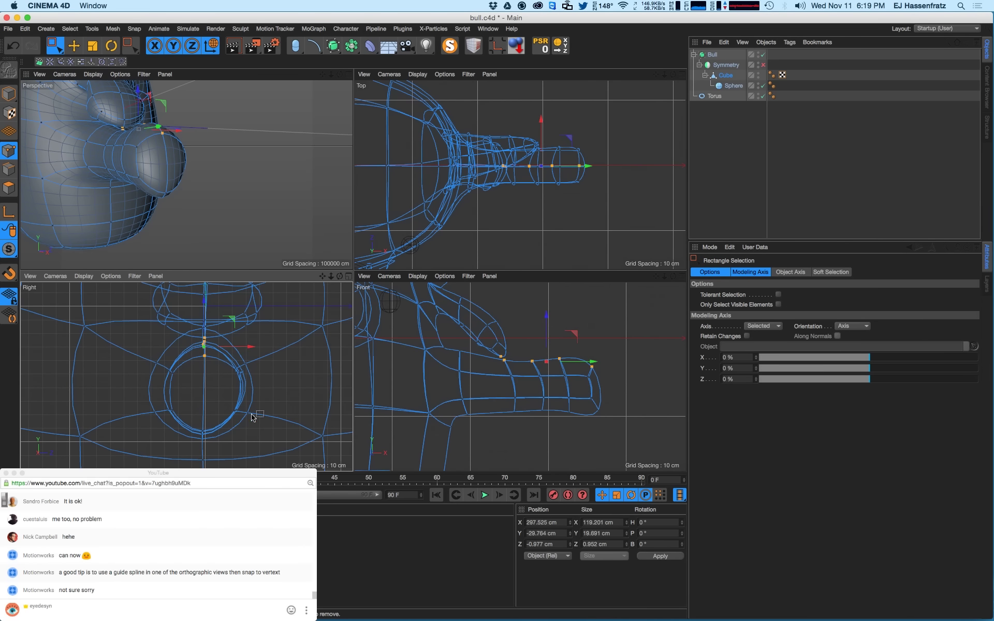
{"action": "double_click", "coordinate": [602, 533]}
{"action": "type", "text": "0"}
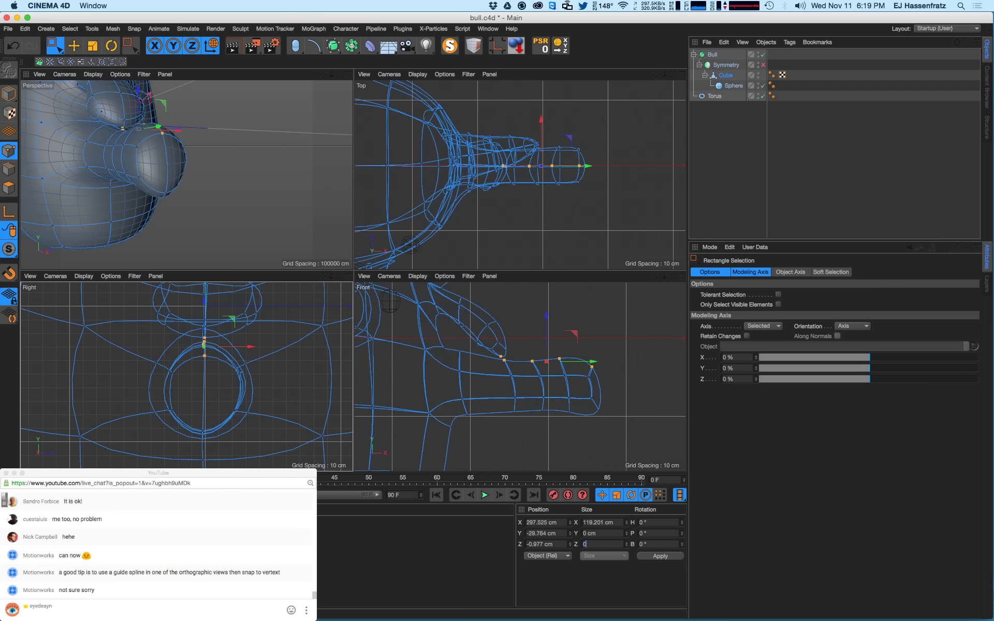
{"action": "type", "text": "0"}
{"action": "key", "text": "Return"}
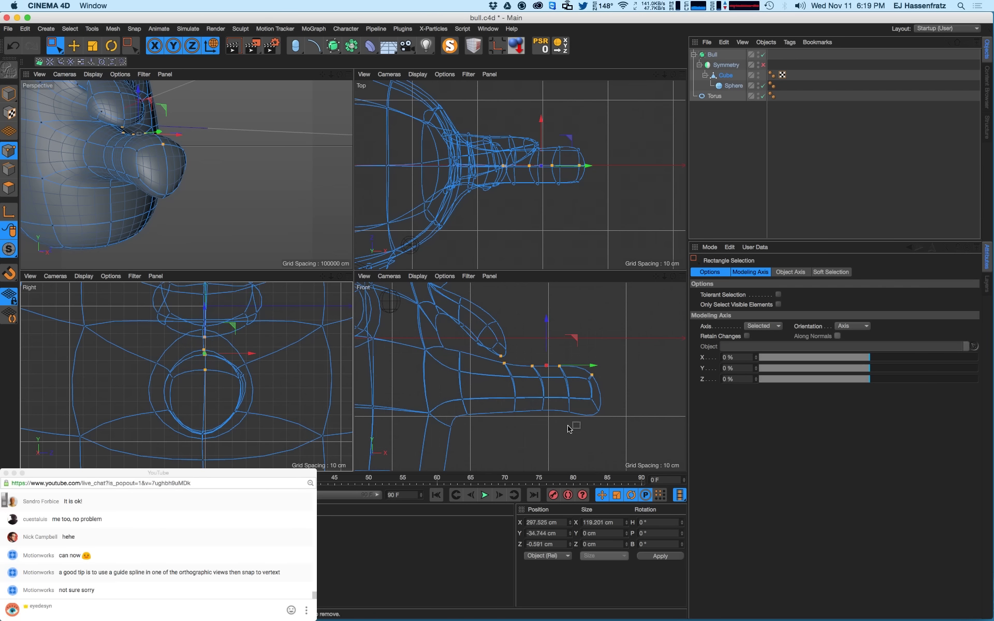
- Nudge the ring's bottom points along the arm and flatten them to Size Z 0
{"action": "left_click_drag", "start_coordinate": [193, 427], "coordinate": [234, 437]}
{"action": "left_click_drag", "start_coordinate": [192, 348], "coordinate": [220, 447]}
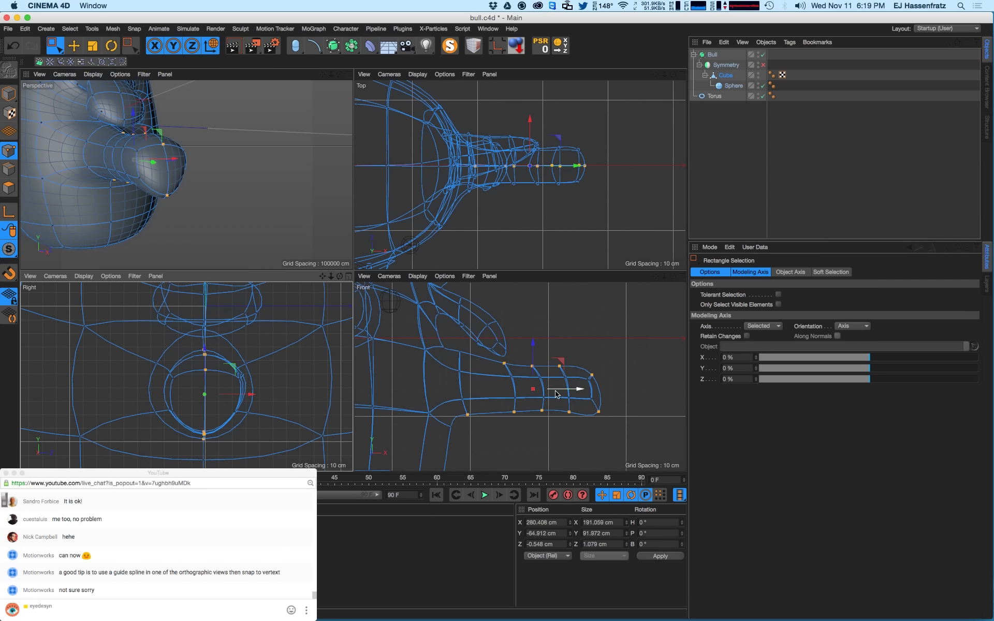
{"action": "left_click_drag", "start_coordinate": [613, 545], "coordinate": [549, 543]}
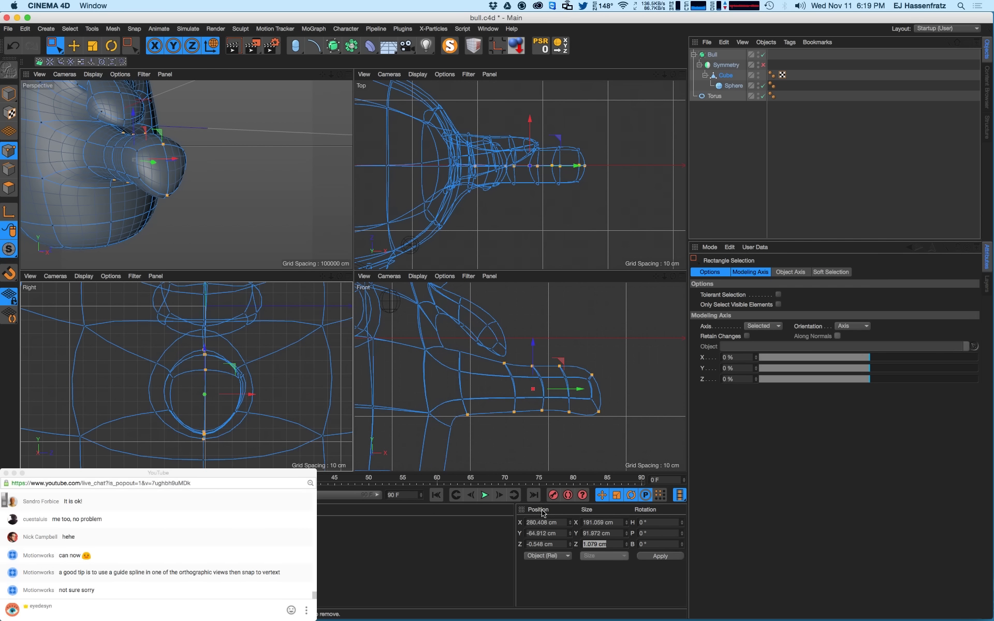
{"action": "type", "text": "0"}
{"action": "key", "text": "Return"}
- Select the ring's left and right points
{"action": "left_click", "coordinate": [170, 380]}
{"action": "left_click_drag", "start_coordinate": [165, 364], "coordinate": [200, 417]}
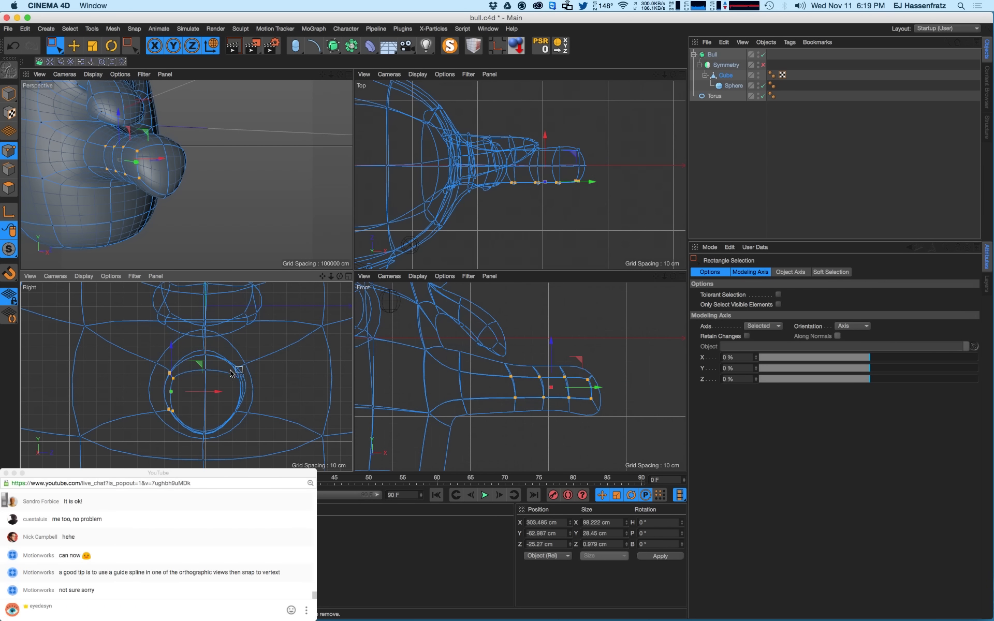
{"action": "left_click_drag", "start_coordinate": [226, 362], "coordinate": [250, 390], "text": "shift"}
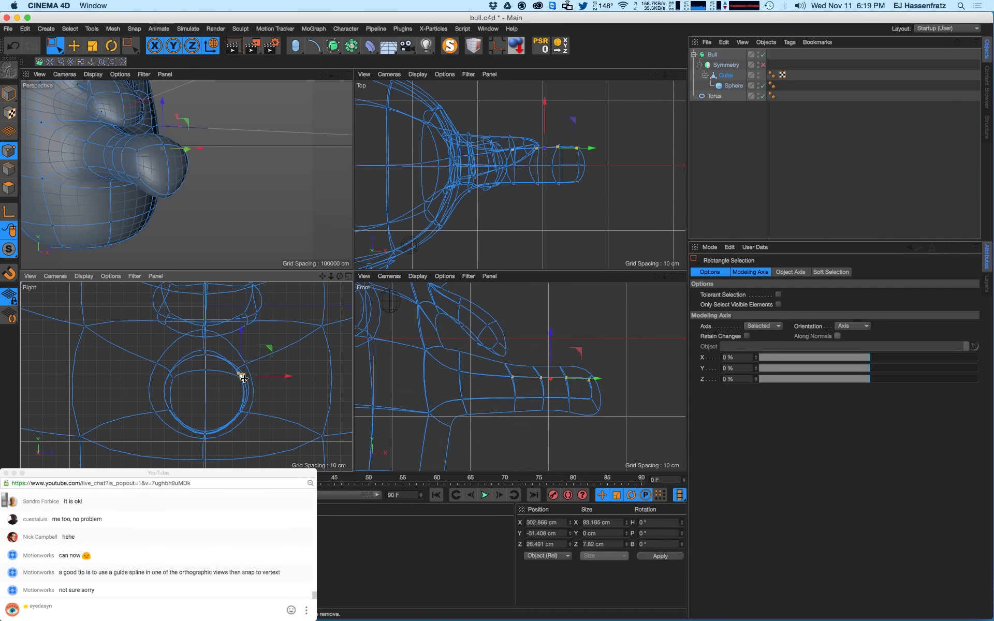
- Flatten the arm's bottom row of points to Size Y 0 in the Front view
{"action": "scroll", "coordinate": [241, 374], "scroll_direction": "up", "scroll_amount": 2}
{"action": "middle_click_drag", "start_coordinate": [184, 371], "coordinate": [191, 362], "text": "alt"}
{"action": "left_click_drag", "start_coordinate": [190, 361], "coordinate": [205, 353]}
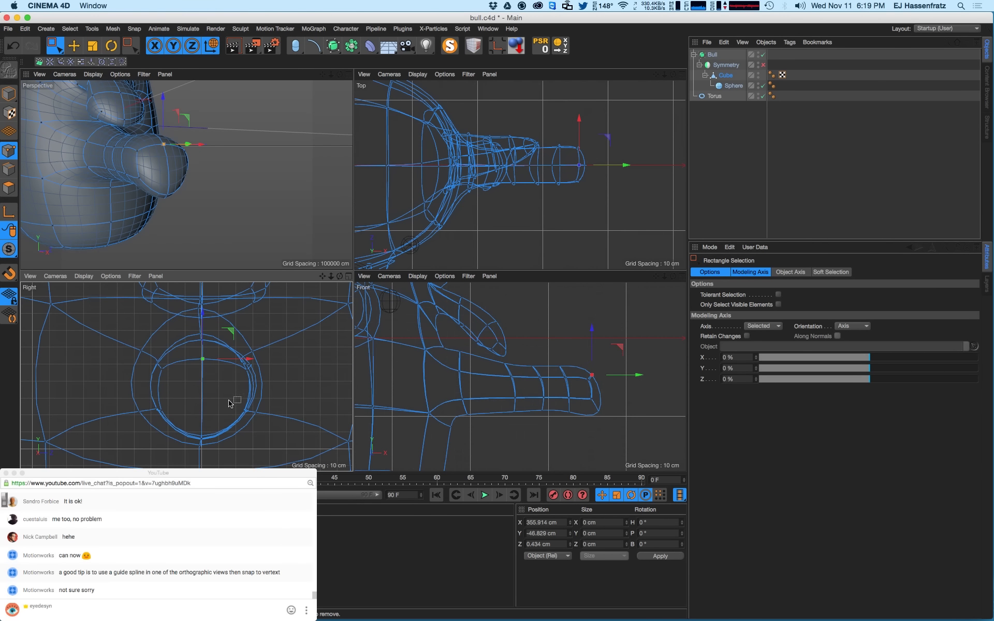
{"action": "left_click_drag", "start_coordinate": [585, 421], "coordinate": [616, 399]}
{"action": "left_click_drag", "start_coordinate": [501, 406], "coordinate": [628, 434]}
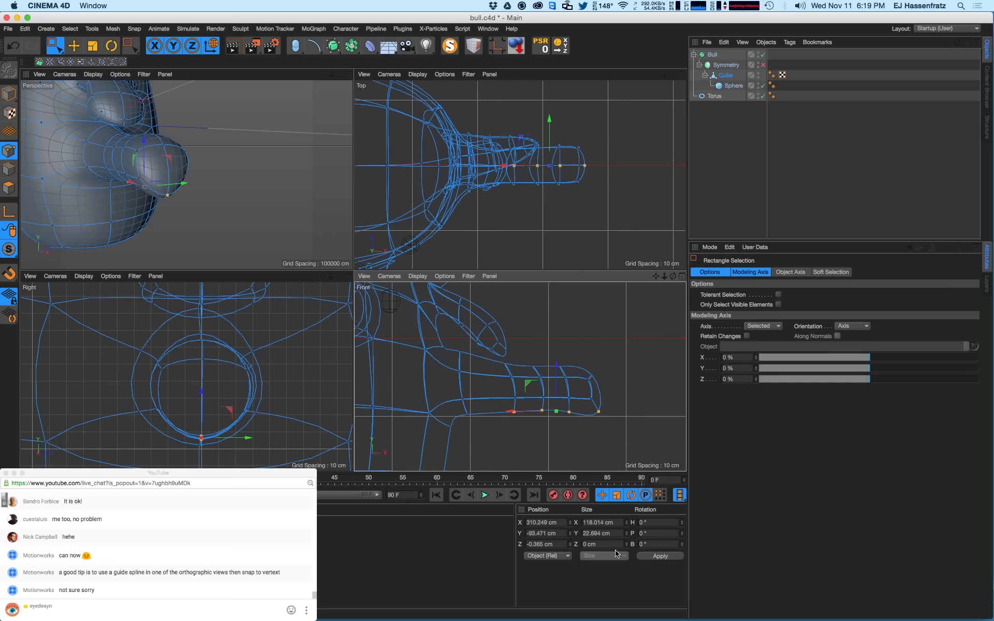
{"action": "left_click", "coordinate": [615, 533]}
{"action": "key", "text": "Return"}
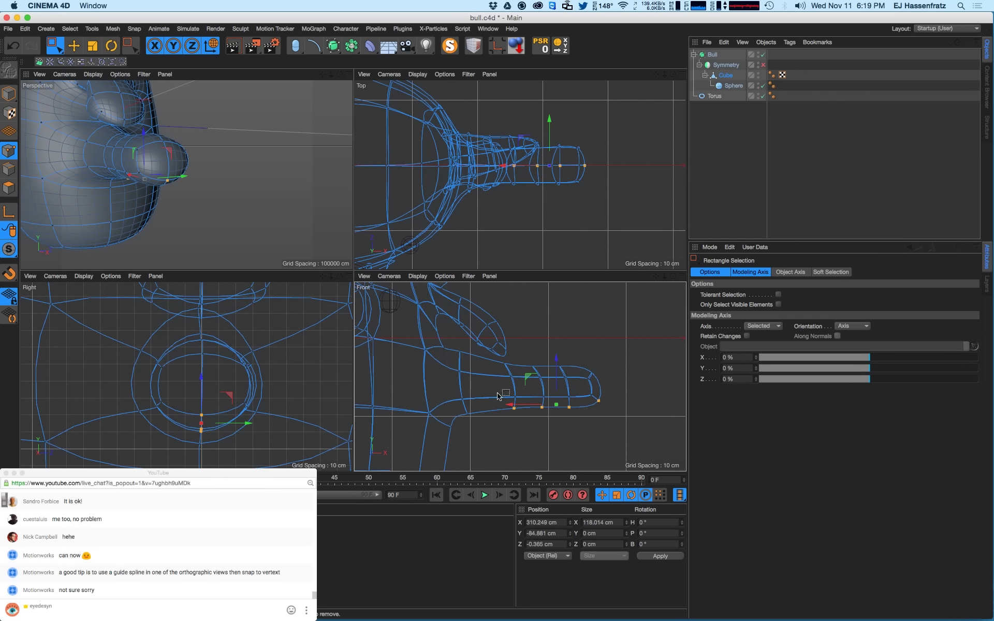
- Raise the arm points and one single point slightly, then lower the lower points and shift them toward the body
{"action": "left_click_drag", "start_coordinate": [491, 360], "coordinate": [629, 404]}
{"action": "left_click_drag", "start_coordinate": [552, 359], "coordinate": [549, 355]}
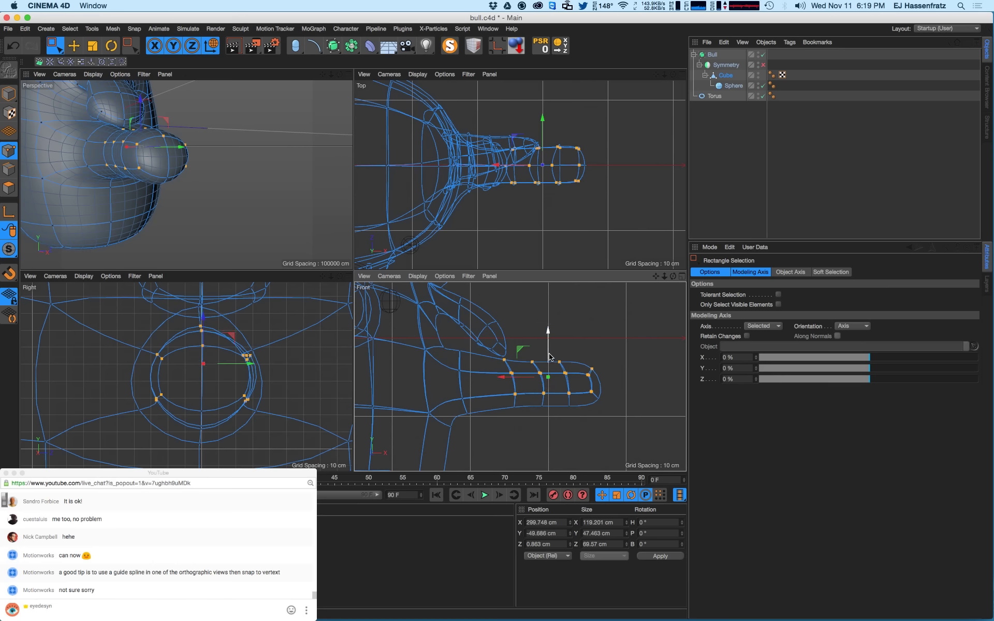
{"action": "left_click", "coordinate": [459, 355]}
{"action": "left_click_drag", "start_coordinate": [464, 340], "coordinate": [463, 338]}
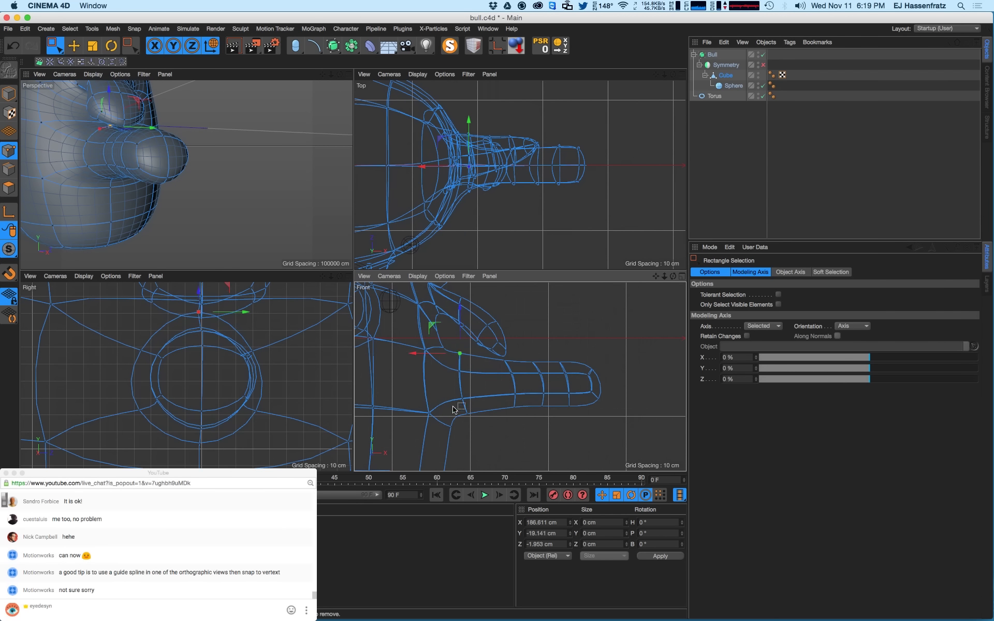
{"action": "left_click_drag", "start_coordinate": [479, 424], "coordinate": [599, 404]}
{"action": "left_click_drag", "start_coordinate": [497, 394], "coordinate": [614, 416]}
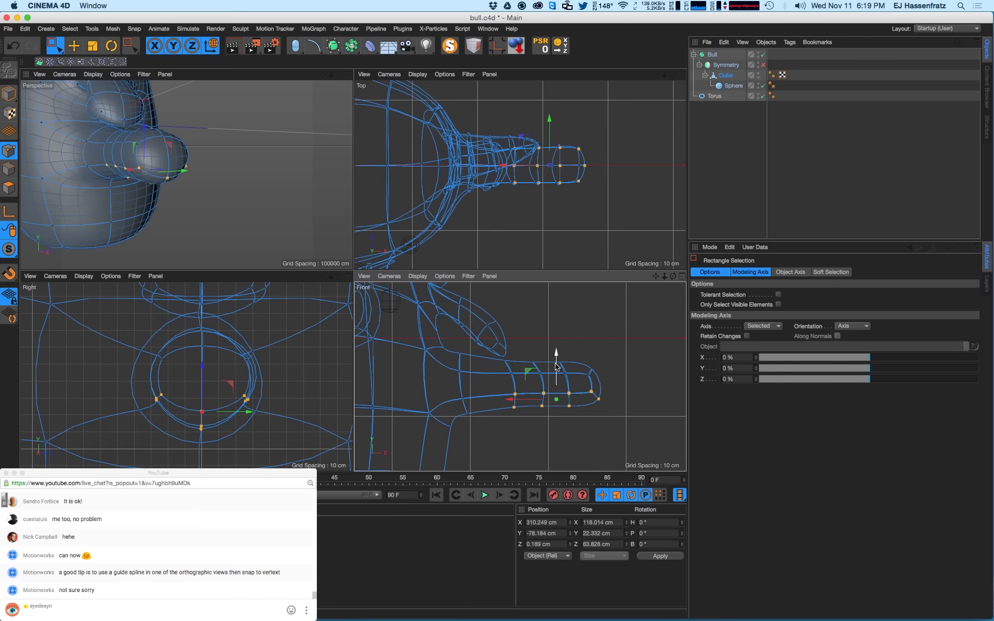
{"action": "left_click_drag", "start_coordinate": [554, 356], "coordinate": [555, 360]}
{"action": "left_click_drag", "start_coordinate": [511, 403], "coordinate": [509, 403]}
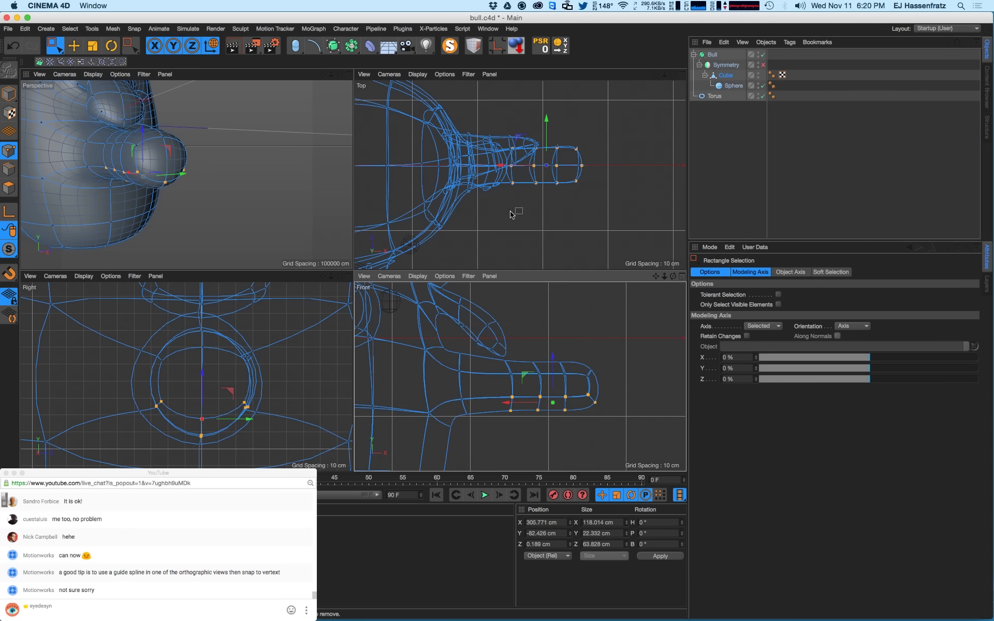
- Select ring and arm-tip points, undo an accidental shift, and select the loop behind the tip
{"action": "left_click_drag", "start_coordinate": [182, 393], "coordinate": [210, 429]}
{"action": "mouse_move", "coordinate": [196, 337]}
{"action": "left_mouse_down"}
{"action": "mouse_move", "coordinate": [207, 357]}
{"action": "mouse_move", "coordinate": [206, 341]}
{"action": "left_mouse_up"}
{"action": "left_click_drag", "start_coordinate": [176, 167], "coordinate": [129, 159], "text": "alt"}
{"action": "left_click_drag", "start_coordinate": [587, 401], "coordinate": [614, 424]}
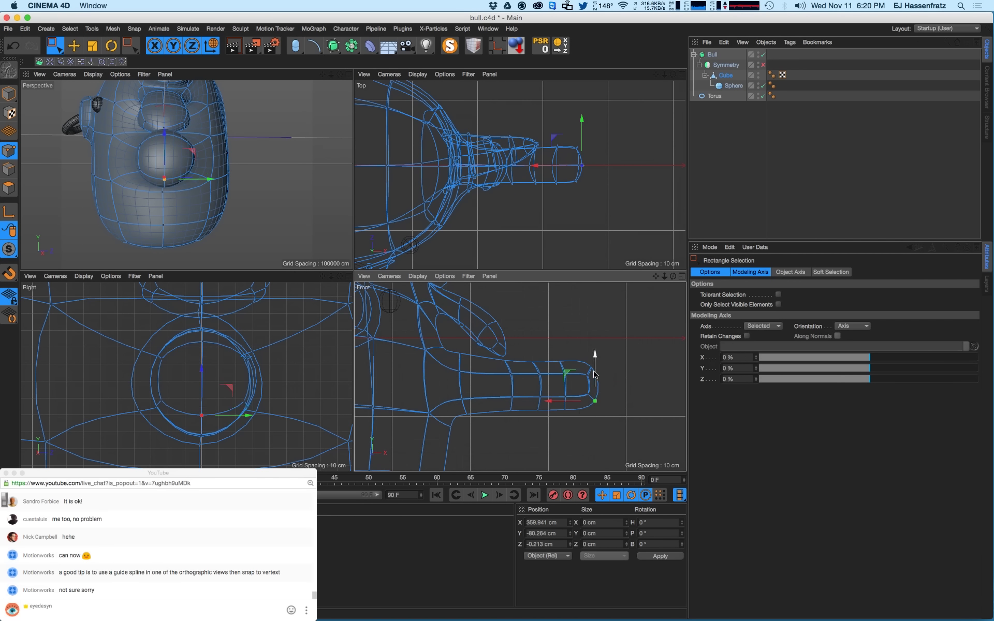
{"action": "left_click_drag", "start_coordinate": [578, 355], "coordinate": [572, 386]}
{"action": "key", "text": "super+z"}
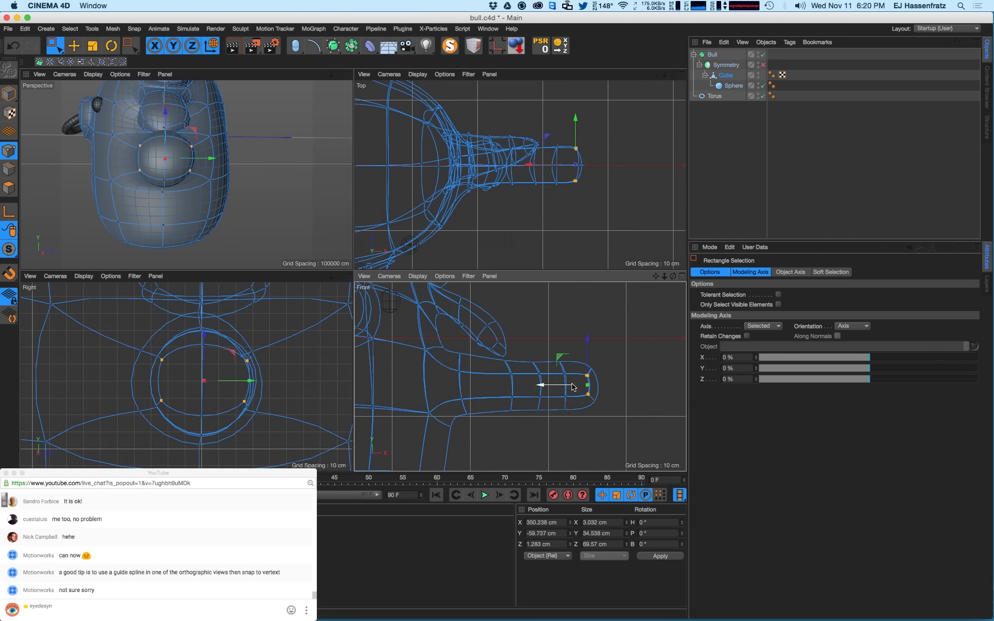
{"action": "left_click_drag", "start_coordinate": [517, 358], "coordinate": [550, 424]}
{"action": "left_click_drag", "start_coordinate": [545, 349], "coordinate": [523, 396]}
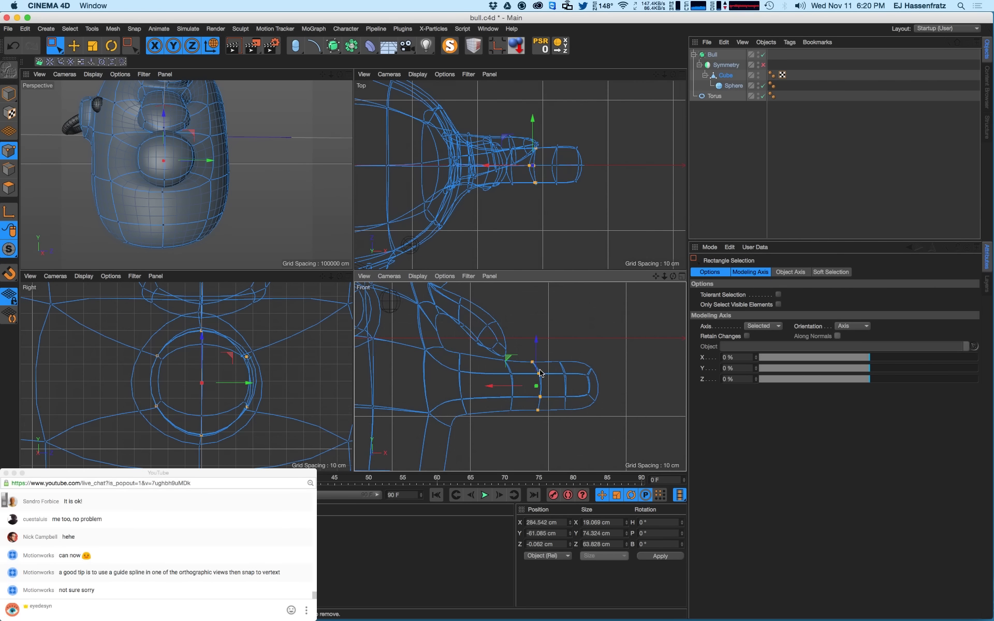
{"action": "left_click_drag", "start_coordinate": [182, 203], "coordinate": [222, 170], "text": "alt"}
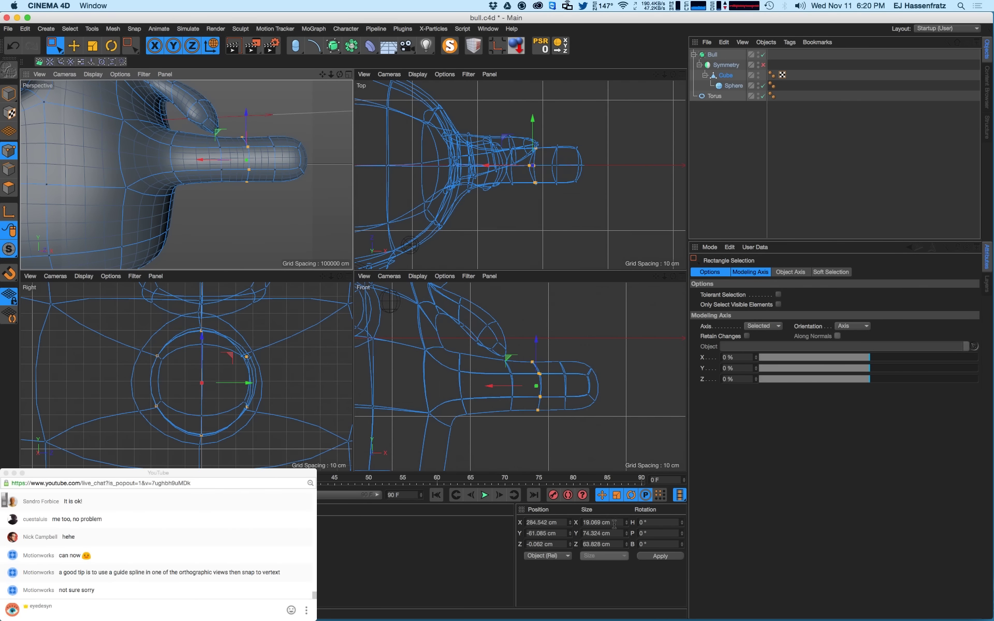
- Flatten three point columns near the arm tip to 0 cm Size X
{"action": "left_click", "coordinate": [614, 523]}
{"action": "type", "text": "0"}
{"action": "key", "text": "Return"}
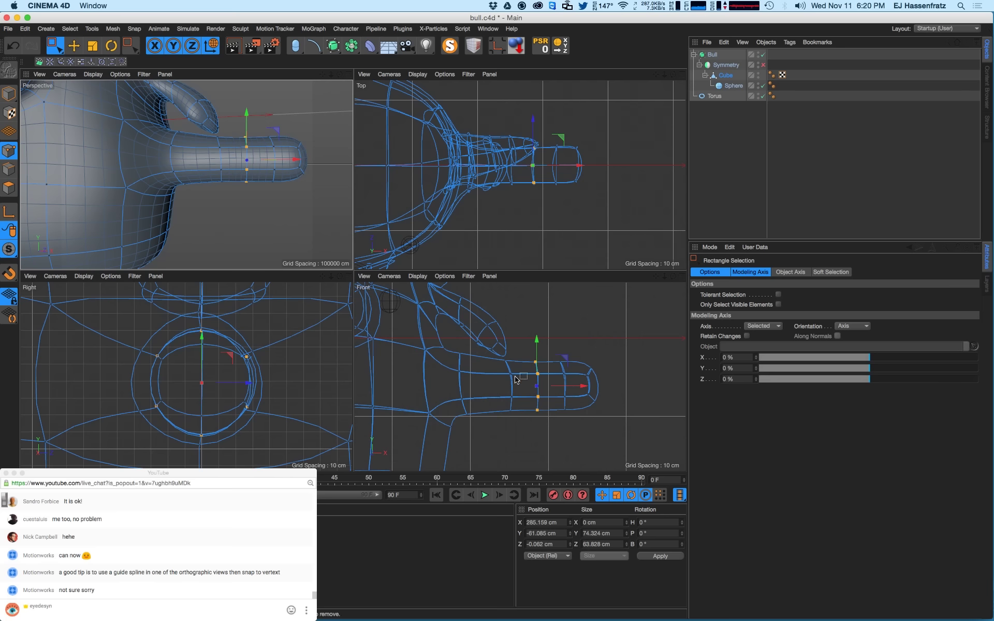
{"action": "left_click_drag", "start_coordinate": [502, 356], "coordinate": [525, 427]}
{"action": "left_click", "coordinate": [614, 522]}
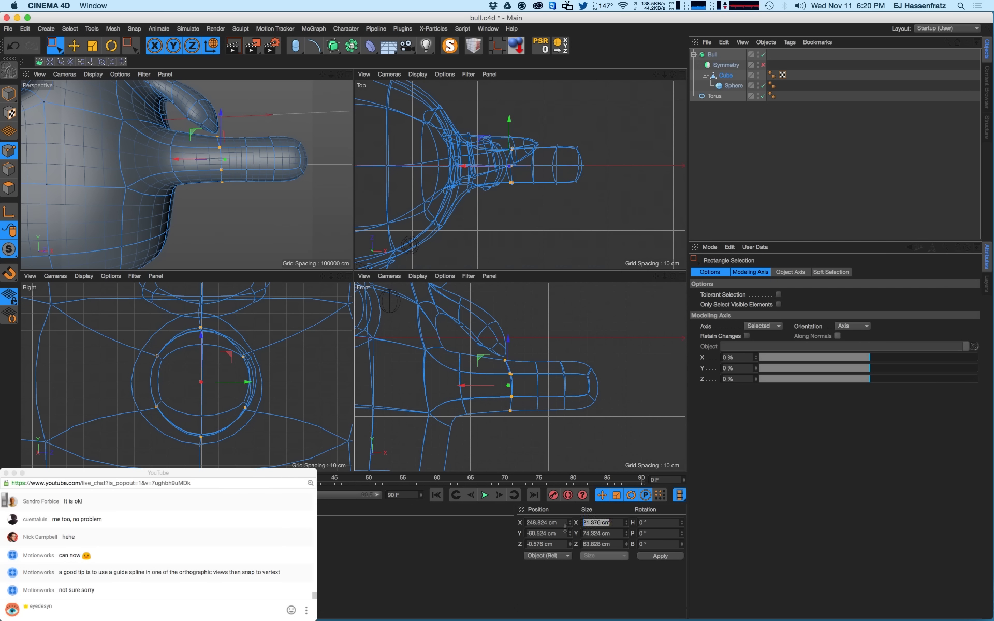
{"action": "type", "text": "0"}
{"action": "key", "text": "Return"}
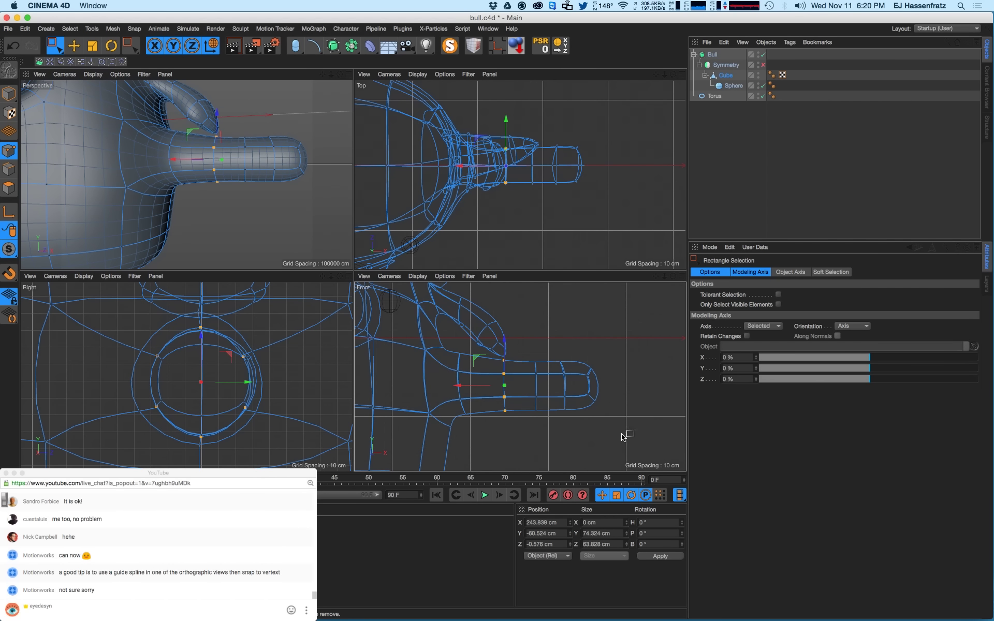
{"action": "left_click_drag", "start_coordinate": [556, 349], "coordinate": [577, 430]}
{"action": "double_click", "coordinate": [611, 524]}
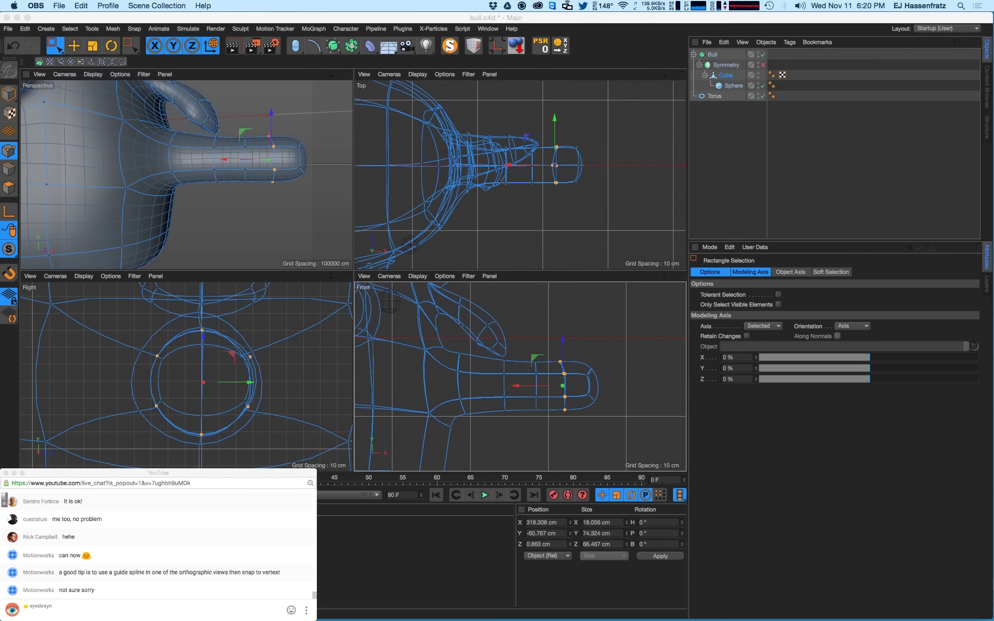
{"action": "left_click", "coordinate": [612, 522]}
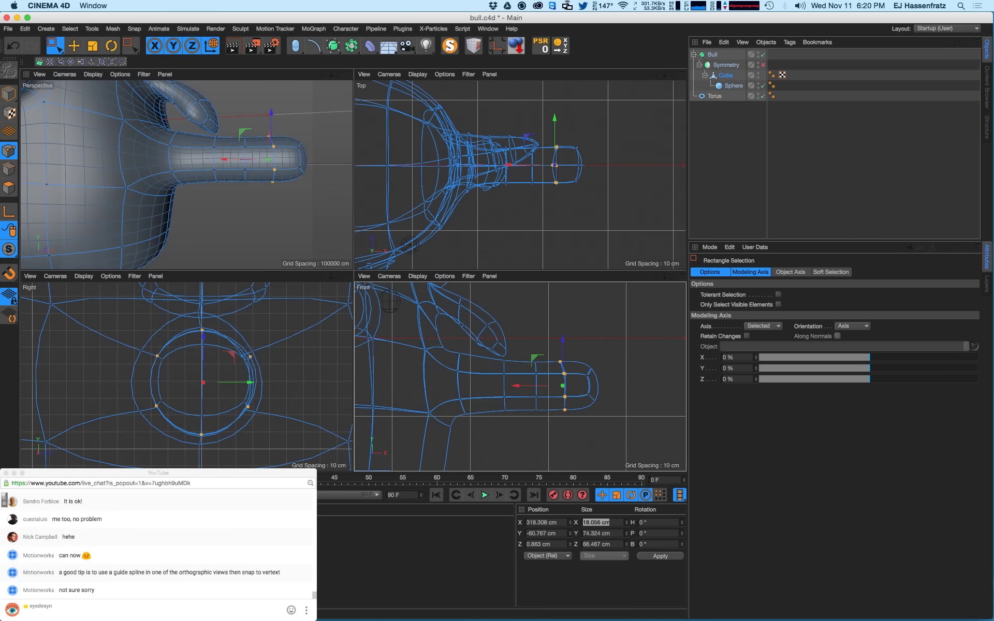
{"action": "type", "text": "0"}
{"action": "key", "text": "Return"}
- Return to Cinema 4D and select a column of points along the arm
{"action": "key", "text": "super+Tab"}
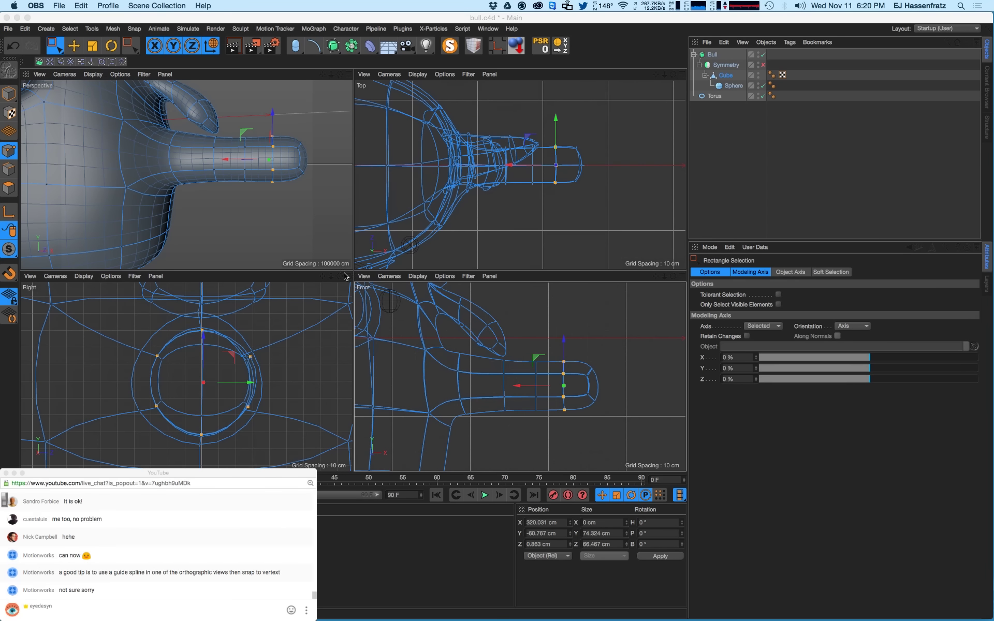
{"action": "left_click", "coordinate": [62, 50]}
{"action": "left_click_drag", "start_coordinate": [454, 343], "coordinate": [484, 425]}
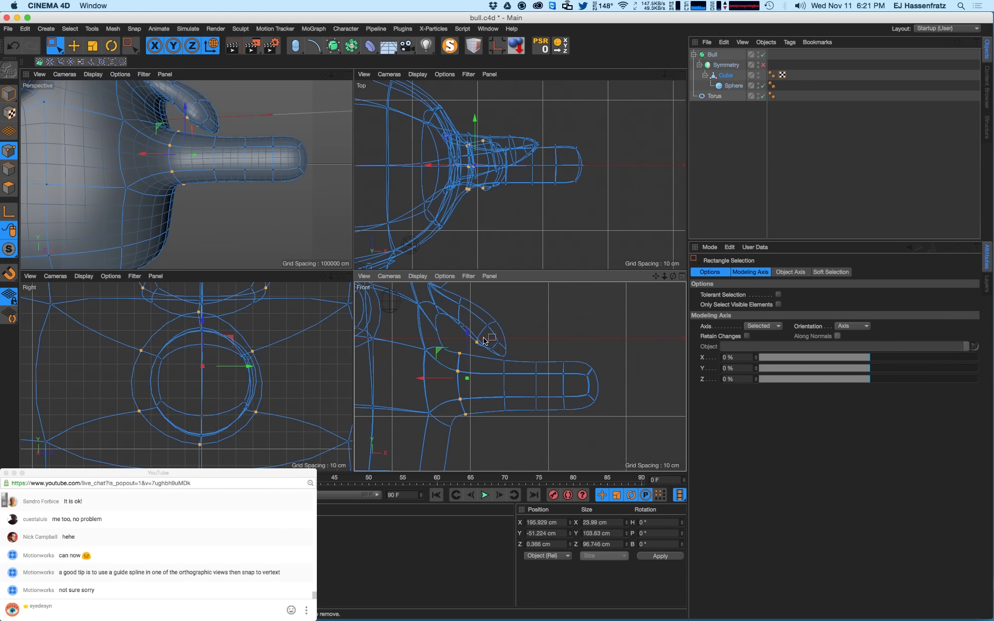
- Deselect extra points, flatten the arm-base loop to Size X 0, and slide it left toward the body
{"action": "middle_click_drag", "start_coordinate": [519, 375], "coordinate": [724, 358], "text": "alt"}
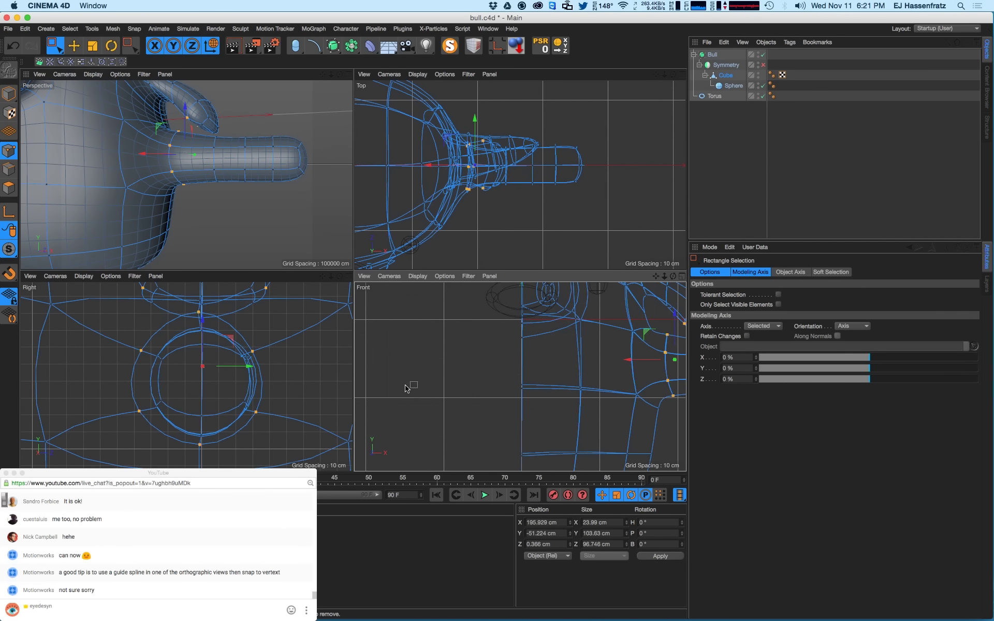
{"action": "middle_click_drag", "start_coordinate": [488, 377], "coordinate": [460, 371], "text": "alt"}
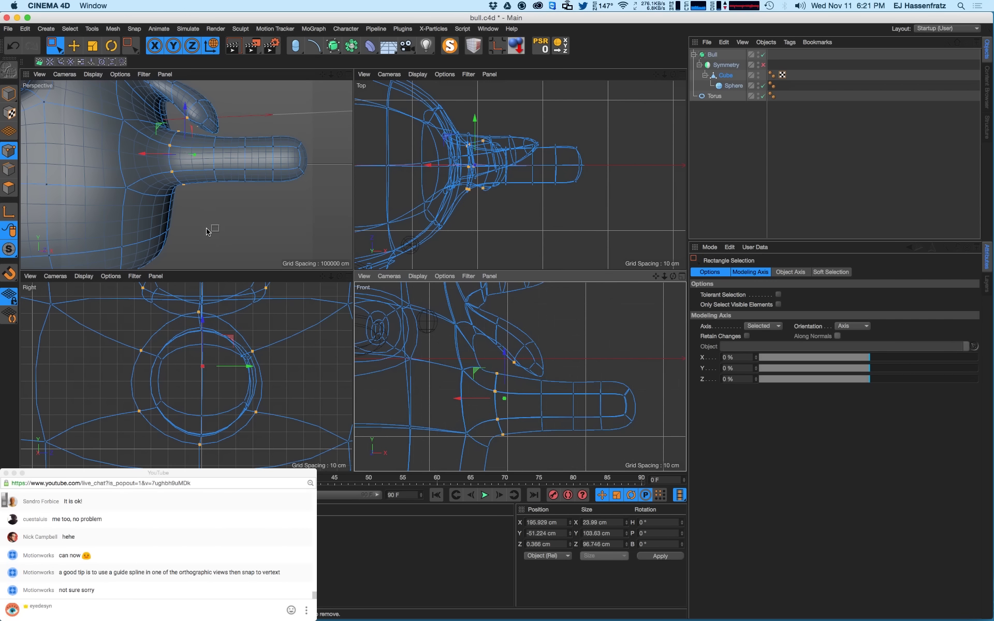
{"action": "left_click_drag", "start_coordinate": [206, 232], "coordinate": [190, 223], "text": "alt"}
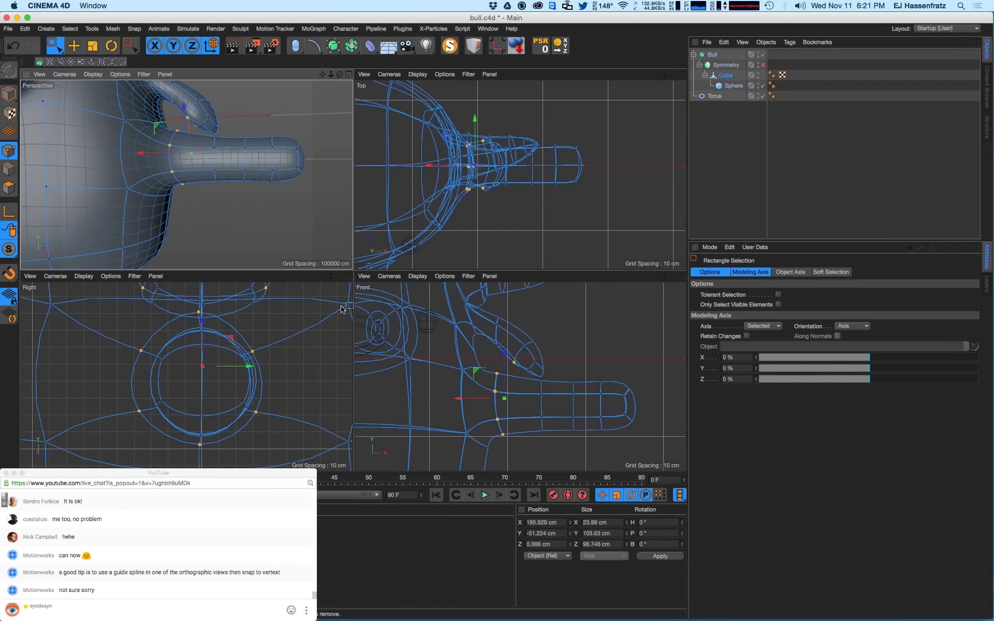
{"action": "left_click", "coordinate": [518, 359], "text": "ctrl"}
{"action": "middle_click_drag", "start_coordinate": [523, 388], "coordinate": [518, 340], "text": "alt"}
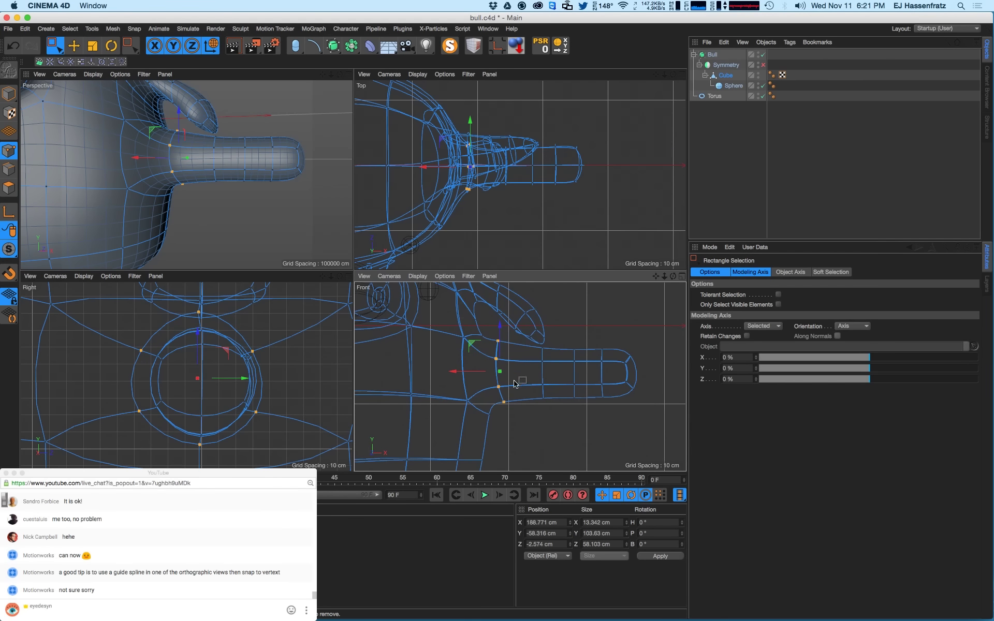
{"action": "left_click_drag", "start_coordinate": [472, 372], "coordinate": [480, 374]}
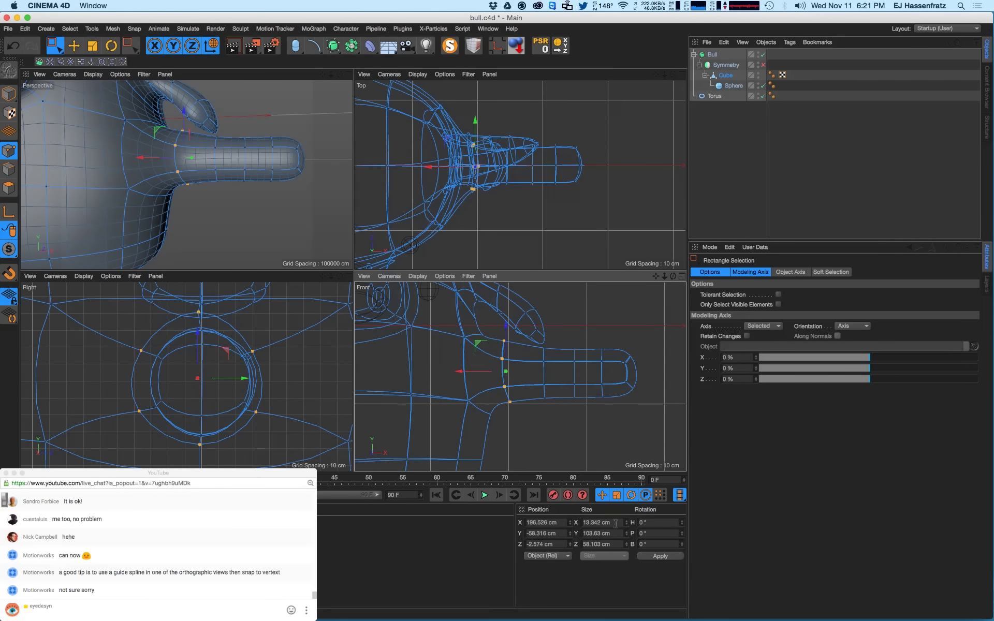
{"action": "double_click", "coordinate": [615, 524]}
{"action": "type", "text": "0"}
{"action": "key", "text": "Return"}
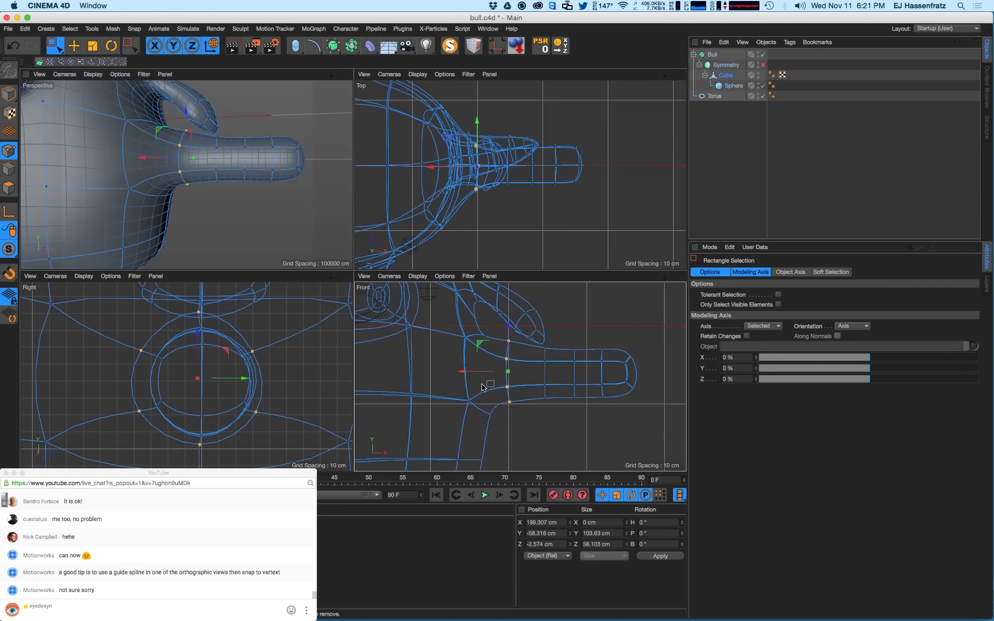
{"action": "left_click_drag", "start_coordinate": [476, 371], "coordinate": [458, 375]}
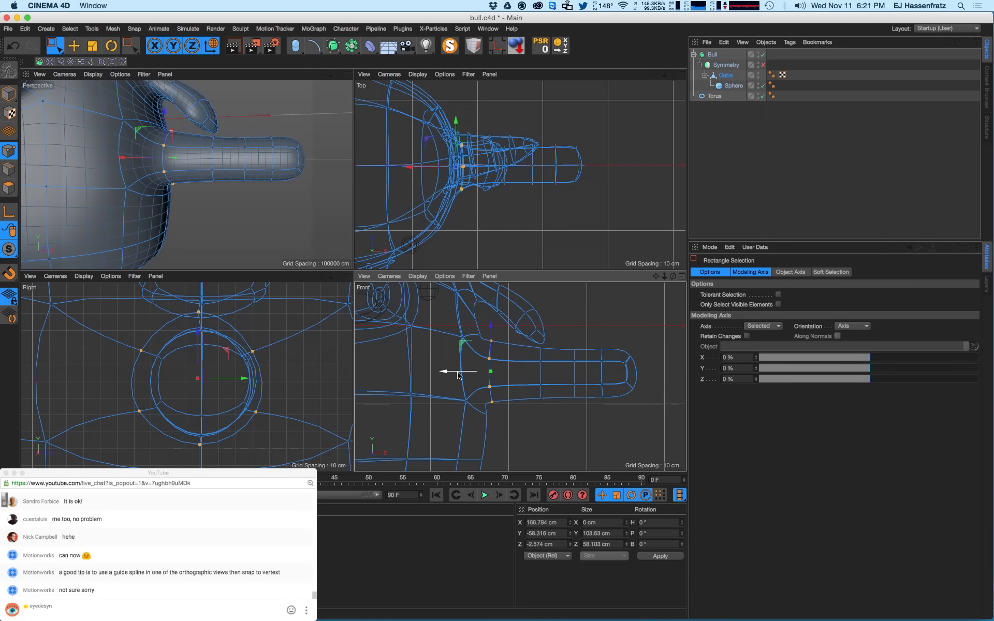
- Push the body point pairs beside the arm outward along X and move one down
{"action": "left_click_drag", "start_coordinate": [137, 130], "coordinate": [223, 178], "text": "alt"}
{"action": "scroll", "coordinate": [570, 386], "scroll_direction": "down", "scroll_amount": 4}
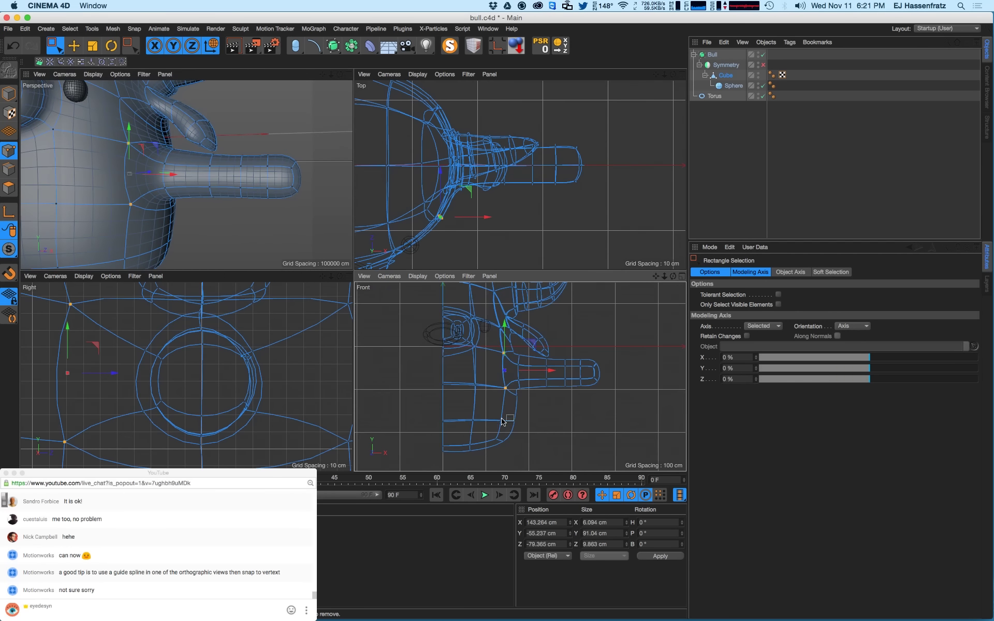
{"action": "scroll", "coordinate": [510, 357], "scroll_direction": "up", "scroll_amount": 4}
{"action": "left_click", "coordinate": [521, 361]}
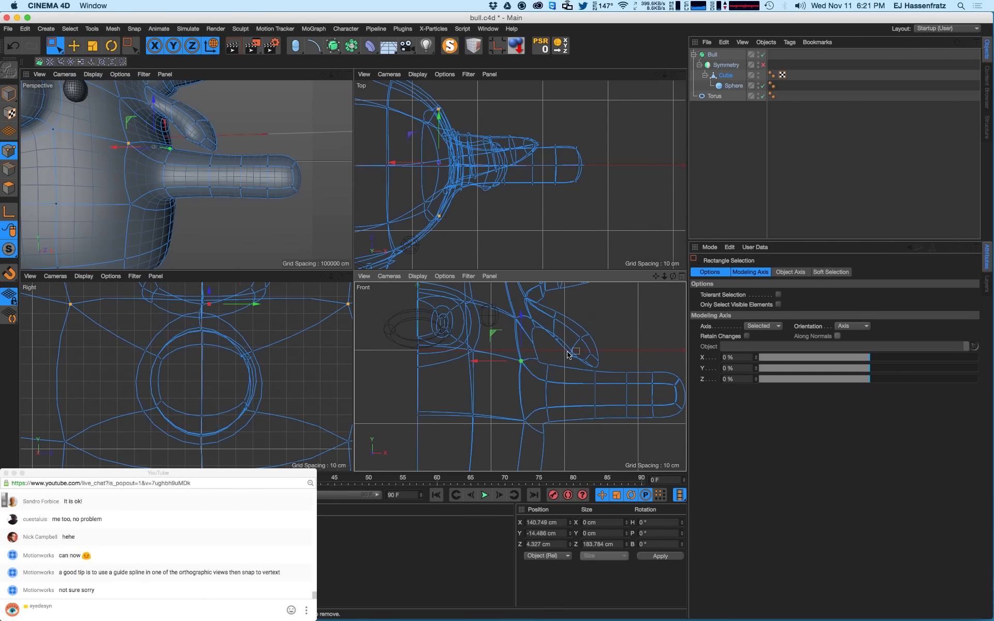
{"action": "left_click_drag", "start_coordinate": [494, 362], "coordinate": [500, 363]}
{"action": "left_click_drag", "start_coordinate": [517, 408], "coordinate": [528, 353]}
{"action": "left_click_drag", "start_coordinate": [217, 181], "coordinate": [191, 181], "text": "alt"}
- Pull the two points around the arm base left to reshape the shoulder
{"action": "middle_click_drag", "start_coordinate": [306, 398], "coordinate": [256, 383], "text": "alt"}
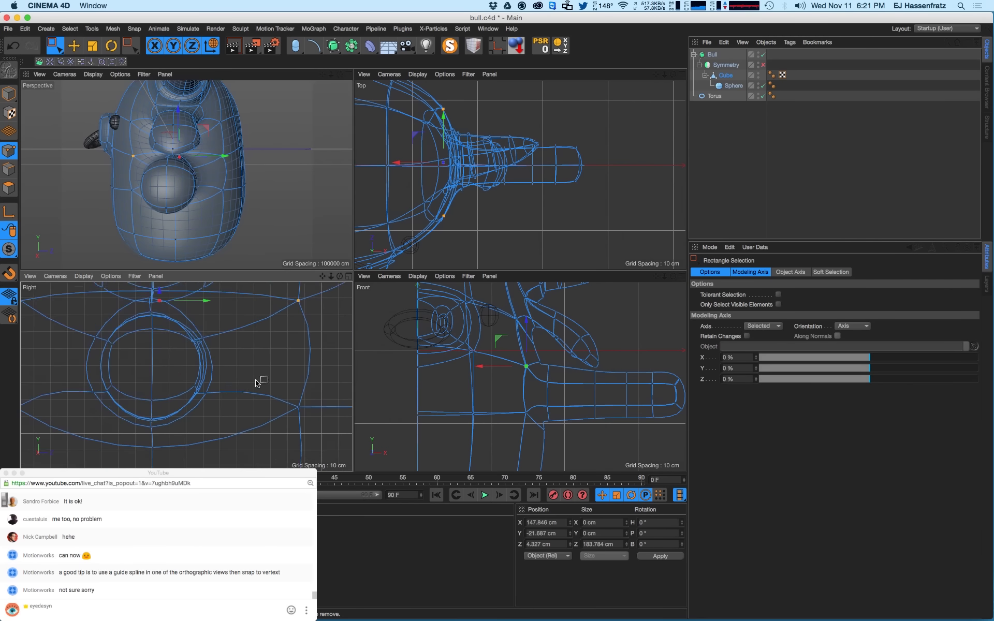
{"action": "scroll", "coordinate": [256, 383], "scroll_direction": "down", "scroll_amount": 3}
{"action": "left_click_drag", "start_coordinate": [261, 332], "coordinate": [302, 417]}
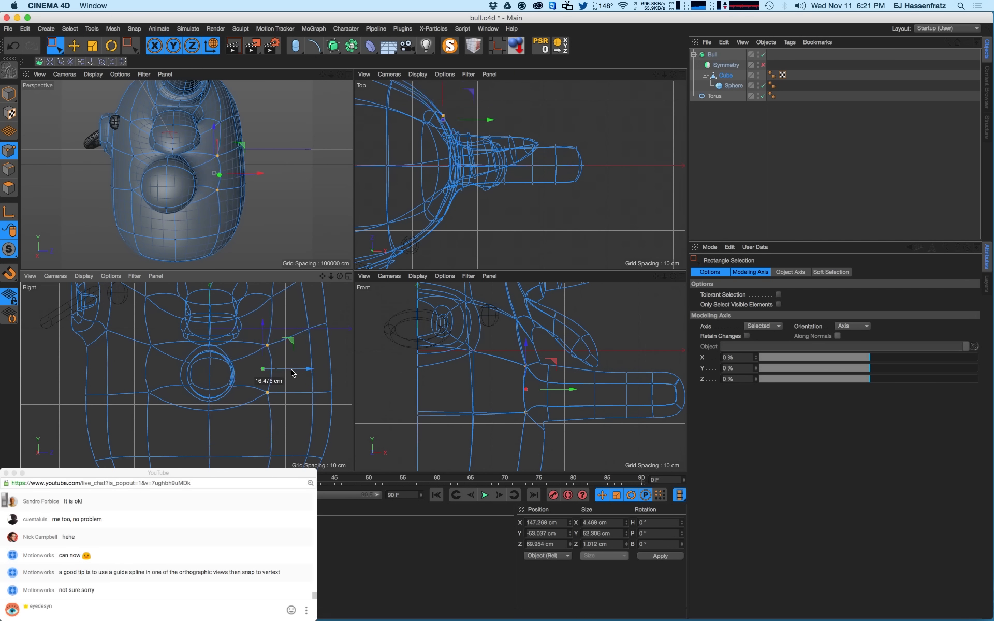
{"action": "left_click_drag", "start_coordinate": [293, 373], "coordinate": [210, 383]}
{"action": "left_click", "coordinate": [256, 391]}
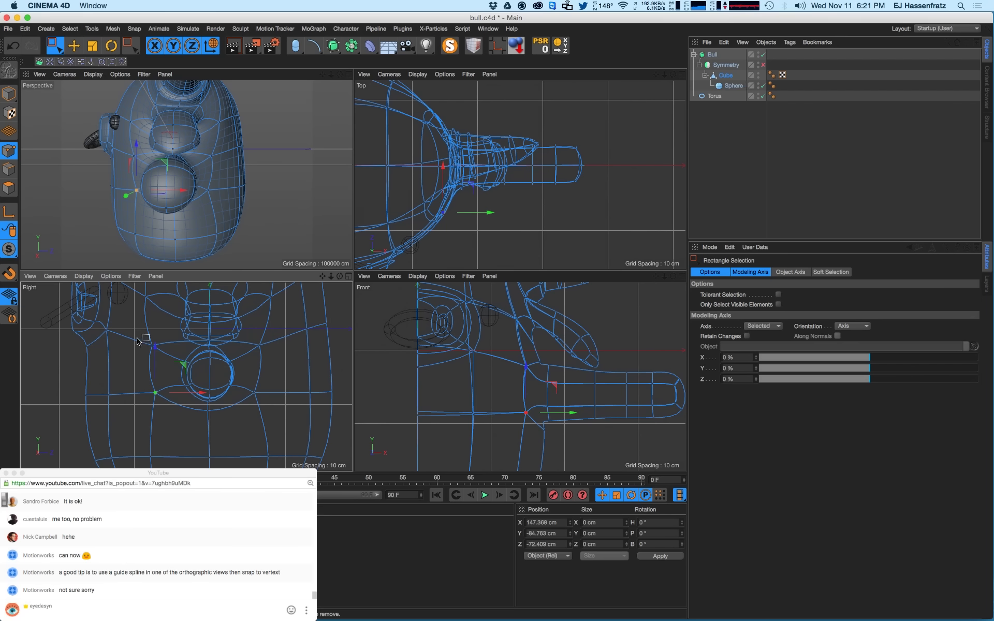
{"action": "left_click_drag", "start_coordinate": [138, 338], "coordinate": [161, 355]}
{"action": "left_click_drag", "start_coordinate": [169, 190], "coordinate": [223, 190], "text": "alt"}
{"action": "left_click_drag", "start_coordinate": [121, 179], "coordinate": [178, 201], "text": "alt"}
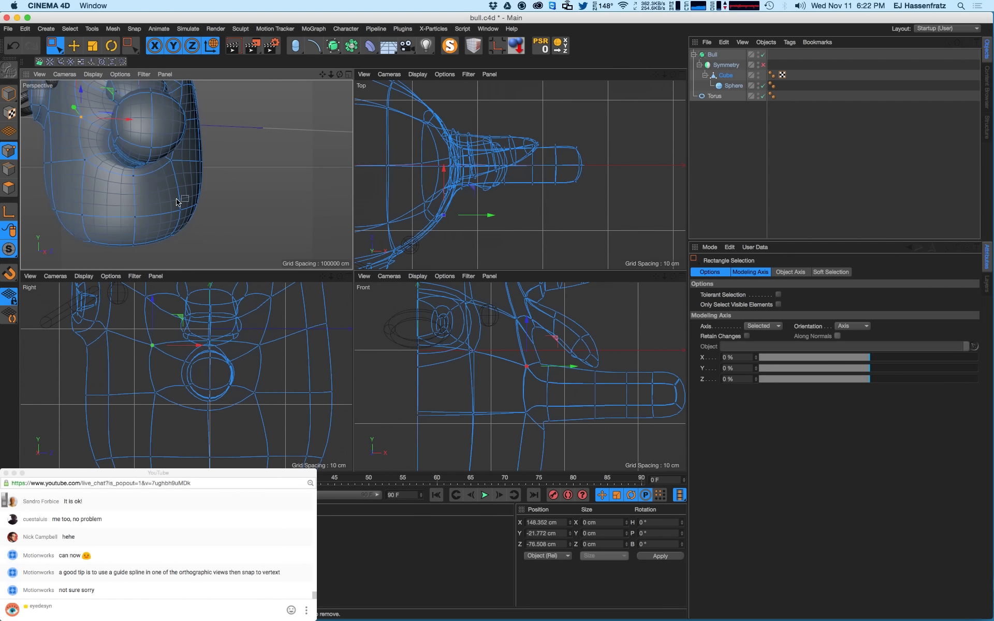
- Select the two points left of the arm, then select all of the arm's points including its upper base
{"action": "left_click_drag", "start_coordinate": [132, 339], "coordinate": [185, 422]}
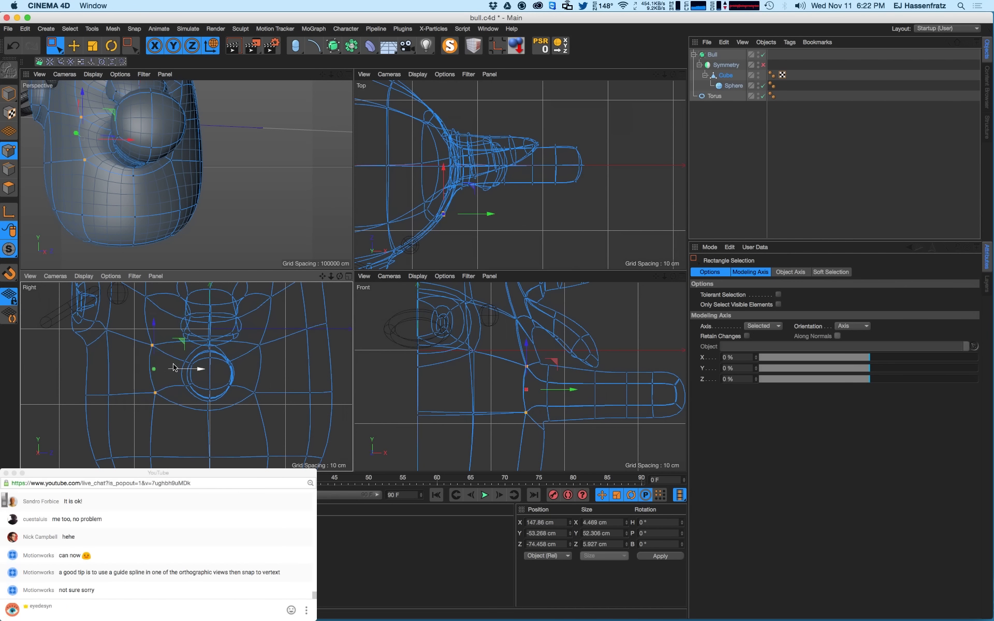
{"action": "left_click_drag", "start_coordinate": [184, 173], "coordinate": [243, 178], "text": "alt"}
{"action": "right_click_drag", "start_coordinate": [226, 159], "coordinate": [182, 173], "text": "alt"}
{"action": "middle_click_drag", "start_coordinate": [186, 175], "coordinate": [185, 197], "text": "alt"}
{"action": "middle_click_drag", "start_coordinate": [549, 387], "coordinate": [510, 378], "text": "alt"}
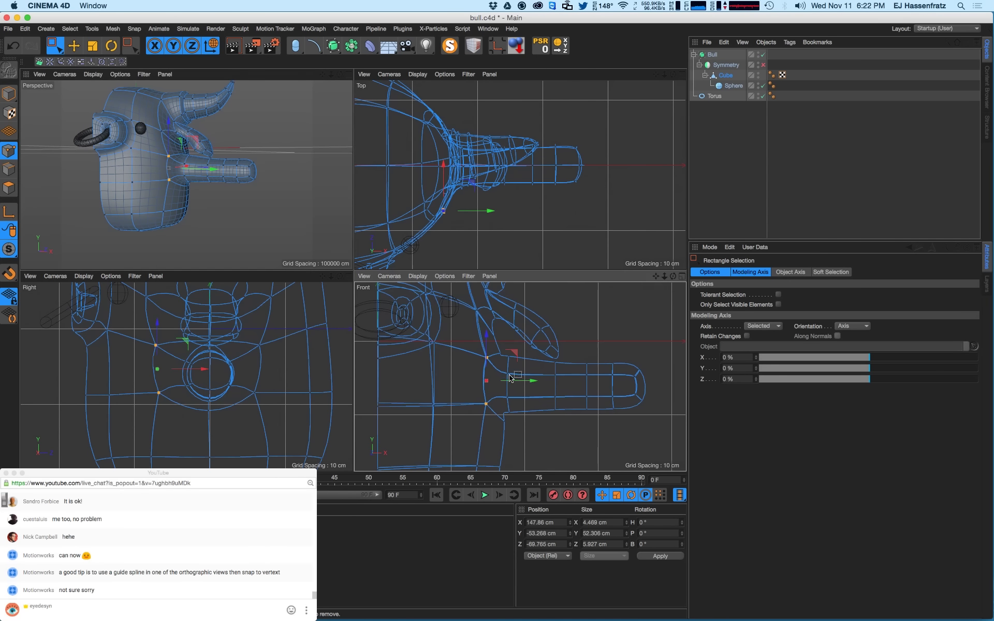
{"action": "left_click_drag", "start_coordinate": [658, 362], "coordinate": [500, 426]}
{"action": "left_click_drag", "start_coordinate": [488, 351], "coordinate": [533, 434], "text": "shift"}
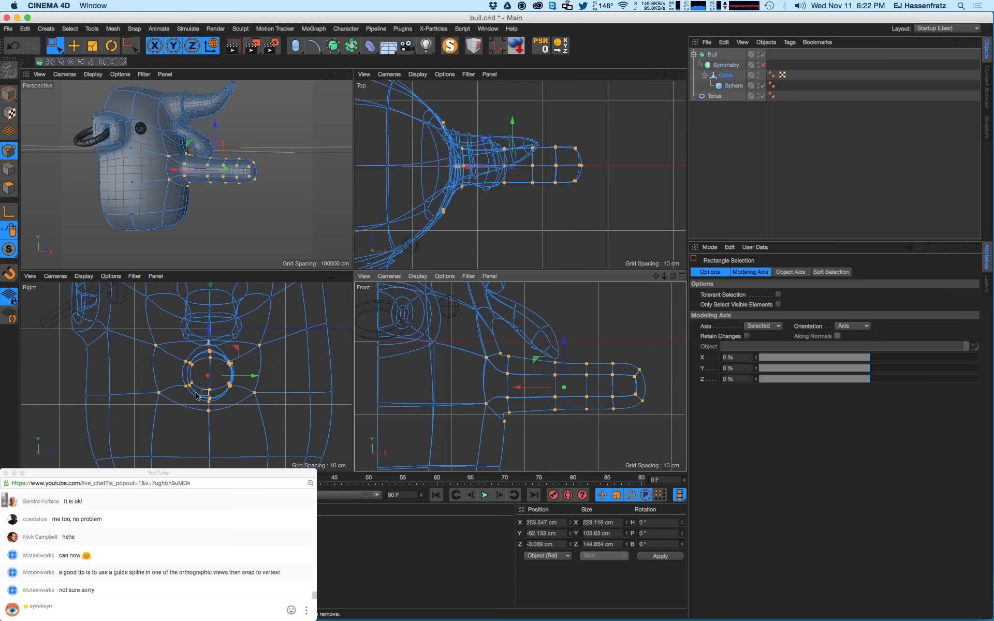
- Scale the arm points up to about 130% and shift them outward and slightly down
{"action": "key", "text": "t"}
{"action": "left_click_drag", "start_coordinate": [199, 406], "coordinate": [344, 345]}
{"action": "key", "text": "space"}
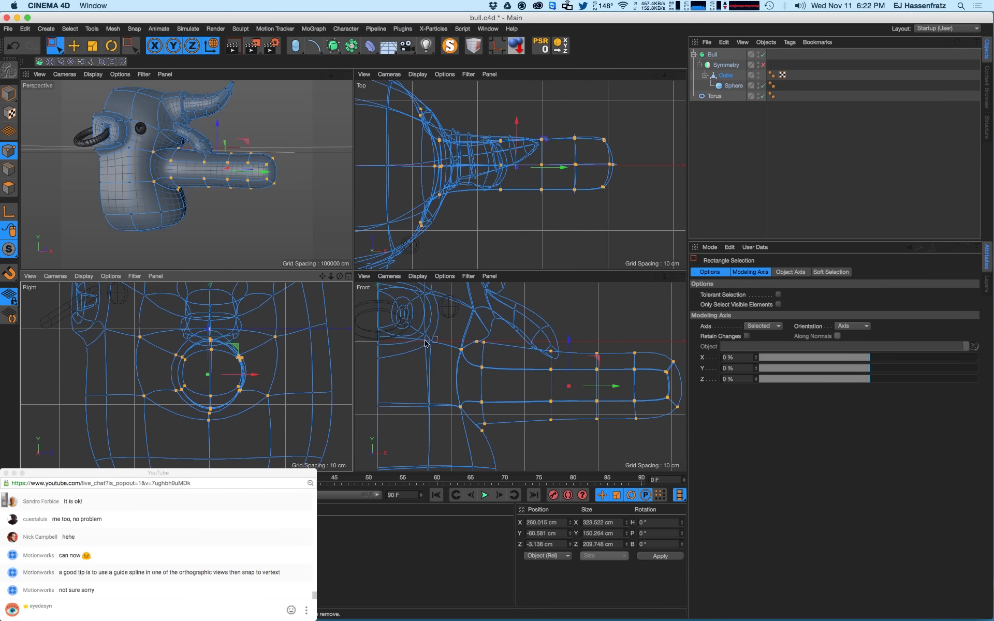
{"action": "key", "text": "e"}
{"action": "left_click_drag", "start_coordinate": [609, 388], "coordinate": [627, 389]}
{"action": "left_click_drag", "start_coordinate": [533, 410], "coordinate": [535, 421]}
{"action": "left_click_drag", "start_coordinate": [211, 190], "coordinate": [244, 186], "text": "alt"}
{"action": "middle_click_drag", "start_coordinate": [239, 193], "coordinate": [230, 194], "text": "alt"}
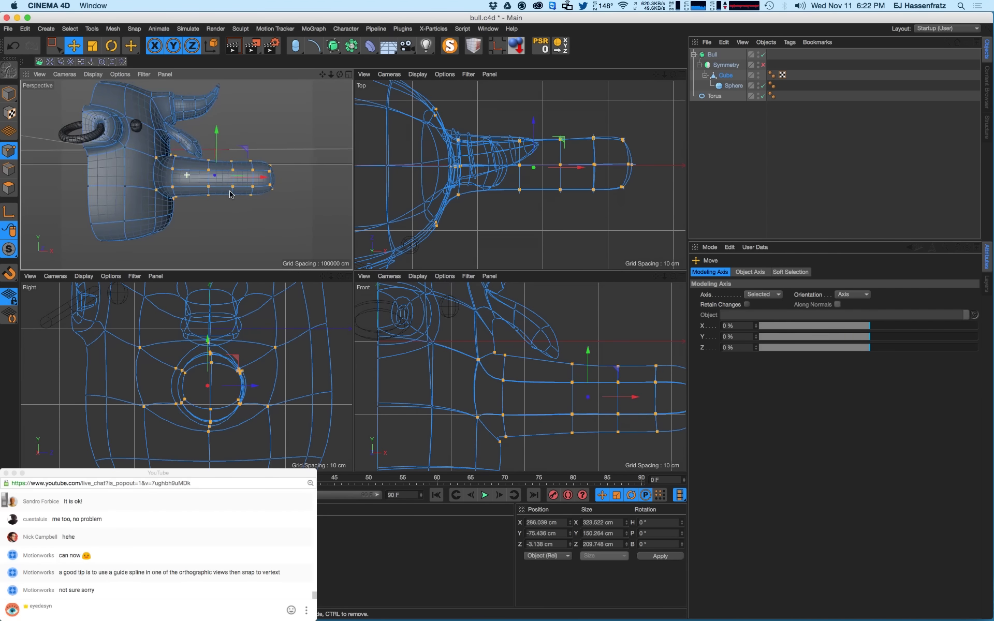
{"action": "left_click_drag", "start_coordinate": [231, 195], "coordinate": [227, 191], "text": "alt"}
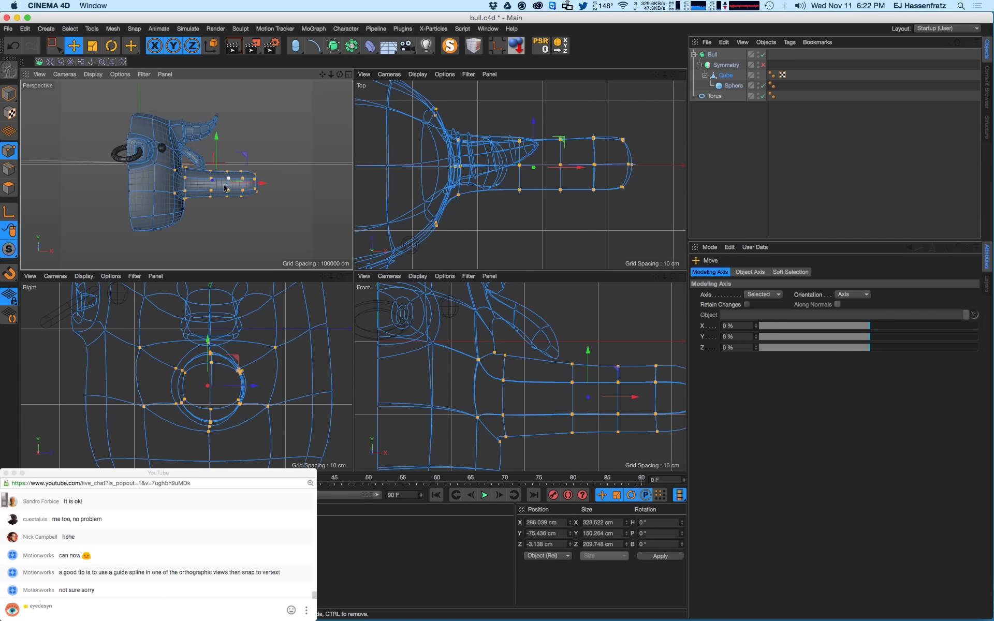
- Select the arm-tip points, pull them toward the body and scale them narrower to about 71%
{"action": "left_click", "coordinate": [55, 45]}
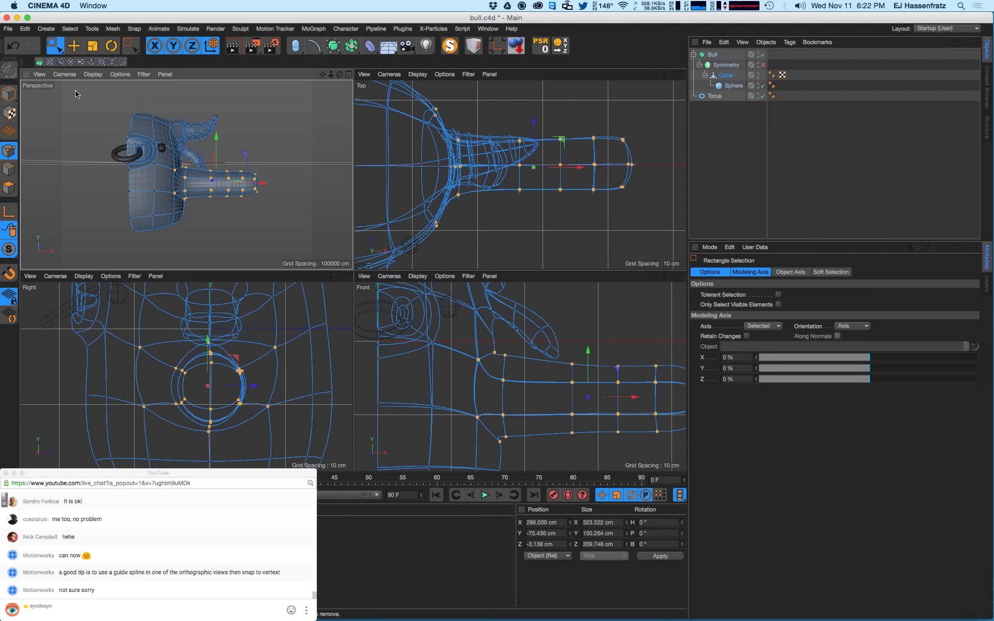
{"action": "right_click_drag", "start_coordinate": [535, 388], "coordinate": [486, 393], "text": "alt"}
{"action": "middle_click_drag", "start_coordinate": [553, 393], "coordinate": [529, 387], "text": "alt"}
{"action": "left_click_drag", "start_coordinate": [630, 357], "coordinate": [531, 430]}
{"action": "left_click_drag", "start_coordinate": [550, 392], "coordinate": [528, 392]}
{"action": "key", "text": "t"}
{"action": "left_click_drag", "start_coordinate": [599, 390], "coordinate": [557, 394]}
{"action": "key", "text": "e"}
{"action": "left_click", "coordinate": [568, 424]}
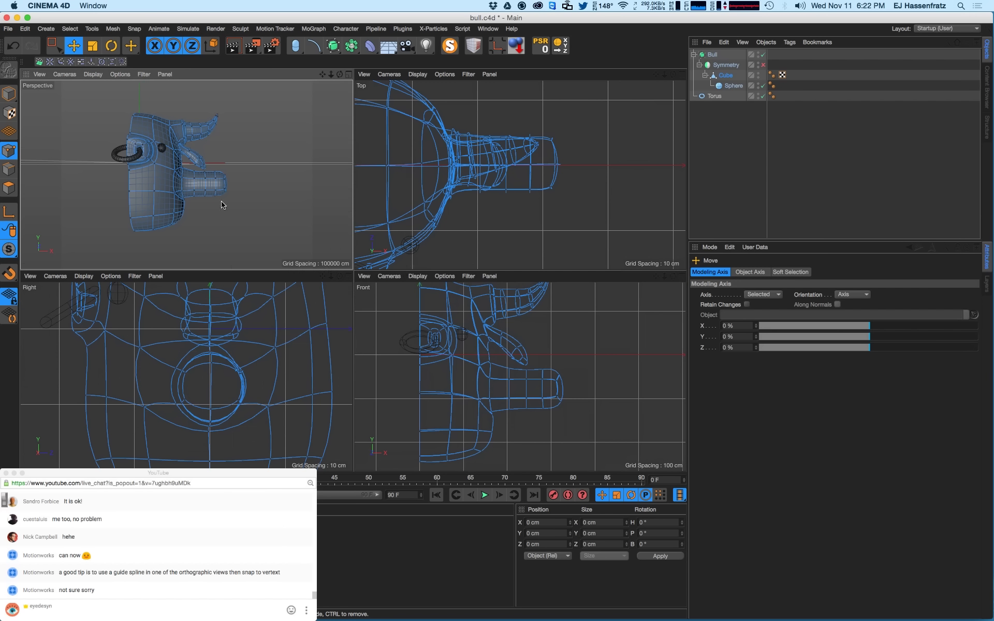
{"action": "mouse_move", "coordinate": [192, 184]}
{"action": "left_mouse_down", "text": "alt"}
{"action": "mouse_move", "coordinate": [57, 197]}
{"action": "mouse_move", "coordinate": [196, 191]}
{"action": "left_mouse_up", "text": "alt"}
- Compare with the smoothed bear in bear_5.c4d, then return to bull.c4d
{"action": "left_click", "coordinate": [487, 29]}
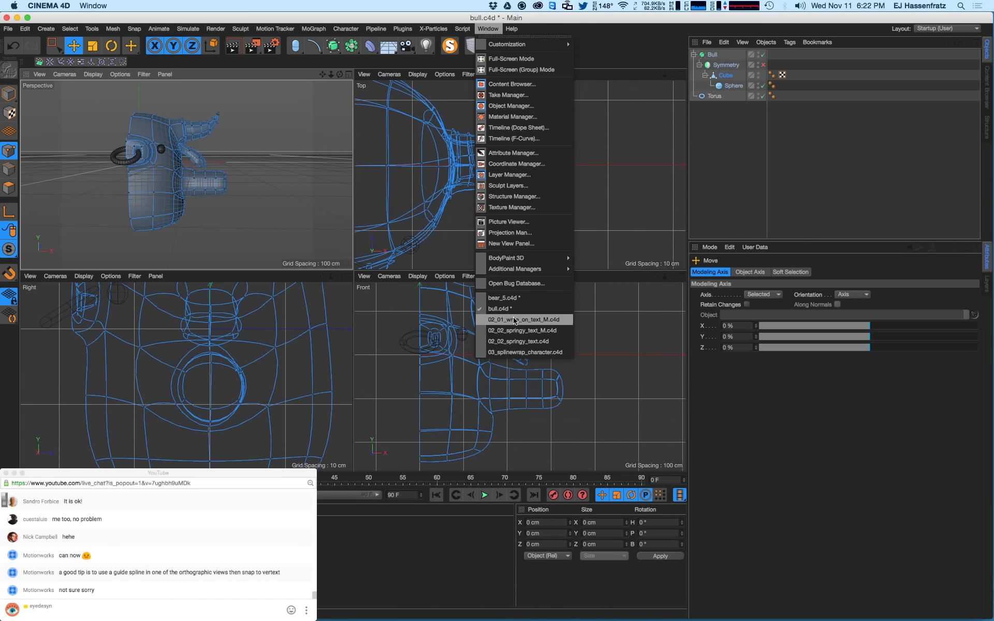
{"action": "left_click", "coordinate": [504, 297]}
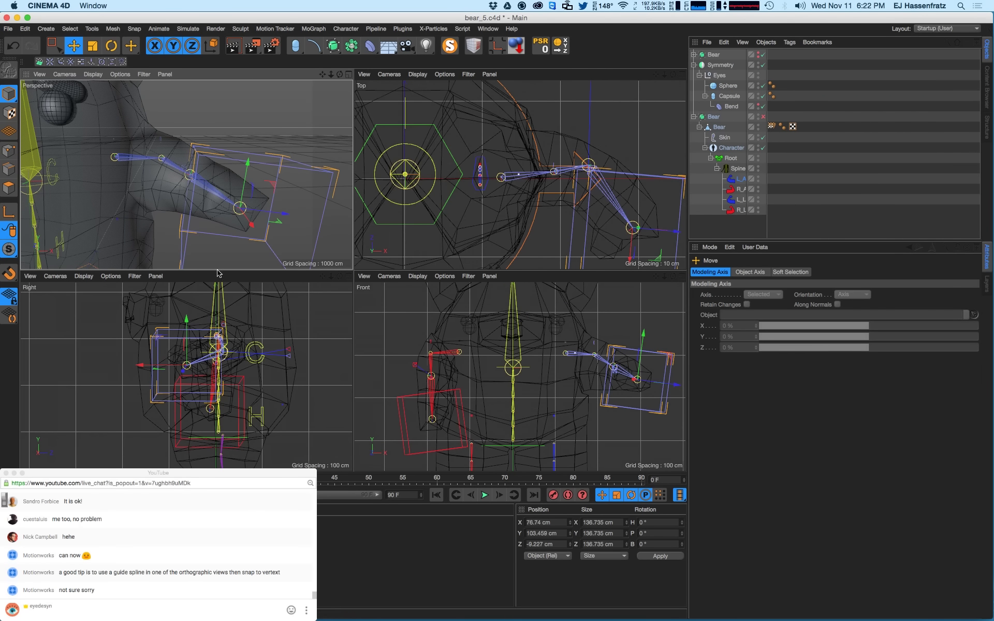
{"action": "scroll", "coordinate": [228, 179], "scroll_direction": "down", "scroll_amount": 10}
{"action": "left_click_drag", "start_coordinate": [190, 206], "coordinate": [186, 190], "text": "alt"}
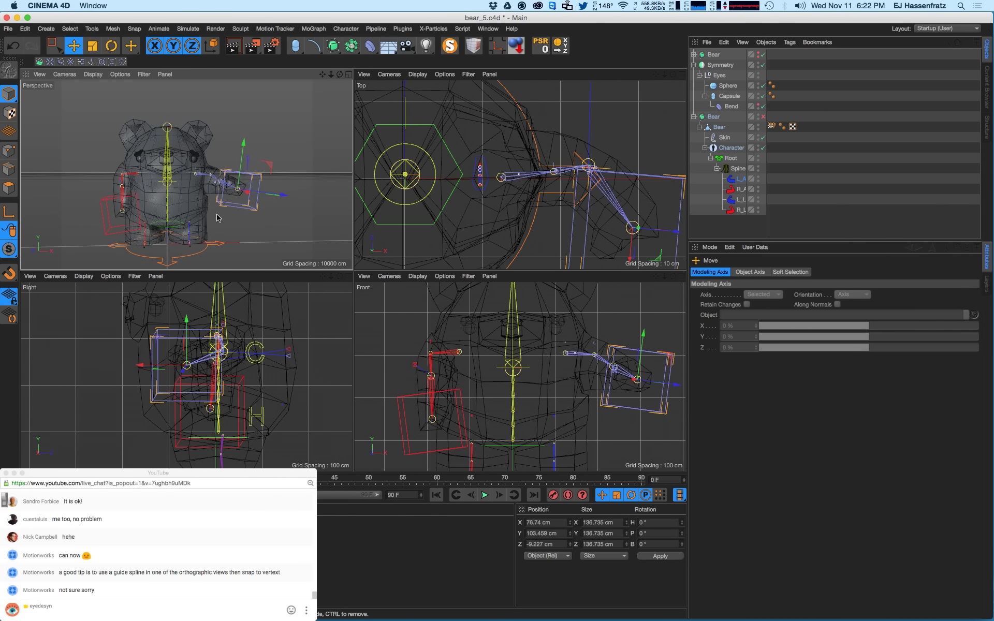
{"action": "key", "text": "q"}
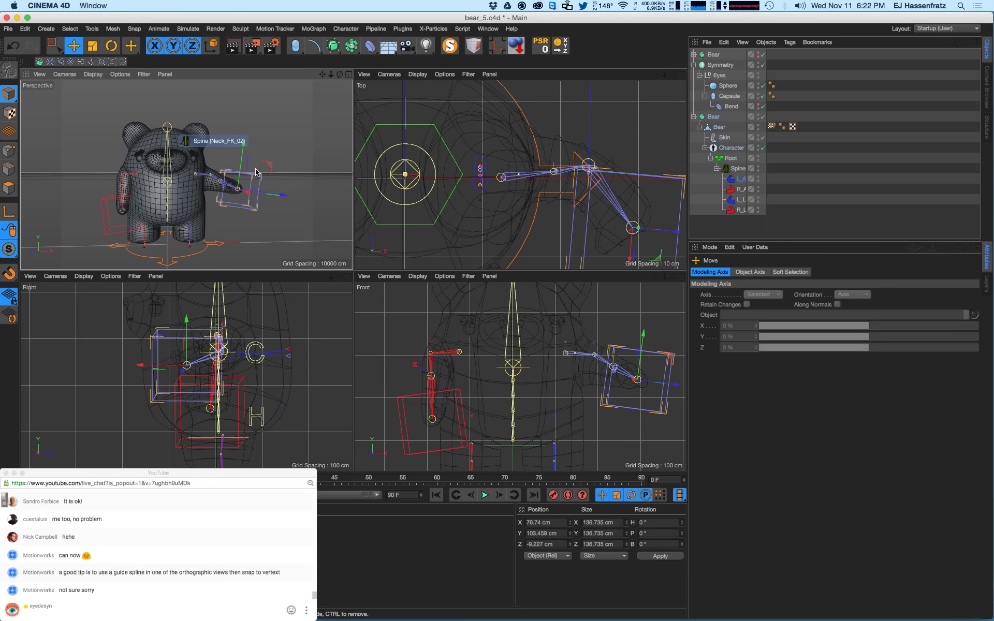
{"action": "left_click", "coordinate": [488, 29]}
{"action": "left_click", "coordinate": [507, 309]}
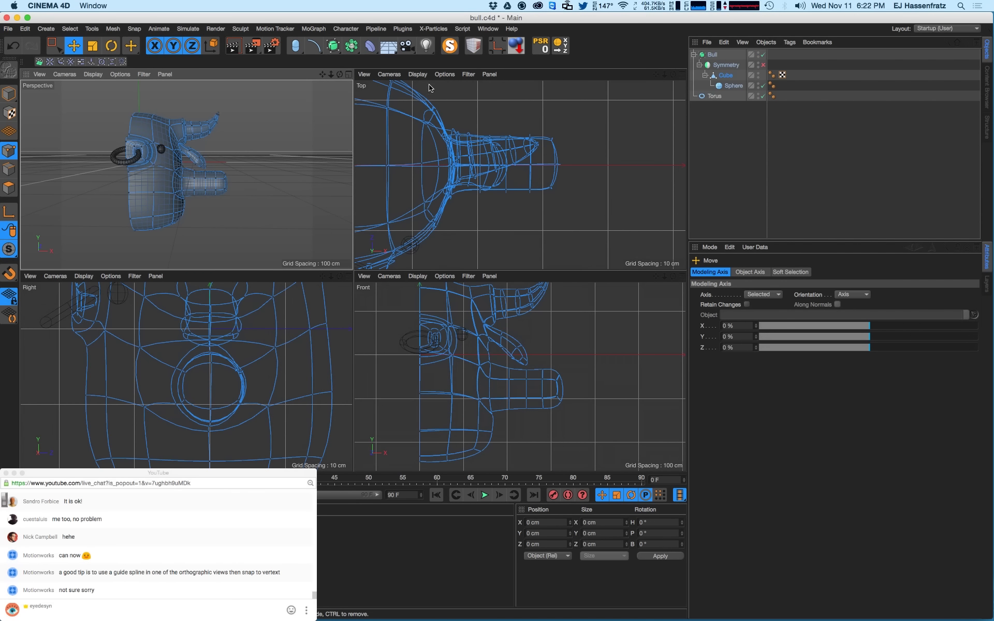
- Re-examine the bear's arm in bear_5.c4d from top and perspective views, then go back to bull.c4d
{"action": "left_click", "coordinate": [488, 29]}
{"action": "left_click", "coordinate": [504, 298]}
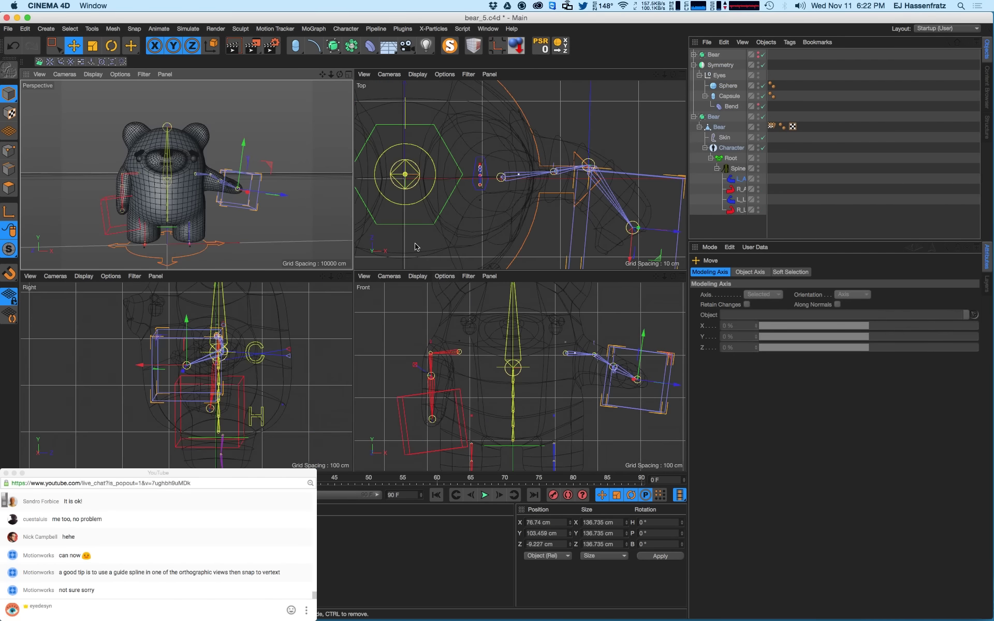
{"action": "middle_click_drag", "start_coordinate": [618, 251], "coordinate": [524, 224], "text": "alt"}
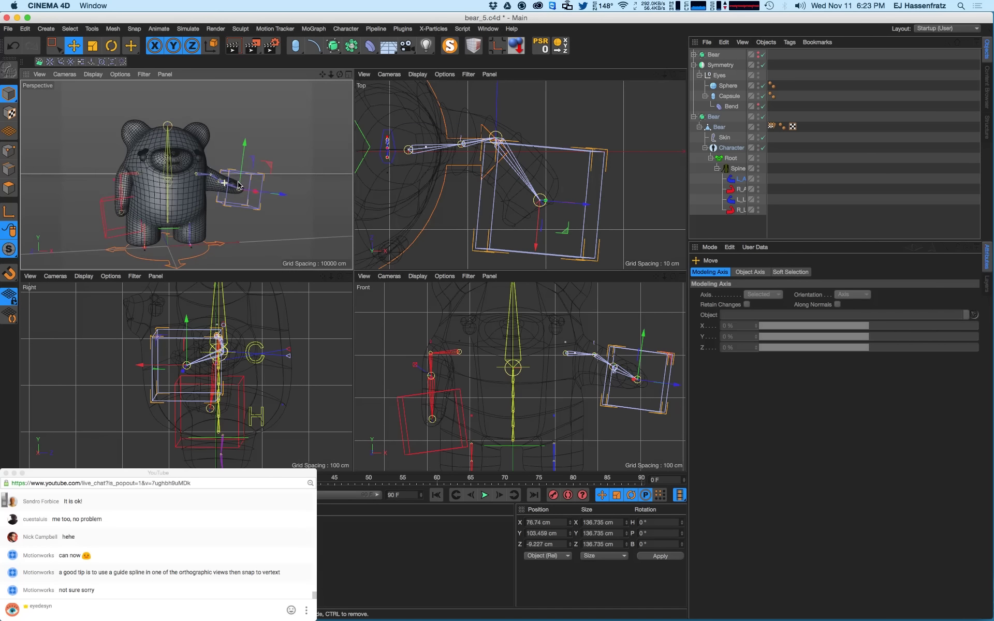
{"action": "left_click_drag", "start_coordinate": [238, 185], "coordinate": [209, 188], "text": "alt"}
{"action": "left_click", "coordinate": [488, 29]}
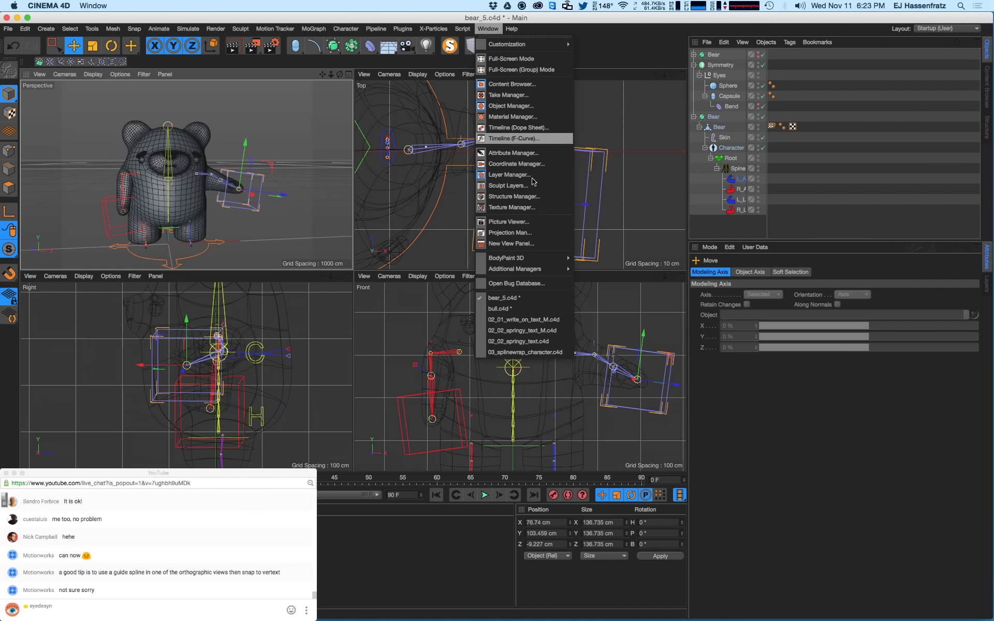
{"action": "left_click", "coordinate": [510, 309]}
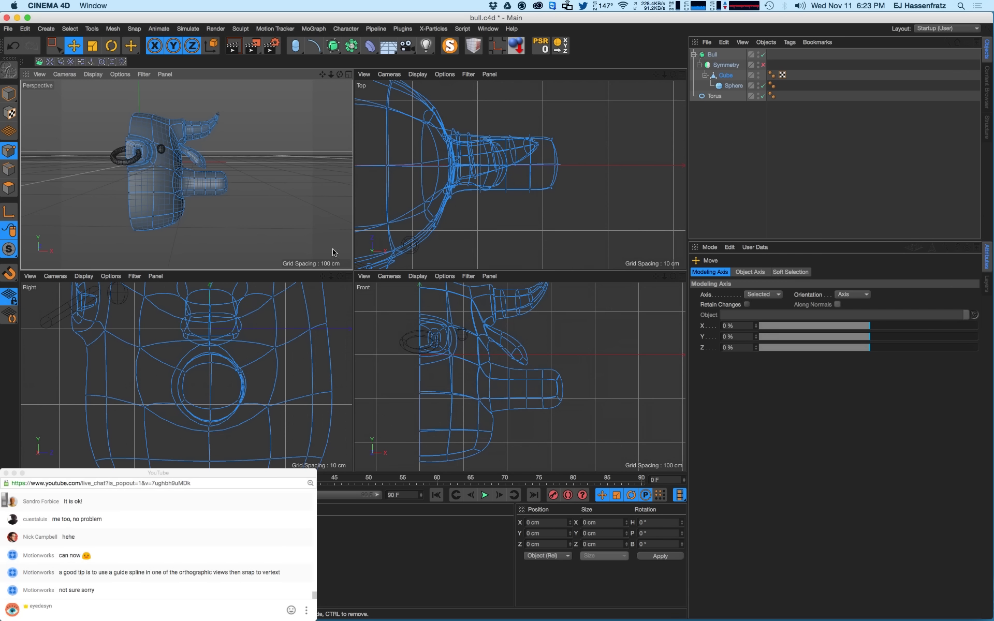
- Orbit to view the arm from the side and abandon an attempted loop cut
{"action": "left_click_drag", "start_coordinate": [226, 186], "coordinate": [272, 182], "text": "alt"}
{"action": "scroll", "coordinate": [237, 184], "scroll_direction": "up", "scroll_amount": 10}
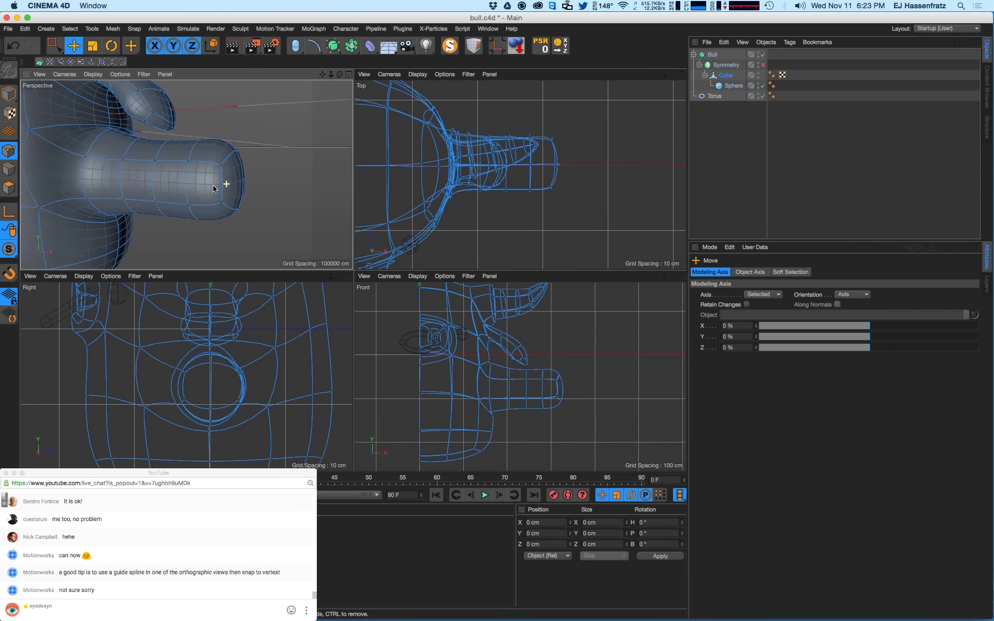
{"action": "left_click_drag", "start_coordinate": [138, 196], "coordinate": [257, 186], "text": "alt"}
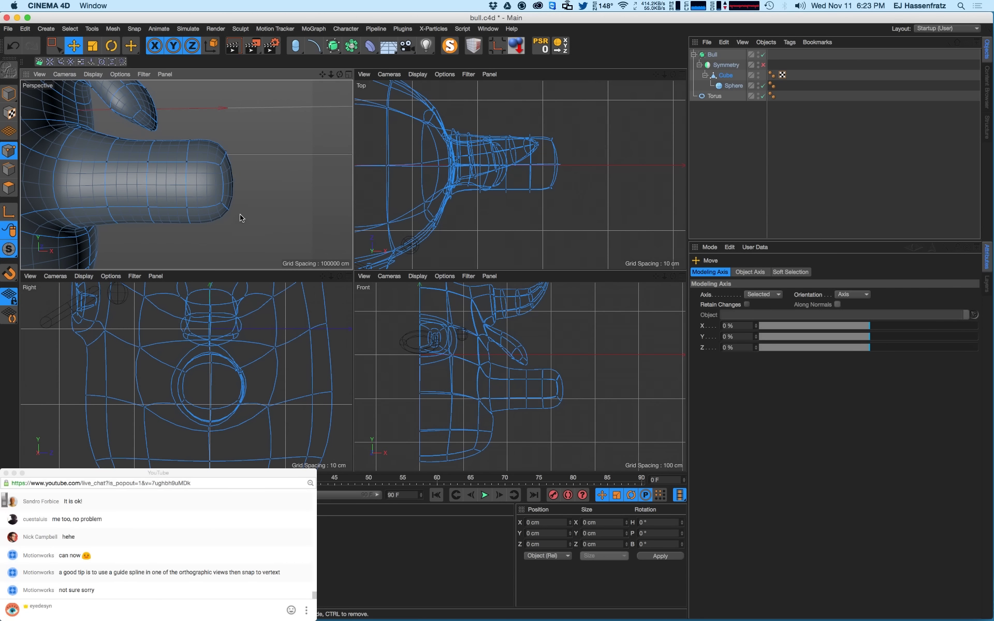
{"action": "key", "text": "k"}
{"action": "key", "text": "l"}
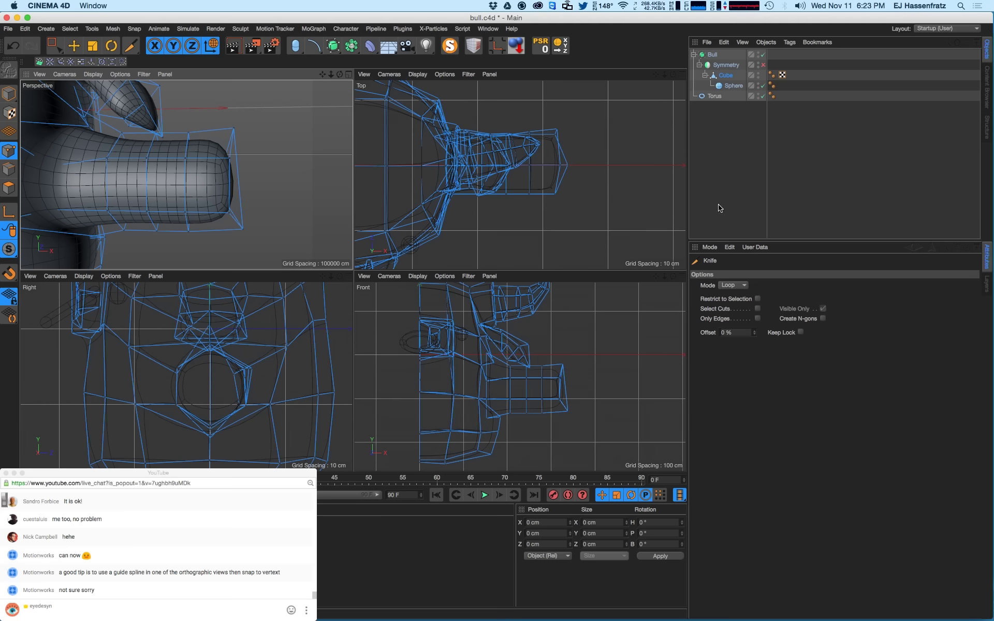
{"action": "left_click", "coordinate": [74, 45]}
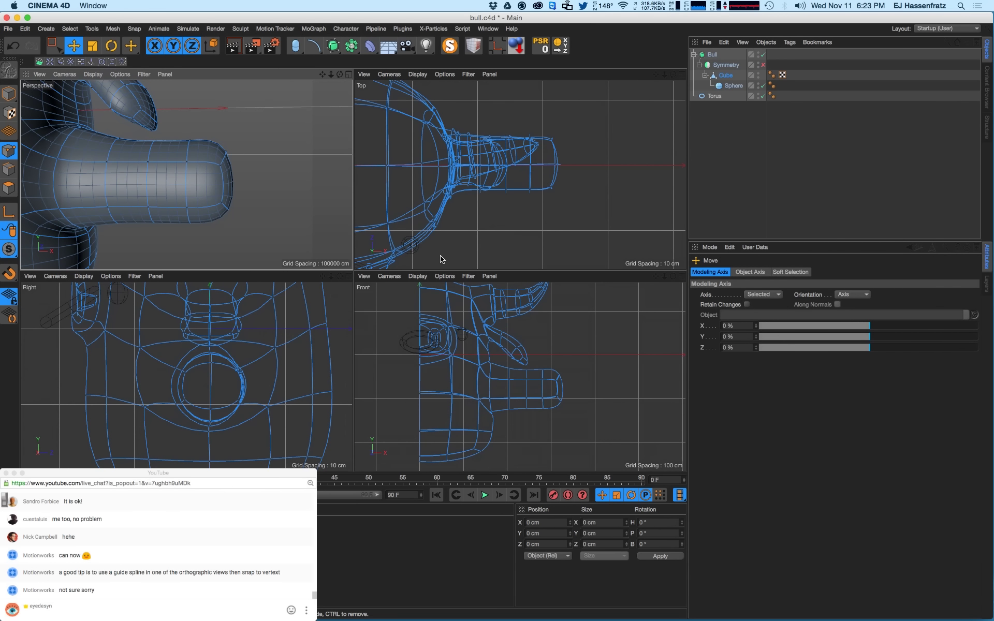
- Turn off the Bull's smoothing and frame the arm in the front and perspective views
{"action": "left_click", "coordinate": [511, 253]}
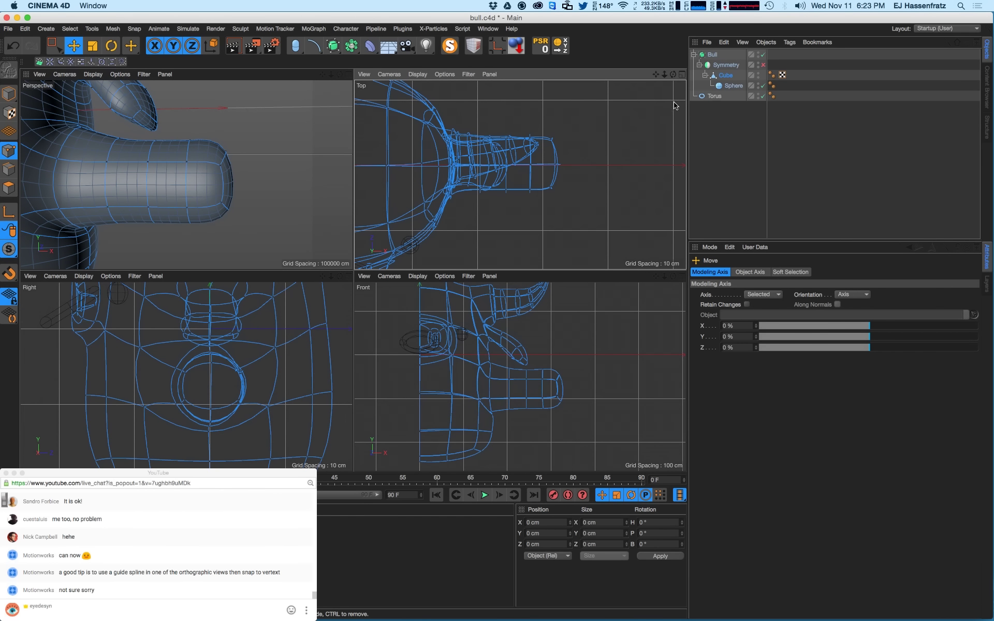
{"action": "left_click", "coordinate": [725, 75]}
{"action": "key", "text": "q"}
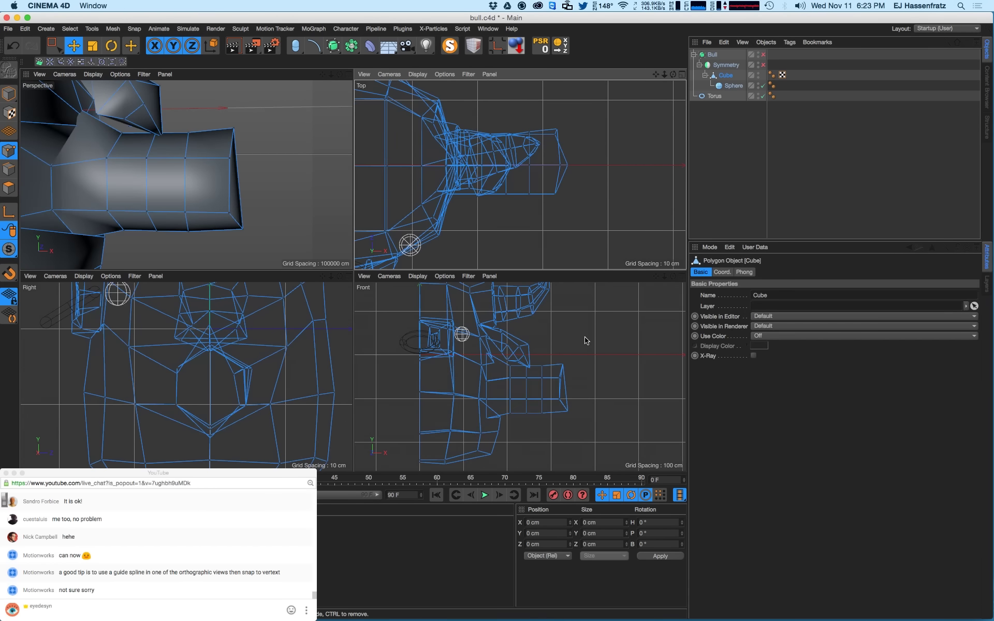
{"action": "right_click_drag", "start_coordinate": [568, 393], "coordinate": [568, 389], "text": "alt"}
{"action": "middle_click_drag", "start_coordinate": [568, 389], "coordinate": [552, 384], "text": "alt"}
{"action": "right_click_drag", "start_coordinate": [529, 388], "coordinate": [515, 393], "text": "alt"}
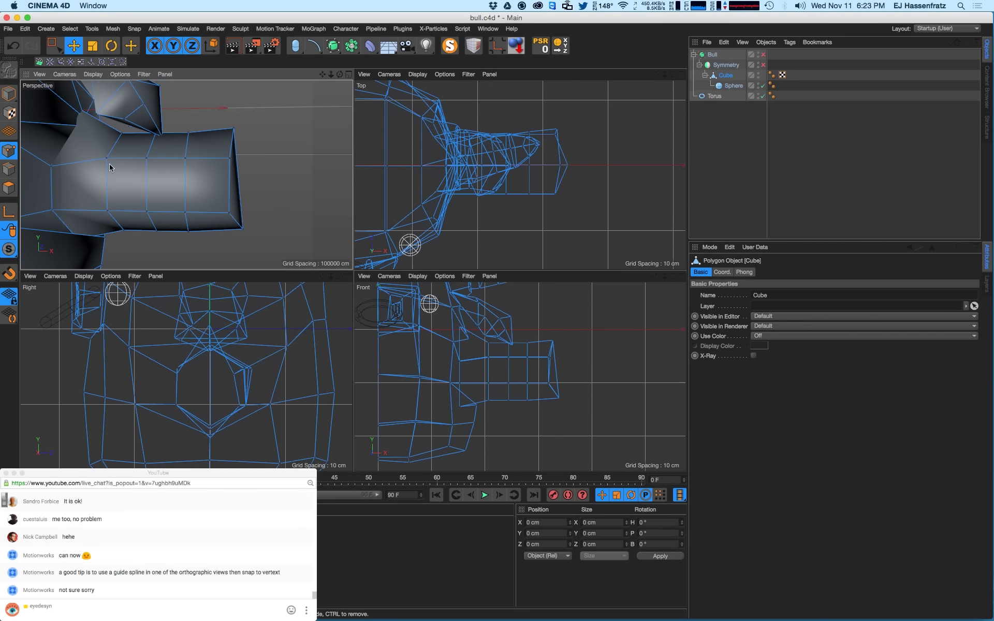
{"action": "left_click_drag", "start_coordinate": [111, 166], "coordinate": [72, 150], "text": "alt"}
{"action": "left_click_drag", "start_coordinate": [151, 160], "coordinate": [169, 166], "text": "alt"}
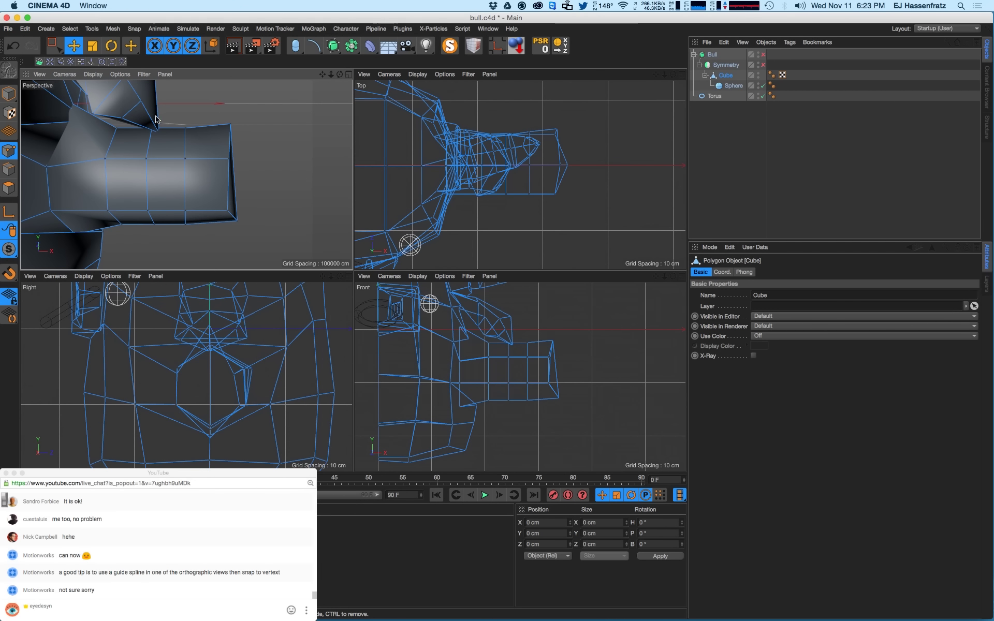
- Flatten the arm-end points to Size X 0, nudge them down, and re-enable smoothing
{"action": "left_click", "coordinate": [54, 46]}
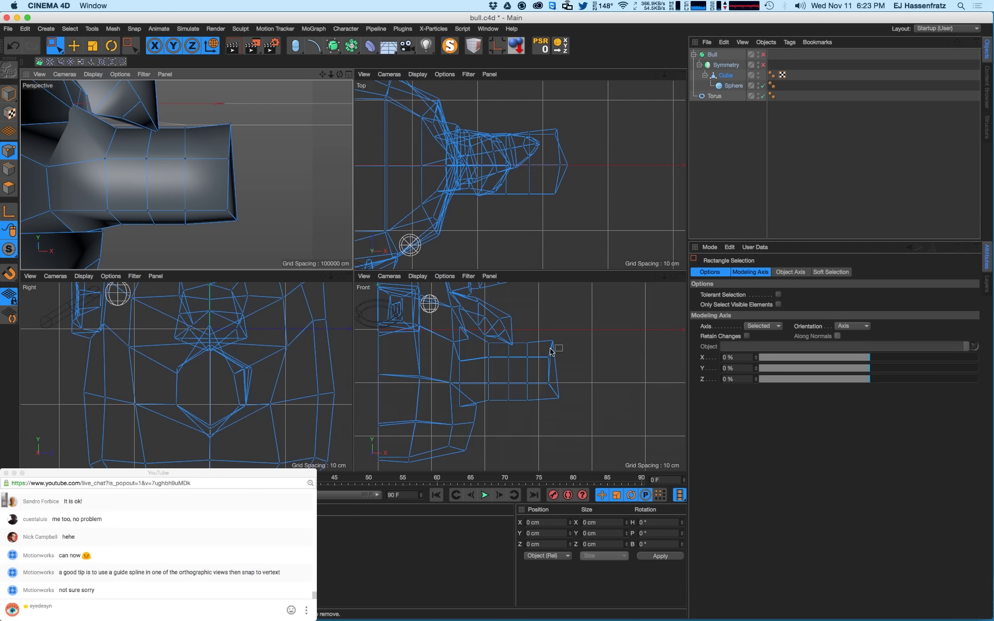
{"action": "left_click_drag", "start_coordinate": [569, 327], "coordinate": [539, 417]}
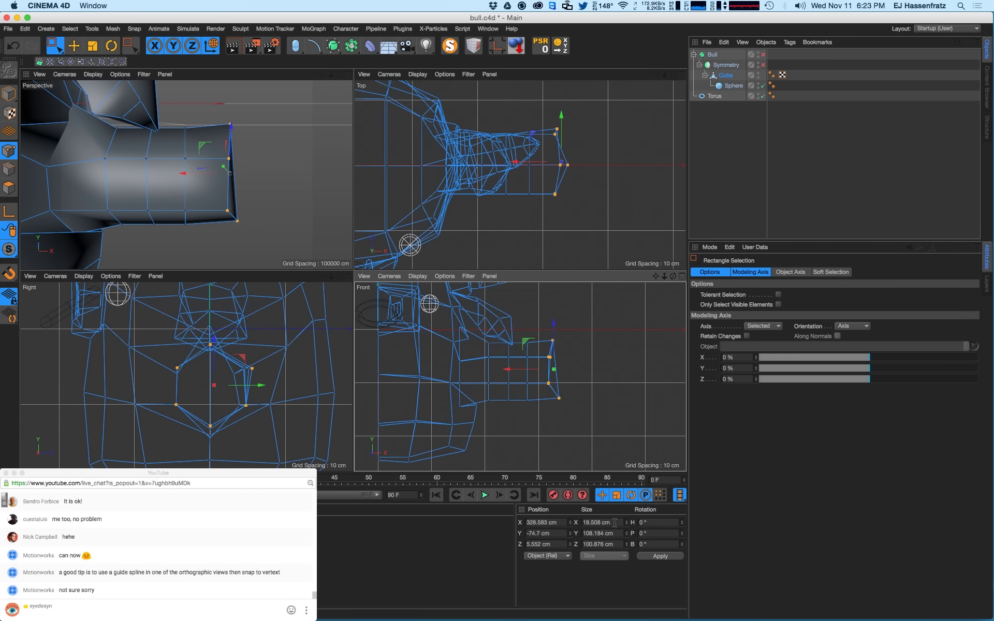
{"action": "left_click", "coordinate": [615, 522]}
{"action": "type", "text": "0"}
{"action": "key", "text": "Return"}
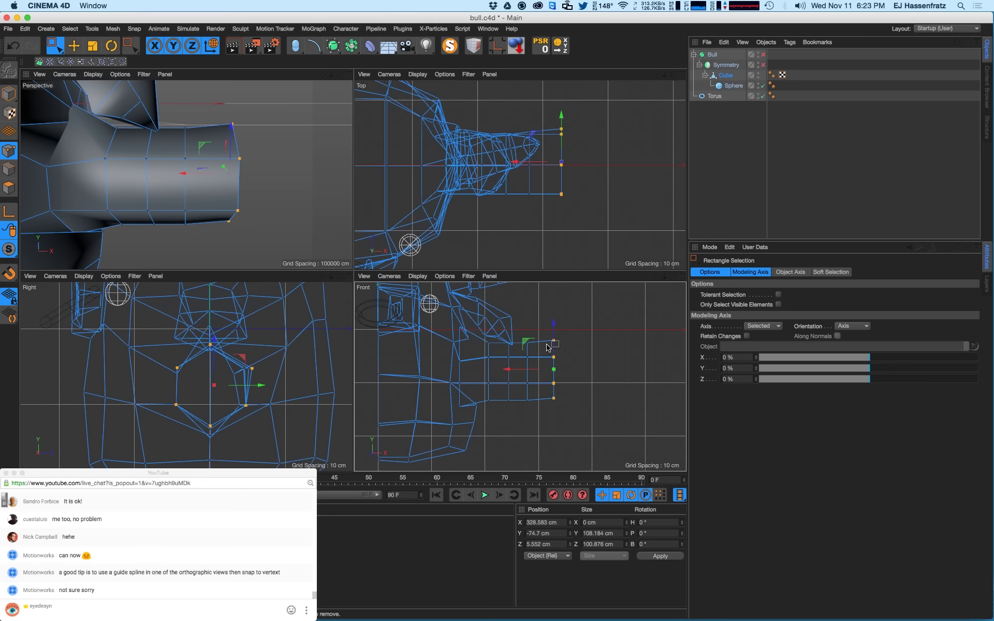
{"action": "left_click_drag", "start_coordinate": [553, 330], "coordinate": [553, 377]}
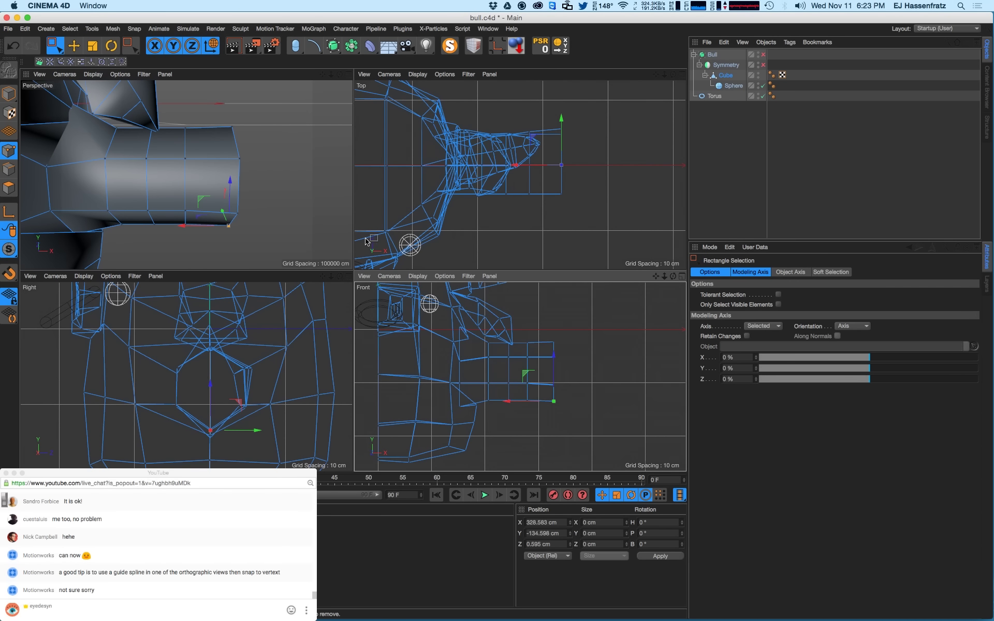
{"action": "key", "text": "q"}
{"action": "left_click_drag", "start_coordinate": [285, 207], "coordinate": [259, 190], "text": "alt"}
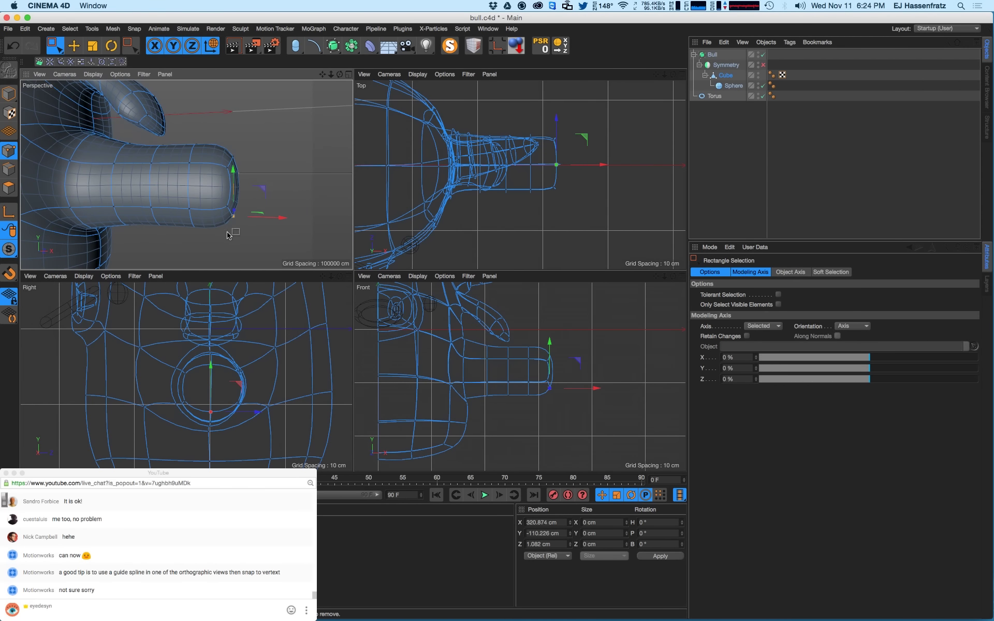
- Nudge a selected arm point slightly up and orbit to inspect the arm and horn
{"action": "left_click_drag", "start_coordinate": [228, 236], "coordinate": [236, 233], "text": "alt"}
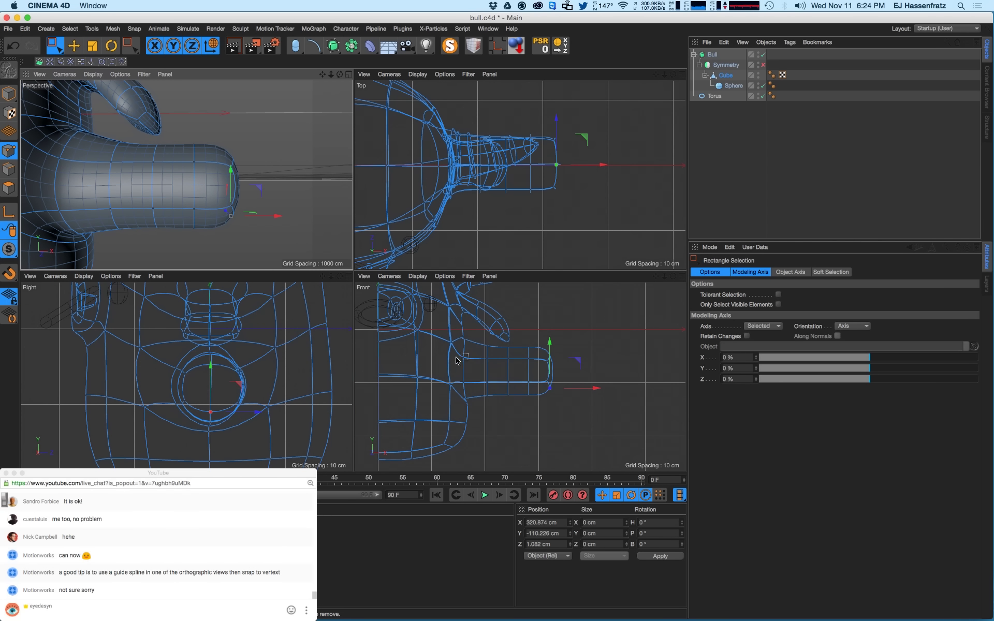
{"action": "left_click_drag", "start_coordinate": [456, 357], "coordinate": [465, 335]}
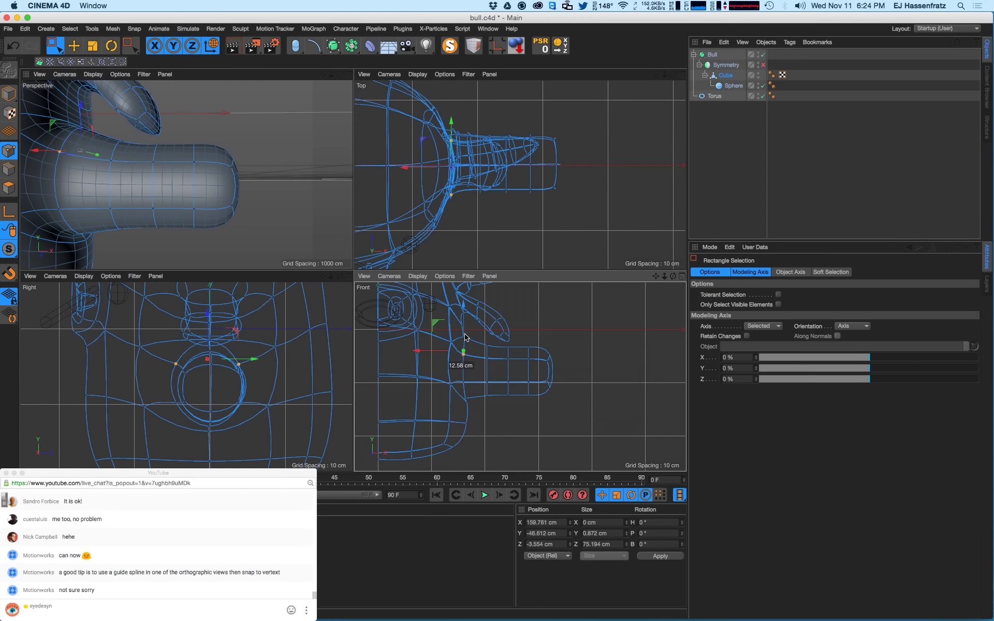
{"action": "mouse_move", "coordinate": [455, 376]}
{"action": "left_mouse_down"}
{"action": "mouse_move", "coordinate": [475, 388]}
{"action": "mouse_move", "coordinate": [465, 369]}
{"action": "mouse_move", "coordinate": [472, 425]}
{"action": "mouse_move", "coordinate": [464, 396]}
{"action": "left_mouse_up"}
{"action": "scroll", "coordinate": [472, 395], "scroll_direction": "up", "scroll_amount": 2}
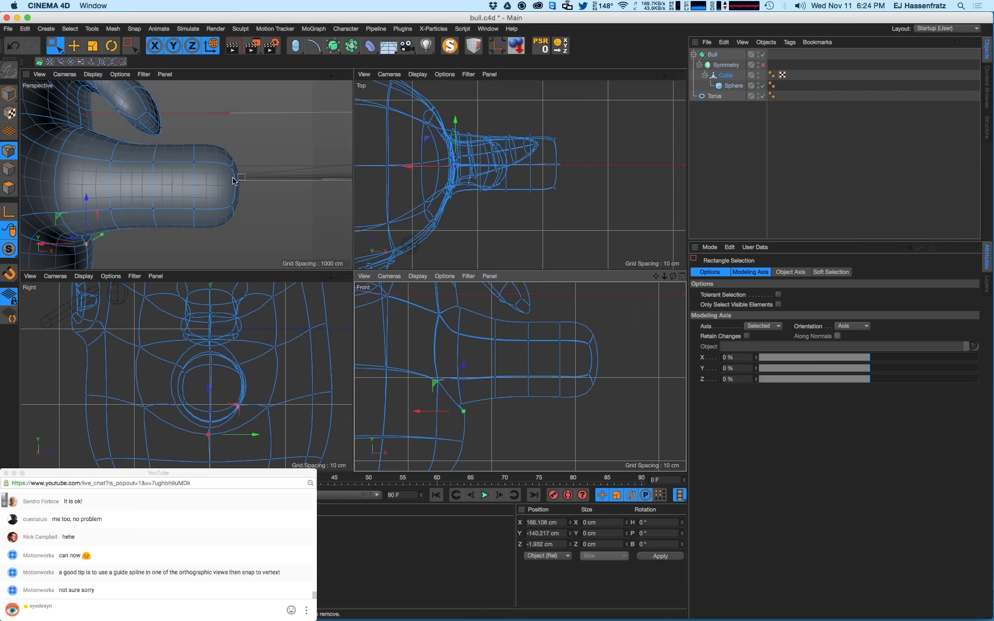
{"action": "left_click_drag", "start_coordinate": [234, 180], "coordinate": [210, 169], "text": "alt"}
{"action": "mouse_move", "coordinate": [206, 232]}
{"action": "left_mouse_down", "text": "alt"}
{"action": "mouse_move", "coordinate": [215, 203]}
{"action": "mouse_move", "coordinate": [219, 220]}
{"action": "left_mouse_up", "text": "alt"}
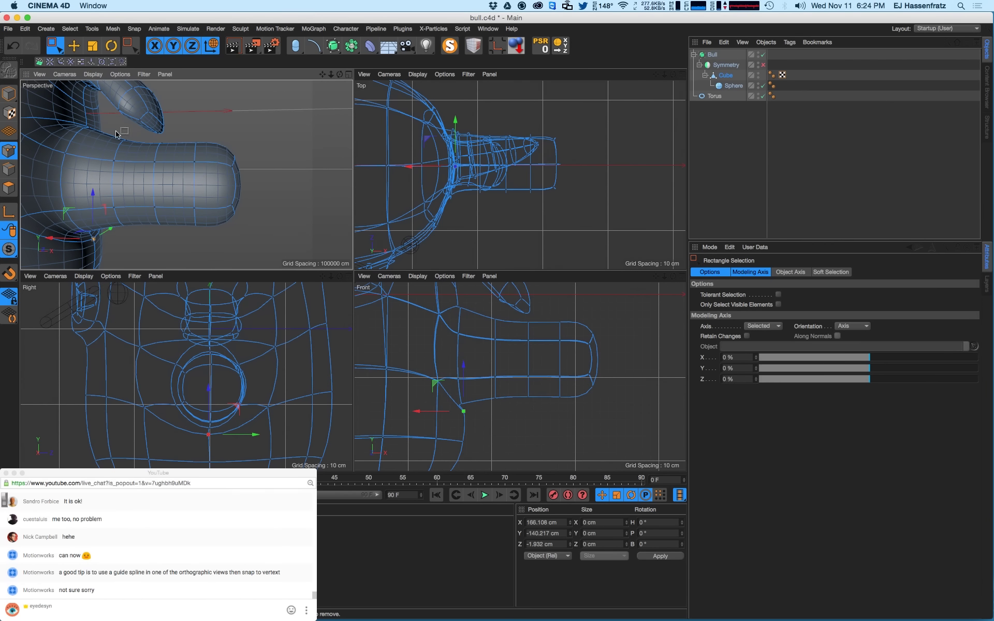
- In the Front view, shift the arm's tip and middle point loops left toward the body
{"action": "left_click", "coordinate": [597, 357]}
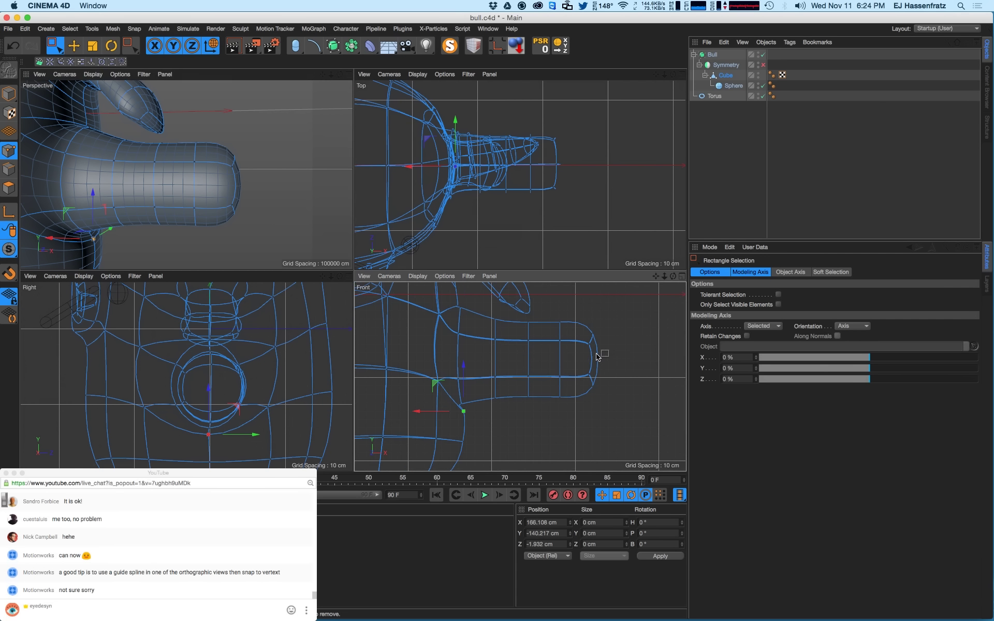
{"action": "scroll", "coordinate": [597, 357], "scroll_direction": "right", "scroll_amount": 2}
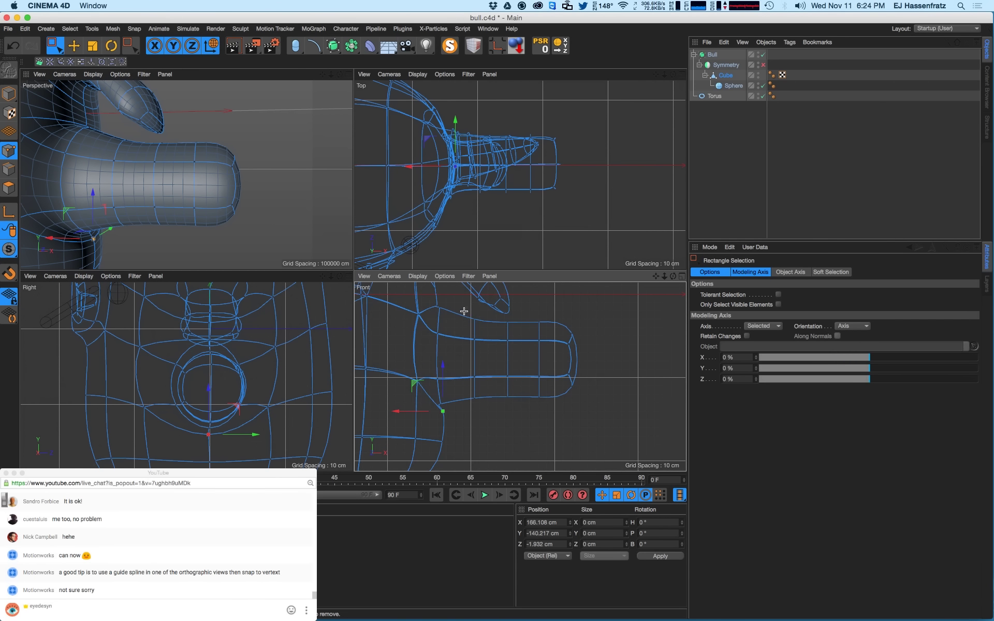
{"action": "left_click_drag", "start_coordinate": [463, 311], "coordinate": [493, 415]}
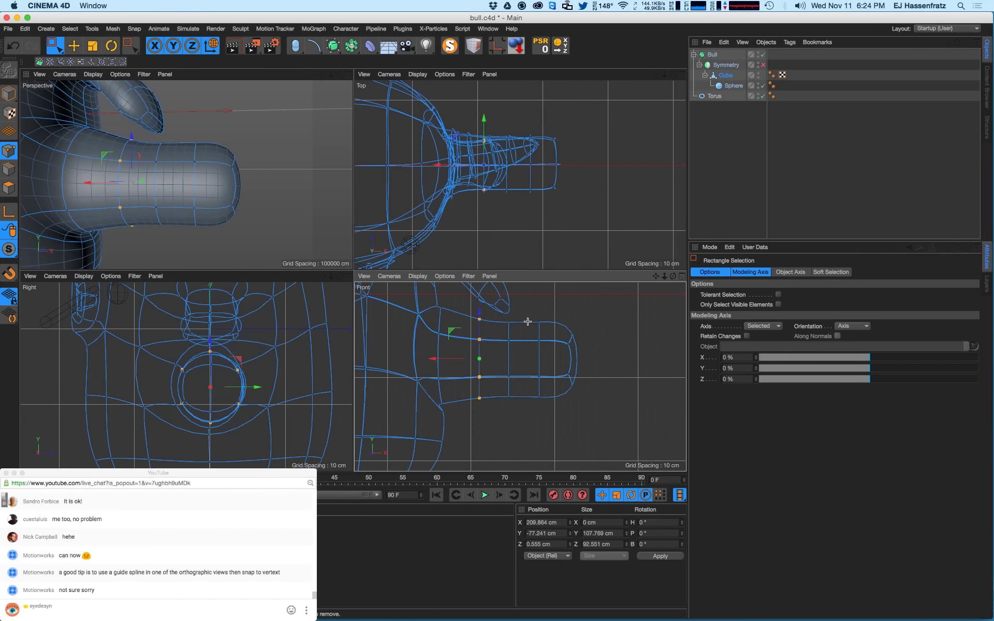
{"action": "left_click_drag", "start_coordinate": [527, 321], "coordinate": [552, 416]}
{"action": "left_click_drag", "start_coordinate": [499, 362], "coordinate": [486, 363]}
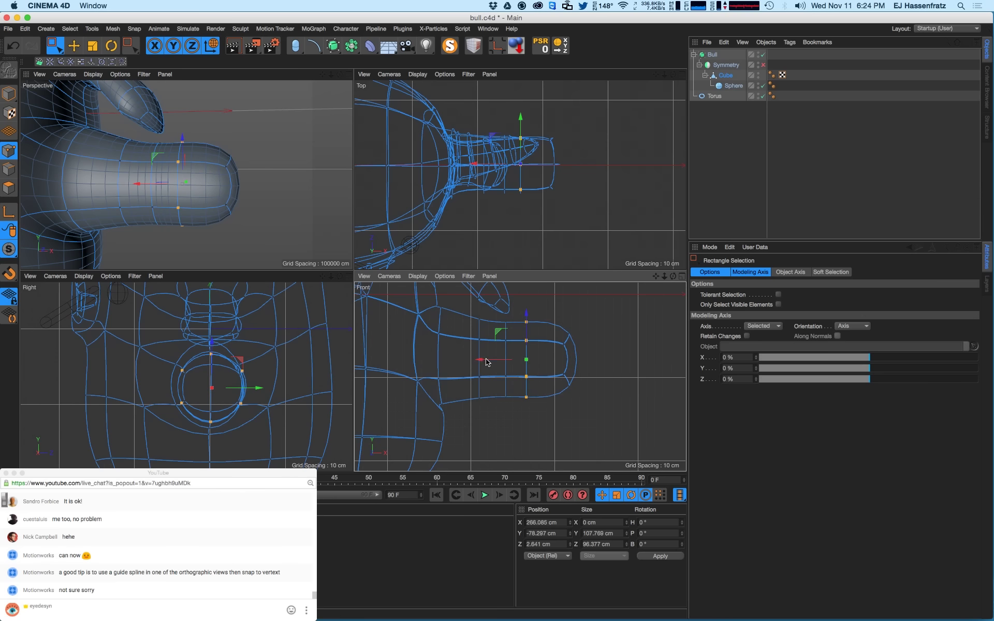
{"action": "left_click_drag", "start_coordinate": [497, 316], "coordinate": [520, 409]}
{"action": "left_click_drag", "start_coordinate": [489, 361], "coordinate": [475, 361]}
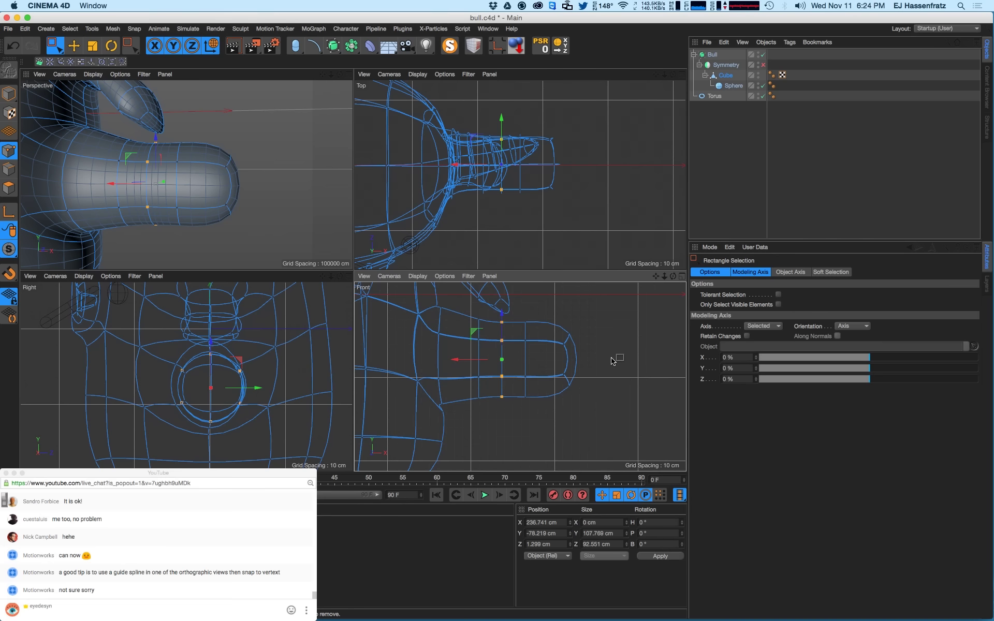
- Set the Knife (M~K) to Line mode and cut vertically across the leg's end in the Front view
{"action": "key", "text": "m"}
{"action": "key", "text": "k"}
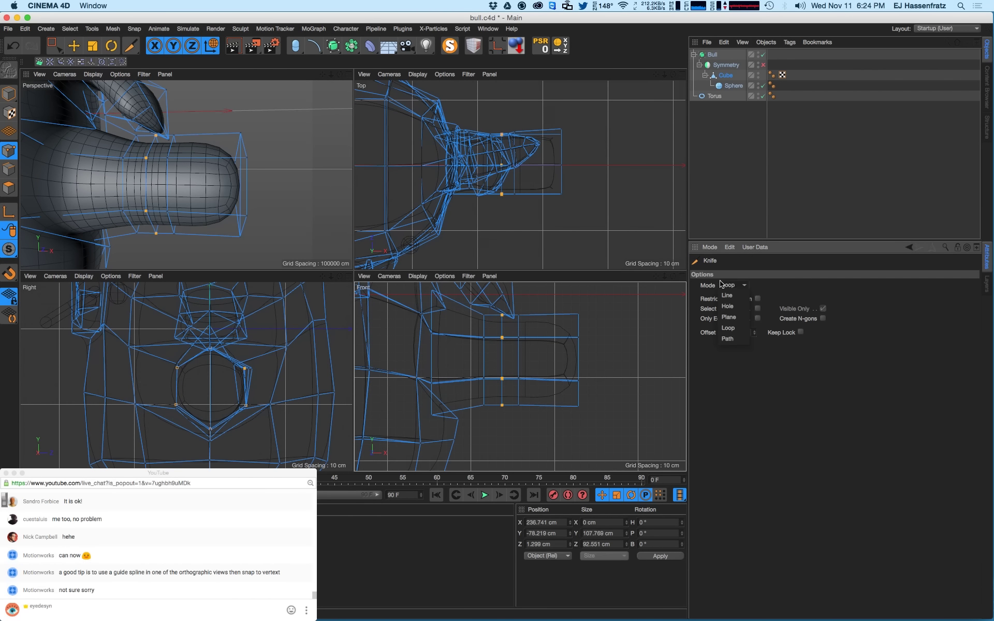
{"action": "left_click", "coordinate": [731, 286]}
{"action": "left_click", "coordinate": [730, 288]}
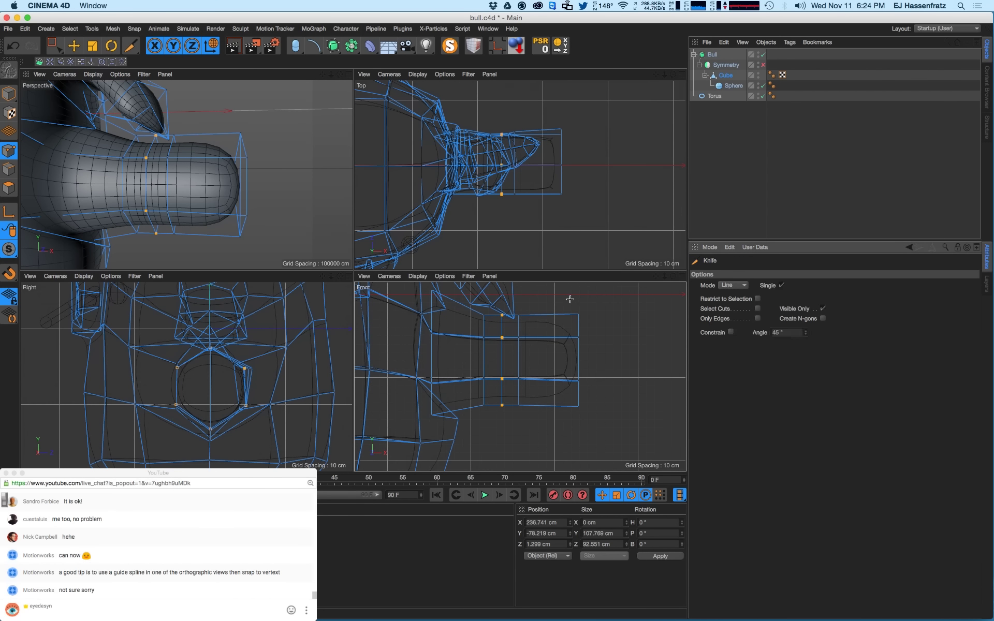
{"action": "middle_click_drag", "start_coordinate": [584, 331], "coordinate": [554, 326], "text": "alt"}
{"action": "right_click_drag", "start_coordinate": [555, 327], "coordinate": [575, 324], "text": "alt"}
{"action": "middle_click_drag", "start_coordinate": [575, 324], "coordinate": [576, 338], "text": "alt"}
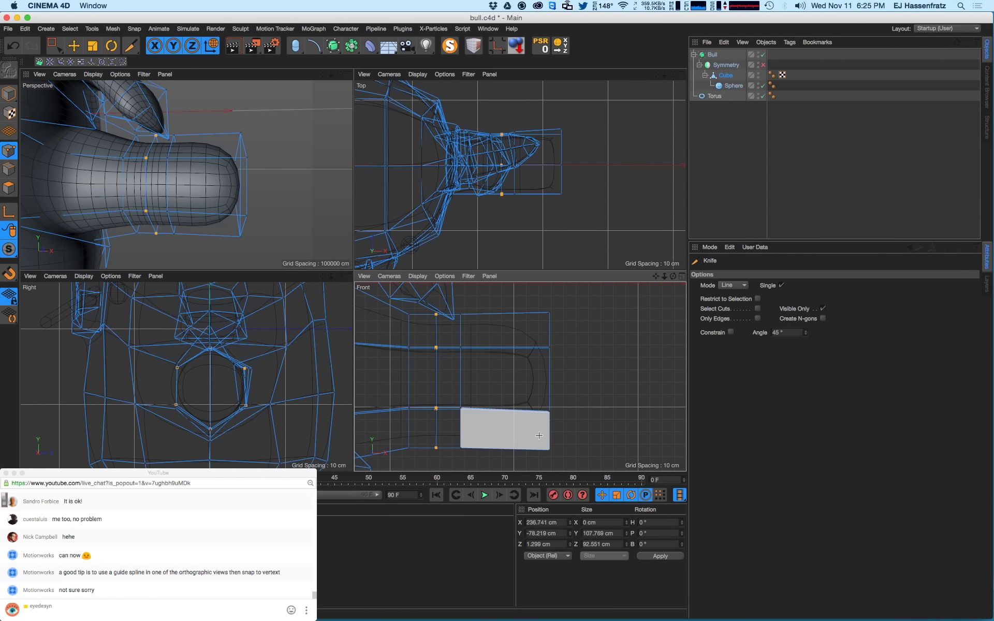
{"action": "left_click", "coordinate": [542, 302]}
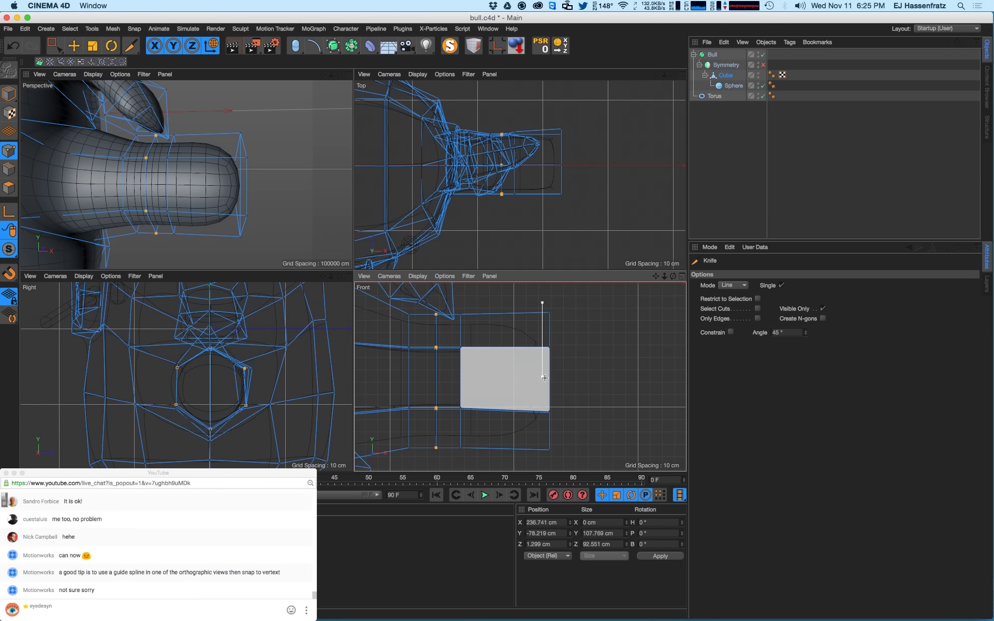
{"action": "left_click", "coordinate": [532, 460], "text": "shift"}
{"action": "left_click_drag", "start_coordinate": [526, 478], "coordinate": [525, 482], "text": "shift"}
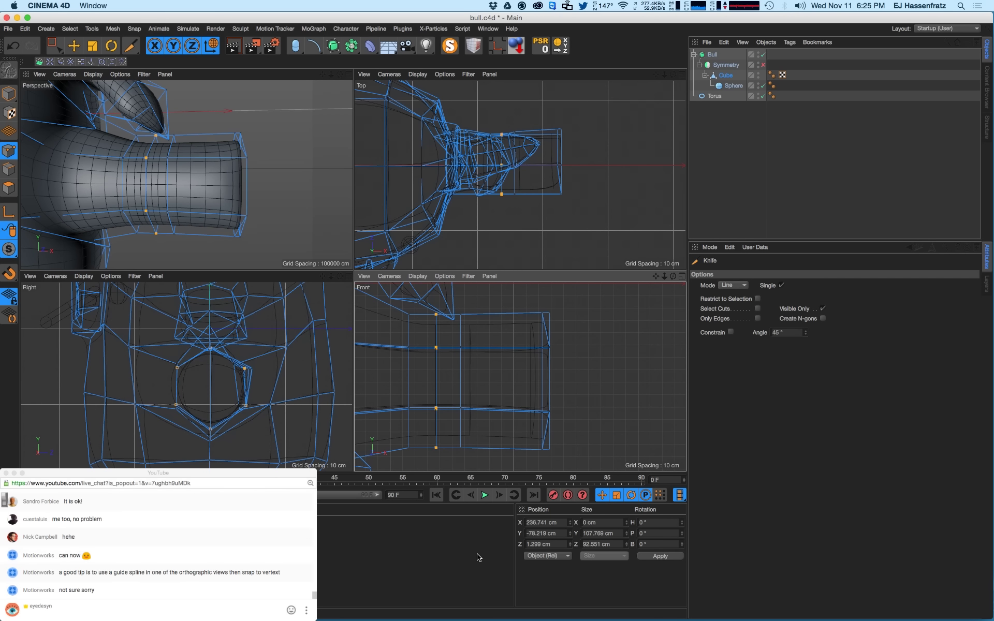
{"action": "left_click_drag", "start_coordinate": [265, 223], "coordinate": [295, 227], "text": "alt"}
- Undo the partial cuts, turn off Visible Only, and recut a full loop around the leg's end
{"action": "key", "text": "super+z"}
{"action": "left_click", "coordinate": [547, 312]}
{"action": "left_click", "coordinate": [461, 313]}
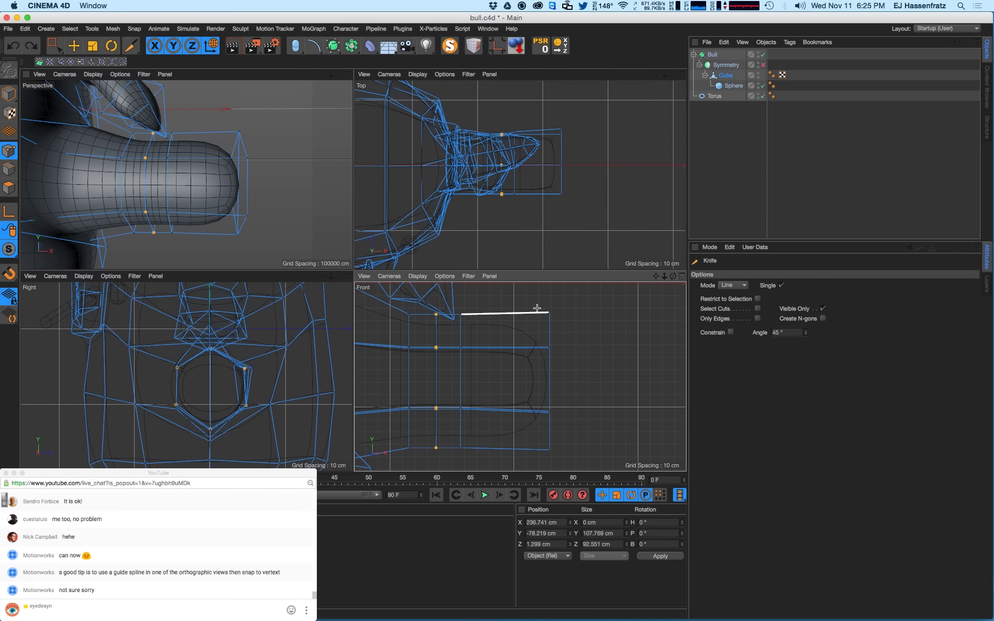
{"action": "left_click_drag", "start_coordinate": [535, 306], "coordinate": [536, 457], "text": "shift"}
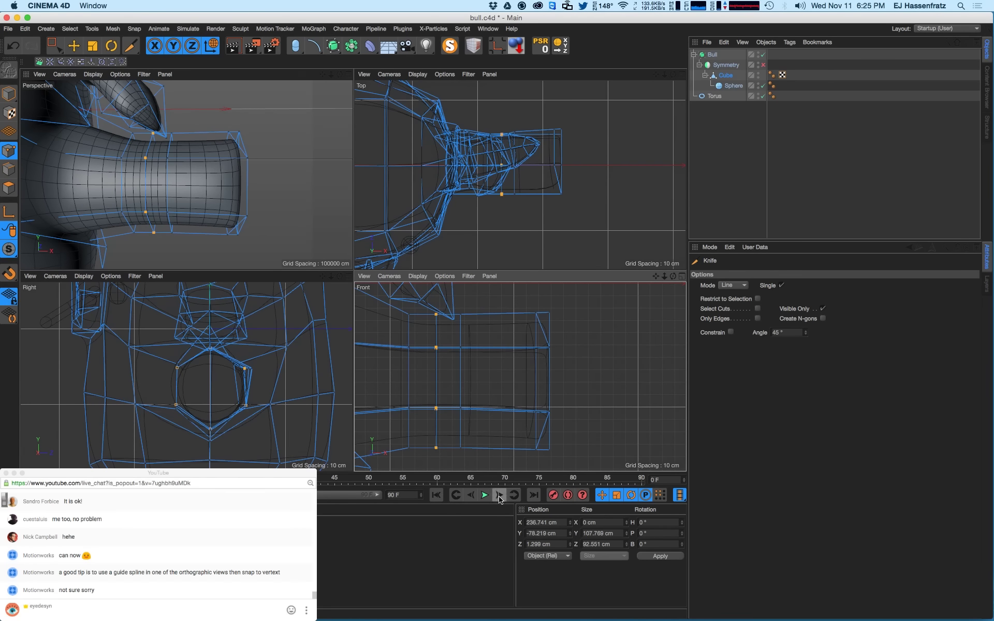
{"action": "mouse_move", "coordinate": [239, 187]}
{"action": "left_mouse_down", "text": "alt"}
{"action": "mouse_move", "coordinate": [259, 181]}
{"action": "mouse_move", "coordinate": [227, 189]}
{"action": "mouse_move", "coordinate": [246, 185]}
{"action": "mouse_move", "coordinate": [228, 178]}
{"action": "left_mouse_up", "text": "alt"}
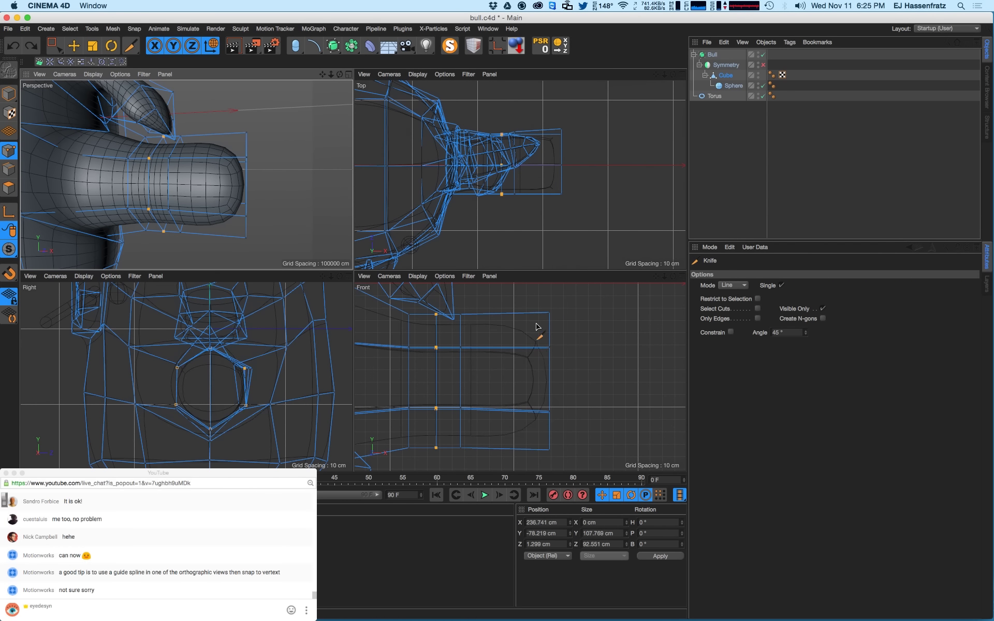
{"action": "left_click_drag", "start_coordinate": [526, 293], "coordinate": [531, 498]}
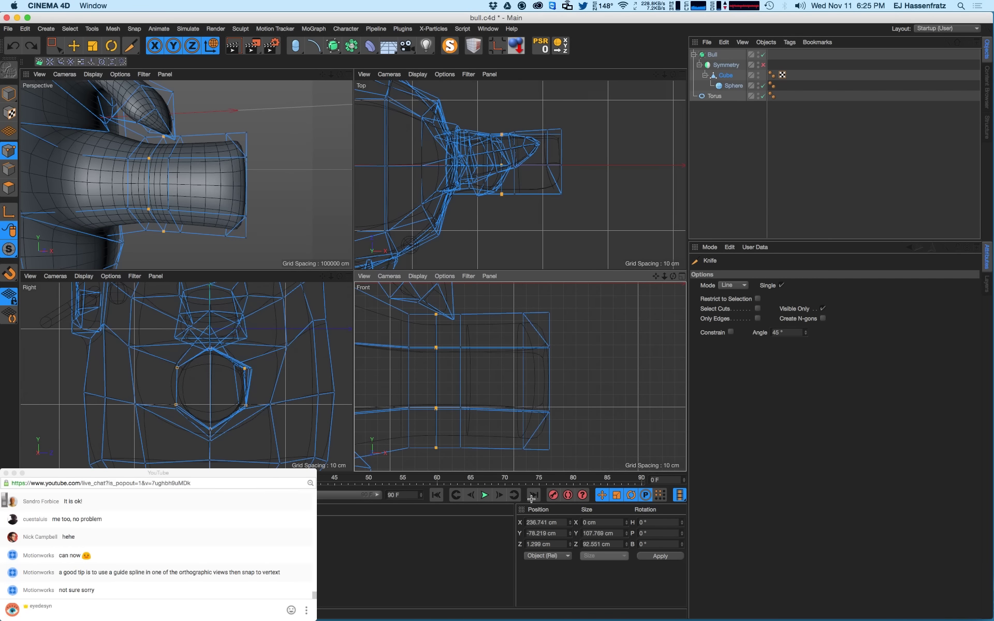
{"action": "key", "text": "super+z"}
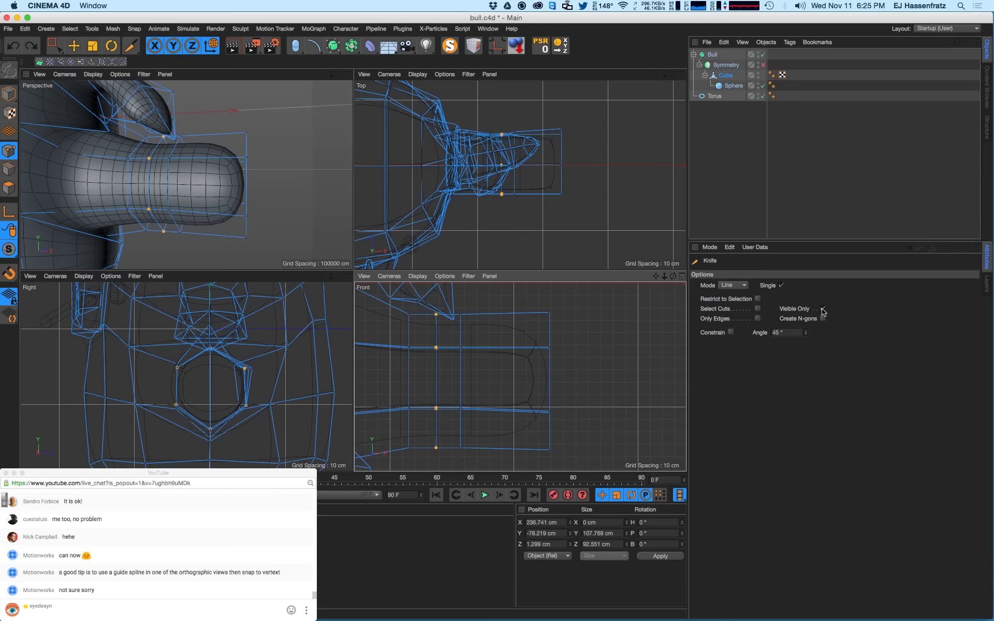
{"action": "left_click", "coordinate": [822, 309]}
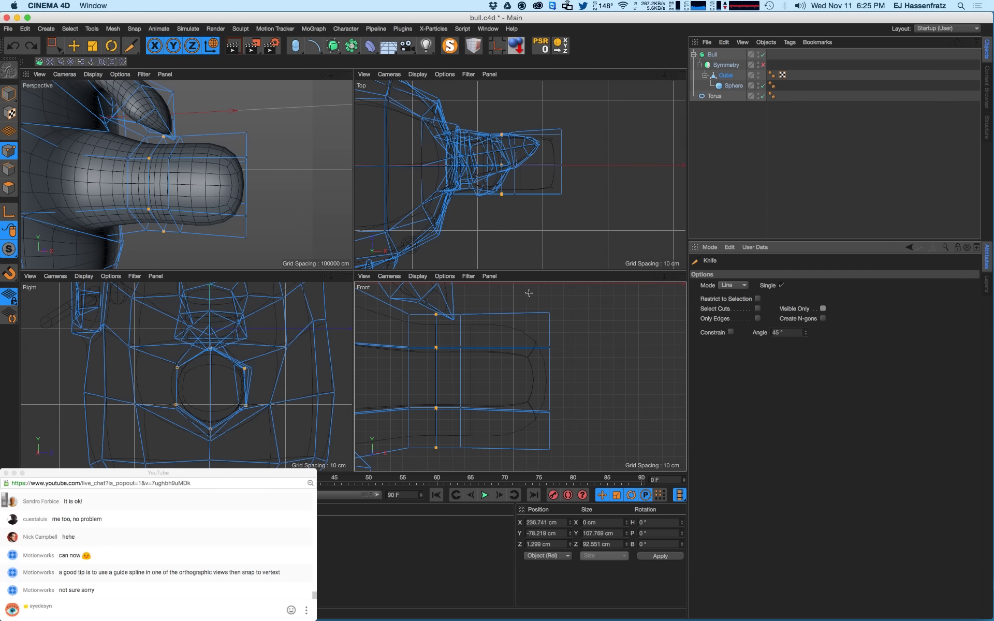
{"action": "left_click_drag", "start_coordinate": [529, 292], "coordinate": [530, 467]}
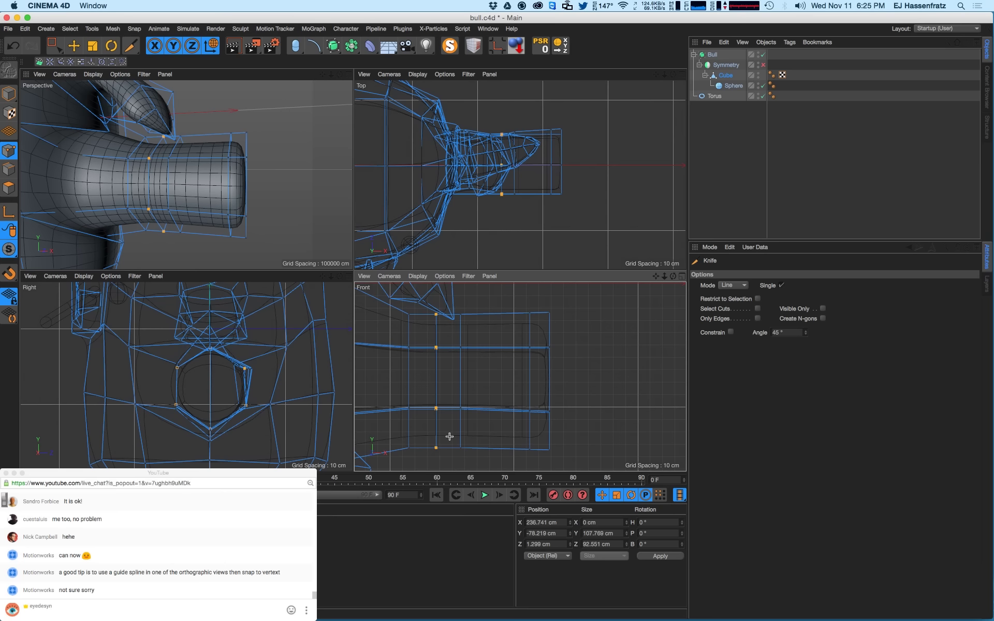
{"action": "left_click_drag", "start_coordinate": [233, 217], "coordinate": [191, 223], "text": "alt"}
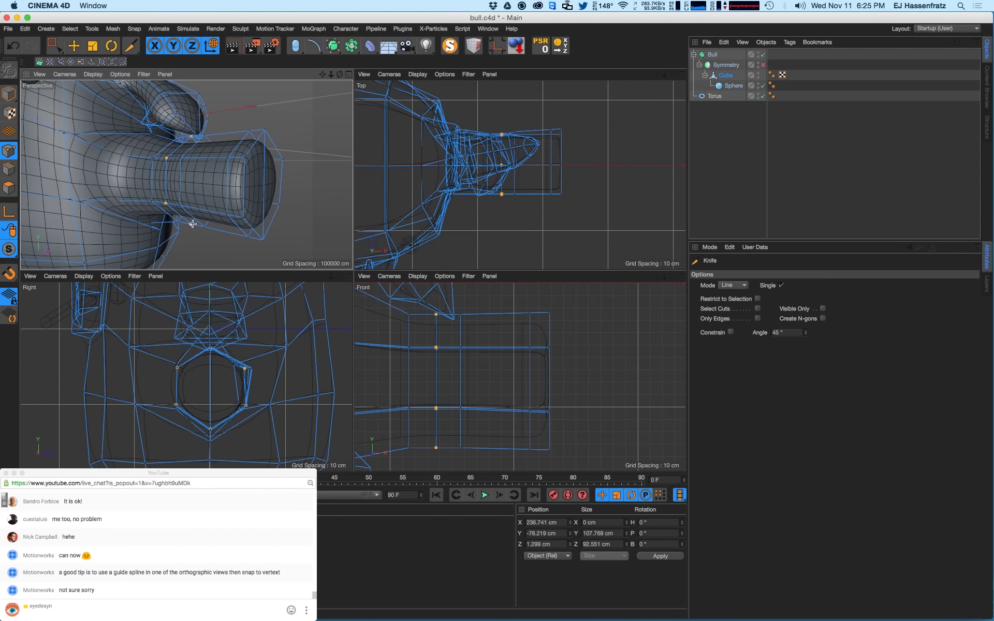
- Select the new edge loop near the leg's end with Loop Selection (U~L)
{"action": "key", "text": "u"}
{"action": "key", "text": "l"}
{"action": "left_click", "coordinate": [234, 190]}
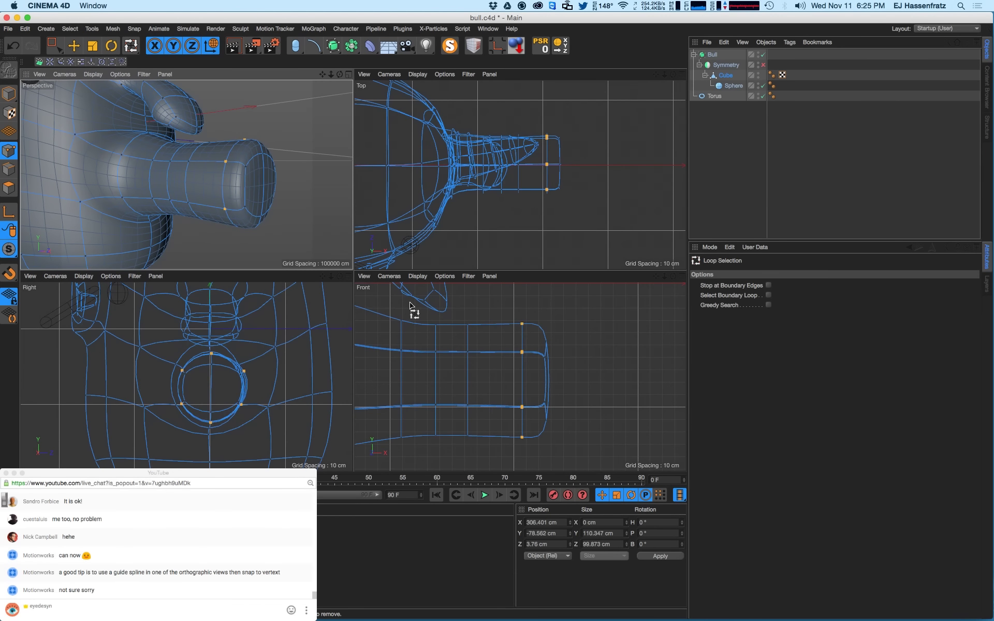
{"action": "key", "text": "e"}
{"action": "left_click", "coordinate": [8, 169]}
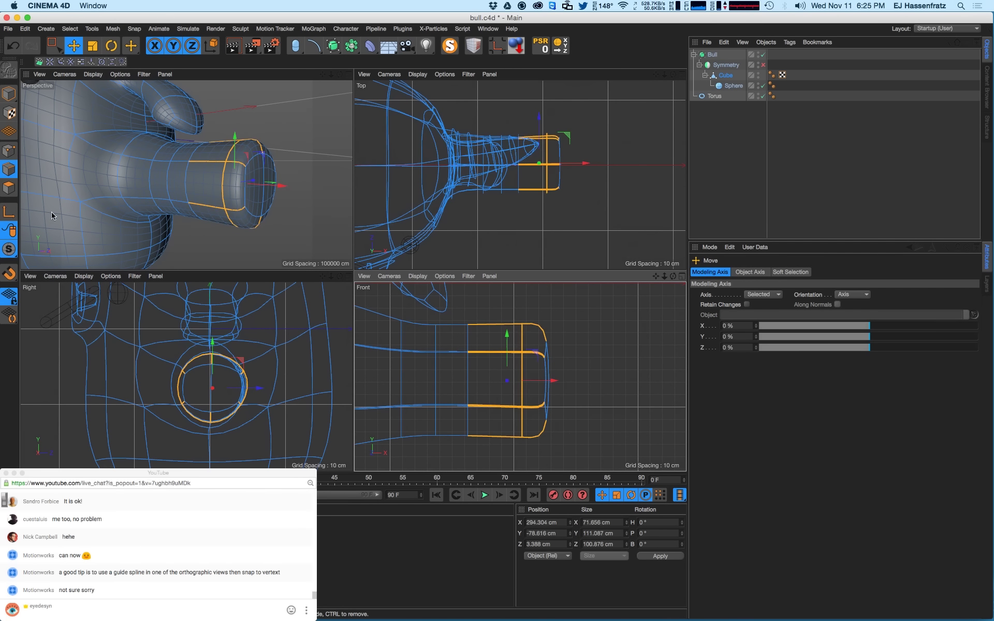
{"action": "key", "text": "u"}
{"action": "key", "text": "l"}
{"action": "left_click", "coordinate": [225, 188]}
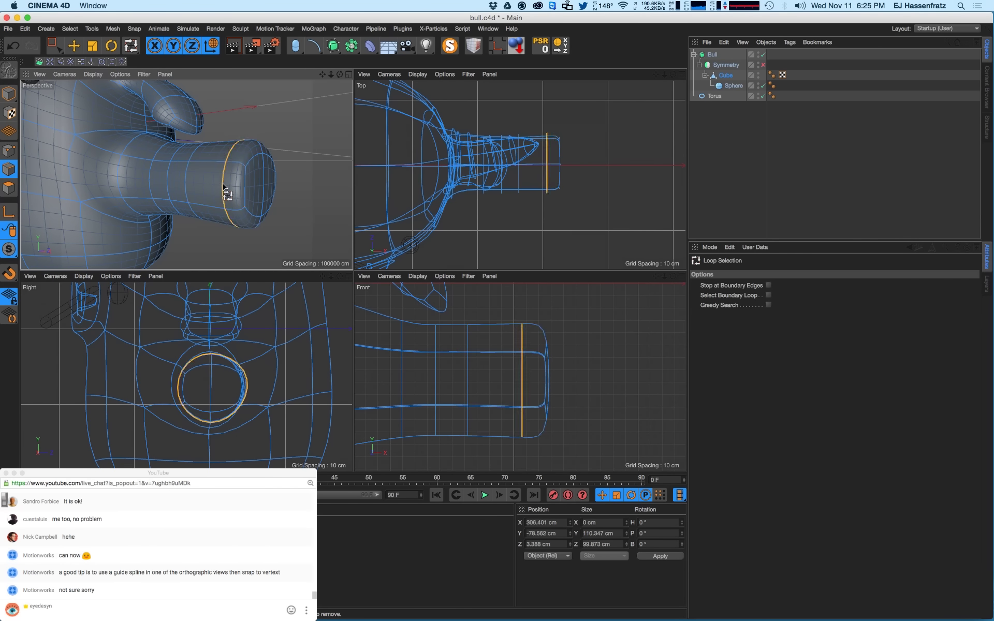
{"action": "left_click", "coordinate": [542, 378]}
- Slide the loop along X partway toward the leg's tip
{"action": "key", "text": "e"}
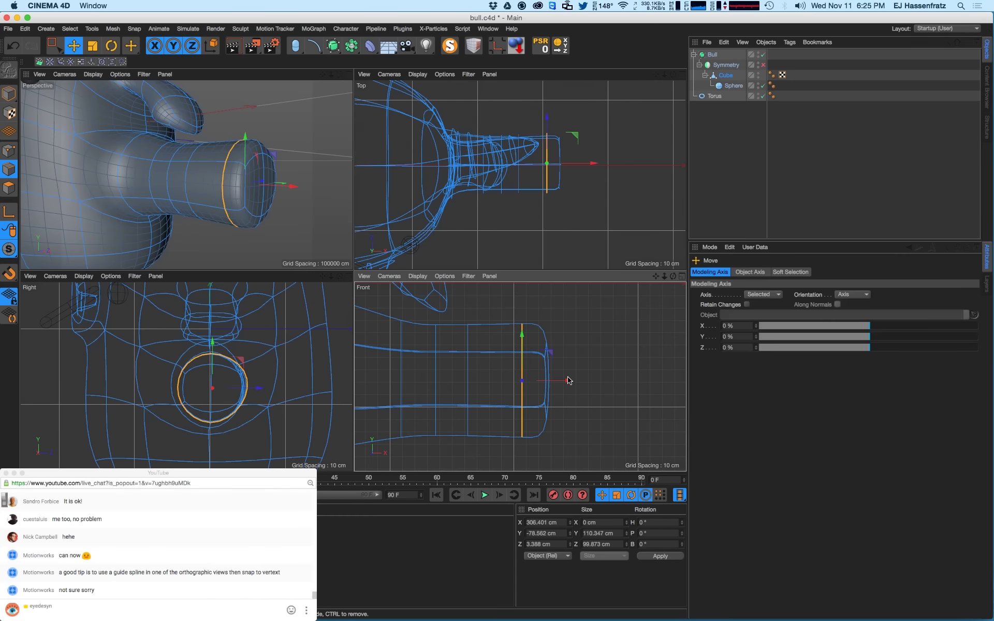
{"action": "left_click_drag", "start_coordinate": [568, 381], "coordinate": [586, 383]}
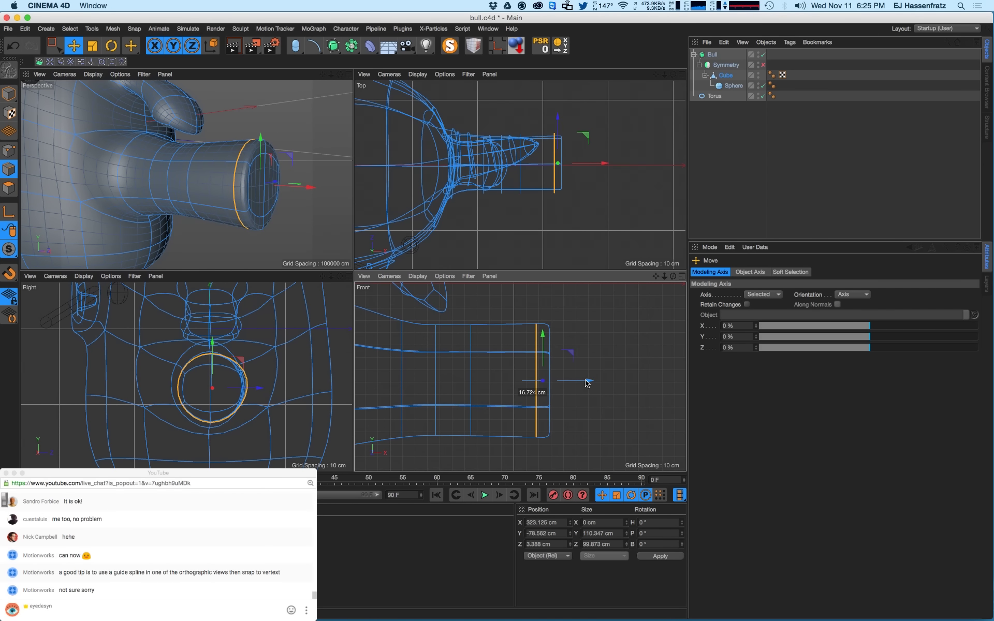
{"action": "left_click_drag", "start_coordinate": [586, 383], "coordinate": [570, 391]}
{"action": "left_click_drag", "start_coordinate": [273, 191], "coordinate": [213, 196], "text": "alt"}
{"action": "left_click", "coordinate": [9, 151], "text": "ctrl"}
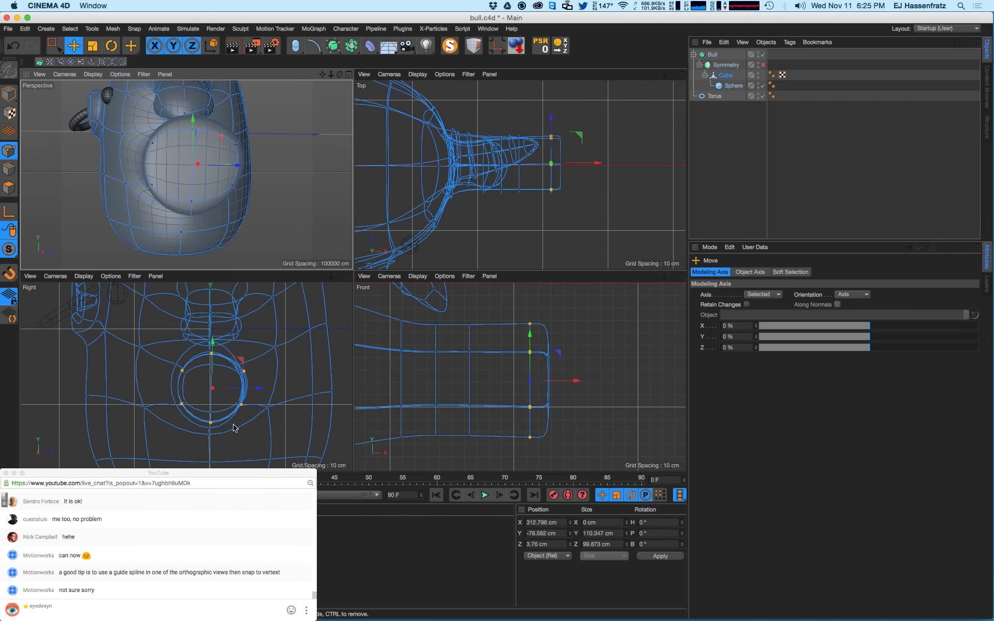
{"action": "scroll", "coordinate": [230, 422], "scroll_direction": "up", "scroll_amount": 3}
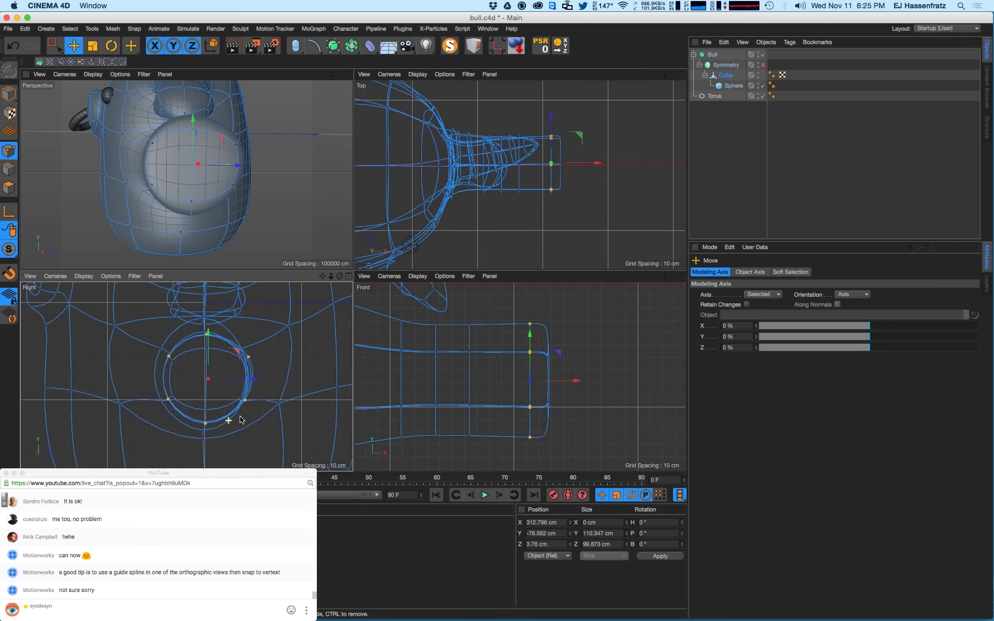
- Box-select the side and top points of the leg's inner ring in the Right view
{"action": "left_click", "coordinate": [58, 48]}
{"action": "left_click_drag", "start_coordinate": [235, 397], "coordinate": [263, 402]}
{"action": "left_click_drag", "start_coordinate": [197, 396], "coordinate": [217, 429]}
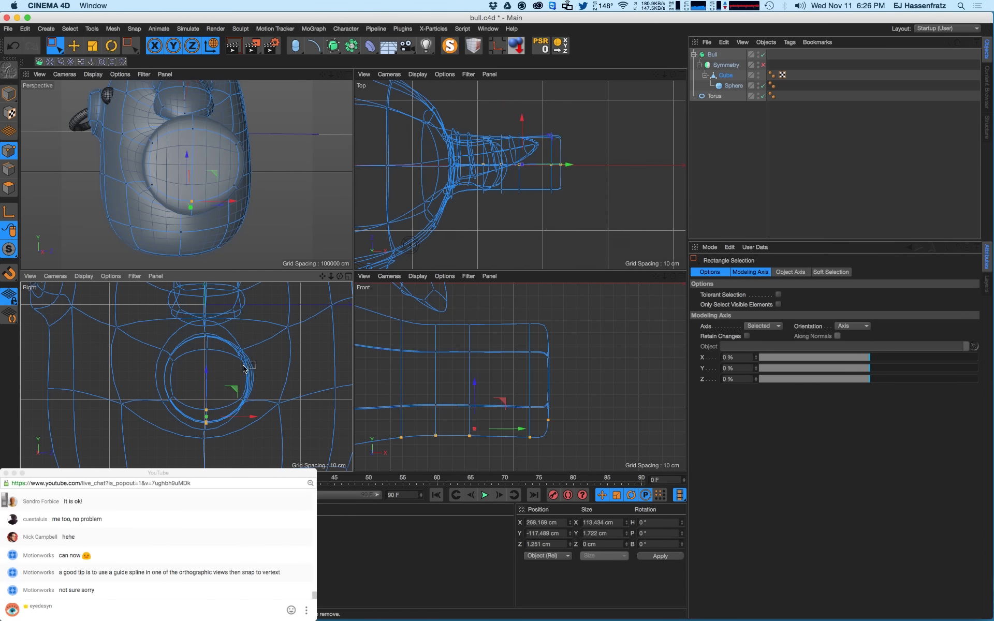
{"action": "left_click_drag", "start_coordinate": [233, 347], "coordinate": [286, 374]}
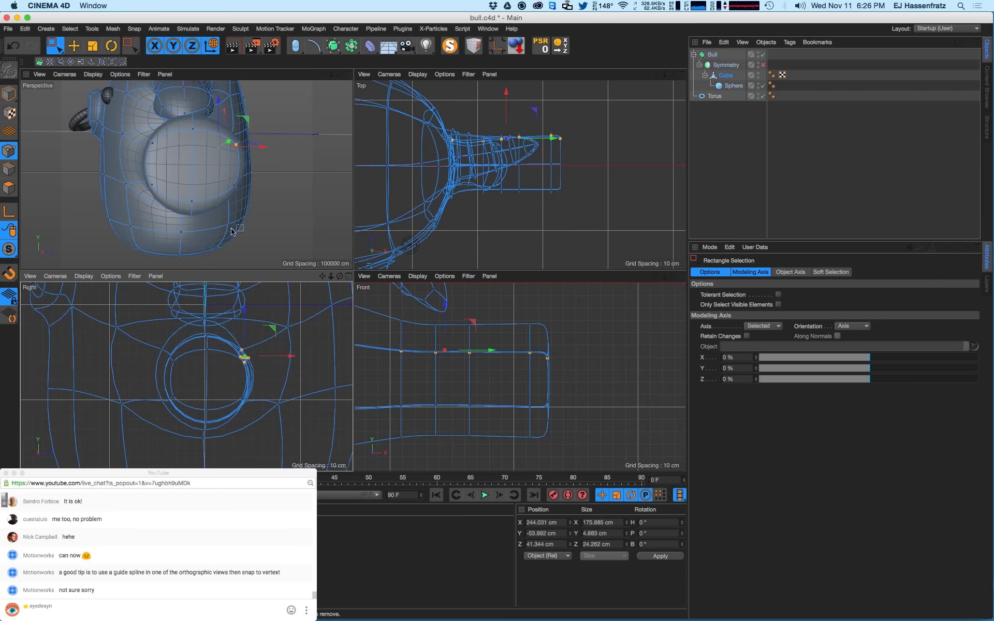
{"action": "mouse_move", "coordinate": [190, 171]}
{"action": "left_mouse_down", "text": "alt"}
{"action": "mouse_move", "coordinate": [174, 163]}
{"action": "mouse_move", "coordinate": [183, 169]}
{"action": "mouse_move", "coordinate": [154, 177]}
{"action": "mouse_move", "coordinate": [183, 176]}
{"action": "left_mouse_up", "text": "alt"}
{"action": "mouse_move", "coordinate": [198, 400]}
{"action": "middle_mouse_down", "text": "alt"}
{"action": "mouse_move", "coordinate": [186, 406]}
{"action": "mouse_move", "coordinate": [192, 398]}
{"action": "middle_mouse_up", "text": "alt"}
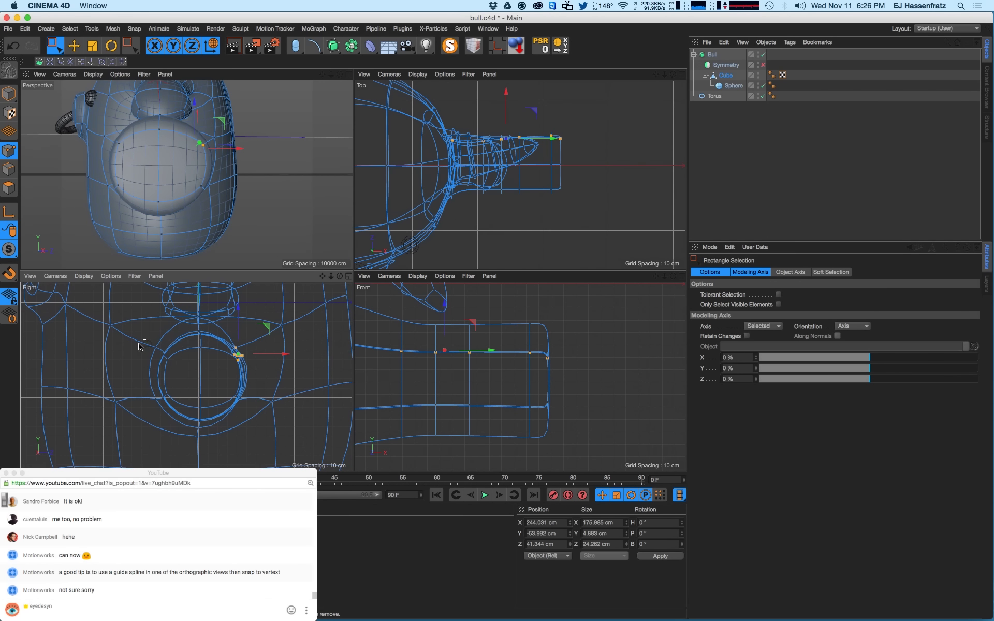
{"action": "left_click_drag", "start_coordinate": [156, 346], "coordinate": [174, 364]}
{"action": "left_click_drag", "start_coordinate": [187, 327], "coordinate": [252, 410], "text": "shift"}
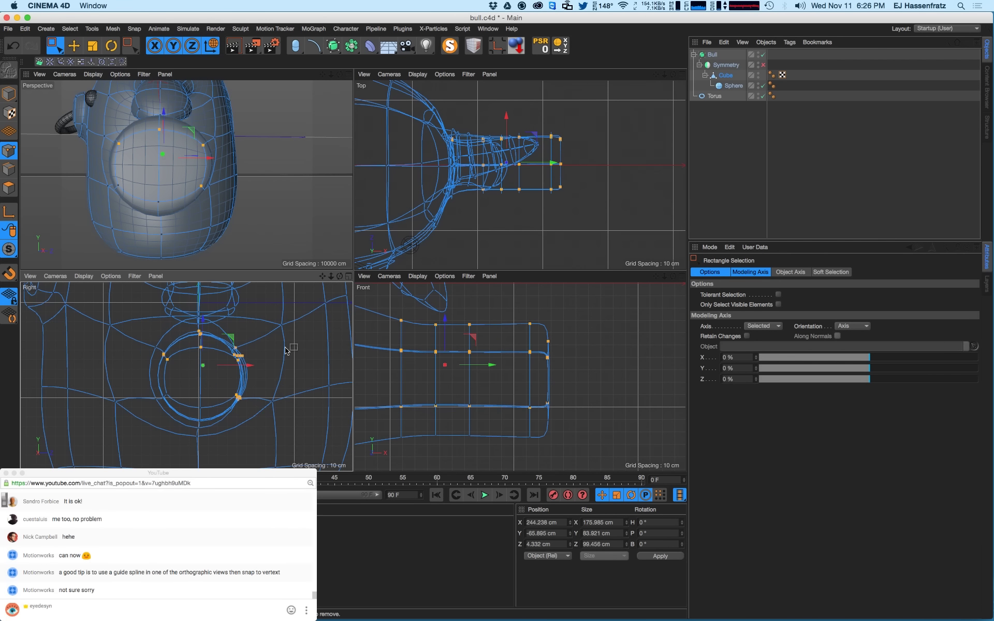
{"action": "middle_click_drag", "start_coordinate": [470, 399], "coordinate": [536, 389], "text": "alt"}
{"action": "middle_click_drag", "start_coordinate": [453, 384], "coordinate": [490, 370], "text": "alt"}
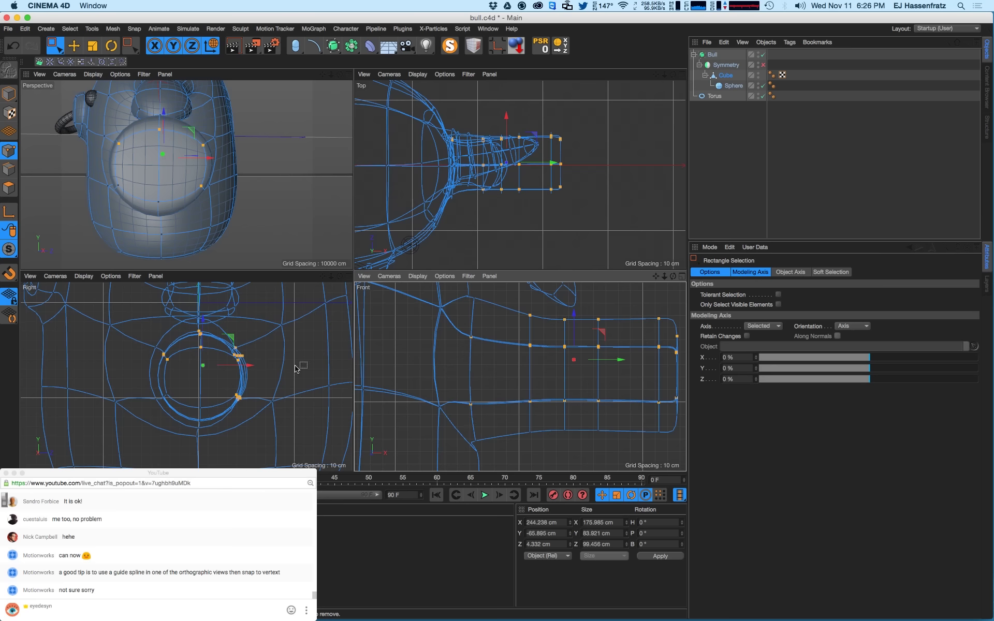
{"action": "left_click_drag", "start_coordinate": [180, 391], "coordinate": [158, 406], "text": "shift"}
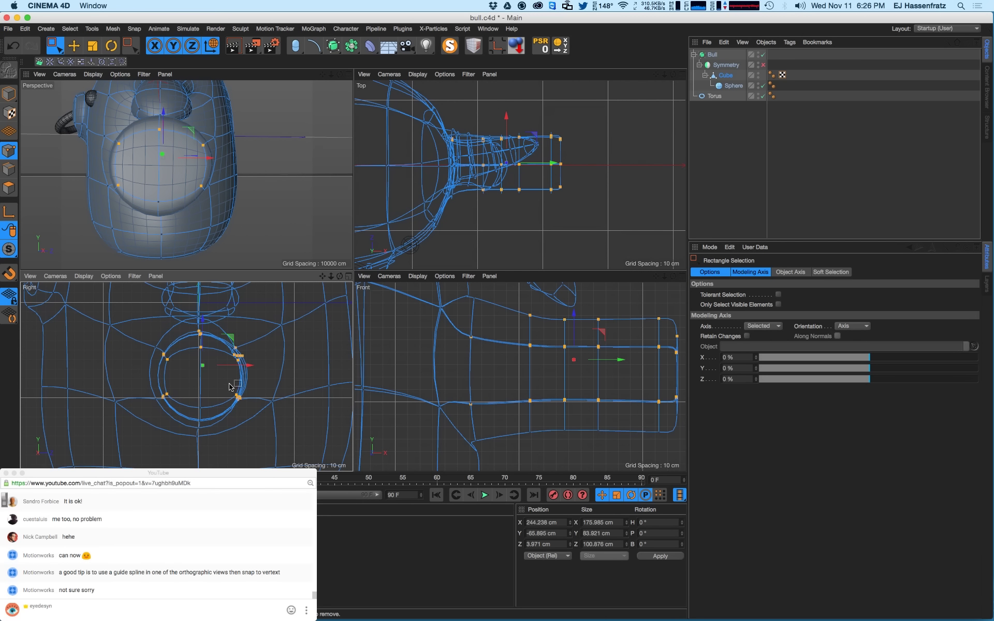
{"action": "left_click_drag", "start_coordinate": [243, 369], "coordinate": [236, 371]}
{"action": "key", "text": "ctrl+z"}
- Slide the selected ring points about 8 cm sideways and shift the top points slightly right and down
{"action": "middle_click_drag", "start_coordinate": [475, 333], "coordinate": [475, 354], "text": "alt"}
{"action": "left_click_drag", "start_coordinate": [463, 340], "coordinate": [489, 439], "text": "ctrl"}
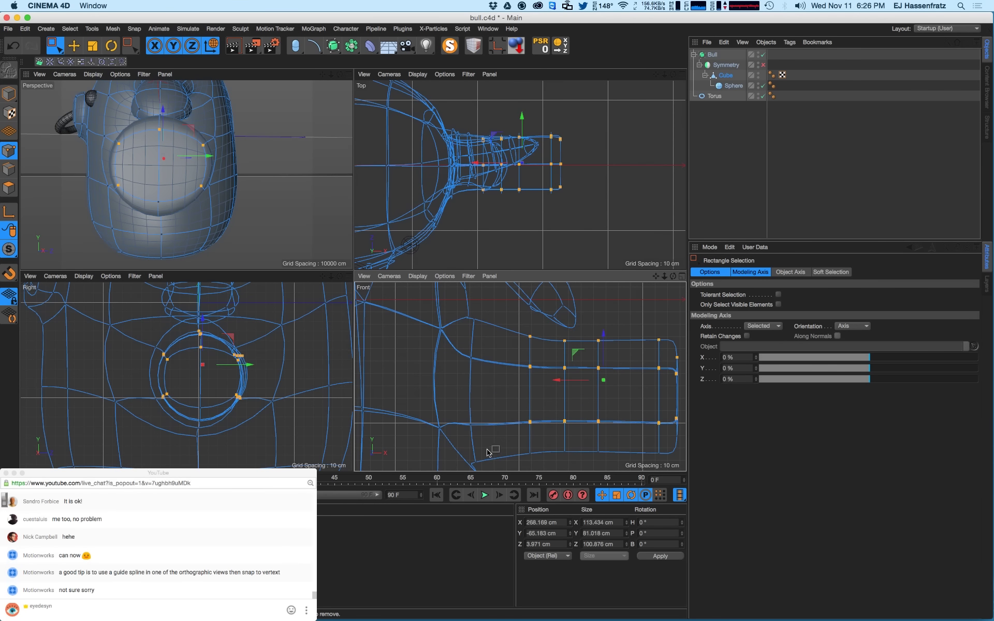
{"action": "left_click_drag", "start_coordinate": [237, 368], "coordinate": [230, 367]}
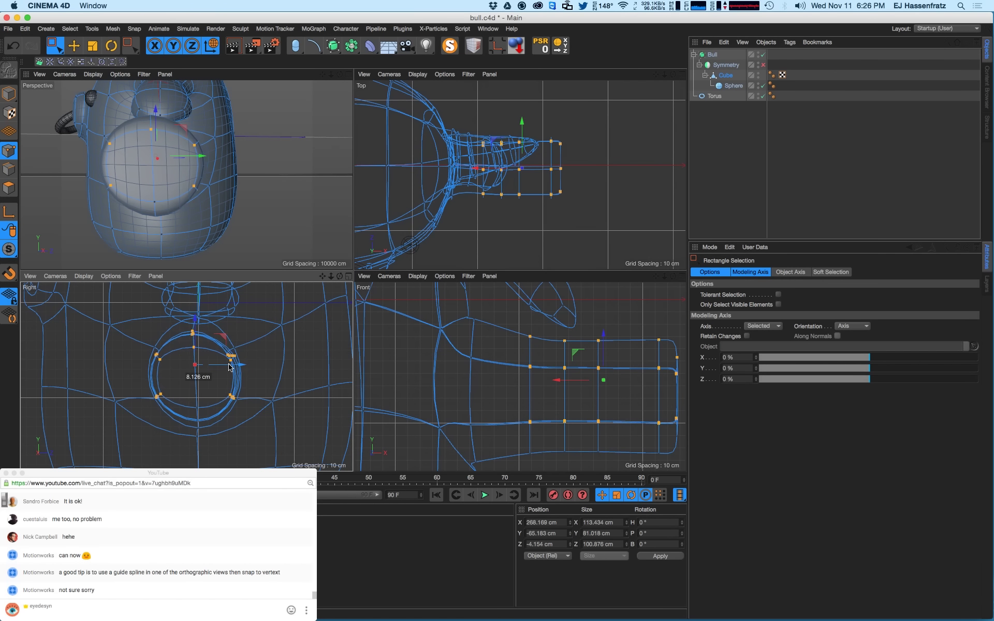
{"action": "left_click_drag", "start_coordinate": [196, 333], "coordinate": [211, 358]}
{"action": "scroll", "coordinate": [237, 360], "scroll_direction": "up", "scroll_amount": 2}
{"action": "left_click_drag", "start_coordinate": [193, 319], "coordinate": [224, 364]}
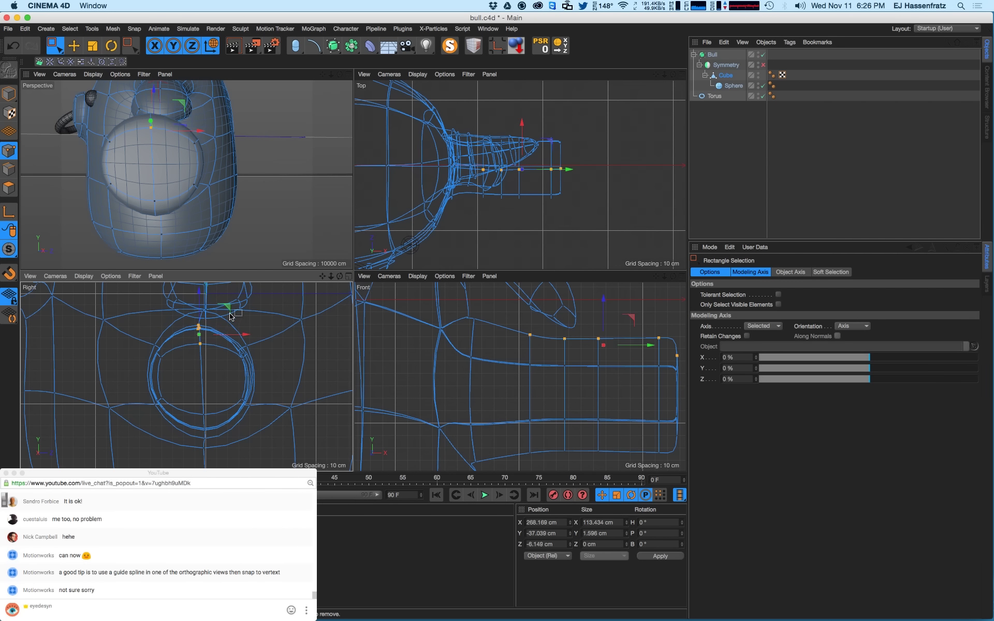
{"action": "left_click_drag", "start_coordinate": [229, 307], "coordinate": [232, 308]}
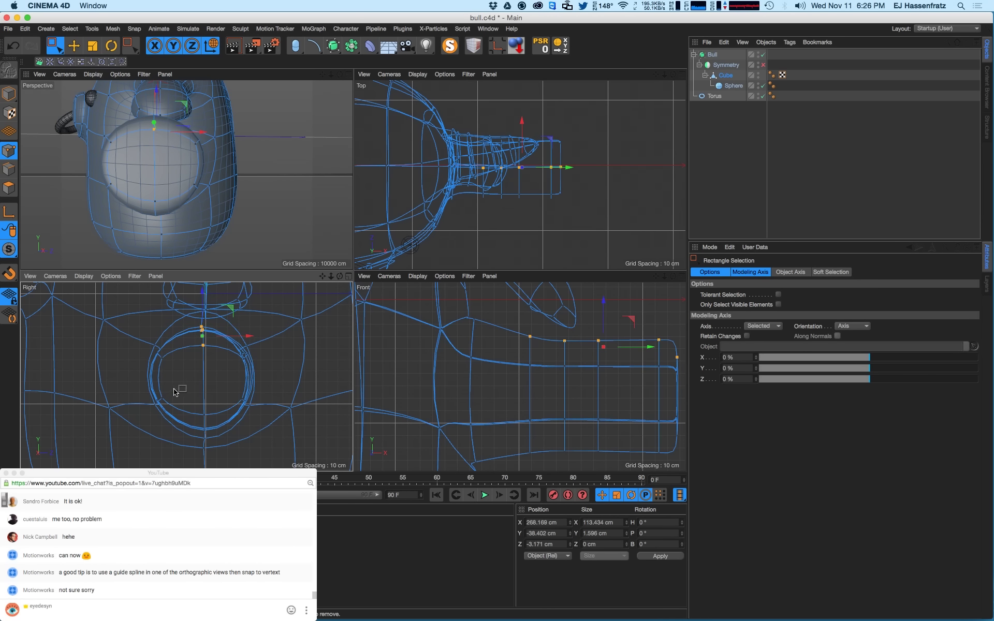
- Select the bottom points of the inner ring and raise them slightly
{"action": "left_click_drag", "start_coordinate": [159, 400], "coordinate": [178, 400]}
{"action": "left_click_drag", "start_coordinate": [157, 350], "coordinate": [157, 351]}
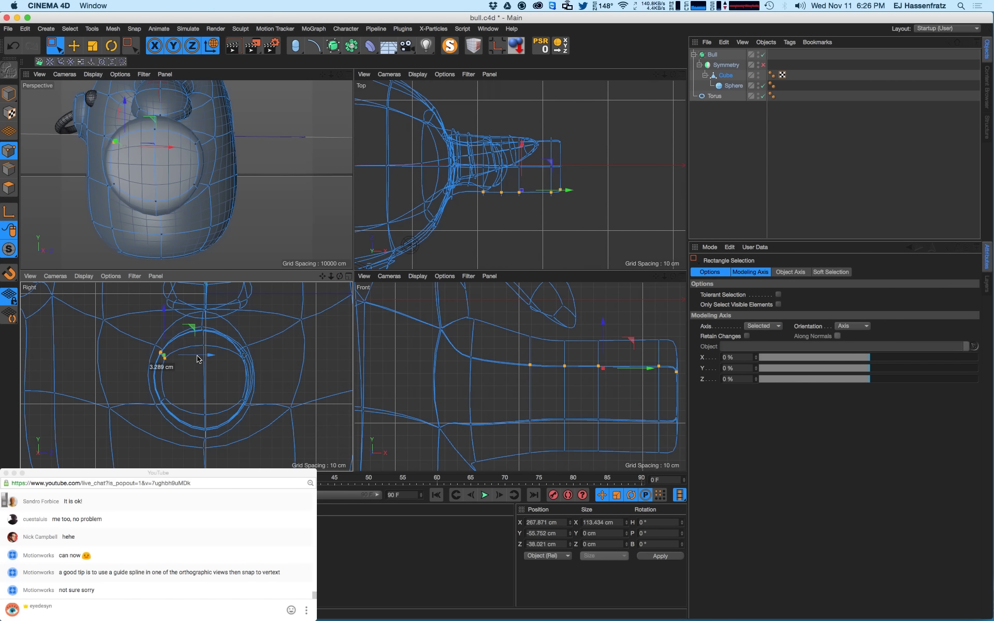
{"action": "mouse_move", "coordinate": [210, 418]}
{"action": "left_mouse_down"}
{"action": "mouse_move", "coordinate": [204, 400]}
{"action": "mouse_move", "coordinate": [219, 435]}
{"action": "left_mouse_up"}
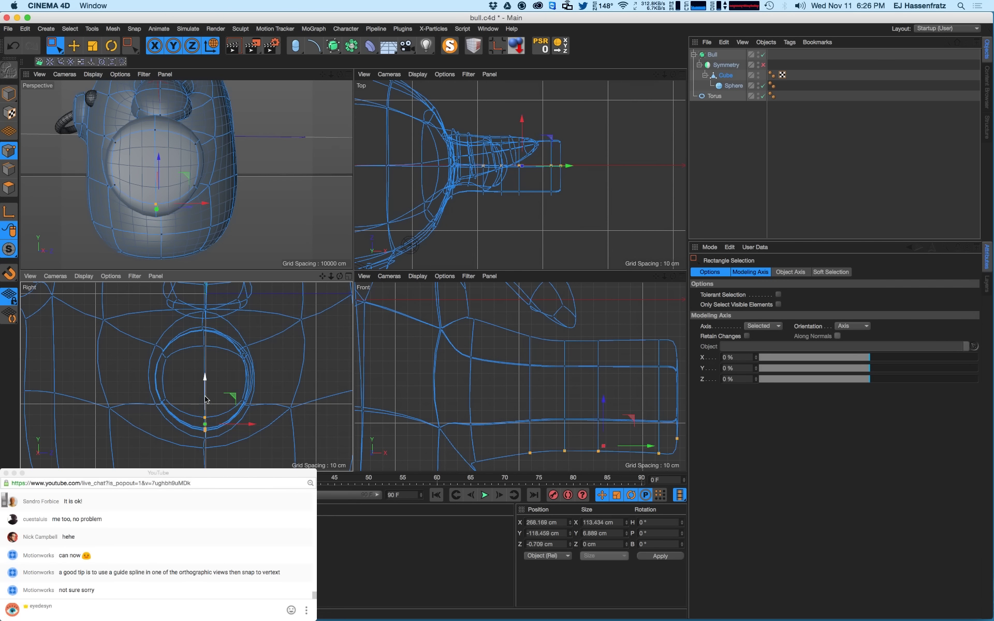
{"action": "left_click_drag", "start_coordinate": [206, 388], "coordinate": [207, 388]}
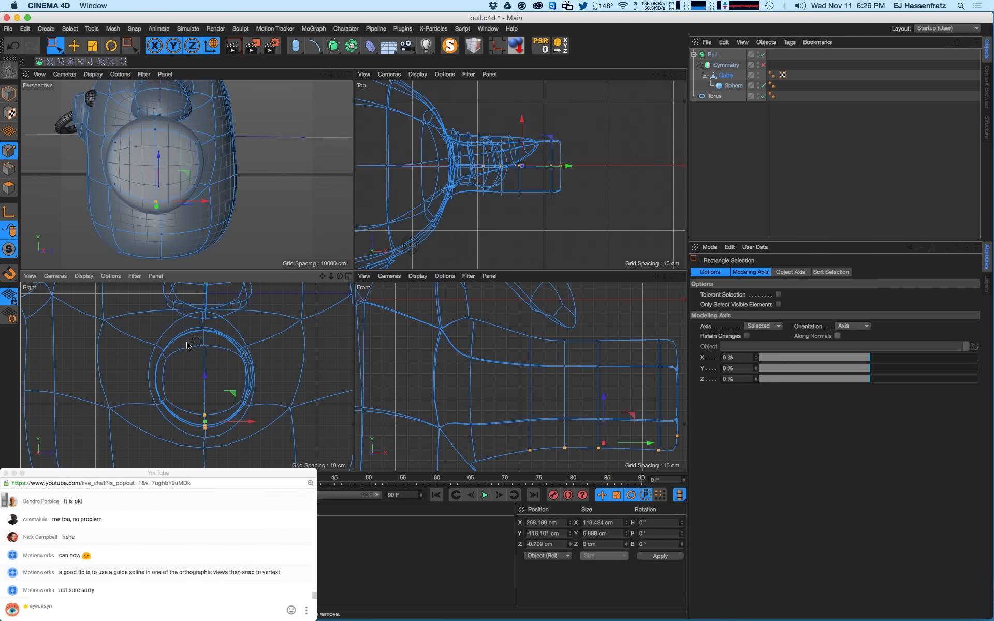
{"action": "mouse_move", "coordinate": [213, 322]}
{"action": "left_mouse_down"}
{"action": "mouse_move", "coordinate": [202, 348]}
{"action": "mouse_move", "coordinate": [206, 322]}
{"action": "left_mouse_up"}
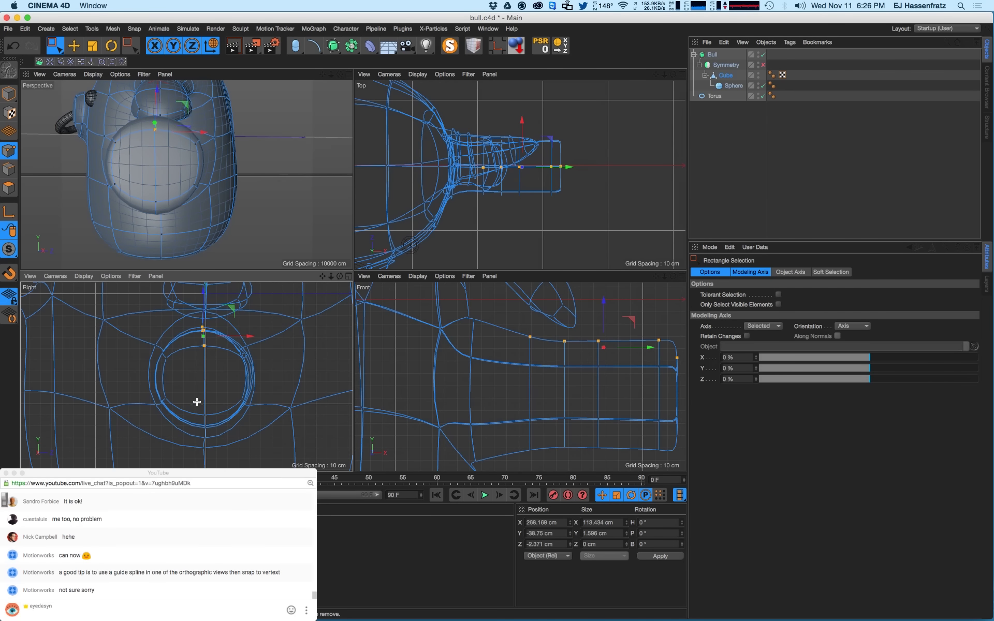
{"action": "mouse_move", "coordinate": [197, 401]}
{"action": "left_mouse_down"}
{"action": "mouse_move", "coordinate": [213, 426]}
{"action": "mouse_move", "coordinate": [207, 398]}
{"action": "left_mouse_up"}
{"action": "left_click_drag", "start_coordinate": [249, 202], "coordinate": [215, 186], "text": "alt"}
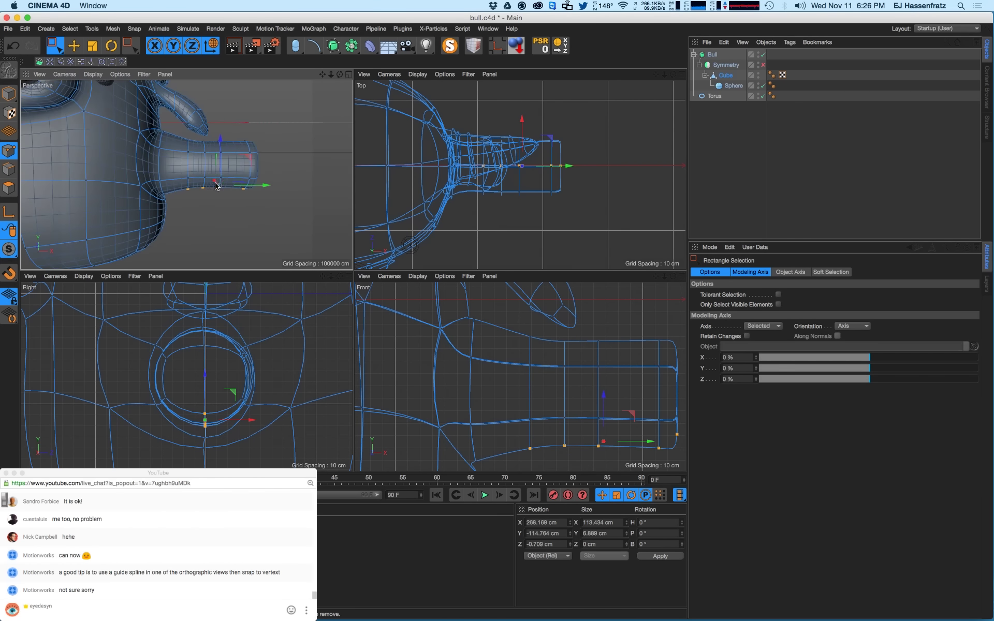
- Render a quick preview and frame the leg's end side-on
{"action": "key", "text": "super+r"}
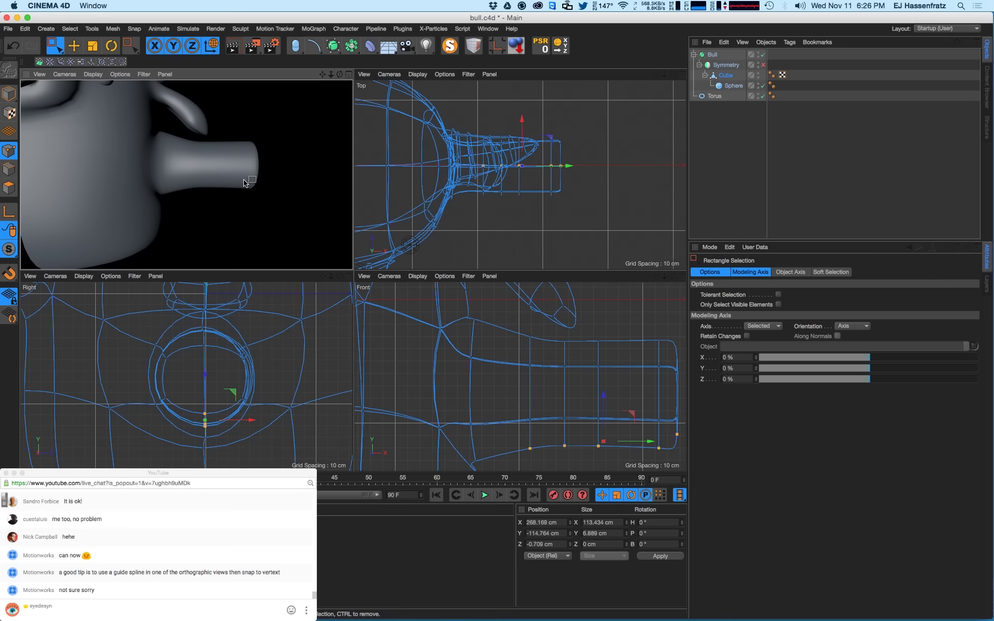
{"action": "right_click_drag", "start_coordinate": [242, 180], "coordinate": [244, 167], "text": "alt"}
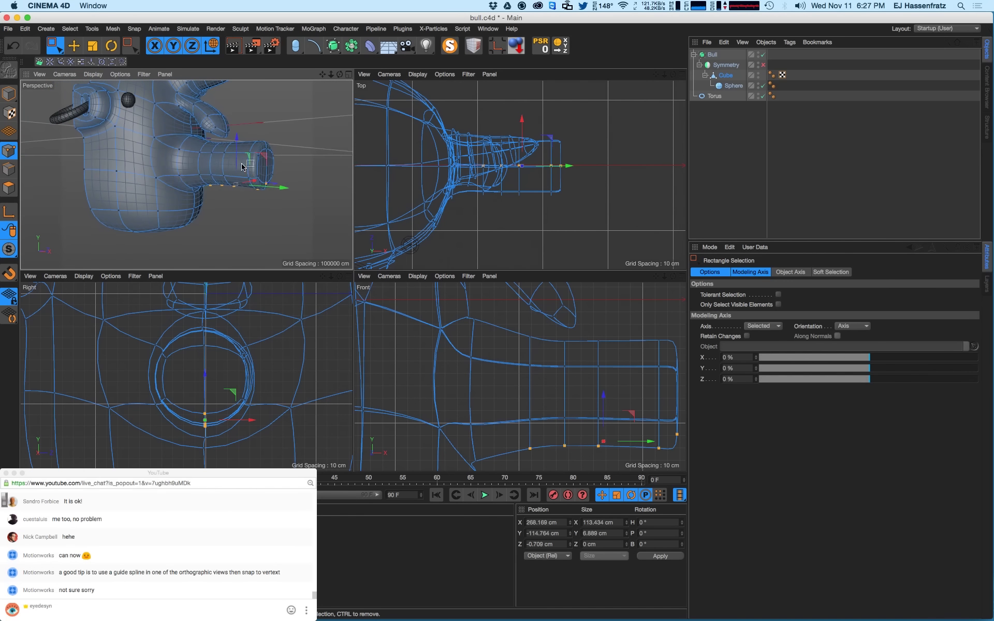
{"action": "left_click_drag", "start_coordinate": [244, 167], "coordinate": [225, 162], "text": "alt"}
{"action": "right_click_drag", "start_coordinate": [226, 163], "coordinate": [245, 155], "text": "alt"}
{"action": "left_click_drag", "start_coordinate": [245, 155], "coordinate": [205, 162], "text": "alt"}
- Live Select the upper rim polygons at the leg's end in Polygon mode
{"action": "left_click", "coordinate": [6, 188]}
{"action": "left_click_drag", "start_coordinate": [140, 171], "coordinate": [158, 175], "text": "alt"}
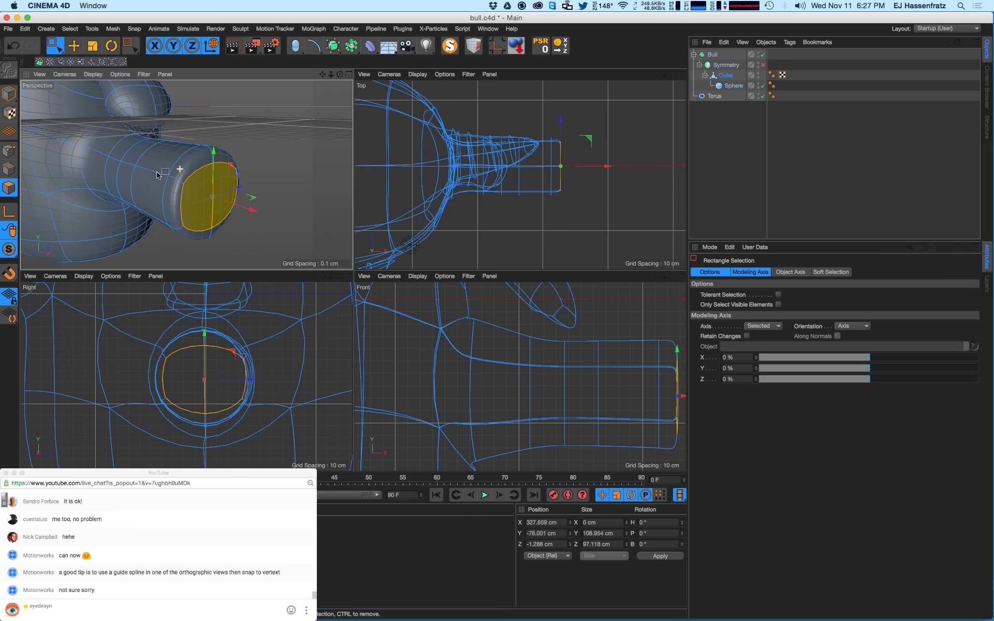
{"action": "left_click_drag", "start_coordinate": [54, 46], "coordinate": [82, 59]}
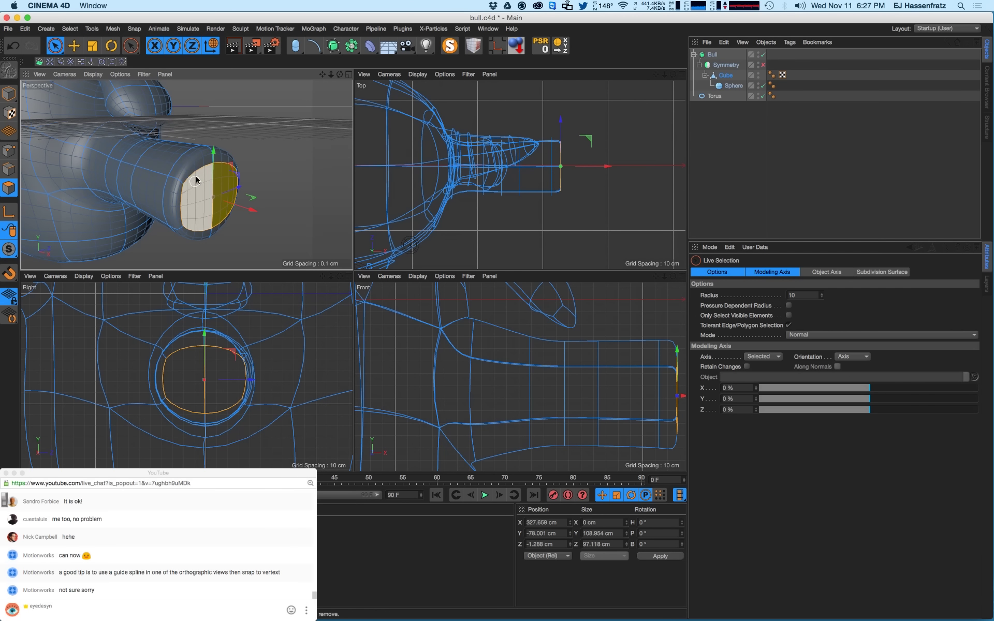
{"action": "left_click", "coordinate": [199, 161]}
{"action": "left_click", "coordinate": [222, 156]}
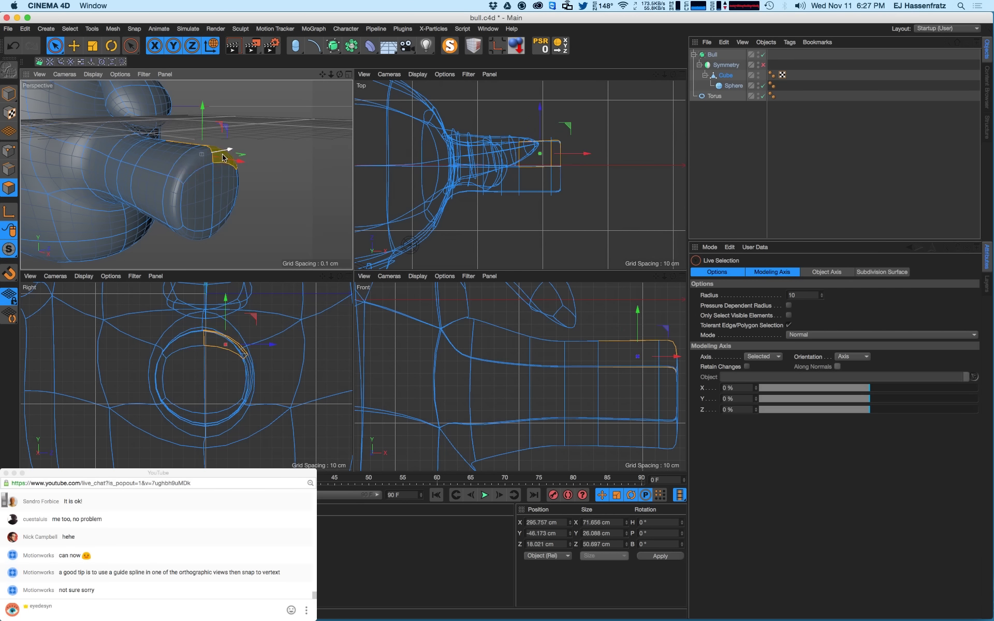
{"action": "left_click", "coordinate": [190, 168], "text": "shift"}
{"action": "left_click_drag", "start_coordinate": [187, 169], "coordinate": [183, 212], "text": "alt"}
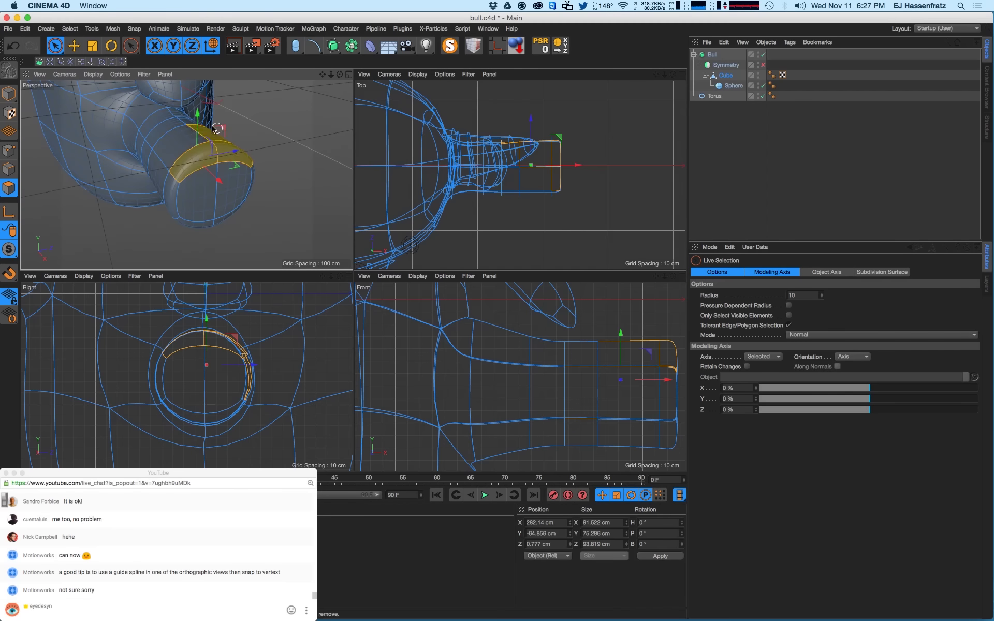
- Try an upward extrusion, undo it, and trim extra leg polygons from the selection
{"action": "left_click_drag", "start_coordinate": [199, 130], "coordinate": [122, 136], "text": "ctrl"}
{"action": "key", "text": "super+z"}
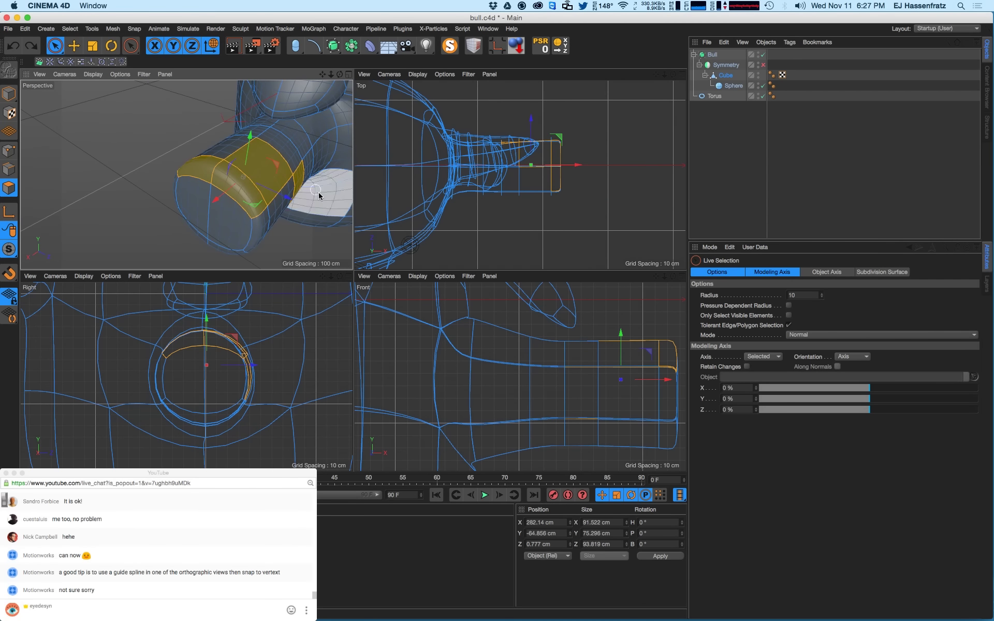
{"action": "left_click_drag", "start_coordinate": [289, 180], "coordinate": [253, 165], "text": "ctrl"}
{"action": "left_click_drag", "start_coordinate": [223, 201], "coordinate": [317, 181], "text": "alt"}
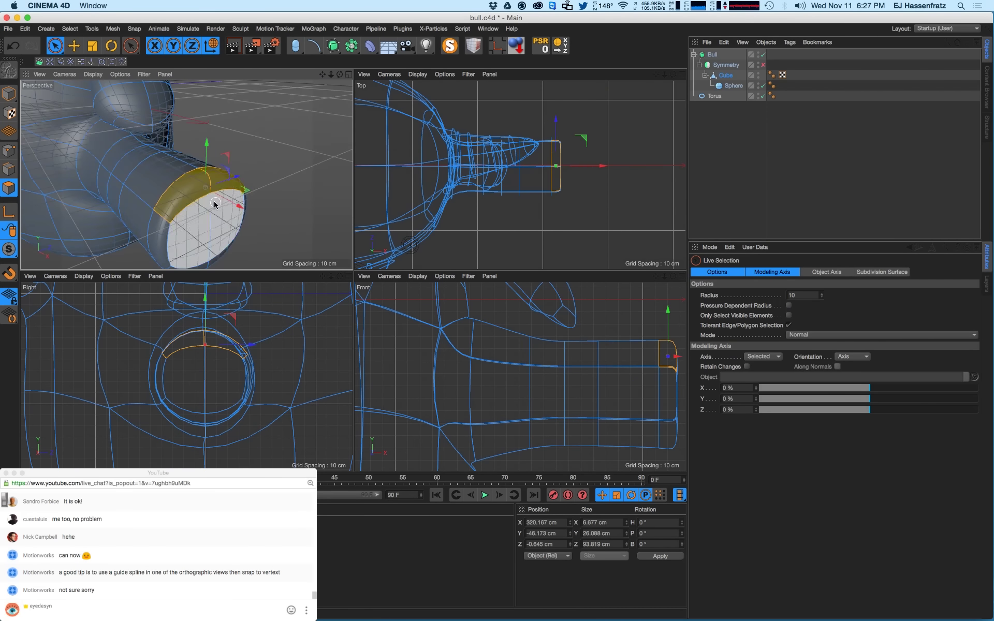
{"action": "mouse_move", "coordinate": [204, 184]}
{"action": "left_mouse_down", "text": "alt"}
{"action": "mouse_move", "coordinate": [249, 183]}
{"action": "mouse_move", "coordinate": [218, 184]}
{"action": "left_mouse_up", "text": "alt"}
{"action": "right_click_drag", "start_coordinate": [217, 184], "coordinate": [179, 201], "text": "alt"}
{"action": "left_click_drag", "start_coordinate": [178, 201], "coordinate": [214, 185], "text": "alt"}
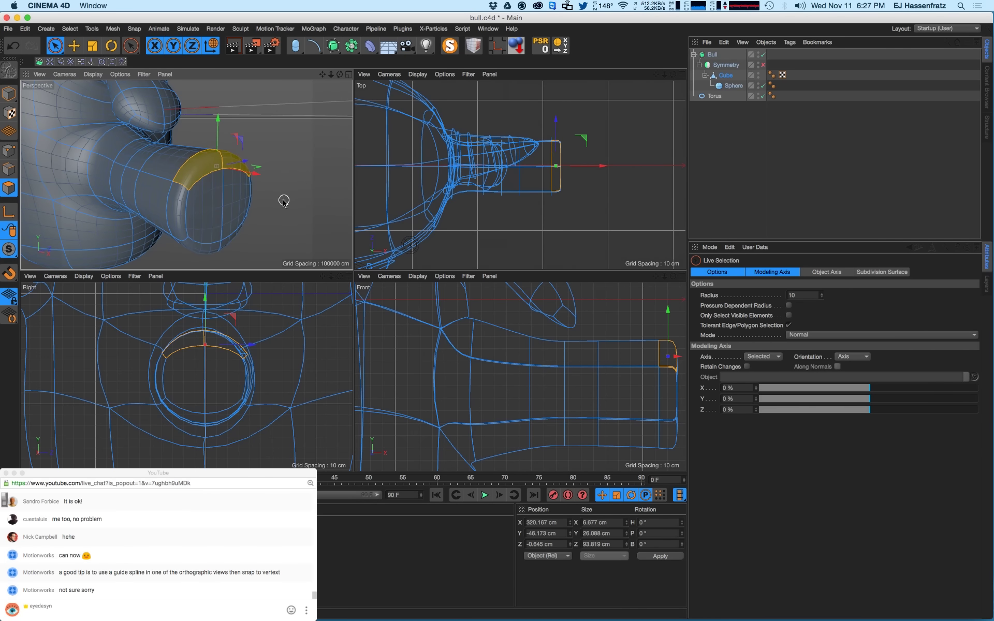
- Extrude the leg end's rim faces outward as separate faces with Preserve Groups off
{"action": "key", "text": "m"}
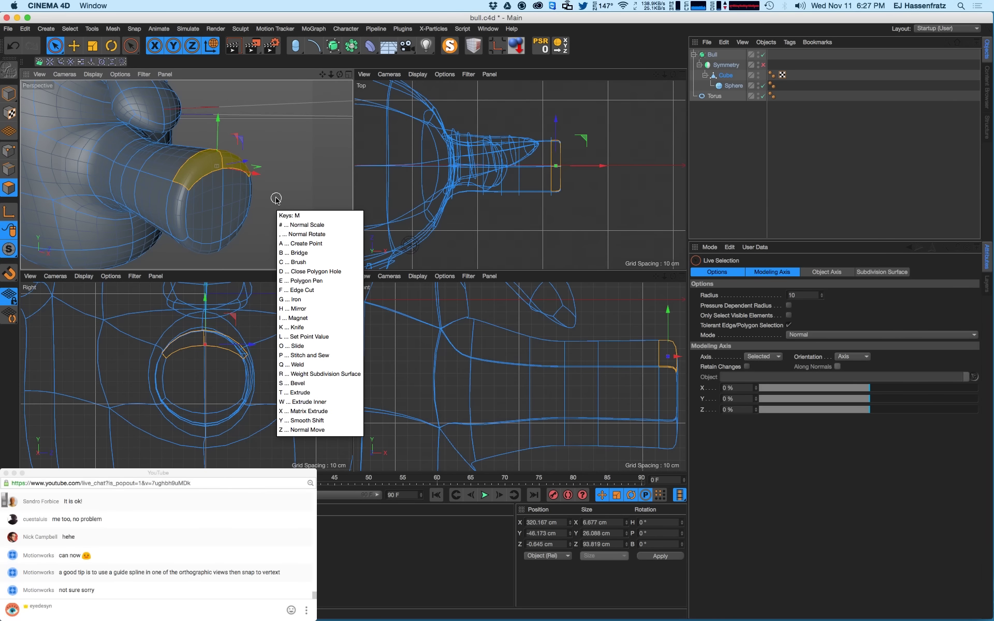
{"action": "key", "text": "s"}
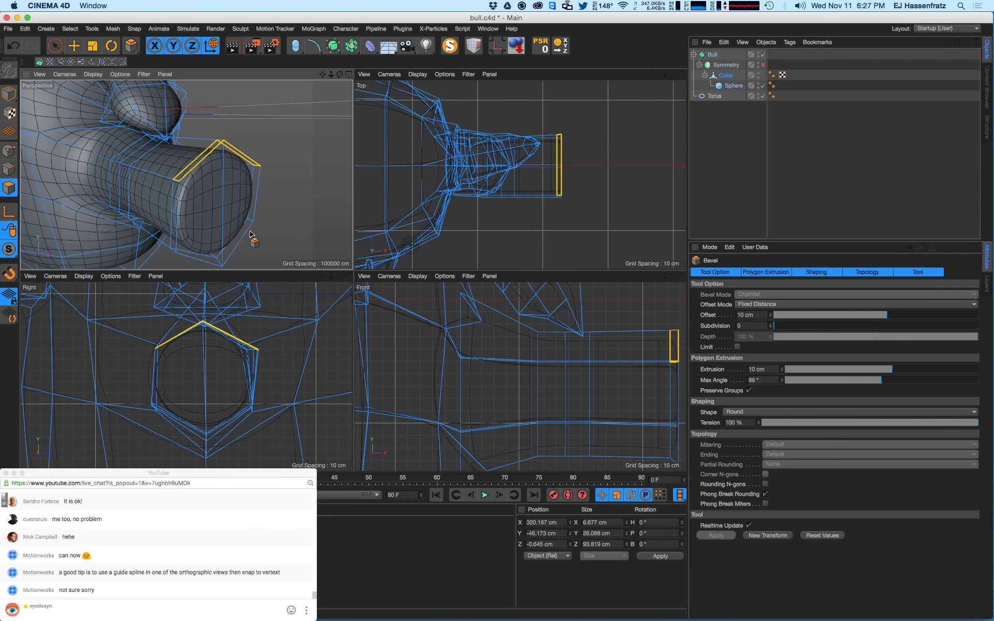
{"action": "left_click_drag", "start_coordinate": [284, 235], "coordinate": [316, 211]}
{"action": "key", "text": "d"}
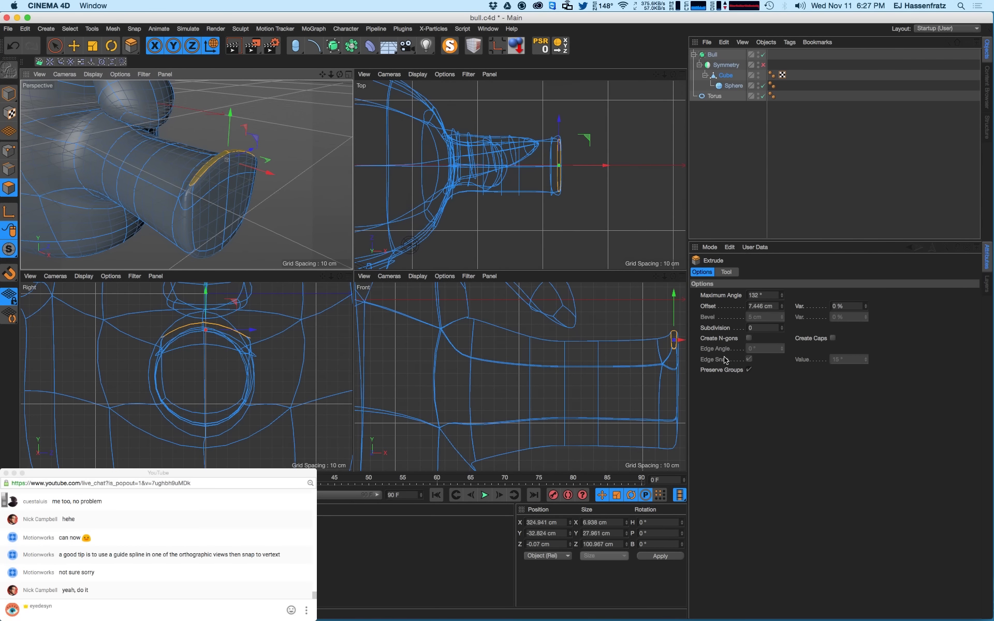
{"action": "left_click", "coordinate": [748, 370]}
{"action": "left_click_drag", "start_coordinate": [250, 188], "coordinate": [166, 166], "text": "alt"}
{"action": "left_click_drag", "start_coordinate": [252, 152], "coordinate": [190, 168], "text": "alt"}
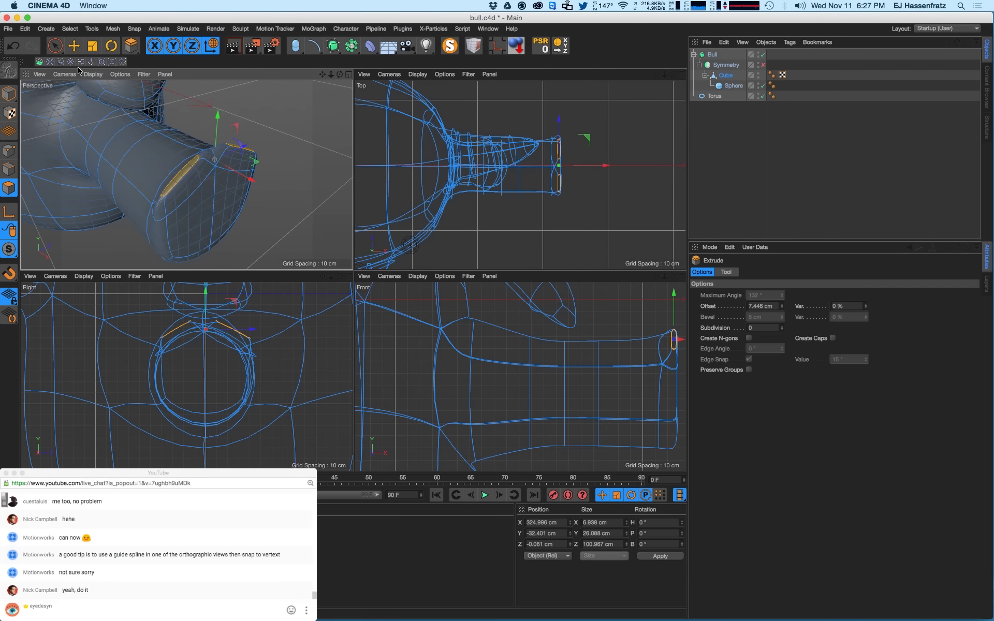
- Live Select a patch of leg-end polygons and trim it down to one polygon
{"action": "left_click_drag", "start_coordinate": [58, 47], "coordinate": [93, 59]}
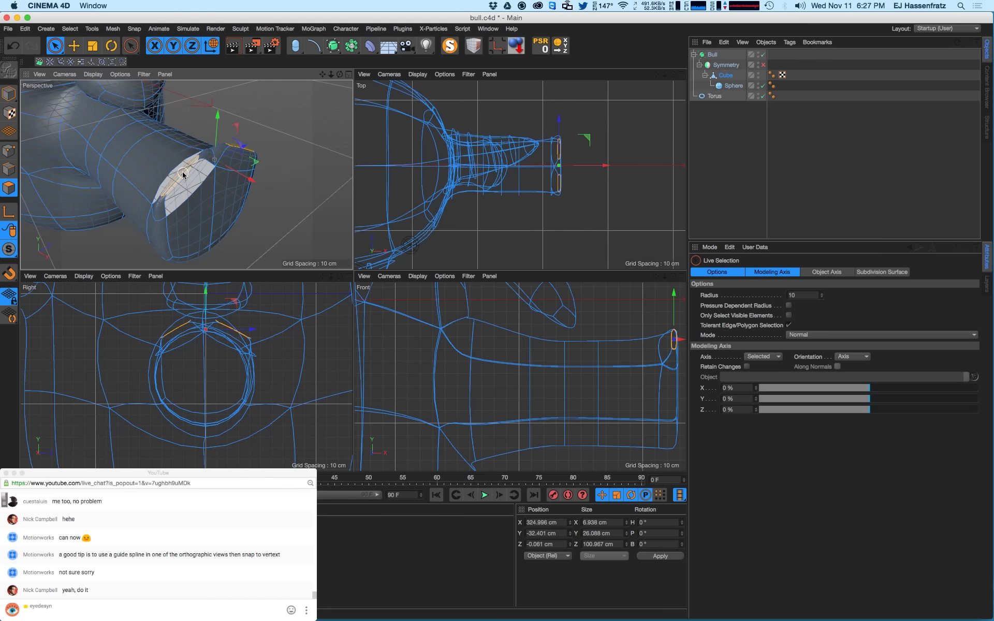
{"action": "mouse_move", "coordinate": [173, 163]}
{"action": "left_mouse_down"}
{"action": "mouse_move", "coordinate": [175, 195]}
{"action": "mouse_move", "coordinate": [191, 198]}
{"action": "mouse_move", "coordinate": [143, 193]}
{"action": "mouse_move", "coordinate": [155, 189]}
{"action": "left_mouse_up"}
{"action": "left_click_drag", "start_coordinate": [203, 162], "coordinate": [93, 158], "text": "alt"}
{"action": "key", "text": "t"}
{"action": "key", "text": "super+z"}
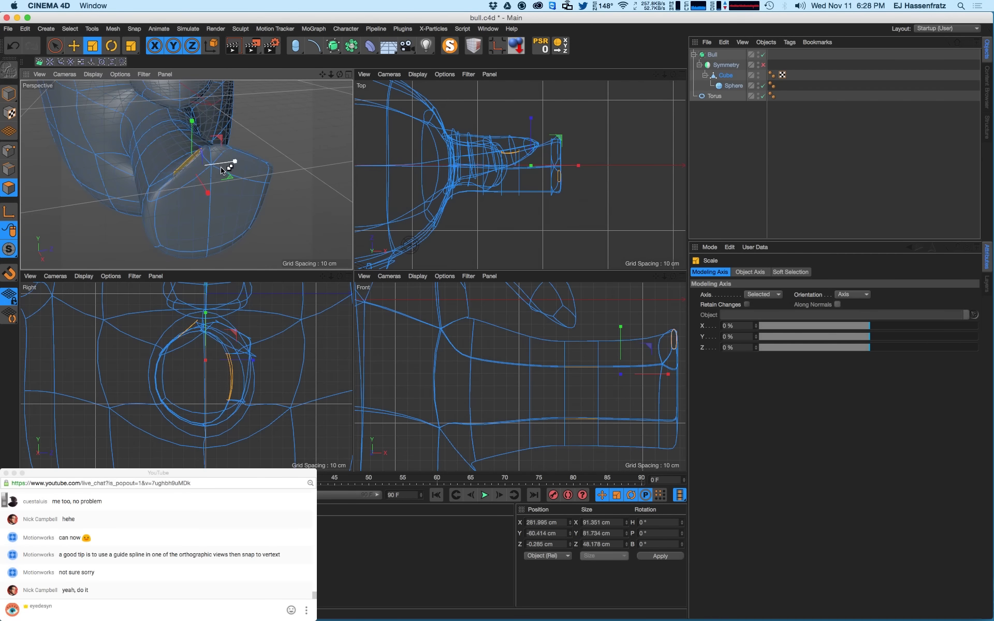
{"action": "left_click_drag", "start_coordinate": [220, 235], "coordinate": [270, 177], "text": "alt"}
{"action": "left_click", "coordinate": [241, 173], "text": "ctrl"}
- Shrink the selected leg-end polygon to about 42% and shift it into place
{"action": "left_click_drag", "start_coordinate": [174, 201], "coordinate": [149, 156], "text": "alt"}
{"action": "middle_click_drag", "start_coordinate": [191, 339], "coordinate": [187, 351], "text": "alt"}
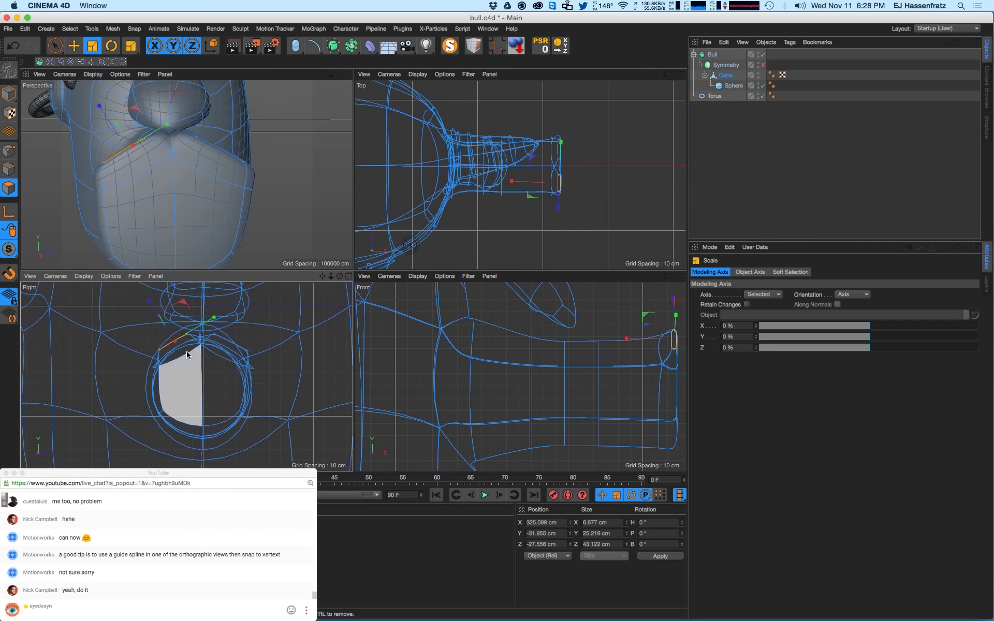
{"action": "right_click_drag", "start_coordinate": [187, 352], "coordinate": [204, 317], "text": "alt"}
{"action": "left_click_drag", "start_coordinate": [205, 317], "coordinate": [171, 290]}
{"action": "key", "text": "e"}
{"action": "left_click_drag", "start_coordinate": [166, 171], "coordinate": [311, 186], "text": "alt"}
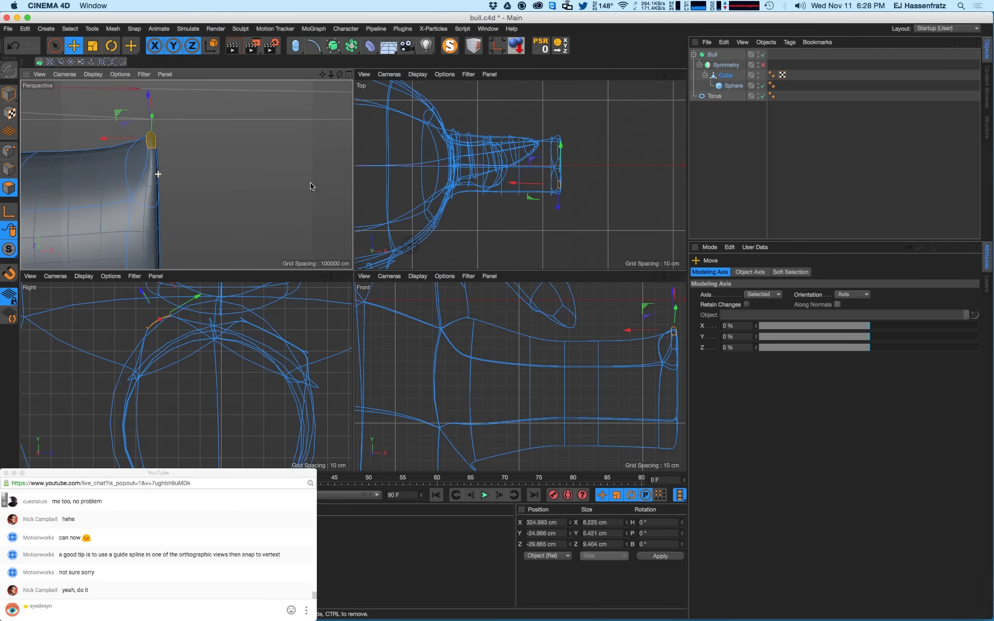
{"action": "left_click", "coordinate": [126, 165]}
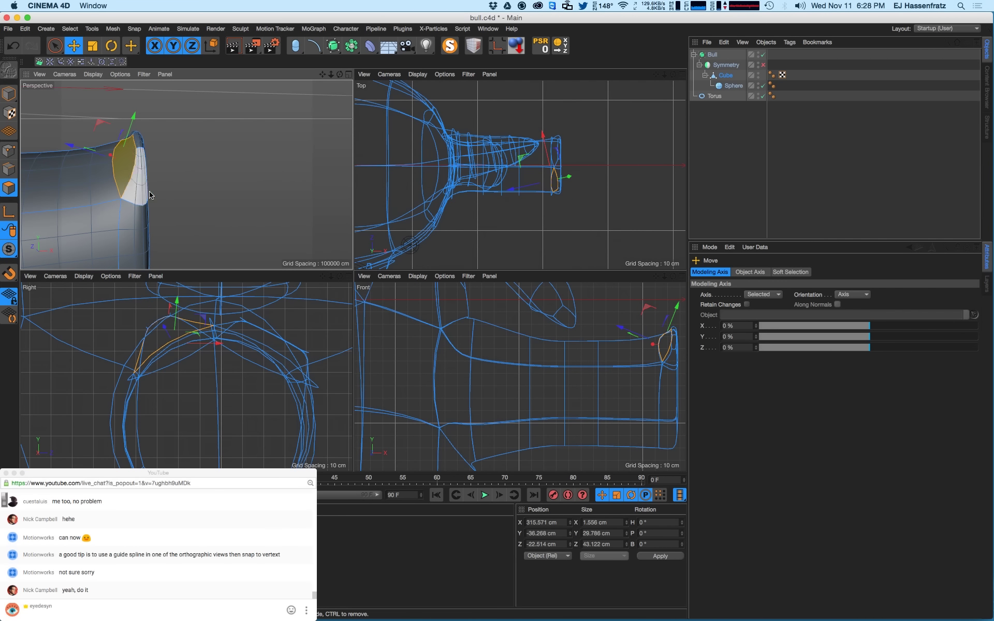
{"action": "middle_click_drag", "start_coordinate": [517, 377], "coordinate": [432, 377], "text": "alt"}
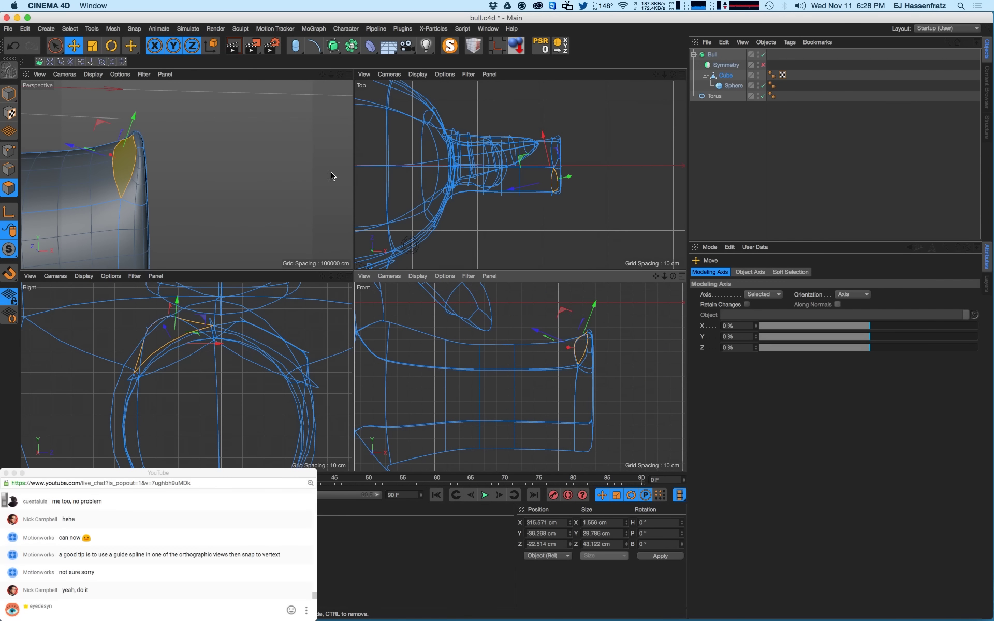
{"action": "left_click", "coordinate": [212, 51]}
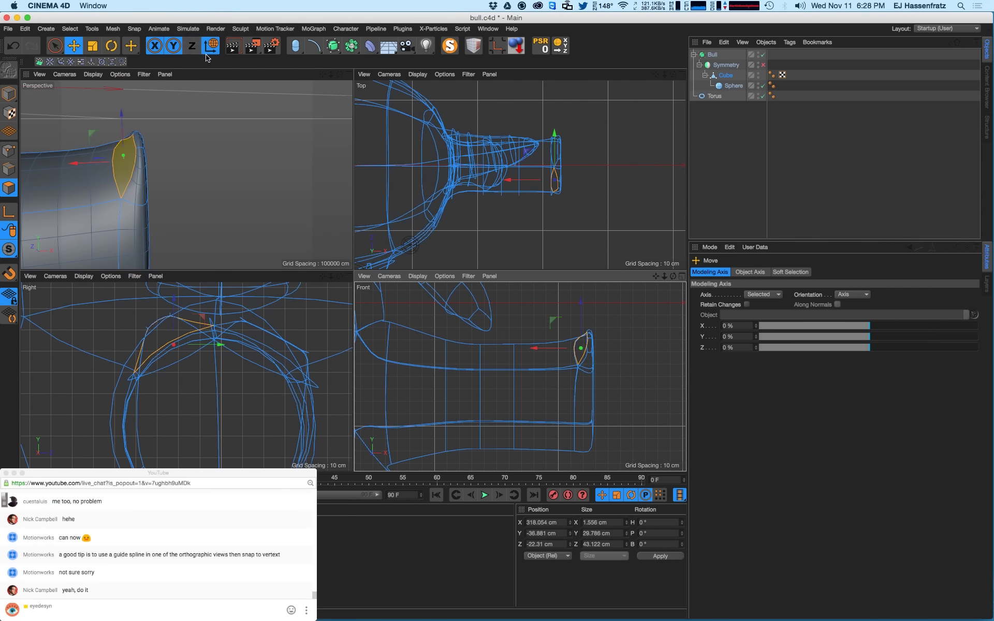
{"action": "left_click", "coordinate": [212, 50]}
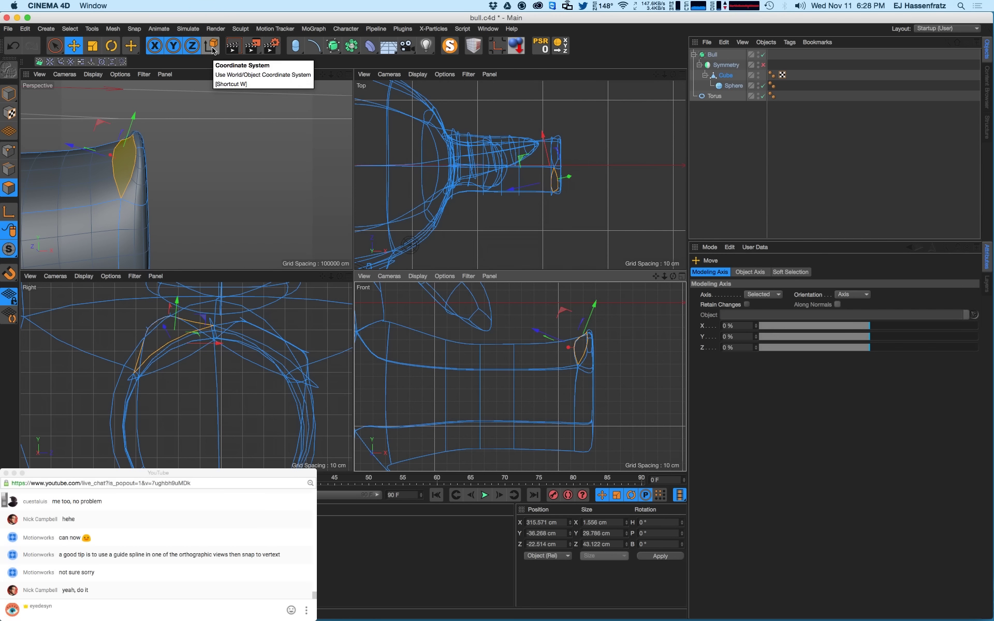
{"action": "left_click", "coordinate": [212, 51]}
{"action": "left_click", "coordinate": [212, 52]}
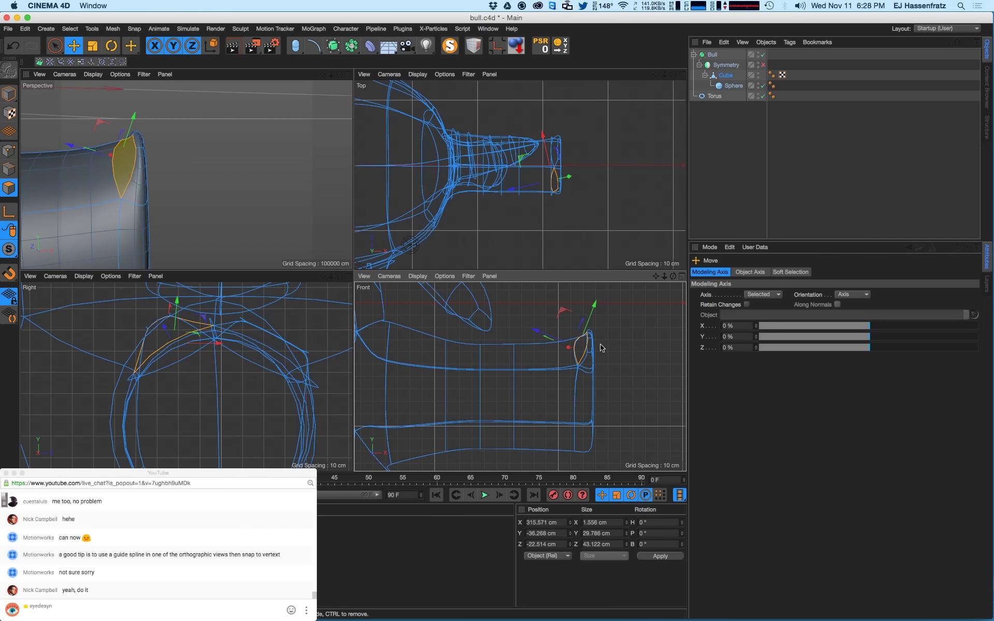
{"action": "left_click_drag", "start_coordinate": [567, 342], "coordinate": [535, 334]}
{"action": "left_click_drag", "start_coordinate": [625, 338], "coordinate": [548, 345]}
{"action": "key", "text": "w"}
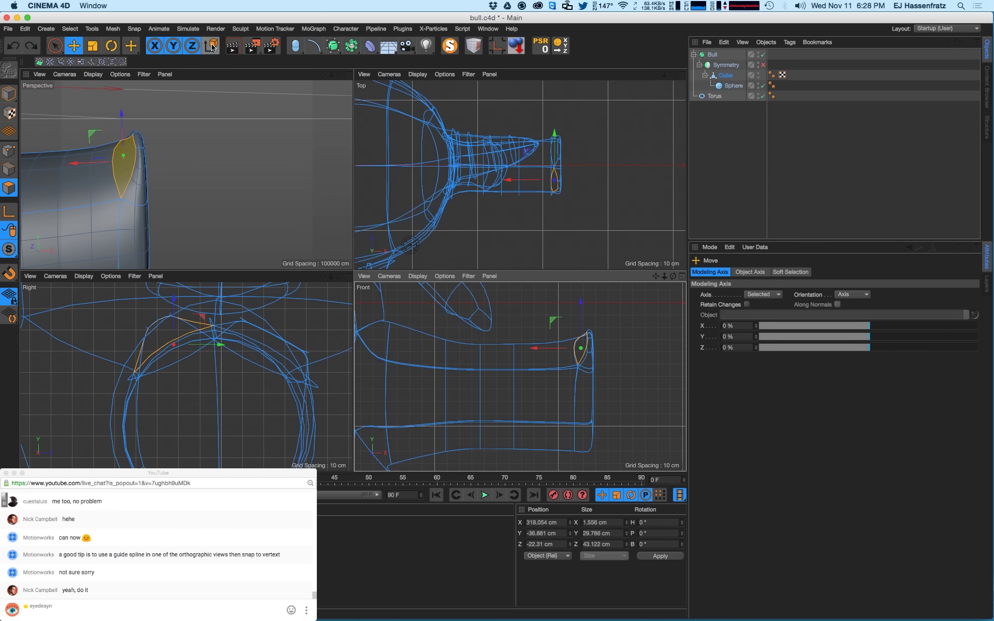
{"action": "left_click", "coordinate": [212, 47]}
{"action": "left_click", "coordinate": [212, 51]}
{"action": "left_click", "coordinate": [212, 49]}
{"action": "left_click", "coordinate": [212, 52]}
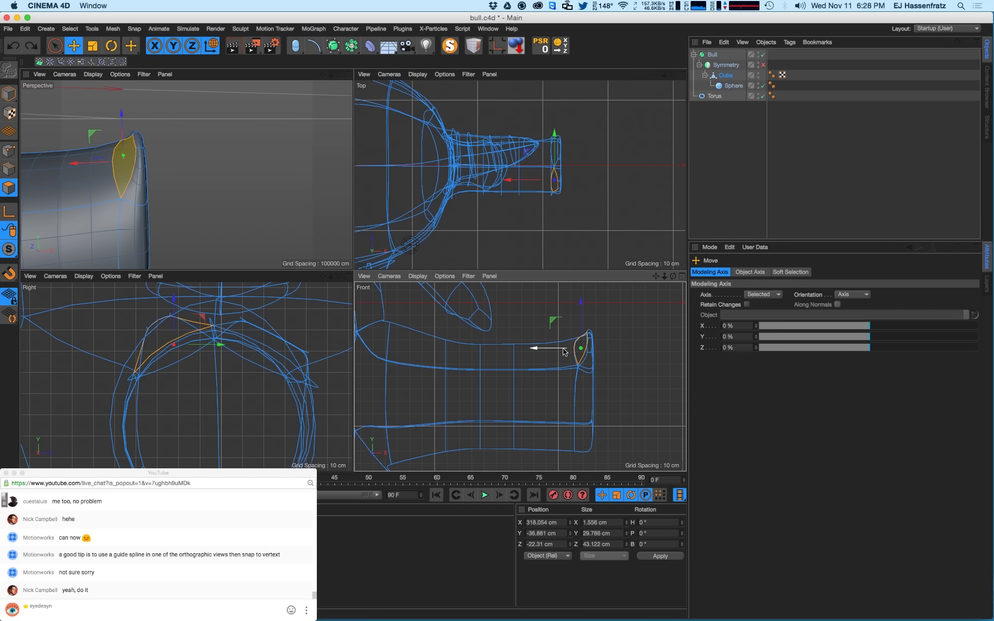
{"action": "left_click_drag", "start_coordinate": [564, 352], "coordinate": [546, 353]}
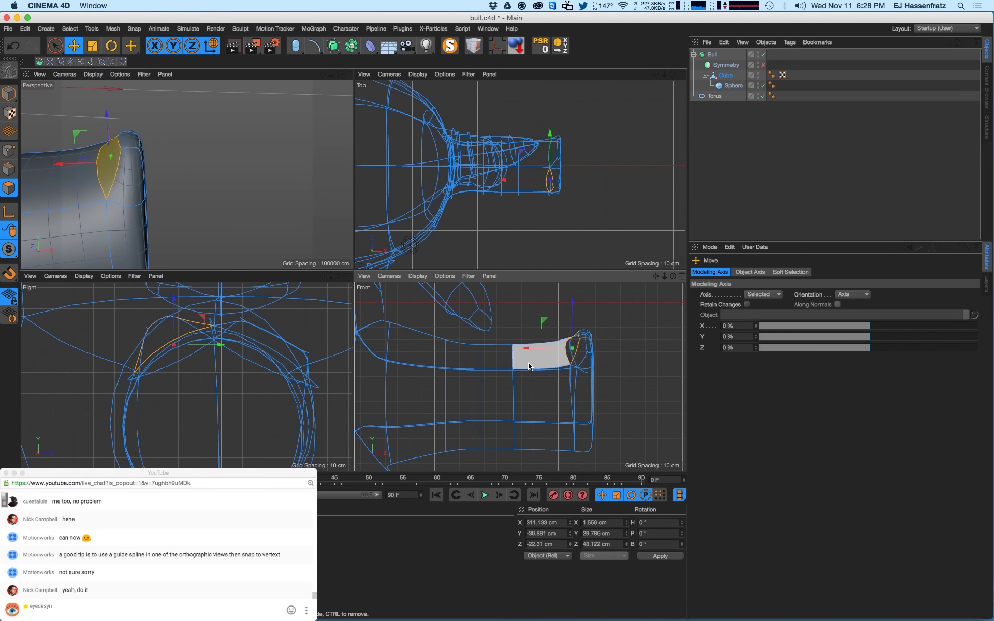
{"action": "key", "text": "super+z"}
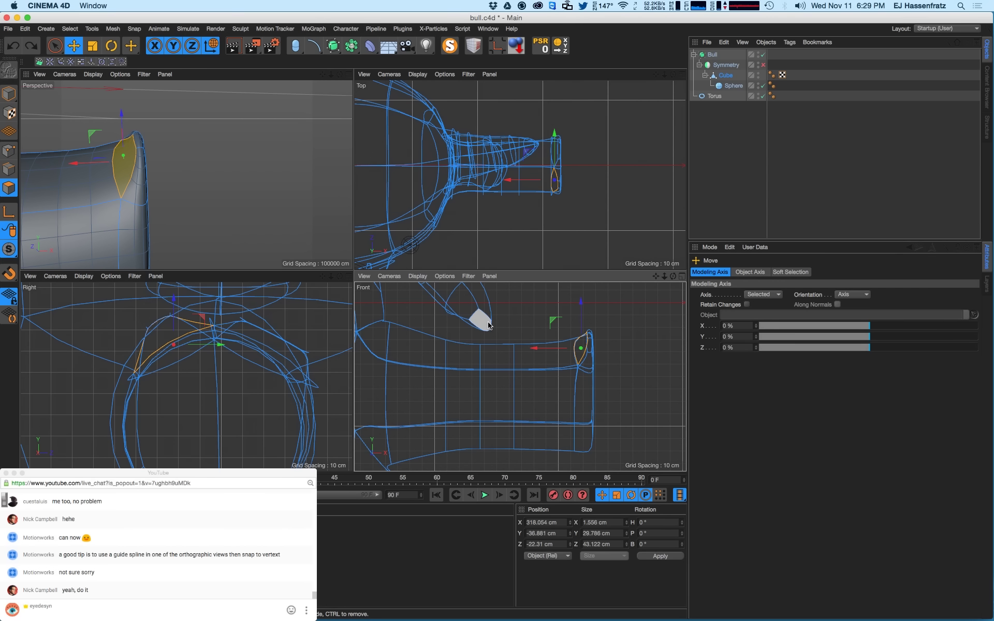
{"action": "left_click_drag", "start_coordinate": [190, 171], "coordinate": [98, 156], "text": "alt"}
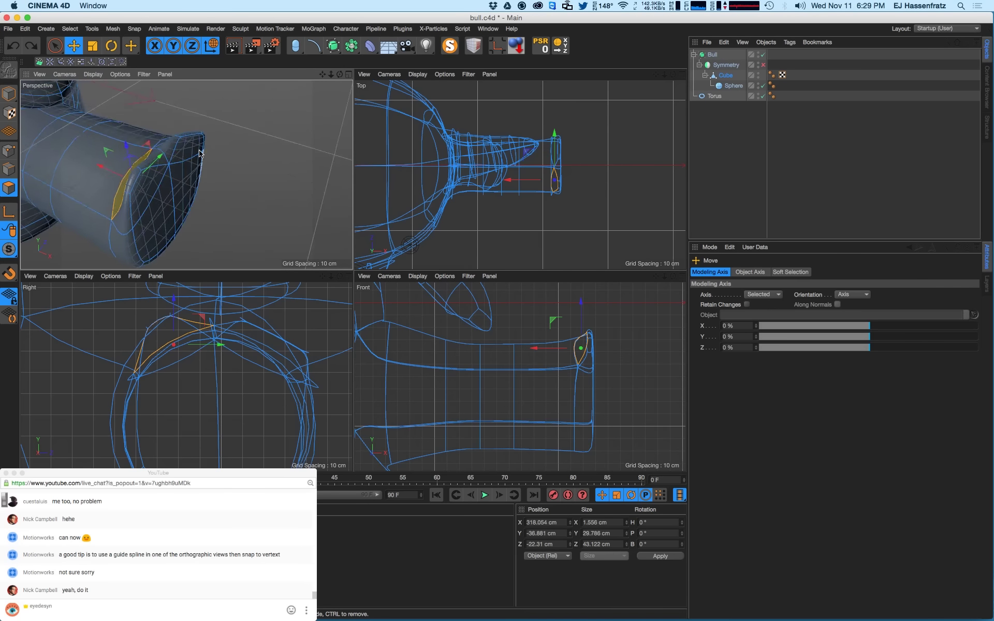
- Slide the polygon left, then select the tube's thin end rim and scale it down
{"action": "left_click_drag", "start_coordinate": [203, 149], "coordinate": [585, 294], "text": "alt"}
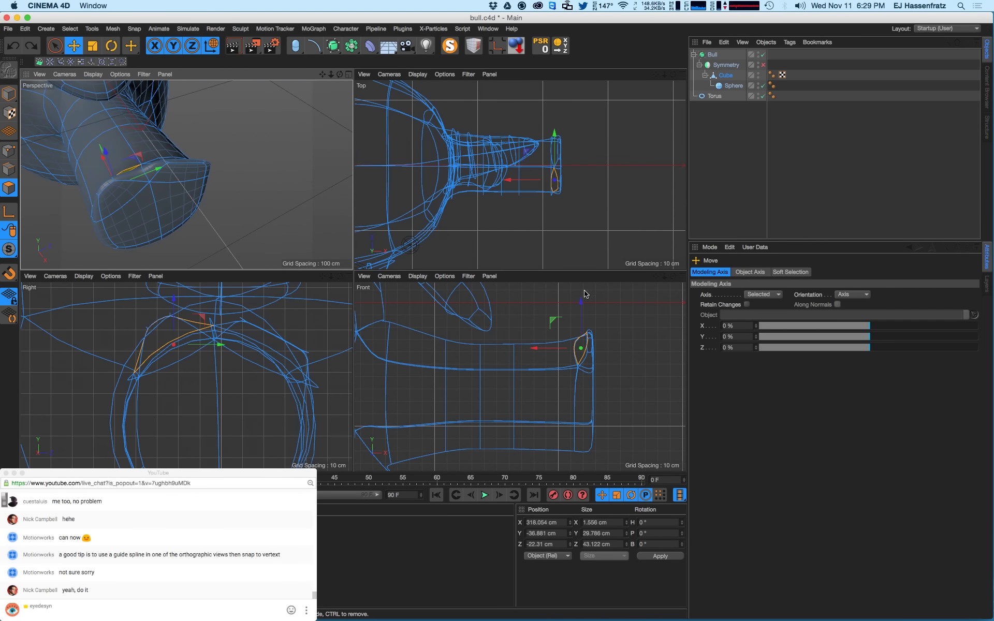
{"action": "left_click_drag", "start_coordinate": [537, 354], "coordinate": [526, 353]}
{"action": "left_click_drag", "start_coordinate": [164, 166], "coordinate": [78, 171], "text": "alt"}
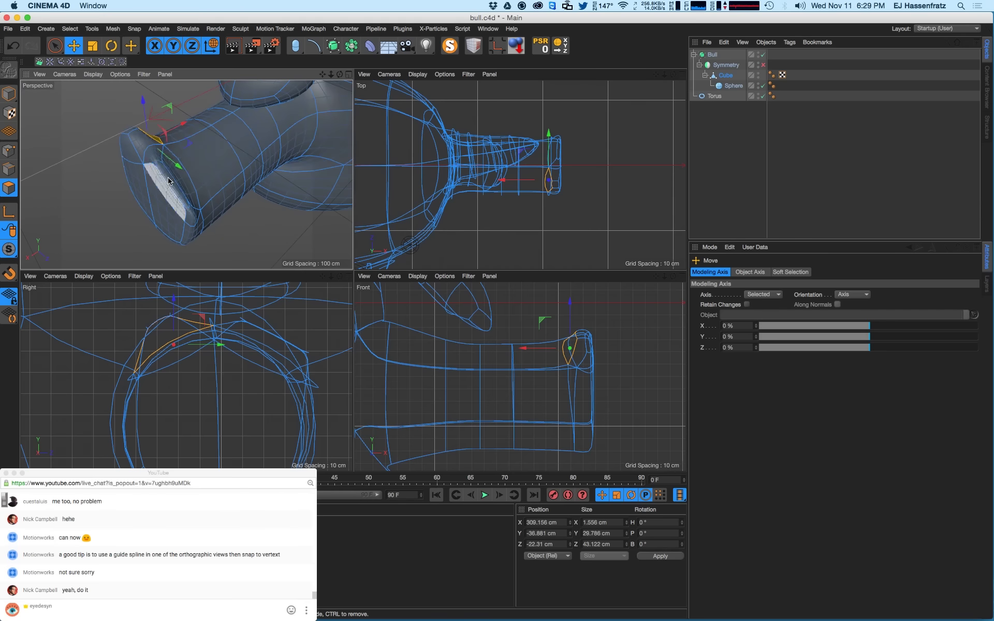
{"action": "left_click", "coordinate": [172, 194]}
{"action": "left_click_drag", "start_coordinate": [171, 203], "coordinate": [252, 166], "text": "alt"}
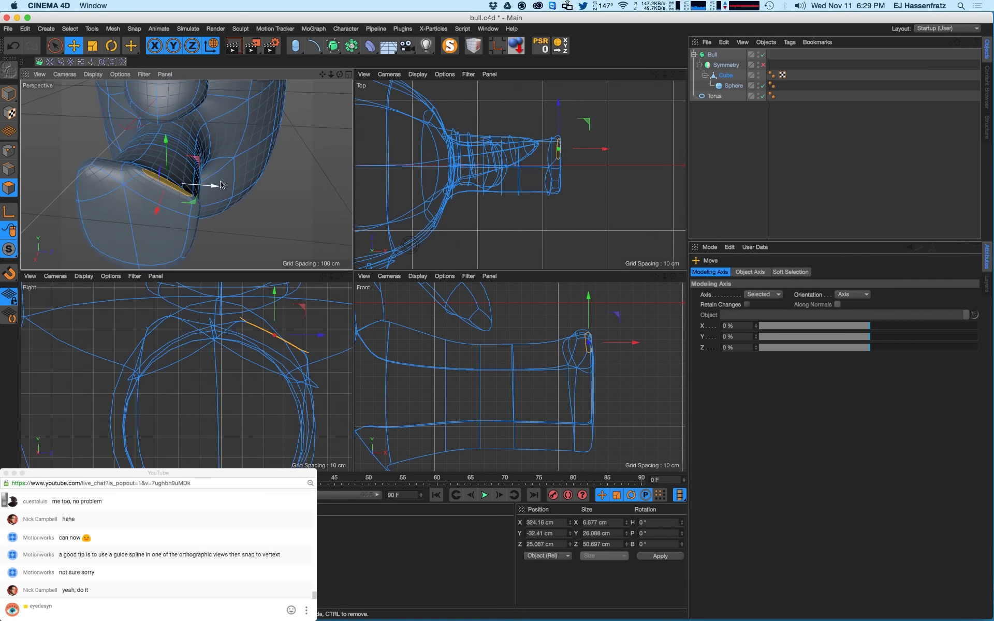
{"action": "left_click_drag", "start_coordinate": [143, 200], "coordinate": [147, 191], "text": "alt"}
{"action": "key", "text": "t"}
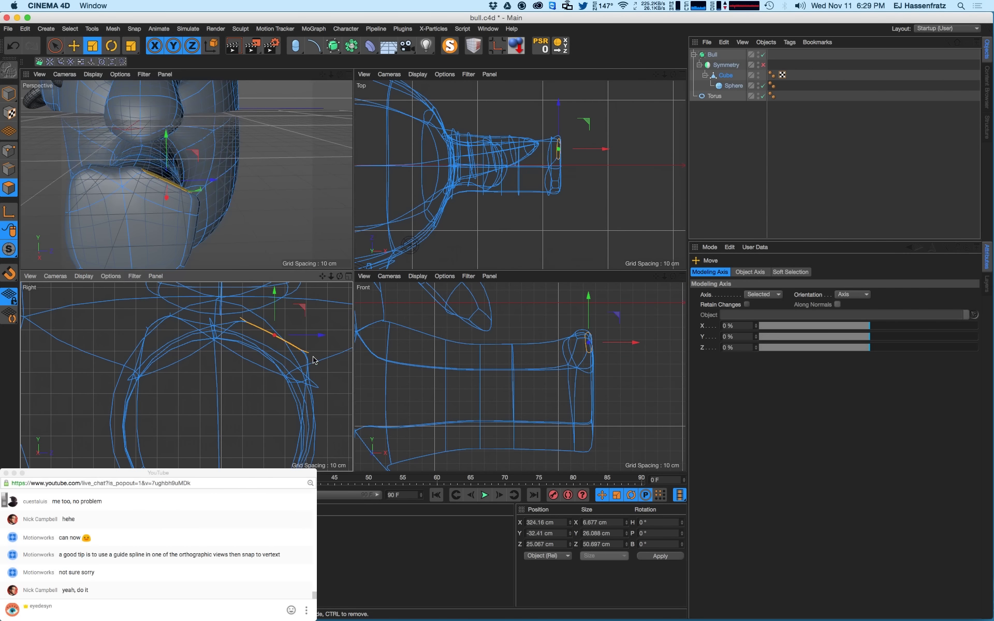
{"action": "left_click_drag", "start_coordinate": [304, 352], "coordinate": [259, 323]}
- Raise the end polygons about 7.7 cm, shrink them to about 79%, and lift them 2.6 cm more
{"action": "key", "text": "e"}
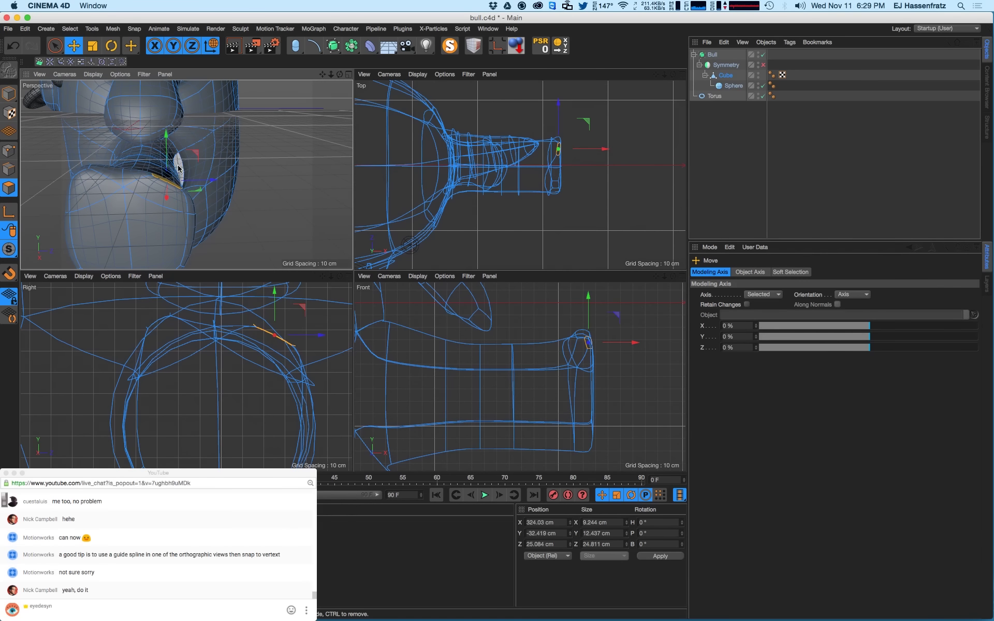
{"action": "left_click_drag", "start_coordinate": [164, 200], "coordinate": [163, 191], "text": "alt"}
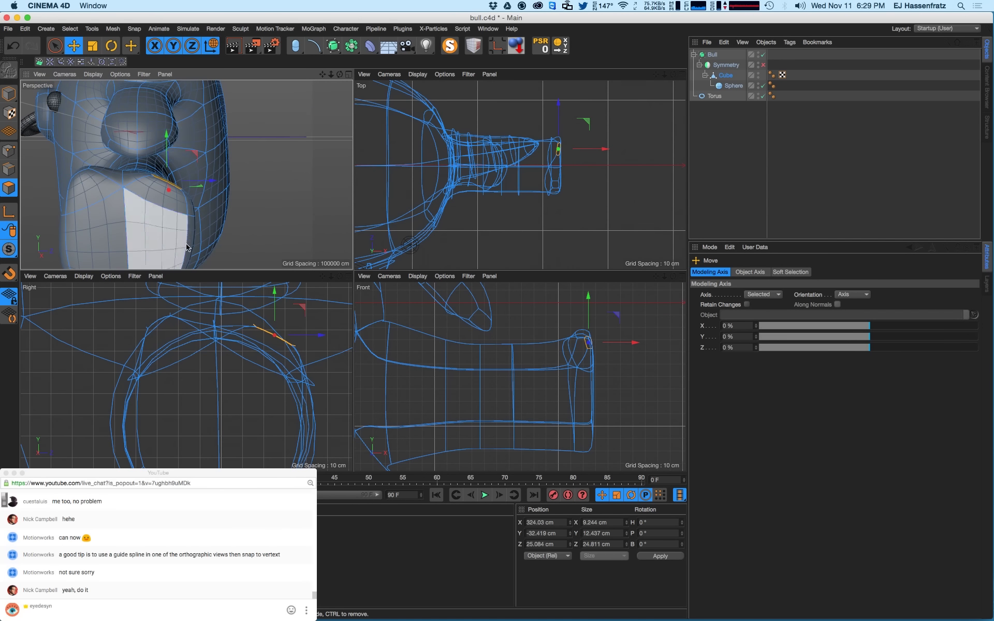
{"action": "left_click_drag", "start_coordinate": [273, 381], "coordinate": [275, 366]}
{"action": "key", "text": "t"}
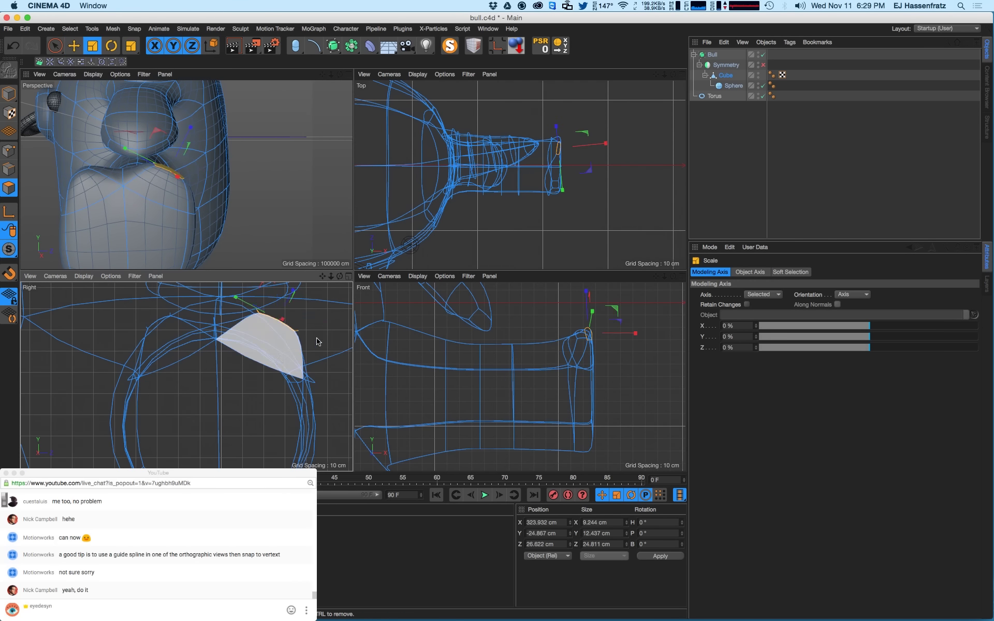
{"action": "left_click_drag", "start_coordinate": [244, 305], "coordinate": [277, 339]}
{"action": "key", "text": "e"}
{"action": "mouse_move", "coordinate": [169, 208]}
{"action": "left_mouse_down", "text": "alt"}
{"action": "mouse_move", "coordinate": [167, 217]}
{"action": "mouse_move", "coordinate": [245, 219]}
{"action": "mouse_move", "coordinate": [133, 223]}
{"action": "mouse_move", "coordinate": [166, 211]}
{"action": "left_mouse_up", "text": "alt"}
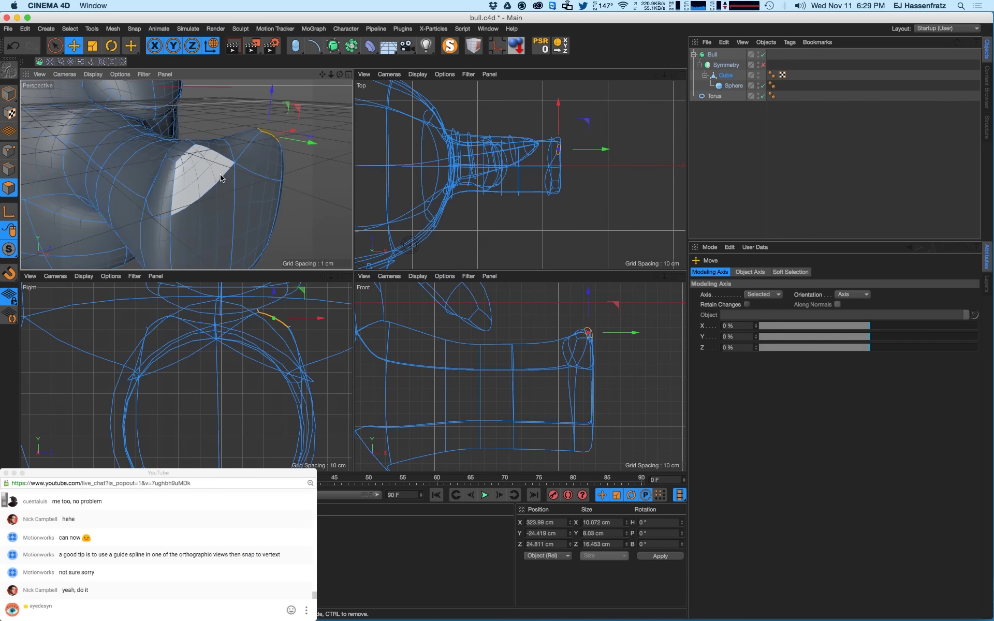
{"action": "left_click_drag", "start_coordinate": [217, 173], "coordinate": [166, 150], "text": "alt"}
- Shift the tube tip's polygons left along X in the Front view
{"action": "left_click", "coordinate": [151, 151]}
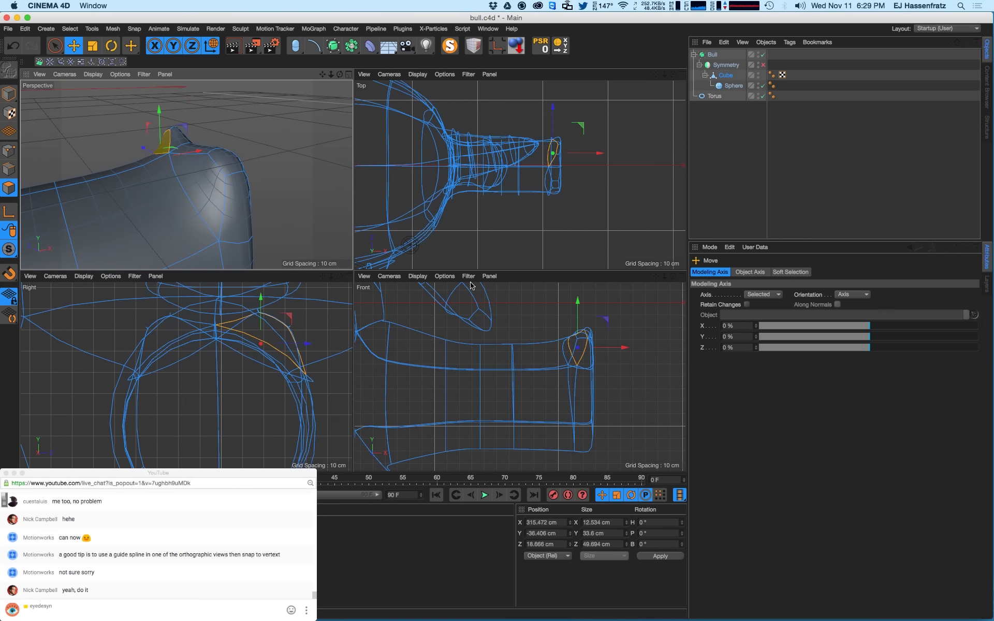
{"action": "left_click_drag", "start_coordinate": [622, 348], "coordinate": [614, 348]}
{"action": "middle_click_drag", "start_coordinate": [567, 370], "coordinate": [521, 375], "text": "alt"}
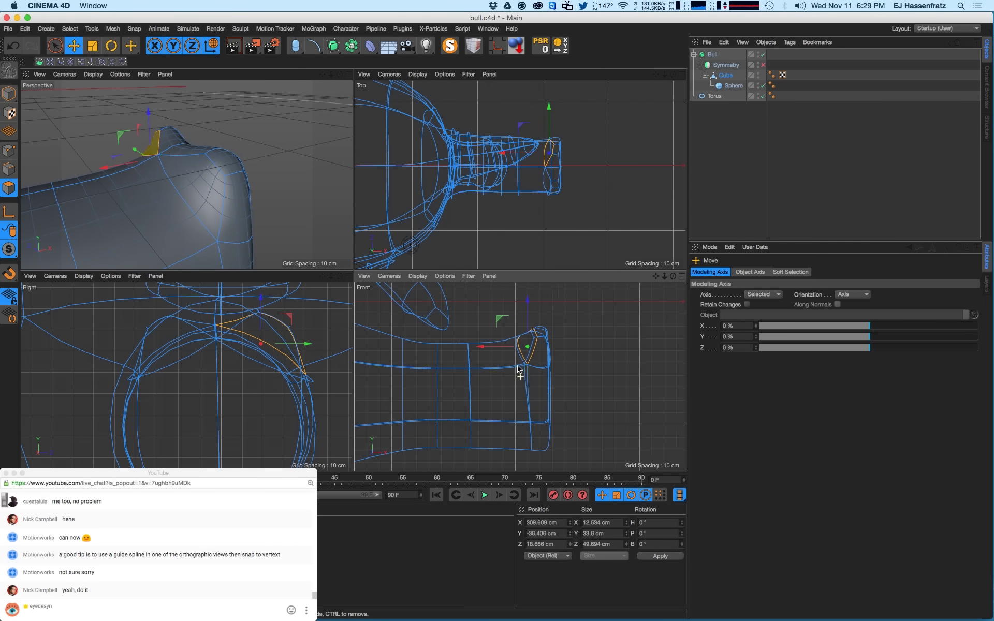
{"action": "scroll", "coordinate": [521, 375], "scroll_direction": "up", "scroll_amount": 5}
{"action": "left_click_drag", "start_coordinate": [490, 332], "coordinate": [485, 332]}
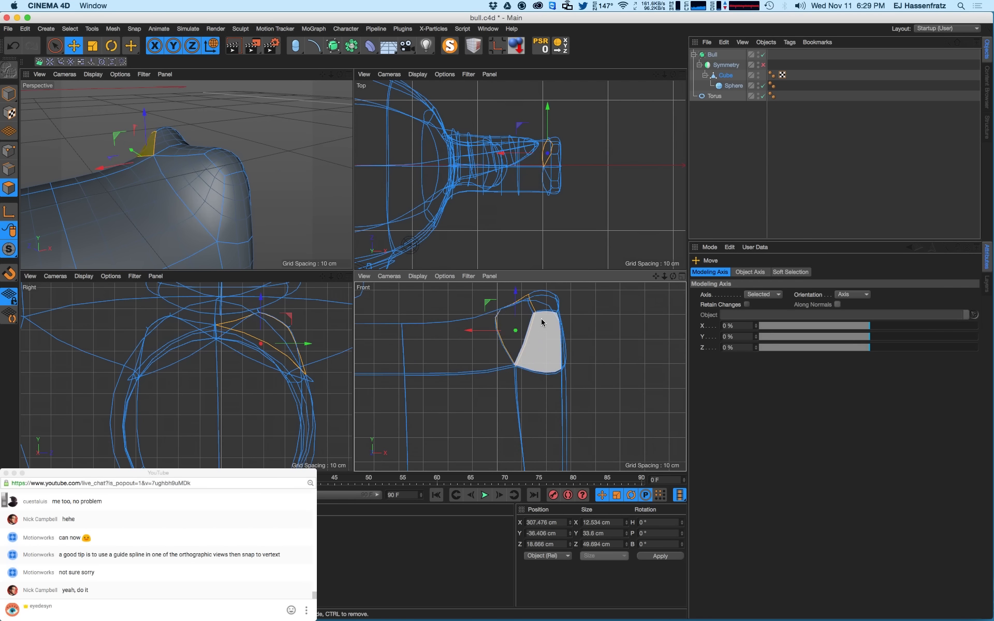
{"action": "middle_click_drag", "start_coordinate": [520, 377], "coordinate": [535, 355], "text": "alt"}
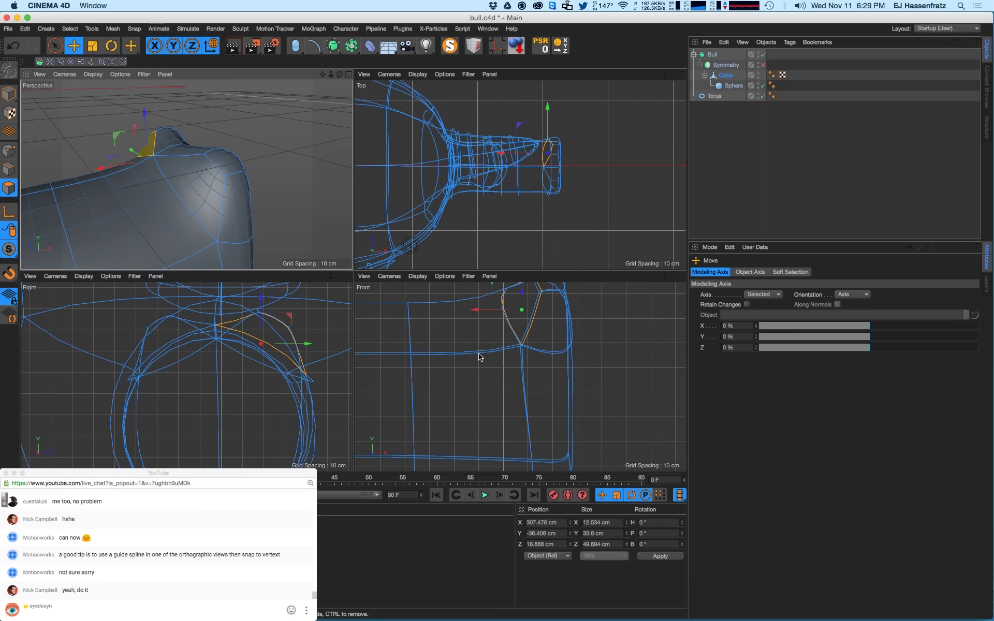
- Nudge the tip's edges along X and upward, undoing the final top-edge raise
{"action": "left_click", "coordinate": [9, 170]}
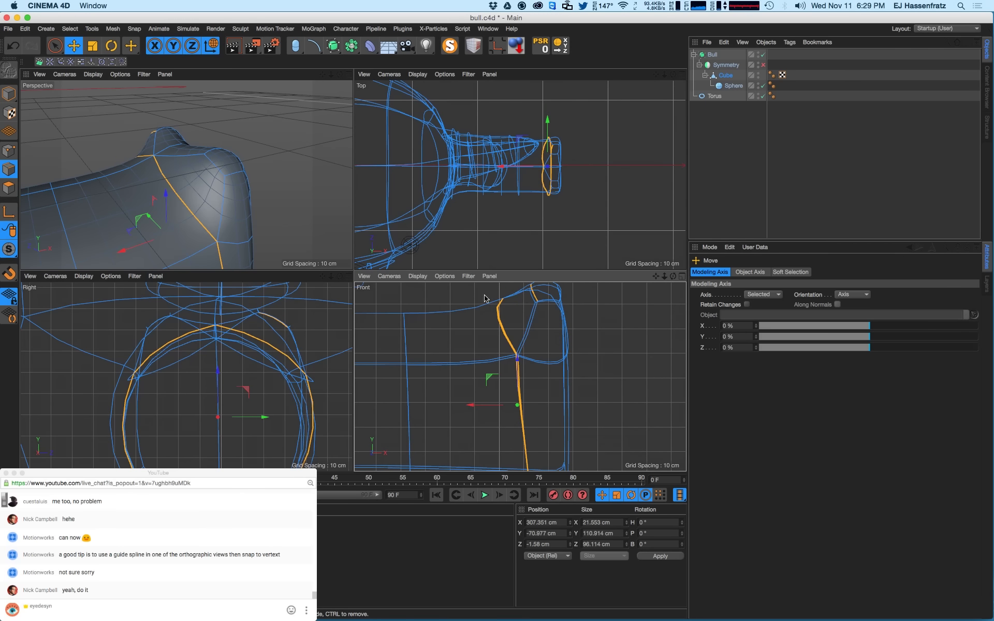
{"action": "left_click", "coordinate": [533, 330]}
{"action": "left_click_drag", "start_coordinate": [500, 334], "coordinate": [542, 342]}
{"action": "left_click", "coordinate": [550, 365]}
{"action": "left_click", "coordinate": [498, 326]}
{"action": "middle_click_drag", "start_coordinate": [542, 297], "coordinate": [529, 327], "text": "alt"}
{"action": "left_click", "coordinate": [529, 327]}
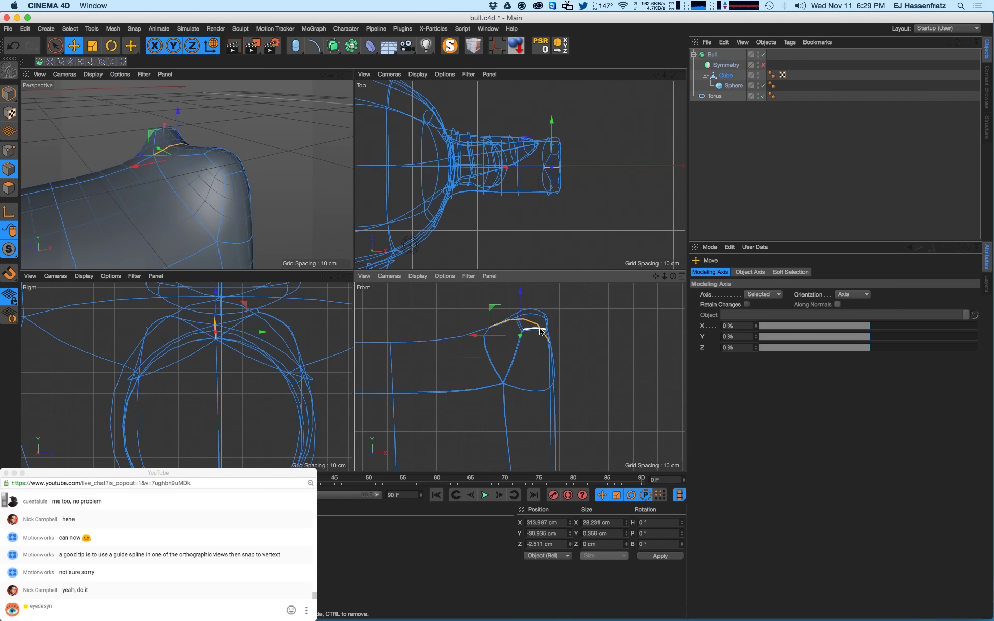
{"action": "left_click_drag", "start_coordinate": [521, 307], "coordinate": [524, 300]}
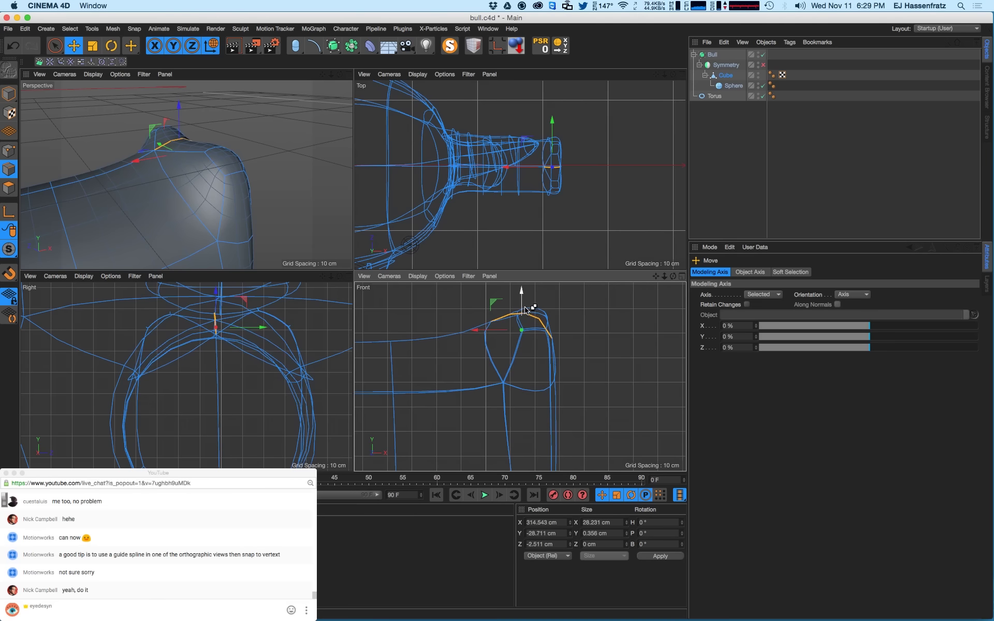
{"action": "key", "text": "super+z"}
- Scale the left and right top polygons inward along Z
{"action": "key", "text": "t"}
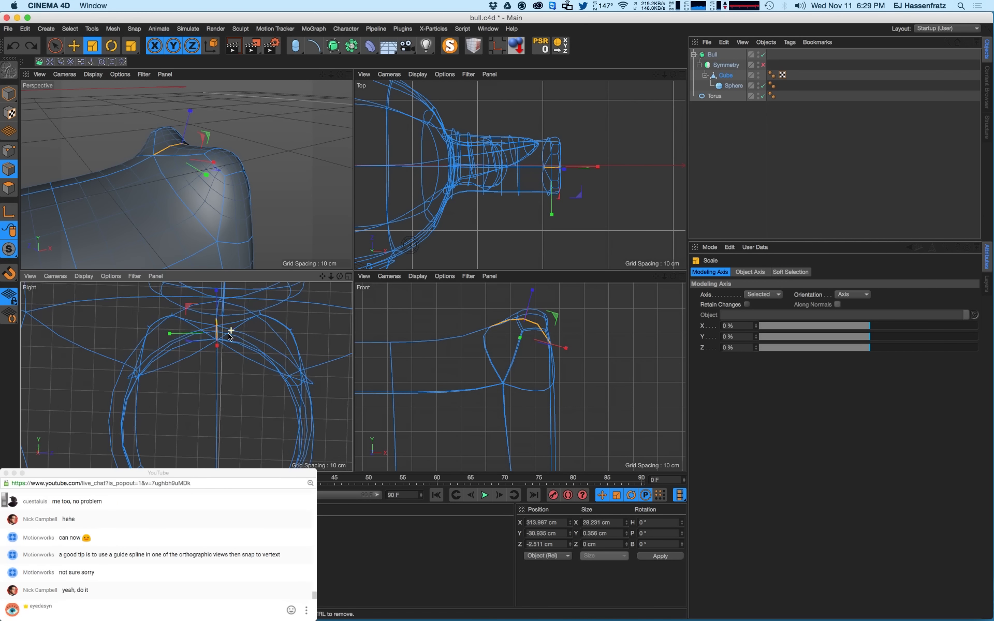
{"action": "left_click_drag", "start_coordinate": [214, 172], "coordinate": [104, 148], "text": "alt"}
{"action": "scroll", "coordinate": [203, 183], "scroll_direction": "up", "scroll_amount": 5}
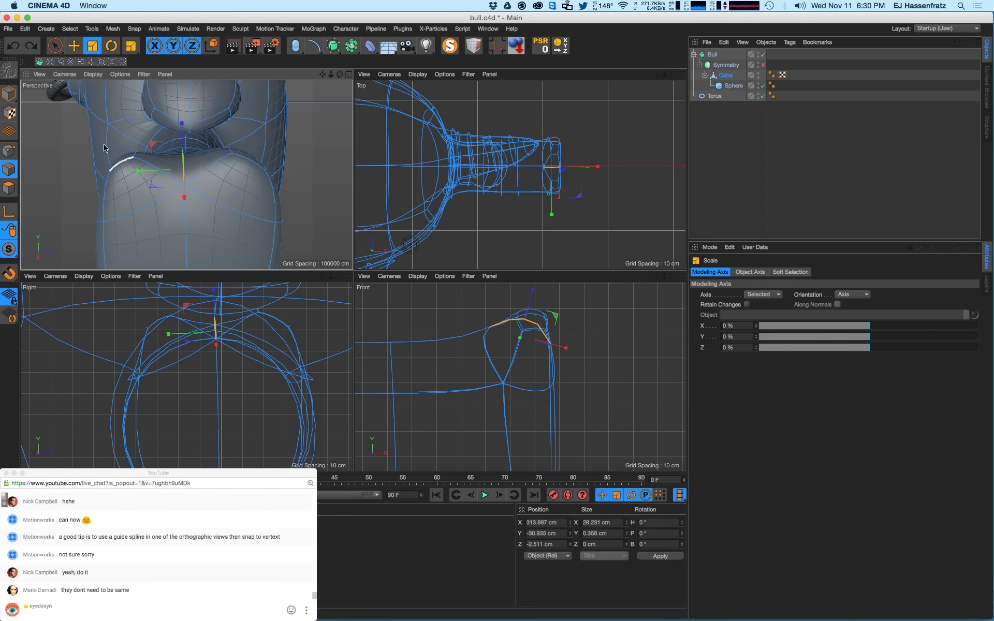
{"action": "left_click", "coordinate": [10, 186]}
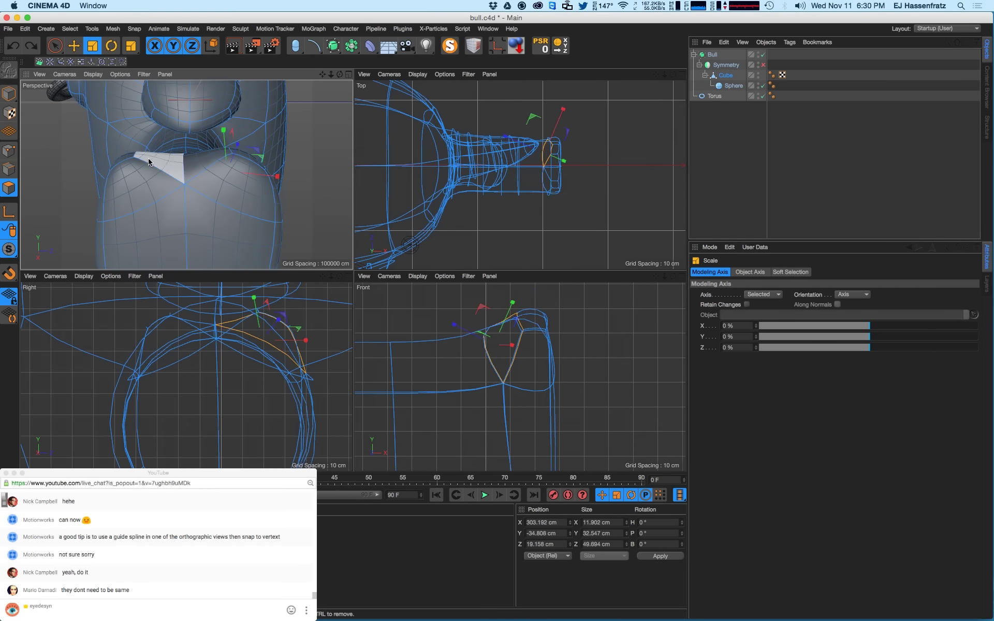
{"action": "left_click", "coordinate": [123, 158]}
{"action": "left_click", "coordinate": [248, 155], "text": "shift"}
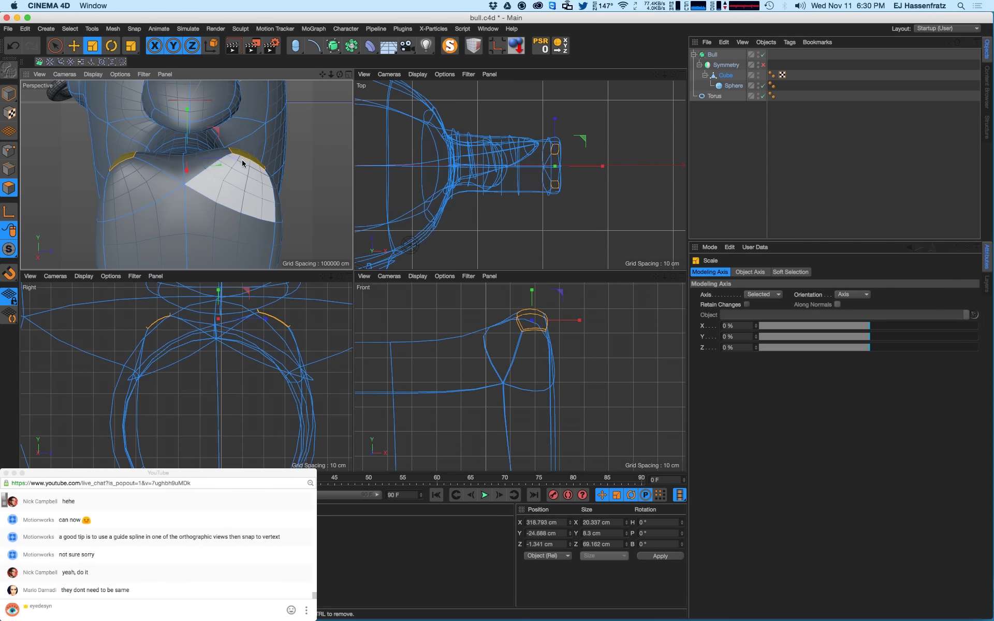
{"action": "left_click_drag", "start_coordinate": [234, 158], "coordinate": [191, 126]}
- Lower the selected edges by about 3 cm
{"action": "key", "text": "e"}
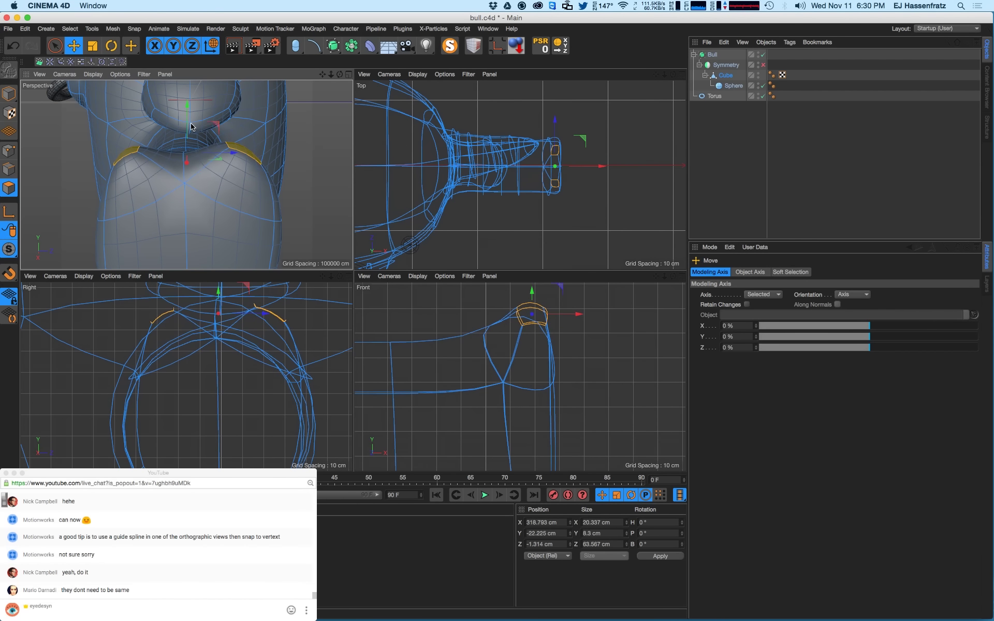
{"action": "left_click_drag", "start_coordinate": [192, 170], "coordinate": [178, 153], "text": "alt"}
{"action": "left_click", "coordinate": [9, 170]}
{"action": "left_click_drag", "start_coordinate": [161, 193], "coordinate": [171, 207], "text": "alt"}
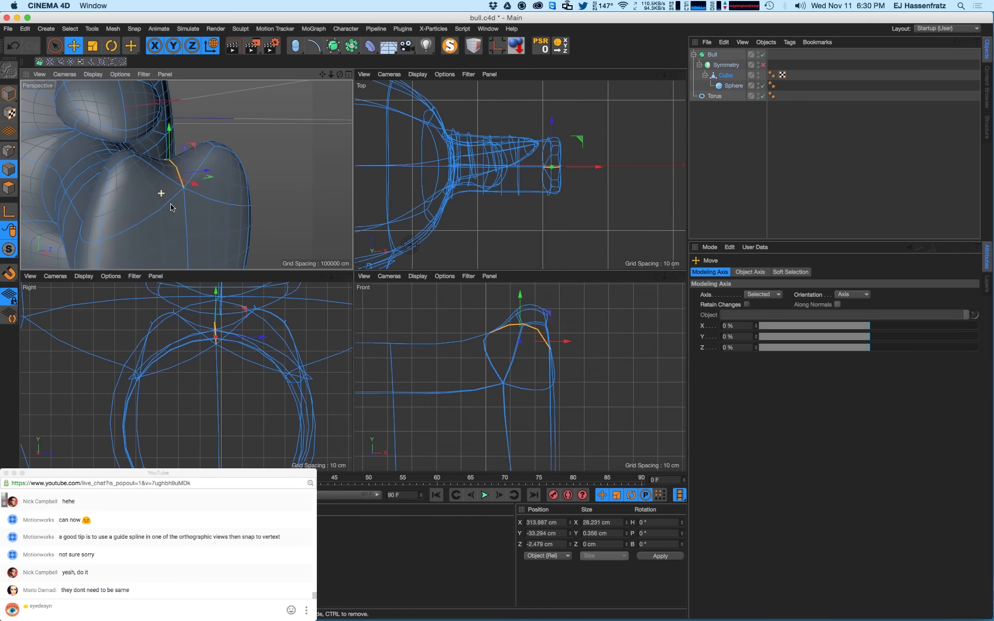
- Widen the lower edge loops on both sides to about 114 percent
{"action": "left_click", "coordinate": [91, 245]}
{"action": "left_click_drag", "start_coordinate": [91, 245], "coordinate": [289, 226], "text": "alt"}
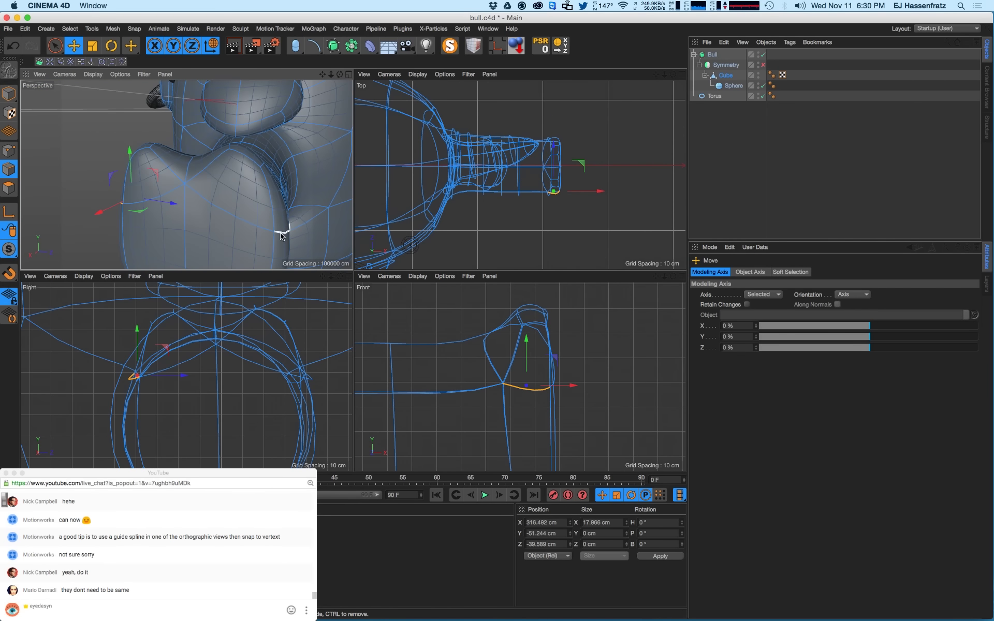
{"action": "left_click", "coordinate": [281, 233], "text": "shift"}
{"action": "left_click_drag", "start_coordinate": [149, 227], "coordinate": [231, 201], "text": "alt"}
{"action": "key", "text": "t"}
{"action": "left_click_drag", "start_coordinate": [140, 217], "coordinate": [164, 216], "text": "alt"}
{"action": "right_click_drag", "start_coordinate": [164, 216], "coordinate": [140, 216], "text": "alt"}
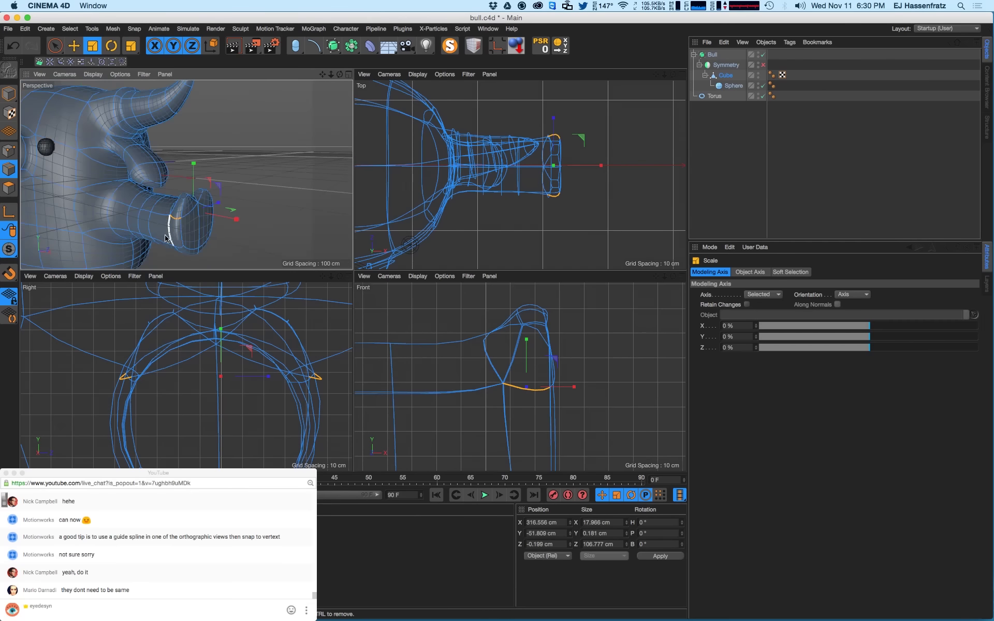
- Slide a tube edge loop inward along X to about 206.209 cm
{"action": "left_click_drag", "start_coordinate": [155, 216], "coordinate": [263, 189], "text": "alt"}
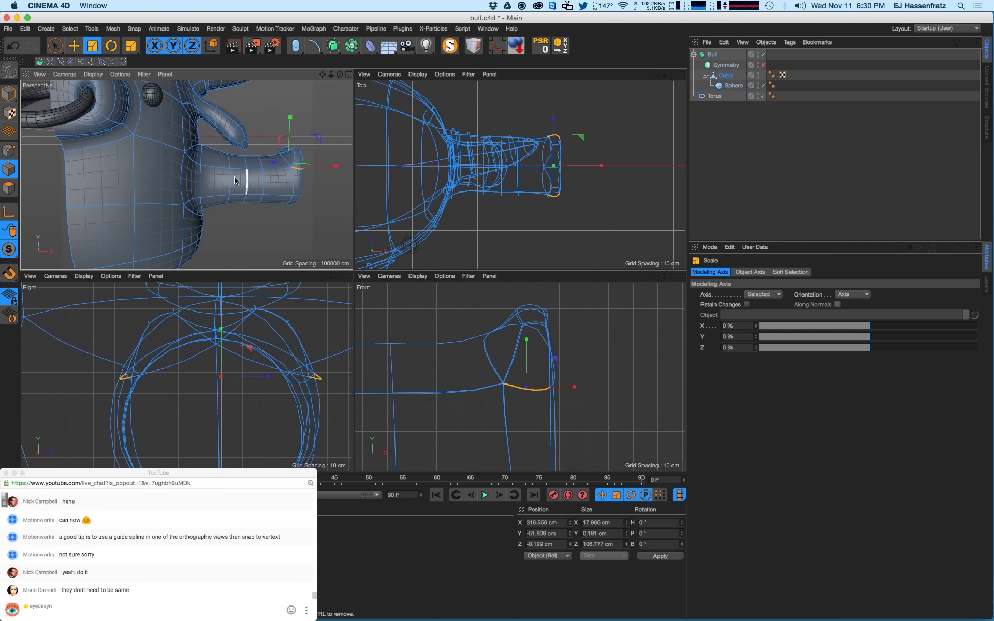
{"action": "key", "text": "u"}
{"action": "key", "text": "l"}
{"action": "left_click", "coordinate": [229, 189]}
{"action": "key", "text": "e"}
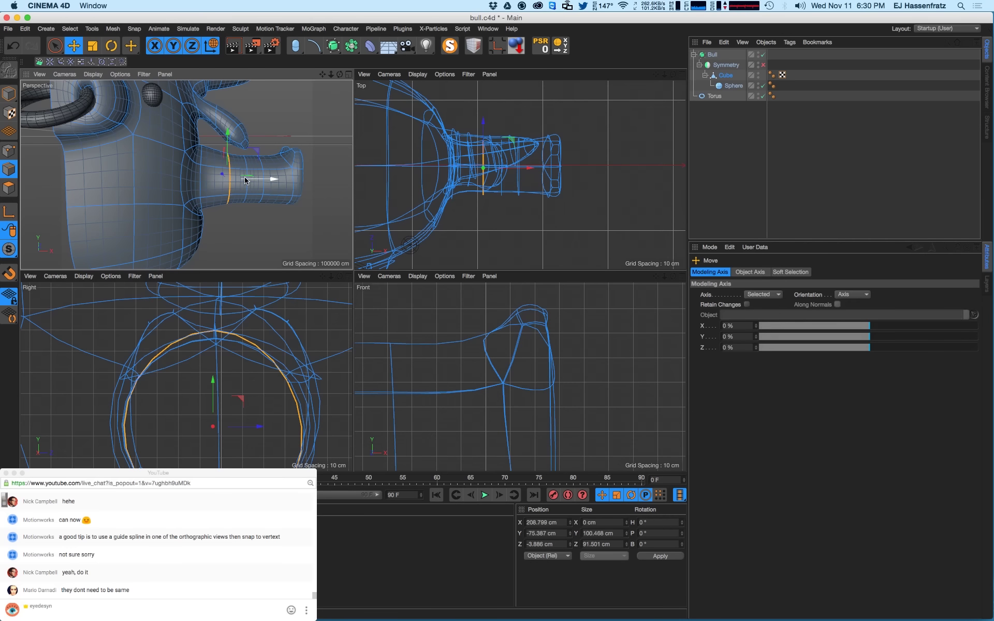
{"action": "mouse_move", "coordinate": [246, 182]}
{"action": "left_mouse_down"}
{"action": "mouse_move", "coordinate": [248, 197]}
{"action": "mouse_move", "coordinate": [259, 181]}
{"action": "left_mouse_up"}
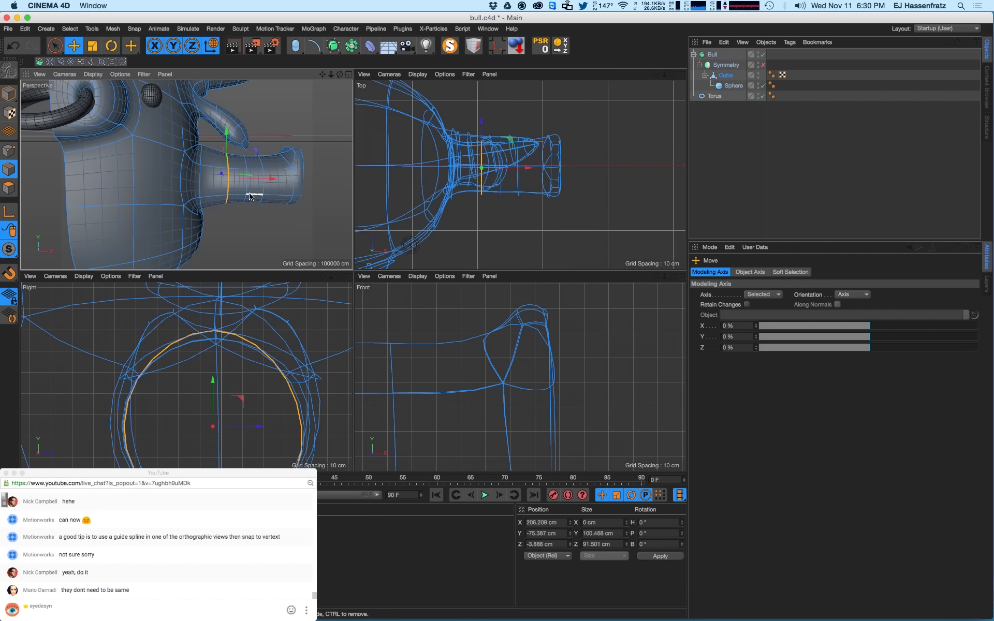
{"action": "scroll", "coordinate": [250, 196], "scroll_direction": "down", "scroll_amount": 5}
- Re-enable mirror symmetry, clear the edge selection, and preview a render
{"action": "left_click", "coordinate": [763, 65]}
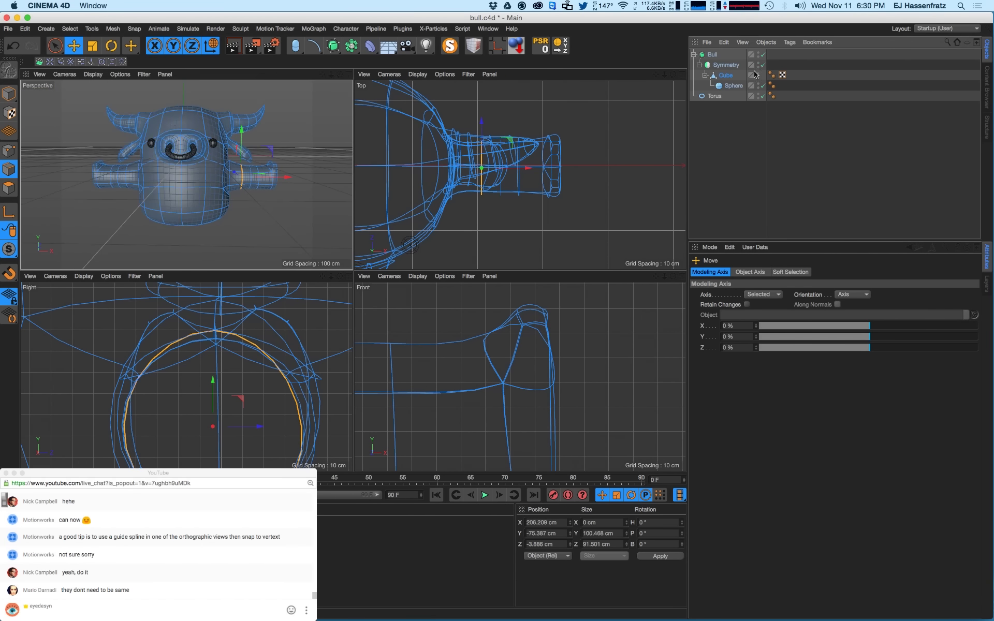
{"action": "left_click", "coordinate": [250, 229]}
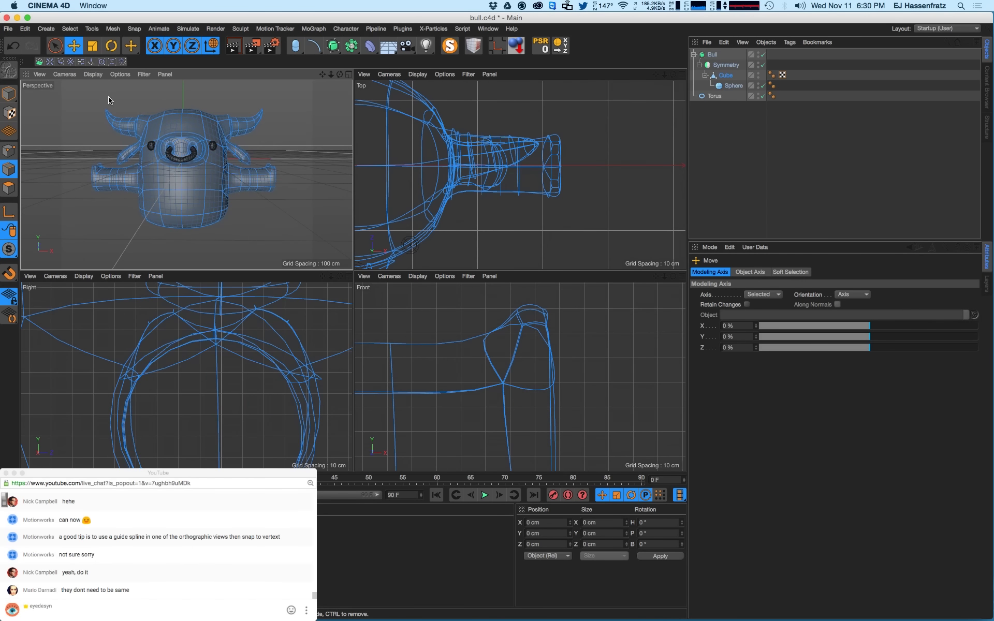
{"action": "key", "text": "ctrl+r"}
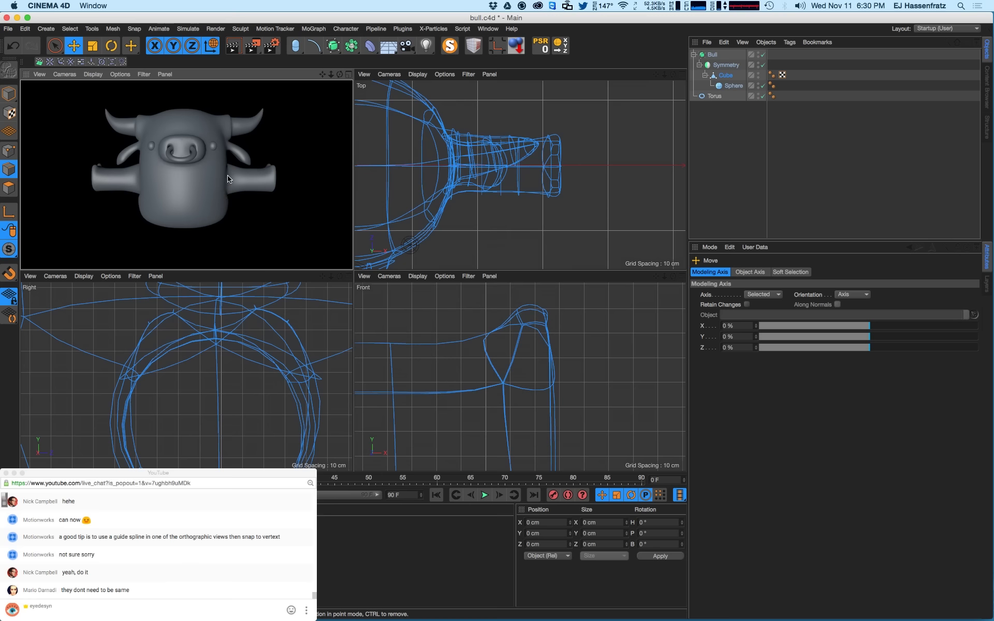
{"action": "key", "text": "q"}
- Disable the Subdivision Surface smoothing and reframe the views on the body
{"action": "key", "text": "ctrl+r"}
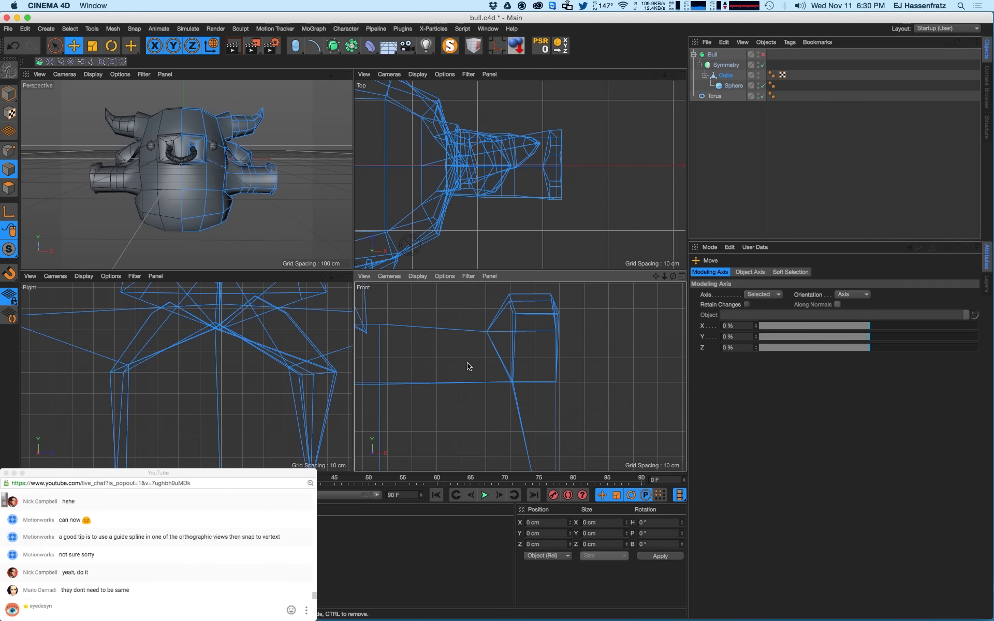
{"action": "right_click_drag", "start_coordinate": [467, 363], "coordinate": [421, 388], "text": "alt"}
{"action": "middle_click_drag", "start_coordinate": [430, 394], "coordinate": [467, 406], "text": "alt"}
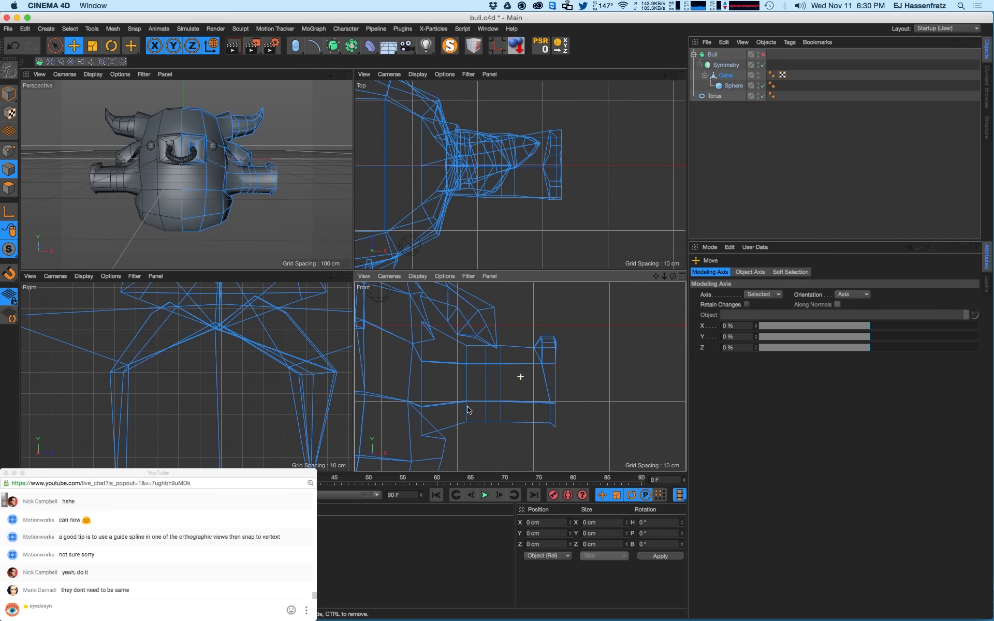
{"action": "middle_click_drag", "start_coordinate": [500, 354], "coordinate": [521, 349], "text": "alt"}
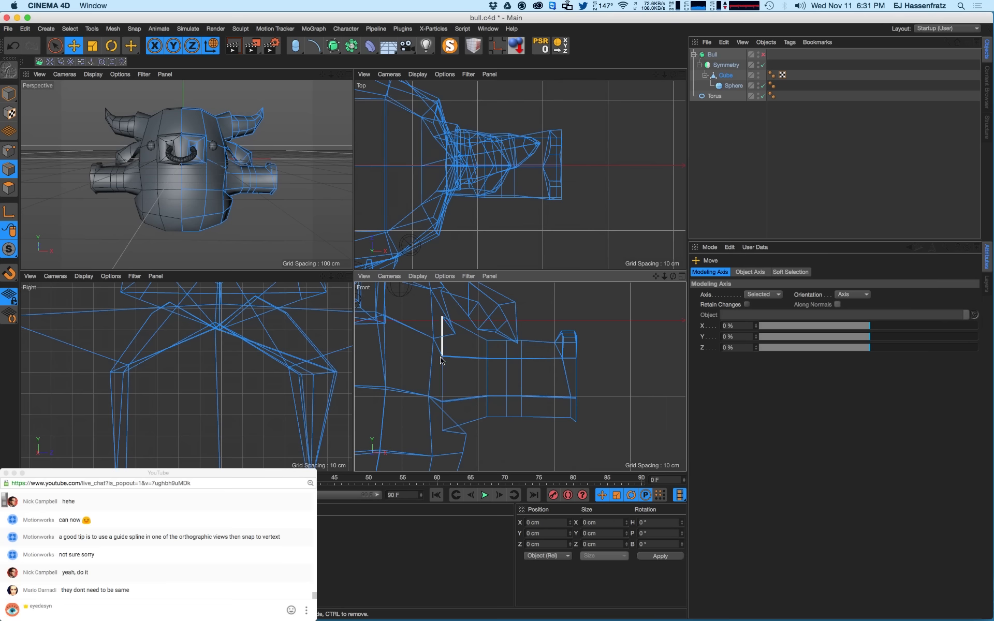
{"action": "scroll", "coordinate": [269, 197], "scroll_direction": "up", "scroll_amount": 10}
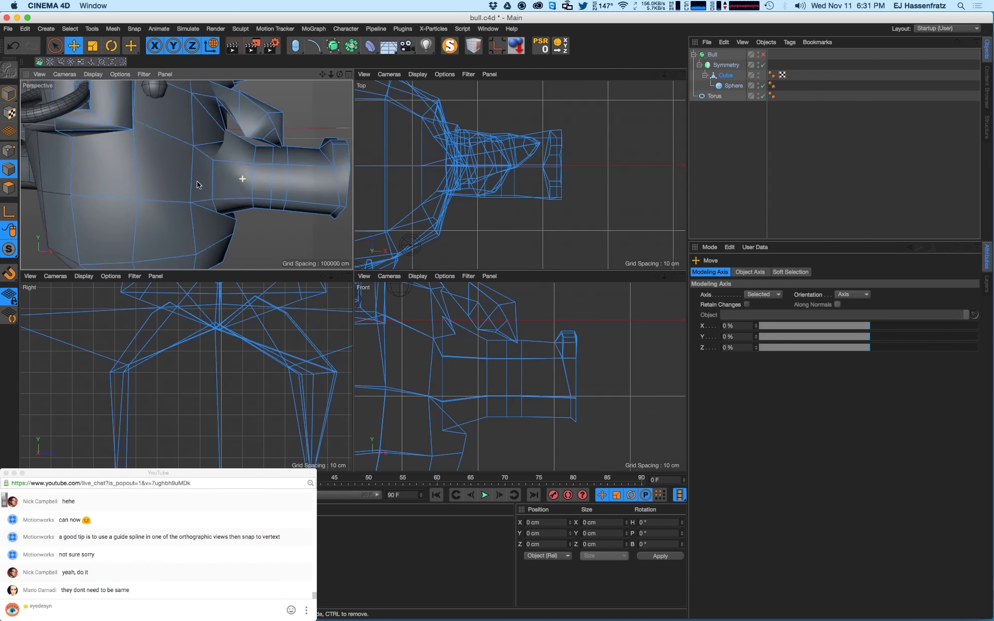
{"action": "left_click_drag", "start_coordinate": [220, 154], "coordinate": [243, 176], "text": "alt"}
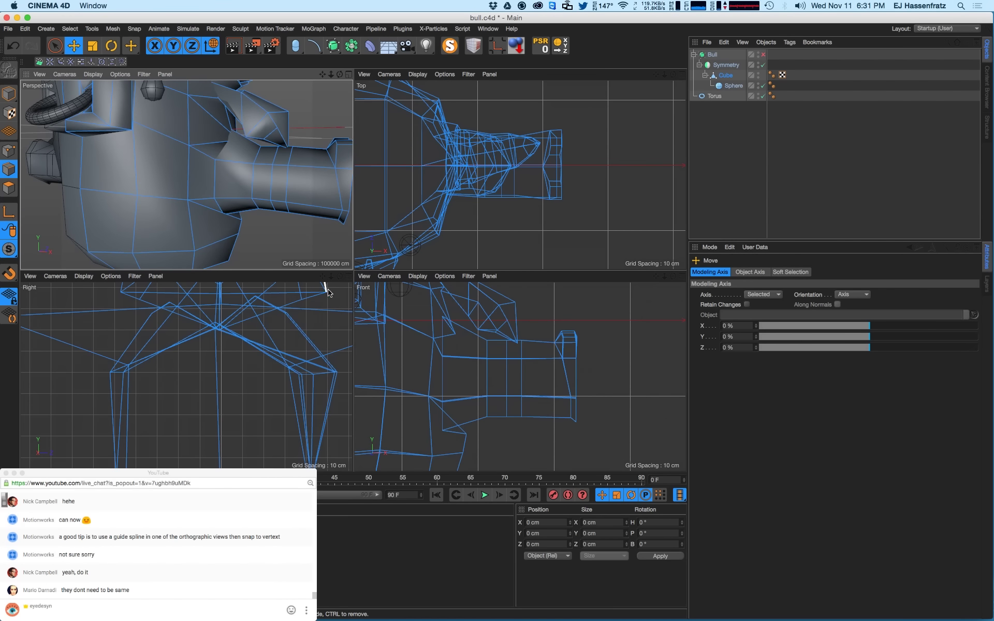
- Loop-select the edge loop where the arm meets the body
{"action": "key", "text": "y"}
{"action": "key", "text": "u"}
{"action": "key", "text": "l"}
{"action": "left_click", "coordinate": [442, 385]}
- Slide the arm-root edge loop along the arm and shrink it
{"action": "key", "text": "e"}
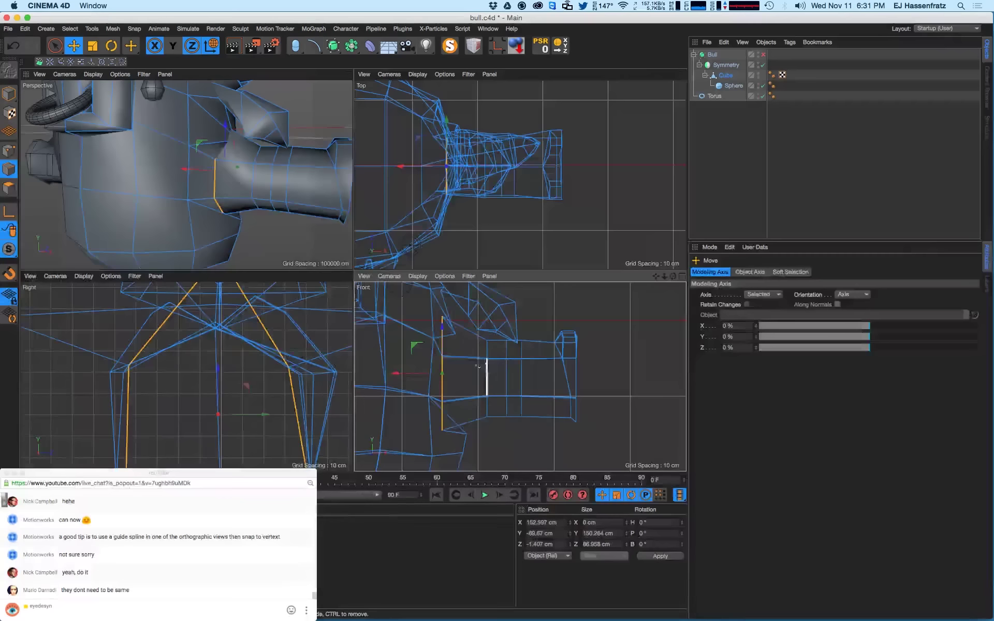
{"action": "left_click_drag", "start_coordinate": [422, 374], "coordinate": [439, 374]}
{"action": "key", "text": "t"}
{"action": "left_click_drag", "start_coordinate": [478, 344], "coordinate": [434, 356]}
{"action": "key", "text": "e"}
{"action": "key", "text": "y"}
{"action": "key", "text": "t"}
{"action": "key", "text": "e"}
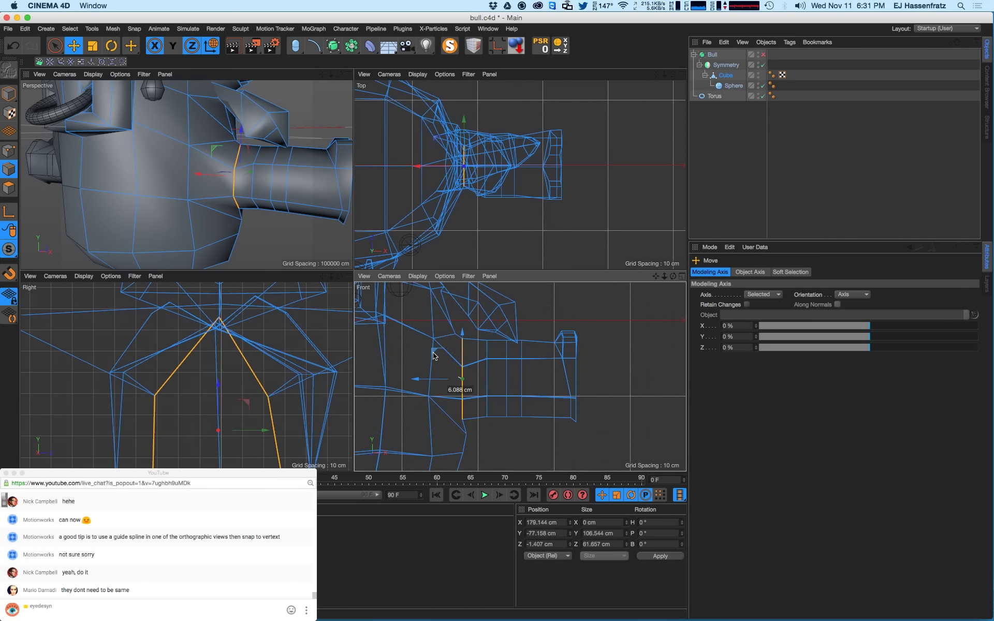
- Select the arm loop's lower points, undoing a stray point move
{"action": "left_click", "coordinate": [9, 151]}
{"action": "left_click_drag", "start_coordinate": [54, 45], "coordinate": [90, 78]}
{"action": "left_click_drag", "start_coordinate": [469, 368], "coordinate": [480, 411]}
{"action": "key", "text": "e"}
{"action": "key", "text": "super+z"}
{"action": "key", "text": "super+z"}
{"action": "key", "text": "0"}
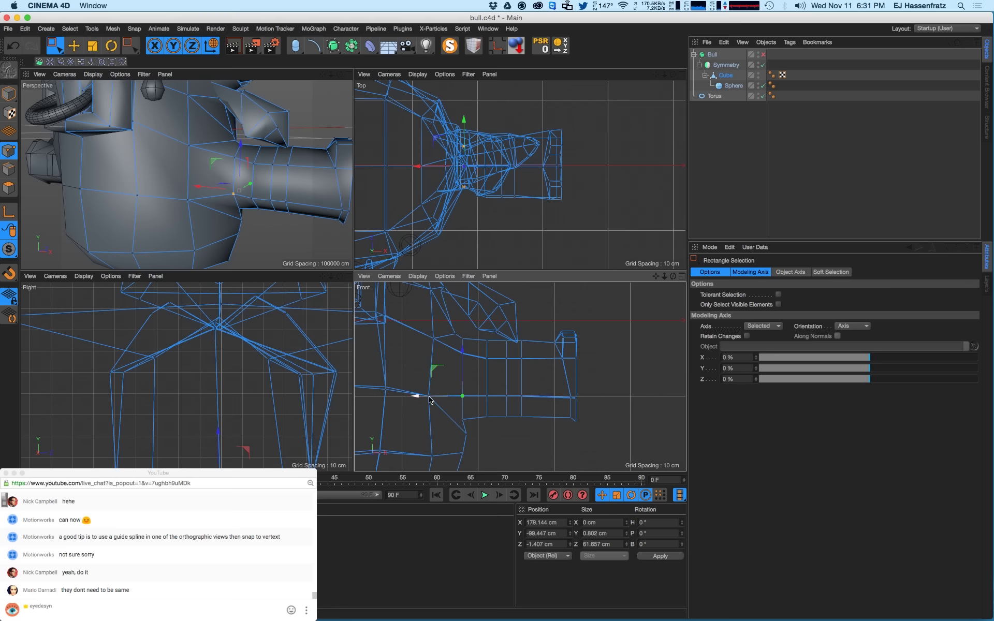
{"action": "mouse_move", "coordinate": [413, 375]}
{"action": "left_mouse_down"}
{"action": "mouse_move", "coordinate": [446, 408]}
{"action": "mouse_move", "coordinate": [413, 391]}
{"action": "left_mouse_up"}
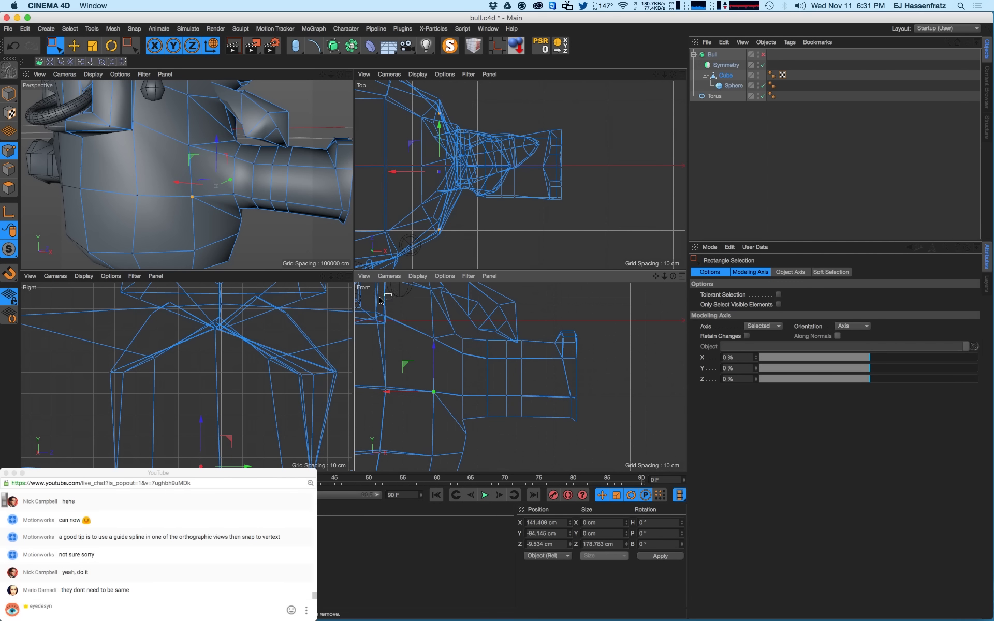
- Turn the bull's subdivision smoothing back on
{"action": "left_click_drag", "start_coordinate": [204, 201], "coordinate": [243, 194], "text": "alt"}
{"action": "right_click_drag", "start_coordinate": [243, 194], "coordinate": [213, 202], "text": "alt"}
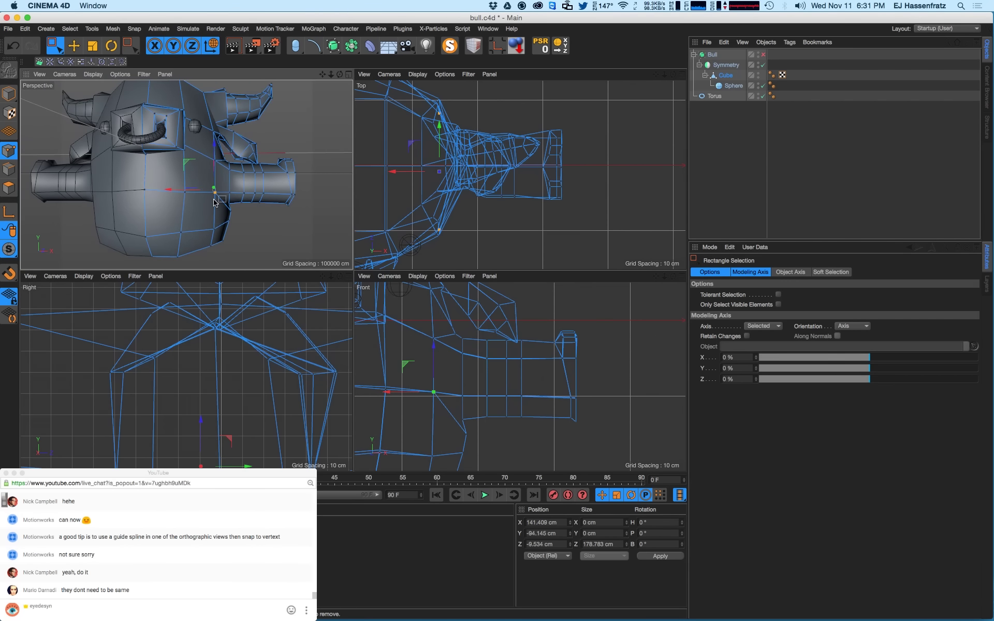
{"action": "left_click", "coordinate": [763, 54]}
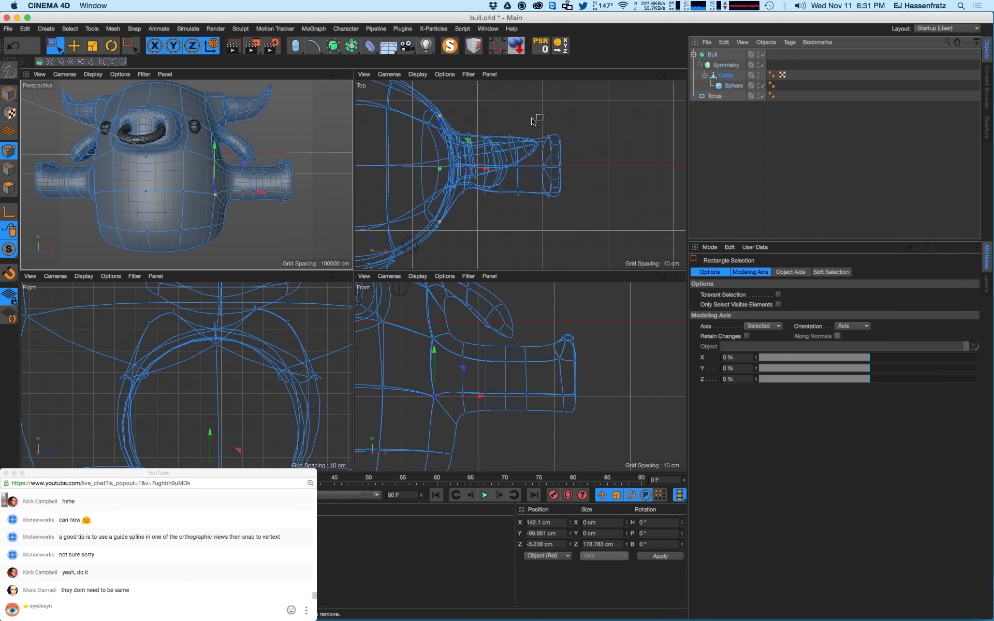
- Move a vertical column of arm-root points about 11 cm toward the body
{"action": "key", "text": "ctrl+r"}
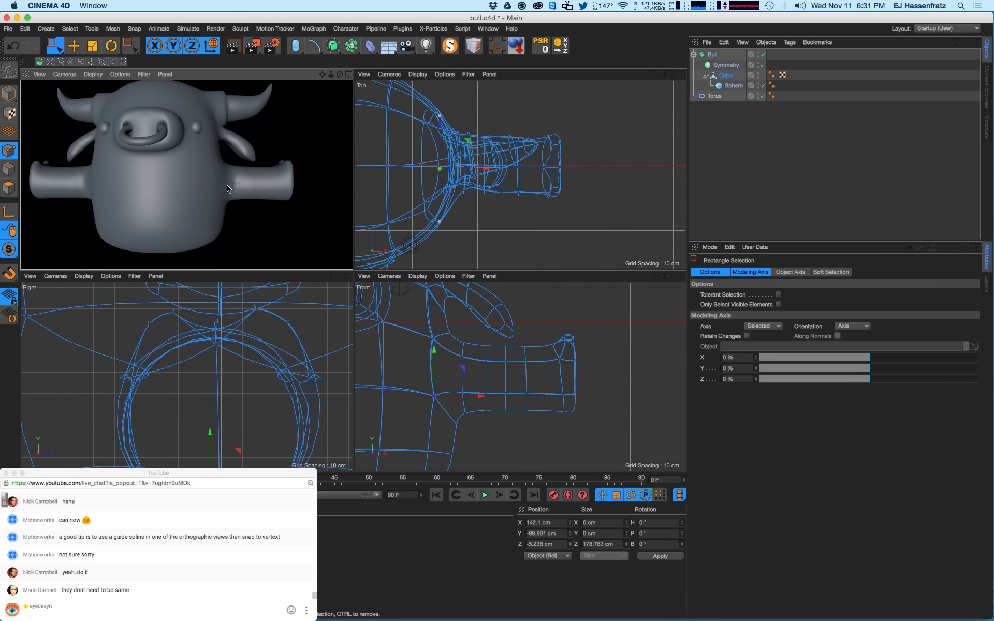
{"action": "left_click", "coordinate": [246, 181]}
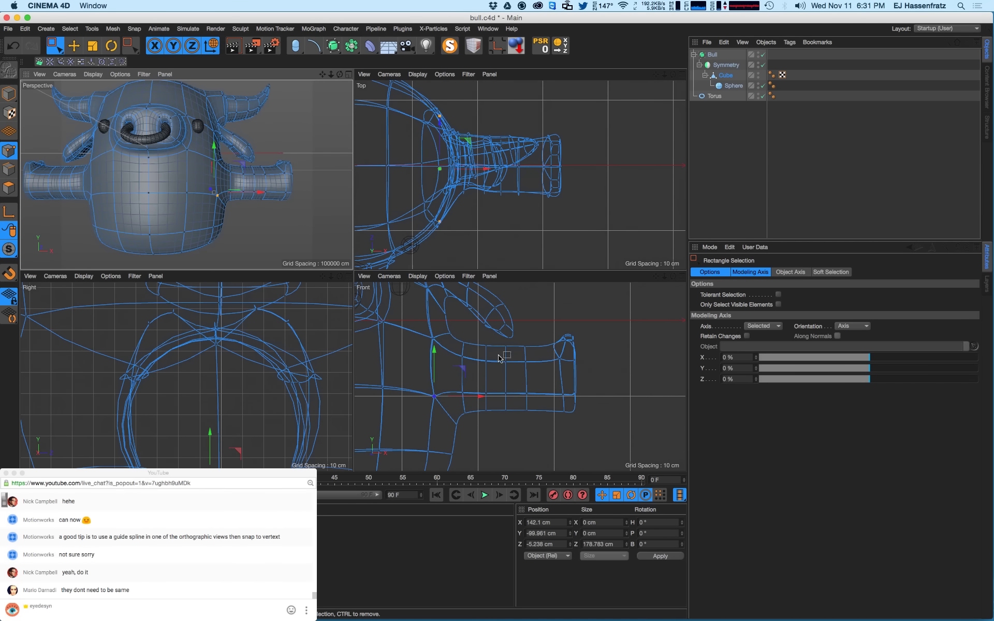
{"action": "left_click_drag", "start_coordinate": [469, 333], "coordinate": [460, 420]}
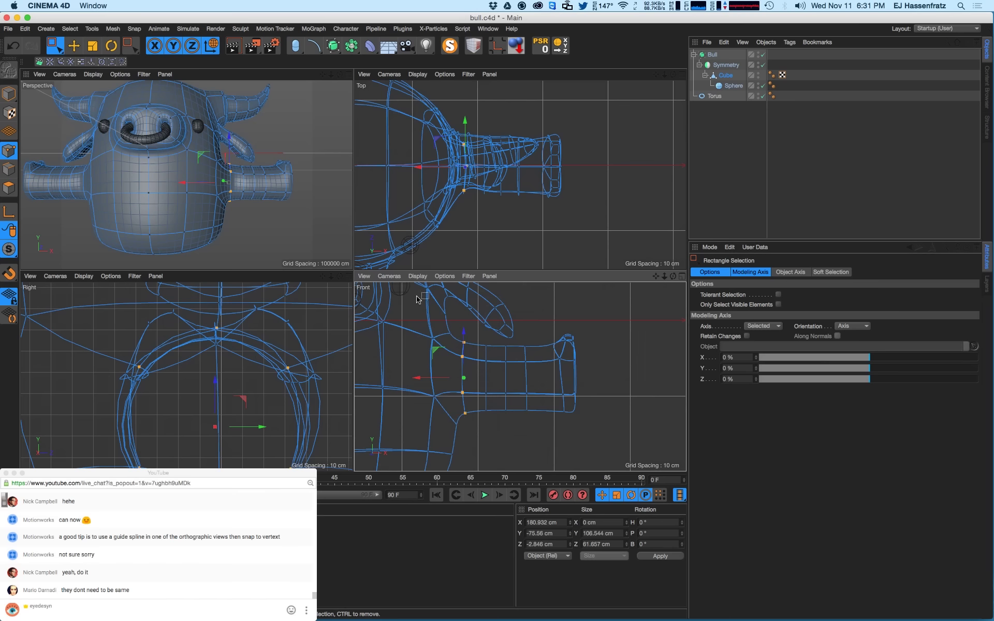
{"action": "left_click_drag", "start_coordinate": [222, 186], "coordinate": [217, 182], "text": "alt"}
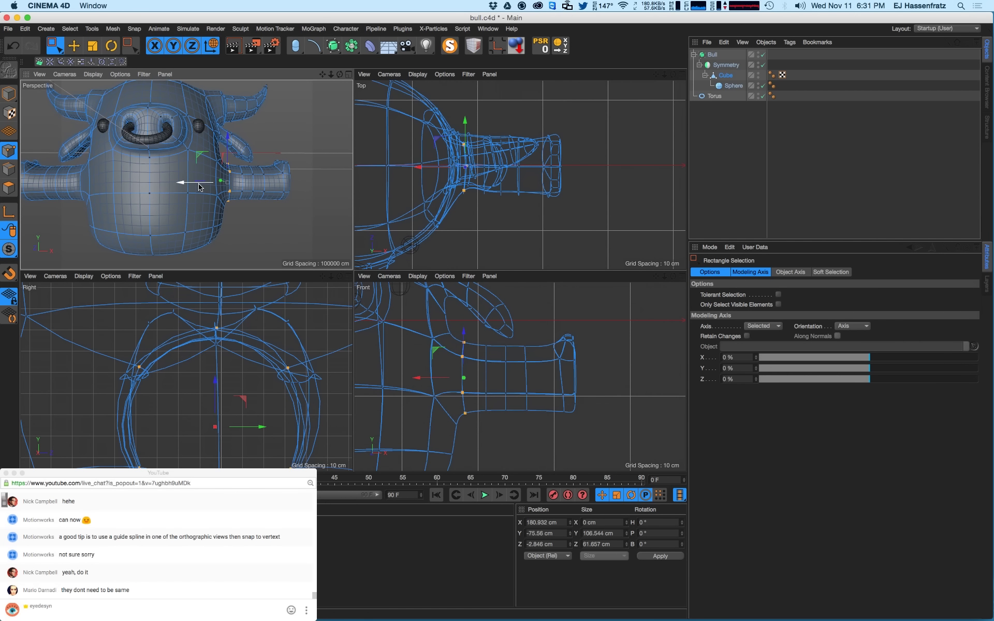
{"action": "mouse_move", "coordinate": [411, 372]}
{"action": "left_mouse_down"}
{"action": "mouse_move", "coordinate": [423, 380]}
{"action": "mouse_move", "coordinate": [409, 381]}
{"action": "left_mouse_up"}
- Nudge the vertex on the arm's underside 2 cm toward the body
{"action": "key", "text": "ctrl+r"}
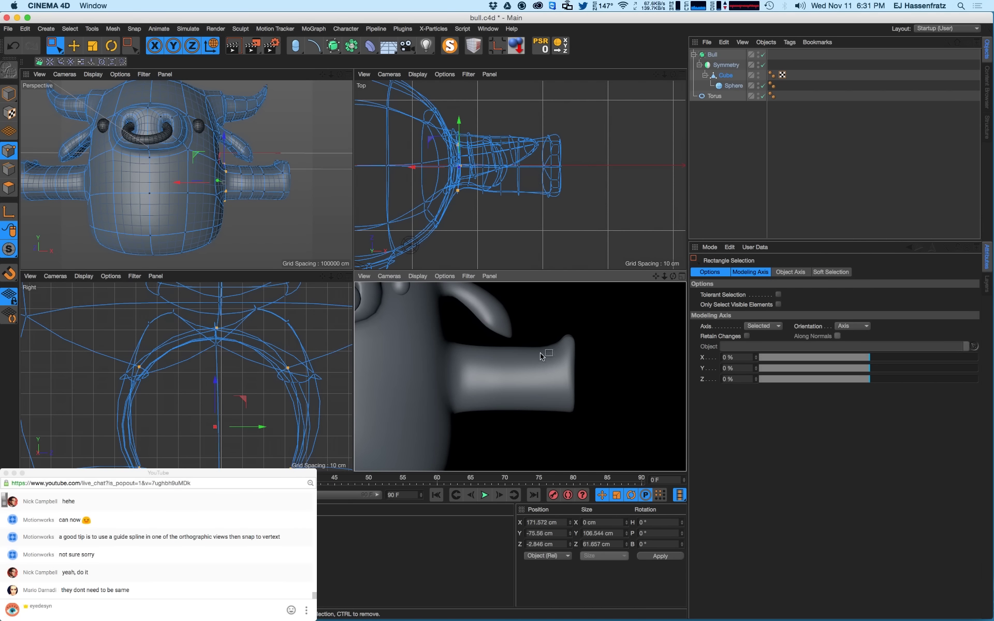
{"action": "mouse_move", "coordinate": [245, 200]}
{"action": "left_mouse_down", "text": "alt"}
{"action": "mouse_move", "coordinate": [227, 204]}
{"action": "mouse_move", "coordinate": [256, 207]}
{"action": "left_mouse_up", "text": "alt"}
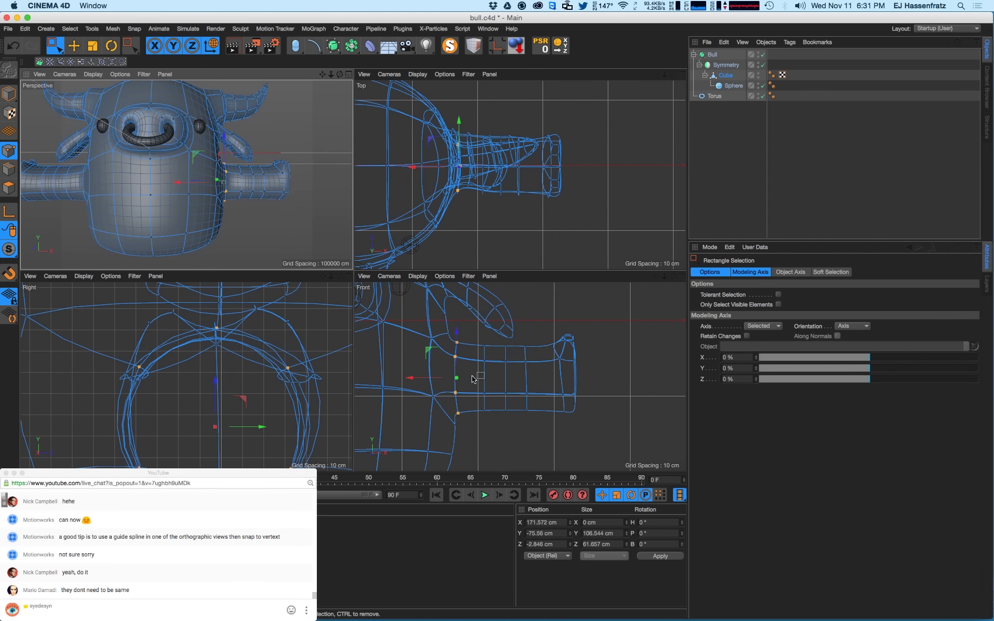
{"action": "left_click_drag", "start_coordinate": [449, 336], "coordinate": [448, 314]}
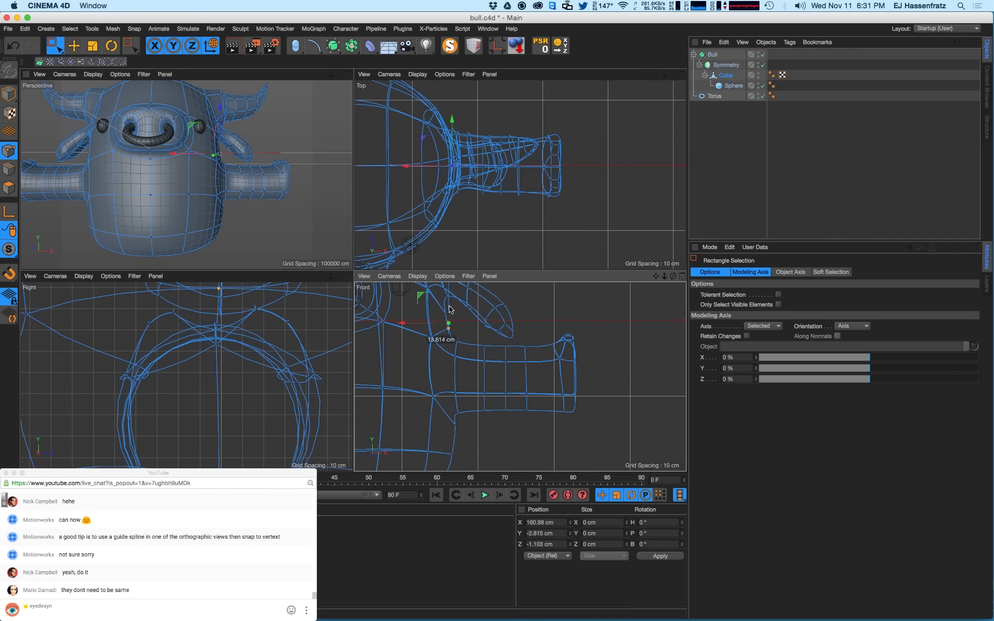
{"action": "left_click", "coordinate": [455, 429]}
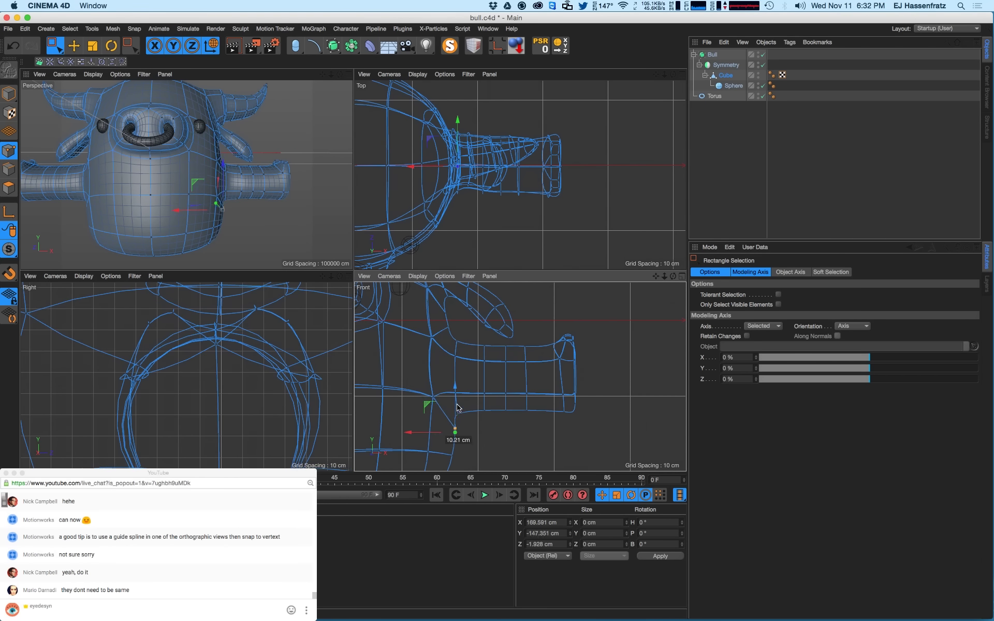
{"action": "left_click_drag", "start_coordinate": [433, 433], "coordinate": [430, 433]}
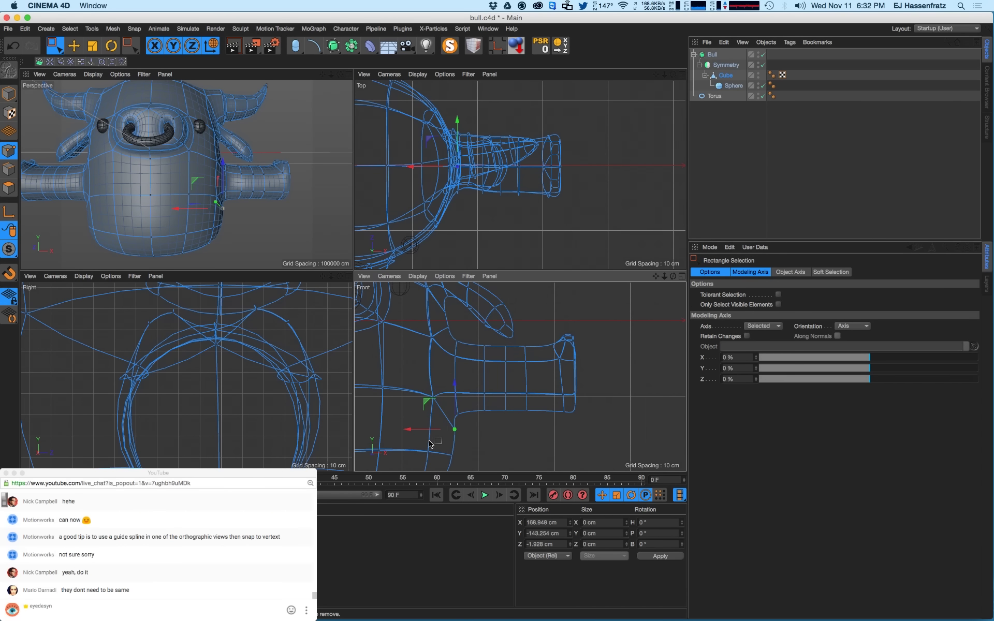
- Push two arm-root points along Z to about -51.857 cm in the Top view
{"action": "scroll", "coordinate": [465, 390], "scroll_direction": "down", "scroll_amount": 10}
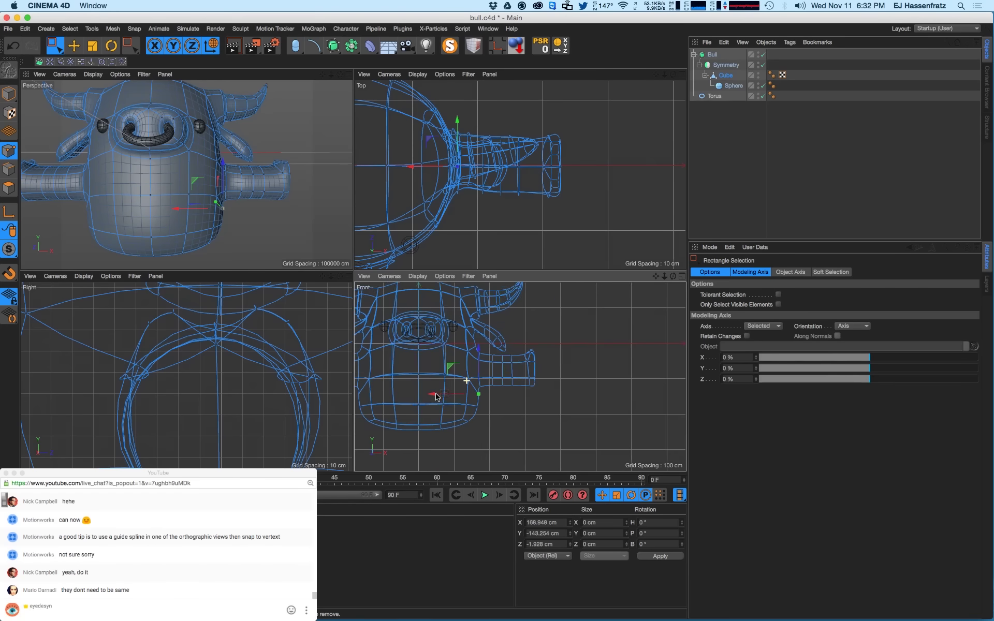
{"action": "left_click_drag", "start_coordinate": [277, 219], "coordinate": [339, 189], "text": "alt"}
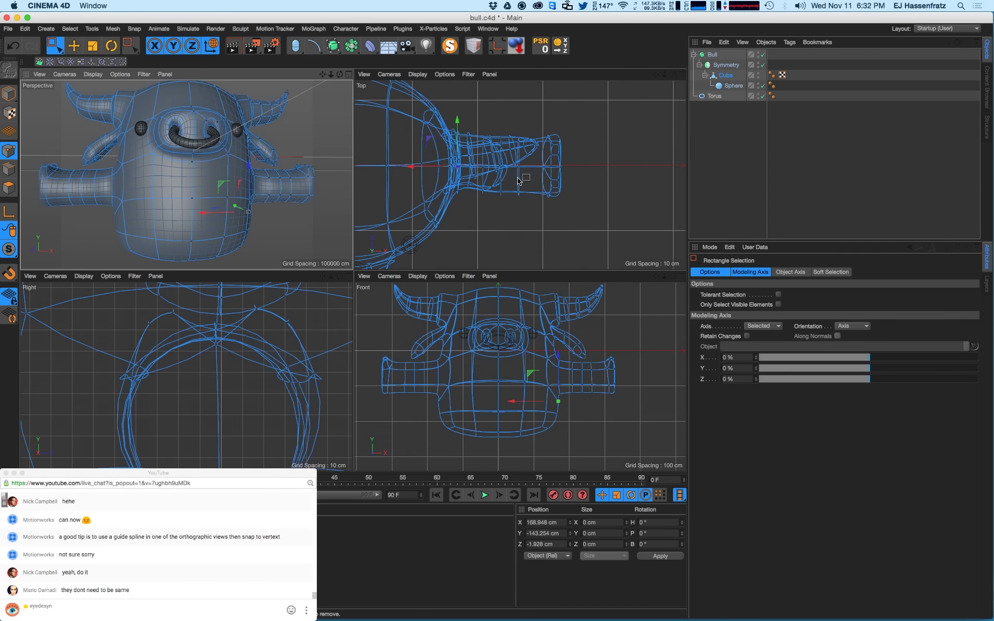
{"action": "middle_click_drag", "start_coordinate": [267, 370], "coordinate": [258, 360], "text": "alt"}
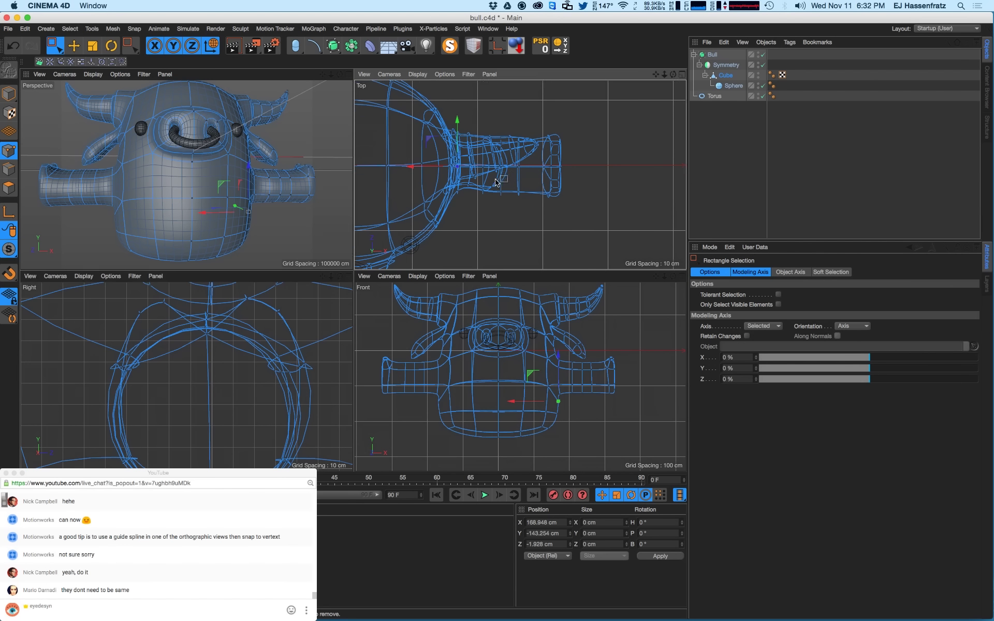
{"action": "right_click_drag", "start_coordinate": [486, 199], "coordinate": [523, 196], "text": "alt"}
{"action": "mouse_move", "coordinate": [429, 205]}
{"action": "left_mouse_down"}
{"action": "mouse_move", "coordinate": [448, 232]}
{"action": "mouse_move", "coordinate": [432, 215]}
{"action": "left_mouse_up"}
{"action": "scroll", "coordinate": [464, 211], "scroll_direction": "down", "scroll_amount": 4}
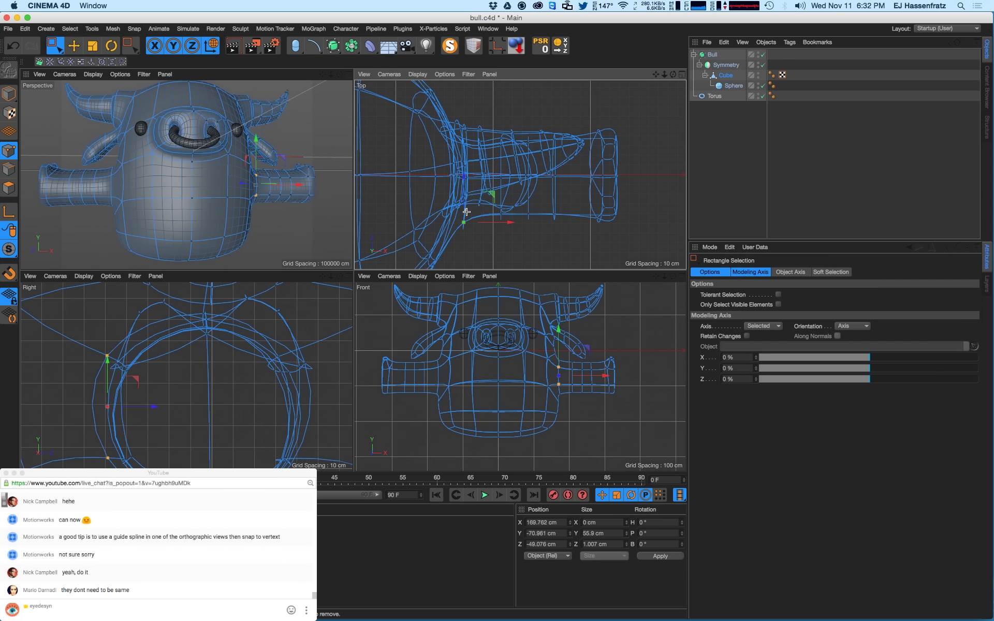
{"action": "left_click", "coordinate": [466, 212]}
{"action": "mouse_move", "coordinate": [462, 217]}
{"action": "left_mouse_down"}
{"action": "mouse_move", "coordinate": [476, 244]}
{"action": "mouse_move", "coordinate": [464, 209]}
{"action": "left_mouse_up"}
{"action": "left_click", "coordinate": [467, 213]}
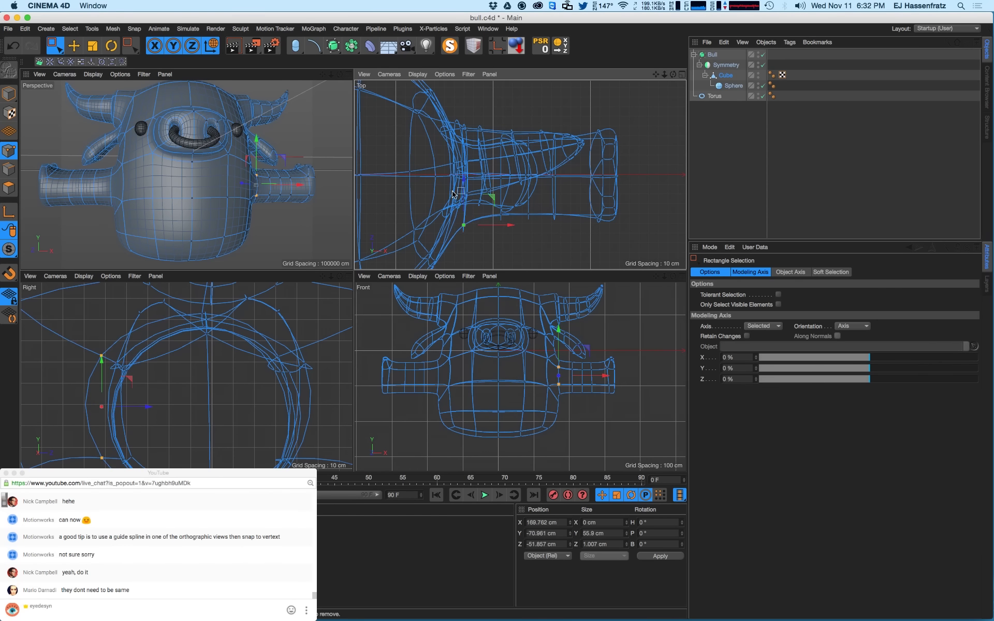
{"action": "left_click_drag", "start_coordinate": [308, 127], "coordinate": [197, 118], "text": "alt"}
{"action": "key", "text": "Return"}
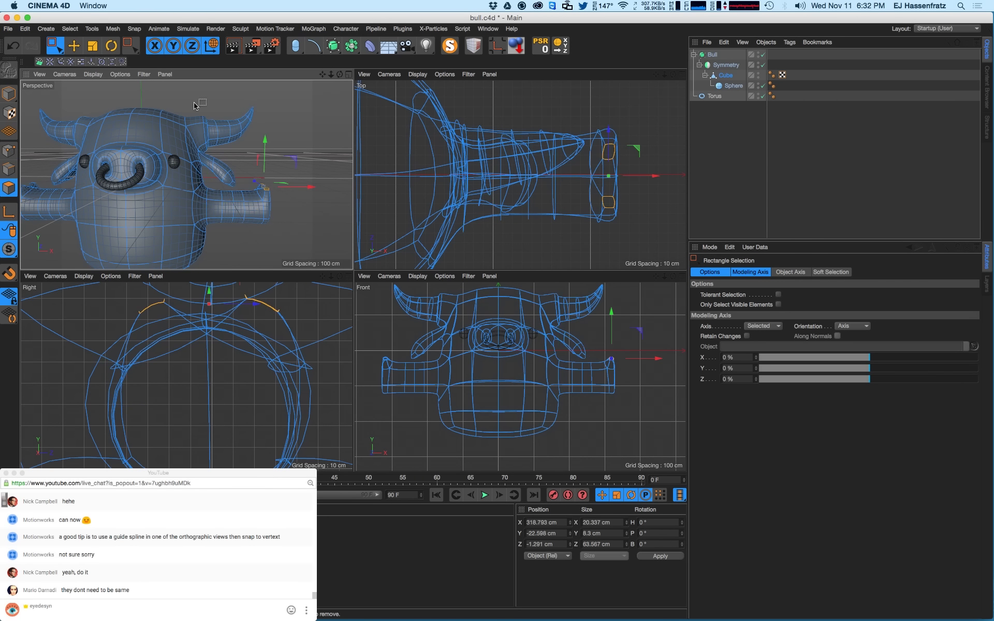
- Box-select the horn polygons, store them with Set Selection, and apply Hide Polygons
{"action": "left_click_drag", "start_coordinate": [274, 102], "coordinate": [220, 184]}
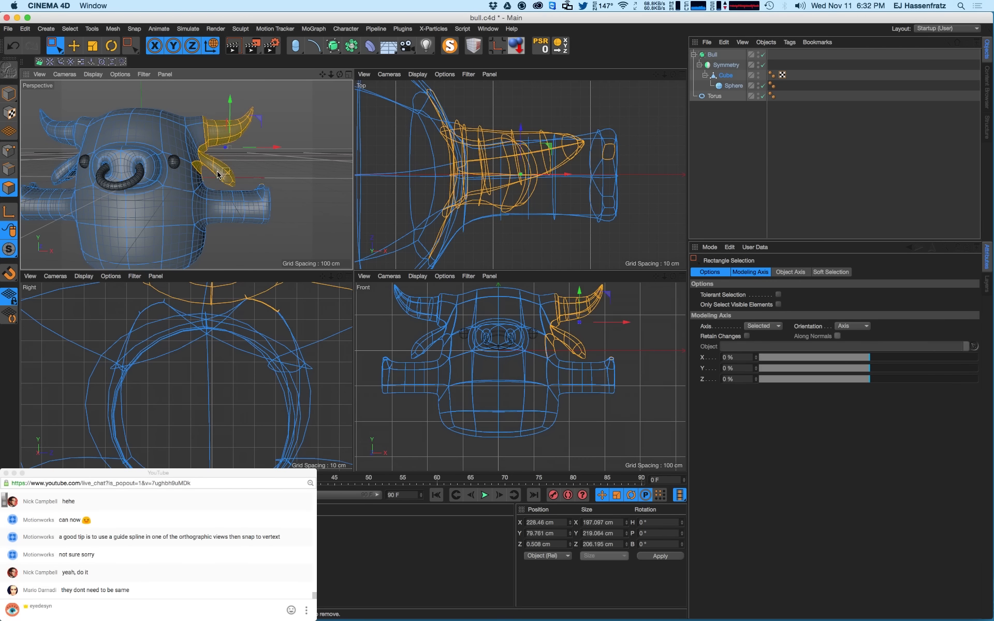
{"action": "left_click_drag", "start_coordinate": [274, 104], "coordinate": [189, 170]}
{"action": "left_click_drag", "start_coordinate": [278, 106], "coordinate": [333, 187]}
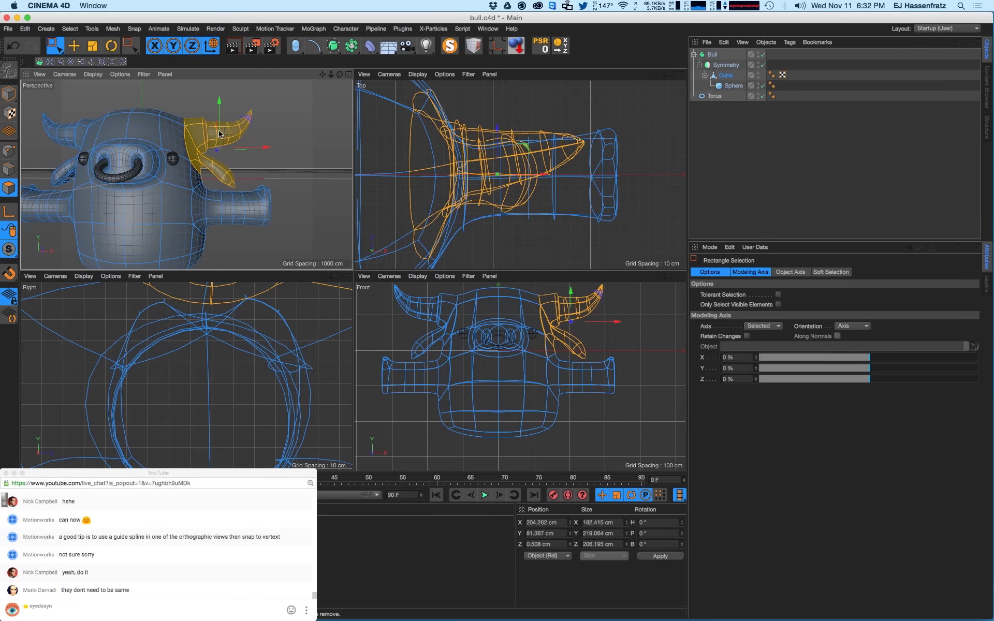
{"action": "left_click_drag", "start_coordinate": [206, 143], "coordinate": [228, 150], "text": "alt"}
{"action": "left_click", "coordinate": [70, 29]}
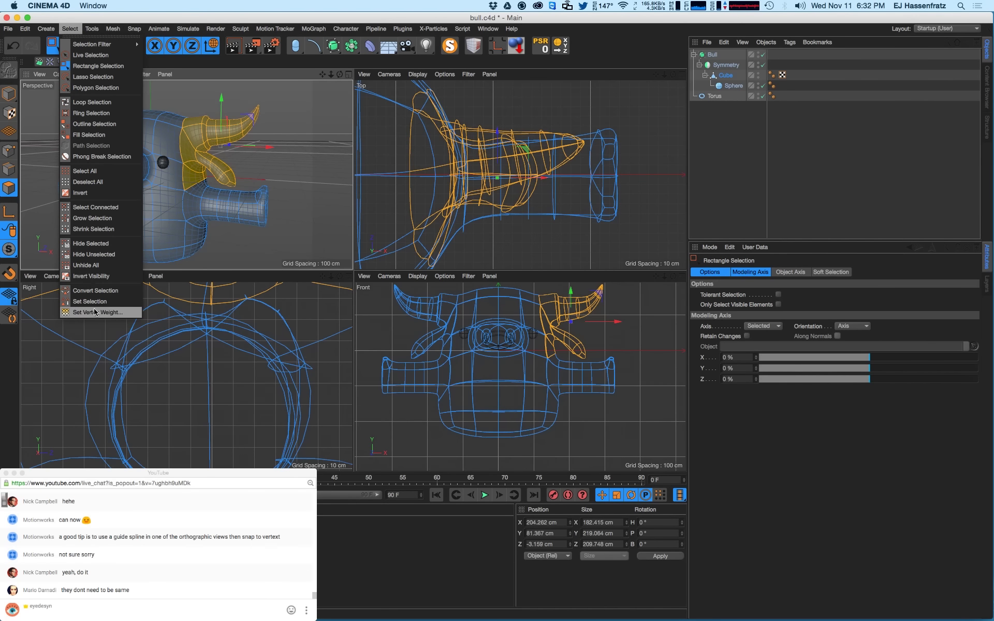
{"action": "left_click", "coordinate": [110, 301]}
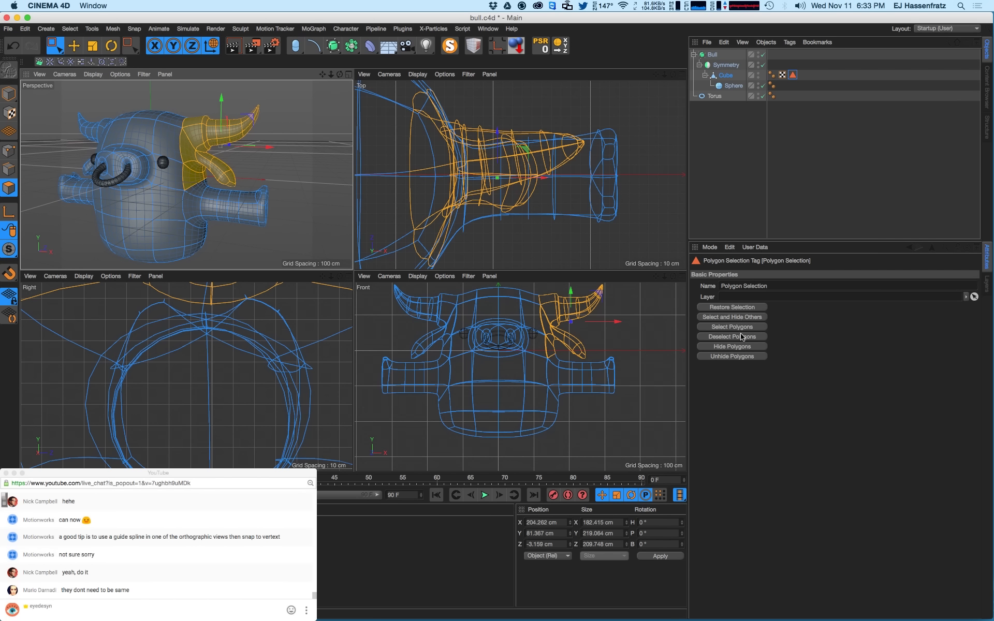
{"action": "left_click", "coordinate": [732, 347]}
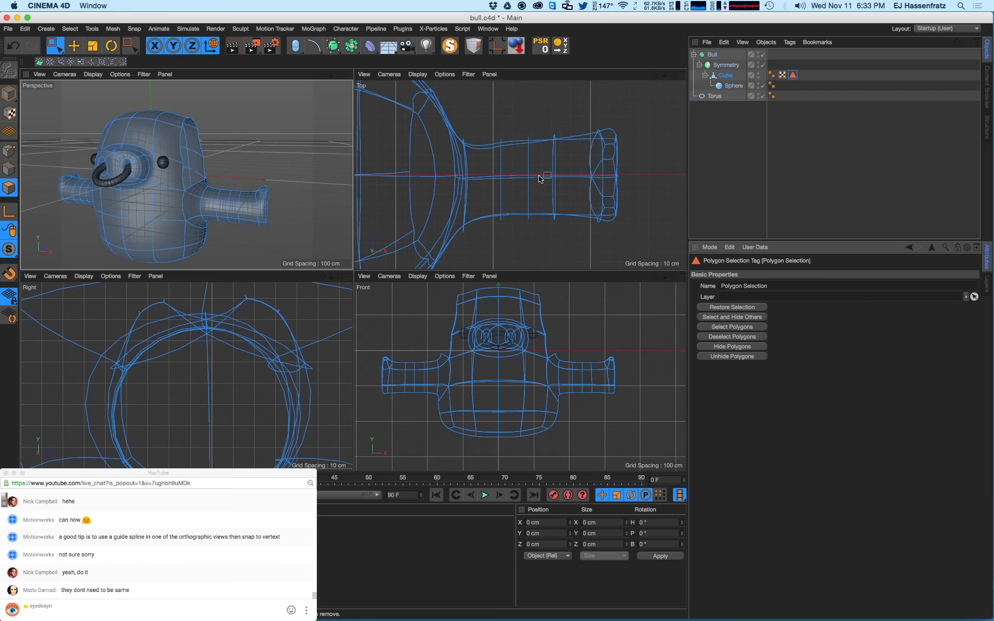
- Shift the arm's end polygons about 9 cm along Z in the Top view
{"action": "left_click", "coordinate": [728, 75]}
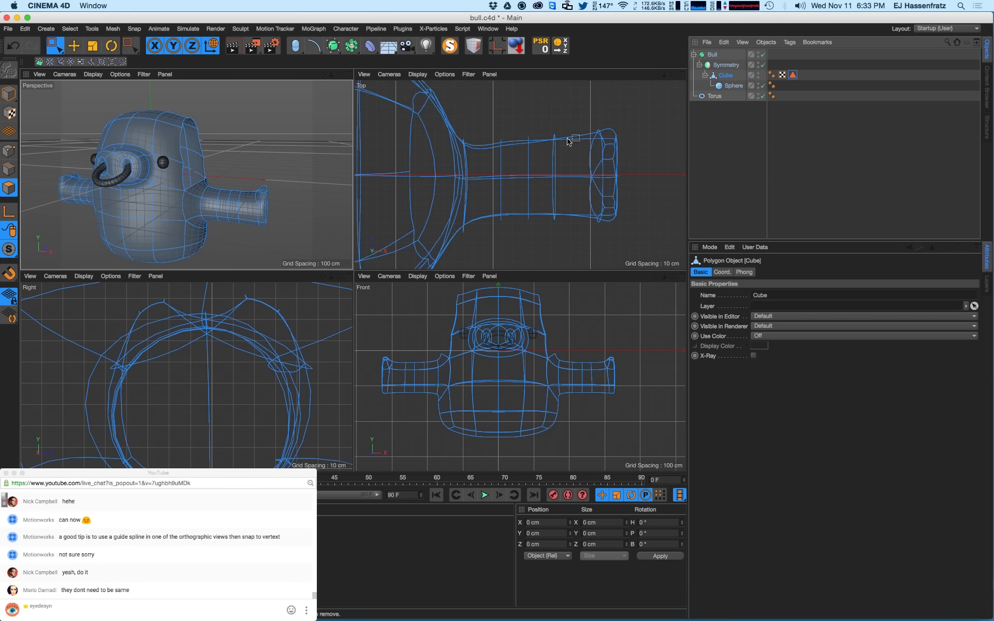
{"action": "left_click_drag", "start_coordinate": [501, 114], "coordinate": [657, 268]}
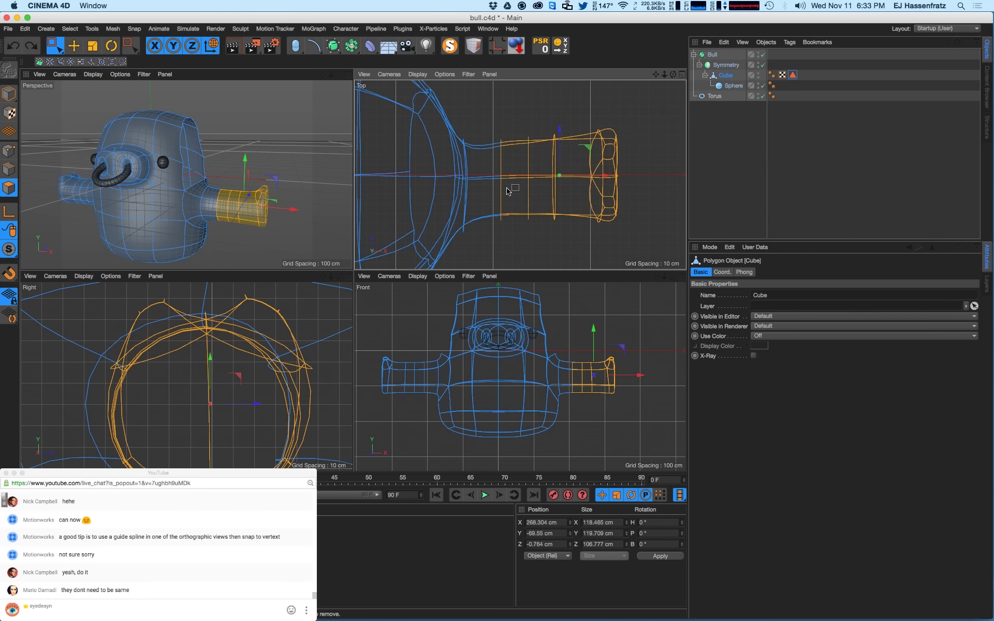
{"action": "left_click_drag", "start_coordinate": [550, 154], "coordinate": [563, 162]}
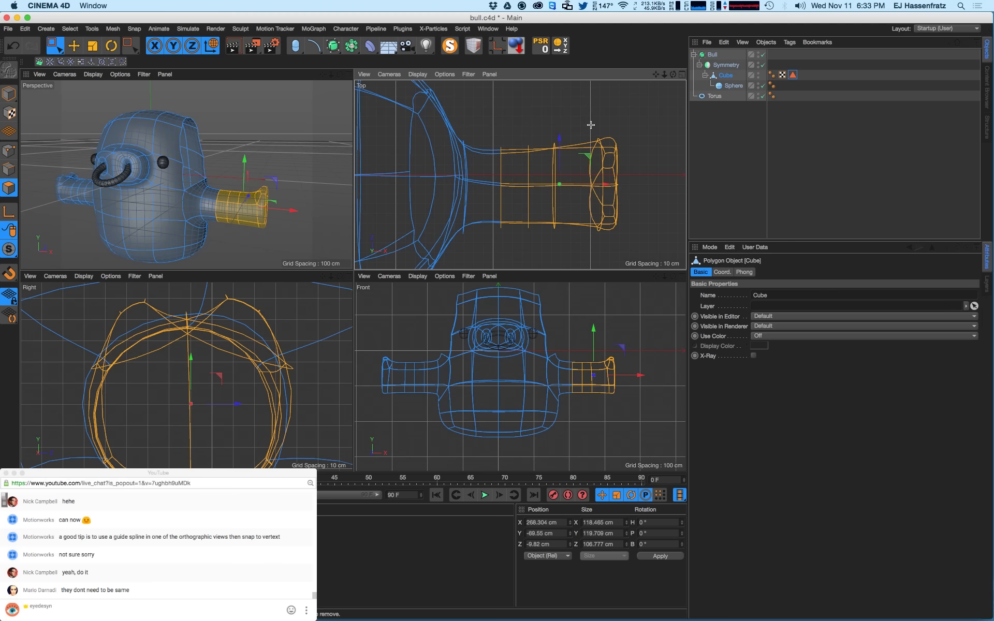
{"action": "left_click_drag", "start_coordinate": [591, 124], "coordinate": [661, 278]}
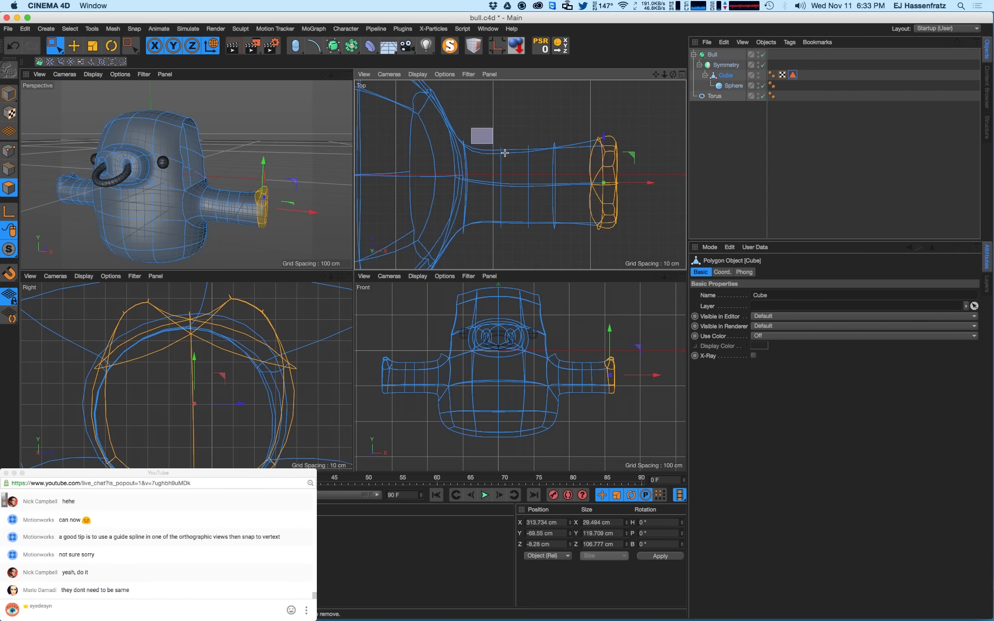
{"action": "left_click_drag", "start_coordinate": [472, 129], "coordinate": [664, 236]}
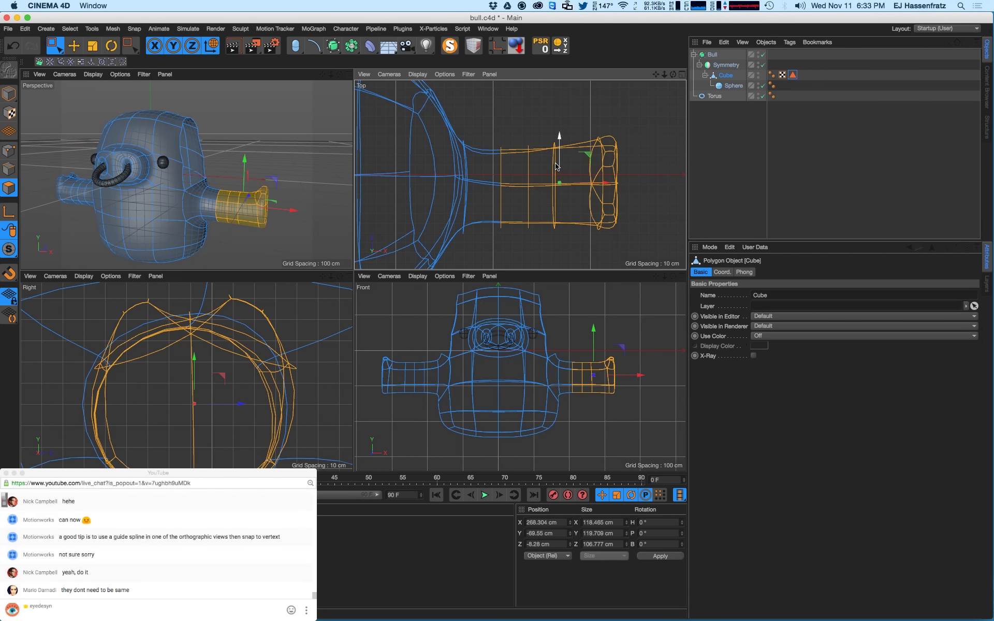
- Flatten the horn's centre-line and lower-edge point rows by setting Size Z to 0
{"action": "left_click", "coordinate": [9, 151]}
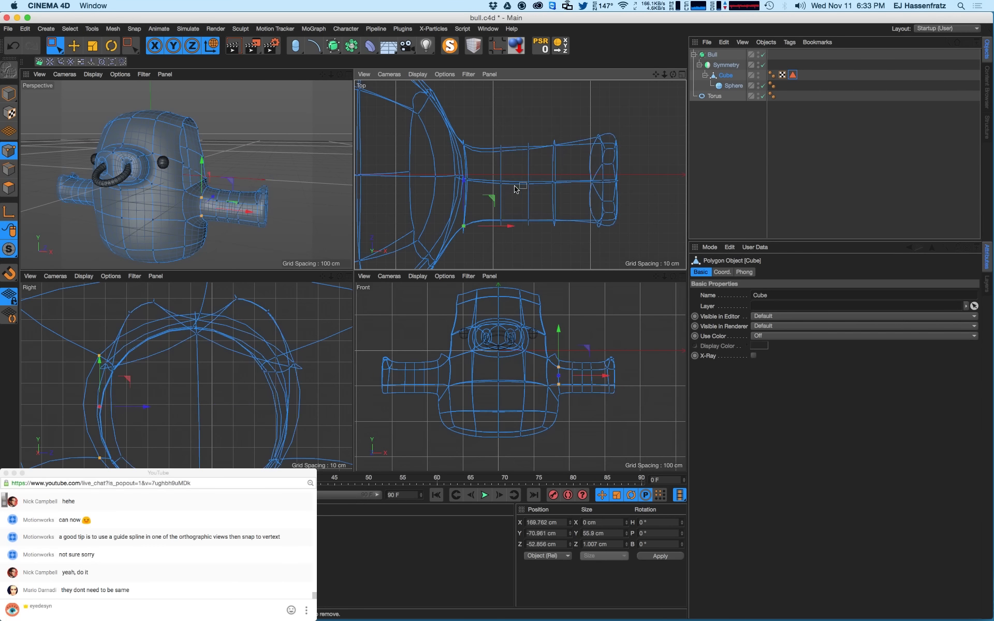
{"action": "left_click_drag", "start_coordinate": [480, 171], "coordinate": [664, 193]}
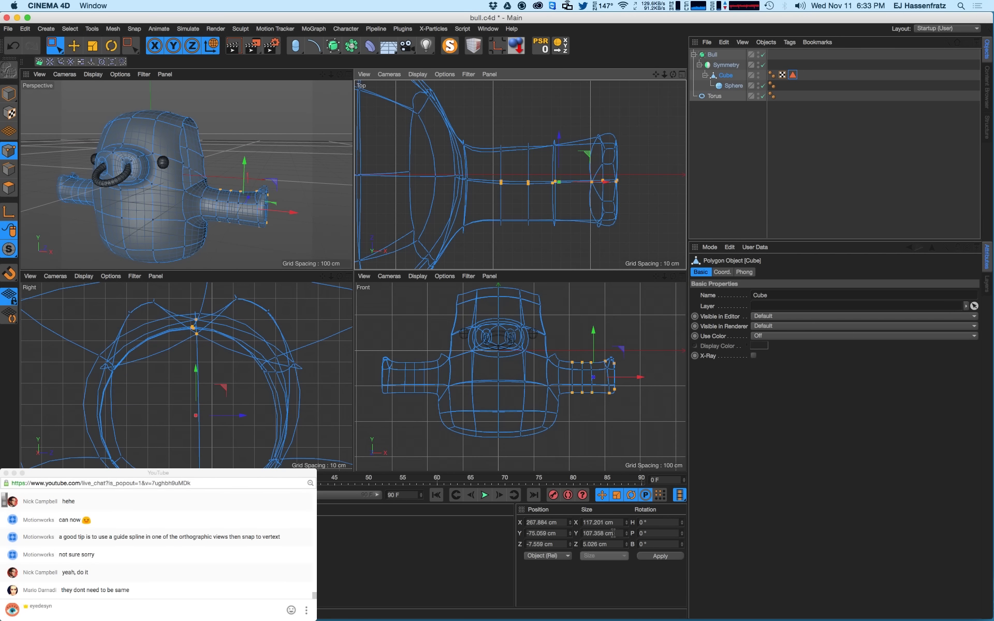
{"action": "left_click_drag", "start_coordinate": [612, 542], "coordinate": [581, 538]}
{"action": "type", "text": "0"}
{"action": "key", "text": "Return"}
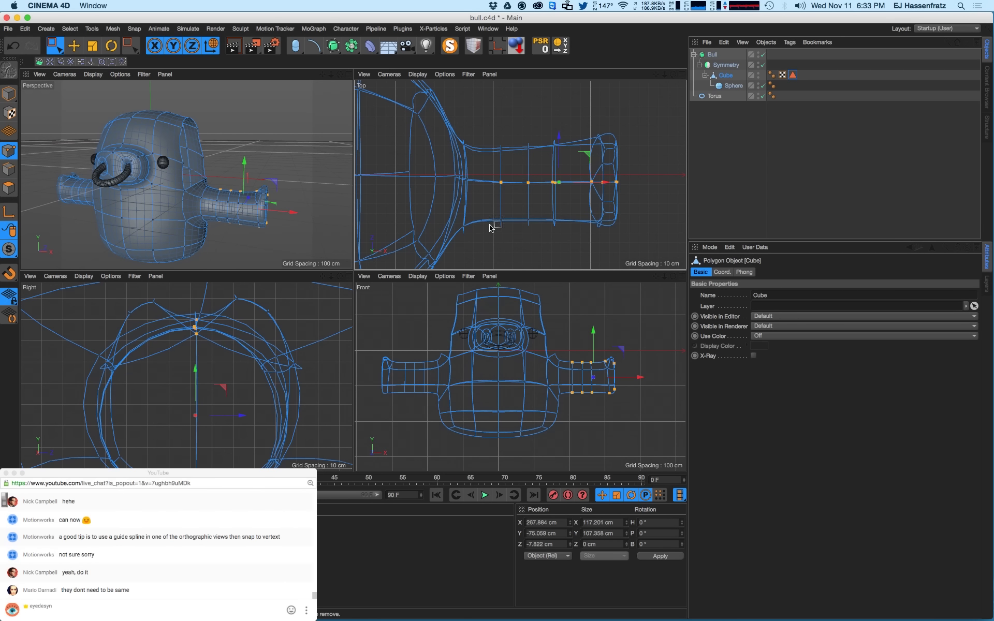
{"action": "left_click_drag", "start_coordinate": [476, 209], "coordinate": [567, 233]}
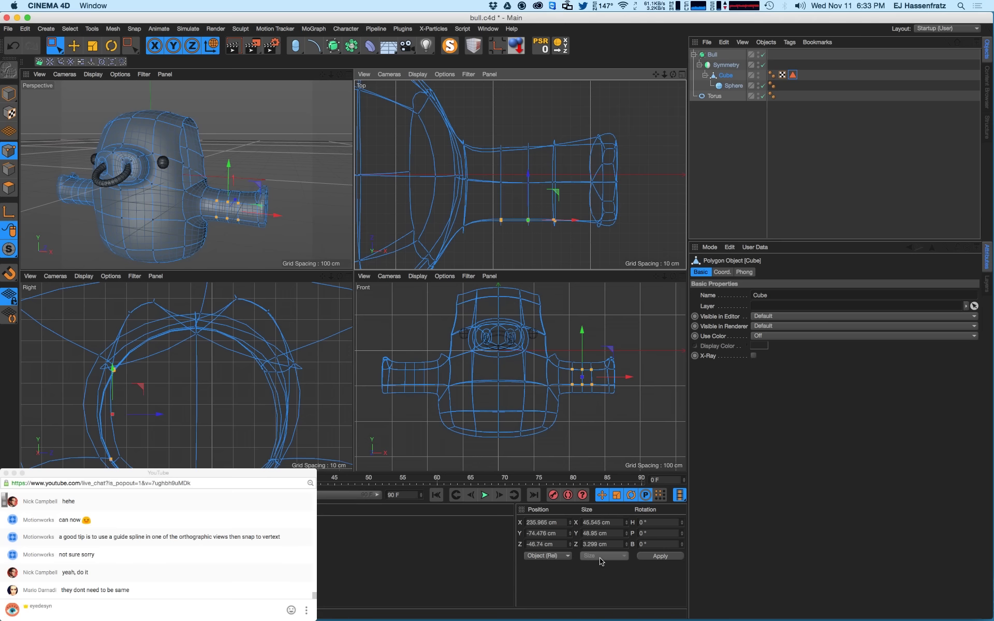
{"action": "left_click_drag", "start_coordinate": [614, 543], "coordinate": [583, 544]}
{"action": "type", "text": "0"}
{"action": "key", "text": "Return"}
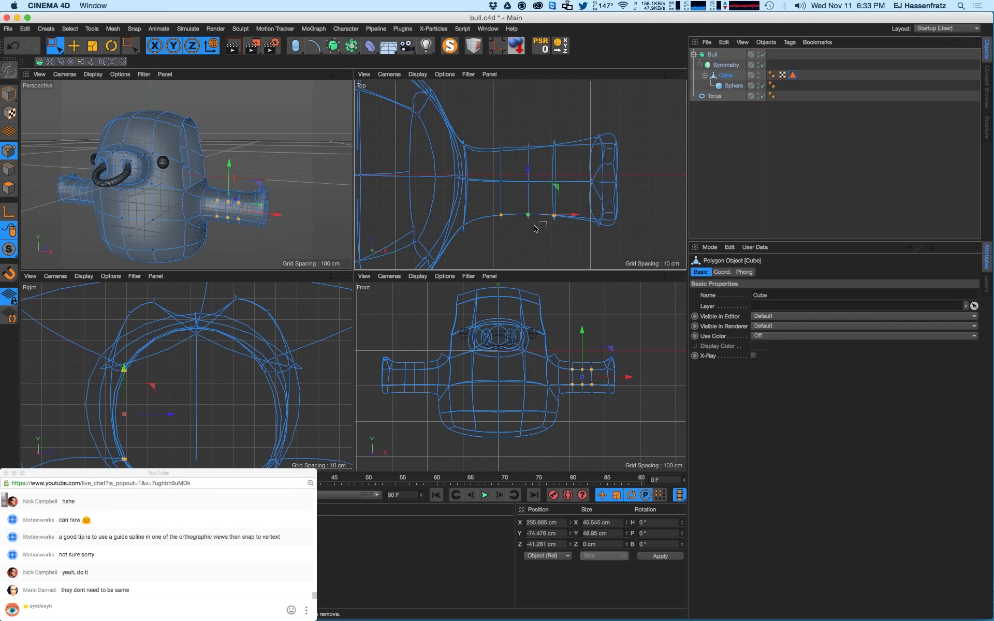
- Flatten the horn's upper-edge and middle point rows by setting Size Z to 0
{"action": "left_click_drag", "start_coordinate": [480, 131], "coordinate": [561, 158]}
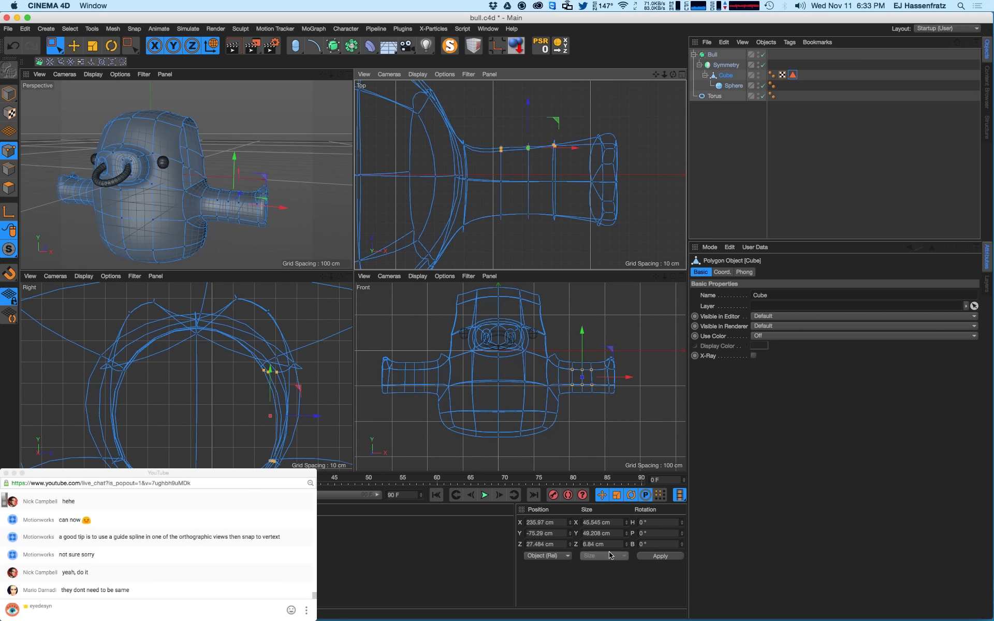
{"action": "left_click_drag", "start_coordinate": [609, 544], "coordinate": [583, 544]}
{"action": "type", "text": "0"}
{"action": "key", "text": "Return"}
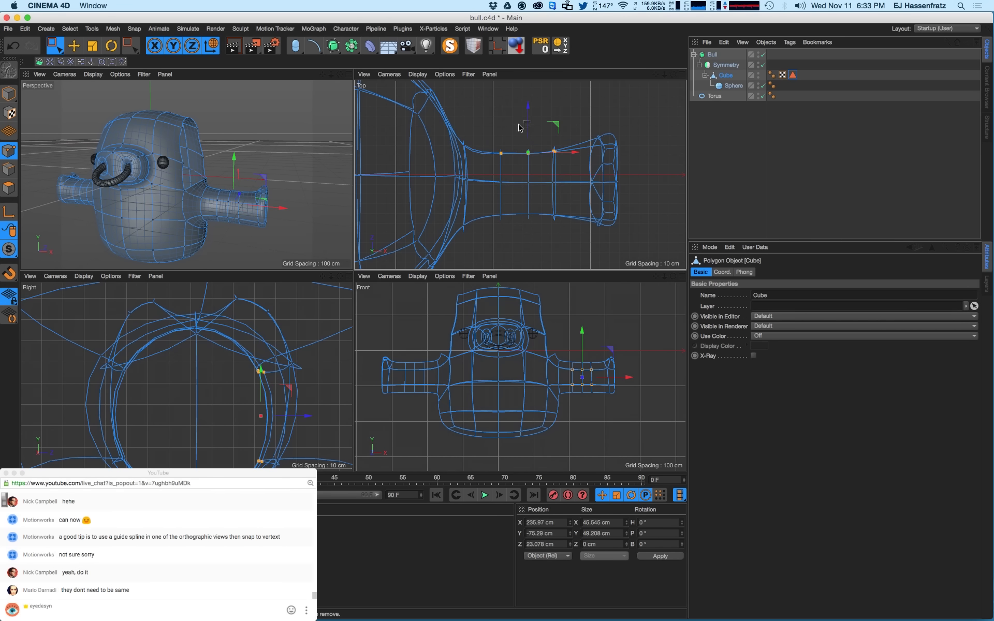
{"action": "left_click_drag", "start_coordinate": [475, 201], "coordinate": [559, 226]}
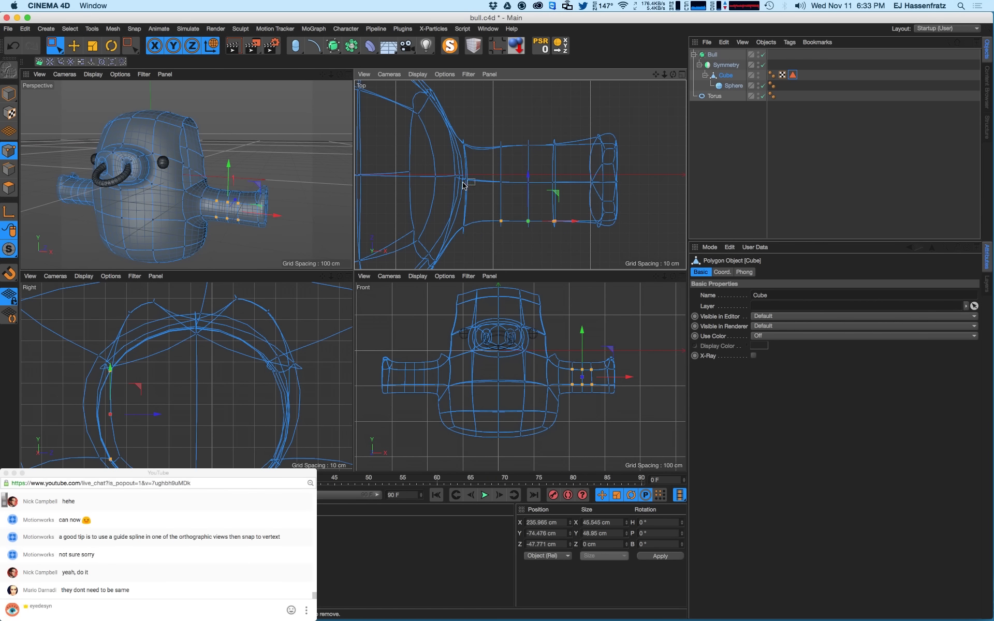
{"action": "left_click_drag", "start_coordinate": [442, 178], "coordinate": [634, 191]}
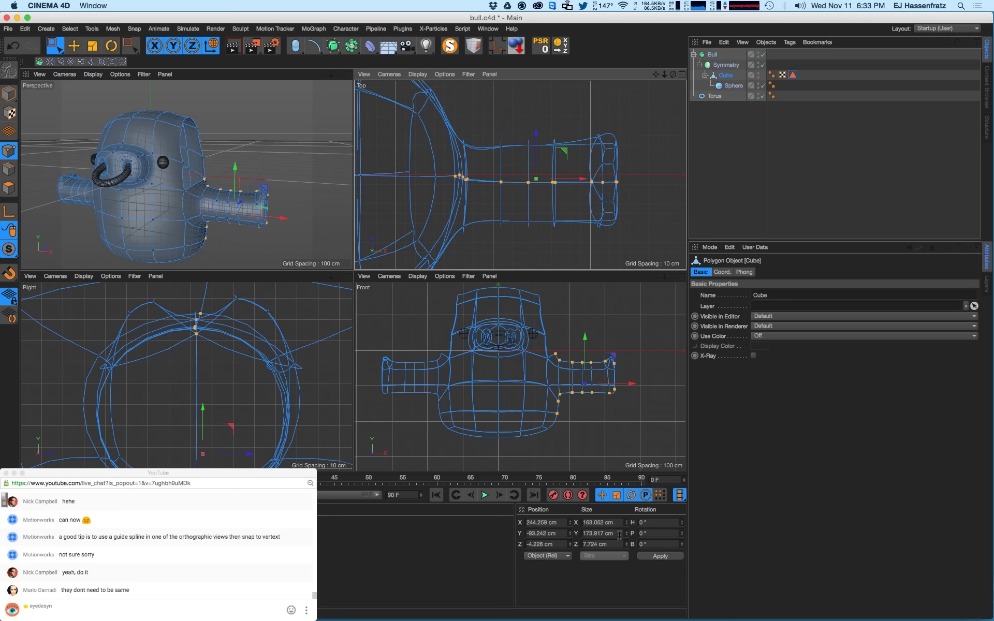
{"action": "left_click", "coordinate": [615, 544]}
{"action": "type", "text": "0"}
{"action": "key", "text": "Return"}
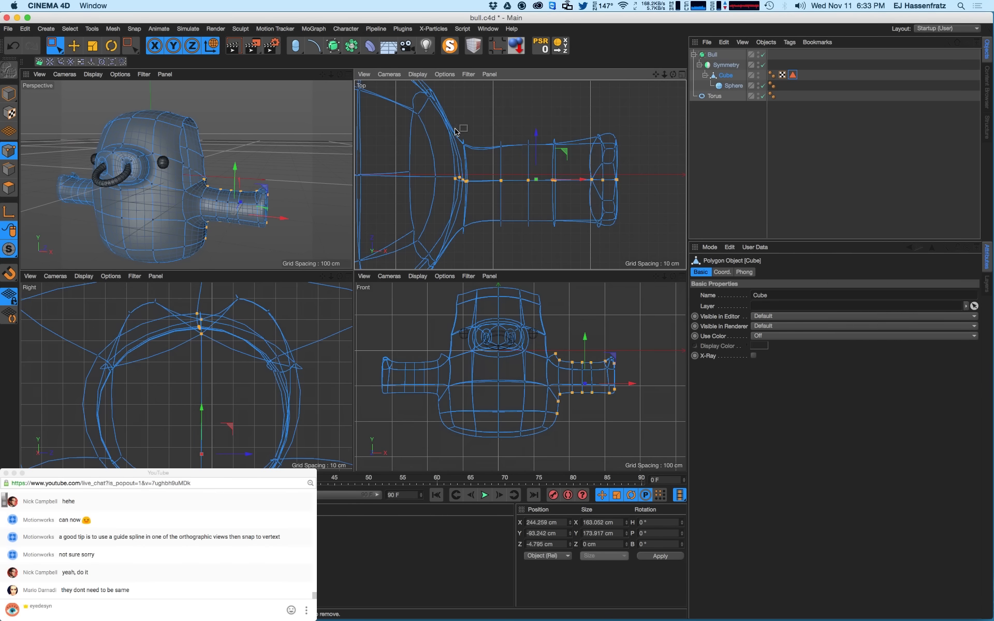
- Push one base point outward to about X 168.268 cm, Z 42.823 cm
{"action": "scroll", "coordinate": [455, 131], "scroll_direction": "down", "scroll_amount": 8}
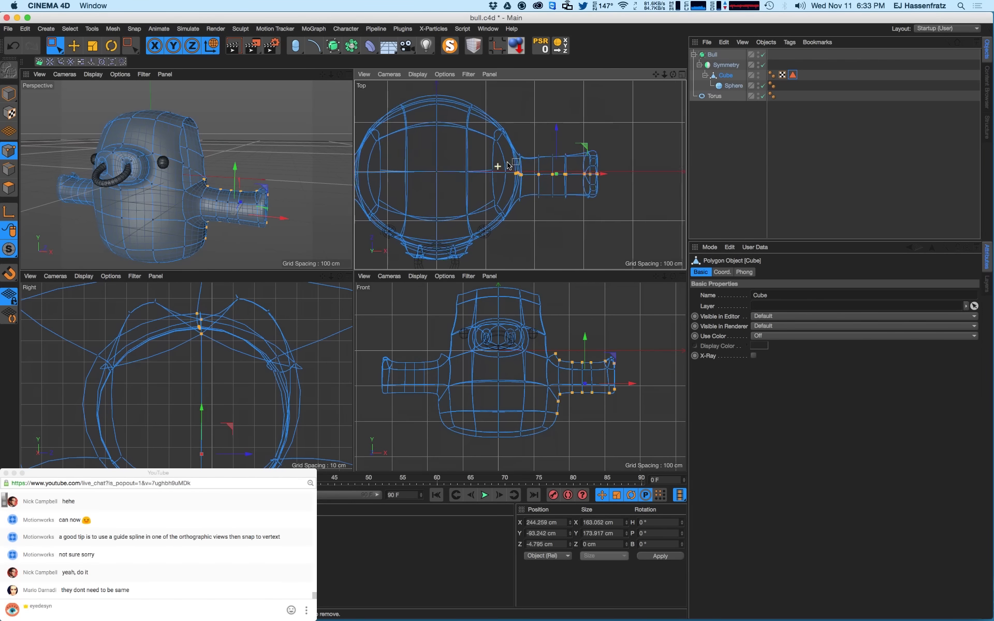
{"action": "scroll", "coordinate": [508, 163], "scroll_direction": "up", "scroll_amount": 6}
{"action": "left_click", "coordinate": [517, 188]}
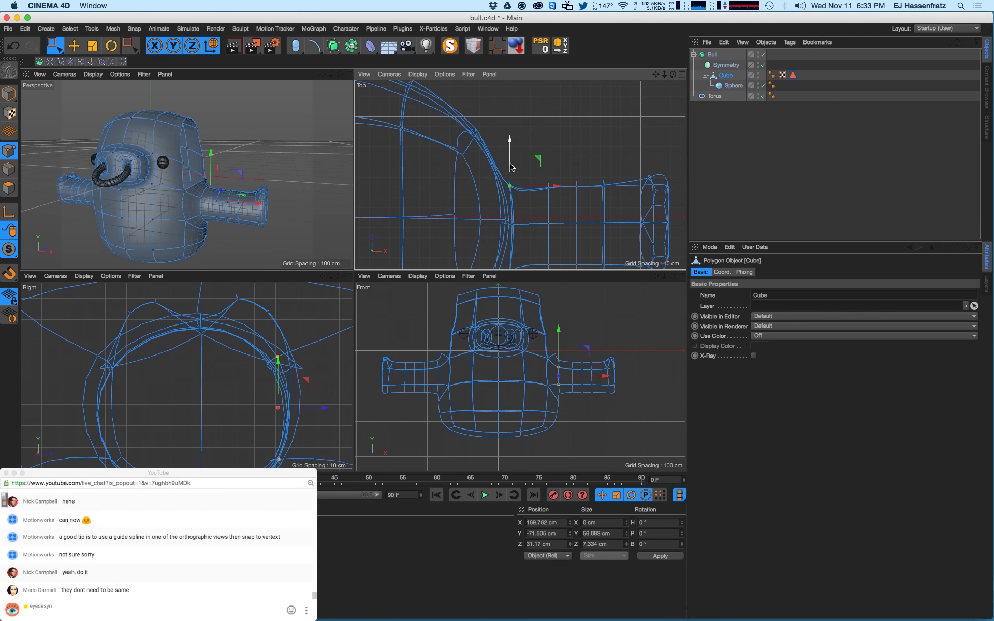
{"action": "left_click_drag", "start_coordinate": [512, 168], "coordinate": [533, 174]}
{"action": "left_click_drag", "start_coordinate": [231, 173], "coordinate": [193, 216], "text": "alt"}
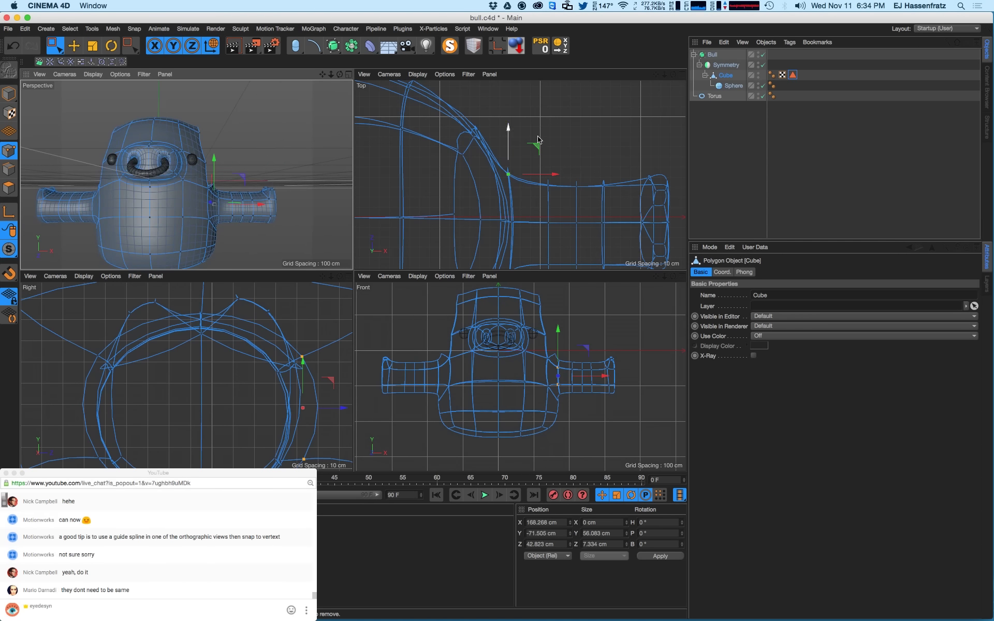
{"action": "left_click", "coordinate": [792, 75]}
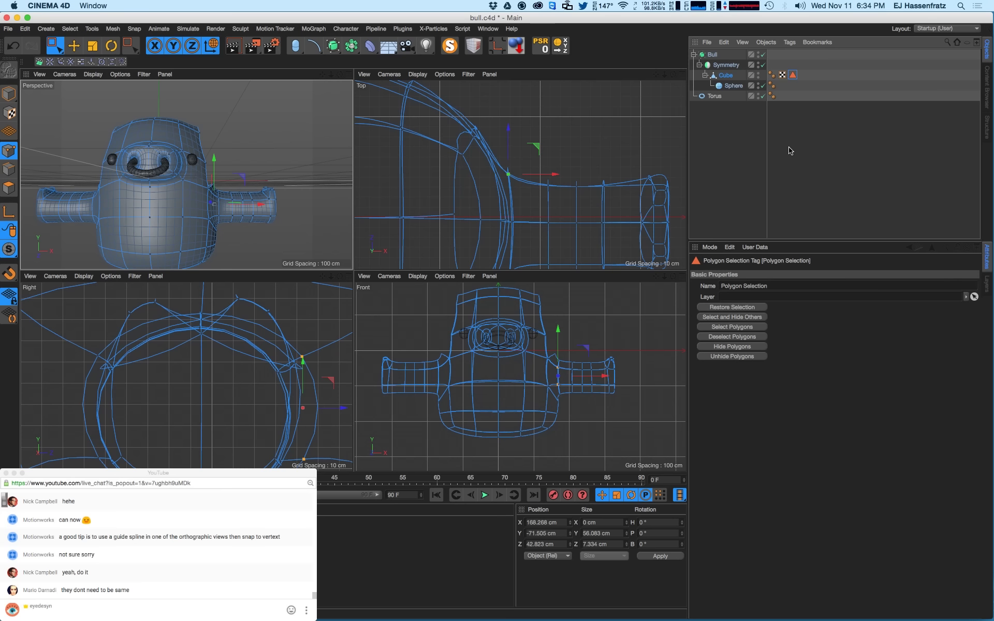
- Unhide the horn polygons and open Save As, proposing bull.c4d
{"action": "left_click", "coordinate": [747, 357]}
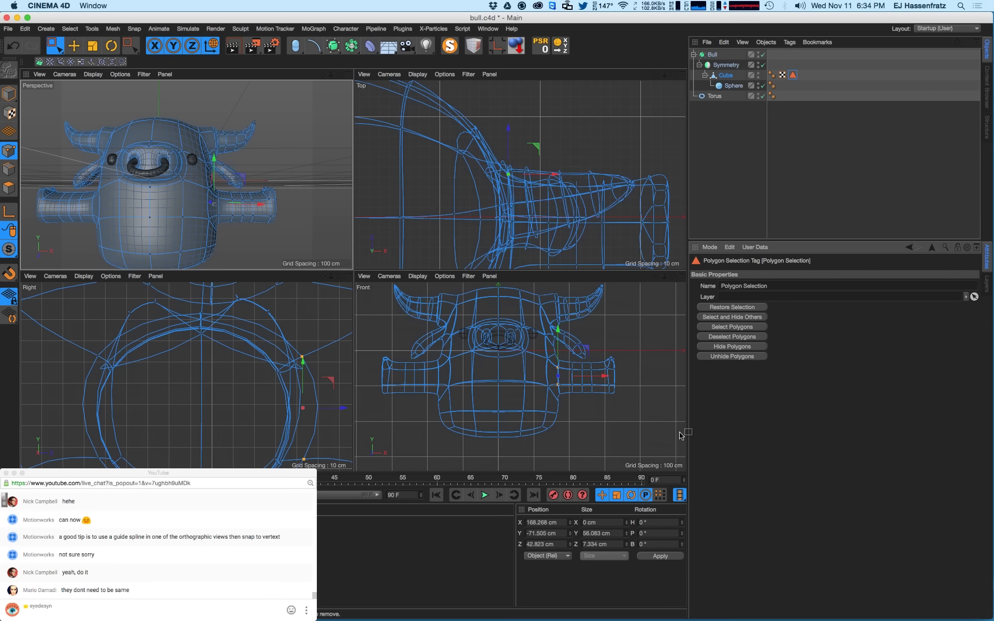
{"action": "left_click_drag", "start_coordinate": [238, 174], "coordinate": [252, 231], "text": "alt"}
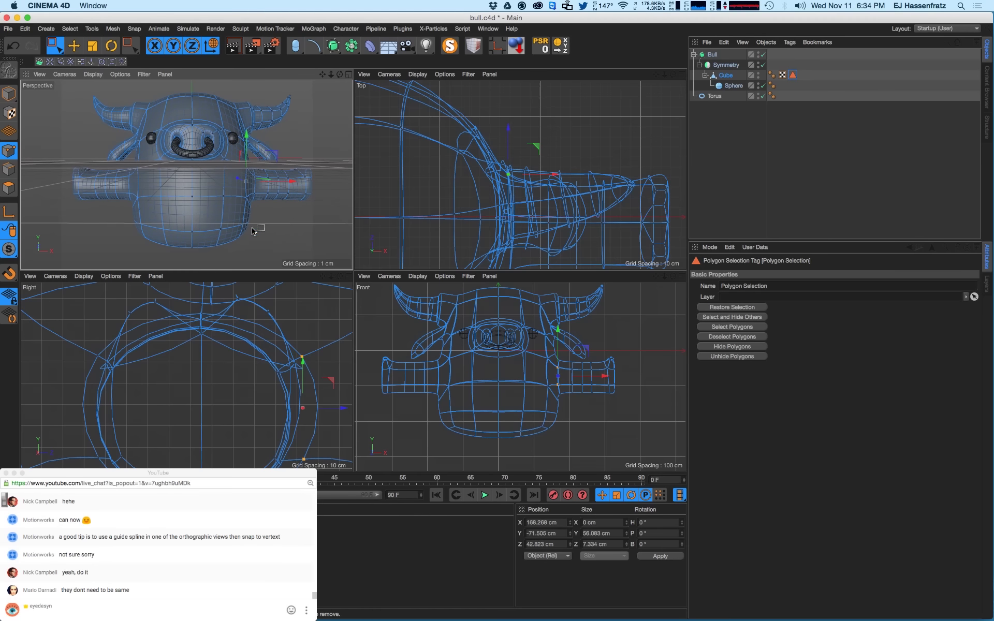
{"action": "key", "text": "e"}
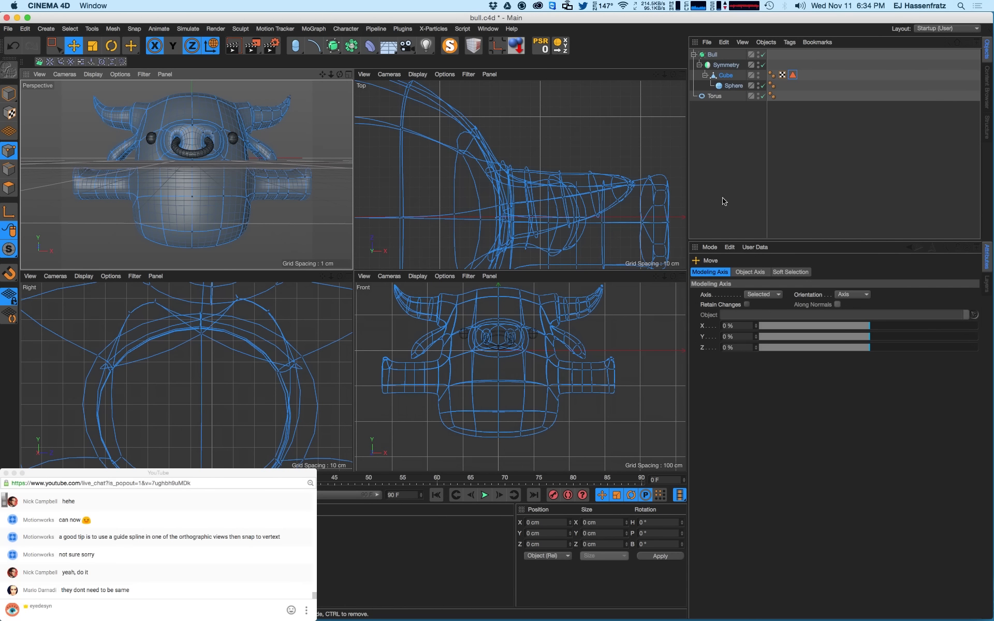
{"action": "left_click", "coordinate": [11, 30]}
{"action": "left_click", "coordinate": [21, 125]}
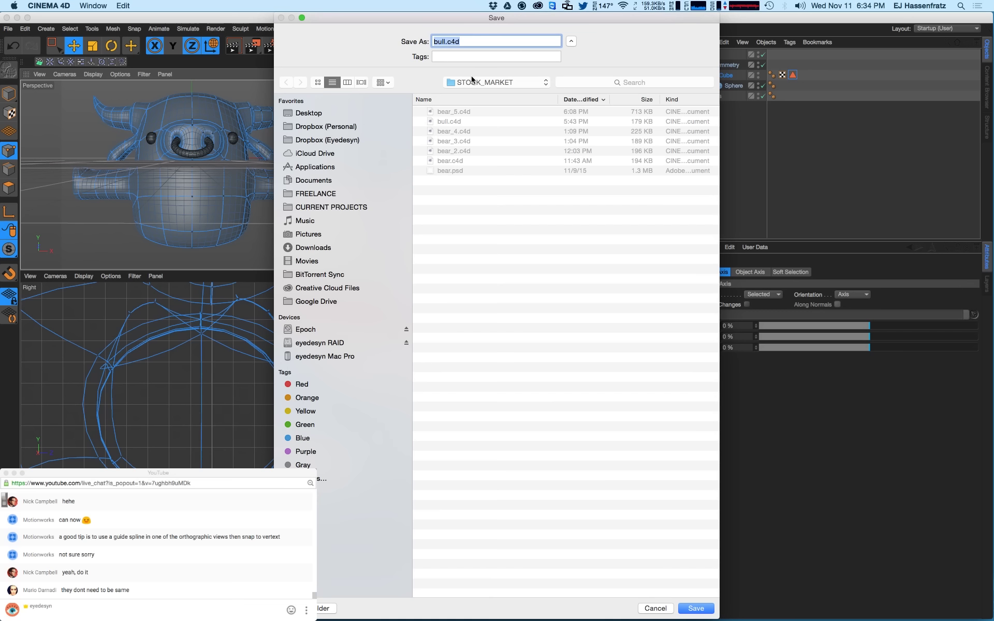
- Append _2 to the file name to save the scene as bull_2.c4d
{"action": "left_click", "coordinate": [447, 43]}
{"action": "type", "text": "_2"}
{"action": "key", "text": "Return"}
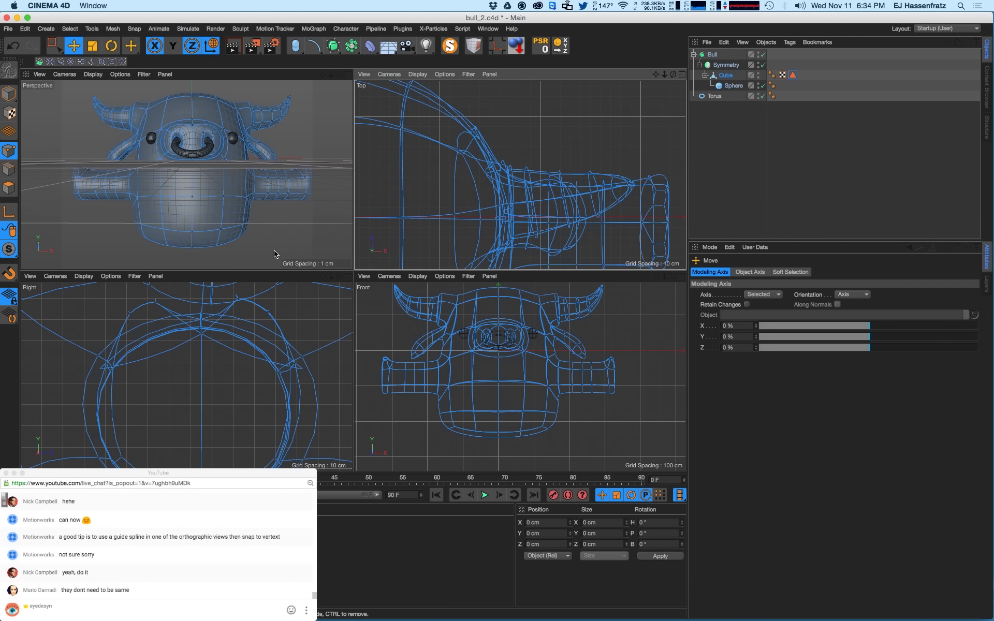
- In Model mode, turn off the Cube's Symmetry so only half the bull is displayed
{"action": "left_click", "coordinate": [242, 196]}
{"action": "left_click", "coordinate": [8, 94]}
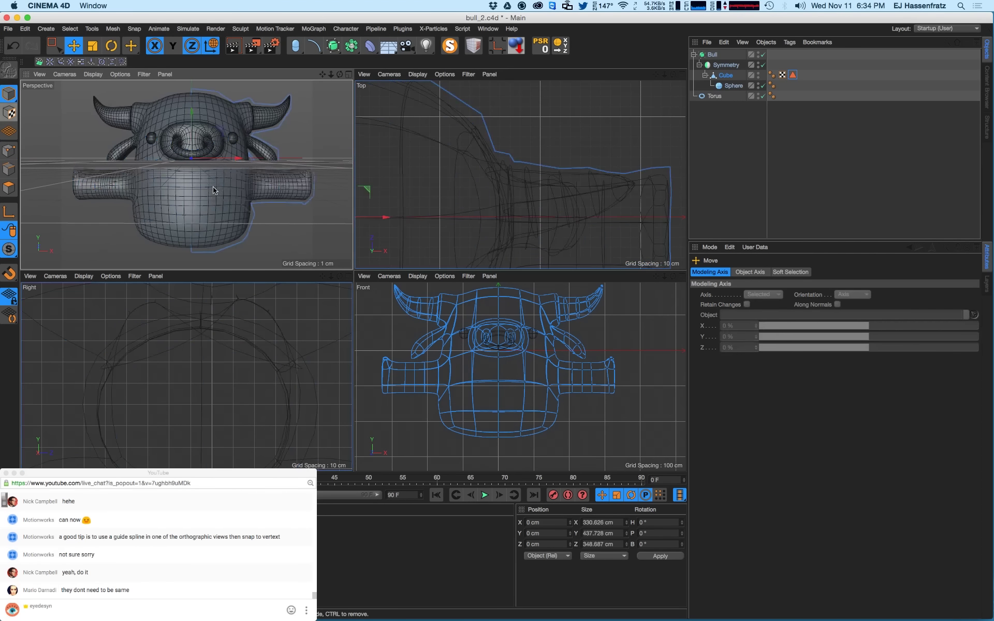
{"action": "mouse_move", "coordinate": [228, 200]}
{"action": "left_mouse_down", "text": "alt"}
{"action": "mouse_move", "coordinate": [129, 199]}
{"action": "mouse_move", "coordinate": [224, 214]}
{"action": "mouse_move", "coordinate": [207, 204]}
{"action": "left_mouse_up", "text": "alt"}
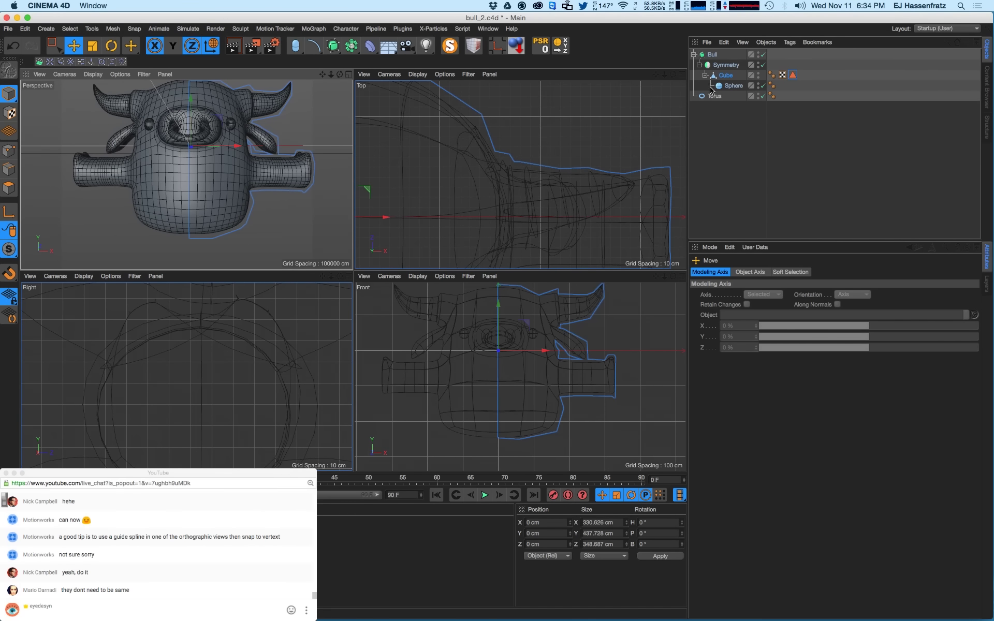
{"action": "left_click", "coordinate": [725, 75]}
{"action": "left_click", "coordinate": [762, 65]}
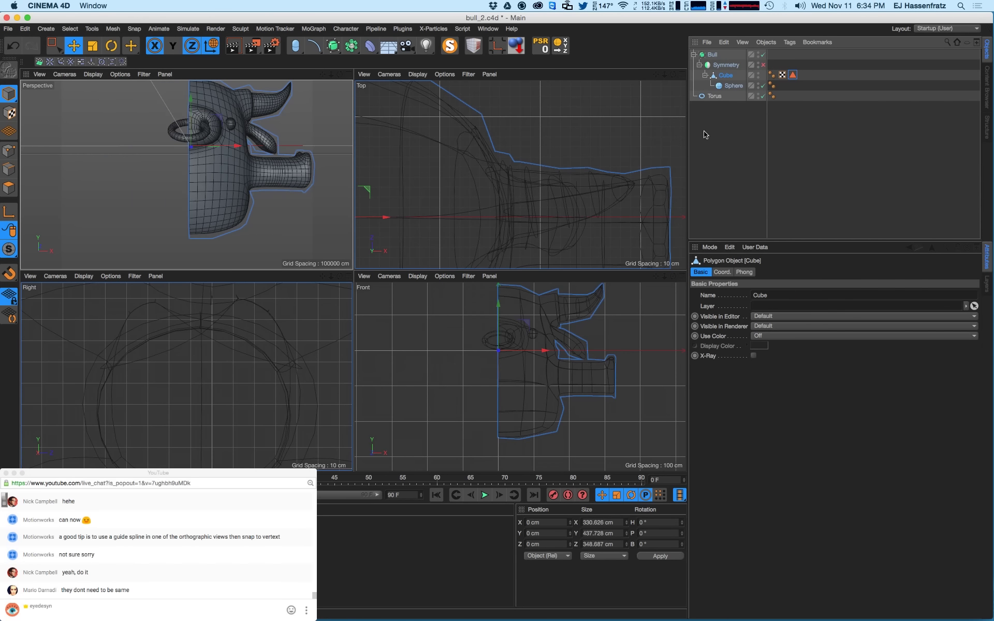
- In Polygons mode, live-select a block of polygons on the bull's underside
{"action": "left_click", "coordinate": [8, 187]}
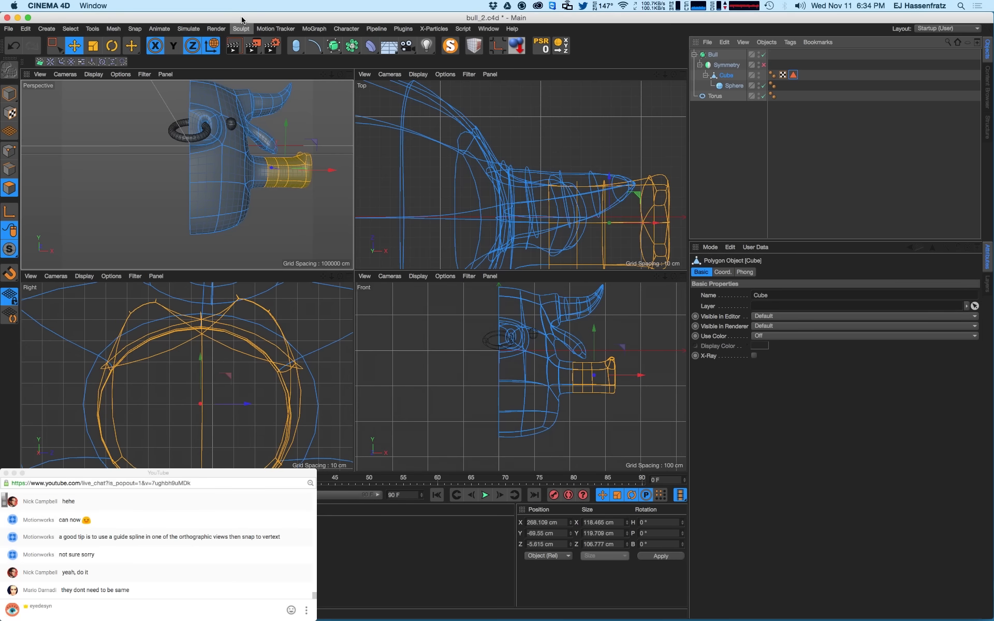
{"action": "key", "text": "y"}
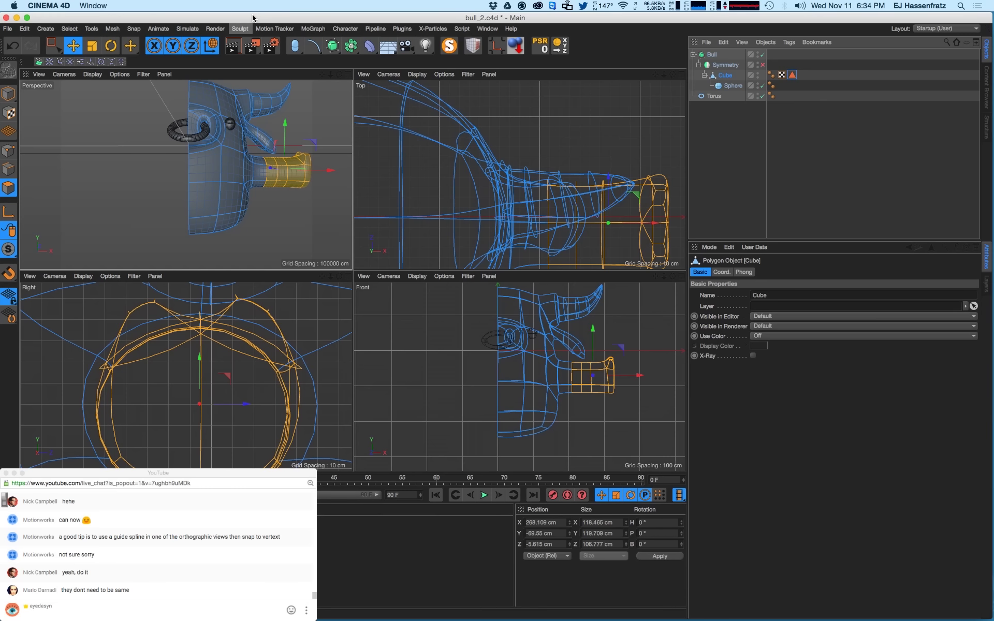
{"action": "mouse_move", "coordinate": [192, 184]}
{"action": "left_mouse_down"}
{"action": "mouse_move", "coordinate": [215, 219]}
{"action": "mouse_move", "coordinate": [202, 160]}
{"action": "left_mouse_up"}
{"action": "middle_click_drag", "start_coordinate": [243, 265], "coordinate": [213, 218], "text": "alt"}
{"action": "mouse_move", "coordinate": [212, 217]}
{"action": "left_mouse_down", "text": "alt"}
{"action": "mouse_move", "coordinate": [218, 232]}
{"action": "mouse_move", "coordinate": [206, 204]}
{"action": "left_mouse_up", "text": "alt"}
{"action": "scroll", "coordinate": [206, 204], "scroll_direction": "up", "scroll_amount": 5}
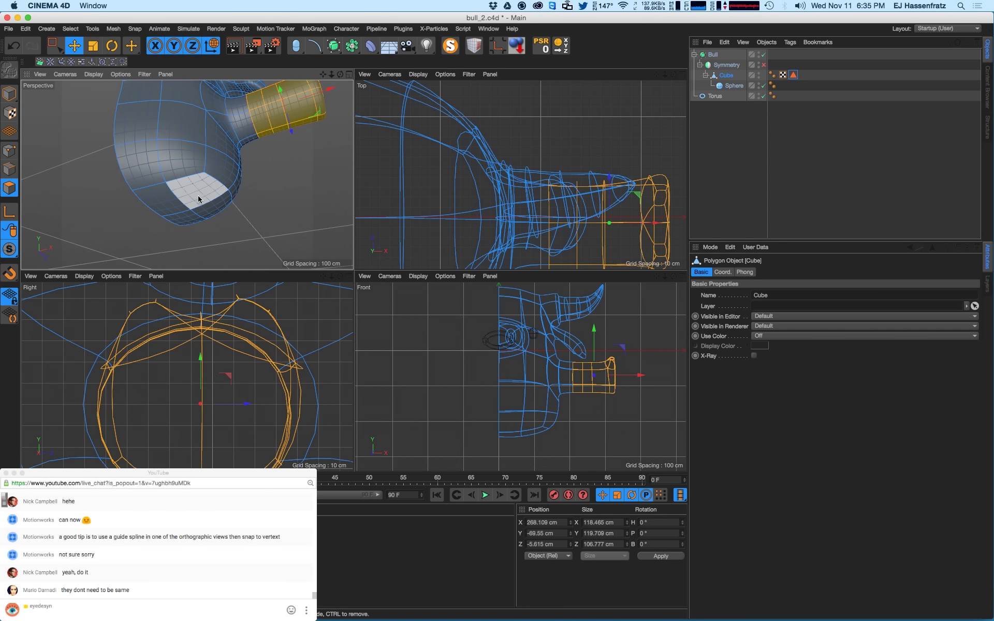
- Select four polygons on the bull's flat bottom and inset them with Extrude Inner
{"action": "left_click", "coordinate": [196, 198]}
{"action": "left_click", "coordinate": [164, 200], "text": "shift"}
{"action": "left_click", "coordinate": [186, 214], "text": "shift"}
{"action": "left_click", "coordinate": [210, 206], "text": "shift"}
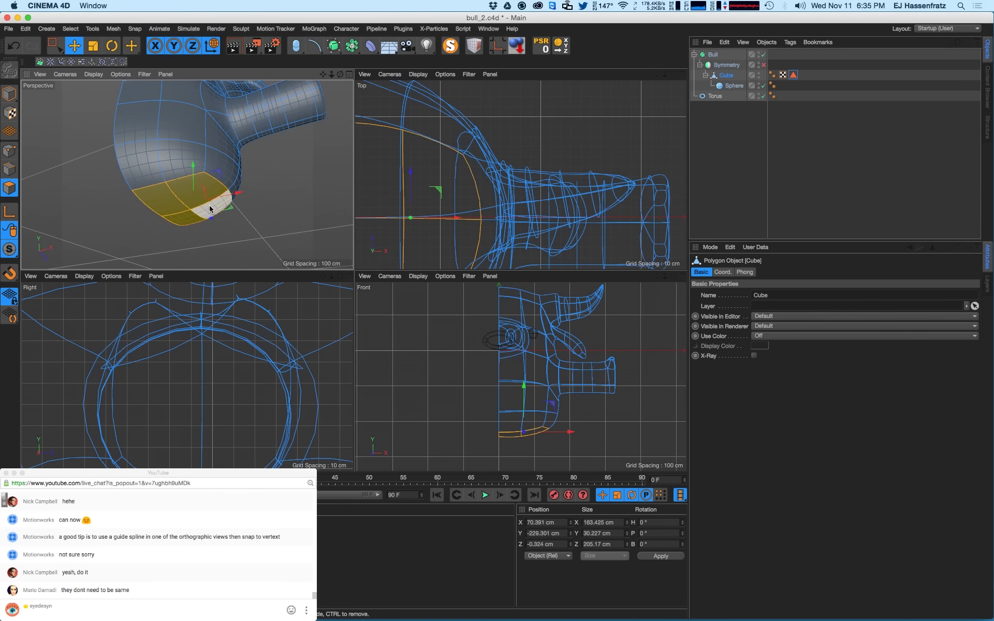
{"action": "left_click_drag", "start_coordinate": [175, 209], "coordinate": [148, 224], "text": "alt"}
{"action": "key", "text": "i"}
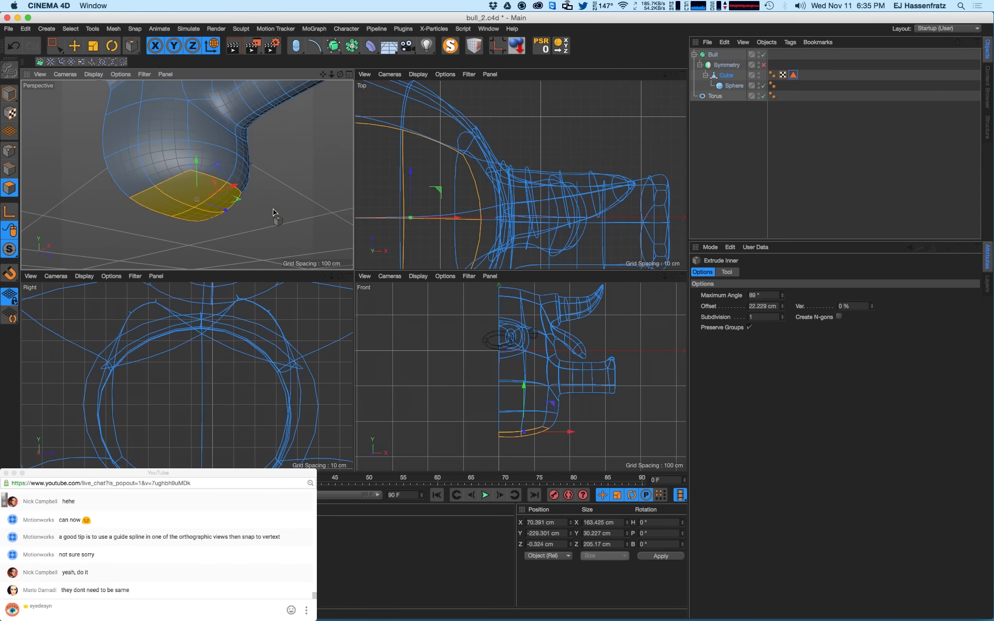
{"action": "left_click_drag", "start_coordinate": [269, 211], "coordinate": [156, 224]}
{"action": "left_click_drag", "start_coordinate": [200, 225], "coordinate": [247, 208], "text": "alt"}
{"action": "scroll", "coordinate": [264, 388], "scroll_direction": "down", "scroll_amount": 5}
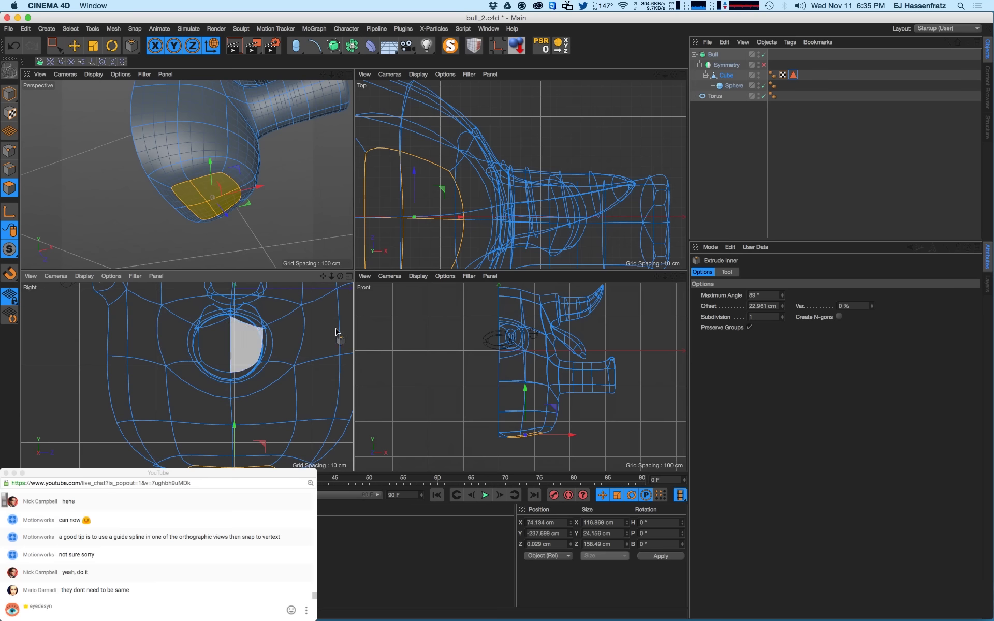
- Hide the horn and head polygons using the Cube's stored polygon selection tag
{"action": "left_click", "coordinate": [793, 76]}
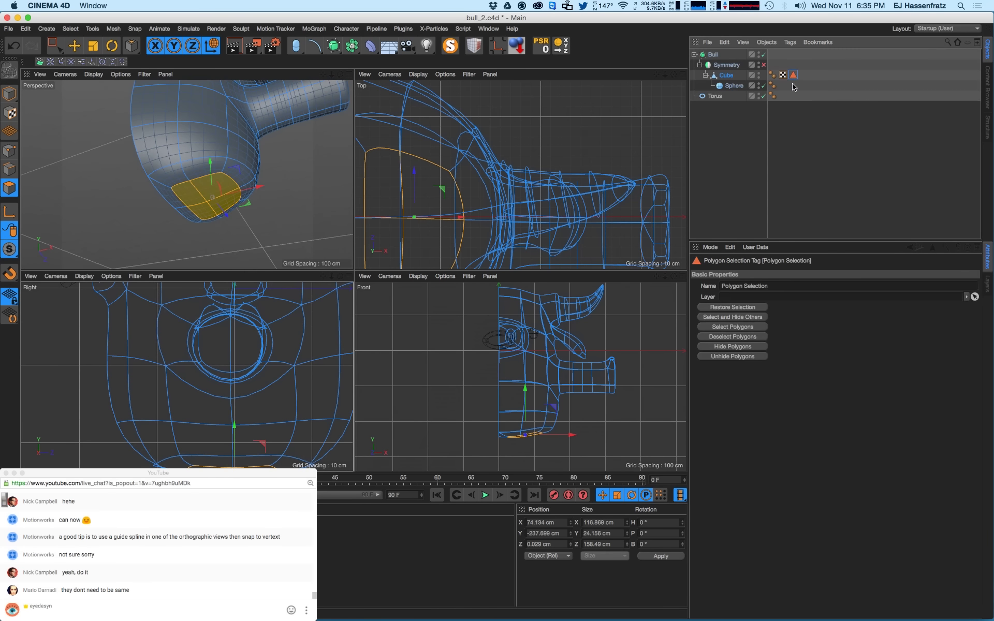
{"action": "left_click", "coordinate": [739, 348]}
{"action": "mouse_move", "coordinate": [209, 369]}
{"action": "middle_mouse_down", "text": "alt"}
{"action": "mouse_move", "coordinate": [188, 323]}
{"action": "mouse_move", "coordinate": [217, 356]}
{"action": "middle_mouse_up", "text": "alt"}
{"action": "middle_click_drag", "start_coordinate": [287, 343], "coordinate": [298, 355], "text": "alt"}
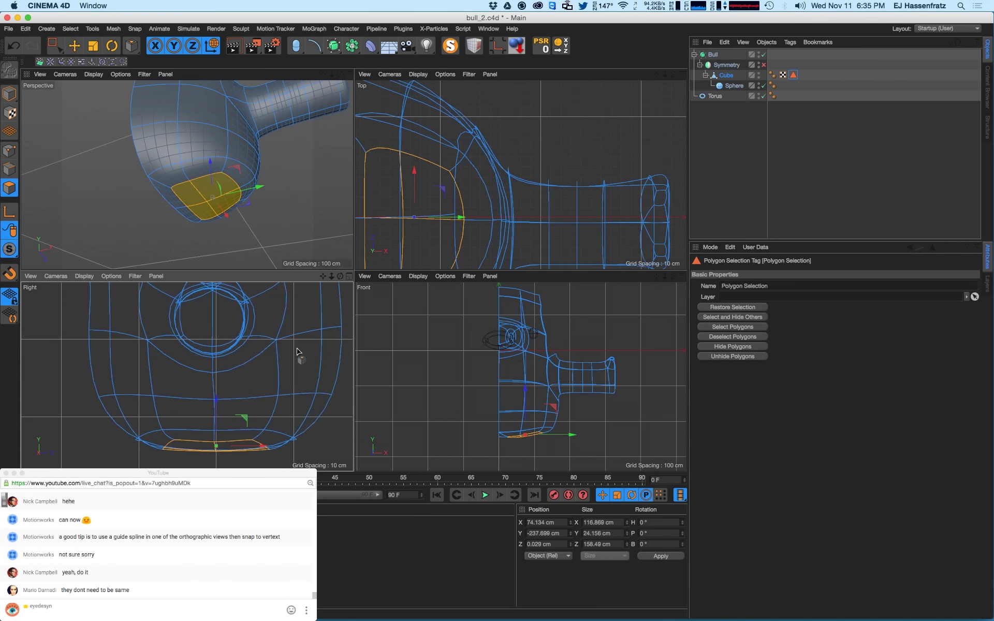
{"action": "middle_click_drag", "start_coordinate": [511, 195], "coordinate": [586, 165], "text": "alt"}
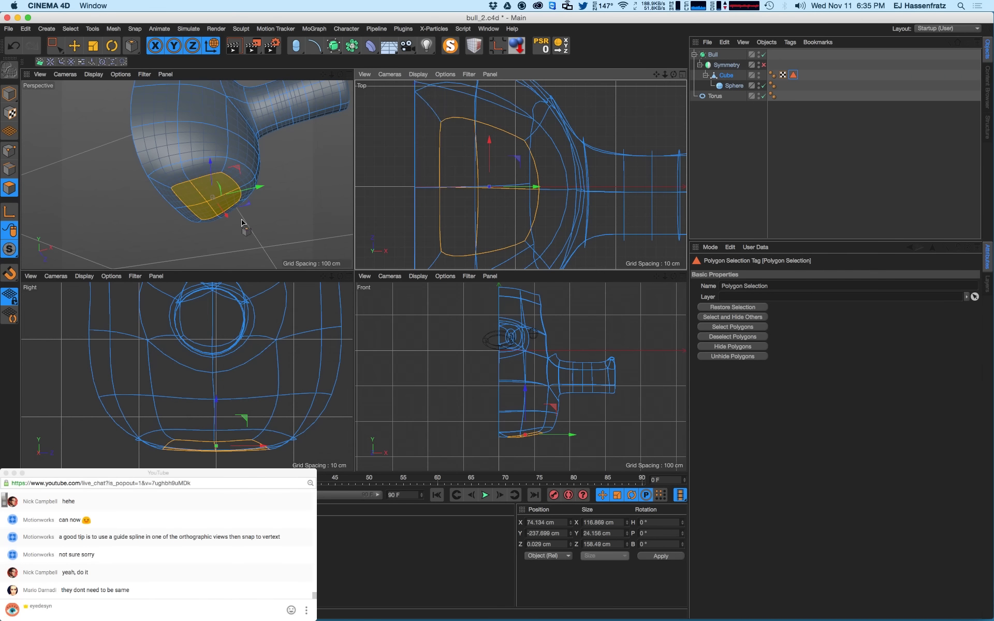
{"action": "mouse_move", "coordinate": [198, 219]}
{"action": "left_mouse_down", "text": "alt"}
{"action": "mouse_move", "coordinate": [203, 170]}
{"action": "mouse_move", "coordinate": [208, 197]}
{"action": "mouse_move", "coordinate": [202, 186]}
{"action": "left_mouse_up", "text": "alt"}
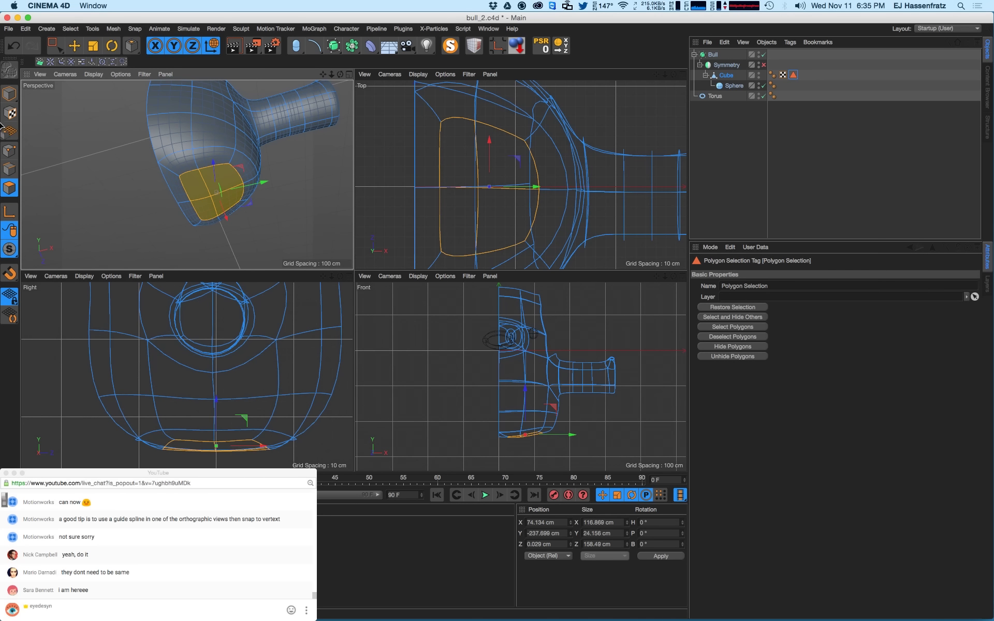
- In Points mode, scale a pair of underside points closer together
{"action": "left_click", "coordinate": [10, 150]}
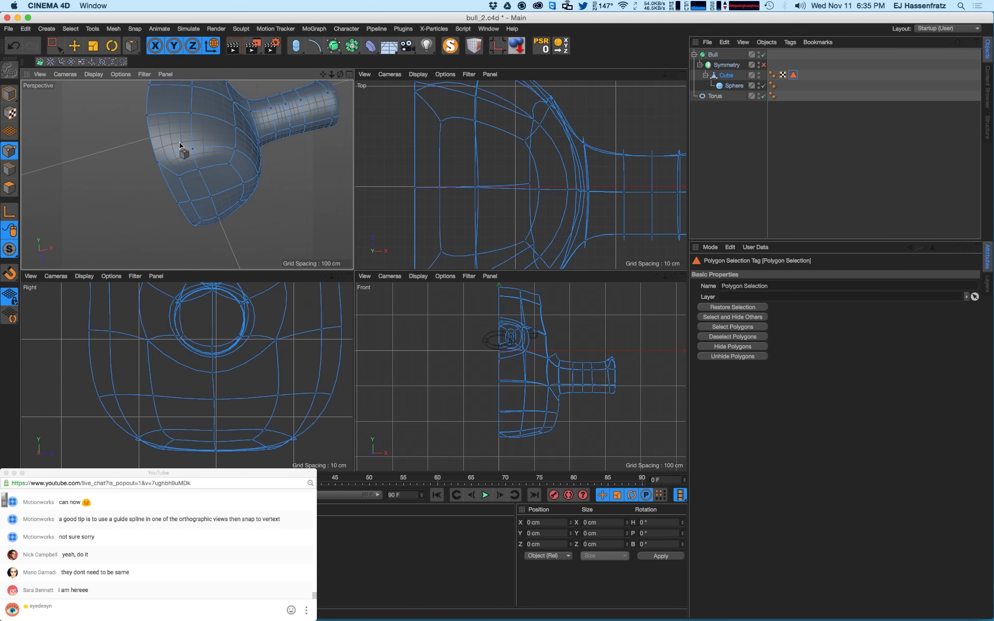
{"action": "left_click_drag", "start_coordinate": [55, 50], "coordinate": [80, 77]}
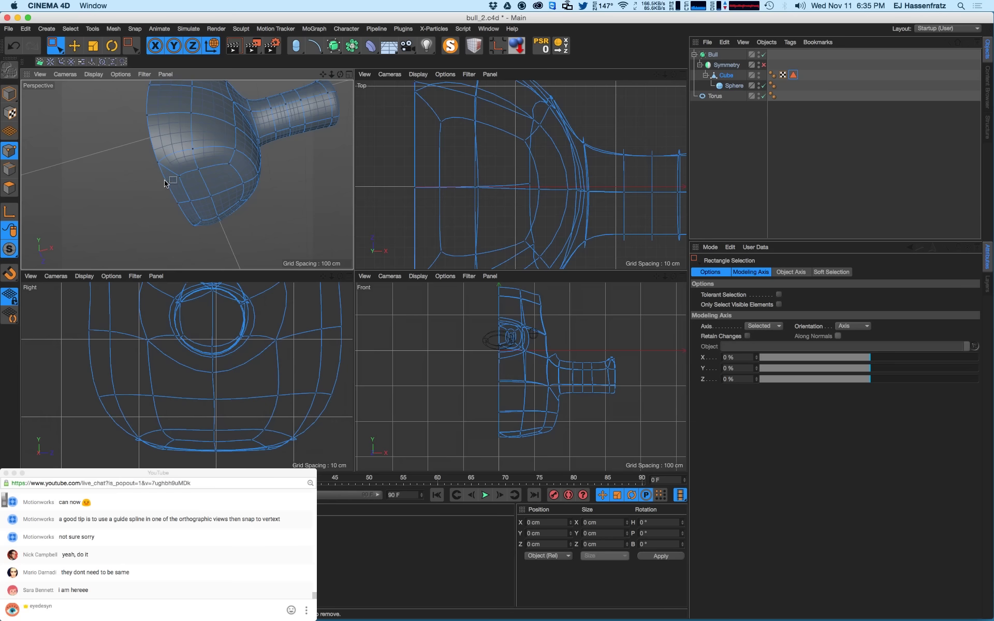
{"action": "left_click", "coordinate": [179, 175]}
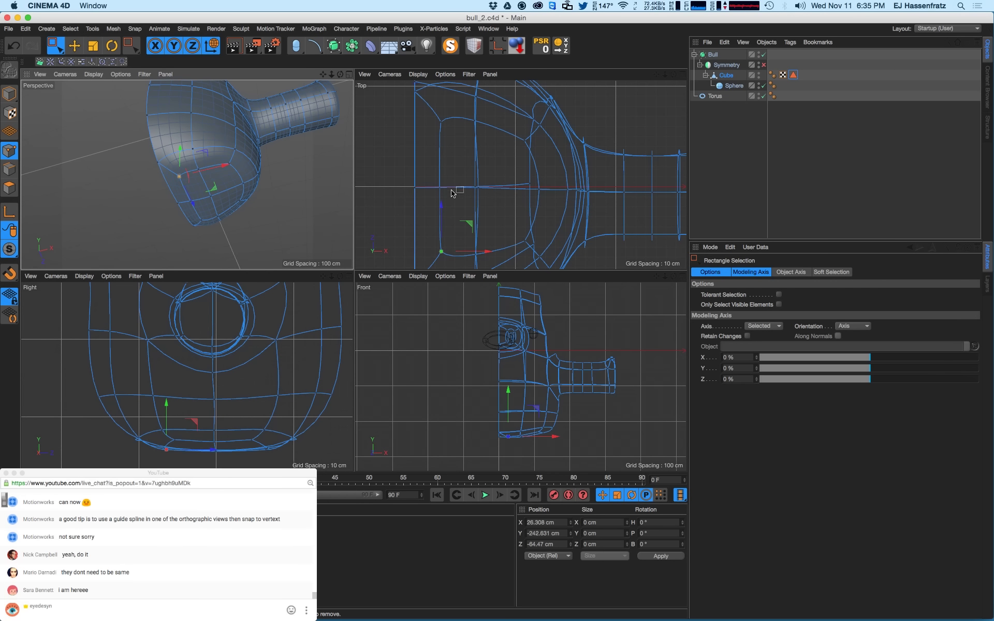
{"action": "left_click_drag", "start_coordinate": [430, 117], "coordinate": [436, 189], "text": "shift"}
{"action": "key", "text": "t"}
{"action": "left_click", "coordinate": [524, 140]}
{"action": "left_click", "coordinate": [525, 239], "text": "shift"}
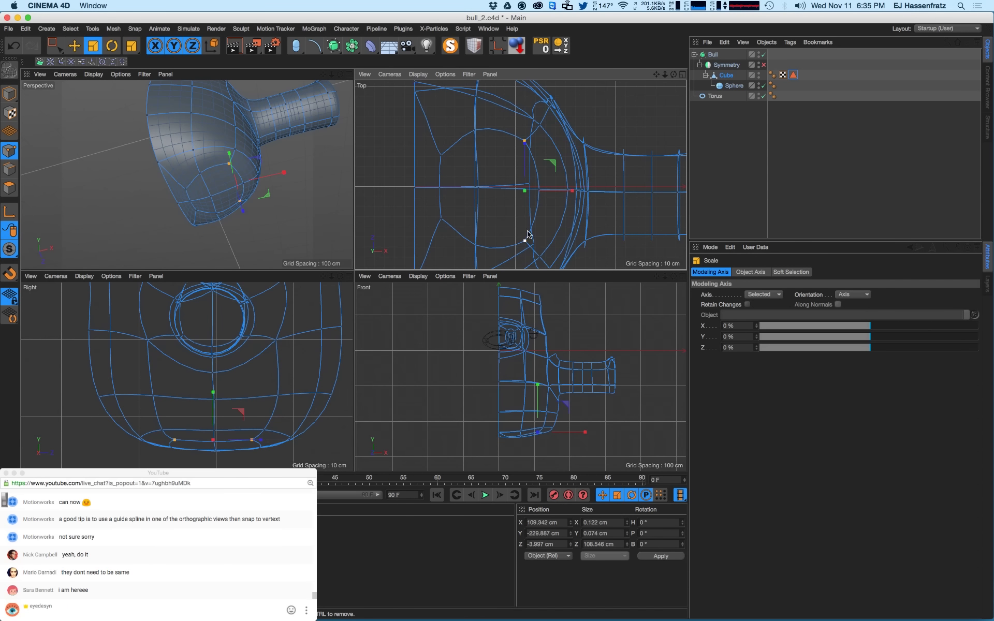
{"action": "left_click_drag", "start_coordinate": [523, 161], "coordinate": [525, 172]}
{"action": "left_click_drag", "start_coordinate": [202, 192], "coordinate": [212, 145], "text": "alt"}
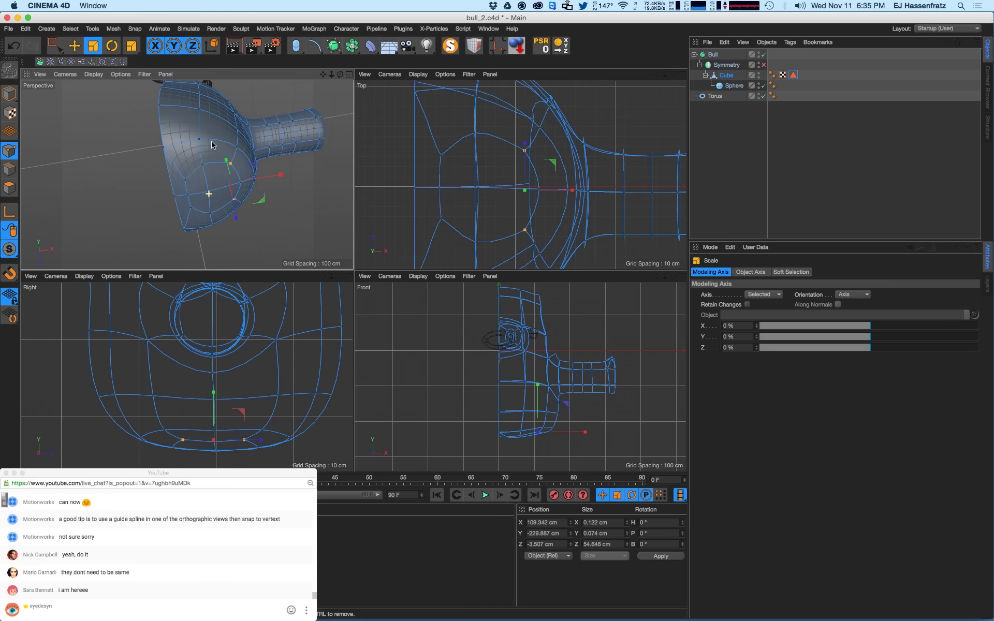
- Box-select the three vertices of the left column and shift them slightly left
{"action": "key", "text": "e"}
{"action": "left_click", "coordinate": [188, 195]}
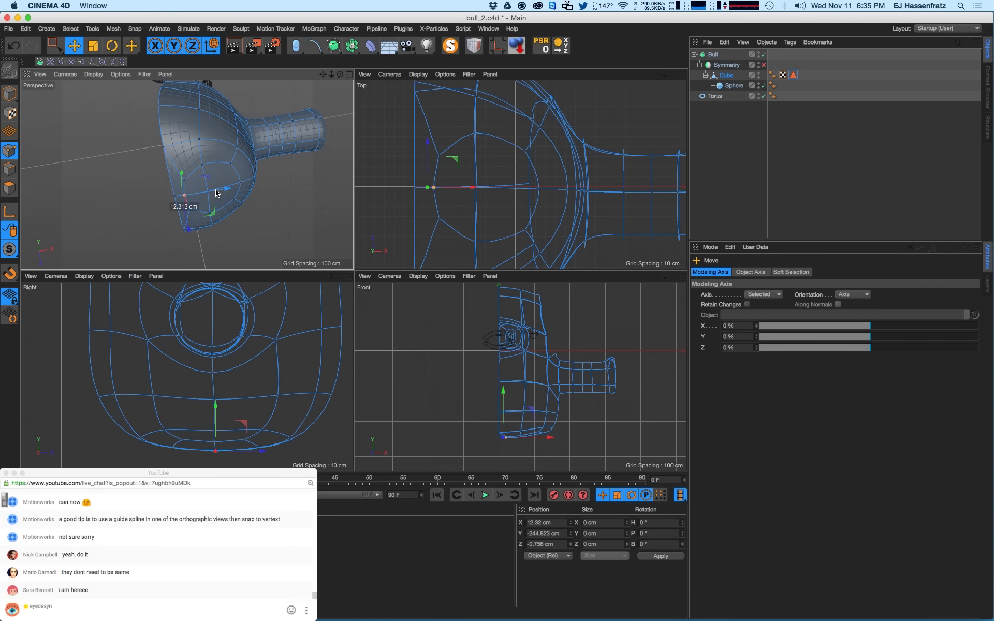
{"action": "left_click", "coordinate": [202, 164]}
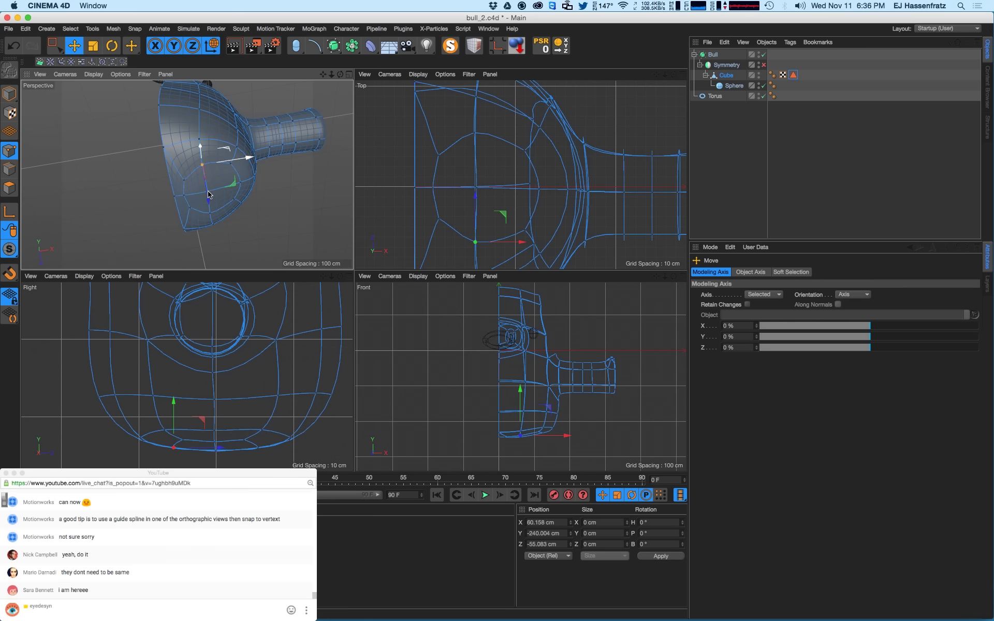
{"action": "left_click", "coordinate": [472, 134]}
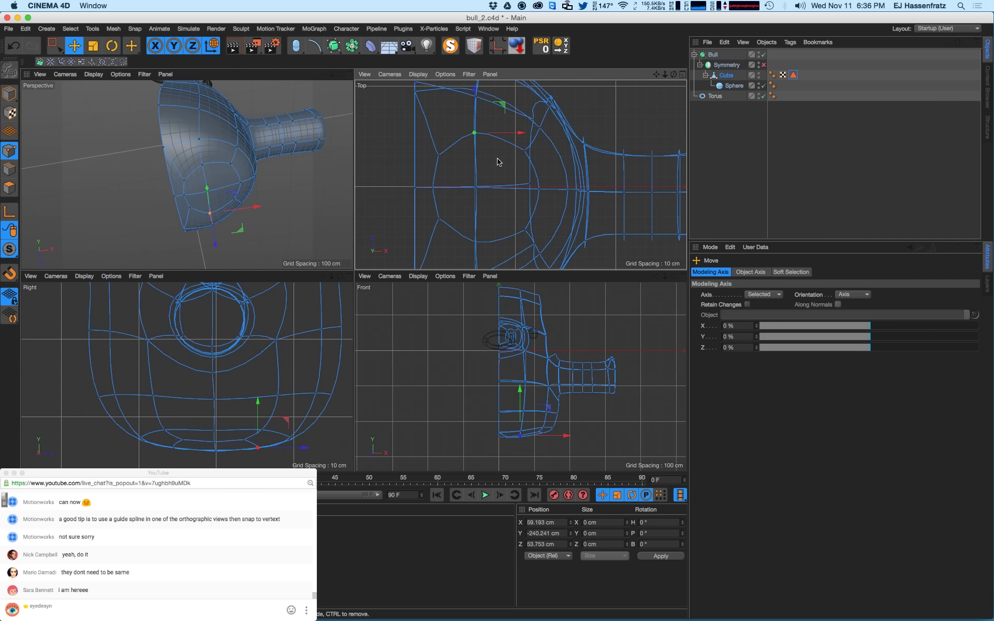
{"action": "left_click", "coordinate": [64, 47]}
{"action": "left_click_drag", "start_coordinate": [465, 137], "coordinate": [416, 248]}
{"action": "left_click_drag", "start_coordinate": [451, 190], "coordinate": [448, 215]}
{"action": "key", "text": "t"}
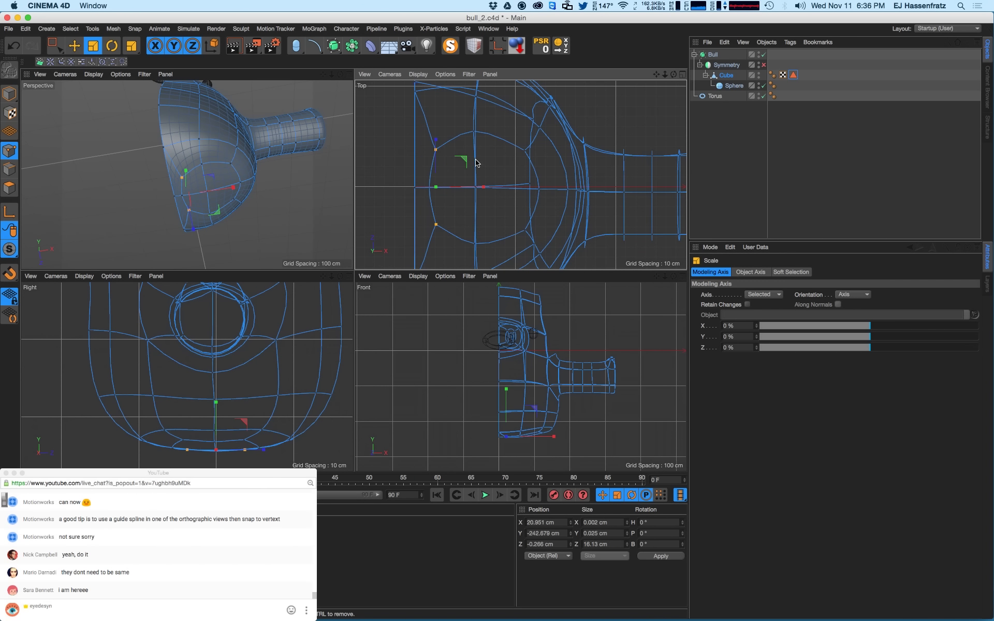
- Move another column of three underside points about 16 cm along X, to roughly 88.957 cm
{"action": "left_click", "coordinate": [56, 46]}
{"action": "left_click_drag", "start_coordinate": [187, 175], "coordinate": [191, 207], "text": "alt"}
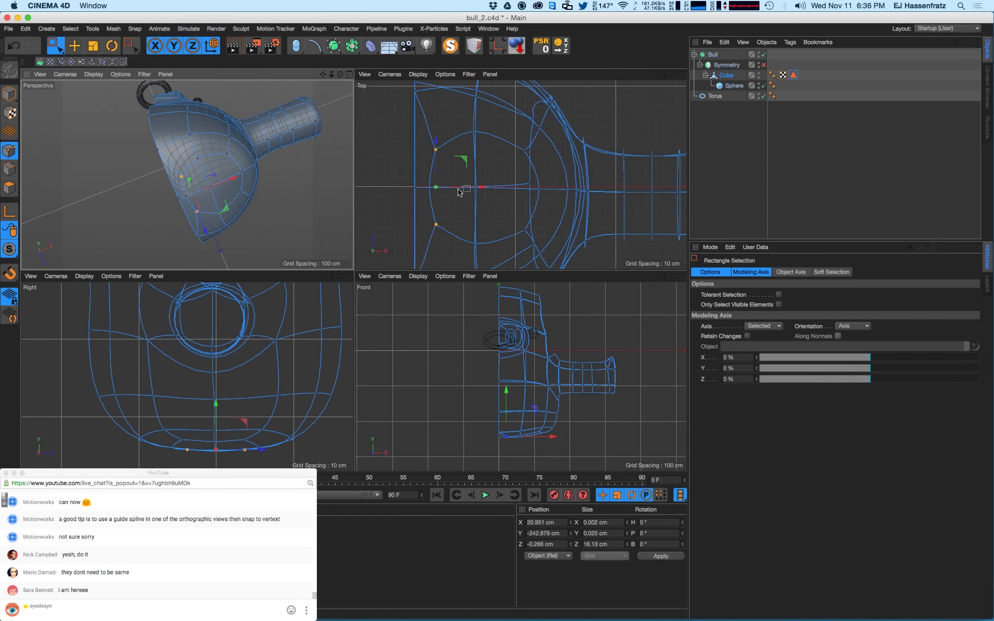
{"action": "left_click_drag", "start_coordinate": [453, 123], "coordinate": [497, 262]}
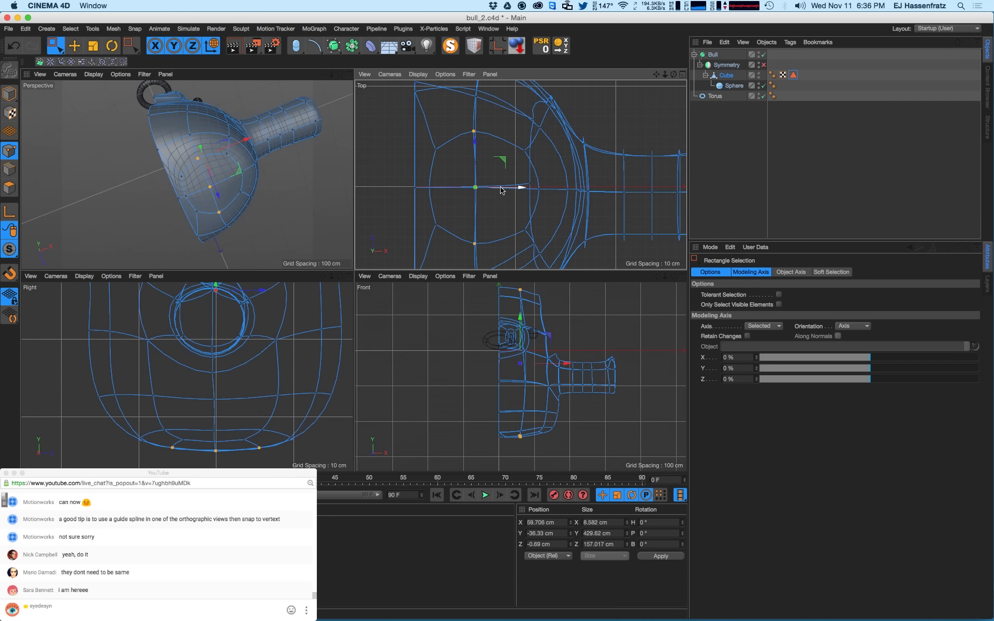
{"action": "middle_click_drag", "start_coordinate": [549, 334], "coordinate": [551, 349], "text": "alt"}
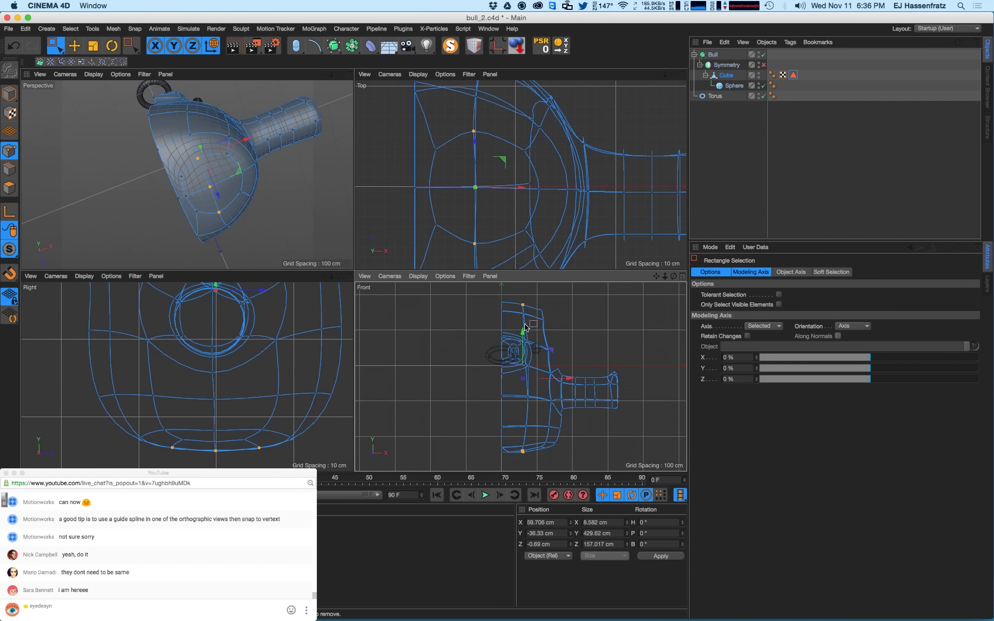
{"action": "left_click_drag", "start_coordinate": [234, 138], "coordinate": [205, 161], "text": "alt"}
{"action": "key", "text": "e"}
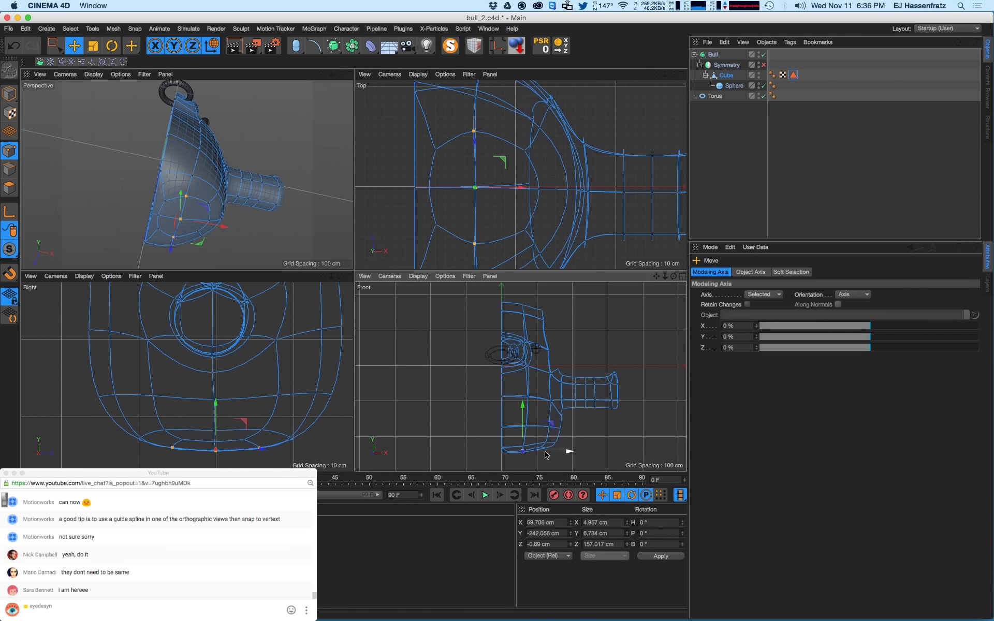
{"action": "left_click_drag", "start_coordinate": [547, 451], "coordinate": [551, 453]}
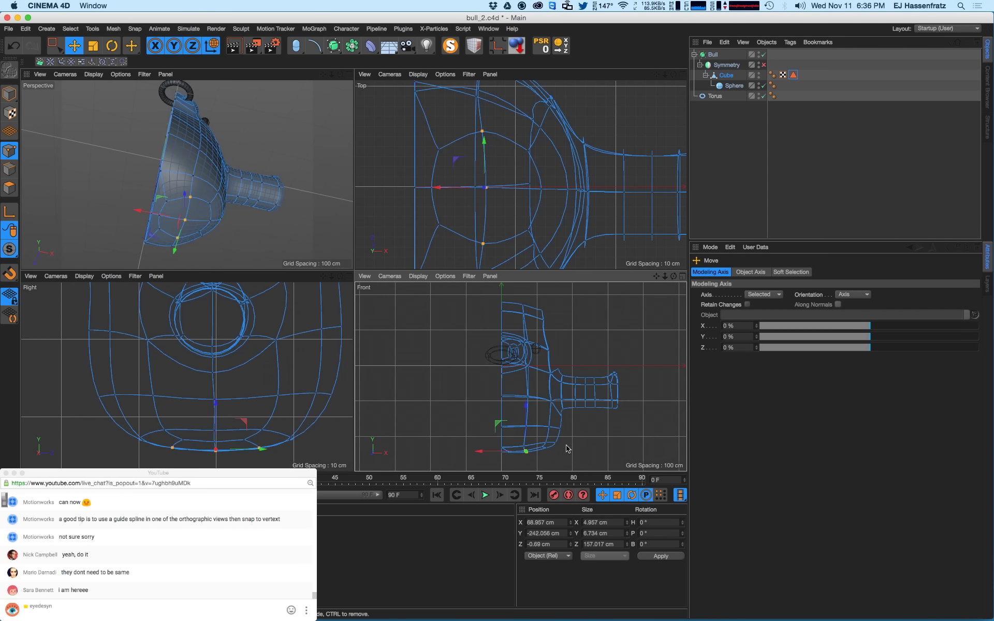
{"action": "right_click_drag", "start_coordinate": [494, 184], "coordinate": [477, 217], "text": "alt"}
{"action": "middle_click_drag", "start_coordinate": [477, 217], "coordinate": [481, 207], "text": "alt"}
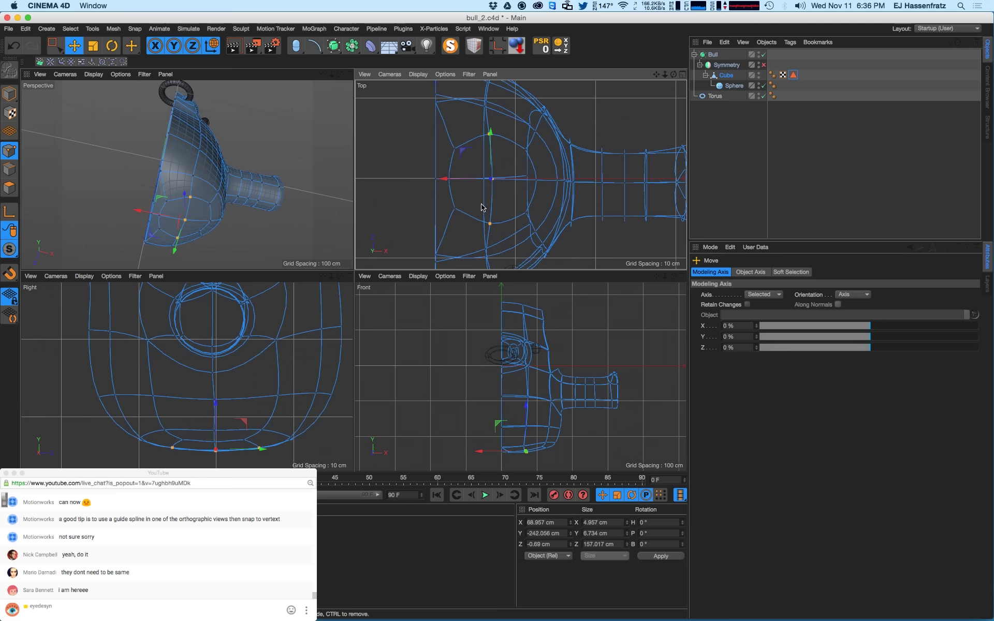
{"action": "left_click", "coordinate": [389, 74]}
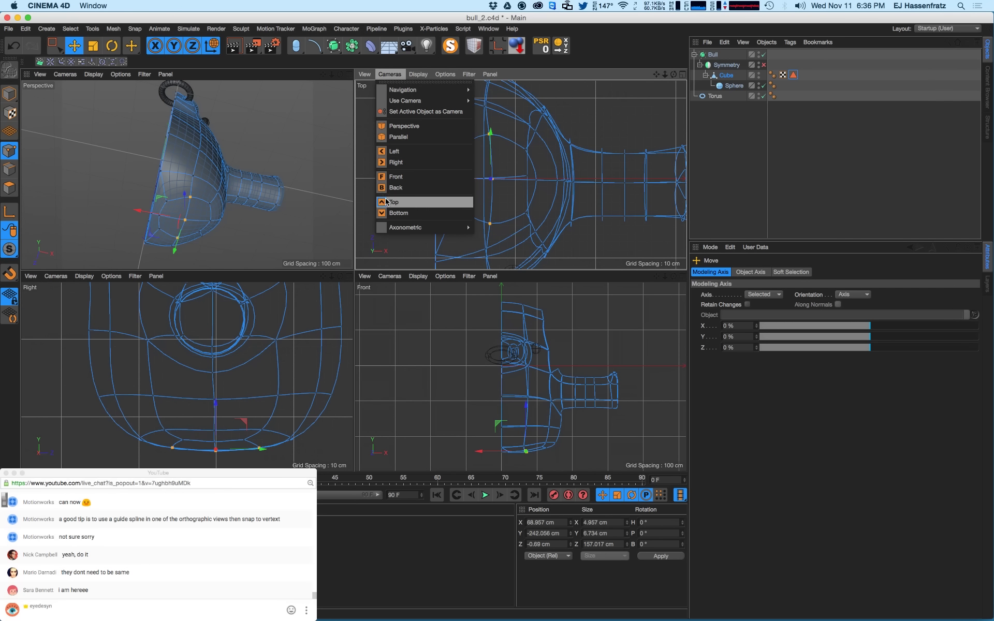
- Turn the Top viewport into a Bottom view zoomed in on the bull's underside
{"action": "left_click", "coordinate": [391, 212]}
{"action": "middle_click_drag", "start_coordinate": [549, 175], "coordinate": [490, 183], "text": "alt"}
{"action": "right_click_drag", "start_coordinate": [489, 183], "coordinate": [537, 182], "text": "alt"}
{"action": "middle_click_drag", "start_coordinate": [480, 187], "coordinate": [486, 185], "text": "alt"}
{"action": "right_click_drag", "start_coordinate": [485, 186], "coordinate": [496, 187], "text": "alt"}
{"action": "scroll", "coordinate": [496, 187], "scroll_direction": "up", "scroll_amount": 3}
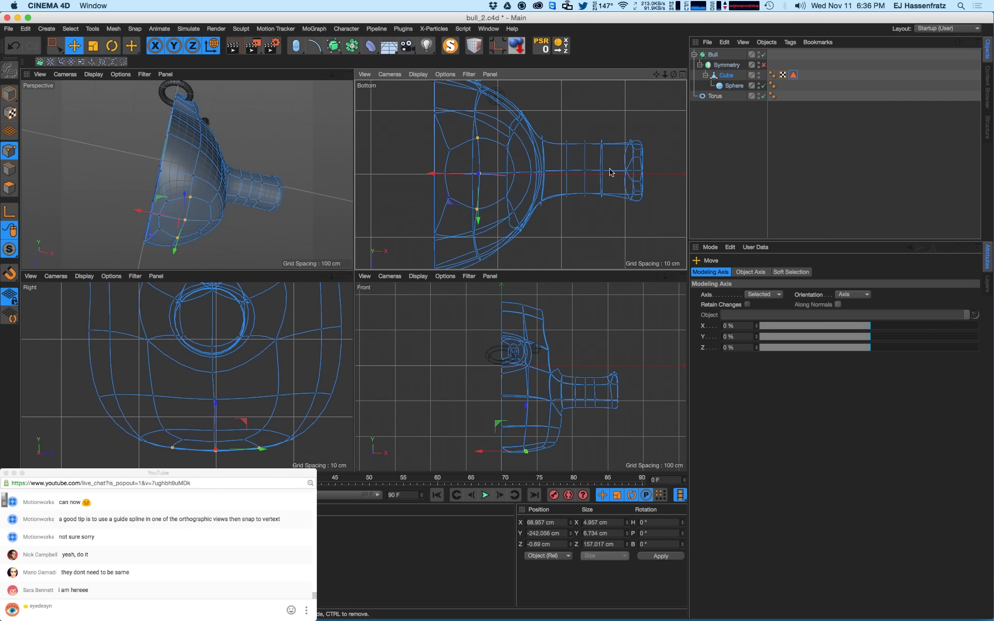
- Box-select a column of underside points and set its Size X to 0 to straighten it
{"action": "left_click", "coordinate": [52, 46]}
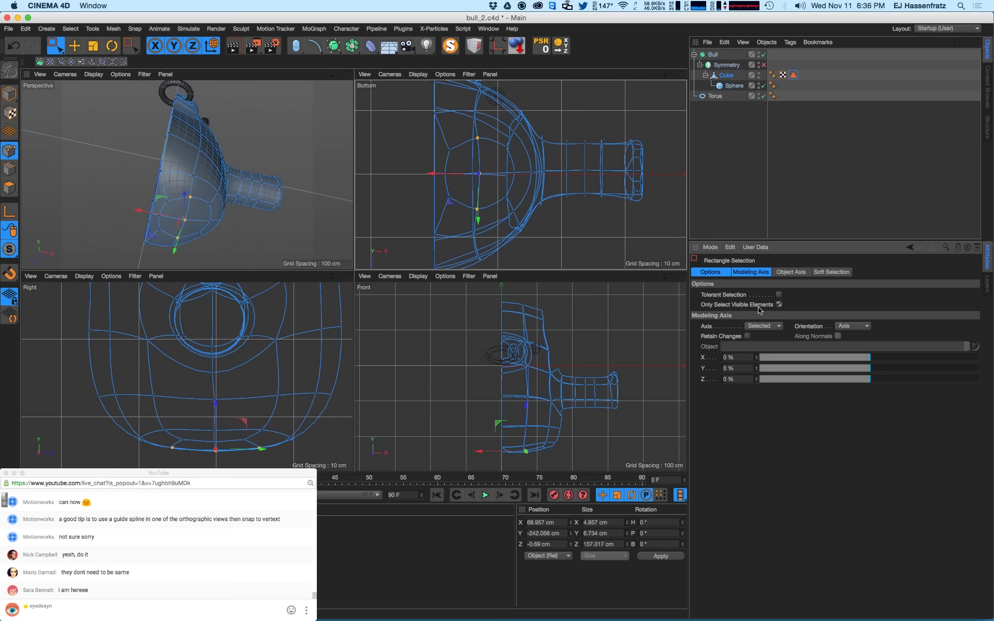
{"action": "left_click_drag", "start_coordinate": [461, 136], "coordinate": [483, 215]}
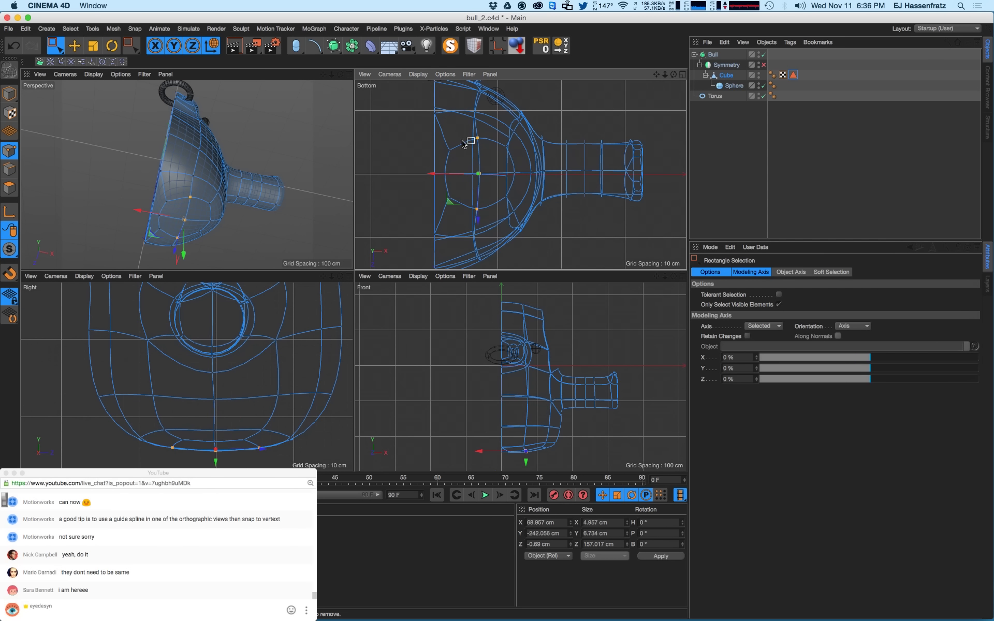
{"action": "left_click_drag", "start_coordinate": [462, 144], "coordinate": [476, 222]}
{"action": "left_click", "coordinate": [611, 533]}
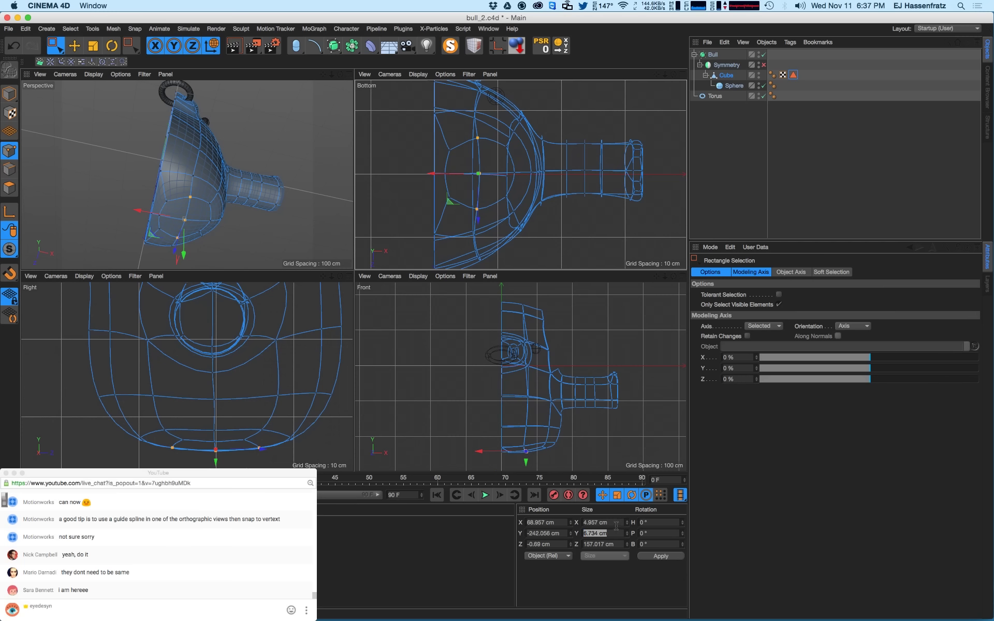
{"action": "left_click", "coordinate": [615, 524]}
{"action": "type", "text": "0"}
{"action": "key", "text": "Return"}
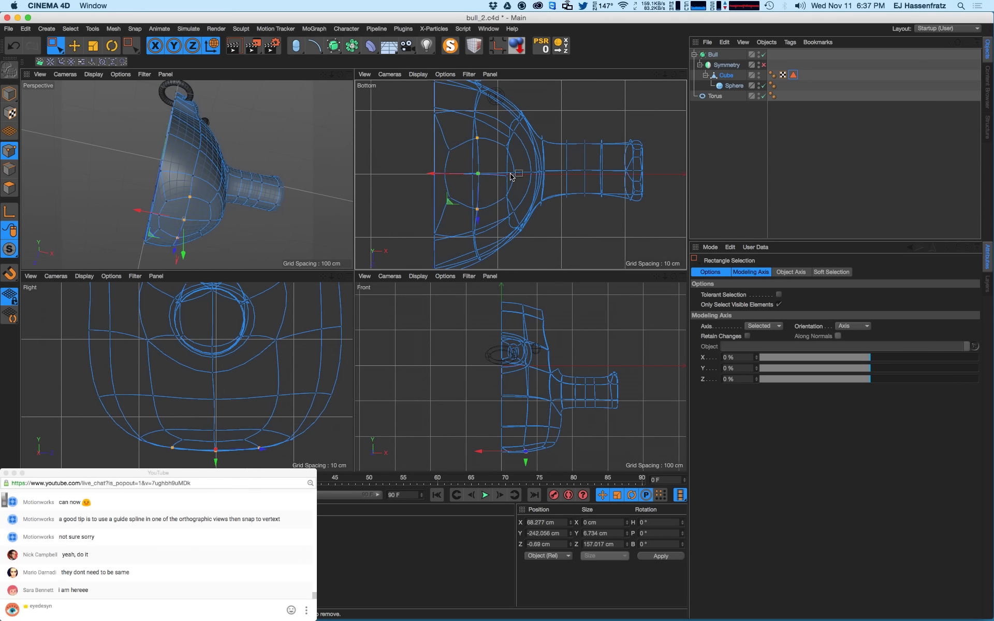
- Nudge the column along X to about 89.669 cm and scale its points farther apart
{"action": "left_click_drag", "start_coordinate": [456, 174], "coordinate": [455, 202]}
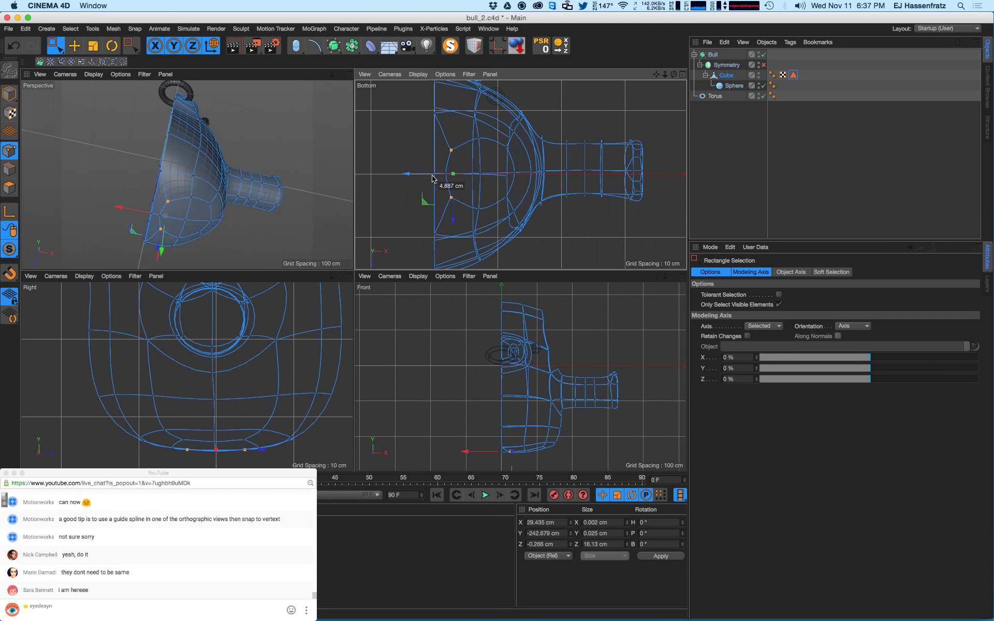
{"action": "key", "text": "t"}
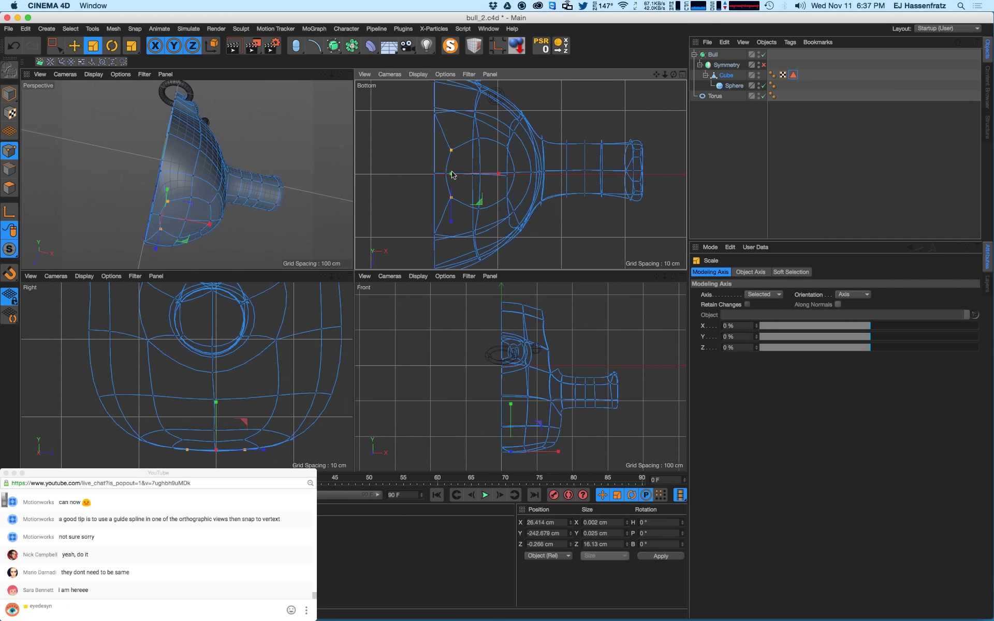
{"action": "left_click_drag", "start_coordinate": [452, 218], "coordinate": [444, 199]}
{"action": "left_click", "coordinate": [478, 137]}
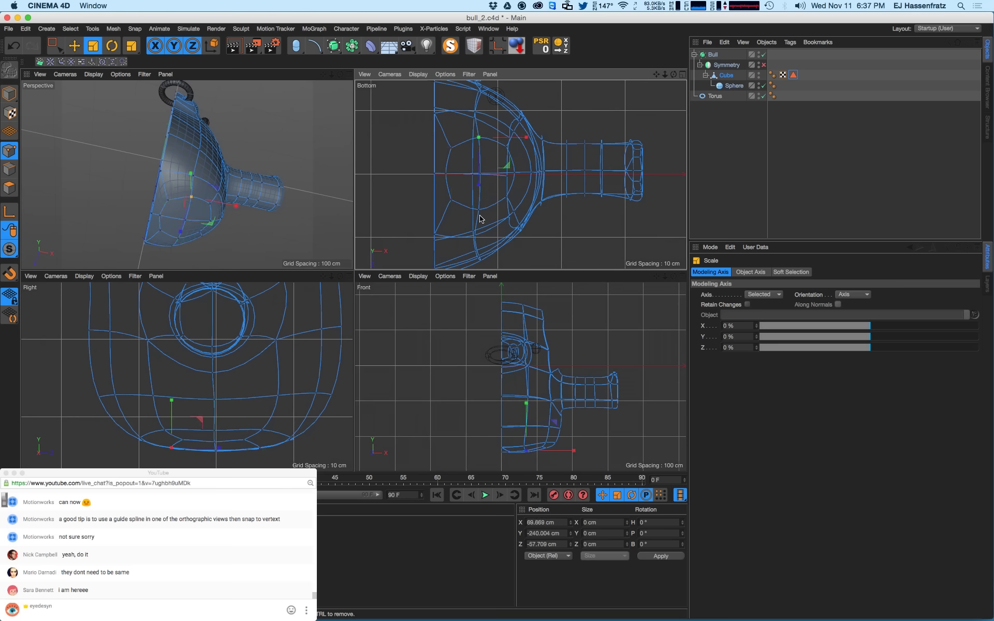
- Select the bull's bottom edge points in the Front view
{"action": "left_click_drag", "start_coordinate": [282, 231], "coordinate": [180, 234], "text": "alt"}
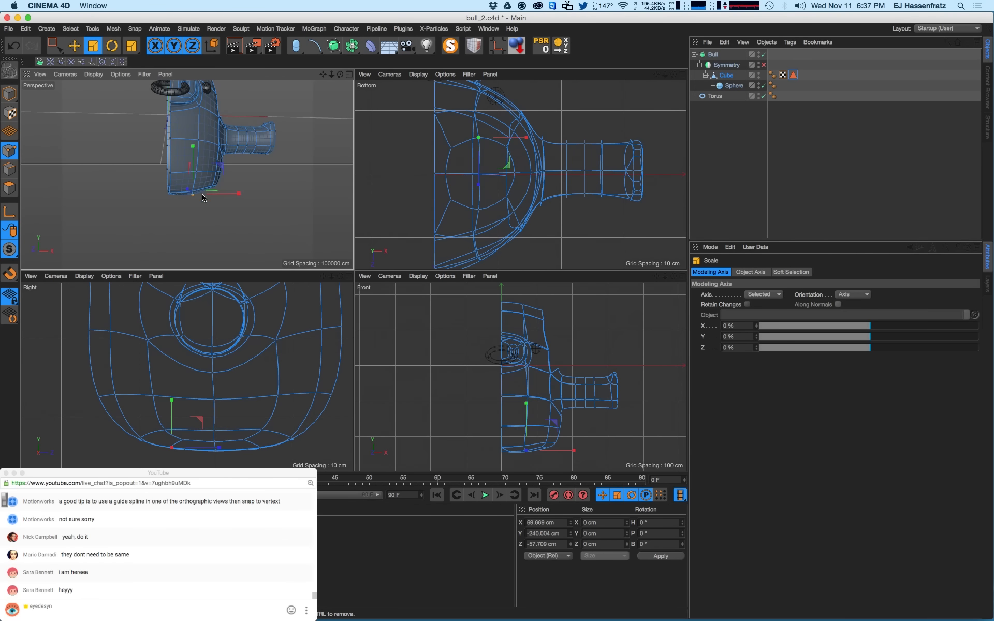
{"action": "left_click_drag", "start_coordinate": [202, 197], "coordinate": [235, 162], "text": "alt"}
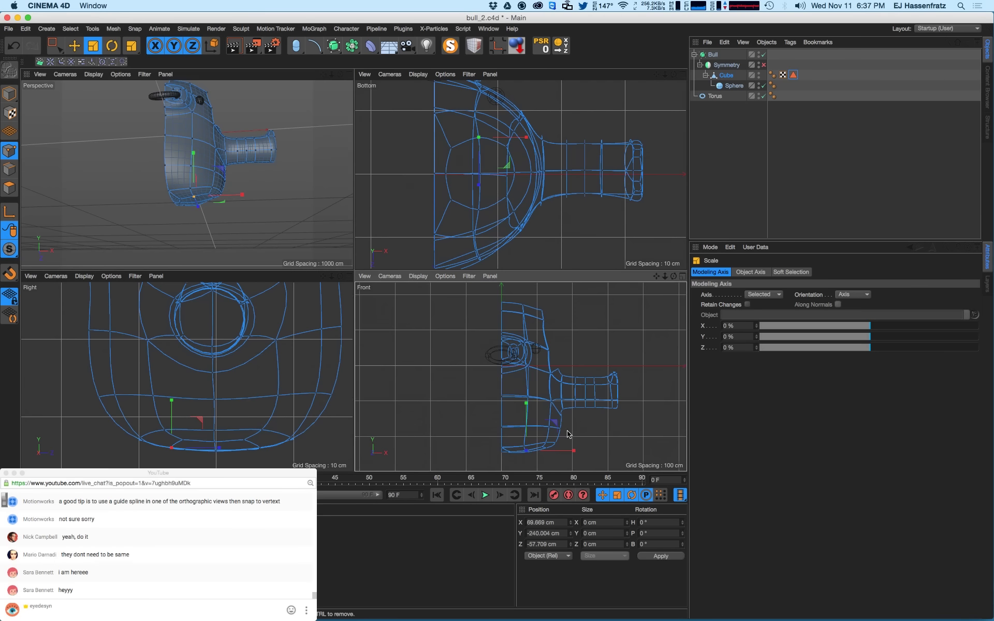
{"action": "scroll", "coordinate": [568, 434], "scroll_direction": "up", "scroll_amount": 5}
{"action": "left_click", "coordinate": [53, 46]}
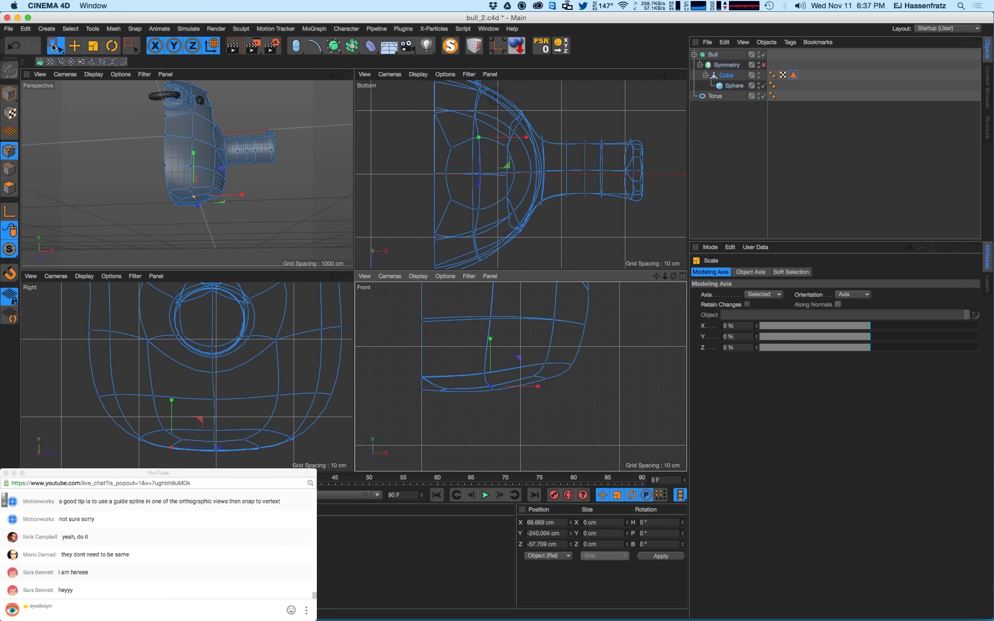
{"action": "left_click_drag", "start_coordinate": [460, 388], "coordinate": [517, 370]}
{"action": "left_click_drag", "start_coordinate": [213, 198], "coordinate": [221, 166], "text": "alt"}
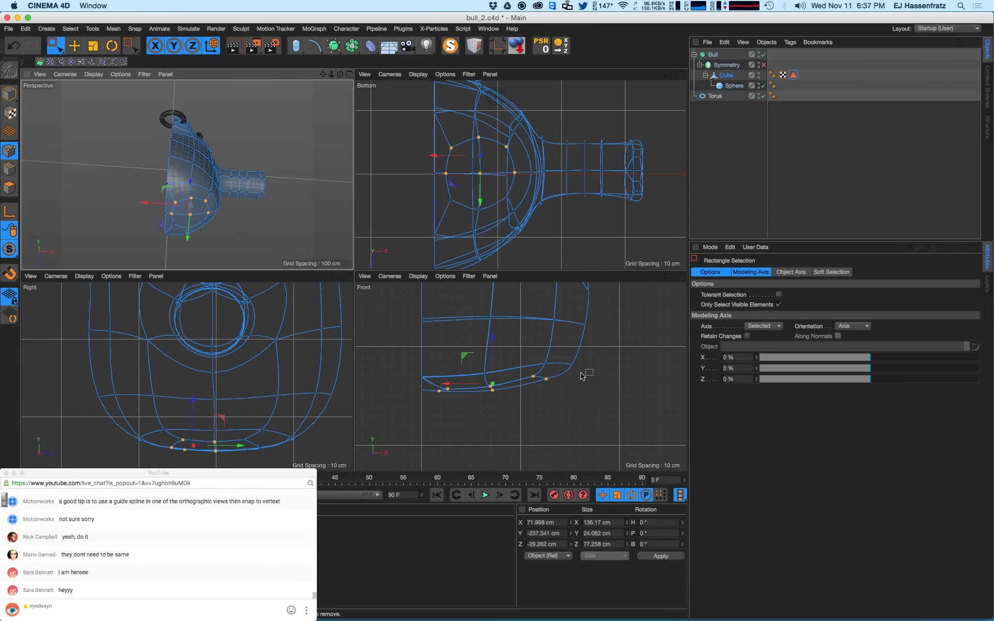
- Select all bottom points including hidden ones, flatten them with Size Y 0, and adjust their height
{"action": "left_click", "coordinate": [779, 305]}
{"action": "scroll", "coordinate": [474, 387], "scroll_direction": "up", "scroll_amount": 2}
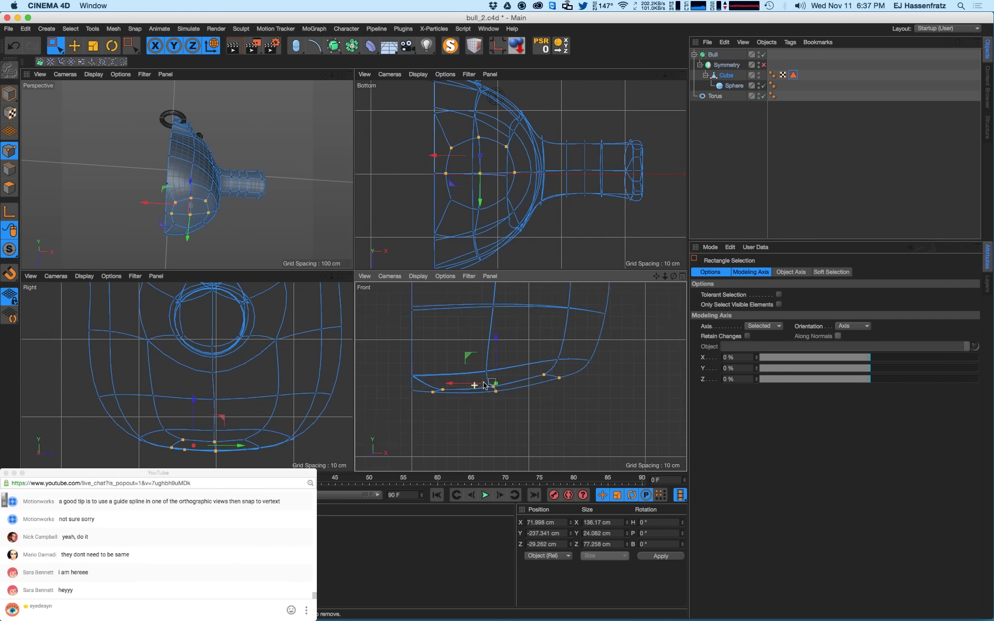
{"action": "left_click_drag", "start_coordinate": [416, 382], "coordinate": [554, 415]}
{"action": "left_click_drag", "start_coordinate": [535, 365], "coordinate": [601, 394], "text": "shift"}
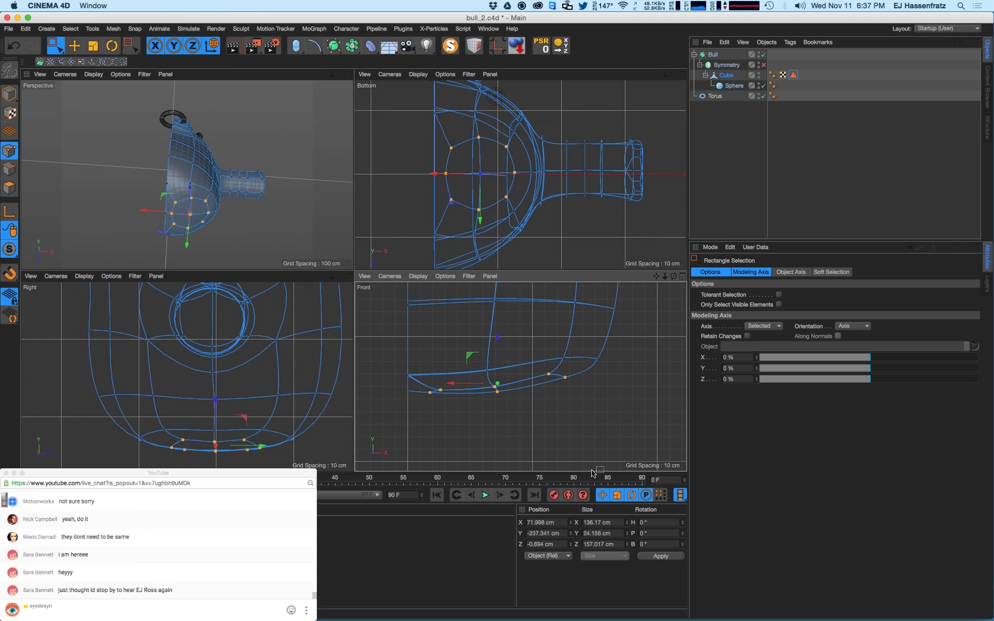
{"action": "double_click", "coordinate": [614, 533]}
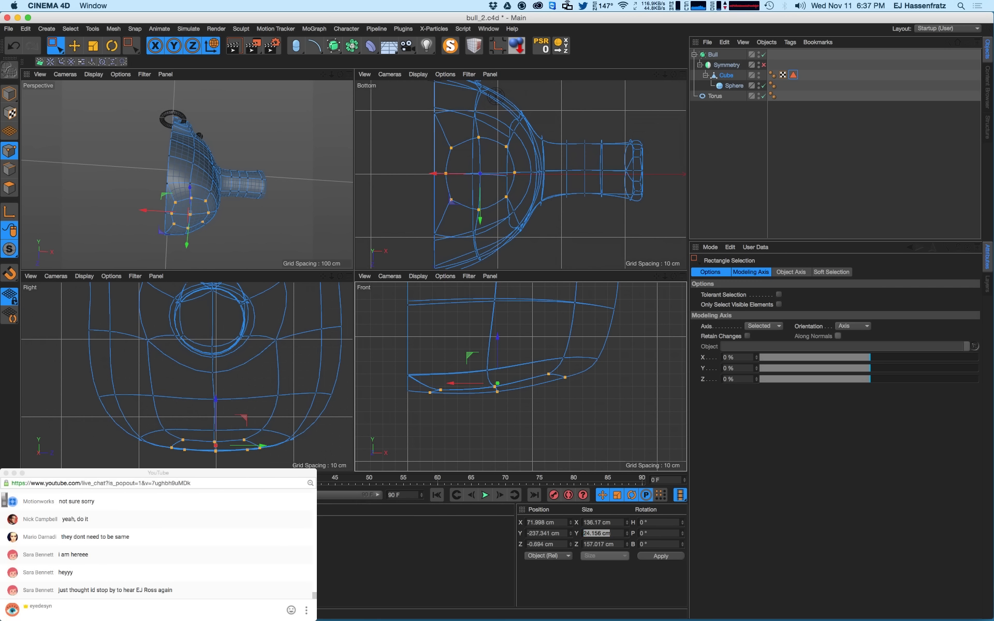
{"action": "type", "text": "0"}
{"action": "key", "text": "Return"}
{"action": "key", "text": "e"}
{"action": "left_click_drag", "start_coordinate": [497, 351], "coordinate": [498, 360]}
{"action": "middle_click_drag", "start_coordinate": [513, 361], "coordinate": [566, 356], "text": "alt"}
{"action": "left_click_drag", "start_coordinate": [550, 360], "coordinate": [551, 357]}
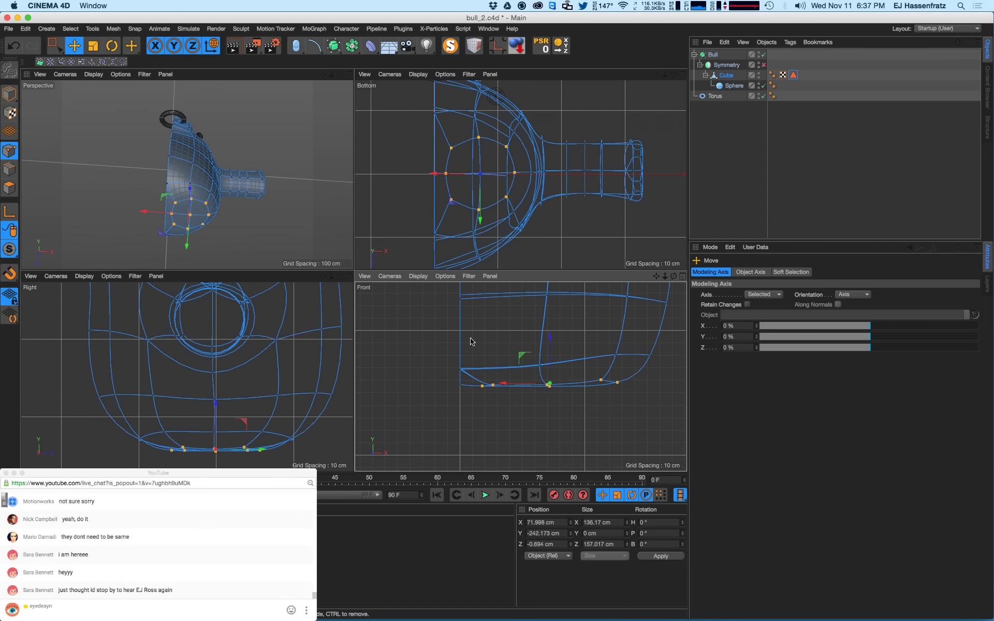
- Select the polygons forming the bull's flat bottom patch
{"action": "left_click", "coordinate": [9, 189]}
{"action": "left_click", "coordinate": [207, 225]}
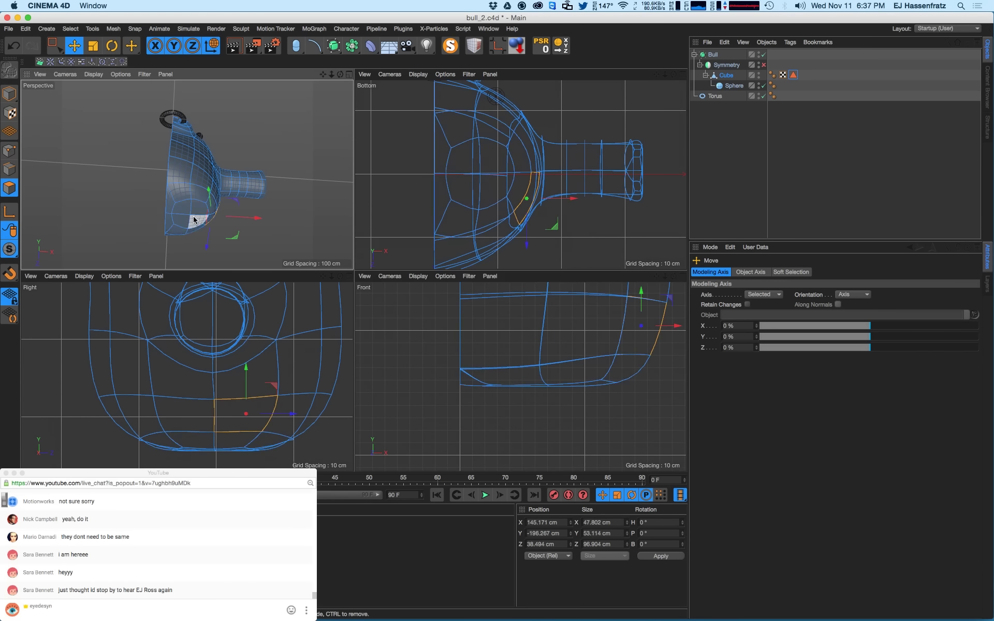
{"action": "mouse_move", "coordinate": [193, 215]}
{"action": "left_mouse_down", "text": "alt"}
{"action": "mouse_move", "coordinate": [177, 169]}
{"action": "mouse_move", "coordinate": [193, 212]}
{"action": "left_mouse_up", "text": "alt"}
{"action": "right_click_drag", "start_coordinate": [193, 213], "coordinate": [223, 207], "text": "alt"}
{"action": "middle_click_drag", "start_coordinate": [201, 207], "coordinate": [194, 178], "text": "alt"}
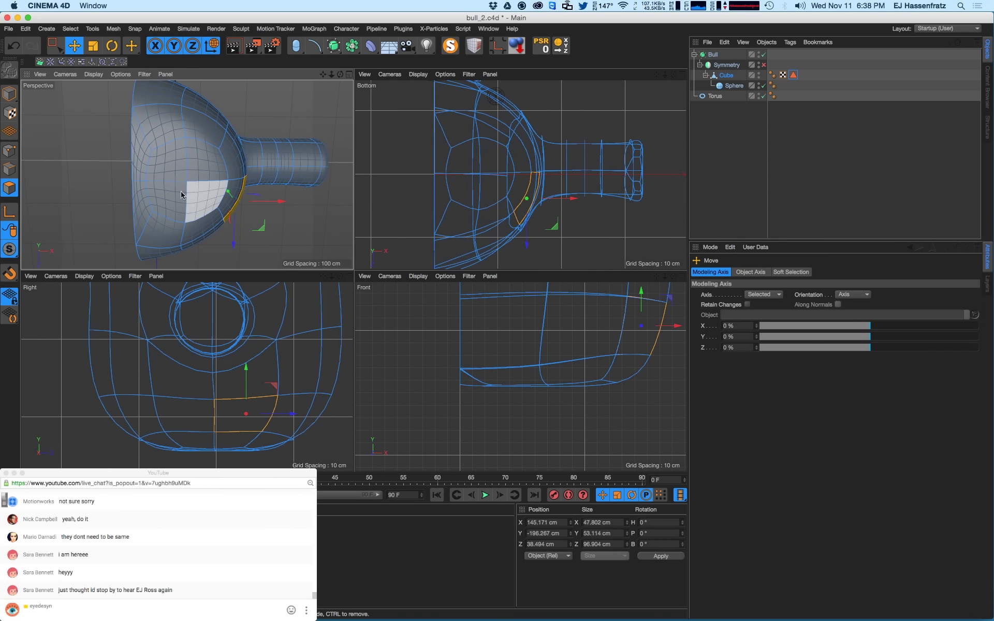
{"action": "left_click", "coordinate": [170, 178]}
{"action": "left_click", "coordinate": [172, 202], "text": "shift"}
{"action": "left_click", "coordinate": [205, 164], "text": "shift"}
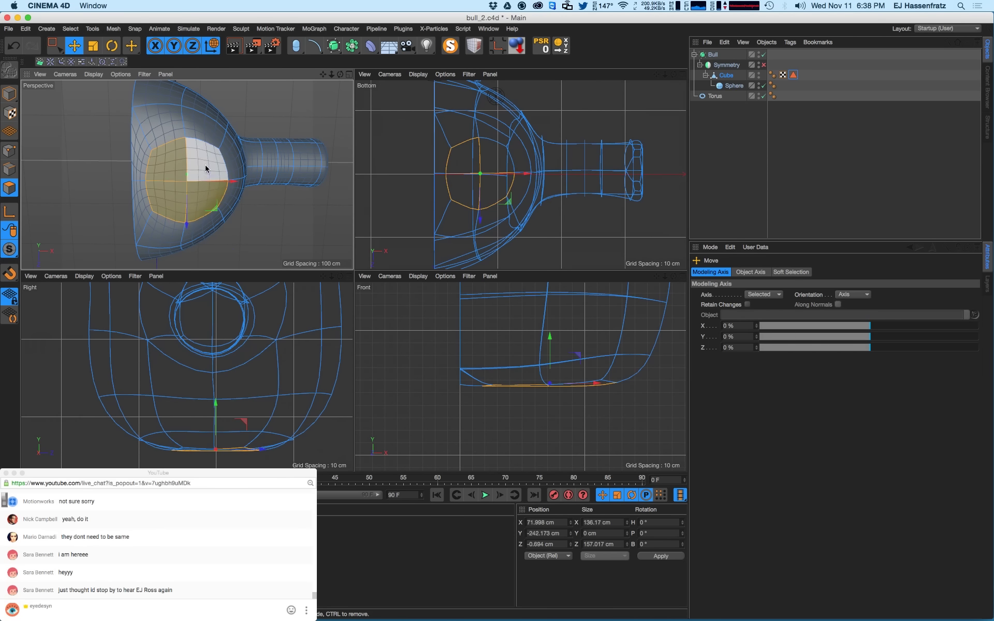
{"action": "left_click_drag", "start_coordinate": [195, 154], "coordinate": [110, 161], "text": "alt"}
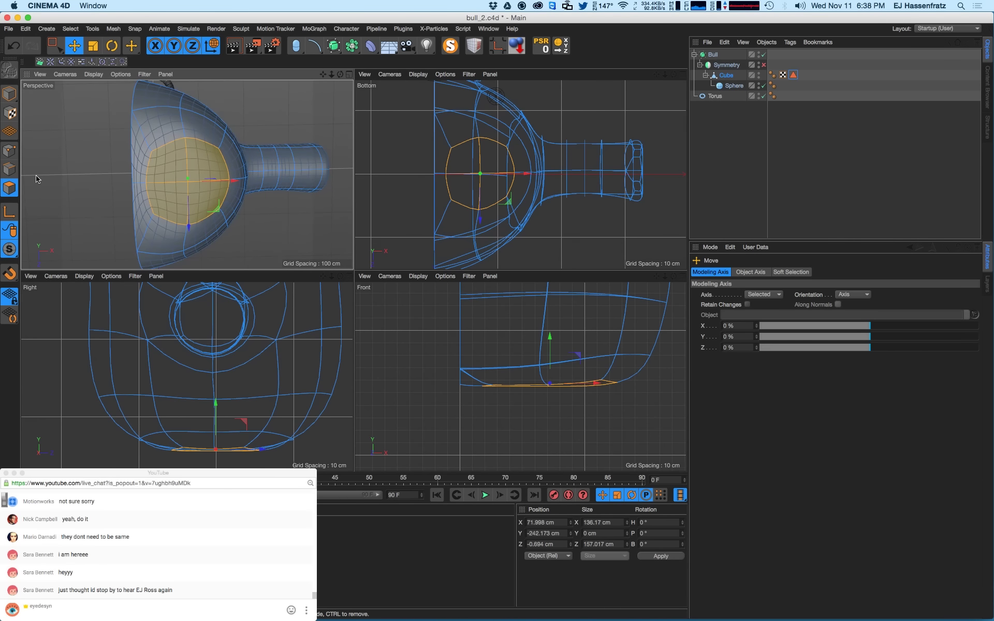
- Select the patch's corner points, nudging its centre point sideways along the way
{"action": "left_click", "coordinate": [9, 151], "text": "ctrl"}
{"action": "left_click", "coordinate": [153, 151]}
{"action": "left_click", "coordinate": [154, 214], "text": "shift"}
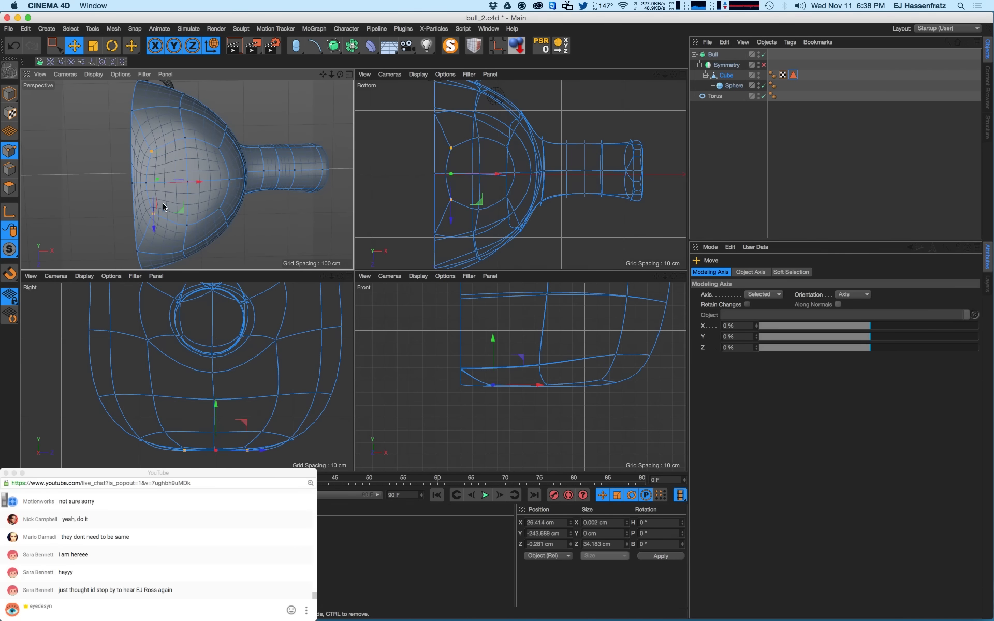
{"action": "left_click", "coordinate": [145, 185]}
{"action": "mouse_move", "coordinate": [180, 183]}
{"action": "left_mouse_down"}
{"action": "mouse_move", "coordinate": [222, 178]}
{"action": "mouse_move", "coordinate": [193, 188]}
{"action": "left_mouse_up"}
{"action": "left_click", "coordinate": [153, 214]}
{"action": "left_click", "coordinate": [151, 151], "text": "shift"}
{"action": "left_click", "coordinate": [188, 139], "text": "shift"}
{"action": "left_click", "coordinate": [189, 226], "text": "shift"}
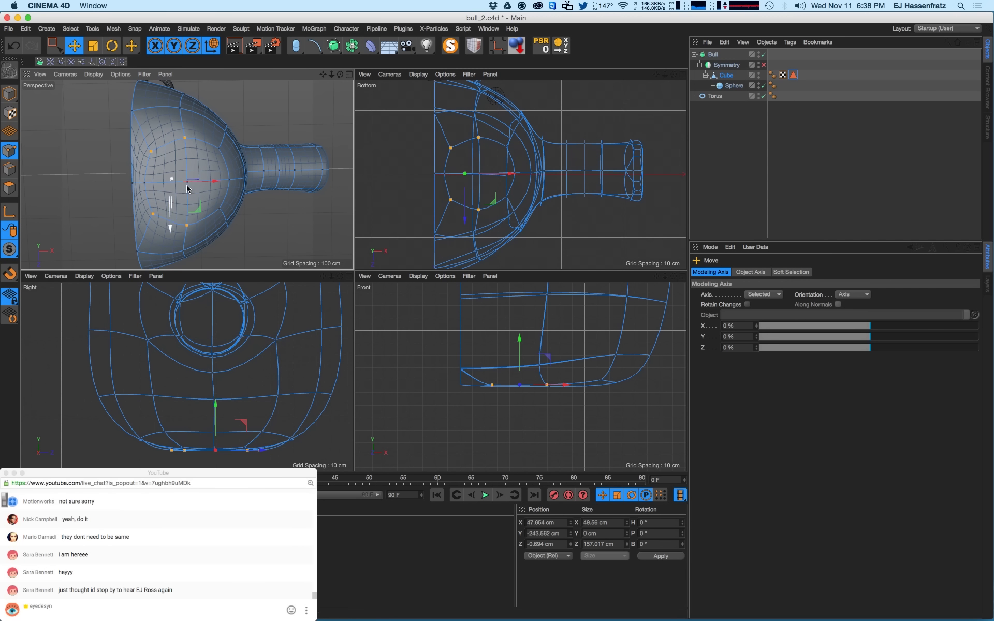
{"action": "left_click_drag", "start_coordinate": [55, 45], "coordinate": [87, 60]}
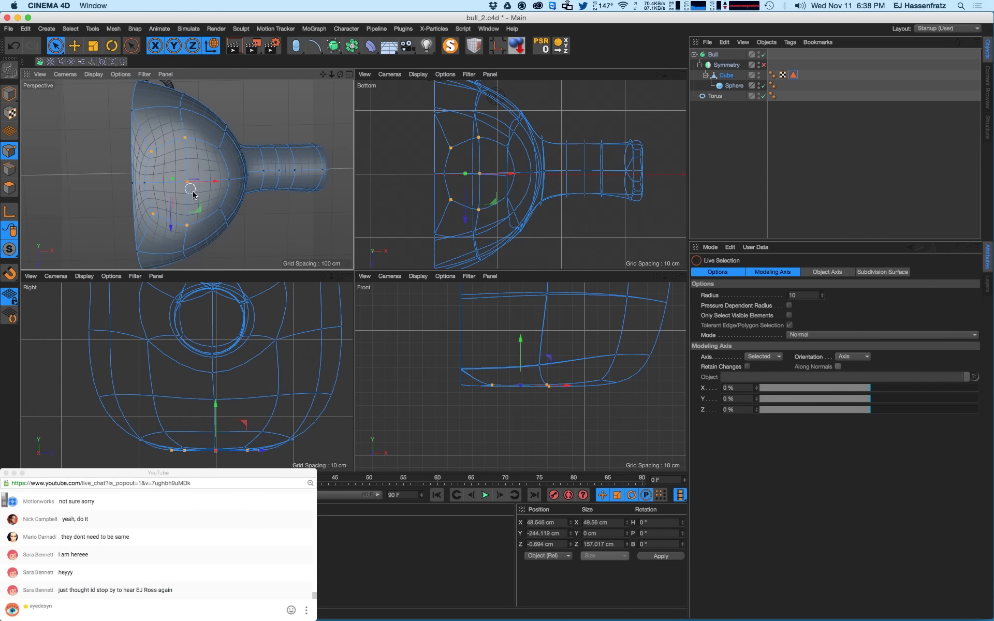
- Move the selected patch points about 3.5 cm along X and select more points around the loop
{"action": "scroll", "coordinate": [230, 350], "scroll_direction": "down", "scroll_amount": 10}
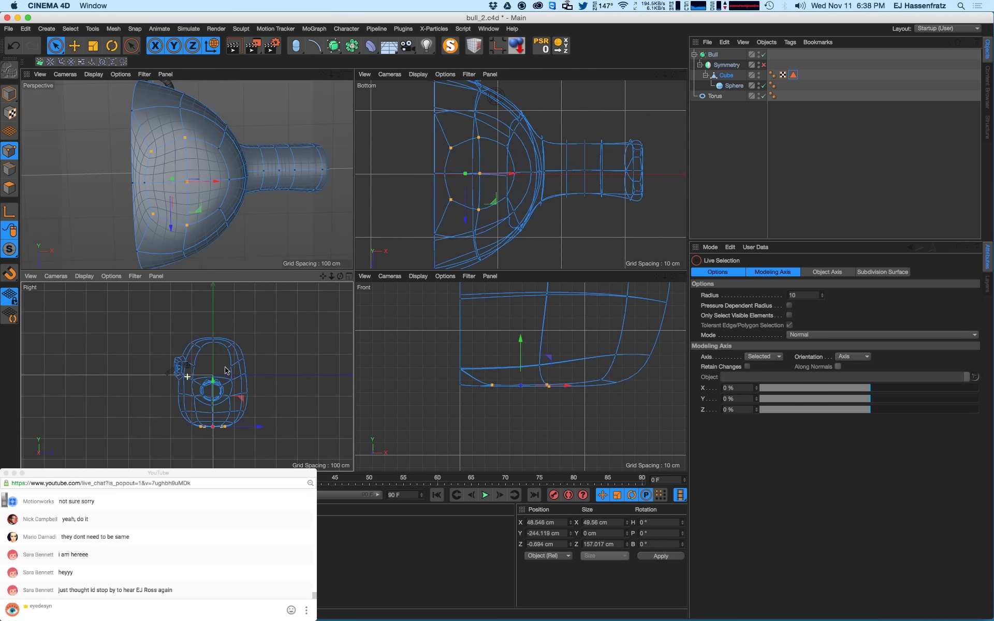
{"action": "scroll", "coordinate": [210, 179], "scroll_direction": "up", "scroll_amount": 4}
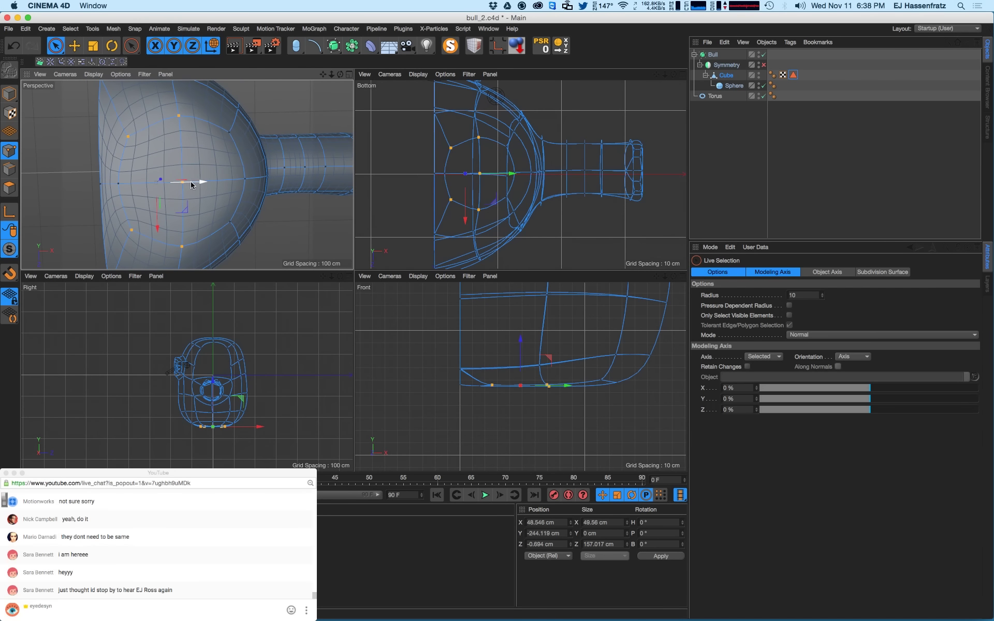
{"action": "left_click_drag", "start_coordinate": [189, 181], "coordinate": [151, 184]}
{"action": "left_click", "coordinate": [118, 183]}
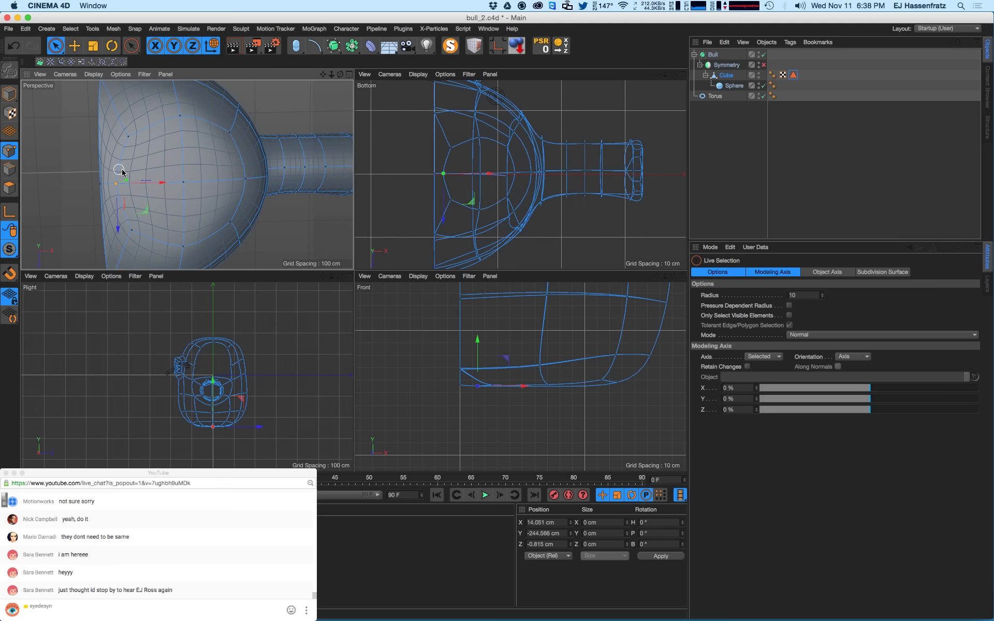
{"action": "left_click", "coordinate": [130, 138], "text": "shift"}
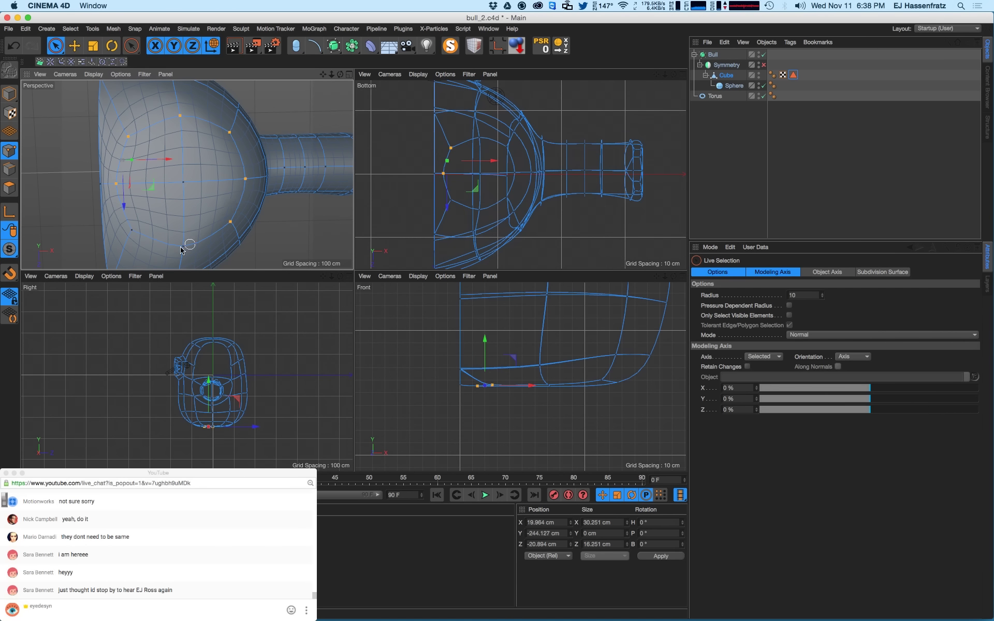
{"action": "left_click_drag", "start_coordinate": [130, 234], "coordinate": [235, 176], "text": "shift"}
- Move two underside loop points about 4 cm along X and scale them to about 113%
{"action": "left_click", "coordinate": [122, 183]}
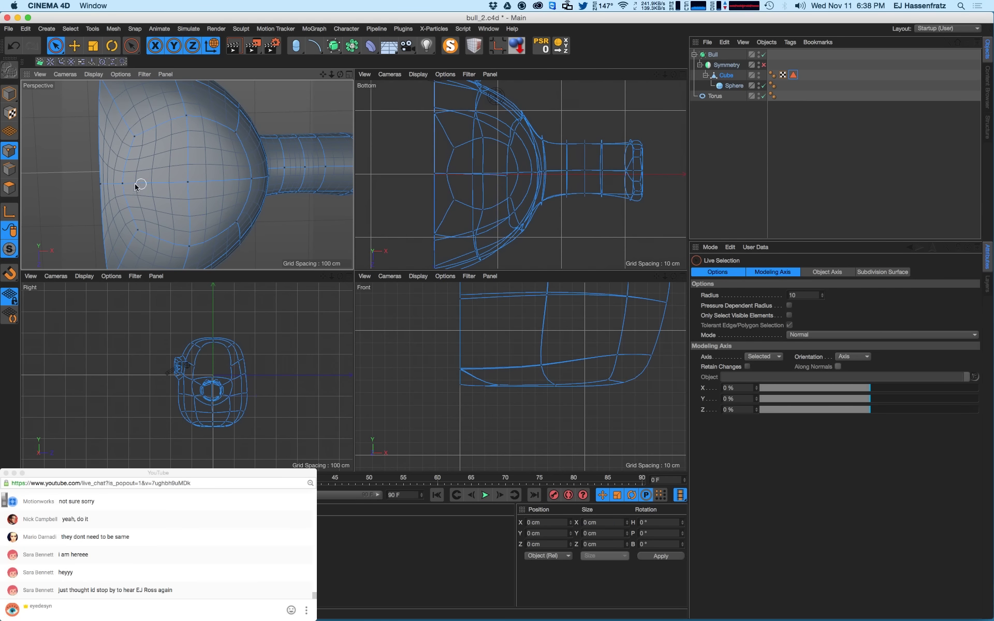
{"action": "left_click_drag", "start_coordinate": [151, 186], "coordinate": [143, 230]}
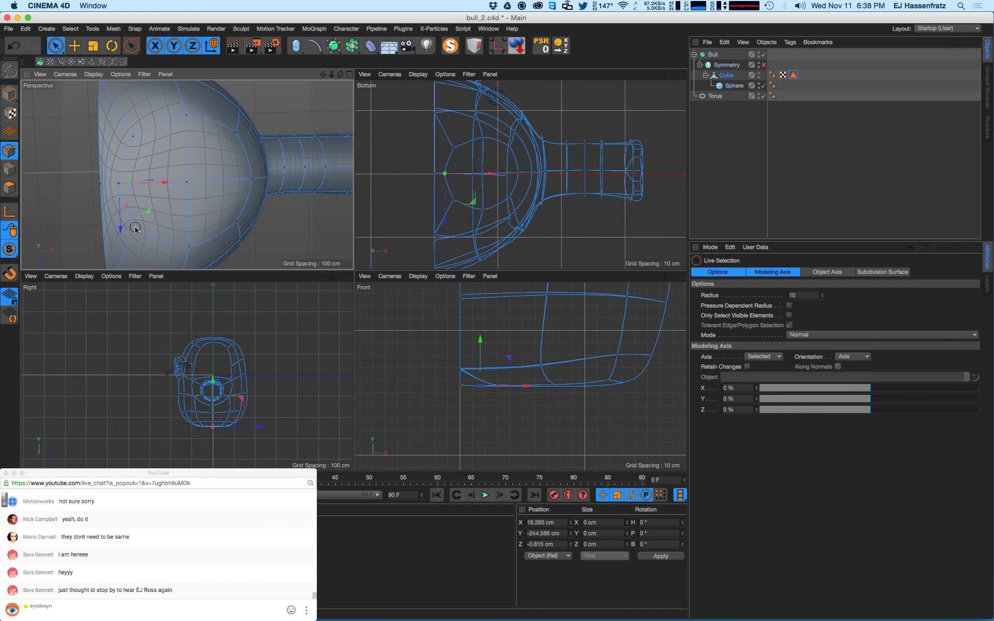
{"action": "left_click", "coordinate": [134, 135], "text": "shift"}
{"action": "left_click_drag", "start_coordinate": [183, 186], "coordinate": [145, 166]}
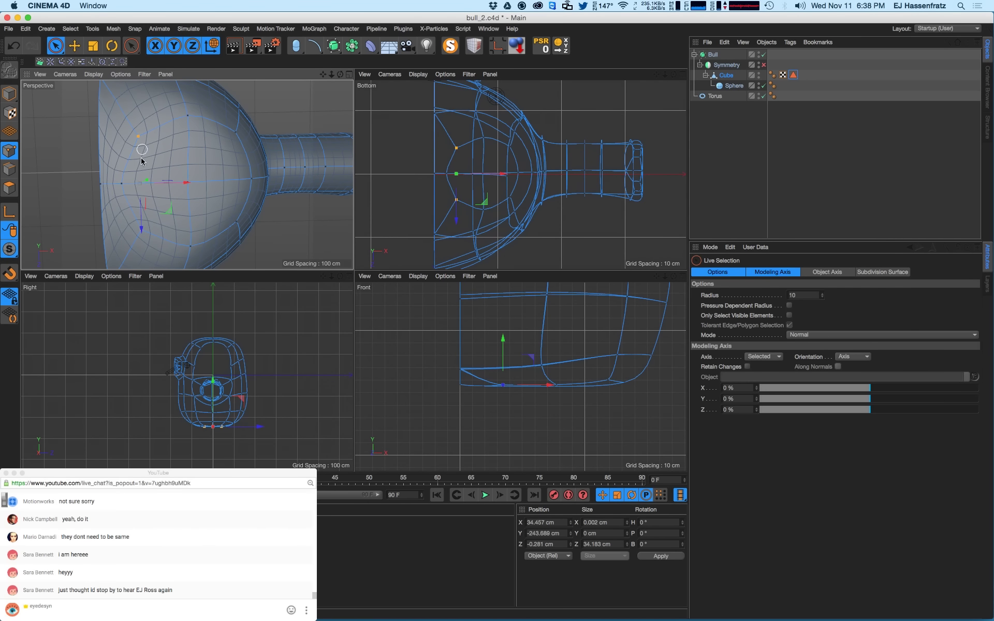
{"action": "key", "text": "t"}
{"action": "left_click_drag", "start_coordinate": [135, 235], "coordinate": [140, 239]}
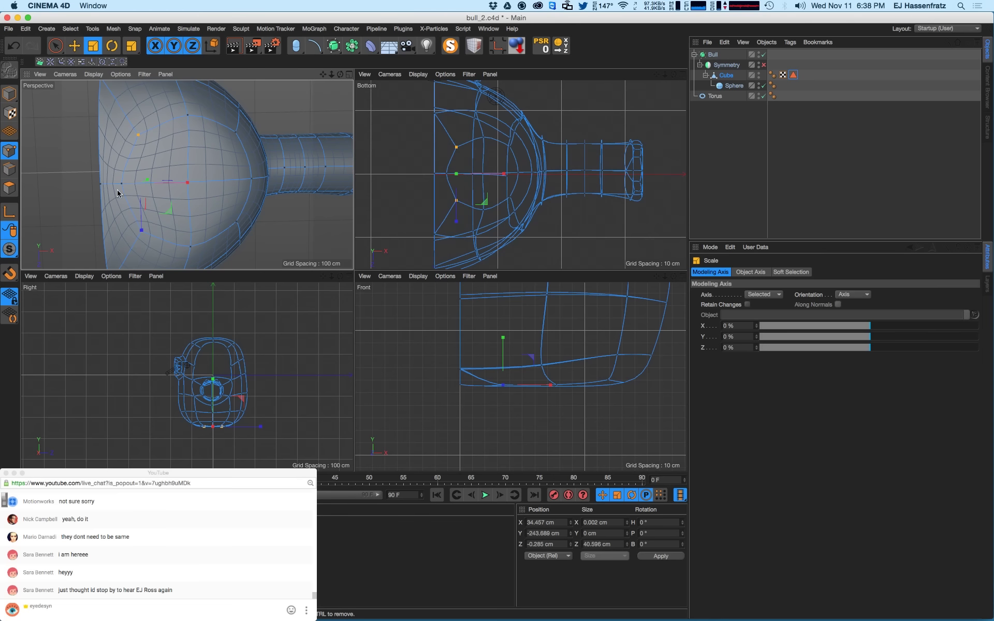
{"action": "left_click", "coordinate": [122, 184]}
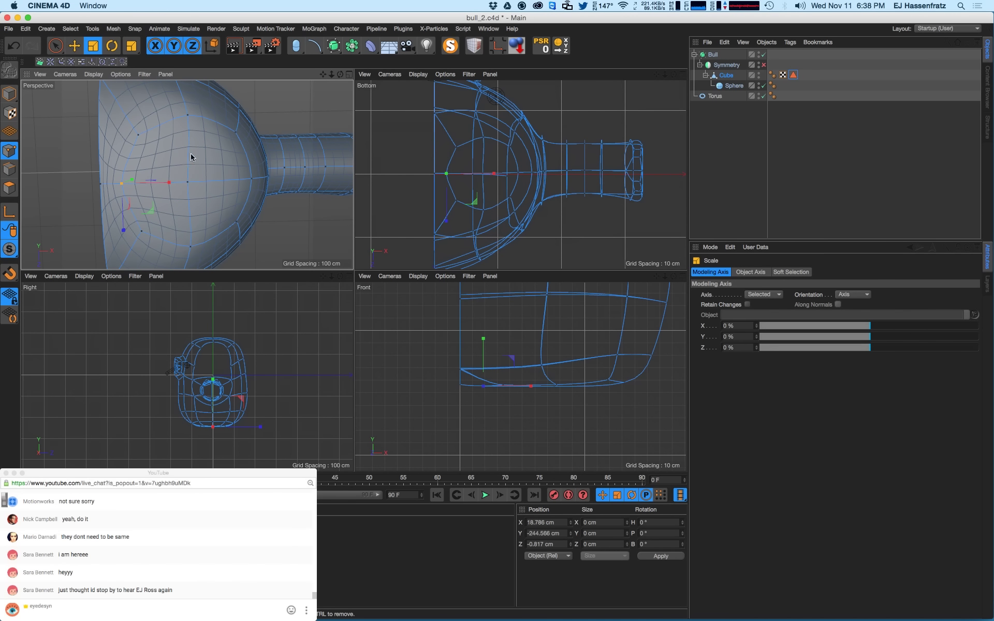
{"action": "left_click_drag", "start_coordinate": [190, 153], "coordinate": [348, 92], "text": "alt"}
{"action": "left_click", "coordinate": [10, 188]}
{"action": "key", "text": "e"}
- Extrude the bottom patch down 53.235 cm with Preserve Groups on, undoing a stray upward move
{"action": "key", "text": "d"}
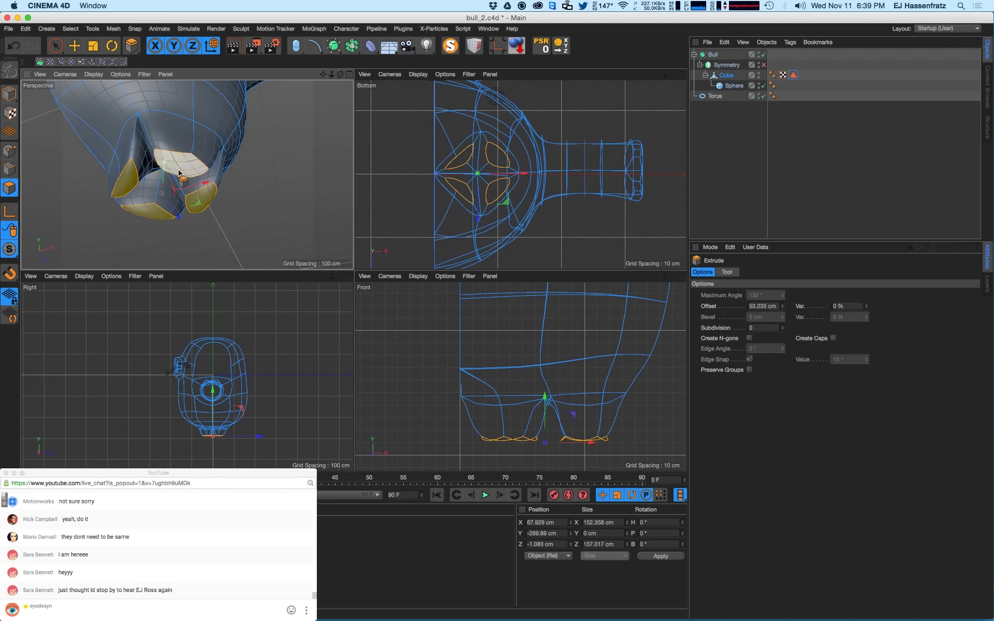
{"action": "left_click_drag", "start_coordinate": [178, 173], "coordinate": [269, 165], "text": "alt"}
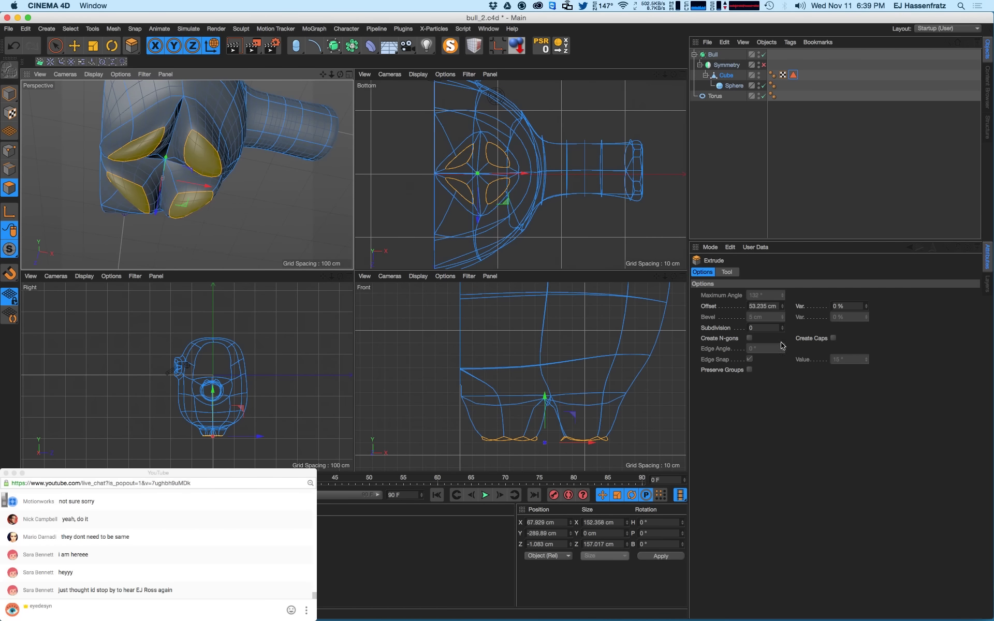
{"action": "left_click", "coordinate": [749, 370]}
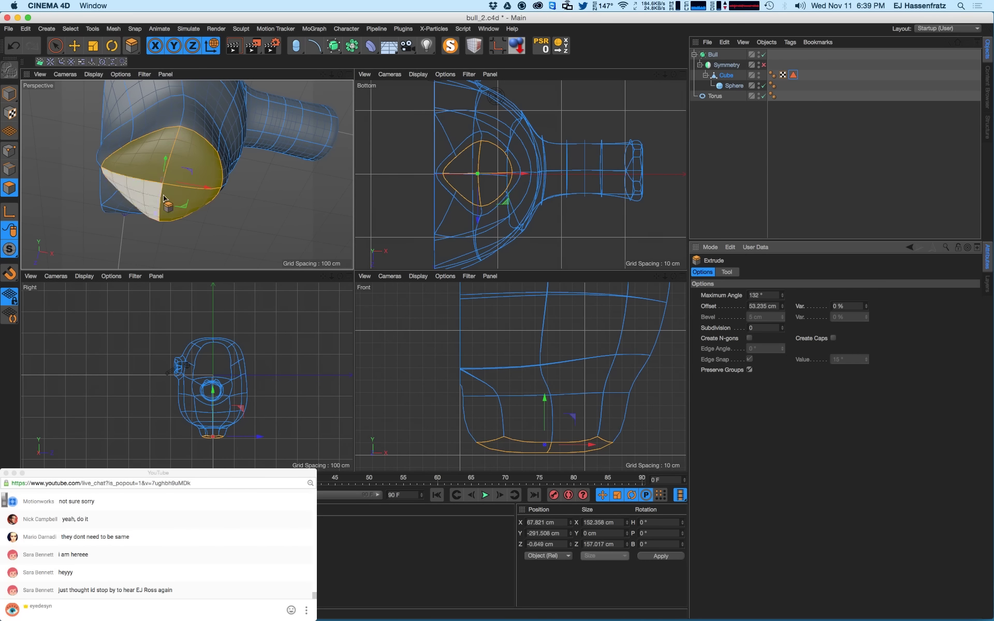
{"action": "left_click_drag", "start_coordinate": [163, 197], "coordinate": [199, 170], "text": "alt"}
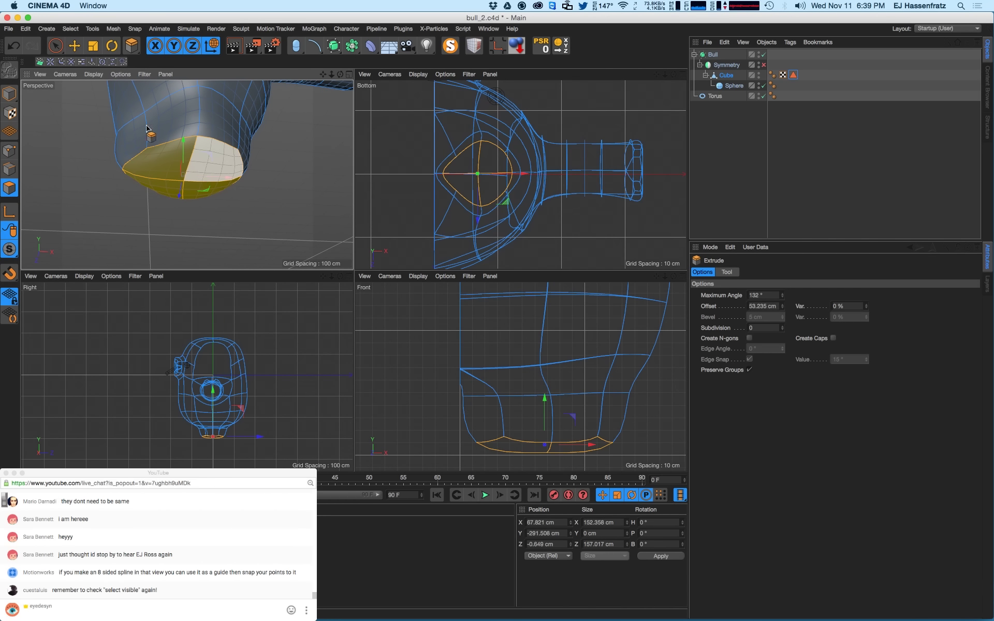
{"action": "left_click_drag", "start_coordinate": [260, 173], "coordinate": [220, 202], "text": "alt"}
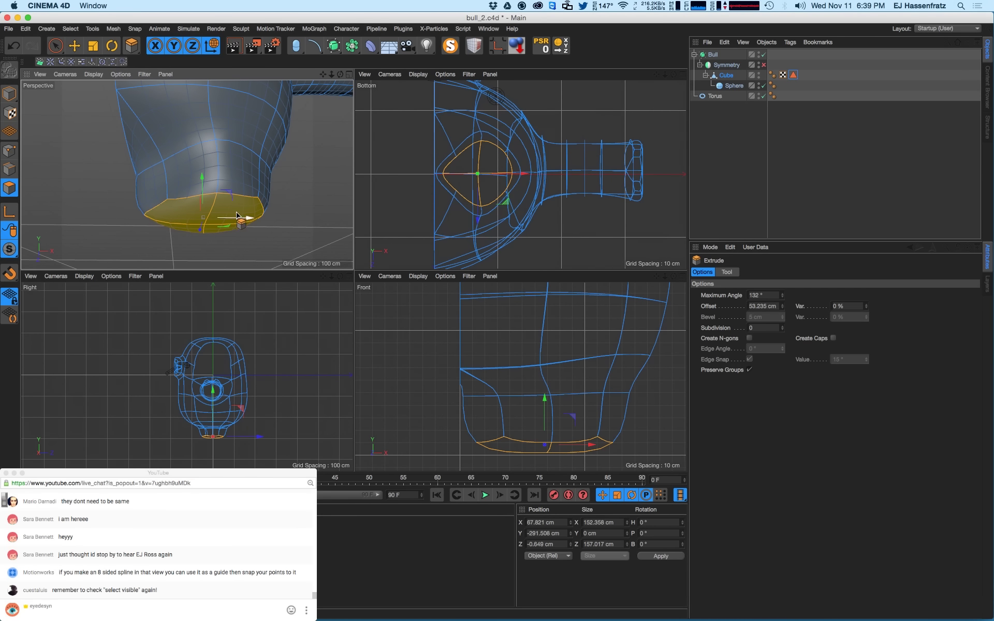
{"action": "left_click_drag", "start_coordinate": [195, 222], "coordinate": [135, 107], "text": "alt"}
{"action": "key", "text": "e"}
{"action": "key", "text": "super+z"}
{"action": "key", "text": "super+z"}
{"action": "key", "text": "super+z"}
{"action": "key", "text": "super+z"}
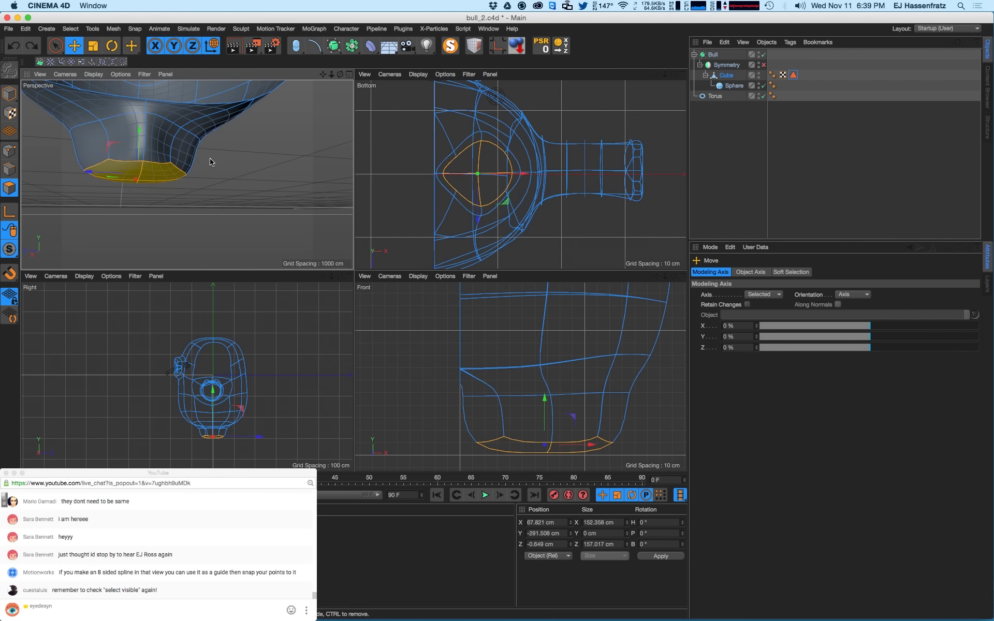
- Try insetting the bottom patch, then undo the inset
{"action": "left_click_drag", "start_coordinate": [171, 150], "coordinate": [167, 104], "text": "alt"}
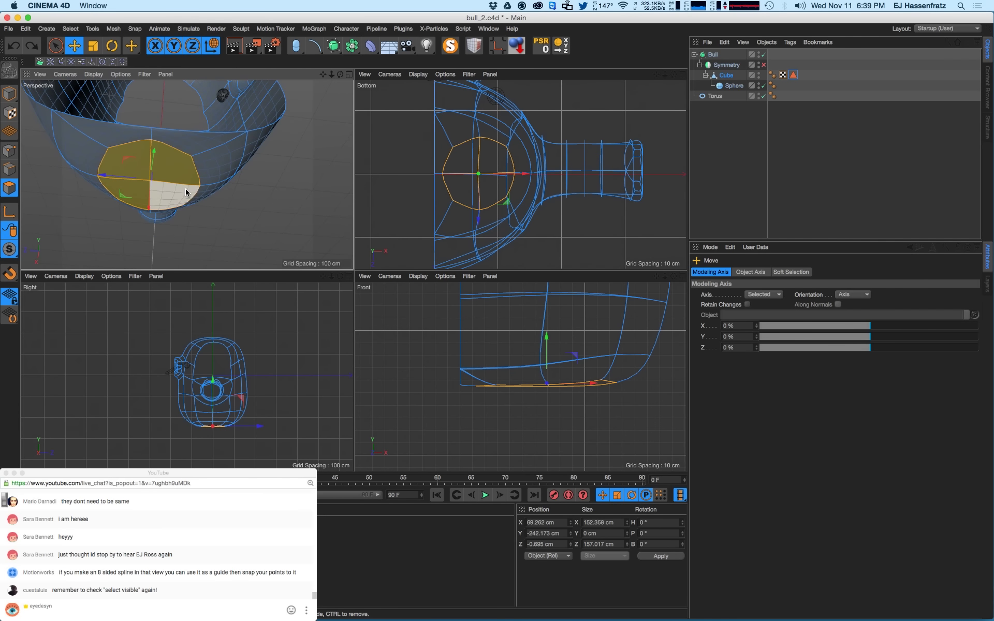
{"action": "key", "text": "i"}
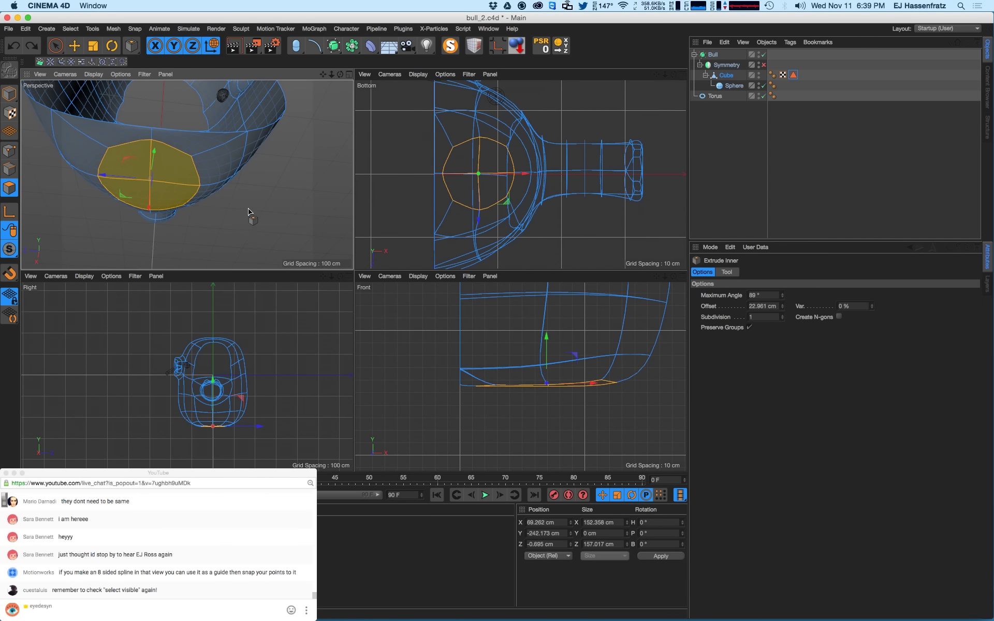
{"action": "left_click_drag", "start_coordinate": [249, 215], "coordinate": [352, 102]}
{"action": "key", "text": "super+z"}
- Extrude the bottom patch down about 48 cm, then another 18 cm, forming a squared leg
{"action": "key", "text": "m"}
{"action": "key", "text": "t"}
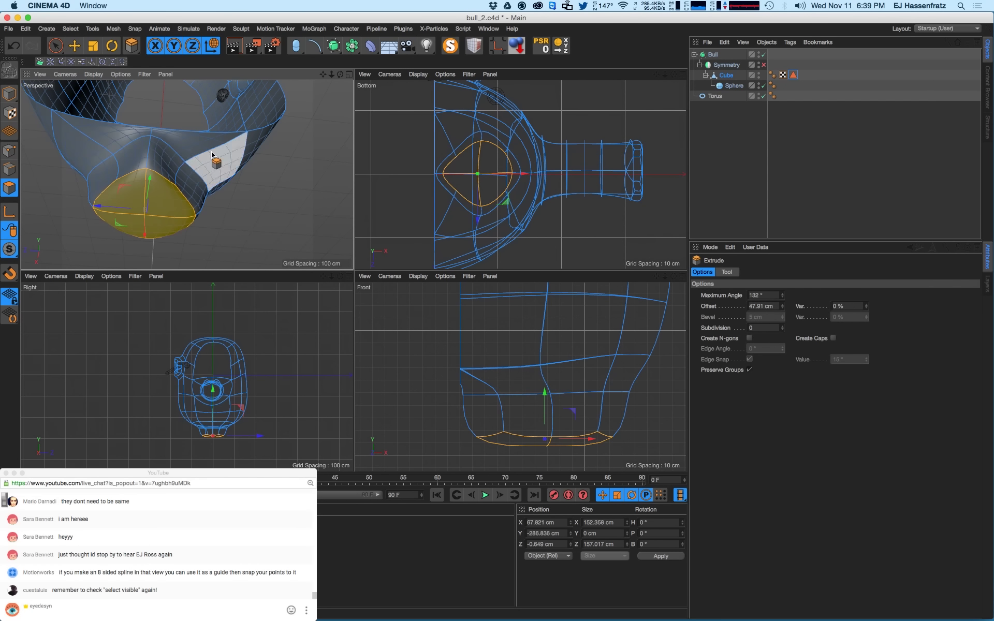
{"action": "left_click_drag", "start_coordinate": [215, 192], "coordinate": [377, 41], "text": "alt"}
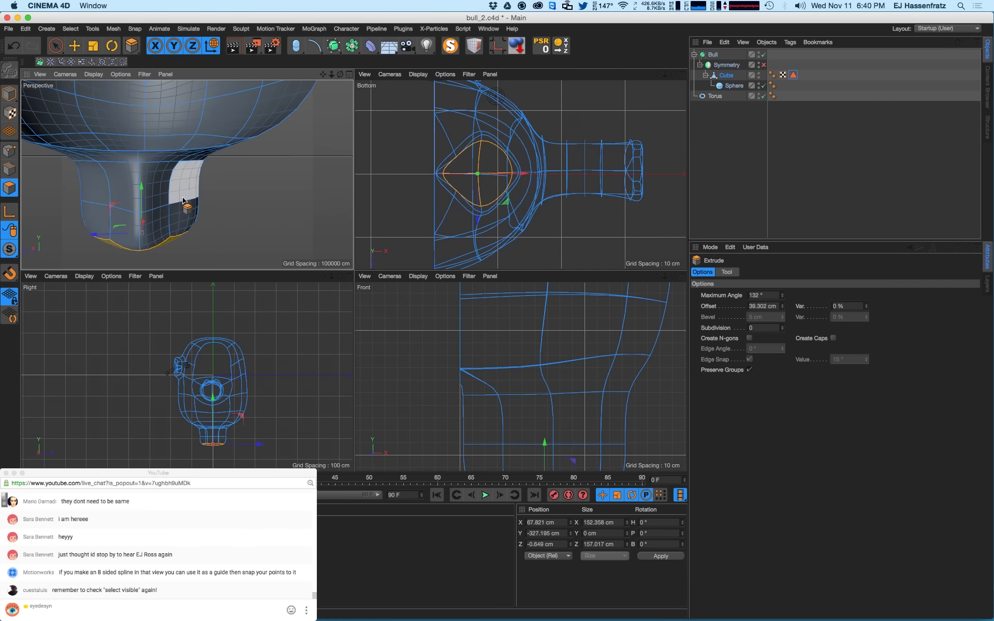
{"action": "middle_click_drag", "start_coordinate": [185, 201], "coordinate": [232, 145], "text": "alt"}
{"action": "left_click_drag", "start_coordinate": [196, 213], "coordinate": [304, 108]}
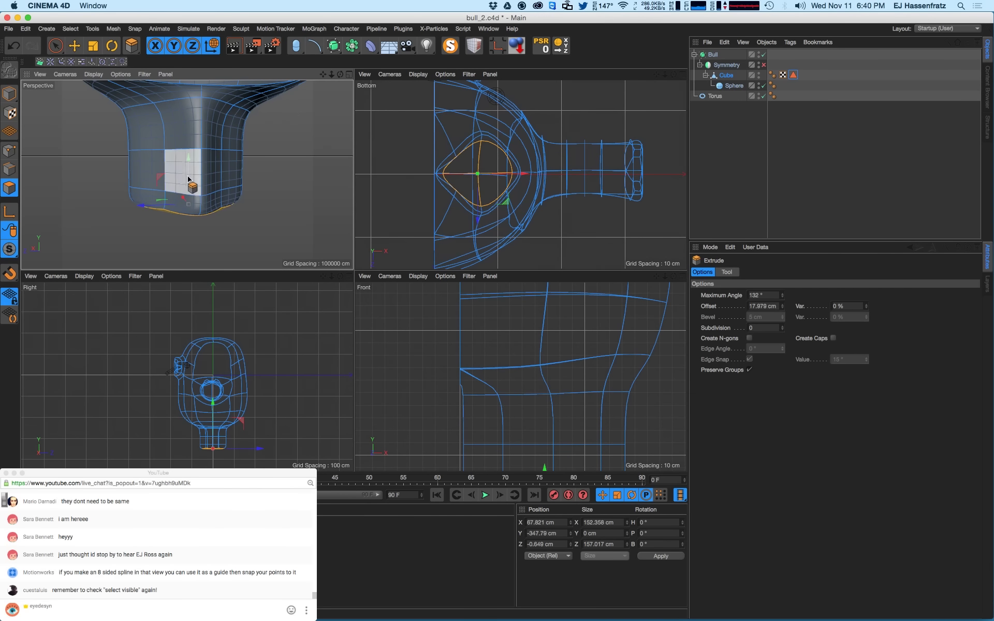
{"action": "left_click_drag", "start_coordinate": [190, 178], "coordinate": [142, 180], "text": "alt"}
{"action": "left_click", "coordinate": [9, 152]}
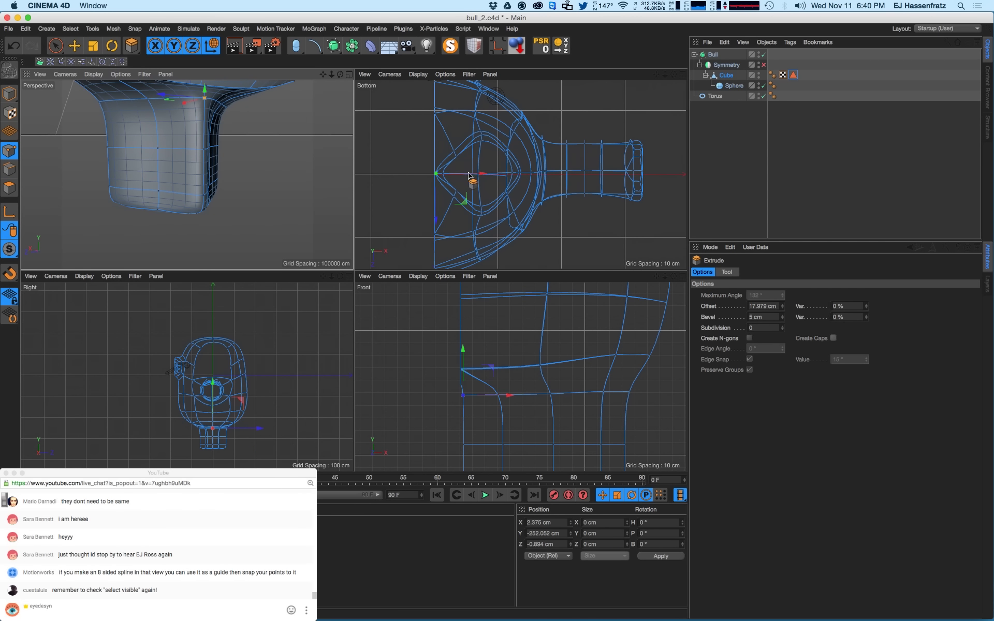
- Use Rectangle Selection with Only Select Visible Elements on to pick a leg point and the two middle points
{"action": "left_click_drag", "start_coordinate": [50, 45], "coordinate": [162, 173]}
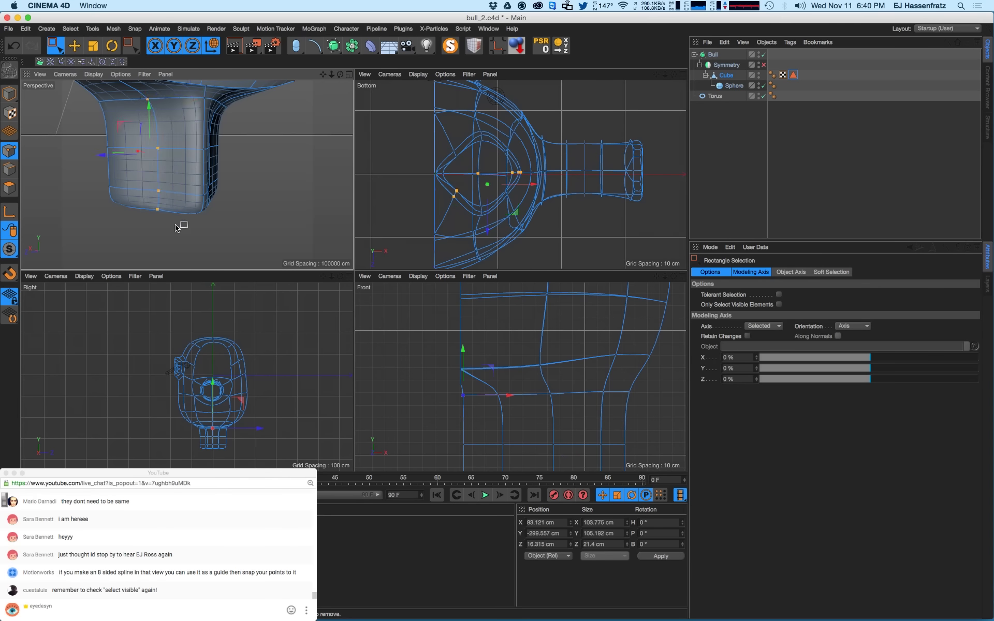
{"action": "scroll", "coordinate": [179, 226], "scroll_direction": "up", "scroll_amount": 3}
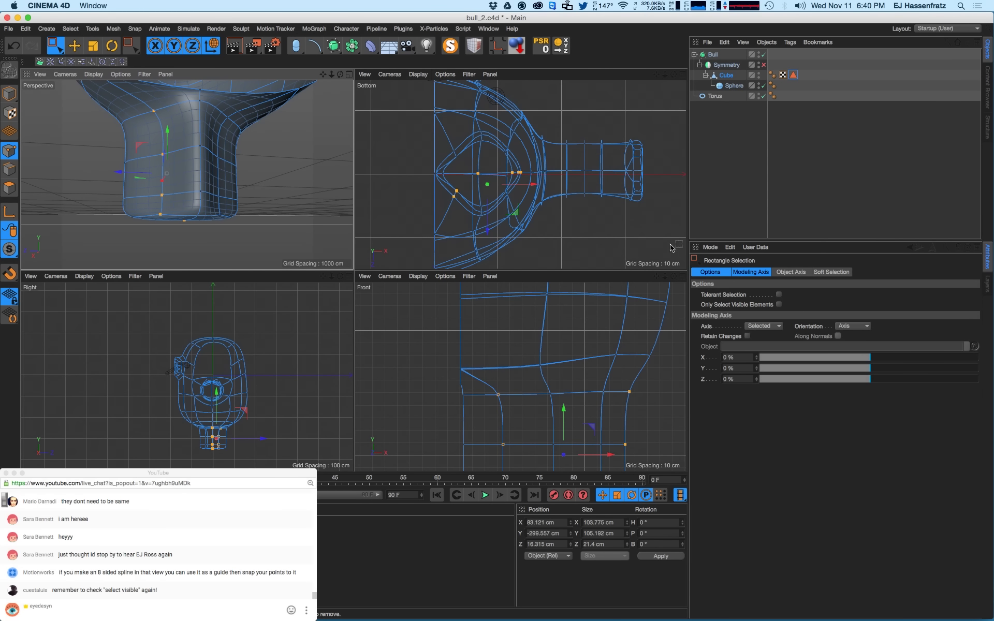
{"action": "left_click", "coordinate": [779, 305]}
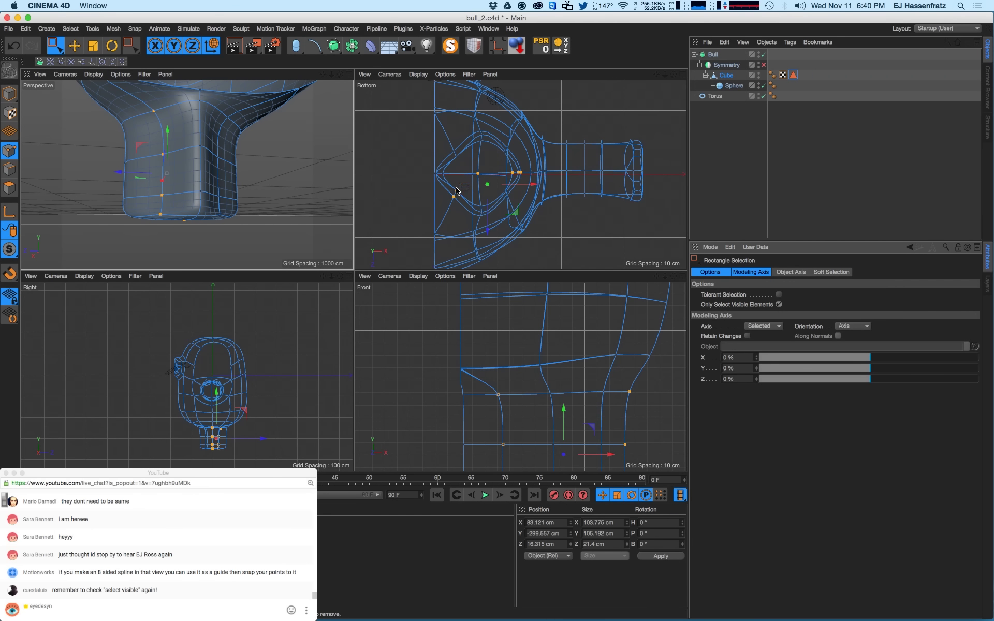
{"action": "left_click_drag", "start_coordinate": [465, 182], "coordinate": [437, 216]}
{"action": "scroll", "coordinate": [442, 228], "scroll_direction": "up", "scroll_amount": 3}
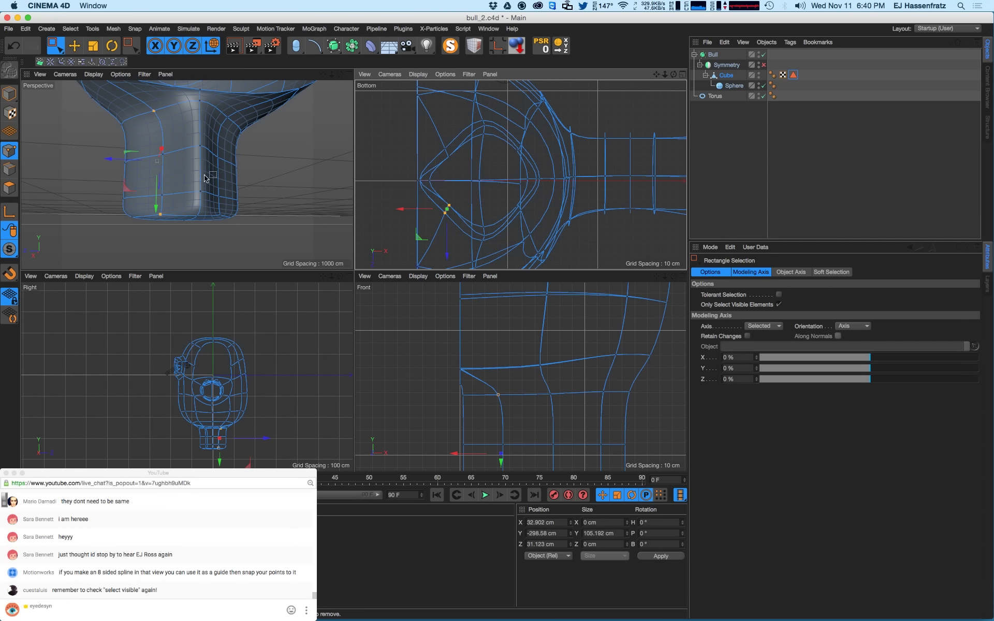
{"action": "left_click_drag", "start_coordinate": [143, 135], "coordinate": [150, 218], "text": "shift"}
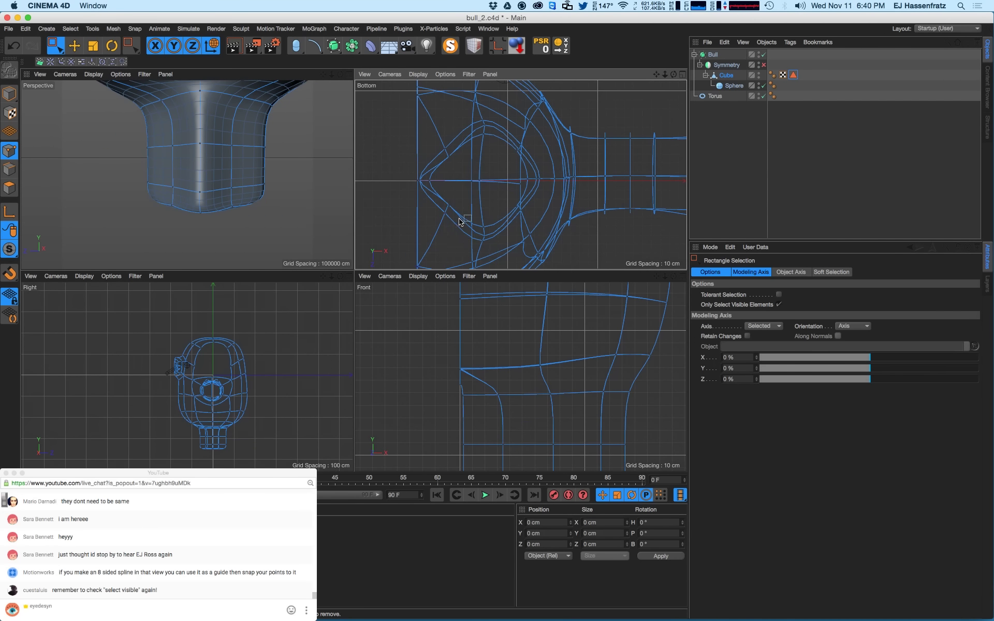
- Pull the selected leg-base points down, then try moving the upper-left loop points, undoing that move
{"action": "key", "text": "e"}
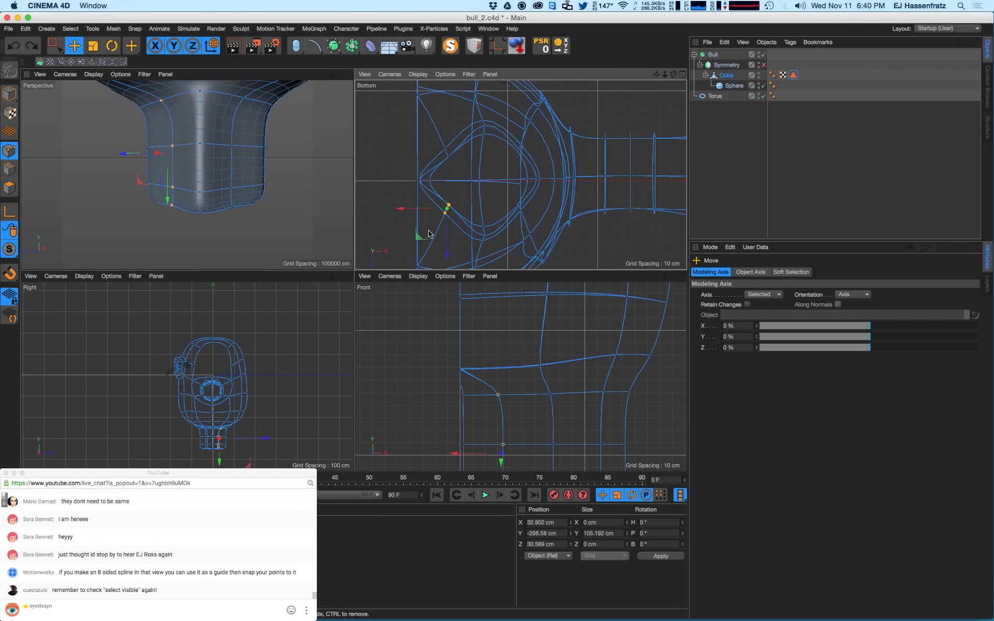
{"action": "mouse_move", "coordinate": [429, 233]}
{"action": "left_mouse_down"}
{"action": "mouse_move", "coordinate": [418, 259]}
{"action": "mouse_move", "coordinate": [429, 241]}
{"action": "left_mouse_up"}
{"action": "scroll", "coordinate": [441, 178], "scroll_direction": "down", "scroll_amount": 3}
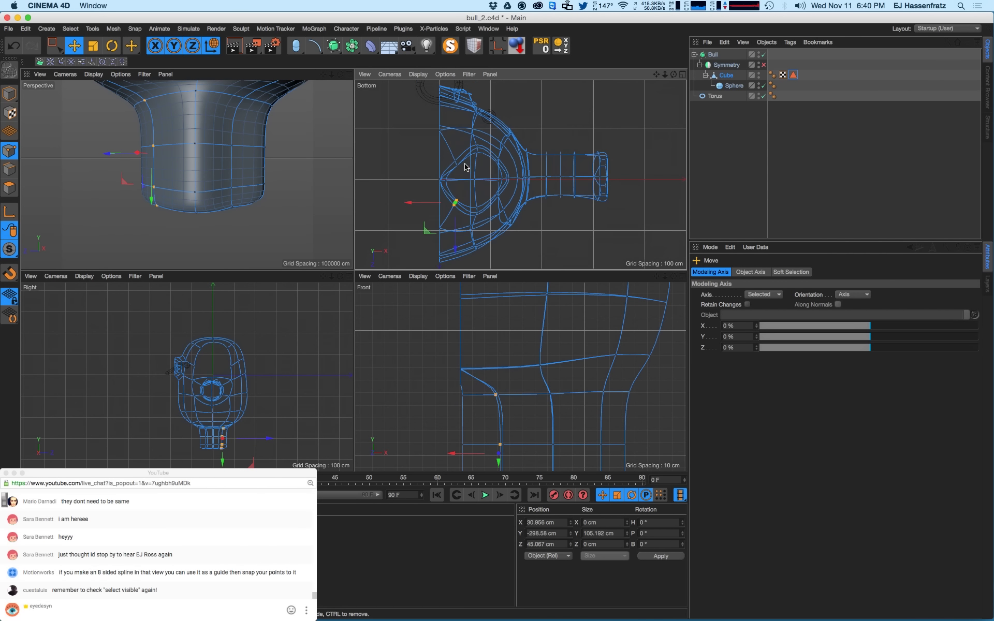
{"action": "key", "text": "space"}
{"action": "left_click_drag", "start_coordinate": [445, 152], "coordinate": [471, 175]}
{"action": "key", "text": "space"}
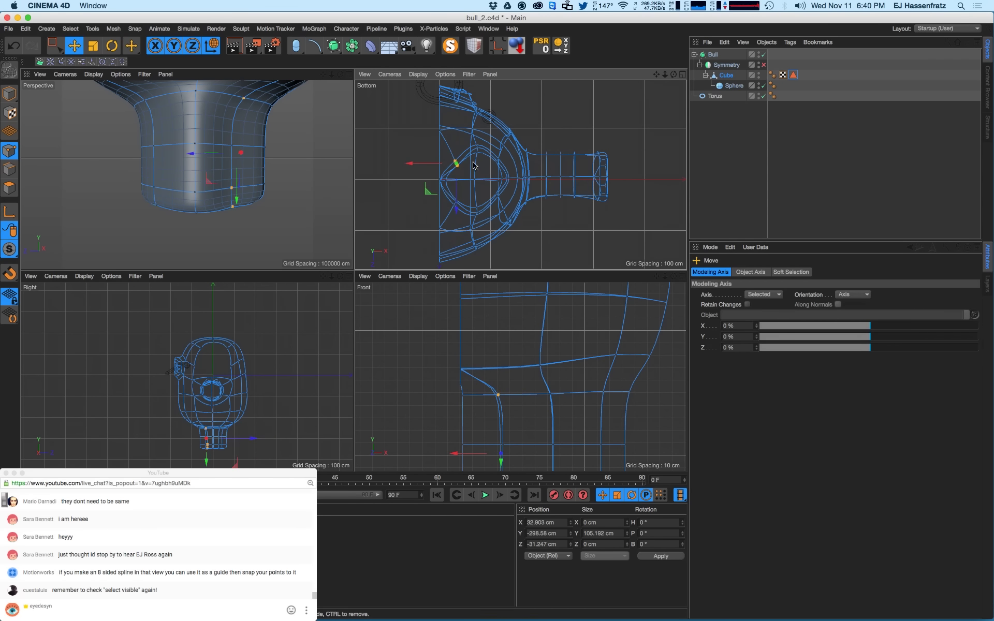
{"action": "right_click_drag", "start_coordinate": [470, 166], "coordinate": [501, 154], "text": "alt"}
{"action": "left_click_drag", "start_coordinate": [409, 195], "coordinate": [400, 171]}
{"action": "left_click_drag", "start_coordinate": [241, 163], "coordinate": [196, 164], "text": "alt"}
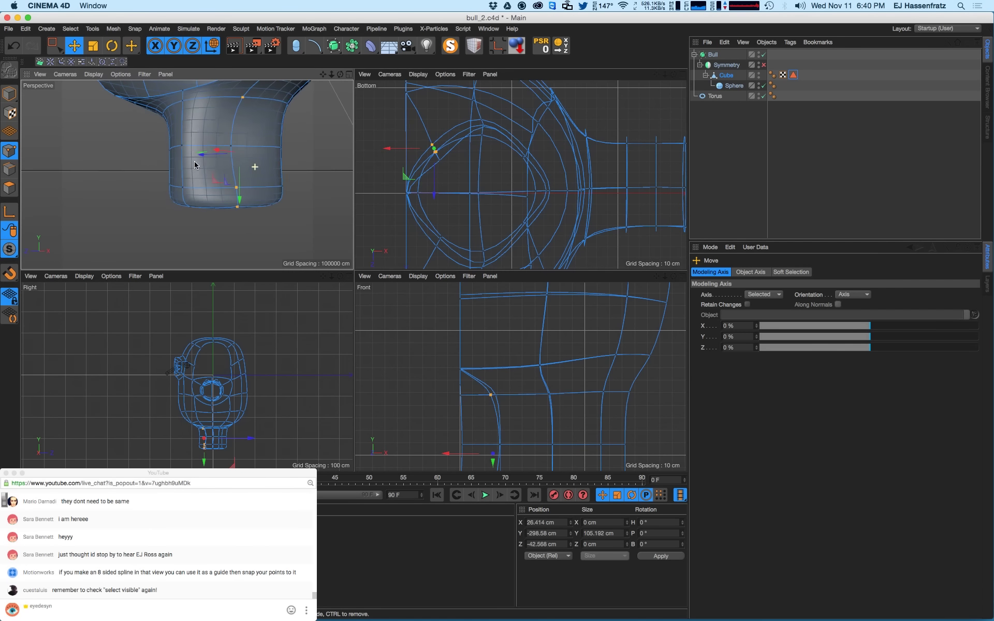
{"action": "key", "text": "super+z"}
{"action": "left_click_drag", "start_coordinate": [278, 190], "coordinate": [300, 190], "text": "alt"}
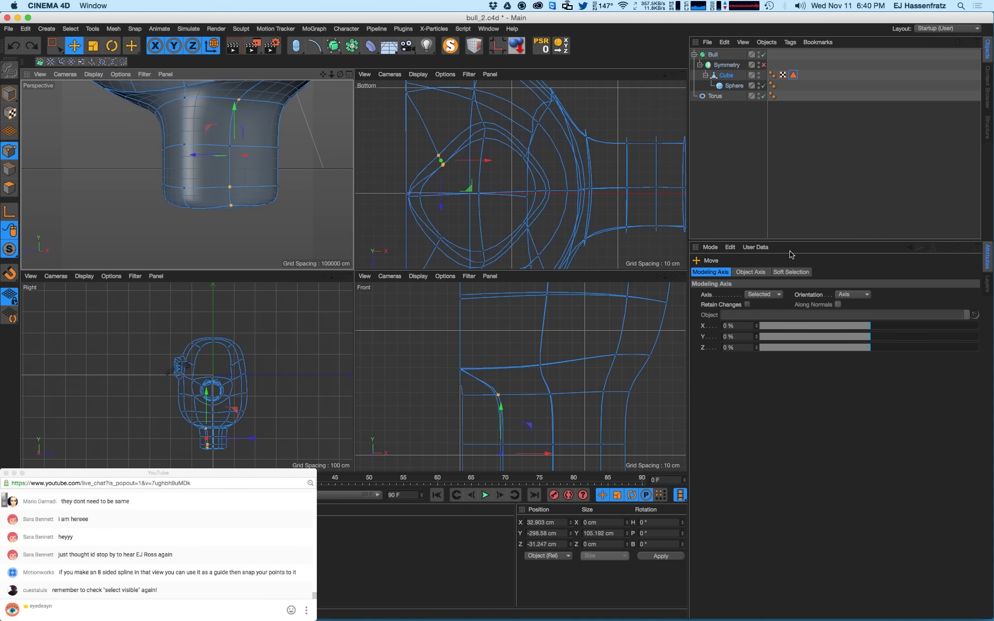
- Turn off Only Select Visible Elements and move the loop's edge points up-left to round the outline
{"action": "left_click", "coordinate": [50, 53]}
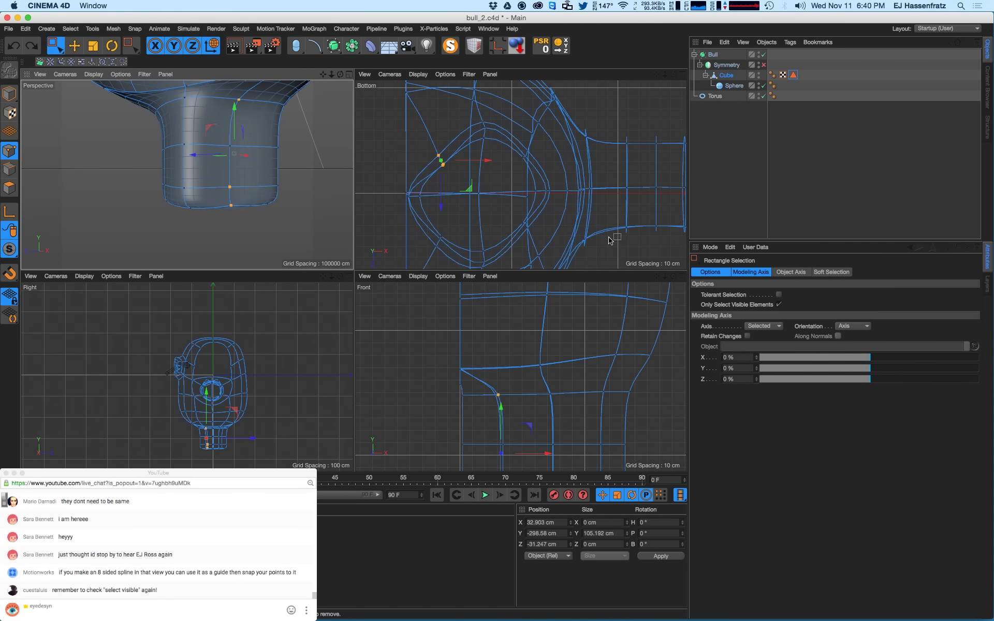
{"action": "left_click", "coordinate": [778, 305]}
{"action": "left_click_drag", "start_coordinate": [425, 144], "coordinate": [482, 187]}
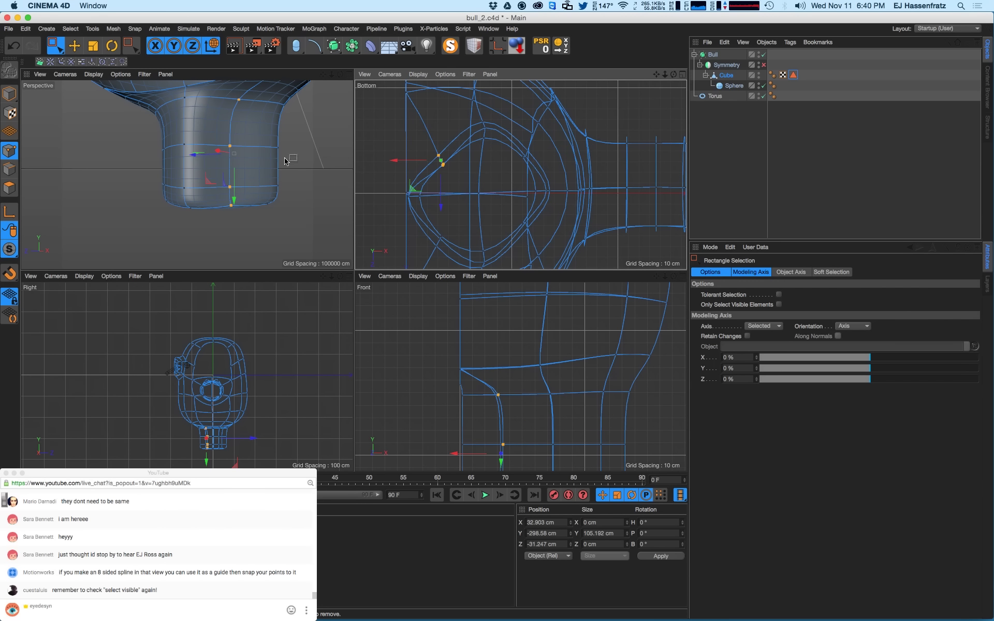
{"action": "left_click_drag", "start_coordinate": [285, 161], "coordinate": [317, 216], "text": "alt"}
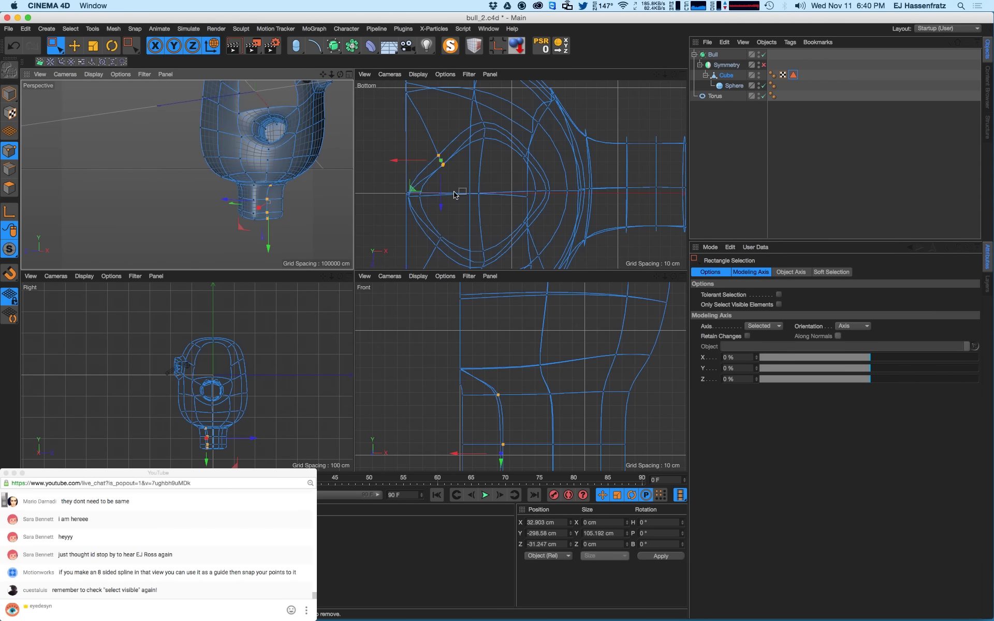
{"action": "key", "text": "e"}
{"action": "left_click_drag", "start_coordinate": [455, 180], "coordinate": [450, 157]}
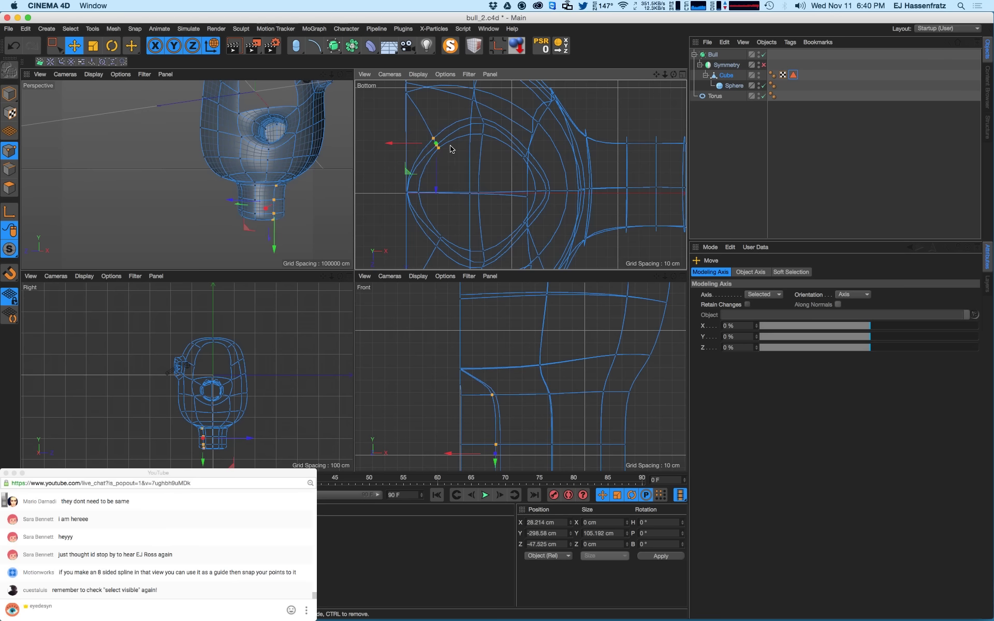
{"action": "left_click", "coordinate": [433, 139]}
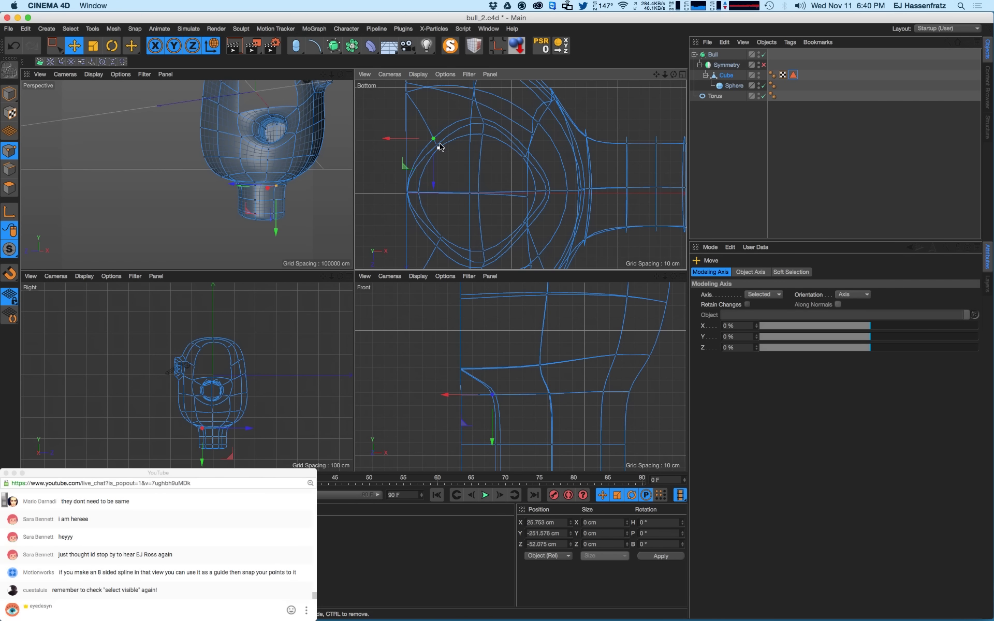
{"action": "scroll", "coordinate": [445, 143], "scroll_direction": "up", "scroll_amount": 3}
{"action": "left_click", "coordinate": [434, 146]}
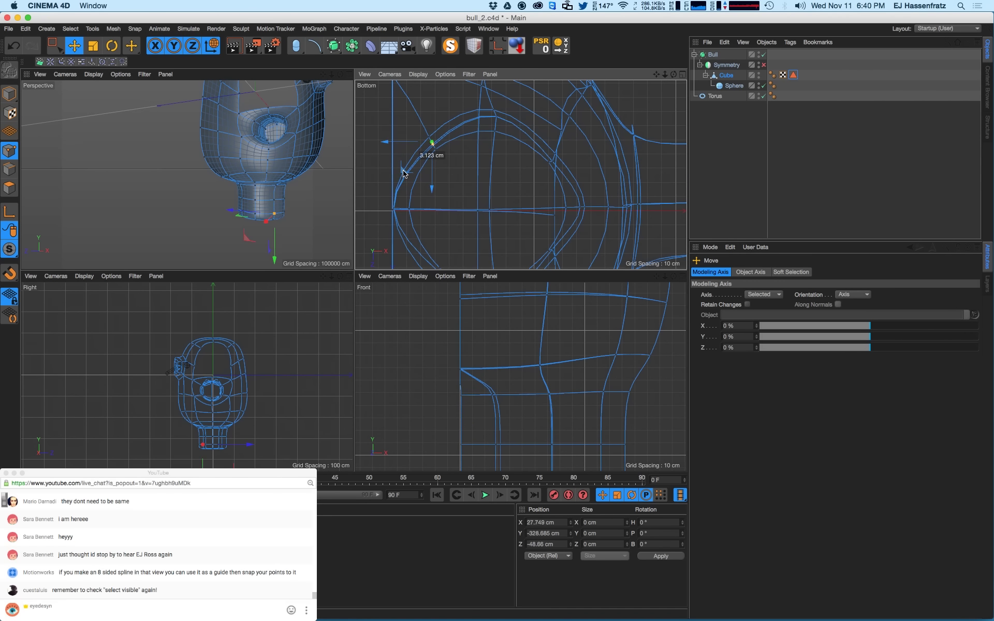
- Nudge the loop's right-side points about 6.5 cm and reposition a single point in the ground plane
{"action": "key", "text": "0"}
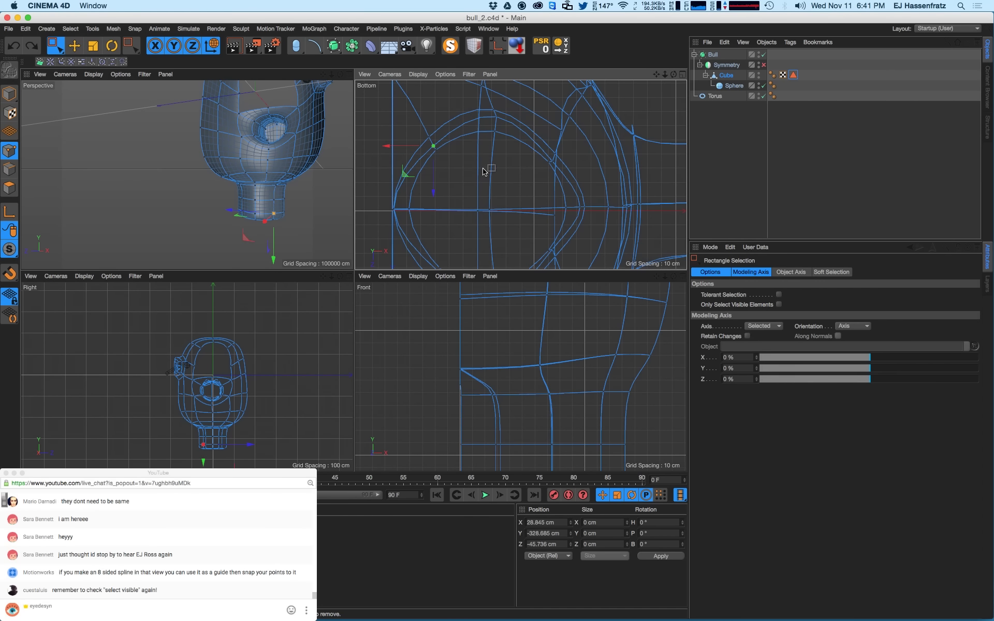
{"action": "scroll", "coordinate": [512, 171], "scroll_direction": "down", "scroll_amount": 1}
{"action": "left_click_drag", "start_coordinate": [526, 144], "coordinate": [552, 177]}
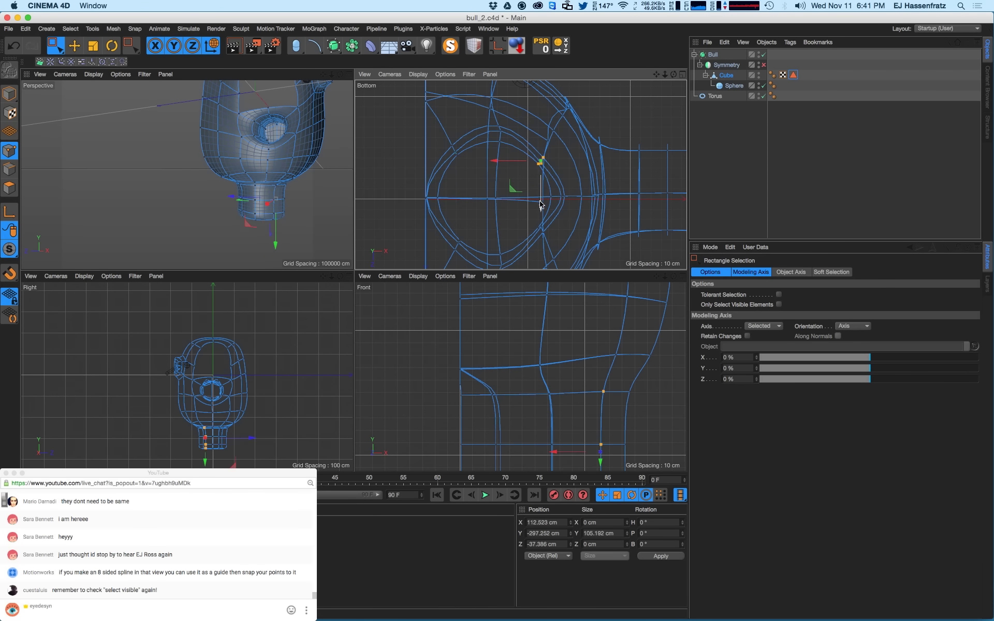
{"action": "scroll", "coordinate": [497, 404], "scroll_direction": "down", "scroll_amount": 5}
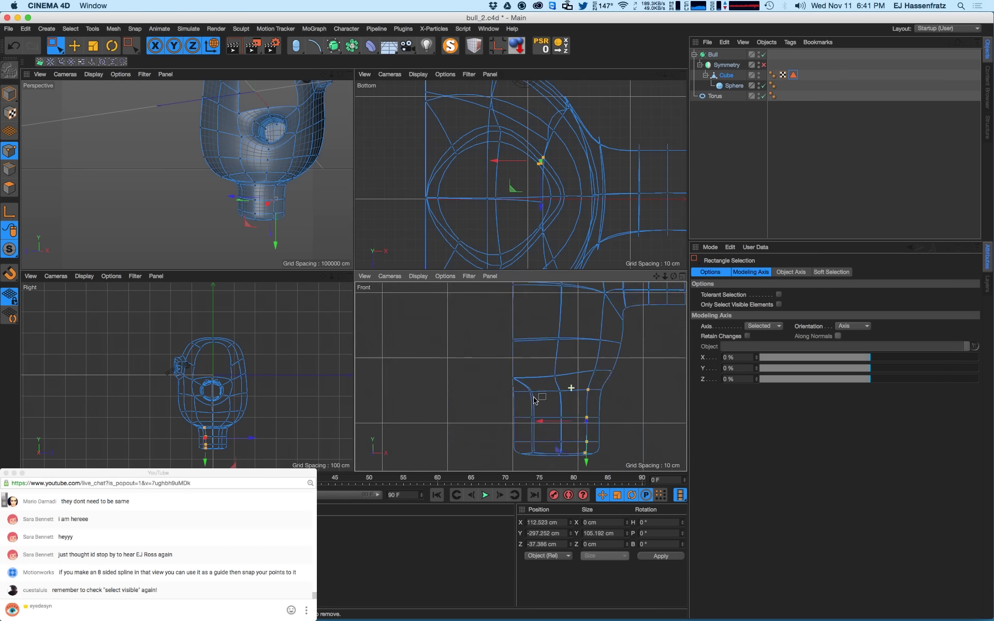
{"action": "scroll", "coordinate": [538, 393], "scroll_direction": "up", "scroll_amount": 6}
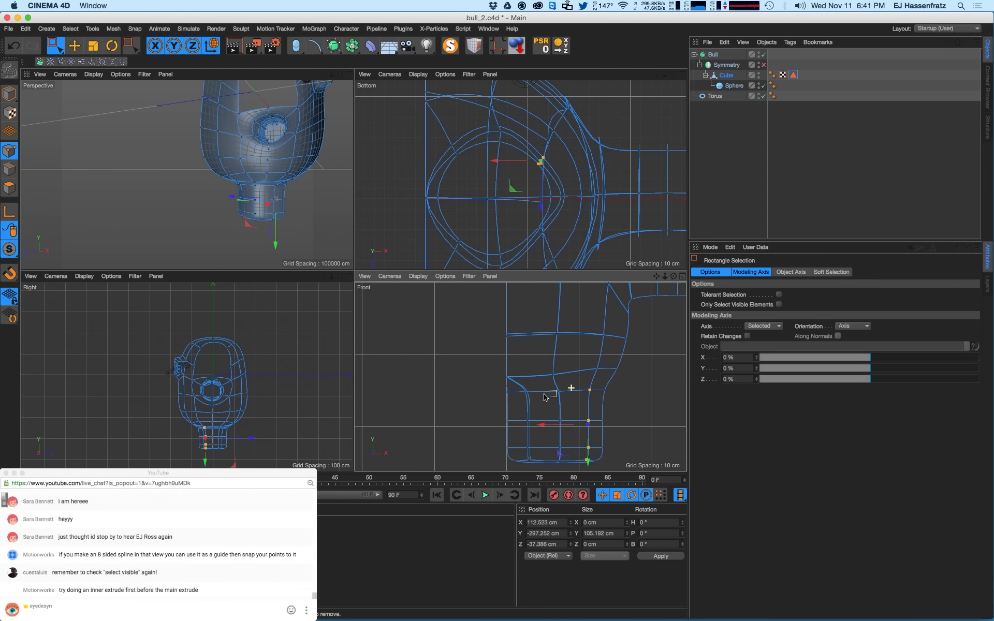
{"action": "key", "text": "e"}
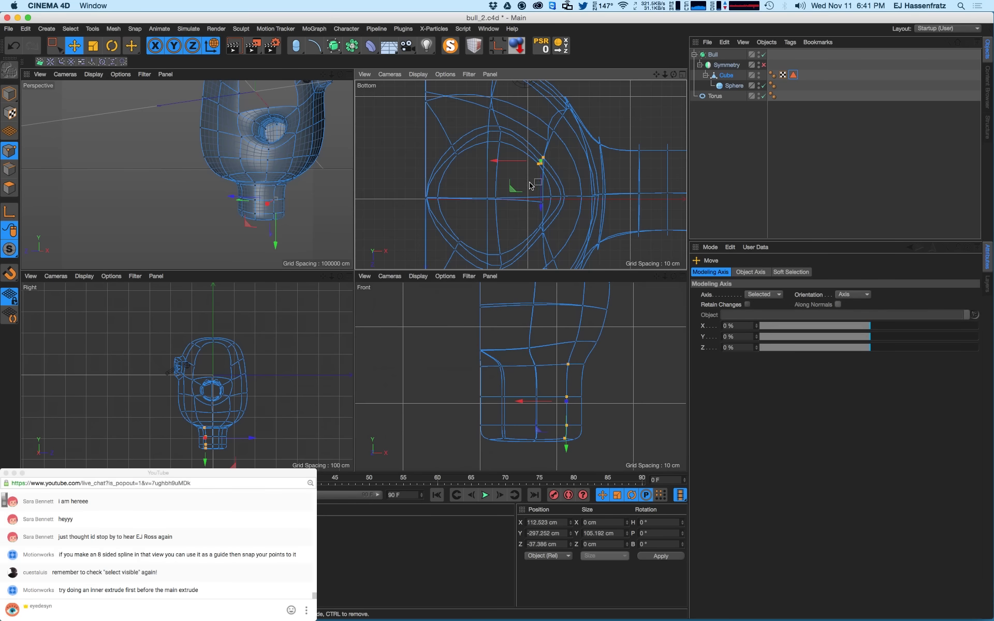
{"action": "left_click_drag", "start_coordinate": [516, 189], "coordinate": [555, 249]}
{"action": "key", "text": "0"}
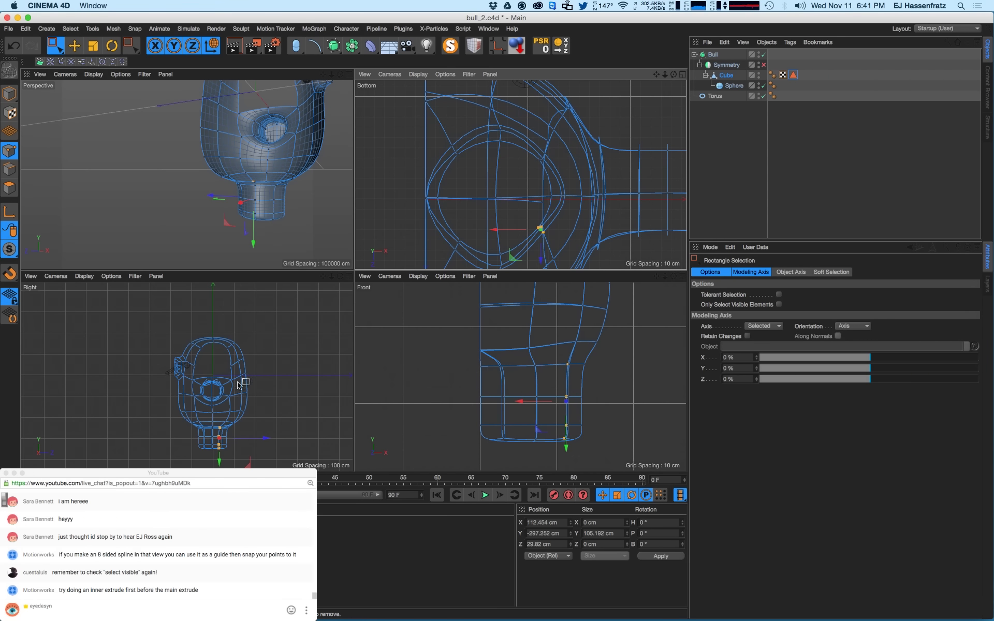
{"action": "key", "text": "e"}
{"action": "middle_click_drag", "start_coordinate": [529, 206], "coordinate": [492, 172], "text": "alt"}
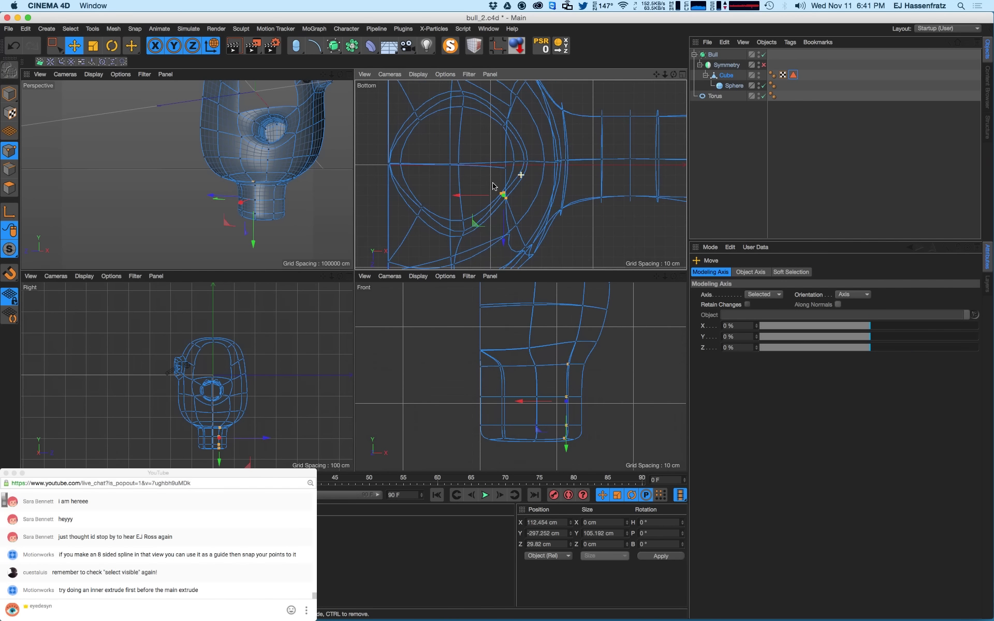
{"action": "left_click_drag", "start_coordinate": [473, 224], "coordinate": [479, 247]}
- Shift the lower loop points slightly right and select the column of points across the leg's middle
{"action": "key", "text": "0"}
{"action": "left_click_drag", "start_coordinate": [451, 192], "coordinate": [386, 242]}
{"action": "key", "text": "e"}
{"action": "scroll", "coordinate": [398, 170], "scroll_direction": "up", "scroll_amount": 2}
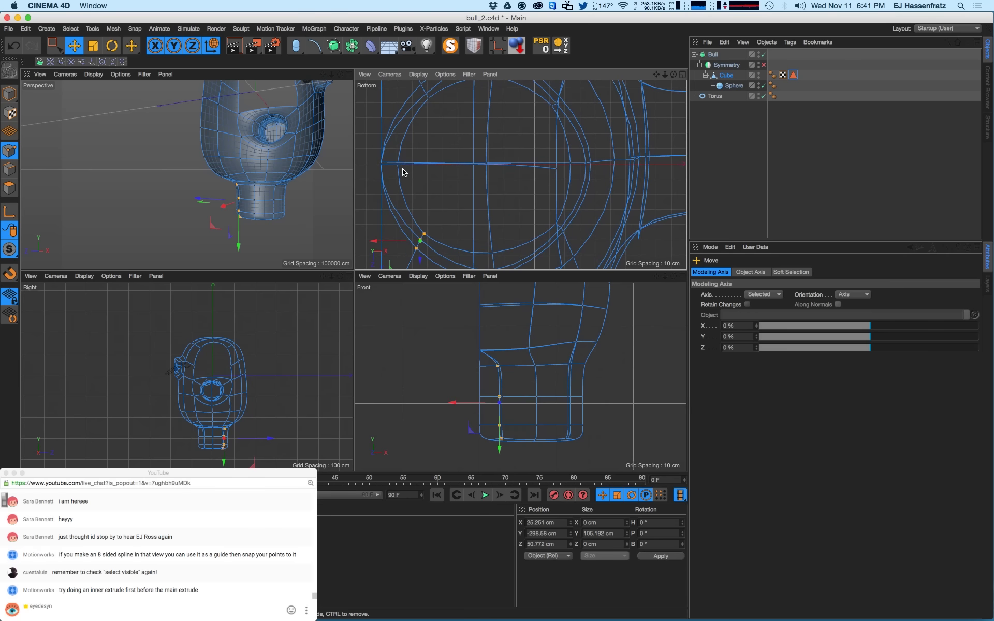
{"action": "left_click_drag", "start_coordinate": [207, 130], "coordinate": [305, 171], "text": "alt"}
{"action": "scroll", "coordinate": [506, 203], "scroll_direction": "down", "scroll_amount": 4}
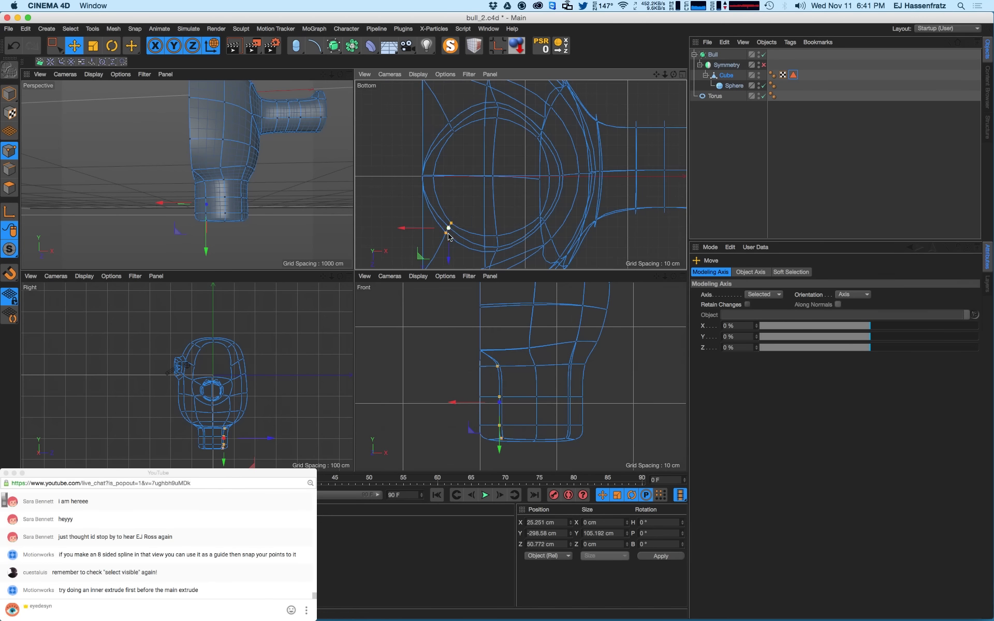
{"action": "left_click_drag", "start_coordinate": [427, 263], "coordinate": [439, 257]}
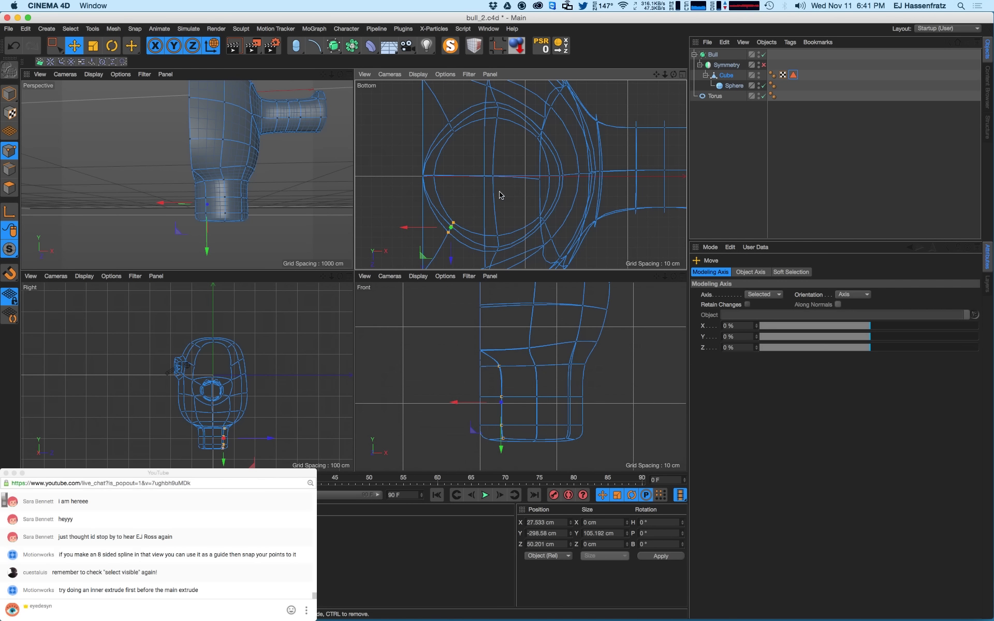
{"action": "key", "text": "0"}
{"action": "scroll", "coordinate": [492, 189], "scroll_direction": "up", "scroll_amount": 3}
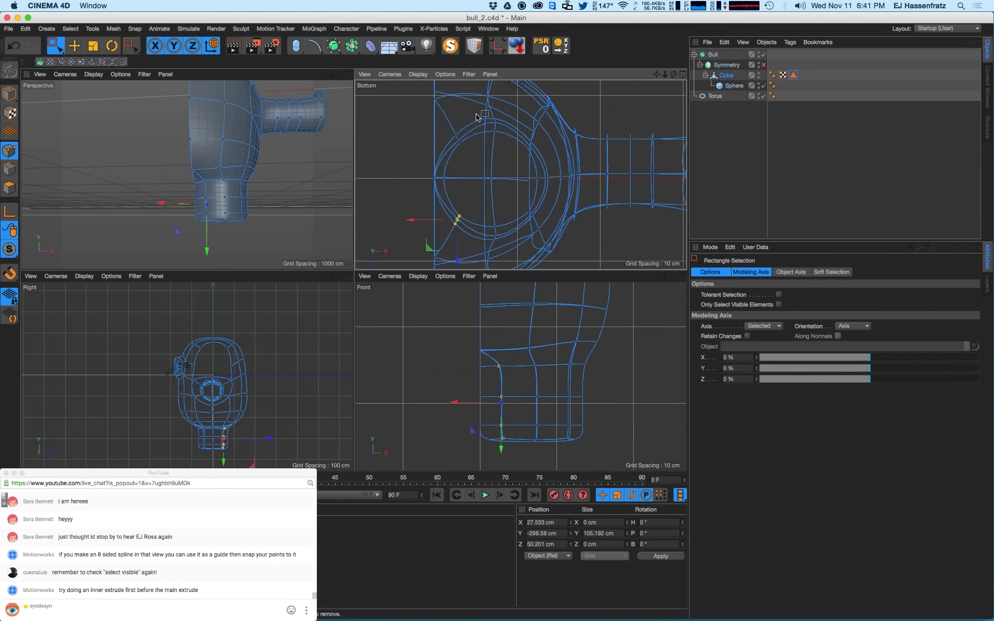
{"action": "left_click_drag", "start_coordinate": [476, 115], "coordinate": [506, 242]}
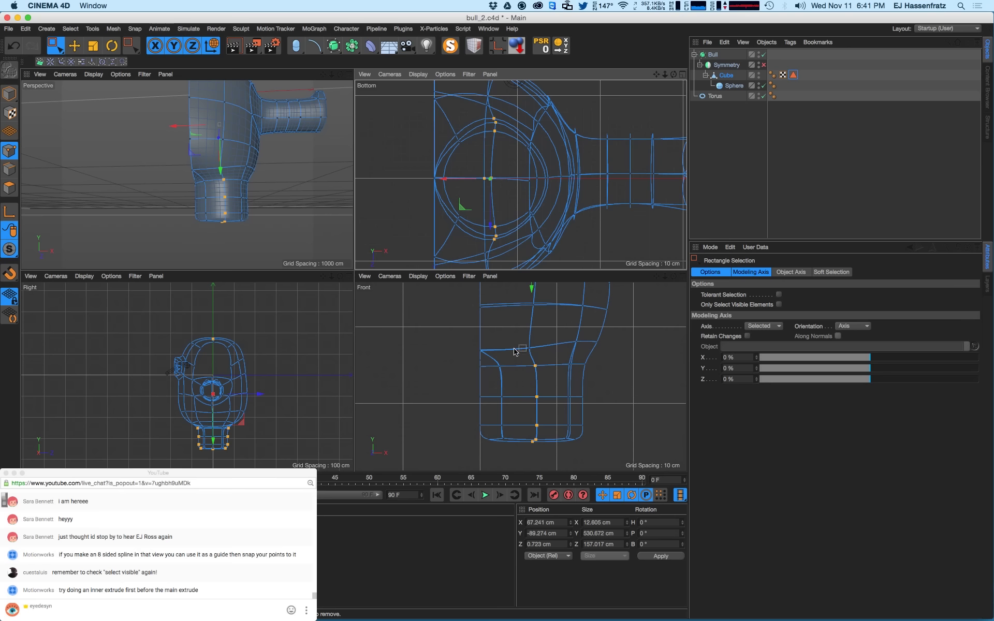
- Set the selected leg points to 0 width so they line up, then move them left
{"action": "left_click_drag", "start_coordinate": [195, 340], "coordinate": [225, 314], "text": "ctrl"}
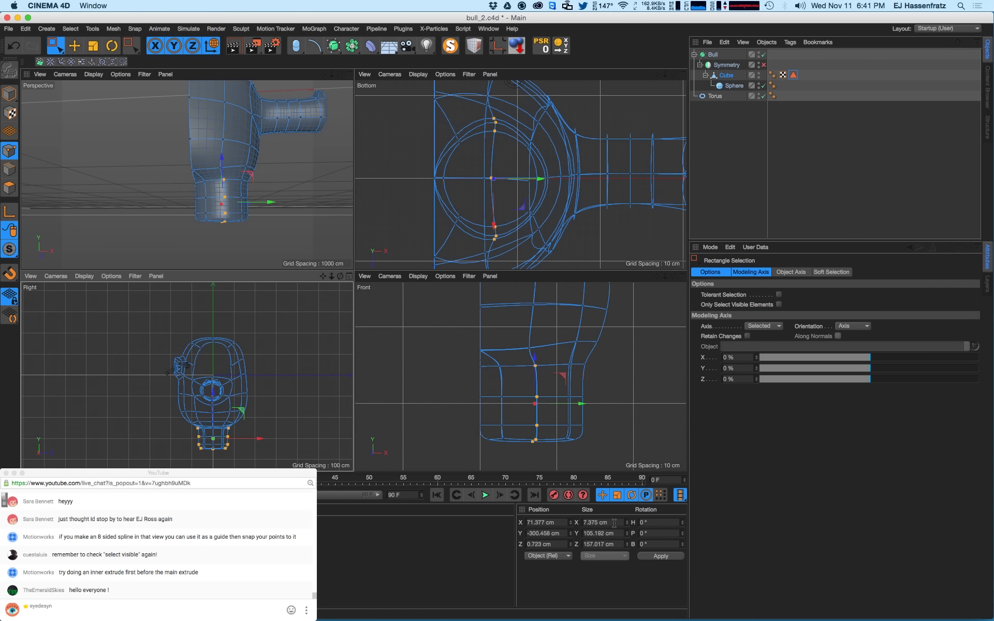
{"action": "left_click", "coordinate": [614, 523]}
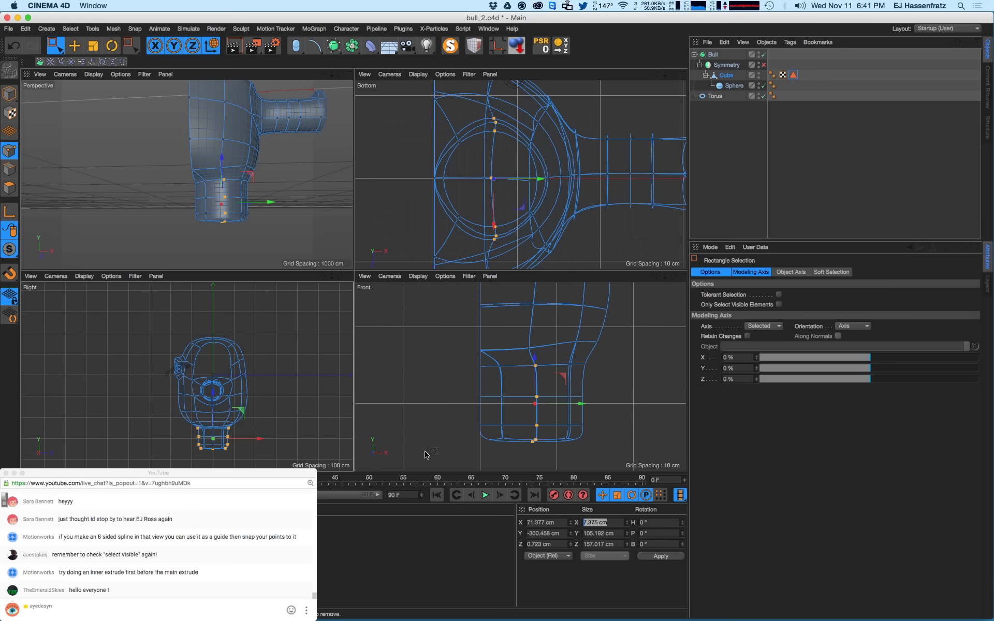
{"action": "type", "text": "0"}
{"action": "key", "text": "Return"}
{"action": "key", "text": "e"}
{"action": "left_click_drag", "start_coordinate": [564, 407], "coordinate": [555, 408]}
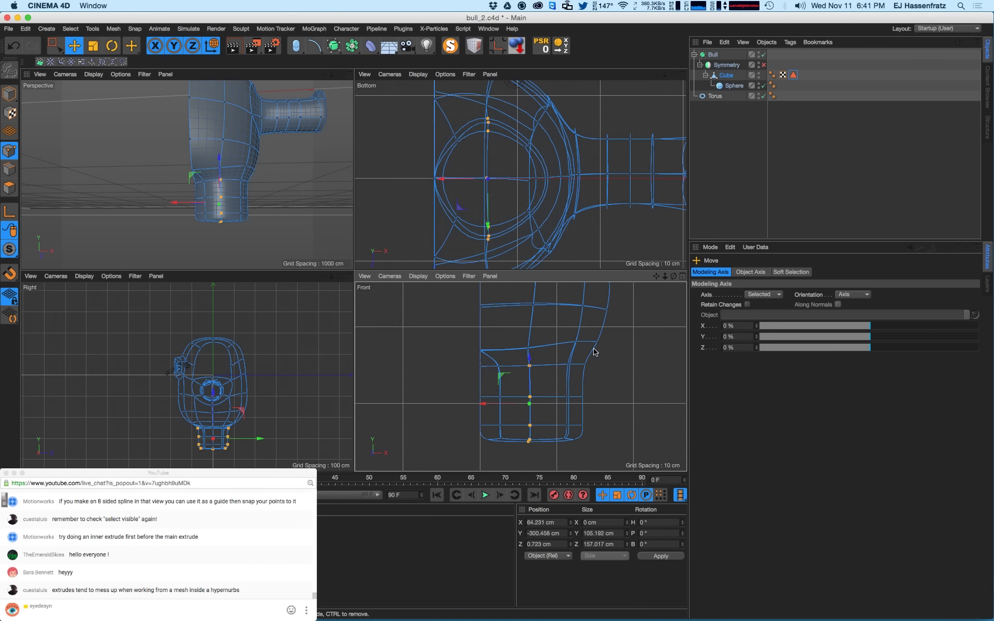
- Line up the right column of leg points at 0 width and move them along X
{"action": "key", "text": "0"}
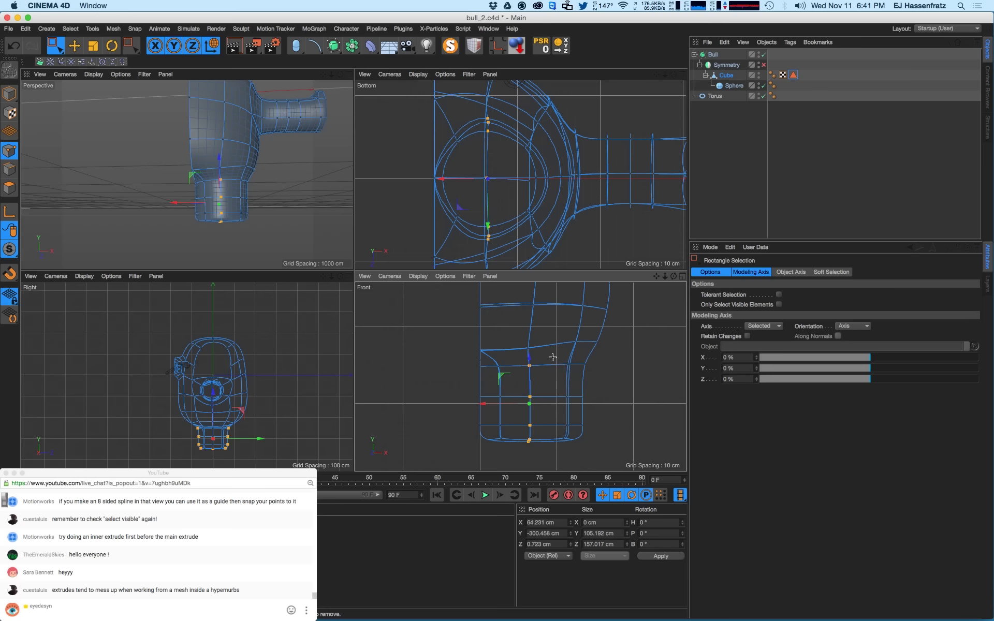
{"action": "left_click_drag", "start_coordinate": [550, 355], "coordinate": [570, 448]}
{"action": "left_click_drag", "start_coordinate": [551, 358], "coordinate": [574, 444]}
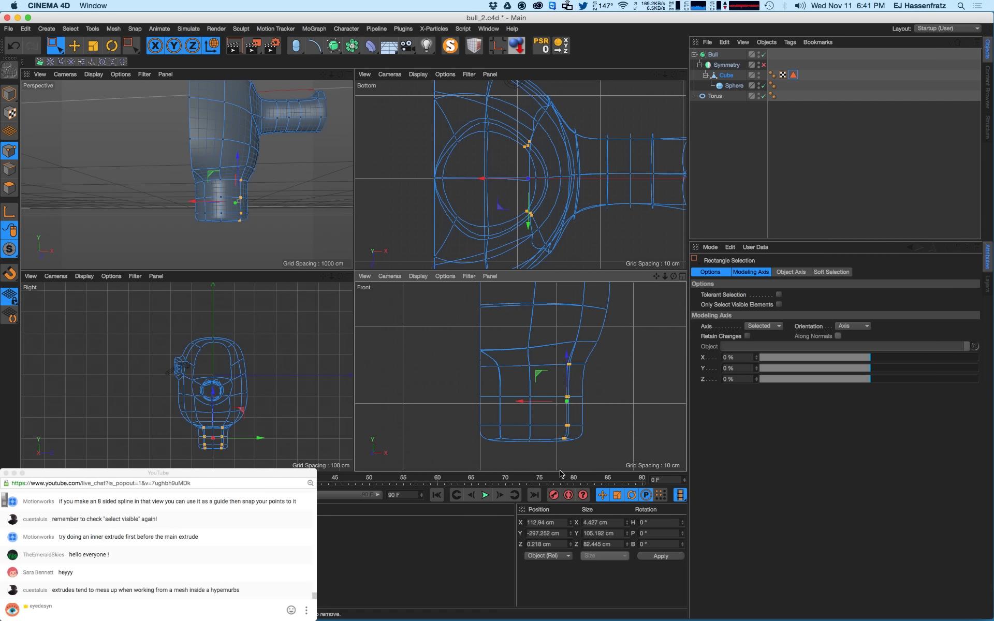
{"action": "double_click", "coordinate": [605, 524]}
{"action": "type", "text": "0"}
{"action": "key", "text": "Return"}
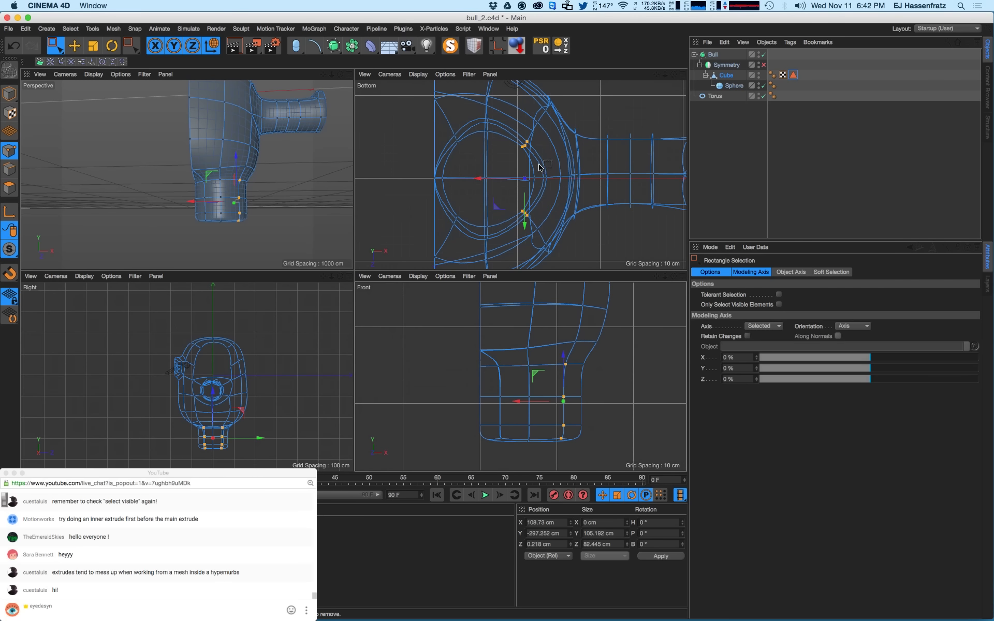
{"action": "left_click_drag", "start_coordinate": [478, 179], "coordinate": [459, 143]}
- Reselect the upper and lower loop points and move them slightly inward
{"action": "left_click_drag", "start_coordinate": [454, 222], "coordinate": [451, 228], "text": "shift"}
{"action": "key", "text": "t"}
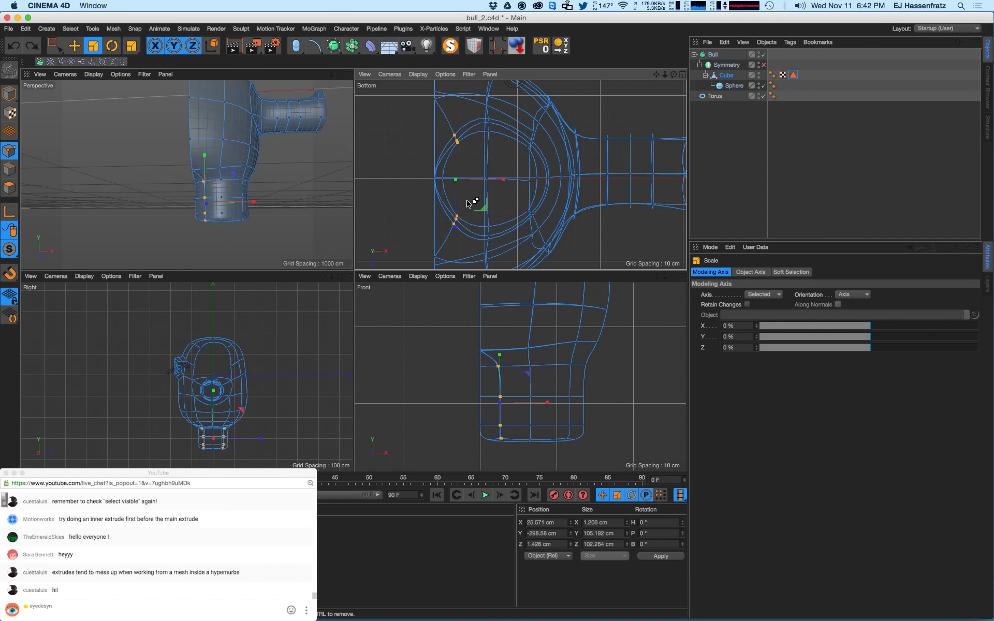
{"action": "key", "text": "0"}
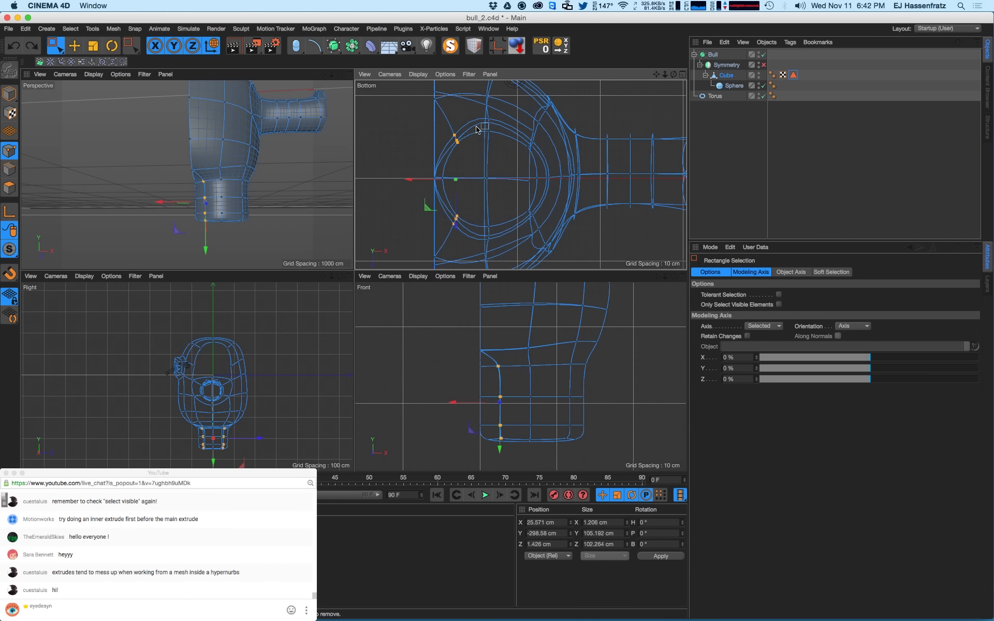
{"action": "left_click_drag", "start_coordinate": [471, 112], "coordinate": [501, 148]}
{"action": "left_click_drag", "start_coordinate": [476, 213], "coordinate": [468, 181]}
{"action": "key", "text": "t"}
{"action": "key", "text": "e"}
{"action": "key", "text": "super+z"}
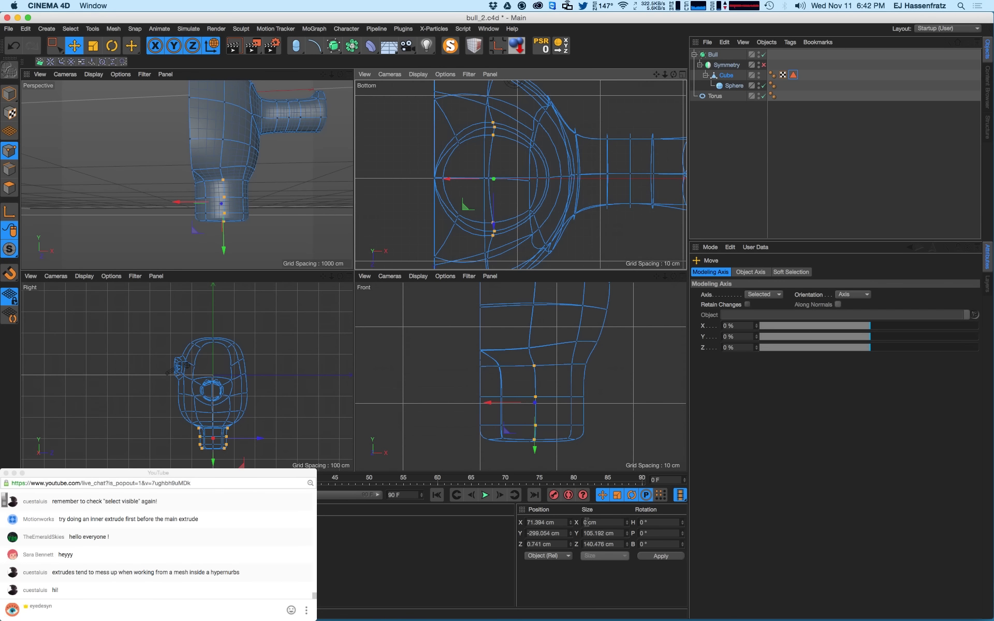
{"action": "left_click_drag", "start_coordinate": [461, 179], "coordinate": [458, 180]}
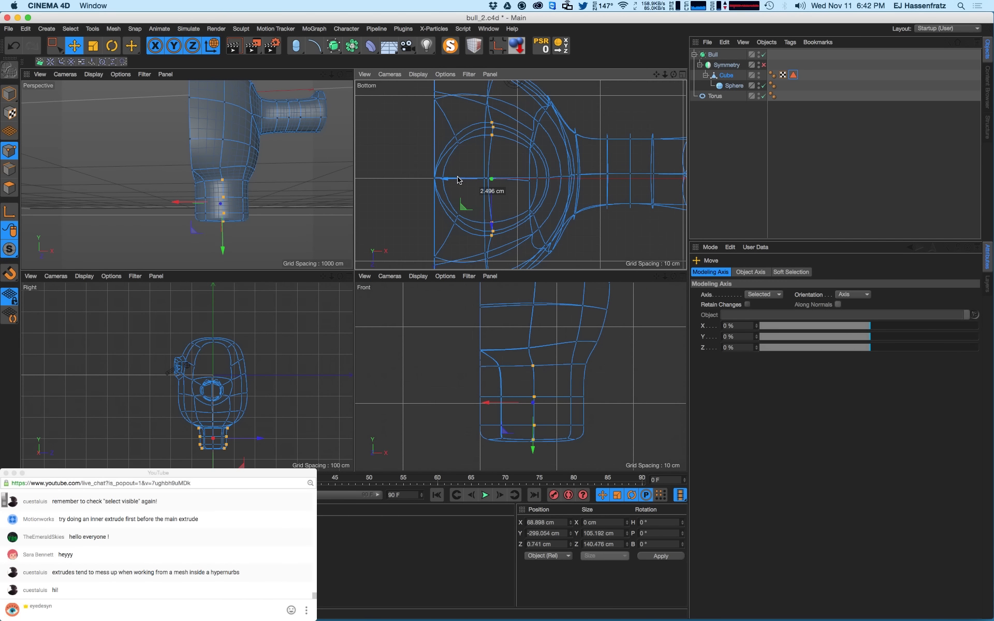
- Box-select all the points of the lower leg
{"action": "left_click_drag", "start_coordinate": [187, 174], "coordinate": [212, 195], "text": "alt"}
{"action": "key", "text": "0"}
{"action": "scroll", "coordinate": [202, 195], "scroll_direction": "up", "scroll_amount": 5}
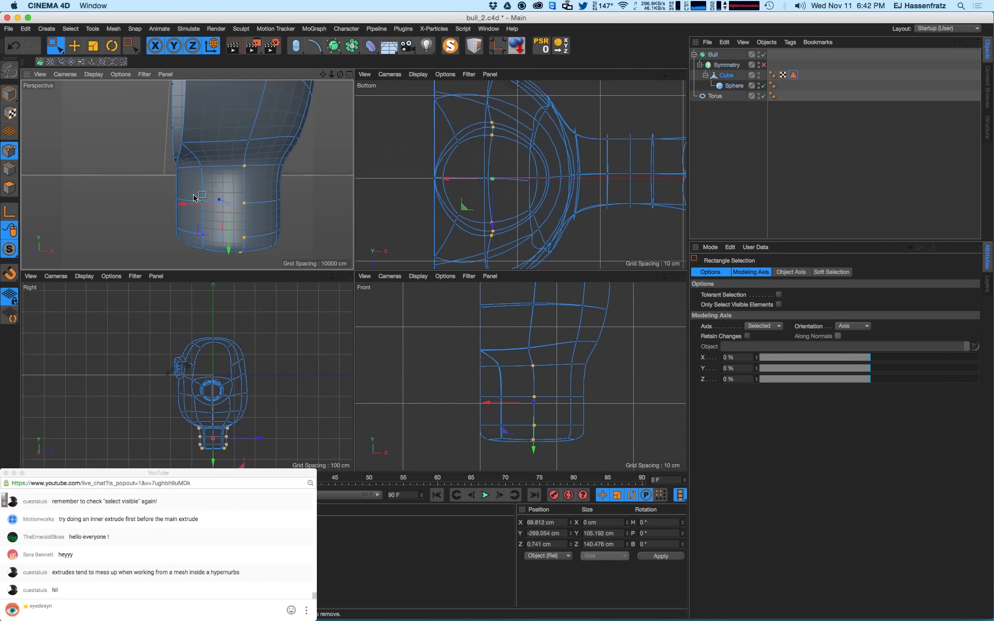
{"action": "left_click_drag", "start_coordinate": [174, 191], "coordinate": [182, 246]}
{"action": "left_click_drag", "start_coordinate": [222, 213], "coordinate": [306, 281], "text": "alt"}
{"action": "left_click_drag", "start_coordinate": [458, 355], "coordinate": [589, 419]}
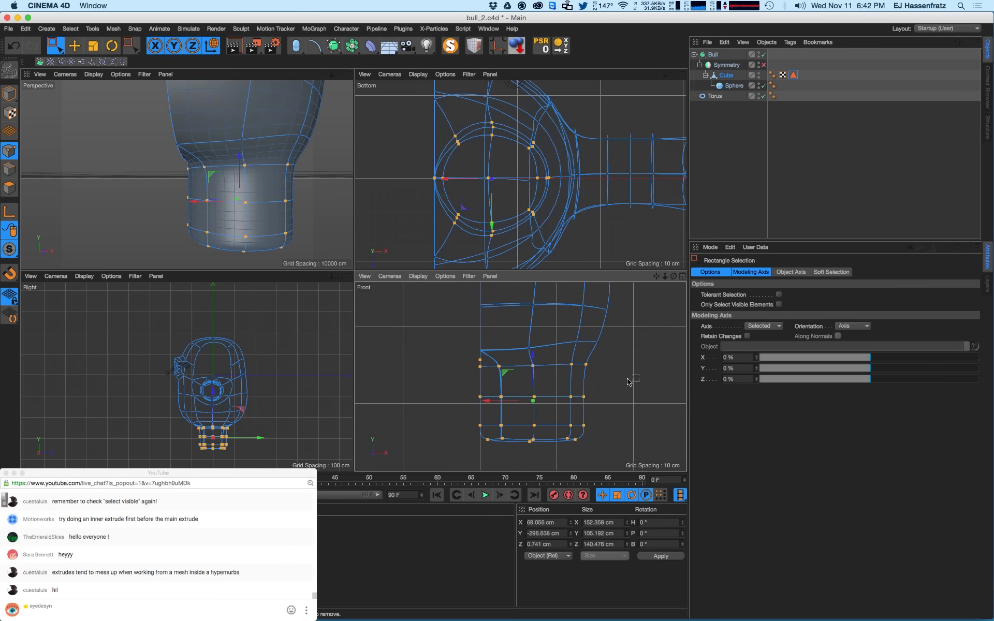
- Enable the Symmetry object to mirror a second leg and push the leg points outward along X
{"action": "left_click", "coordinate": [762, 66]}
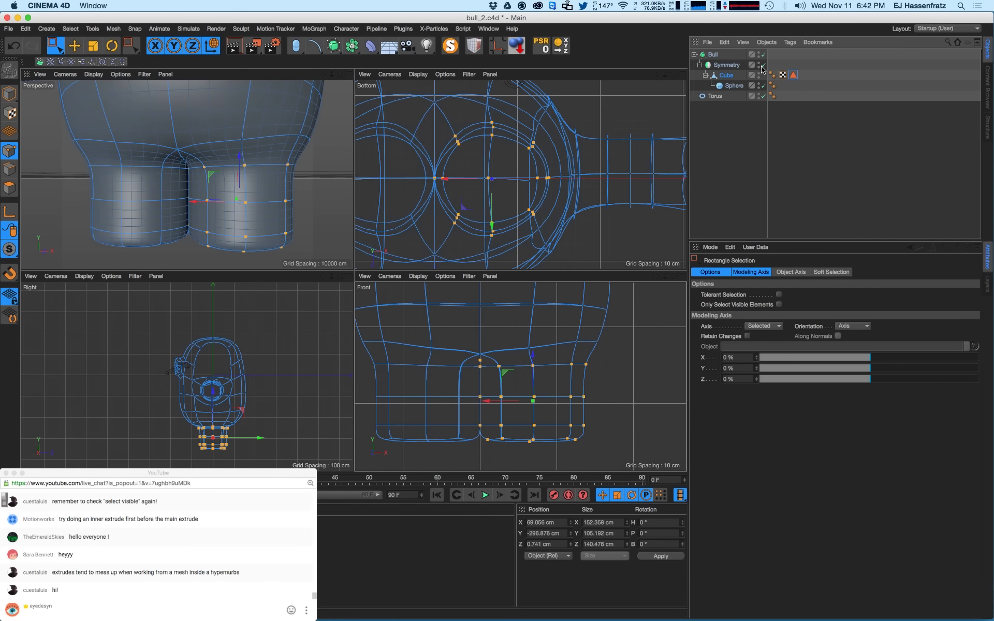
{"action": "left_click_drag", "start_coordinate": [195, 172], "coordinate": [187, 186], "text": "alt"}
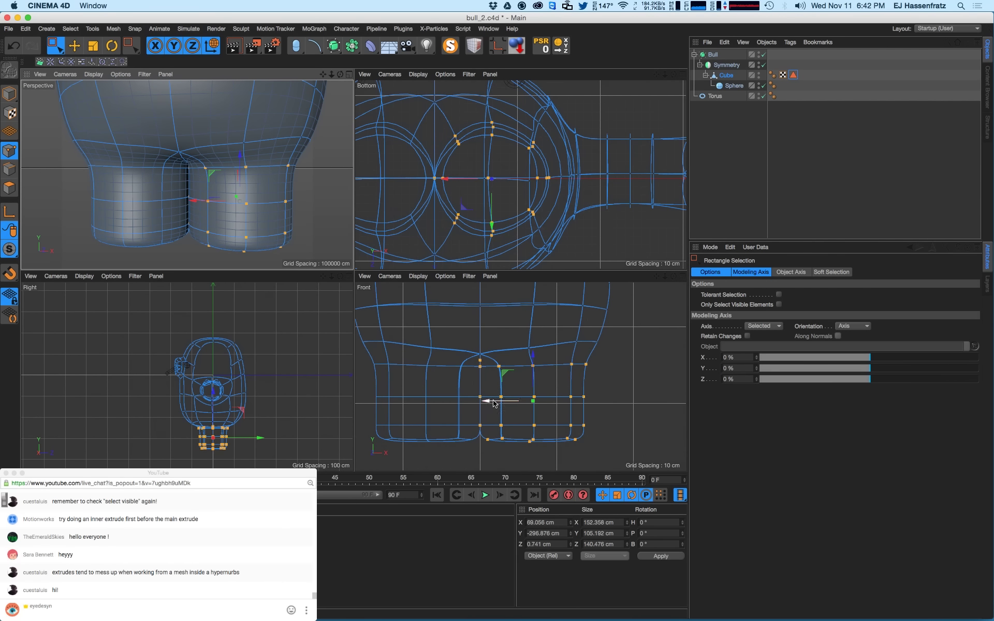
{"action": "mouse_move", "coordinate": [495, 401]}
{"action": "left_mouse_down"}
{"action": "mouse_move", "coordinate": [510, 409]}
{"action": "mouse_move", "coordinate": [489, 409]}
{"action": "mouse_move", "coordinate": [503, 411]}
{"action": "left_mouse_up"}
{"action": "scroll", "coordinate": [543, 391], "scroll_direction": "down", "scroll_amount": 3}
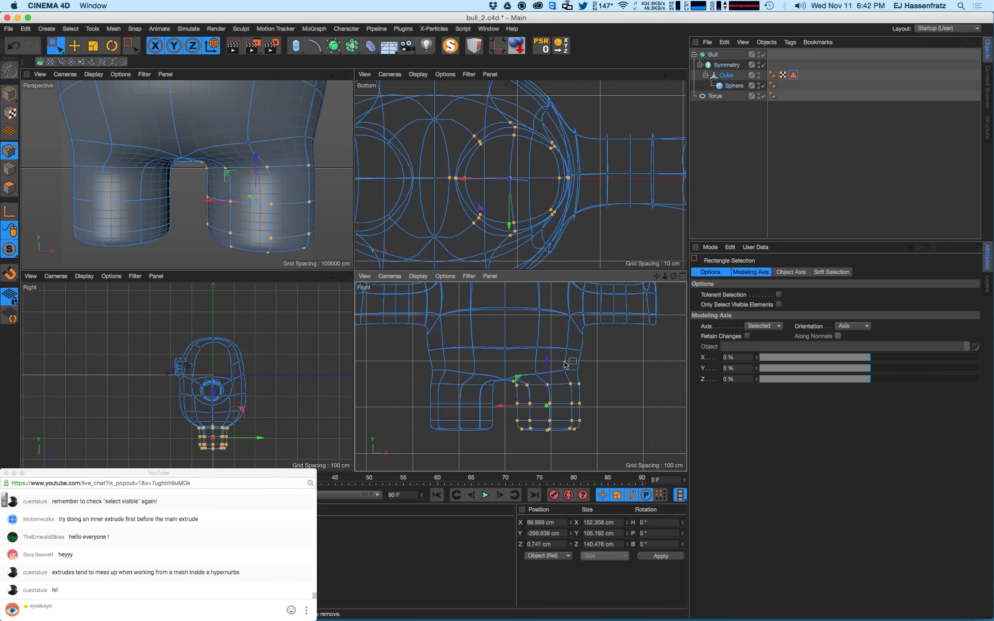
- Pull the leg about 9 cm toward the centre and shift the upper-body and hip points along X
{"action": "left_click_drag", "start_coordinate": [560, 339], "coordinate": [590, 378]}
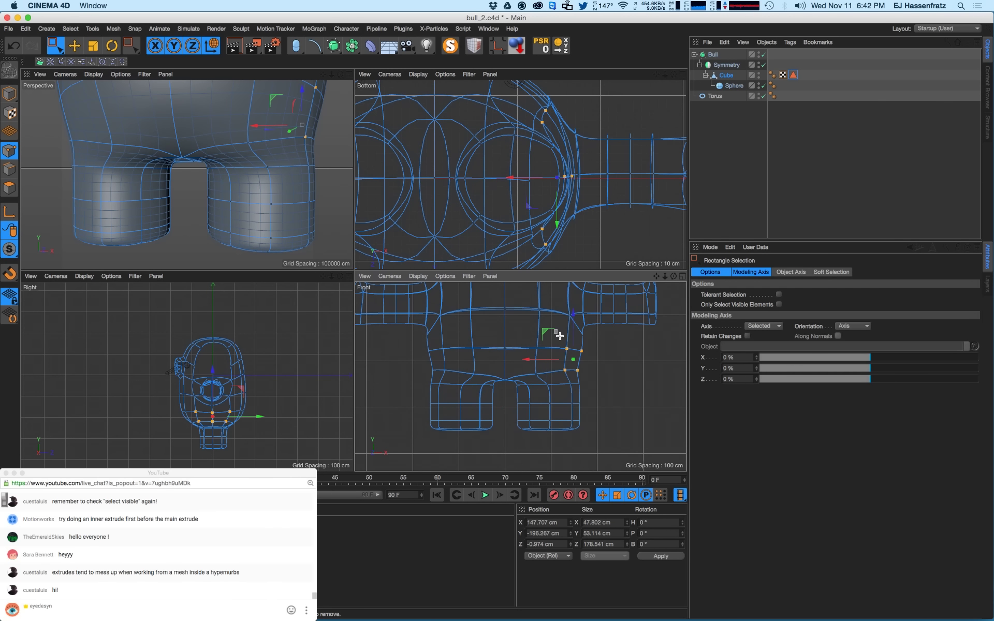
{"action": "left_click_drag", "start_coordinate": [560, 336], "coordinate": [592, 375]}
{"action": "left_click_drag", "start_coordinate": [540, 354], "coordinate": [595, 446]}
{"action": "left_click_drag", "start_coordinate": [536, 405], "coordinate": [523, 410]}
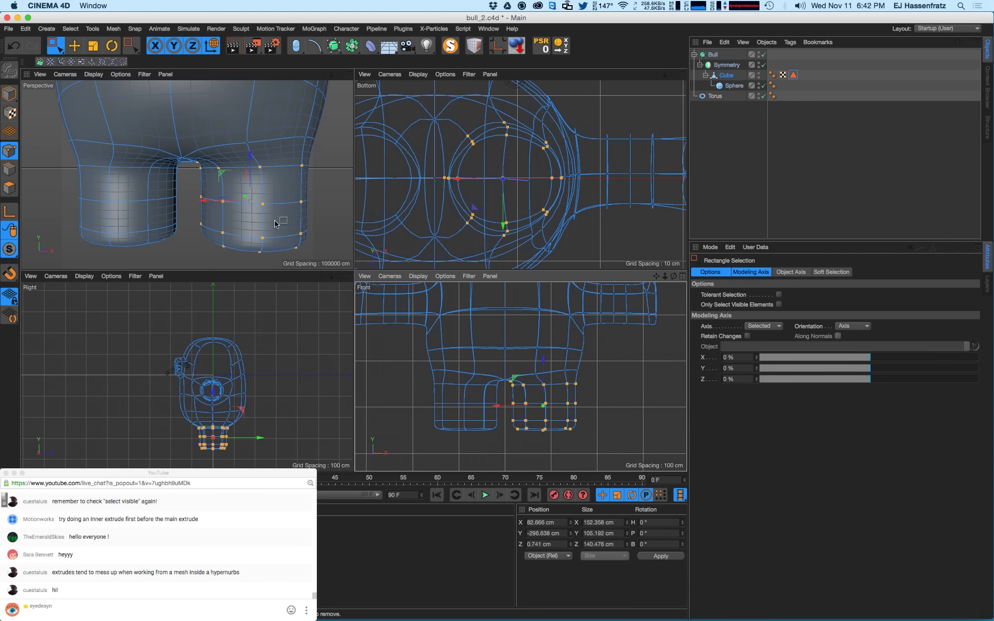
{"action": "left_click_drag", "start_coordinate": [276, 223], "coordinate": [248, 195], "text": "alt"}
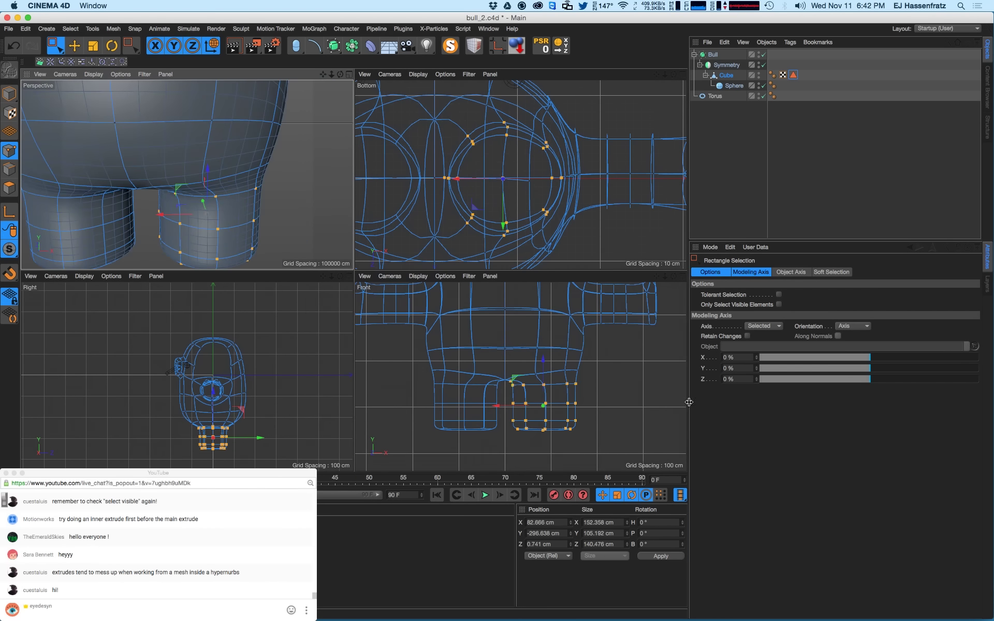
{"action": "scroll", "coordinate": [641, 388], "scroll_direction": "up", "scroll_amount": 3}
{"action": "left_click_drag", "start_coordinate": [531, 346], "coordinate": [588, 376]}
{"action": "left_click_drag", "start_coordinate": [524, 364], "coordinate": [517, 365]}
{"action": "scroll", "coordinate": [208, 196], "scroll_direction": "down", "scroll_amount": 5}
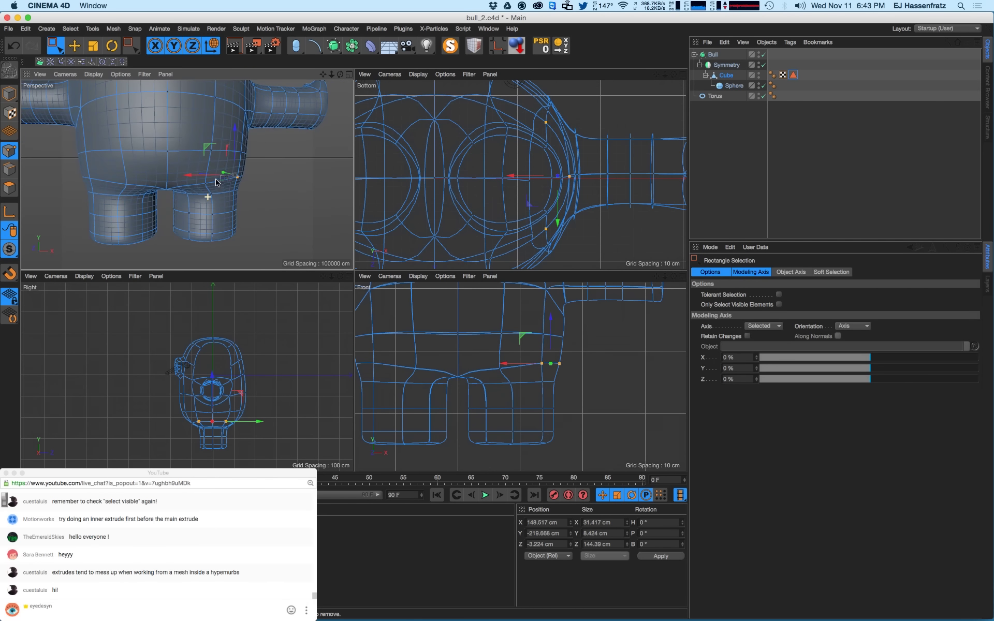
- Push three outer leg points about 6.6 cm outward and select the inner-leg points
{"action": "left_click_drag", "start_coordinate": [242, 176], "coordinate": [264, 203], "text": "alt"}
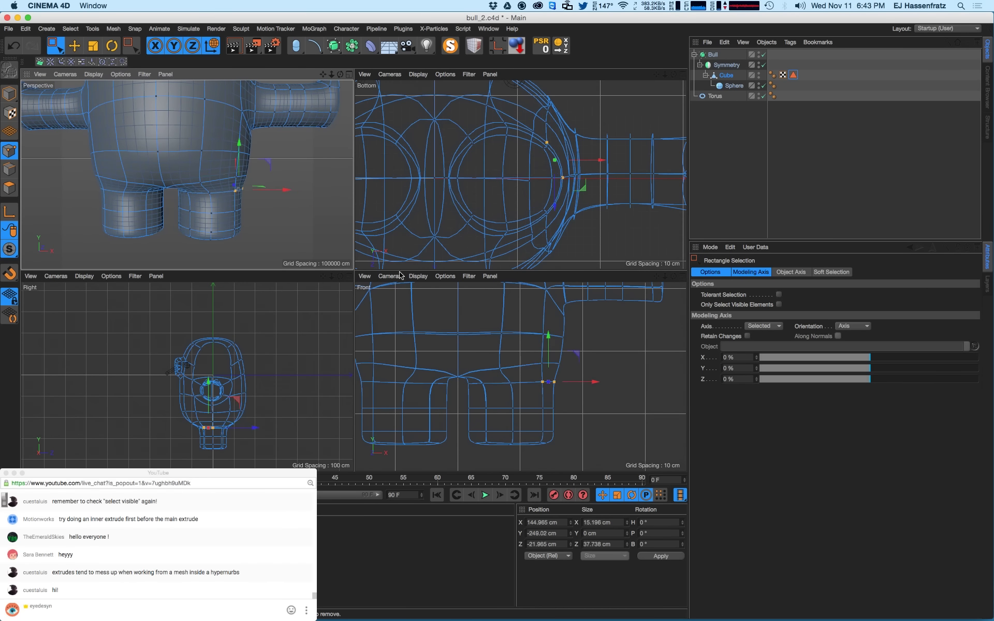
{"action": "left_click_drag", "start_coordinate": [533, 370], "coordinate": [581, 390]}
{"action": "left_click_drag", "start_coordinate": [517, 383], "coordinate": [498, 454]}
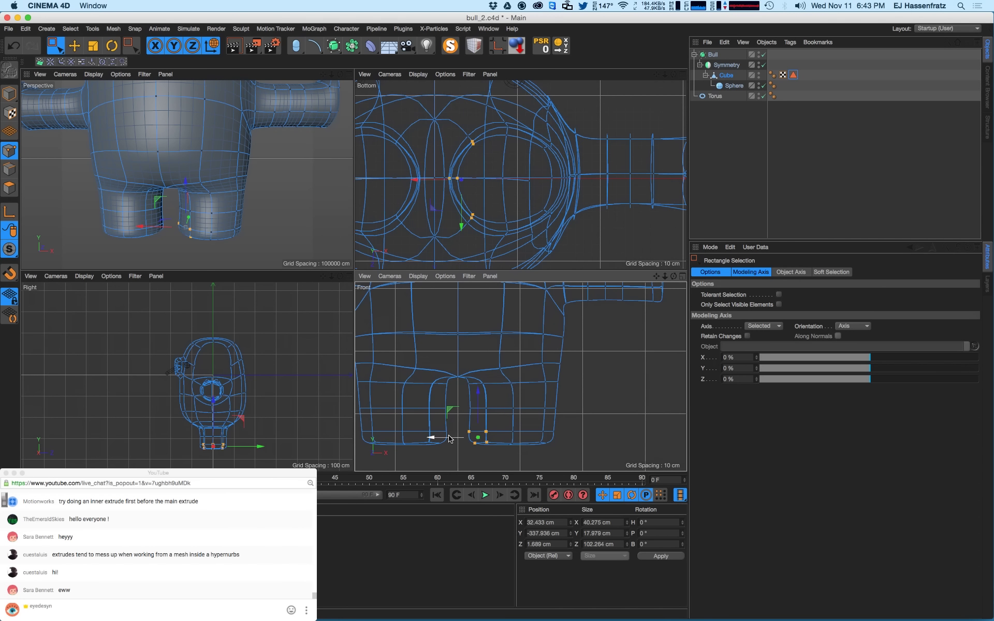
{"action": "left_click_drag", "start_coordinate": [502, 375], "coordinate": [530, 439]}
{"action": "middle_click_drag", "start_coordinate": [537, 331], "coordinate": [534, 354], "text": "alt"}
{"action": "scroll", "coordinate": [534, 356], "scroll_direction": "down", "scroll_amount": 5}
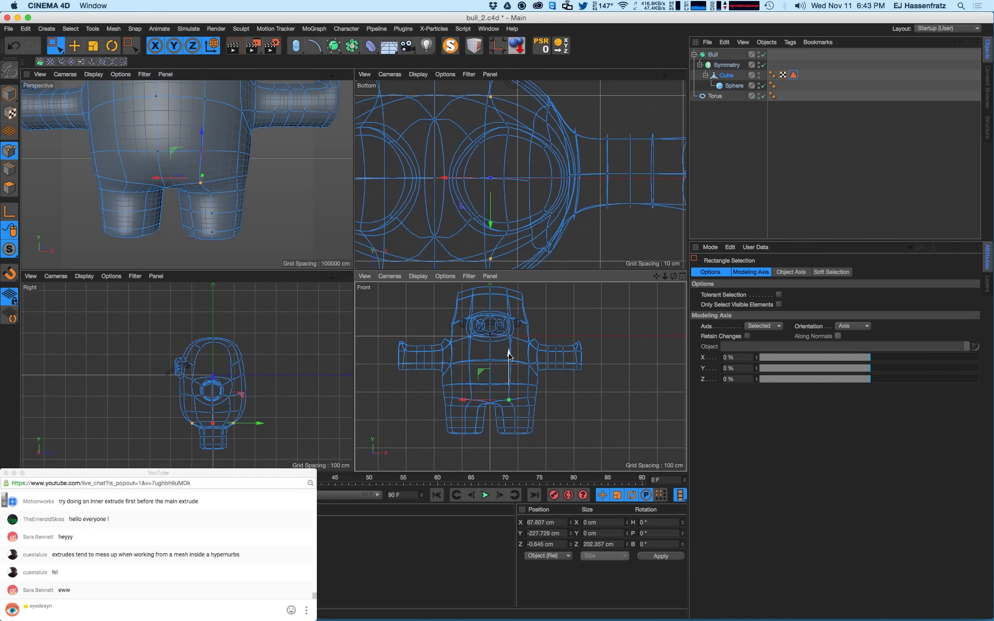
{"action": "scroll", "coordinate": [496, 372], "scroll_direction": "up", "scroll_amount": 4}
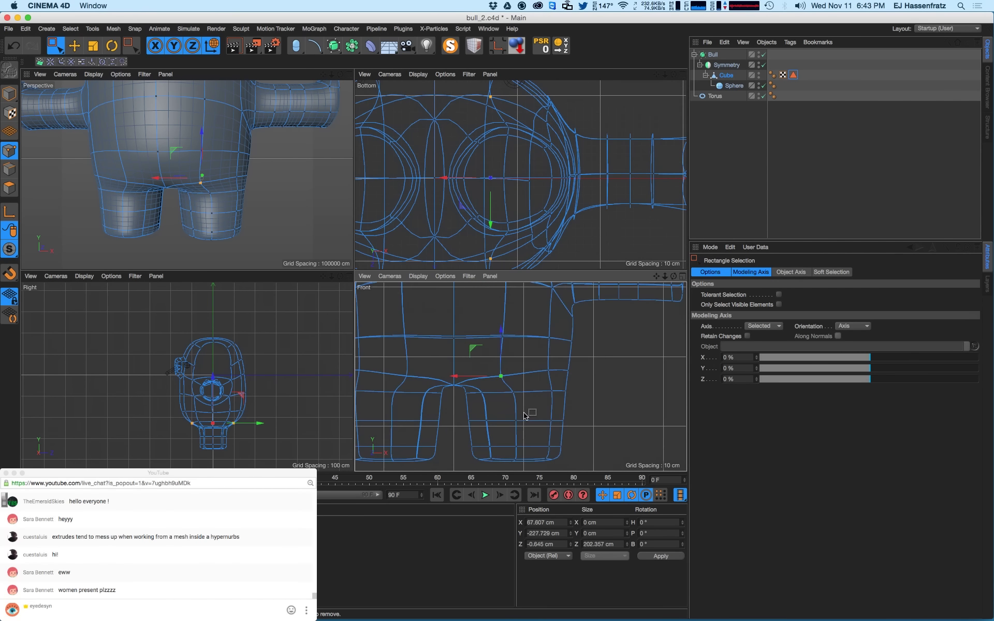
{"action": "mouse_move", "coordinate": [208, 183]}
{"action": "left_mouse_down", "text": "alt"}
{"action": "mouse_move", "coordinate": [102, 165]}
{"action": "mouse_move", "coordinate": [202, 174]}
{"action": "mouse_move", "coordinate": [228, 166]}
{"action": "mouse_move", "coordinate": [134, 158]}
{"action": "mouse_move", "coordinate": [196, 176]}
{"action": "left_mouse_up", "text": "alt"}
- Raise the crotch points about 32 cm into an arch and lower the centre hip points
{"action": "left_click_drag", "start_coordinate": [542, 338], "coordinate": [563, 368]}
{"action": "left_click_drag", "start_coordinate": [550, 319], "coordinate": [549, 298]}
{"action": "left_click_drag", "start_coordinate": [489, 341], "coordinate": [506, 313]}
{"action": "left_click_drag", "start_coordinate": [243, 161], "coordinate": [290, 172], "text": "alt"}
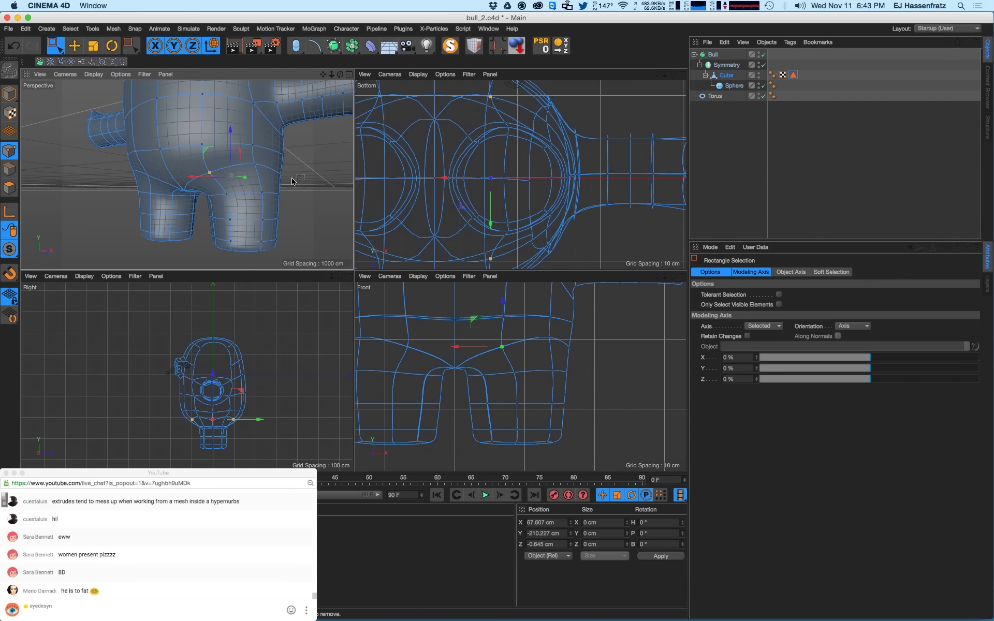
{"action": "left_click", "coordinate": [293, 181]}
{"action": "middle_click_drag", "start_coordinate": [568, 339], "coordinate": [563, 366], "text": "alt"}
{"action": "mouse_move", "coordinate": [561, 338]}
{"action": "left_mouse_down"}
{"action": "mouse_move", "coordinate": [574, 380]}
{"action": "mouse_move", "coordinate": [574, 344]}
{"action": "left_mouse_up"}
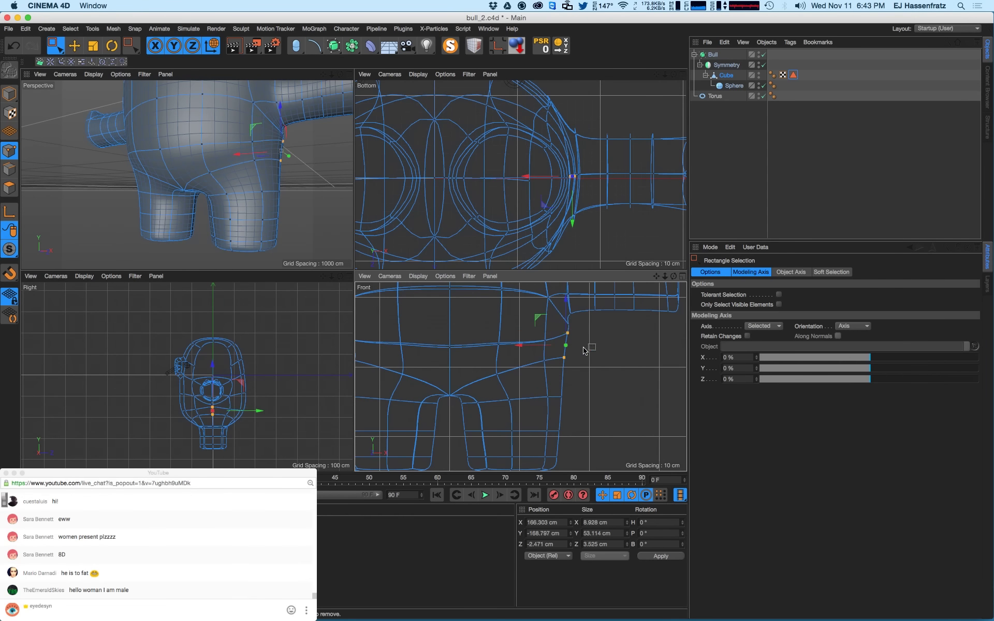
{"action": "left_click_drag", "start_coordinate": [505, 343], "coordinate": [453, 332]}
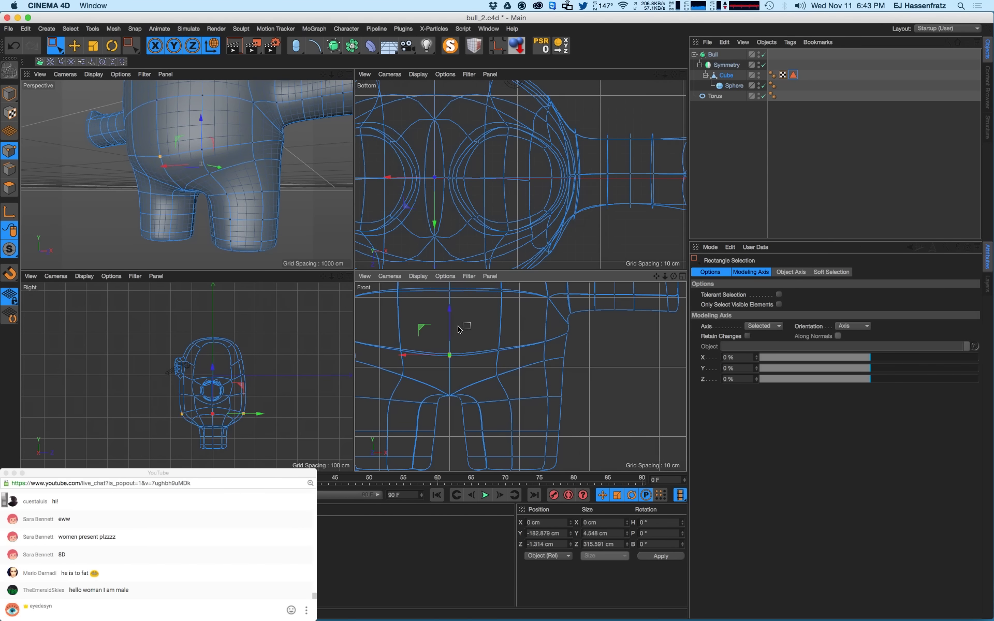
{"action": "left_click_drag", "start_coordinate": [163, 173], "coordinate": [199, 198], "text": "alt"}
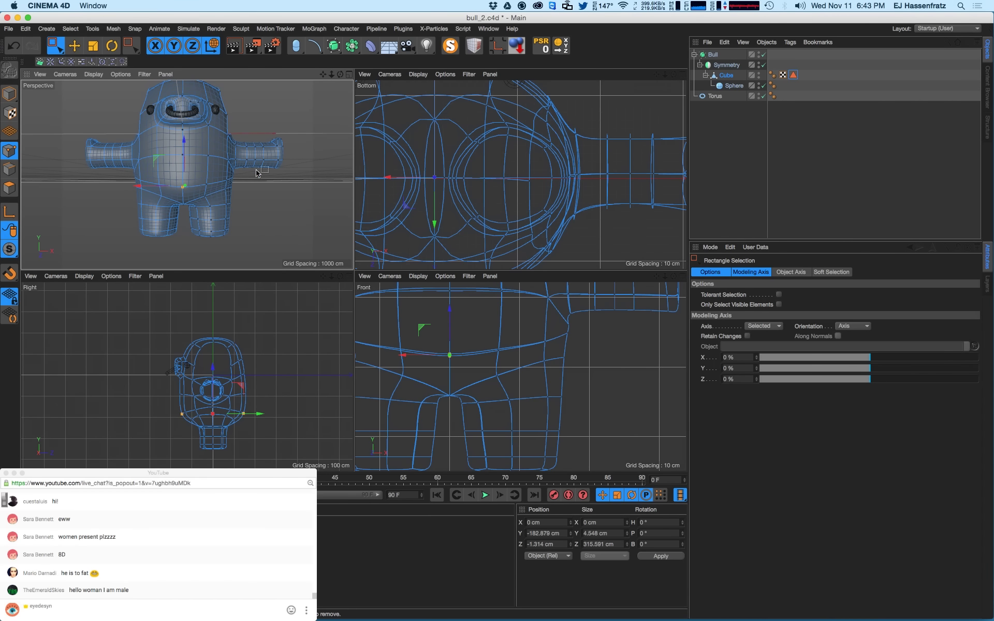
- Render to check the shape, then adjust the crotch and inner-leg points, undoing one move
{"action": "key", "text": "ctrl+r"}
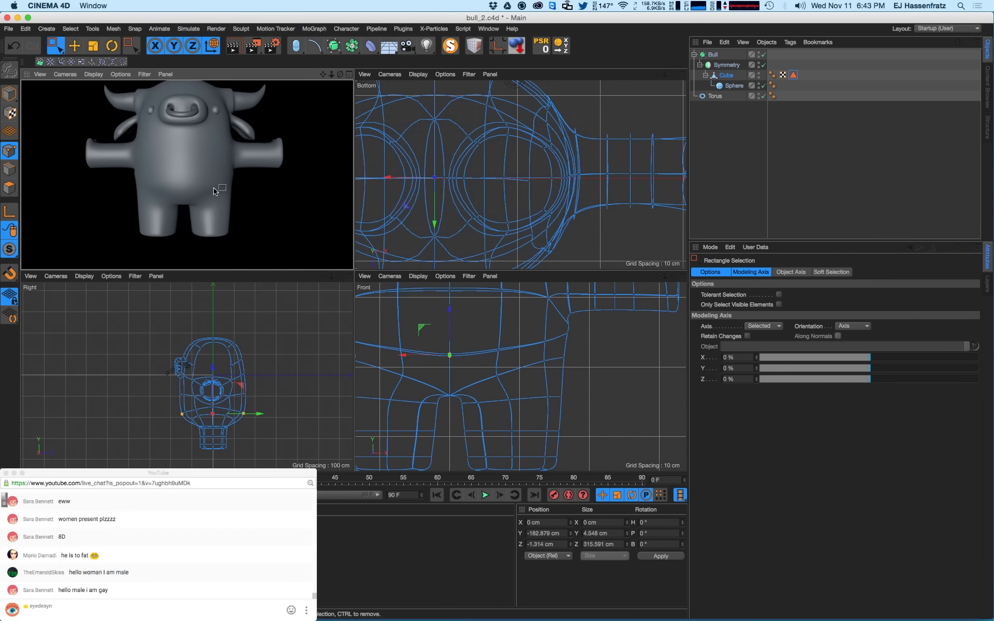
{"action": "left_click", "coordinate": [213, 196]}
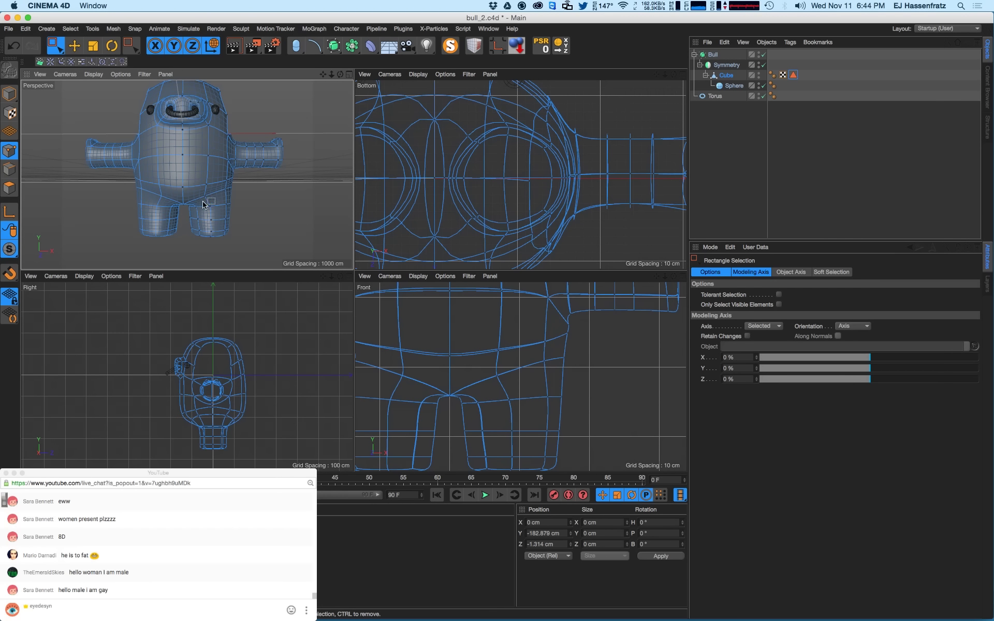
{"action": "scroll", "coordinate": [205, 208], "scroll_direction": "up", "scroll_amount": 5}
{"action": "left_click_drag", "start_coordinate": [223, 218], "coordinate": [220, 194]}
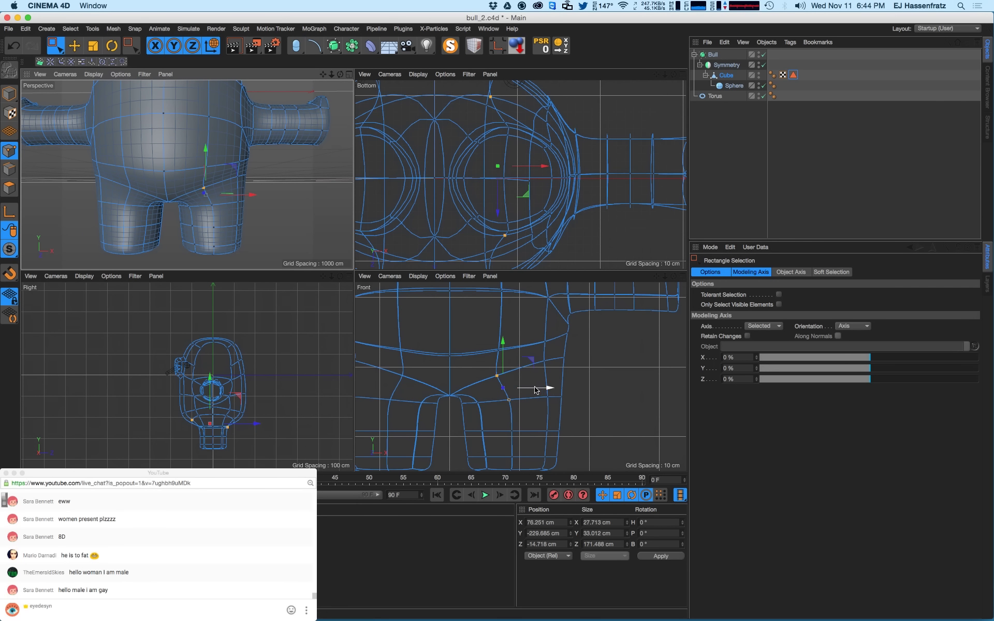
{"action": "mouse_move", "coordinate": [484, 364]}
{"action": "left_mouse_down"}
{"action": "mouse_move", "coordinate": [510, 385]}
{"action": "mouse_move", "coordinate": [478, 380]}
{"action": "mouse_move", "coordinate": [467, 352]}
{"action": "left_mouse_up"}
{"action": "key", "text": "super+z"}
{"action": "left_click_drag", "start_coordinate": [458, 399], "coordinate": [492, 327]}
{"action": "scroll", "coordinate": [481, 353], "scroll_direction": "down", "scroll_amount": 2}
- Lower the front-side belly points about 10 cm in the side view
{"action": "mouse_move", "coordinate": [236, 191]}
{"action": "left_mouse_down", "text": "alt"}
{"action": "mouse_move", "coordinate": [171, 173]}
{"action": "mouse_move", "coordinate": [136, 142]}
{"action": "left_mouse_up", "text": "alt"}
{"action": "key", "text": "super+r"}
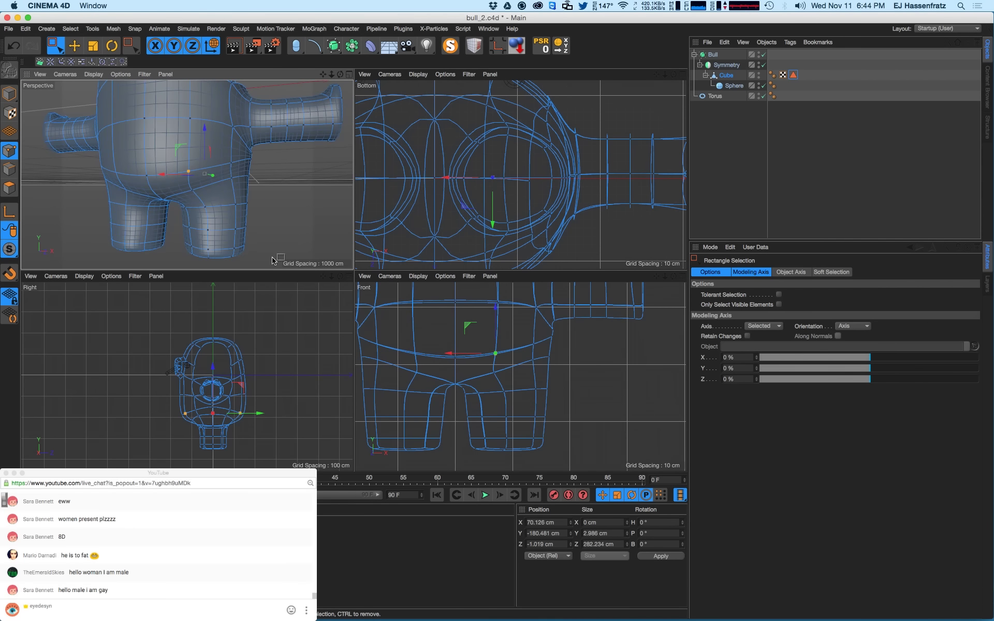
{"action": "right_click_drag", "start_coordinate": [175, 401], "coordinate": [207, 396], "text": "alt"}
{"action": "mouse_move", "coordinate": [164, 384]}
{"action": "left_mouse_down"}
{"action": "mouse_move", "coordinate": [200, 399]}
{"action": "mouse_move", "coordinate": [185, 374]}
{"action": "left_mouse_up"}
{"action": "right_click_drag", "start_coordinate": [187, 400], "coordinate": [210, 393], "text": "alt"}
{"action": "mouse_move", "coordinate": [168, 383]}
{"action": "left_mouse_down"}
{"action": "mouse_move", "coordinate": [184, 394]}
{"action": "mouse_move", "coordinate": [209, 365]}
{"action": "left_mouse_up"}
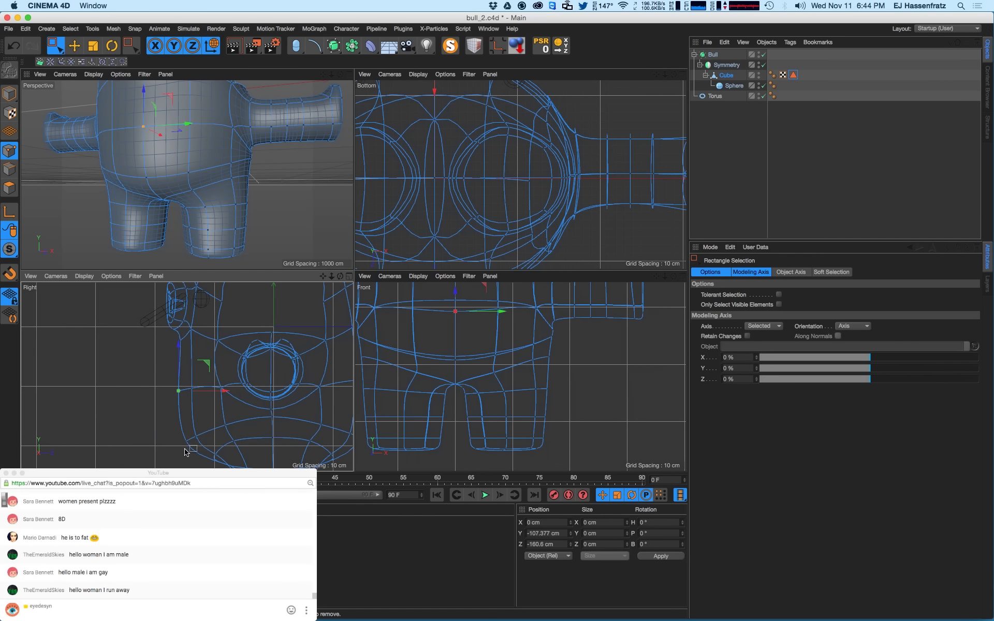
- In the side view, select the two points below the arm and set their X size to 0
{"action": "scroll", "coordinate": [185, 452], "scroll_direction": "up", "scroll_amount": 2}
{"action": "left_click_drag", "start_coordinate": [155, 417], "coordinate": [204, 450]}
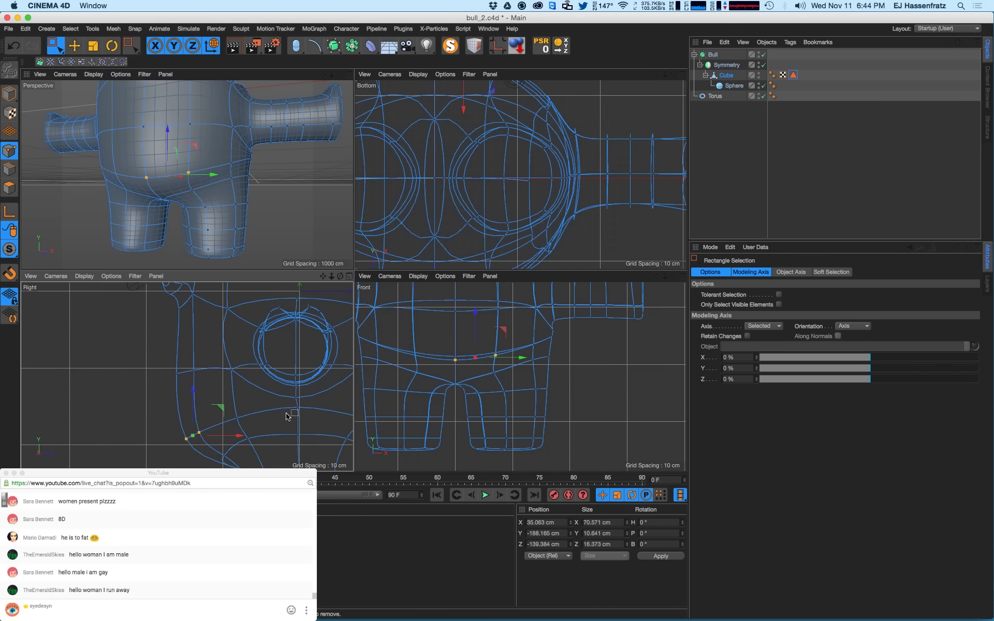
{"action": "middle_click_drag", "start_coordinate": [297, 410], "coordinate": [271, 402], "text": "alt"}
{"action": "left_click_drag", "start_coordinate": [262, 385], "coordinate": [284, 416]}
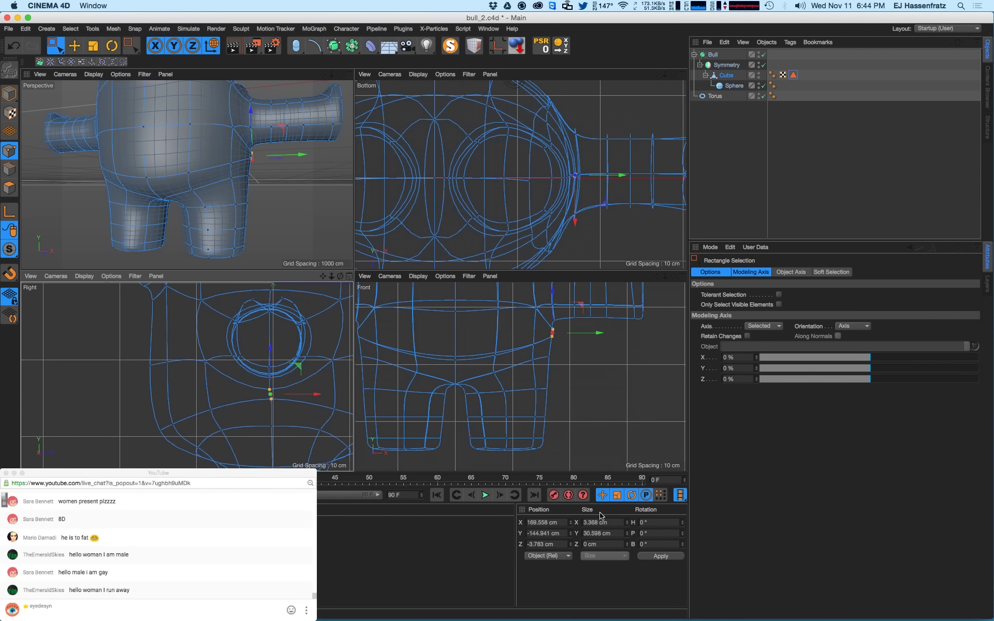
{"action": "type", "text": "0"}
{"action": "key", "text": "Return"}
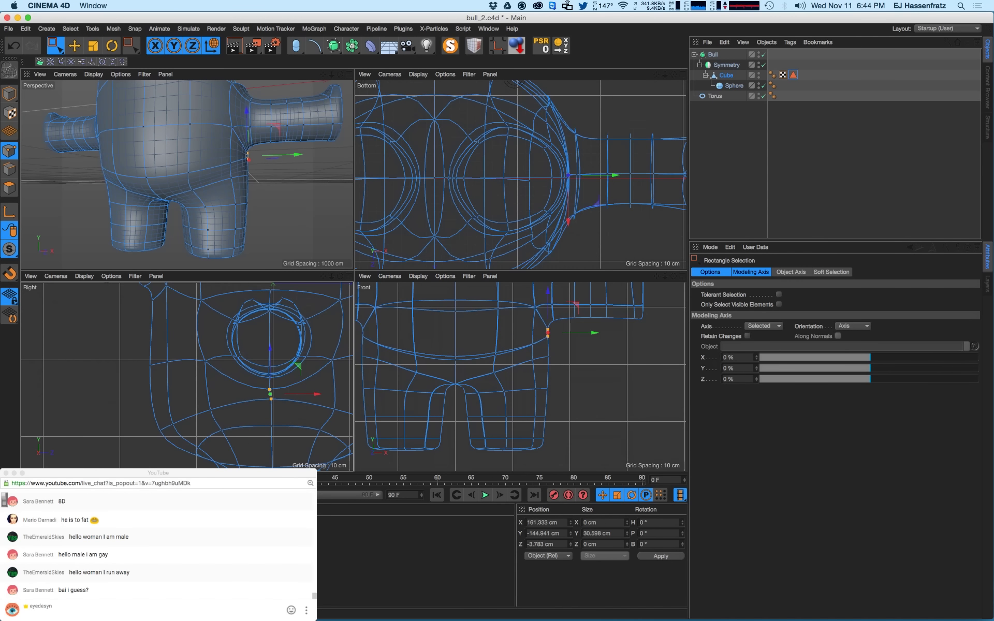
- Select two rows of points across the bull's front belly
{"action": "scroll", "coordinate": [231, 371], "scroll_direction": "down", "scroll_amount": 3}
{"action": "left_click", "coordinate": [183, 416]}
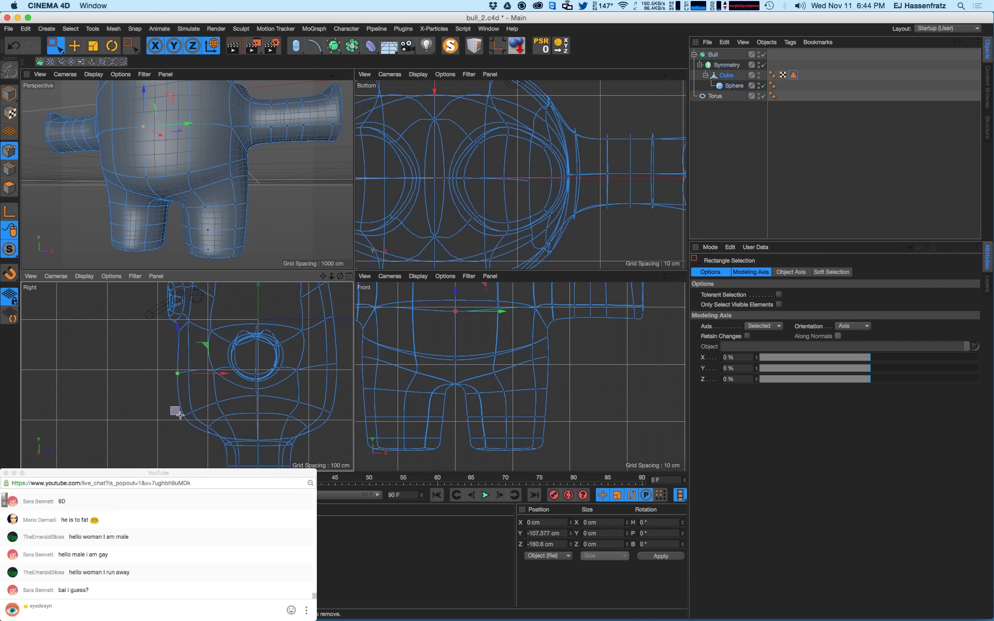
{"action": "left_click", "coordinate": [176, 412]}
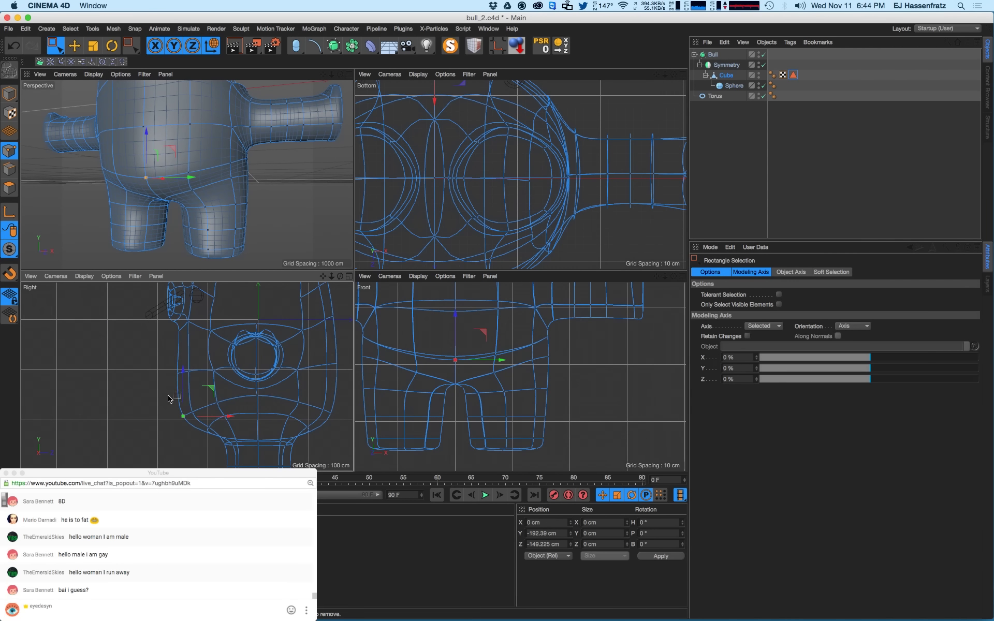
{"action": "left_click_drag", "start_coordinate": [152, 398], "coordinate": [202, 422]}
{"action": "left_click_drag", "start_coordinate": [155, 366], "coordinate": [206, 384]}
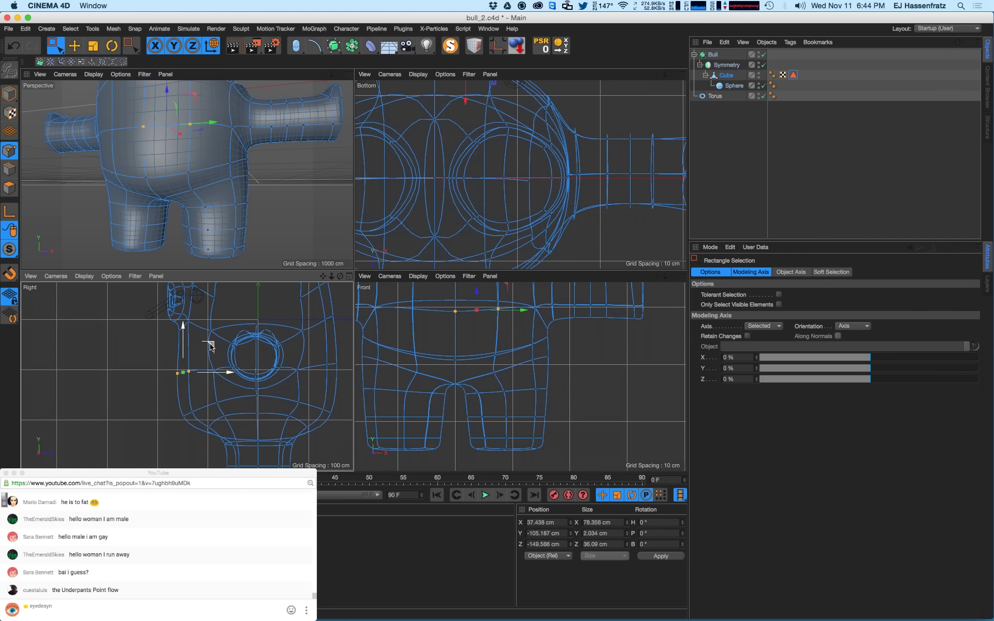
{"action": "key", "text": "super+Tab"}
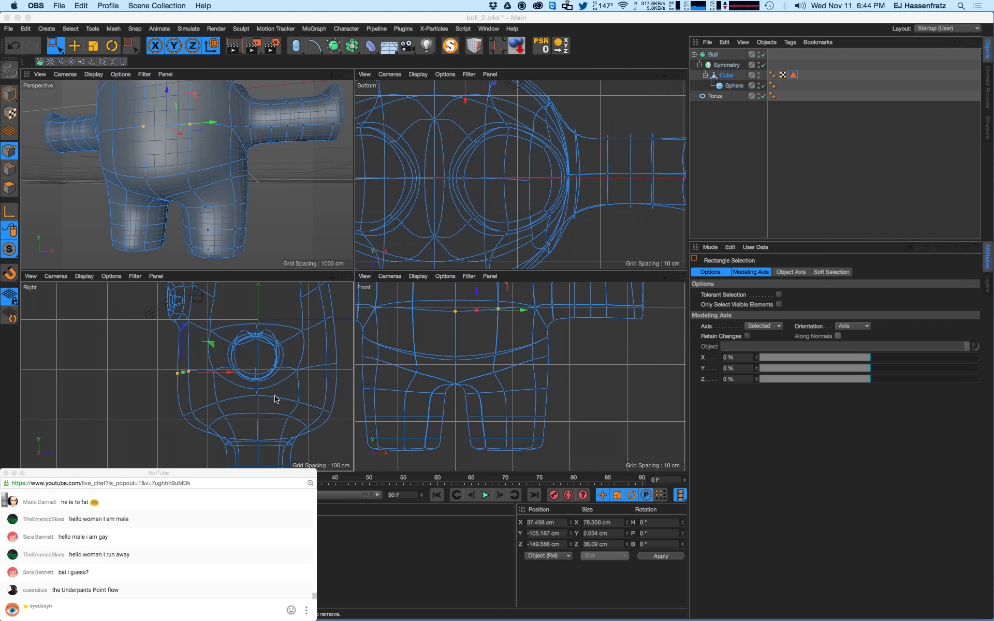
{"action": "left_click", "coordinate": [202, 438]}
{"action": "scroll", "coordinate": [210, 427], "scroll_direction": "down", "scroll_amount": 5}
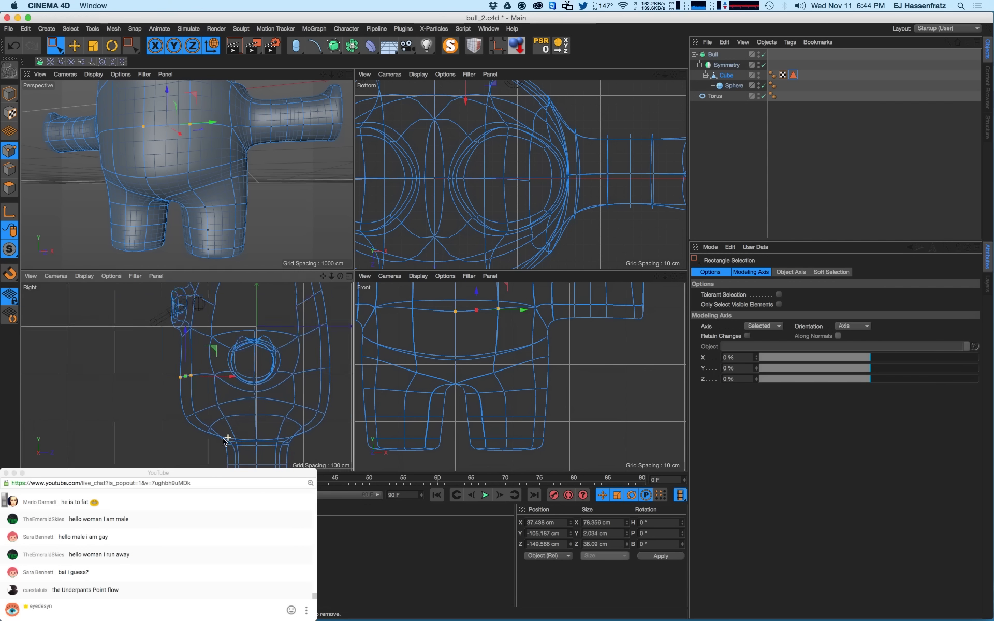
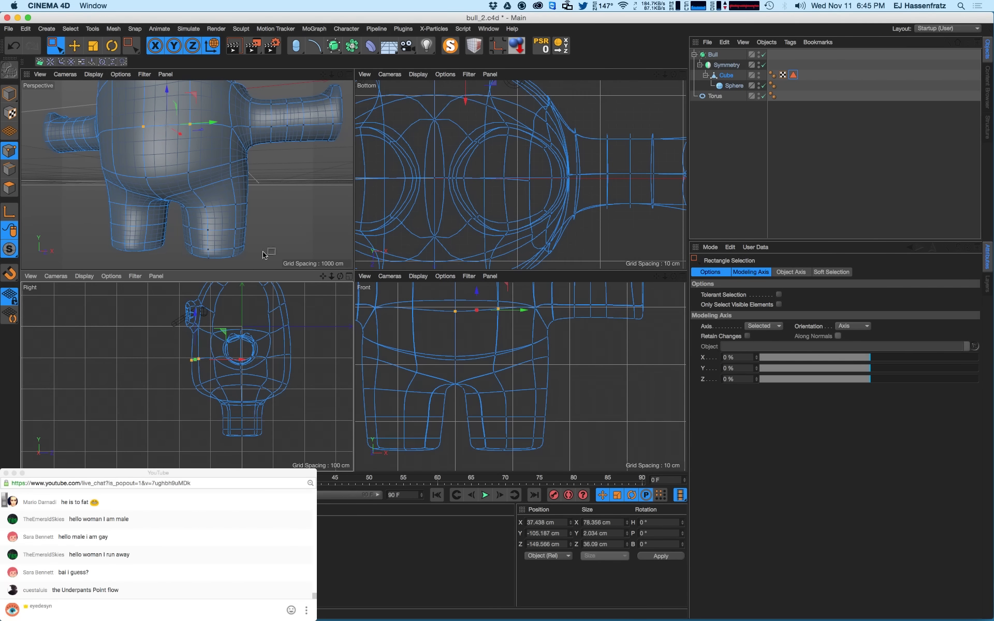
- Box-select all points of the bull's lower leg, then switch to the bear_5.c4d document
{"action": "left_click_drag", "start_coordinate": [213, 200], "coordinate": [165, 206], "text": "alt"}
{"action": "scroll", "coordinate": [242, 455], "scroll_direction": "up", "scroll_amount": 4}
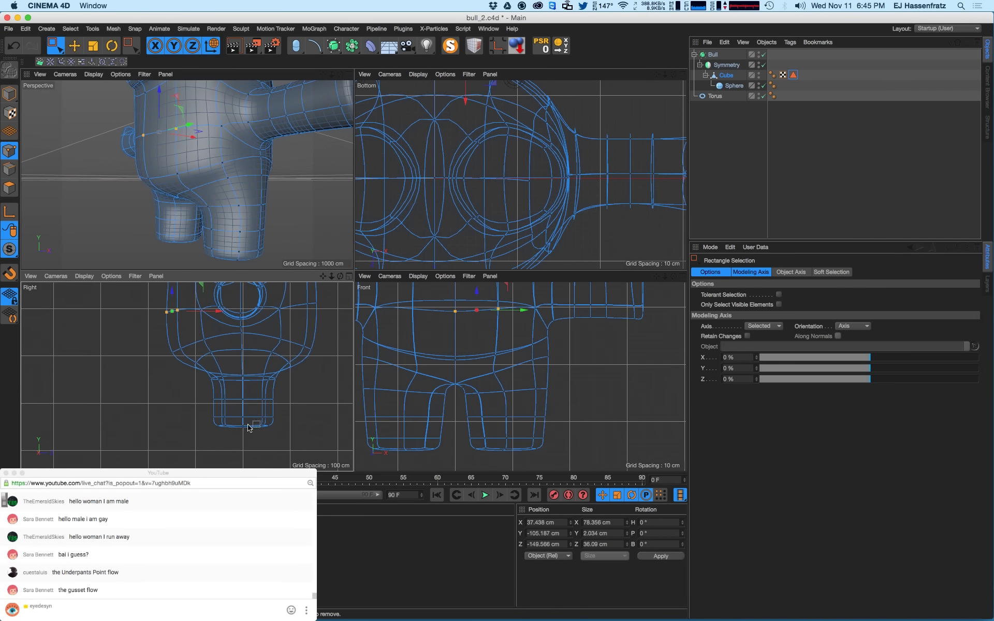
{"action": "left_click_drag", "start_coordinate": [201, 371], "coordinate": [307, 453]}
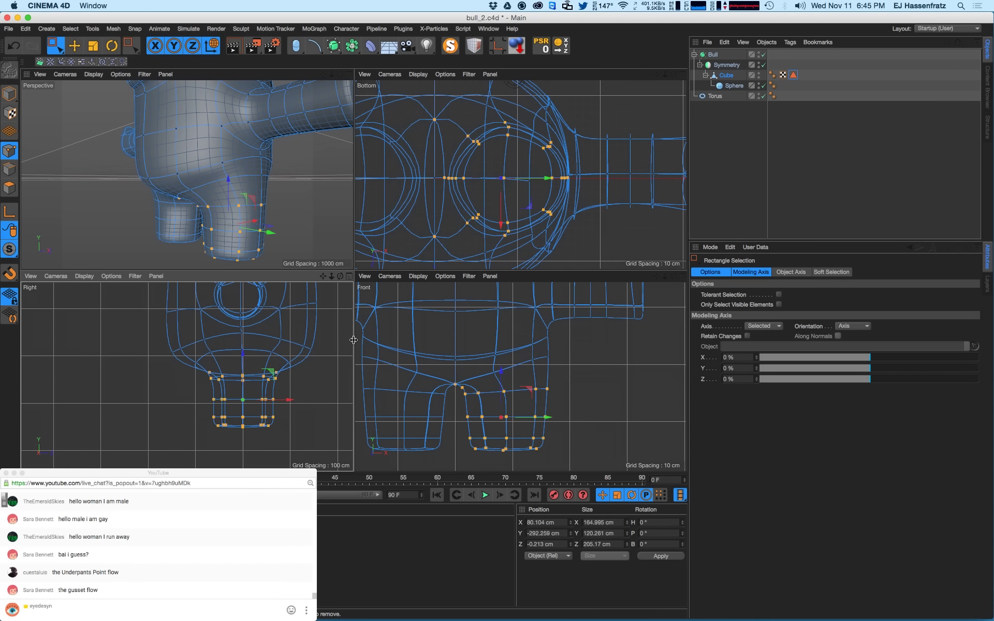
{"action": "left_click", "coordinate": [488, 28]}
- Look at the bear in bear_5.c4d from the side, then return to bull_2.c4d
{"action": "left_click", "coordinate": [505, 299]}
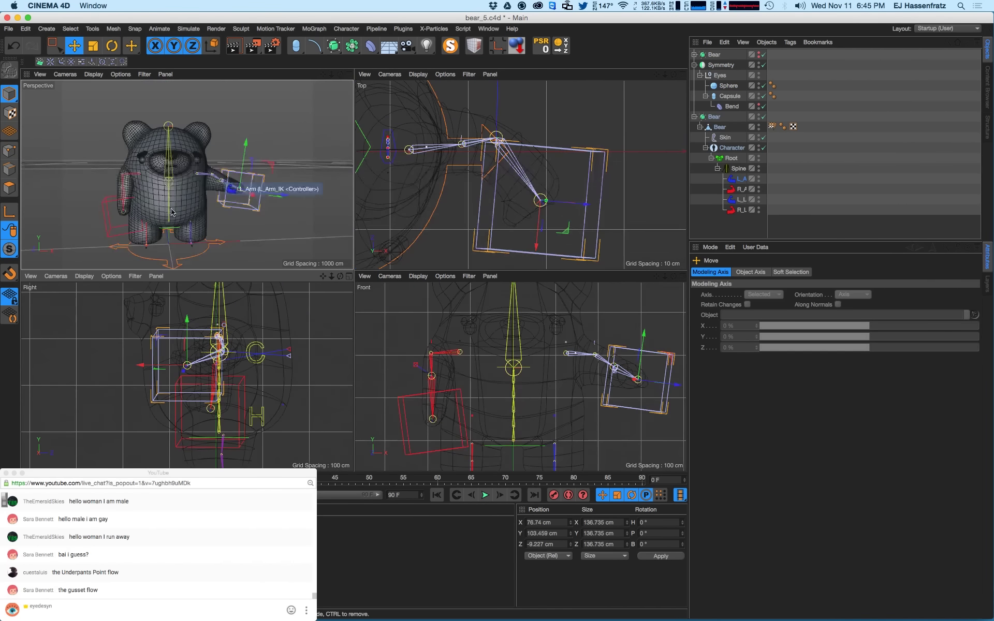
{"action": "left_click_drag", "start_coordinate": [94, 220], "coordinate": [207, 224], "text": "alt"}
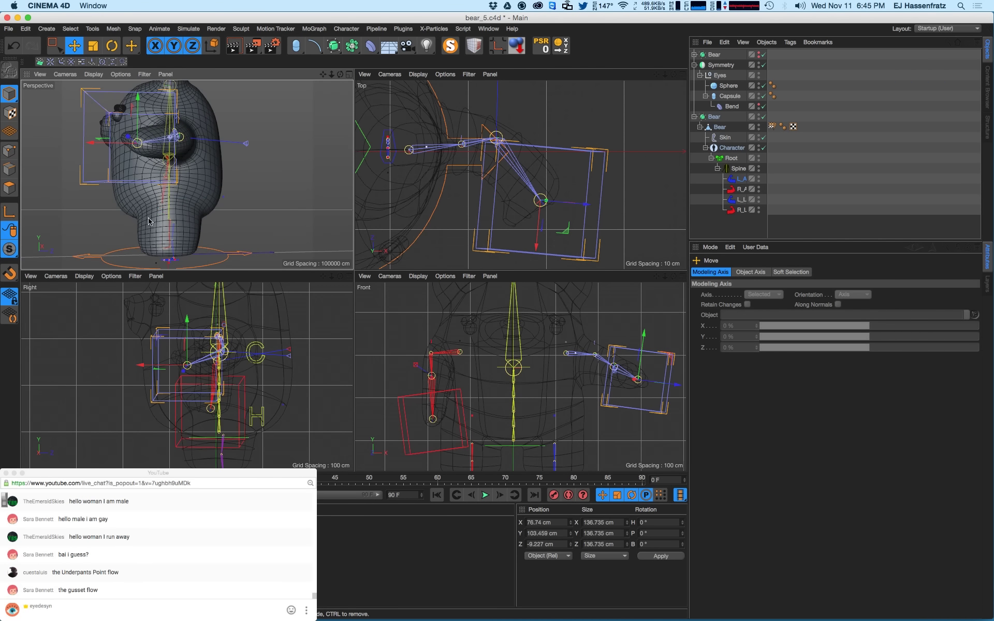
{"action": "left_click", "coordinate": [488, 29]}
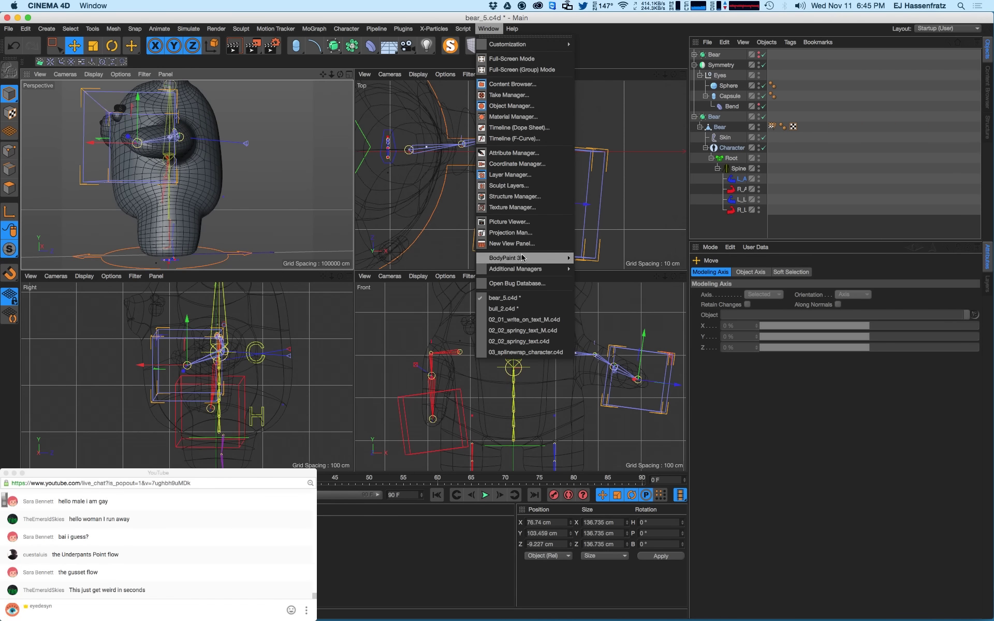
{"action": "left_click", "coordinate": [528, 309]}
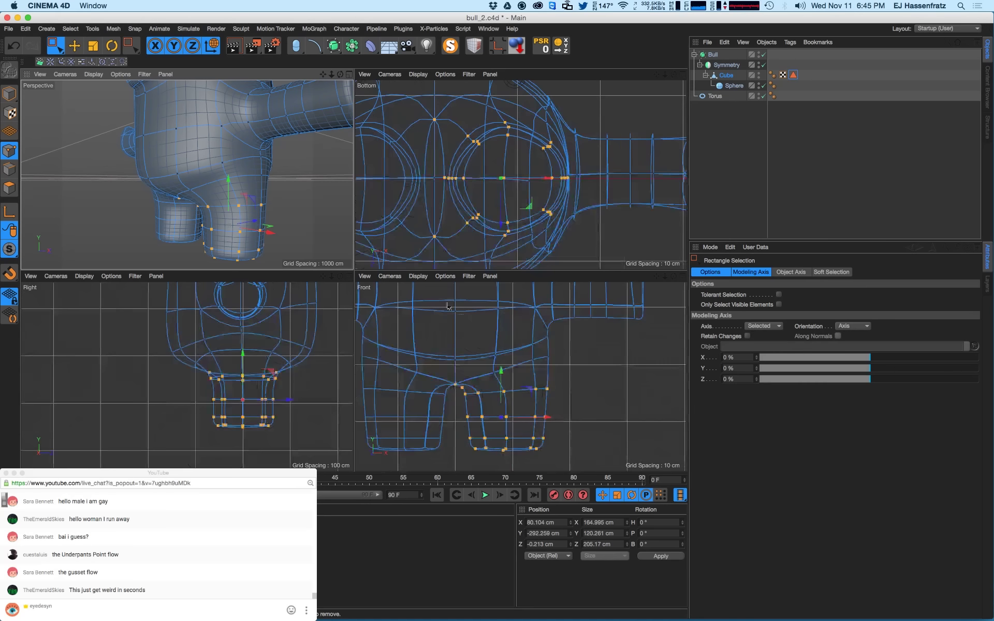
- Scale the selected lower-leg points wider and move them slightly down
{"action": "key", "text": "t"}
{"action": "left_click_drag", "start_coordinate": [269, 409], "coordinate": [324, 371]}
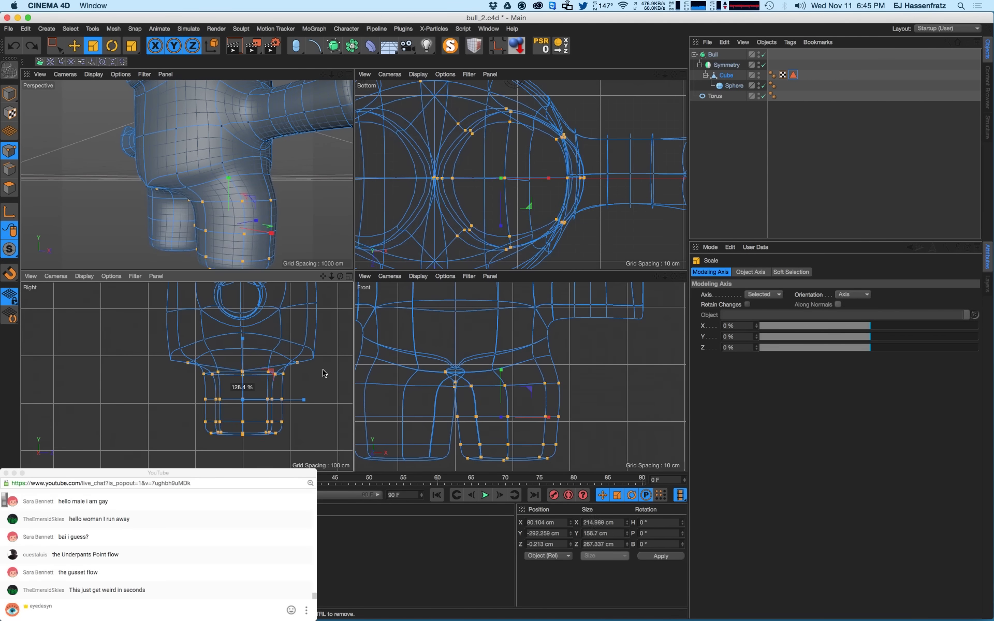
{"action": "key", "text": "e"}
{"action": "key", "text": "t"}
{"action": "left_click_drag", "start_coordinate": [526, 412], "coordinate": [514, 415]}
{"action": "key", "text": "e"}
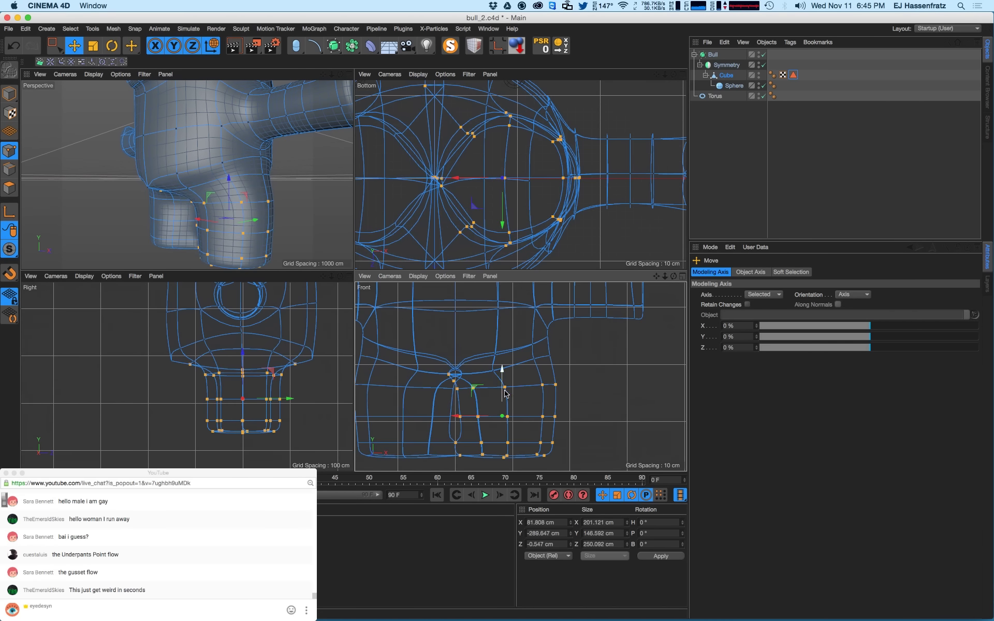
{"action": "left_click_drag", "start_coordinate": [502, 369], "coordinate": [477, 414]}
{"action": "key", "text": "t"}
{"action": "key", "text": "e"}
{"action": "left_click_drag", "start_coordinate": [247, 219], "coordinate": [309, 218], "text": "alt"}
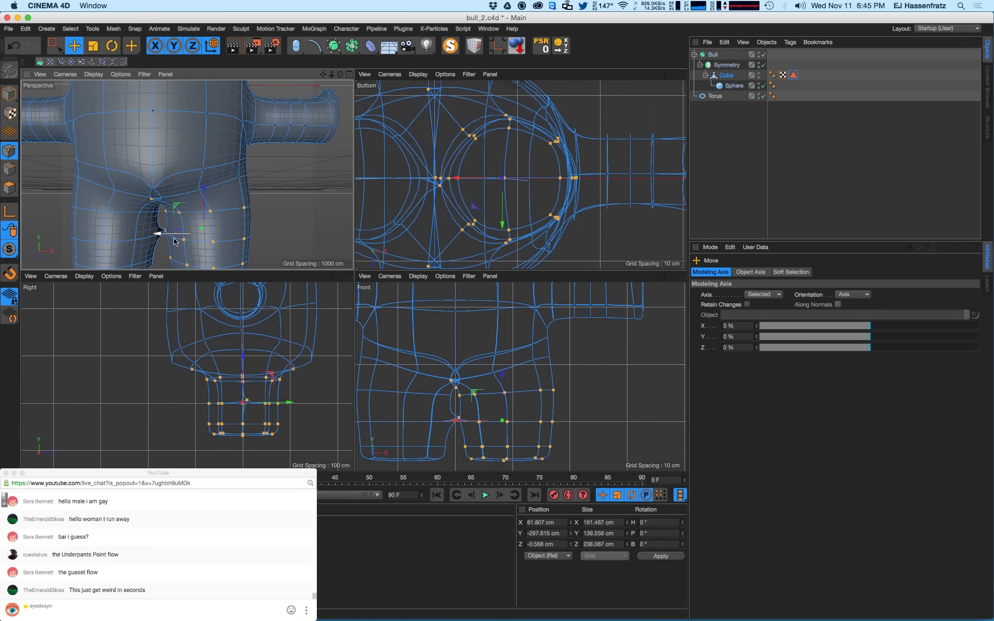
{"action": "left_click", "coordinate": [731, 66]}
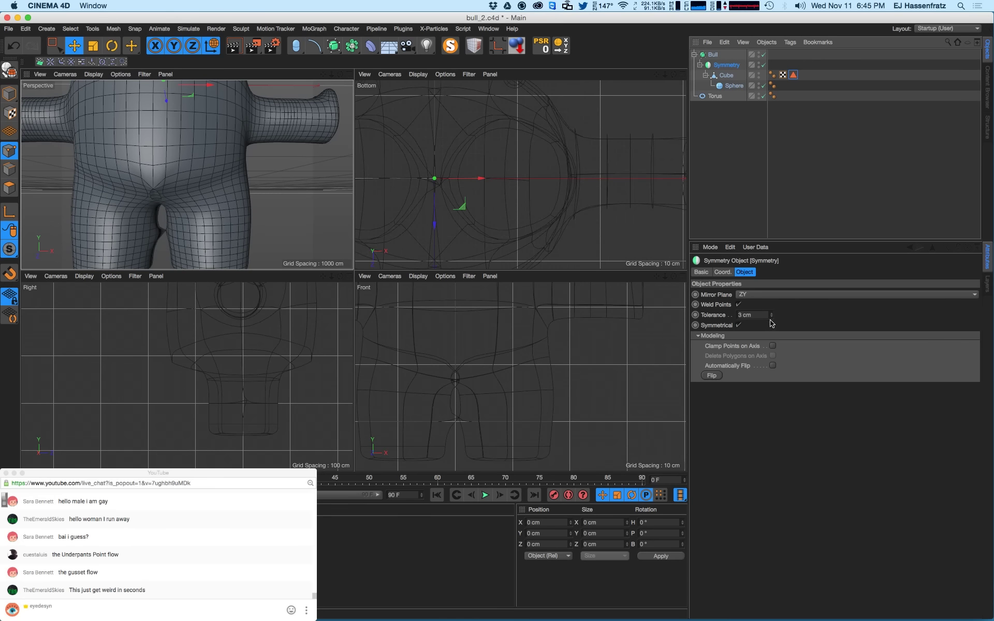
- Test Symmetry weld tolerances and settle on 2 cm to close the crotch seam
{"action": "left_click", "coordinate": [771, 316]}
{"action": "left_click", "coordinate": [771, 316]}
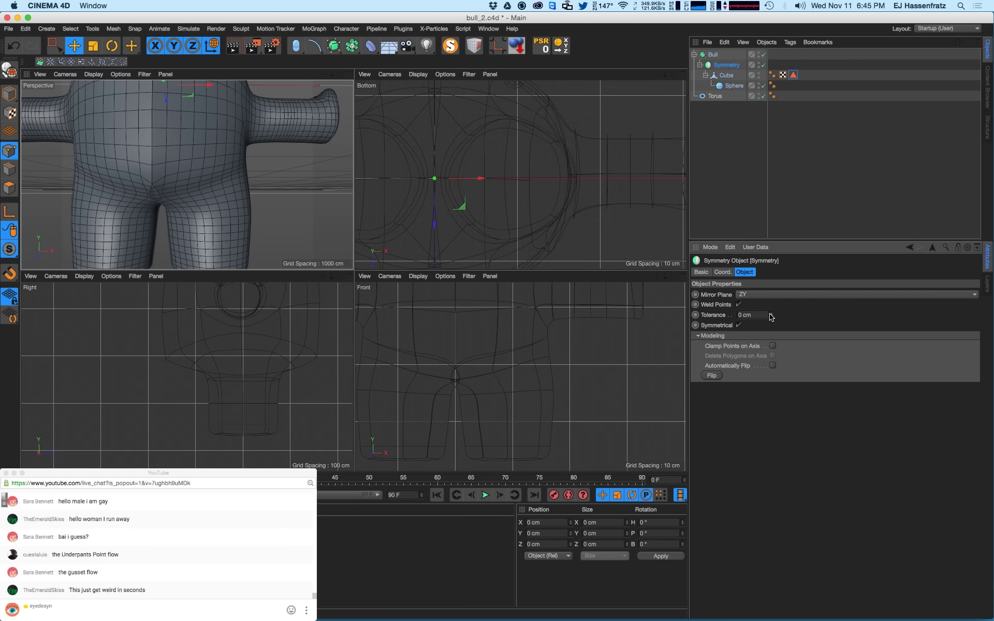
{"action": "left_click", "coordinate": [771, 314]}
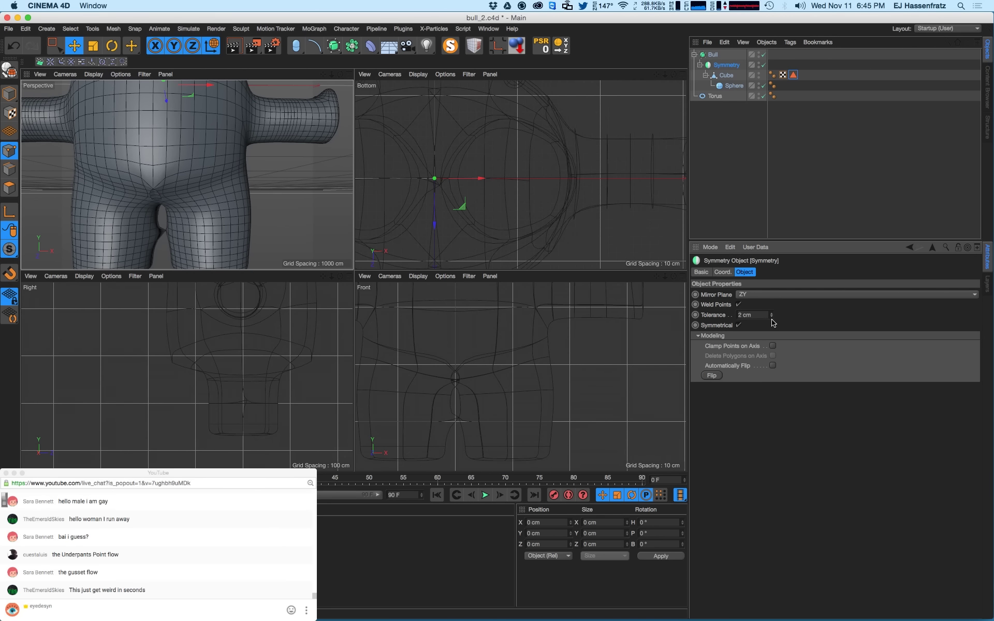
{"action": "left_click_drag", "start_coordinate": [772, 321], "coordinate": [773, 311]}
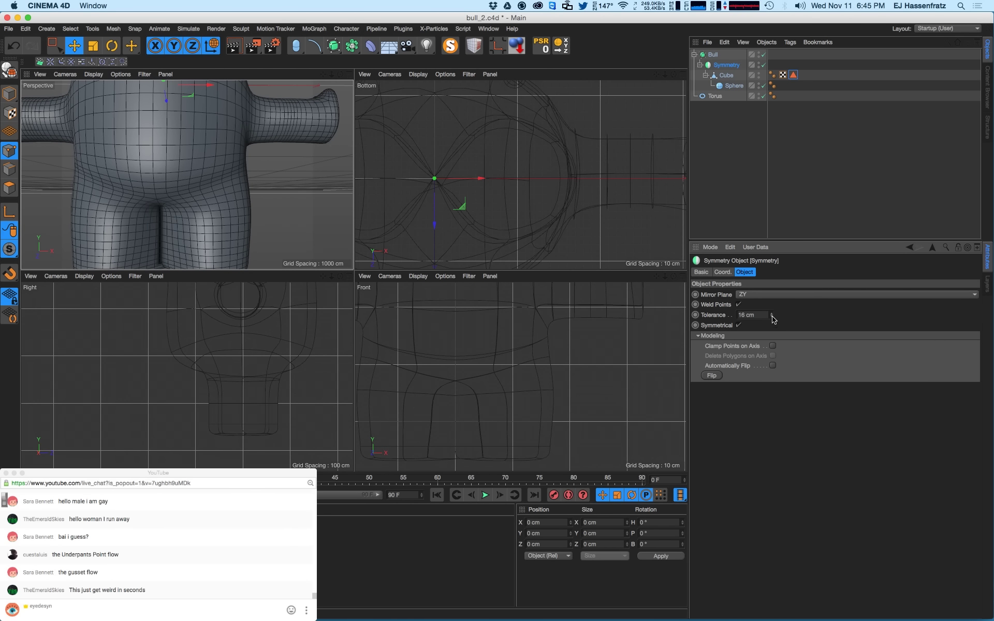
{"action": "left_click_drag", "start_coordinate": [774, 319], "coordinate": [774, 334]}
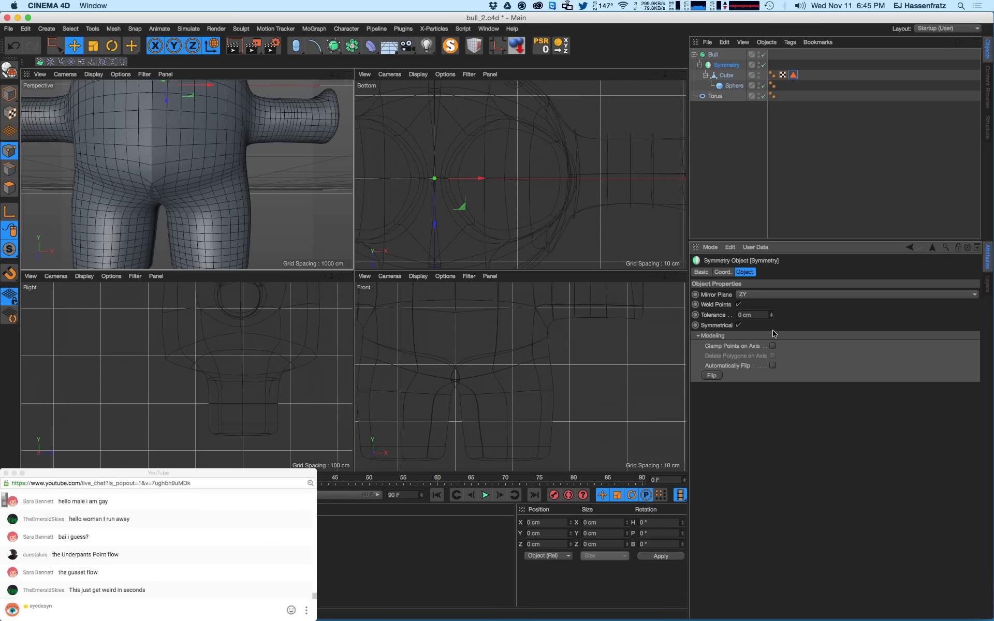
{"action": "left_click_drag", "start_coordinate": [771, 317], "coordinate": [765, 340]}
{"action": "mouse_move", "coordinate": [162, 204]}
{"action": "left_mouse_down", "text": "alt"}
{"action": "mouse_move", "coordinate": [143, 191]}
{"action": "mouse_move", "coordinate": [145, 160]}
{"action": "mouse_move", "coordinate": [156, 194]}
{"action": "mouse_move", "coordinate": [148, 199]}
{"action": "left_mouse_up", "text": "alt"}
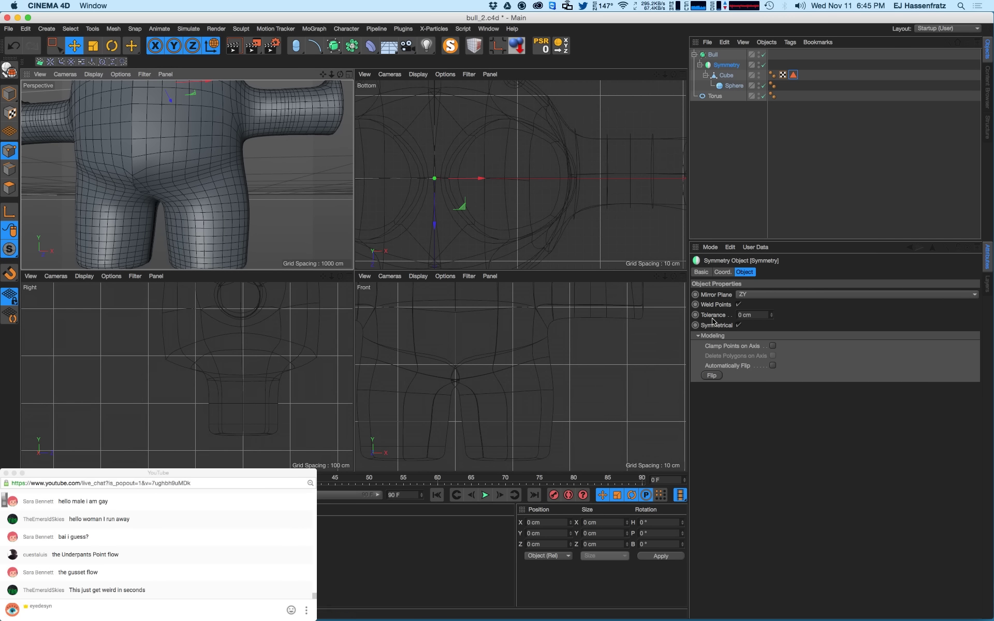
{"action": "left_click_drag", "start_coordinate": [775, 319], "coordinate": [774, 321]}
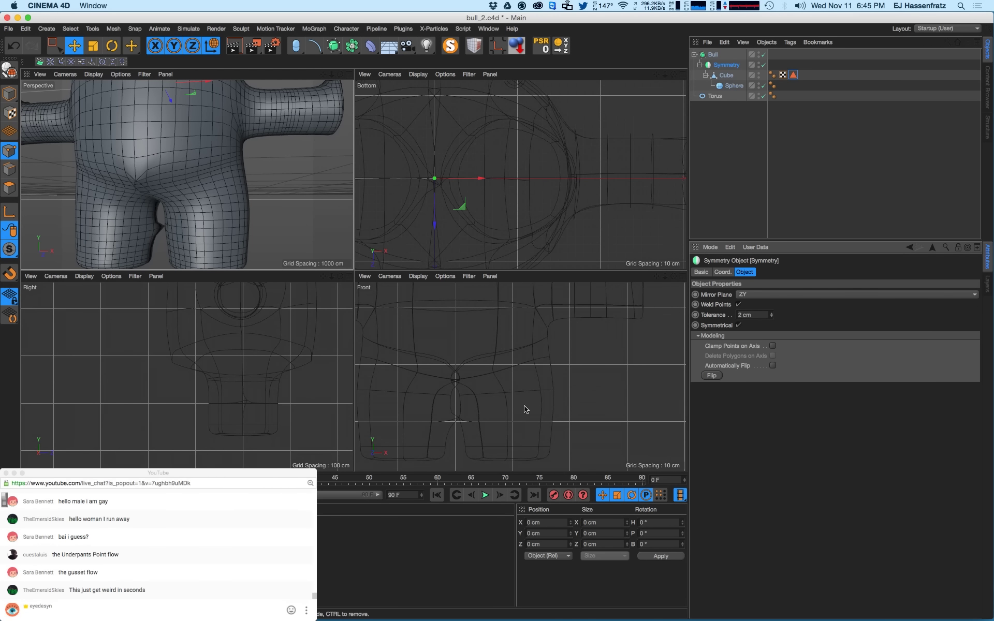
{"action": "middle_click_drag", "start_coordinate": [499, 402], "coordinate": [511, 396], "text": "alt"}
{"action": "left_click_drag", "start_coordinate": [144, 232], "coordinate": [162, 230], "text": "alt"}
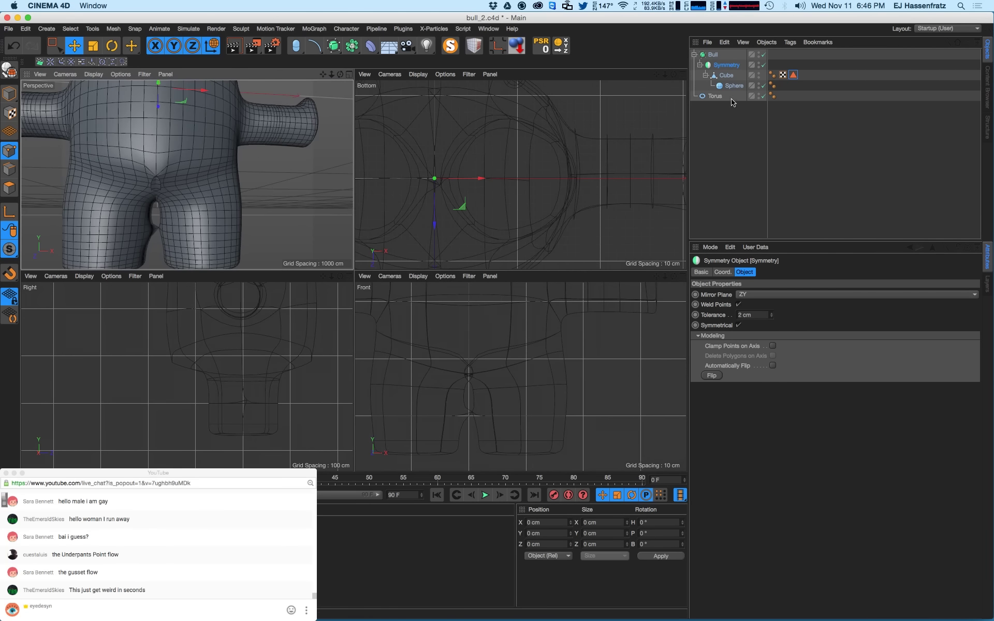
{"action": "left_click", "coordinate": [725, 76]}
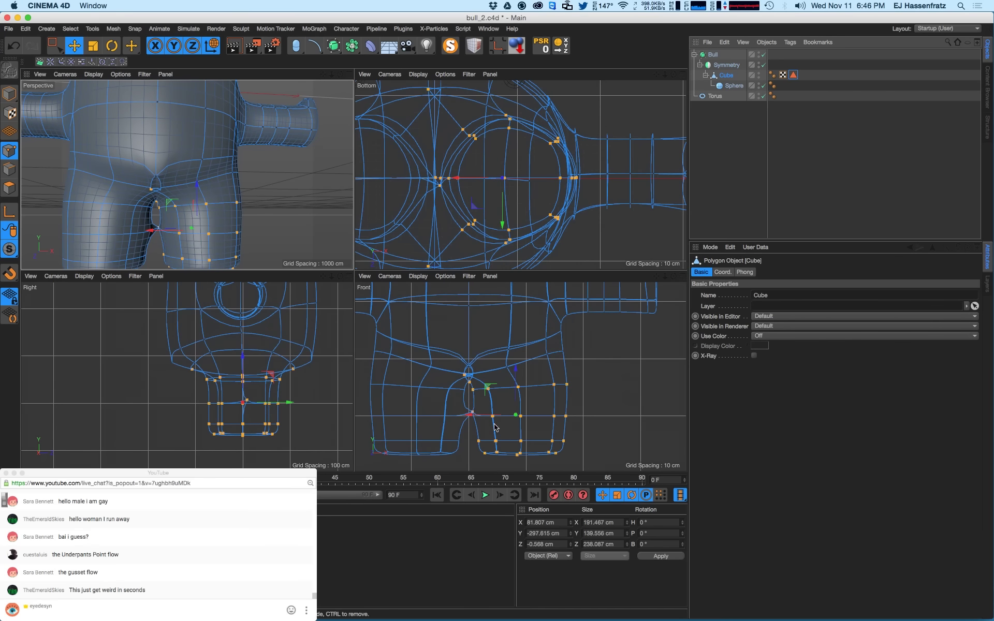
- Try moving and shrinking the leg points, then undo both changes
{"action": "mouse_move", "coordinate": [494, 426]}
{"action": "left_mouse_down"}
{"action": "mouse_move", "coordinate": [481, 412]}
{"action": "mouse_move", "coordinate": [476, 421]}
{"action": "mouse_move", "coordinate": [501, 419]}
{"action": "left_mouse_up"}
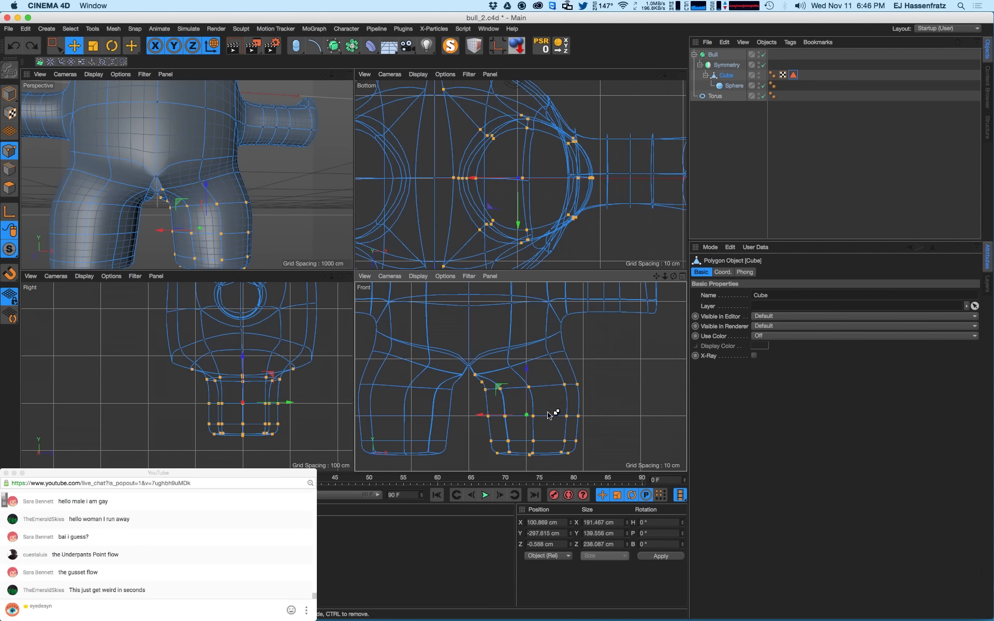
{"action": "key", "text": "t"}
{"action": "left_click_drag", "start_coordinate": [600, 399], "coordinate": [542, 373]}
{"action": "key", "text": "e"}
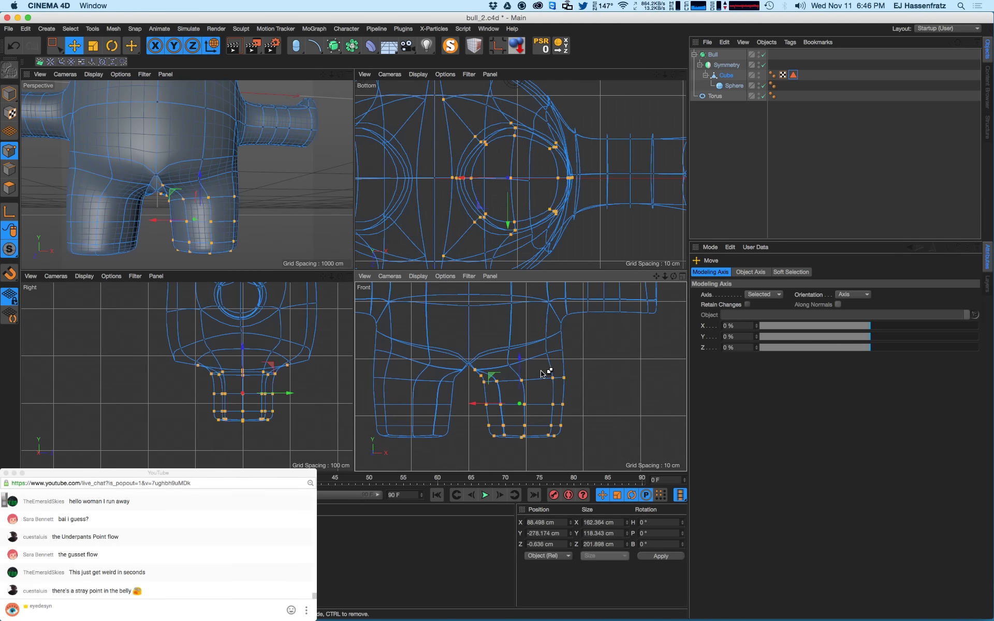
{"action": "key", "text": "super+z"}
{"action": "key", "text": "super+z"}
{"action": "key", "text": "super+z"}
{"action": "key", "text": "super+z"}
{"action": "key", "text": "super+z"}
{"action": "key", "text": "super+z"}
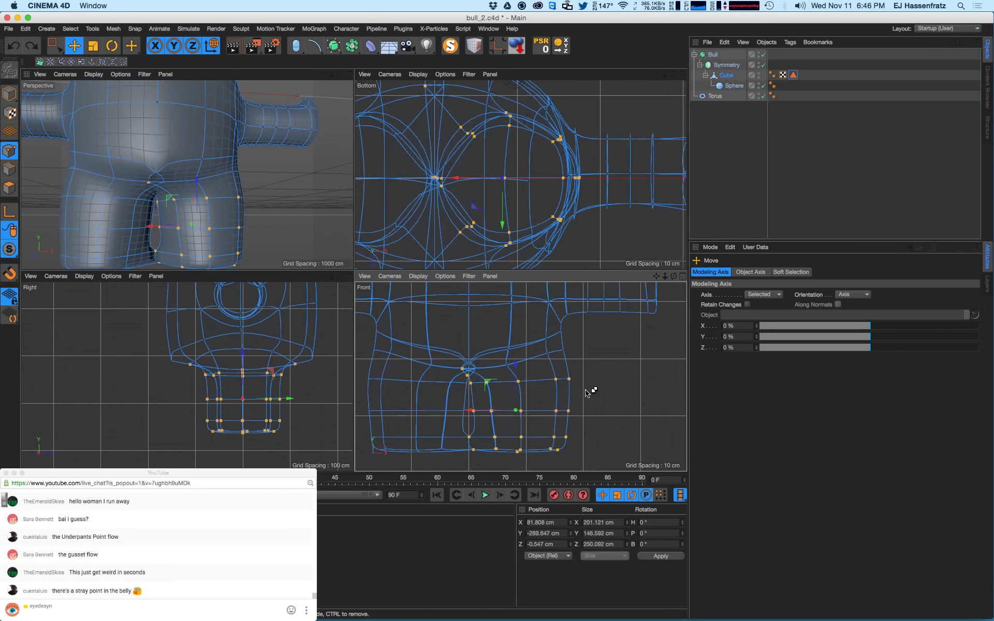
{"action": "key", "text": "super+z"}
- Select one column of leg points in the Right view and push it along the depth axis
{"action": "left_click_drag", "start_coordinate": [262, 182], "coordinate": [172, 186], "text": "alt"}
{"action": "key", "text": "0"}
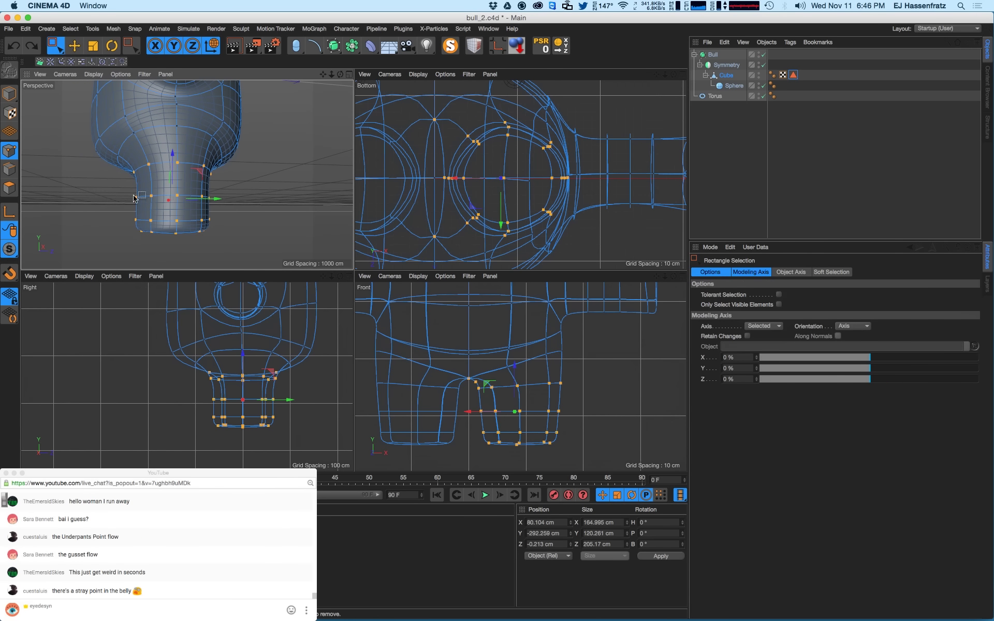
{"action": "left_click_drag", "start_coordinate": [195, 364], "coordinate": [234, 441]}
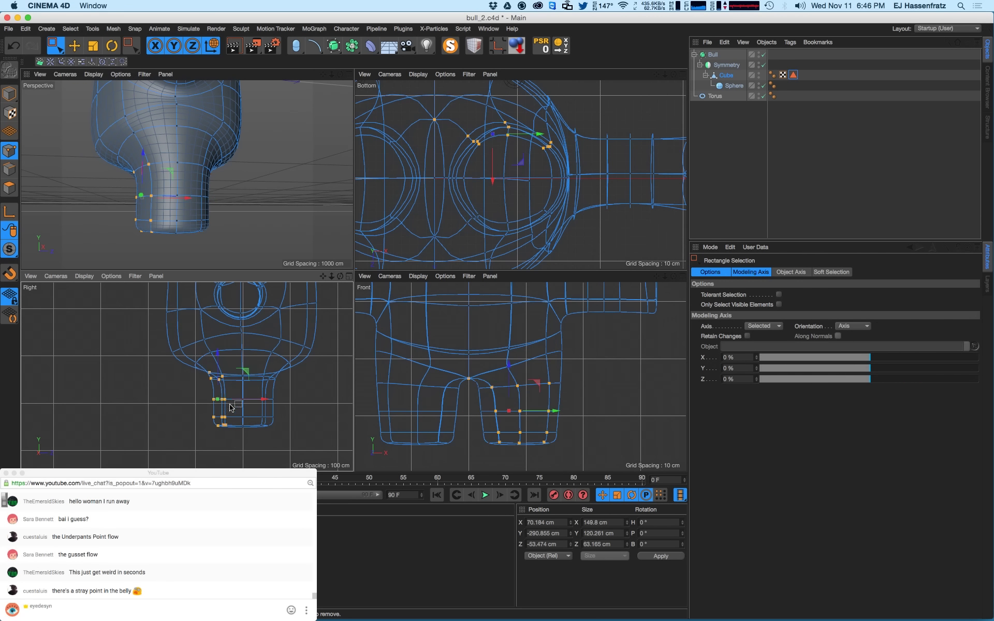
{"action": "left_click_drag", "start_coordinate": [253, 404], "coordinate": [309, 402]}
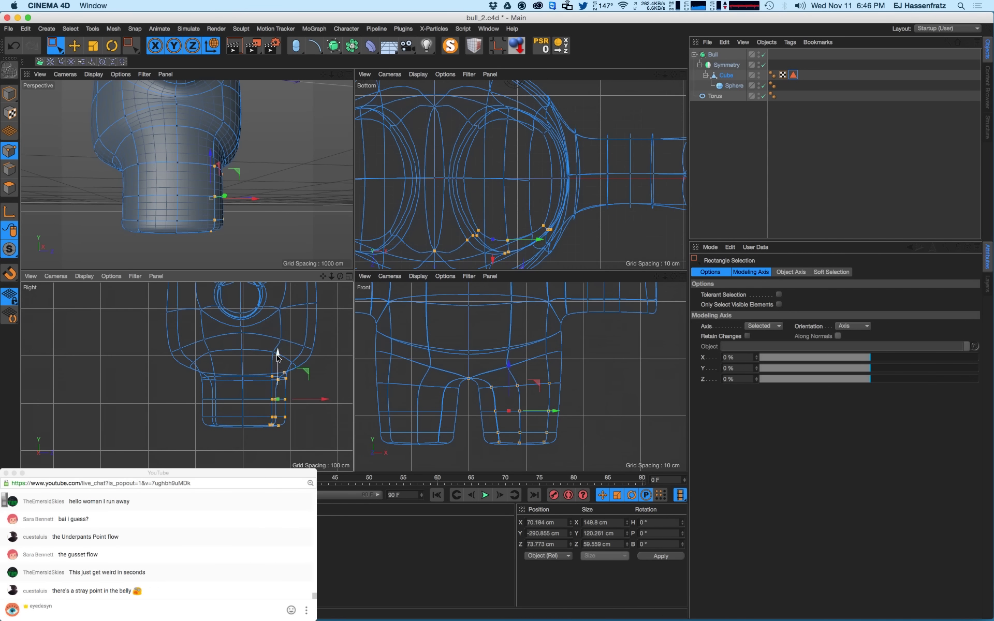
{"action": "left_click_drag", "start_coordinate": [147, 175], "coordinate": [197, 200], "text": "alt"}
{"action": "scroll", "coordinate": [180, 196], "scroll_direction": "up", "scroll_amount": 5}
- Select the crotch point and edit its X position value
{"action": "left_click", "coordinate": [189, 204]}
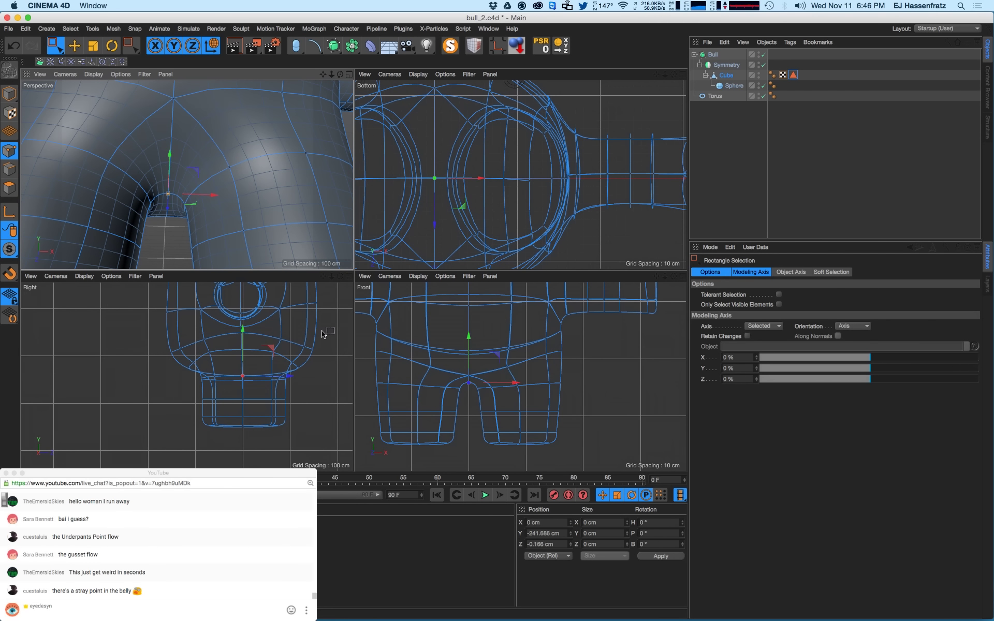
{"action": "left_click", "coordinate": [554, 523]}
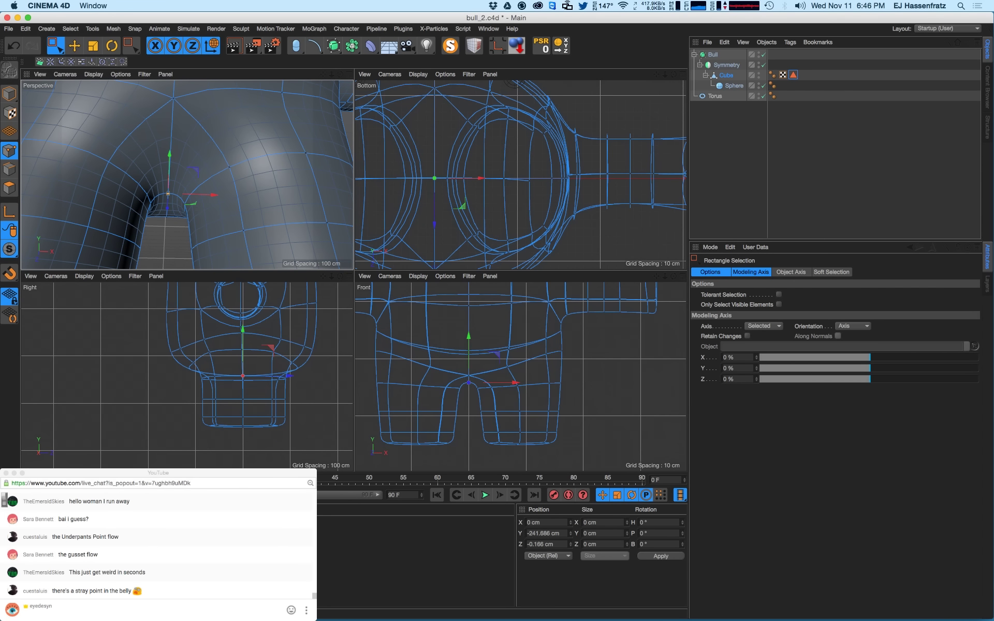
{"action": "left_click_drag", "start_coordinate": [181, 213], "coordinate": [126, 255], "text": "alt"}
{"action": "right_click_drag", "start_coordinate": [126, 256], "coordinate": [85, 227], "text": "alt"}
{"action": "left_click_drag", "start_coordinate": [183, 216], "coordinate": [147, 167], "text": "alt"}
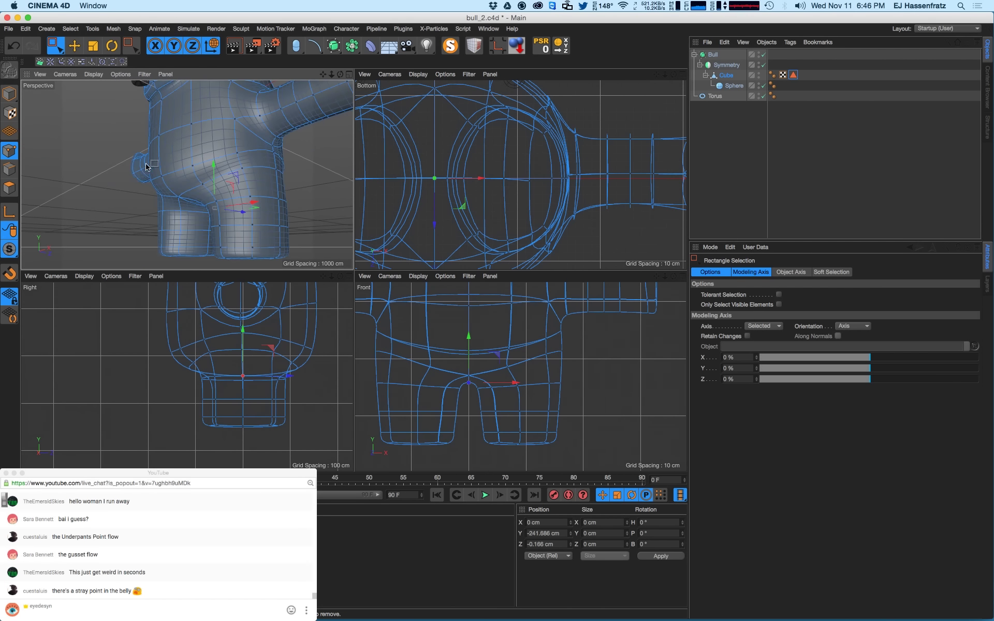
- Pull the stray belly point near the crotch back into line, then select a leg point column
{"action": "left_click", "coordinate": [162, 182]}
{"action": "left_click", "coordinate": [158, 174]}
{"action": "middle_click_drag", "start_coordinate": [227, 160], "coordinate": [227, 217], "text": "alt"}
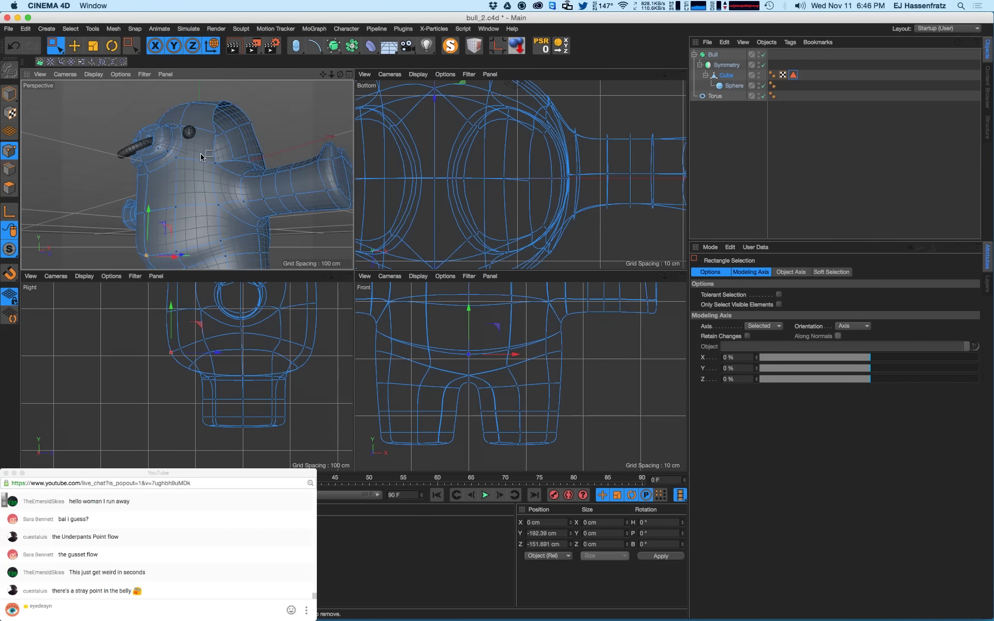
{"action": "left_click_drag", "start_coordinate": [227, 218], "coordinate": [199, 228], "text": "alt"}
{"action": "middle_click_drag", "start_coordinate": [199, 227], "coordinate": [188, 201], "text": "alt"}
{"action": "right_click_drag", "start_coordinate": [188, 201], "coordinate": [202, 237], "text": "alt"}
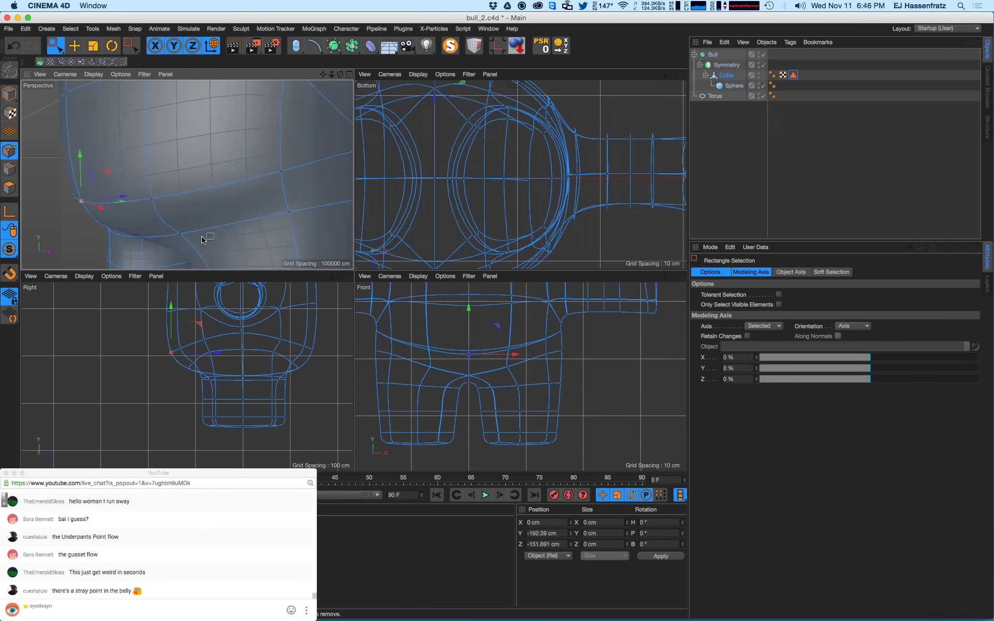
{"action": "middle_click_drag", "start_coordinate": [202, 237], "coordinate": [186, 173], "text": "alt"}
{"action": "left_click_drag", "start_coordinate": [187, 174], "coordinate": [207, 197], "text": "alt"}
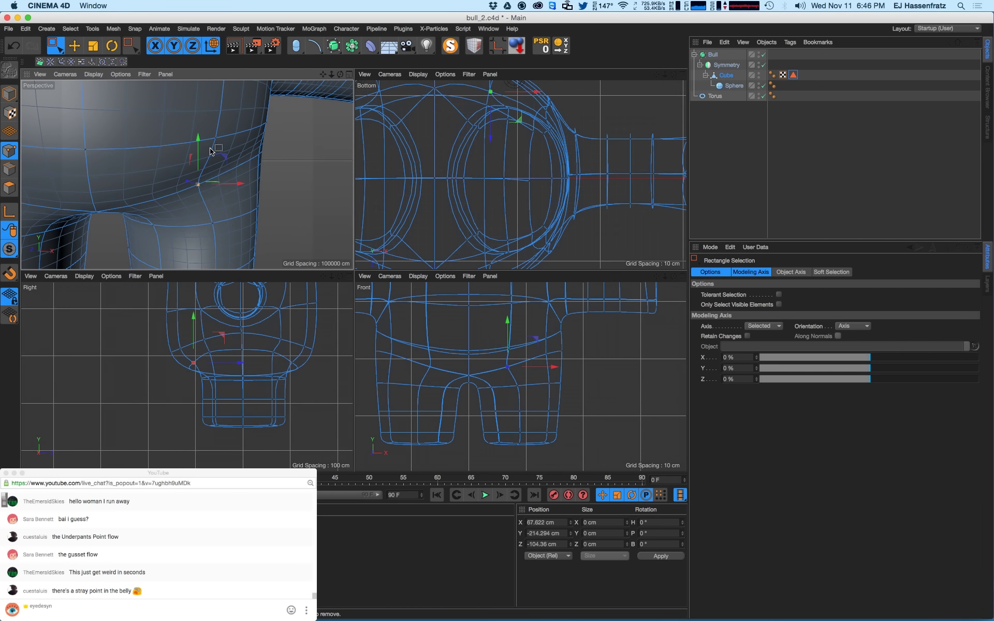
{"action": "left_click_drag", "start_coordinate": [198, 147], "coordinate": [199, 148]}
{"action": "mouse_move", "coordinate": [238, 190]}
{"action": "left_mouse_down"}
{"action": "mouse_move", "coordinate": [250, 189]}
{"action": "mouse_move", "coordinate": [213, 191]}
{"action": "mouse_move", "coordinate": [219, 179]}
{"action": "mouse_move", "coordinate": [209, 182]}
{"action": "mouse_move", "coordinate": [203, 151]}
{"action": "mouse_move", "coordinate": [223, 186]}
{"action": "left_mouse_up"}
{"action": "left_click_drag", "start_coordinate": [199, 137], "coordinate": [261, 252]}
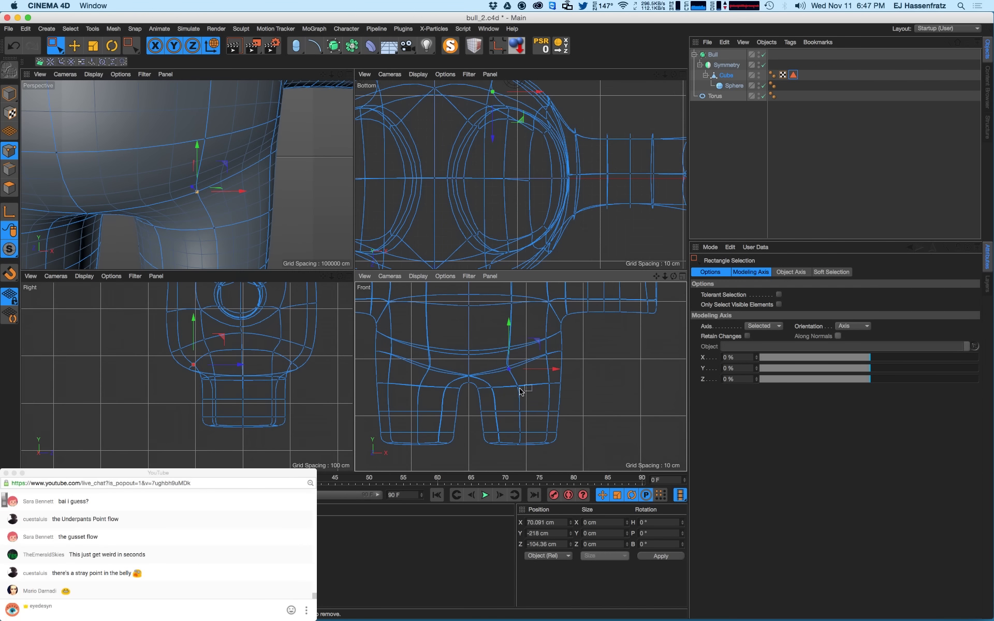
{"action": "left_click_drag", "start_coordinate": [527, 418], "coordinate": [493, 412]}
- Shift the selected leg column left and raise the leg's bottom ring slightly
{"action": "left_click_drag", "start_coordinate": [530, 376], "coordinate": [545, 439]}
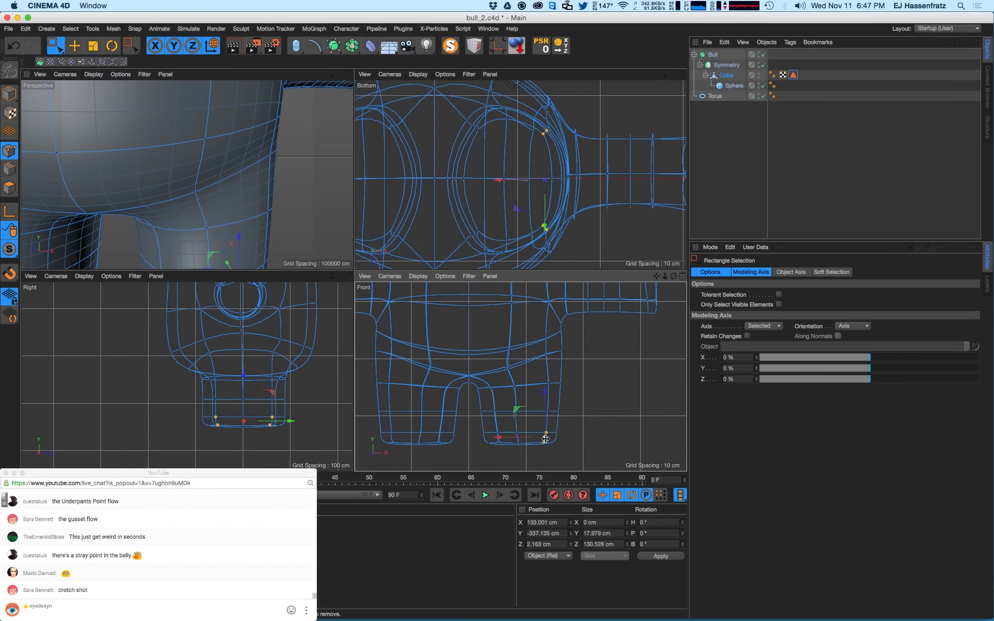
{"action": "scroll", "coordinate": [163, 424], "scroll_direction": "up", "scroll_amount": 3}
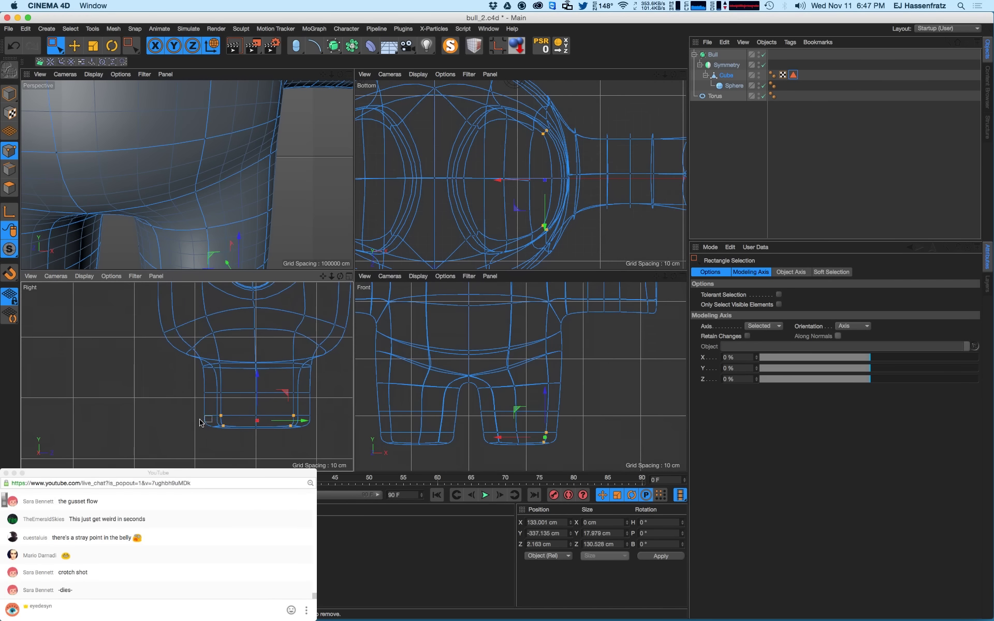
{"action": "left_click_drag", "start_coordinate": [183, 404], "coordinate": [327, 425]}
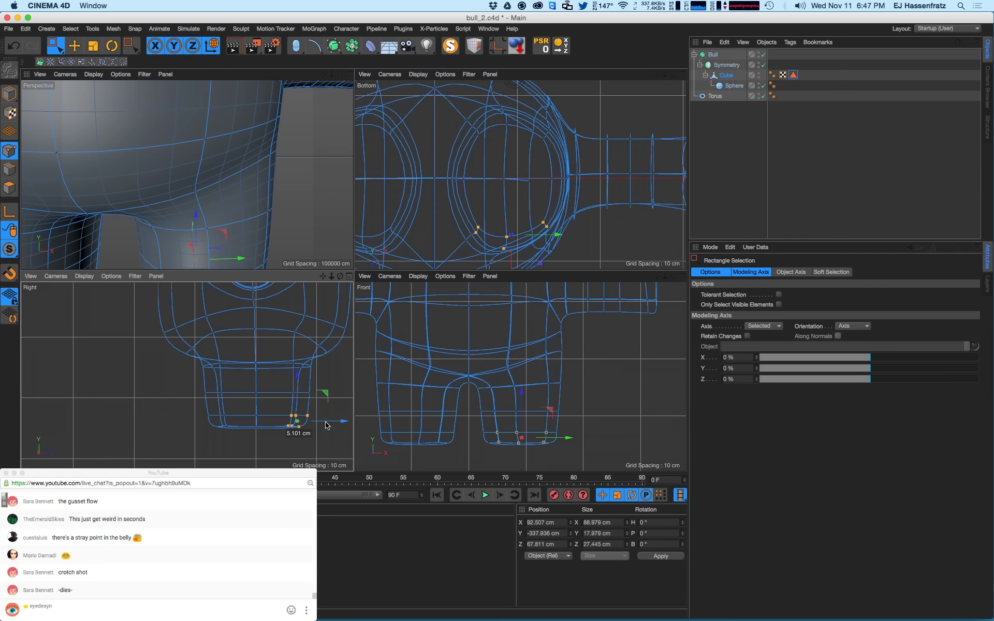
{"action": "left_click_drag", "start_coordinate": [208, 427], "coordinate": [339, 441]}
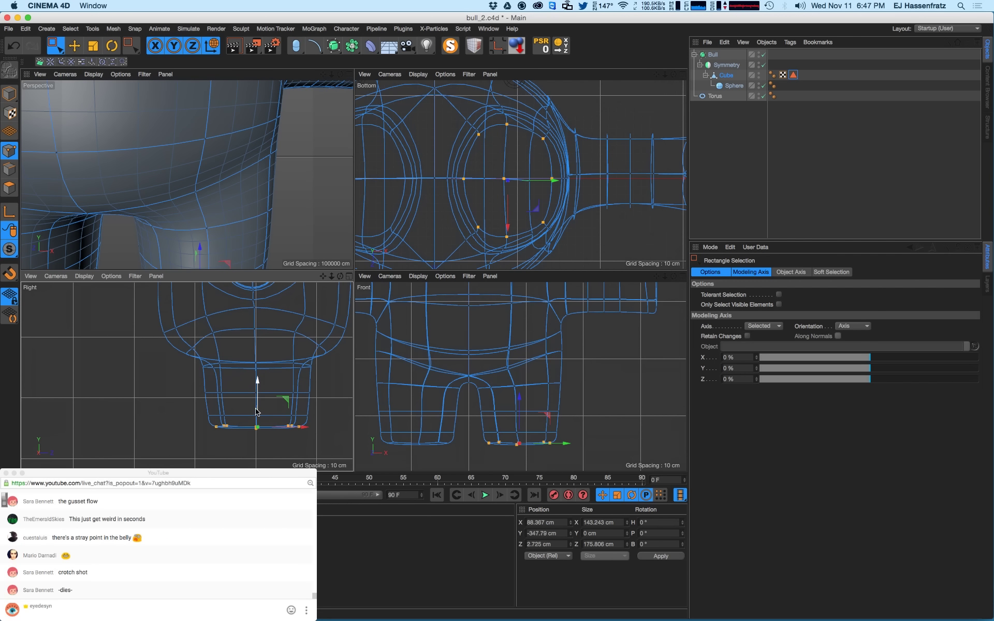
{"action": "left_click_drag", "start_coordinate": [256, 409], "coordinate": [256, 409]}
{"action": "scroll", "coordinate": [235, 192], "scroll_direction": "down", "scroll_amount": 8}
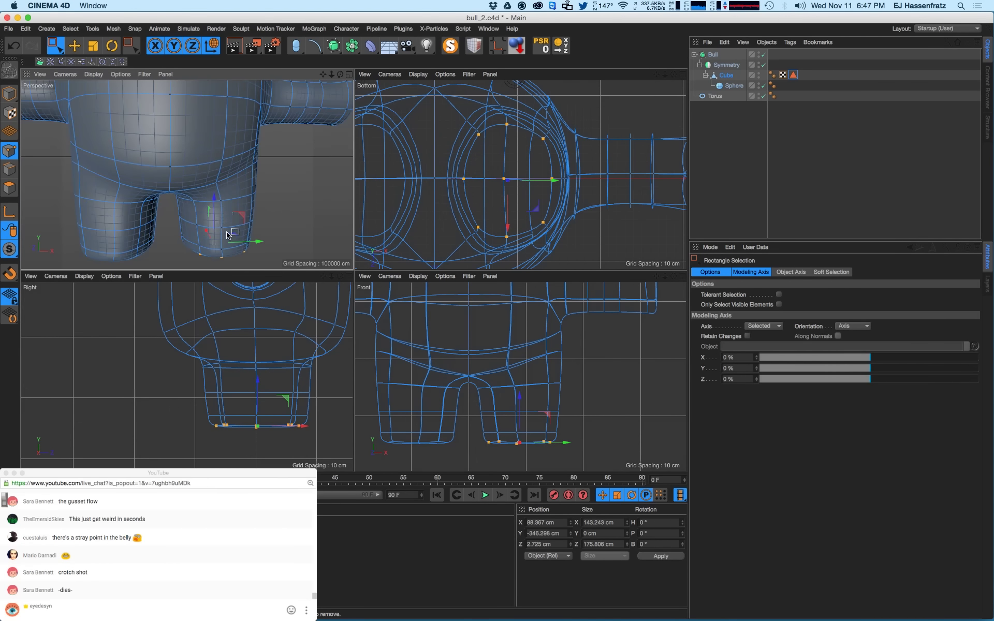
{"action": "left_click_drag", "start_coordinate": [228, 236], "coordinate": [210, 192], "text": "alt"}
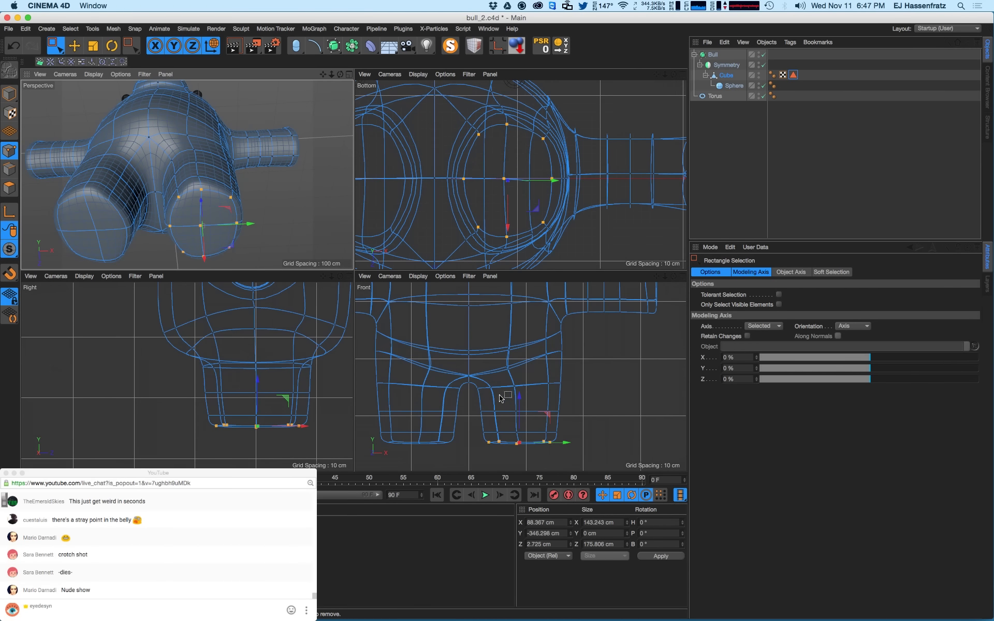
- Shift the outer columns of leg points sideways to reshape the leg's contour
{"action": "left_click_drag", "start_coordinate": [509, 379], "coordinate": [526, 452]}
{"action": "left_click_drag", "start_coordinate": [492, 421], "coordinate": [504, 418]}
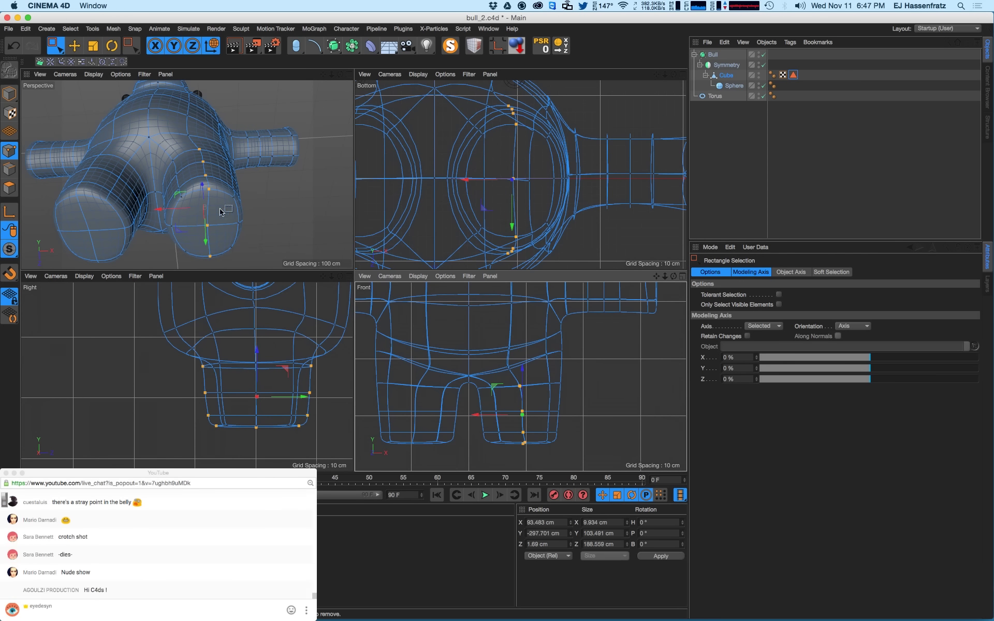
{"action": "left_click_drag", "start_coordinate": [237, 219], "coordinate": [262, 226], "text": "alt"}
{"action": "left_click_drag", "start_coordinate": [535, 379], "coordinate": [578, 445]}
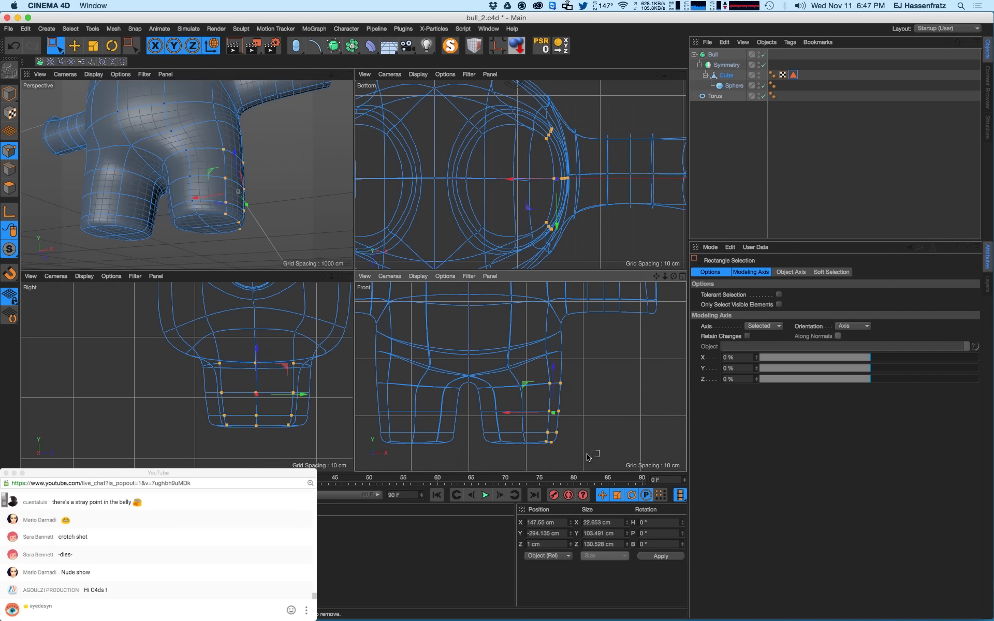
{"action": "left_click_drag", "start_coordinate": [533, 414], "coordinate": [524, 416]}
{"action": "left_click_drag", "start_coordinate": [185, 182], "coordinate": [190, 155], "text": "alt"}
{"action": "middle_click_drag", "start_coordinate": [575, 345], "coordinate": [536, 376], "text": "alt"}
{"action": "scroll", "coordinate": [520, 354], "scroll_direction": "down", "scroll_amount": 5}
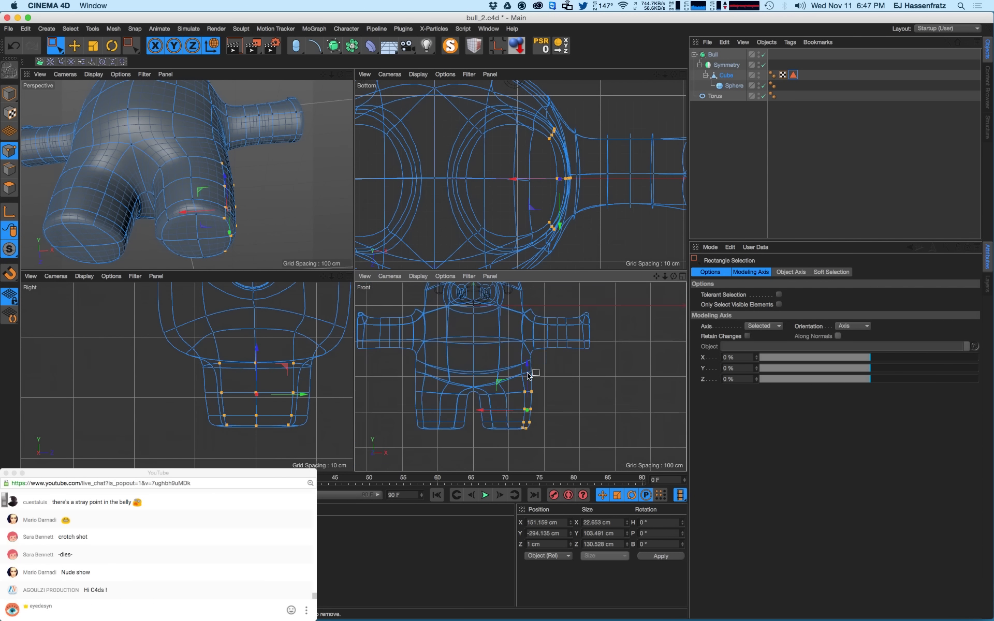
{"action": "left_click", "coordinate": [504, 354]}
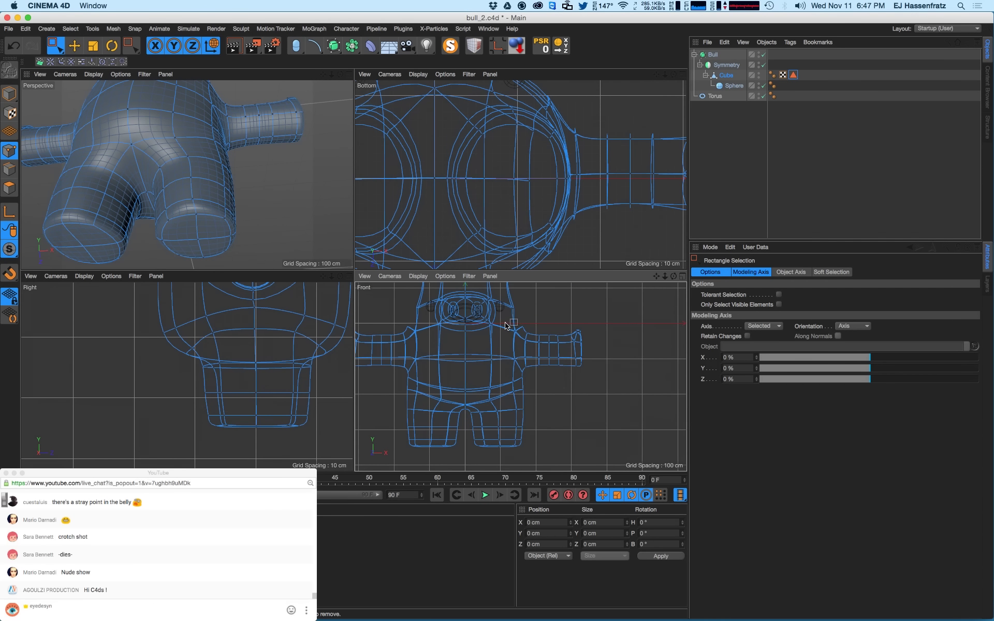
- Select four points near the armpit and leg and nudge them sideways and back
{"action": "left_click_drag", "start_coordinate": [504, 321], "coordinate": [615, 393]}
{"action": "scroll", "coordinate": [536, 385], "scroll_direction": "up", "scroll_amount": 4}
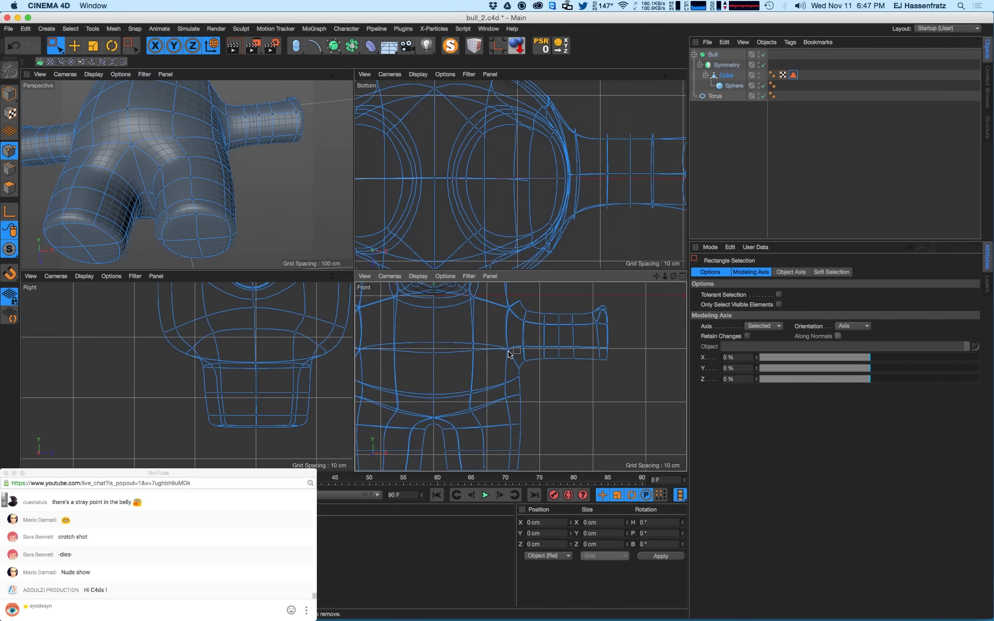
{"action": "left_click_drag", "start_coordinate": [509, 347], "coordinate": [492, 370]}
{"action": "scroll", "coordinate": [536, 405], "scroll_direction": "down", "scroll_amount": 4}
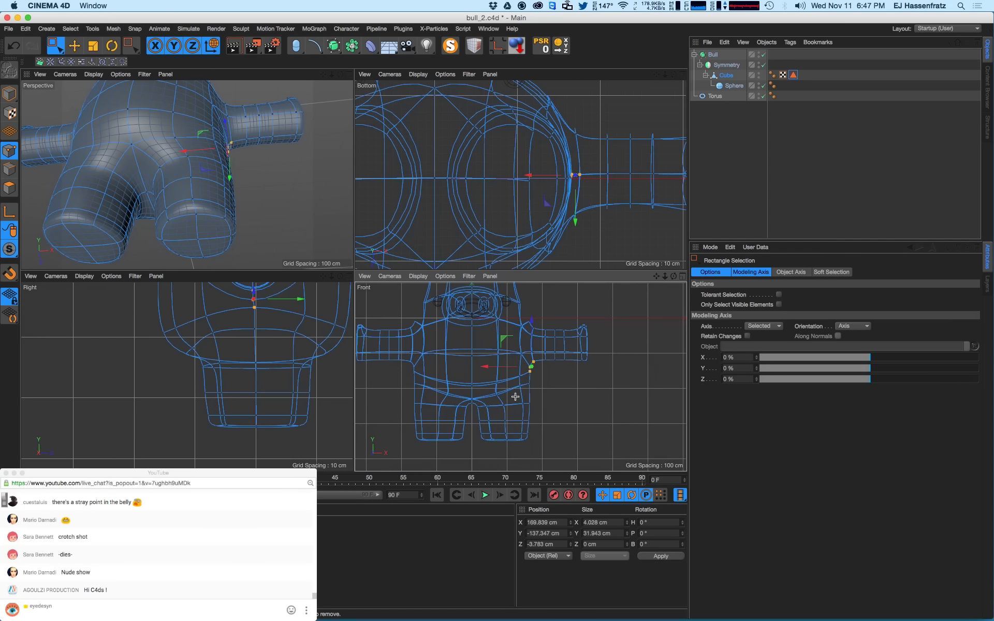
{"action": "left_click_drag", "start_coordinate": [533, 398], "coordinate": [497, 414]}
{"action": "mouse_move", "coordinate": [167, 173]}
{"action": "left_mouse_down", "text": "alt"}
{"action": "mouse_move", "coordinate": [192, 216]}
{"action": "mouse_move", "coordinate": [153, 185]}
{"action": "left_mouse_up", "text": "alt"}
- Try lowering the crotch point, undo it, then reselect the crotch point in the Front view
{"action": "right_click_drag", "start_coordinate": [162, 181], "coordinate": [200, 126], "text": "alt"}
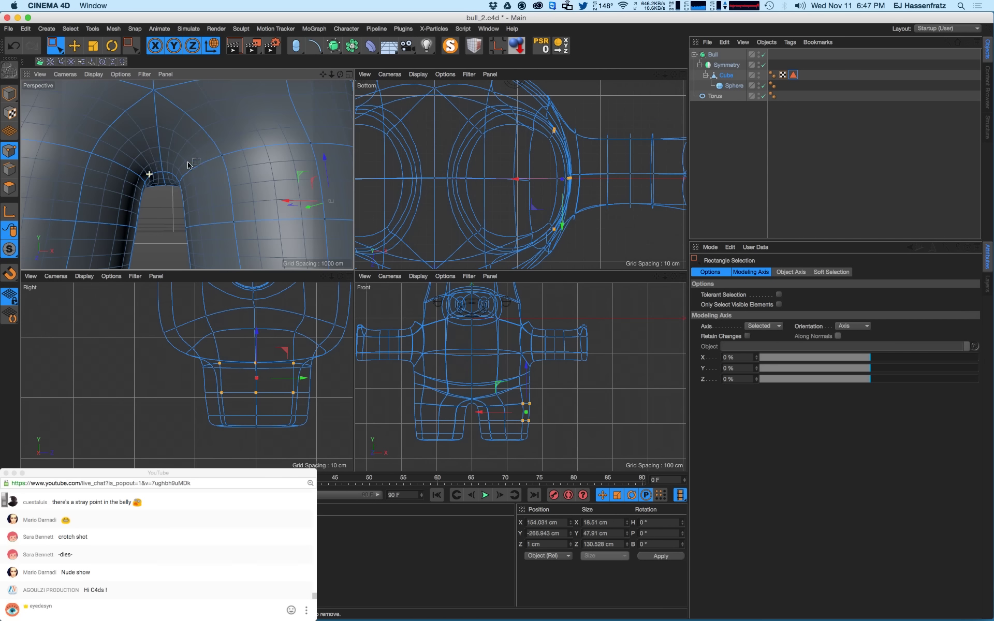
{"action": "left_click", "coordinate": [173, 180]}
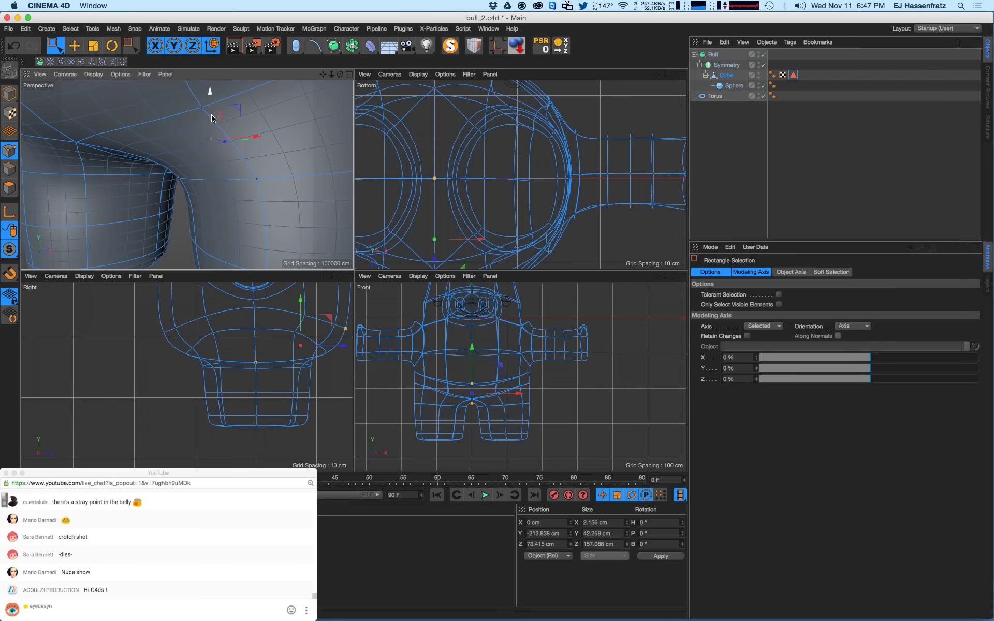
{"action": "left_click_drag", "start_coordinate": [211, 118], "coordinate": [207, 136]}
{"action": "middle_click_drag", "start_coordinate": [269, 352], "coordinate": [234, 358], "text": "alt"}
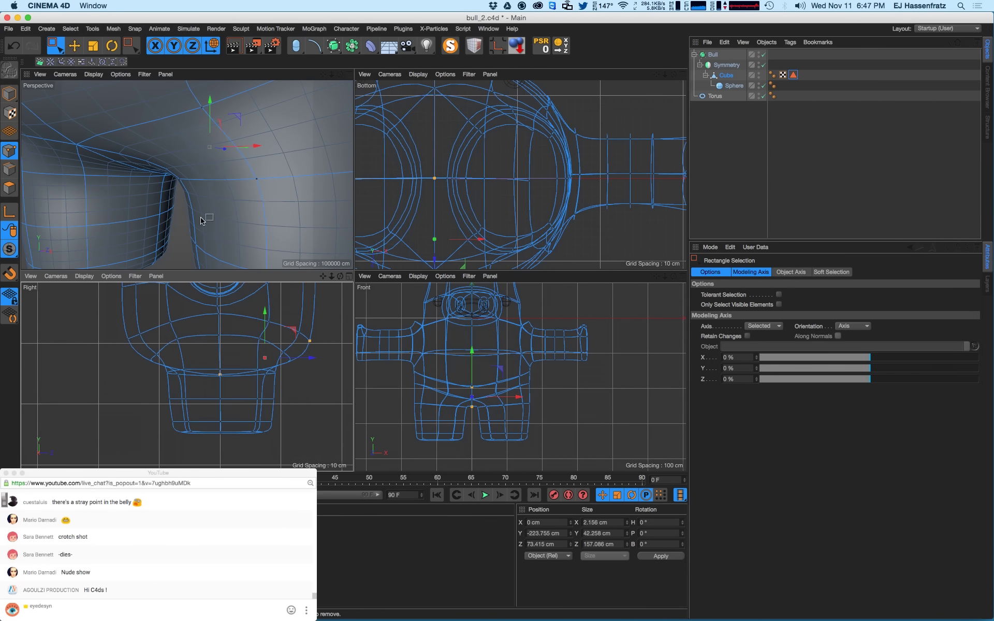
{"action": "key", "text": "super+z"}
{"action": "key", "text": "super+z"}
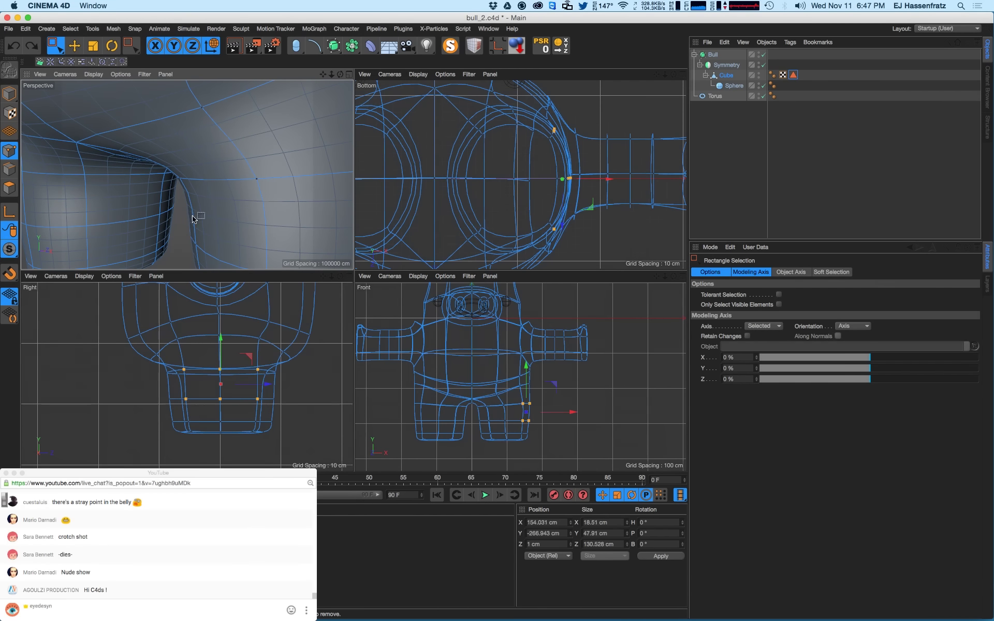
{"action": "left_click_drag", "start_coordinate": [193, 214], "coordinate": [255, 190], "text": "alt"}
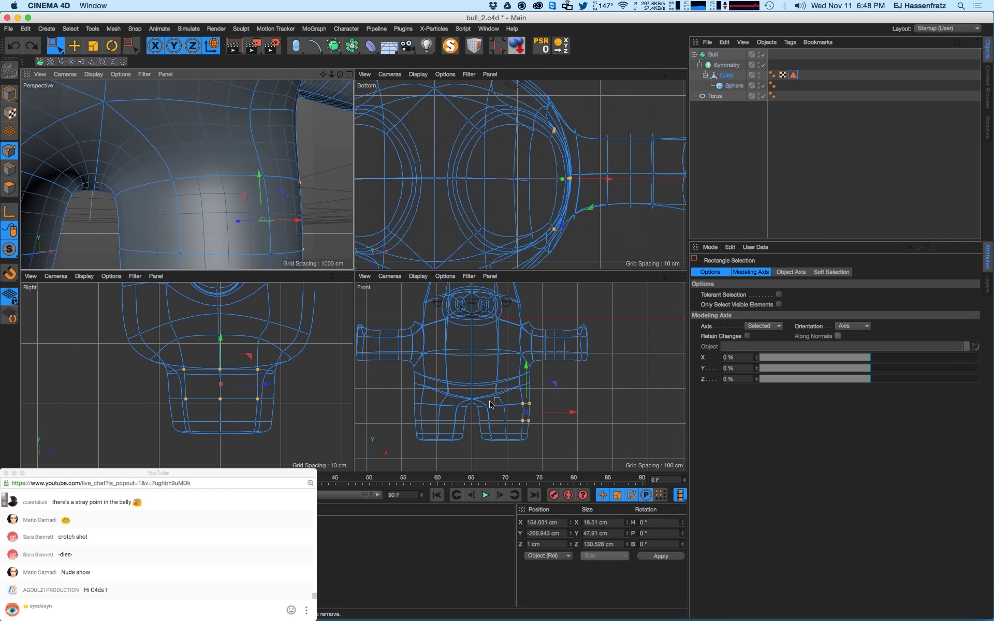
{"action": "right_click_drag", "start_coordinate": [472, 403], "coordinate": [590, 375], "text": "alt"}
{"action": "left_click_drag", "start_coordinate": [439, 390], "coordinate": [507, 423]}
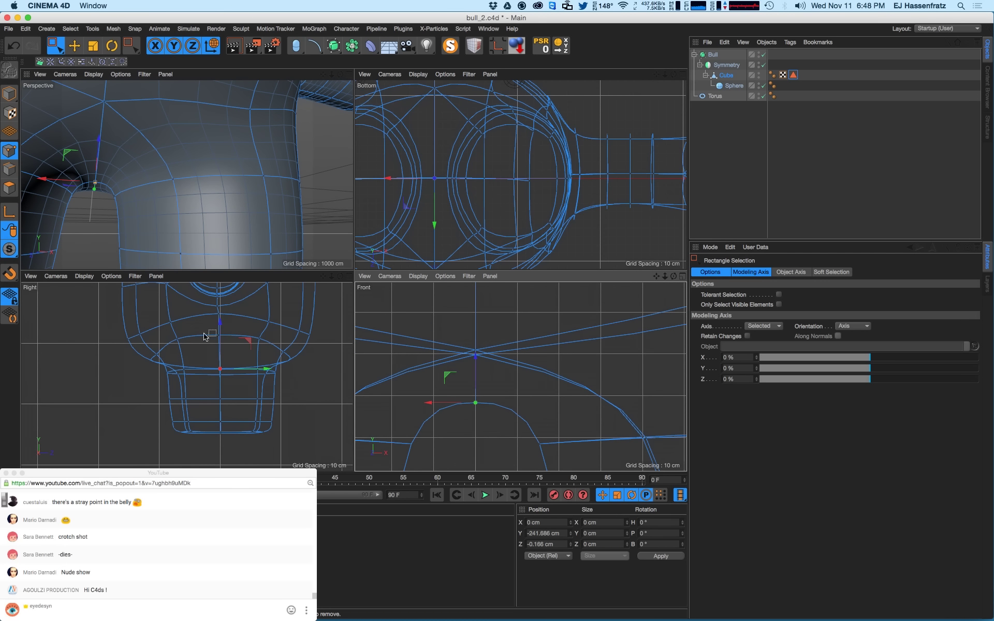
- Lower the crotch point and scale the surrounding hip points vertically
{"action": "scroll", "coordinate": [215, 355], "scroll_direction": "up", "scroll_amount": 5}
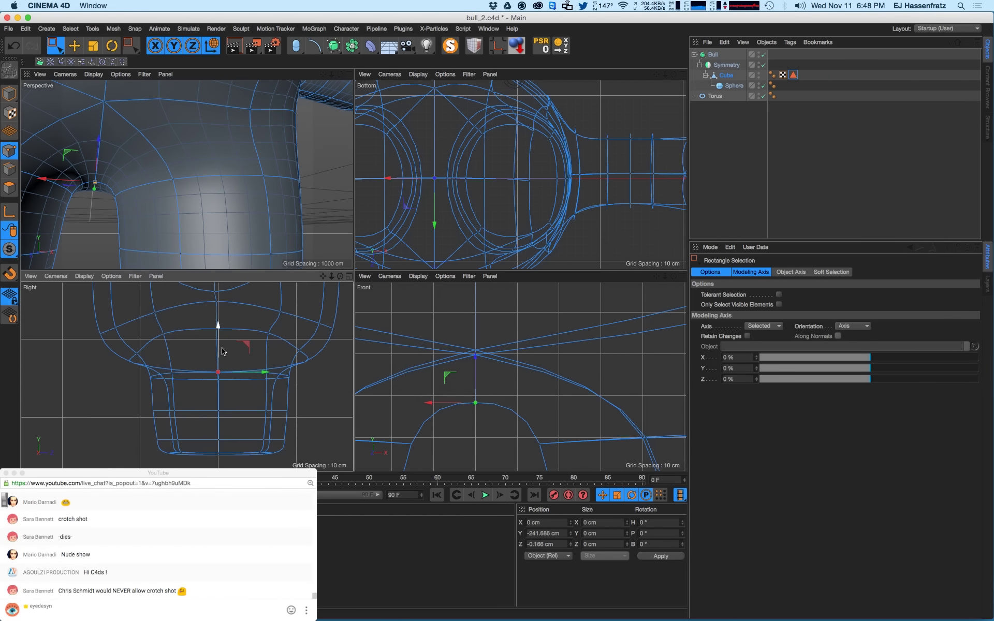
{"action": "scroll", "coordinate": [238, 357], "scroll_direction": "down", "scroll_amount": 5}
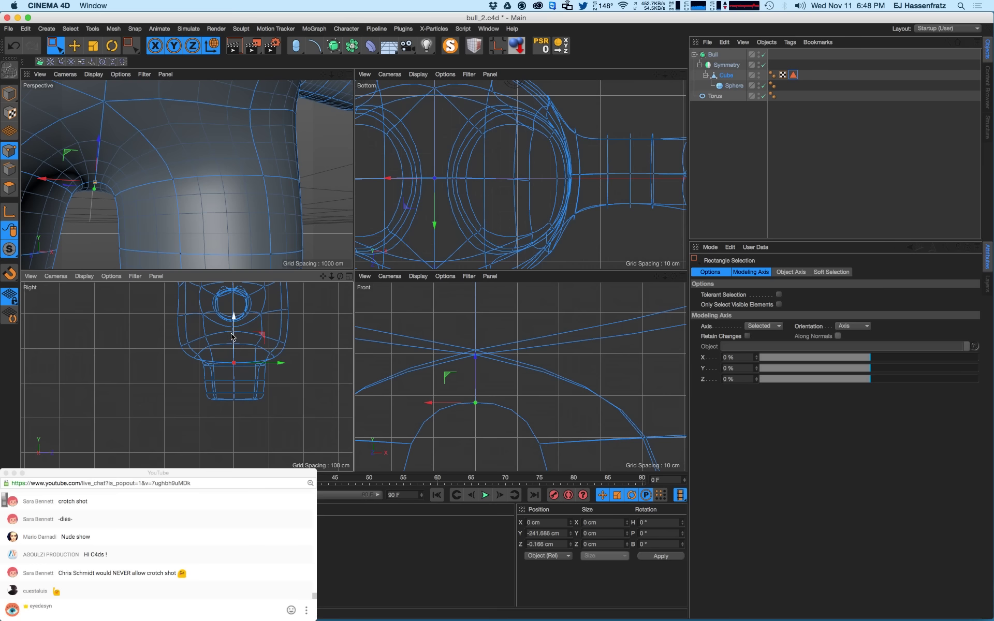
{"action": "left_click_drag", "start_coordinate": [231, 336], "coordinate": [181, 355]}
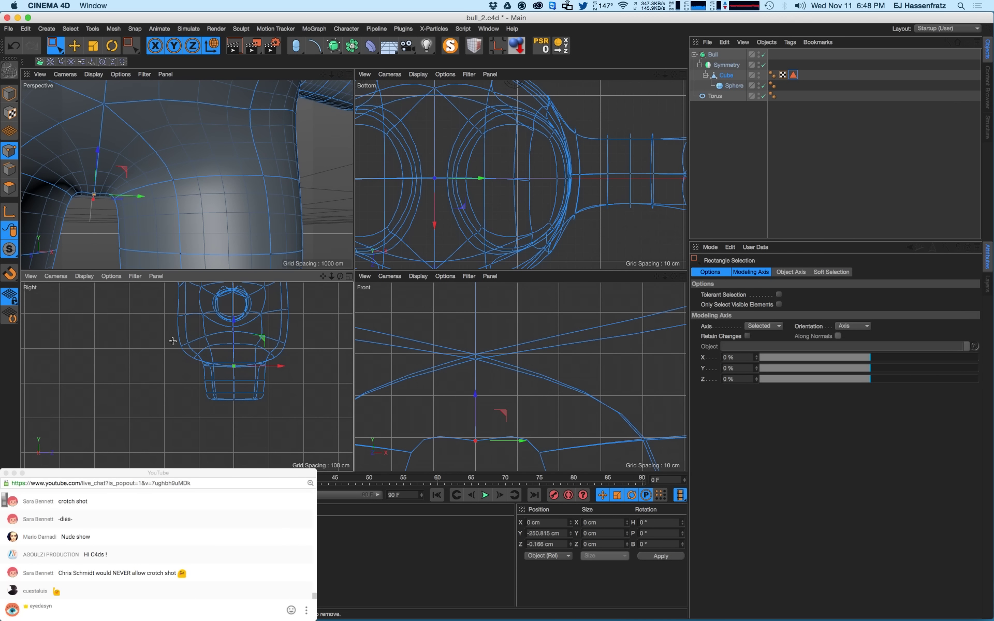
{"action": "left_click_drag", "start_coordinate": [172, 341], "coordinate": [234, 322]}
{"action": "key", "text": "t"}
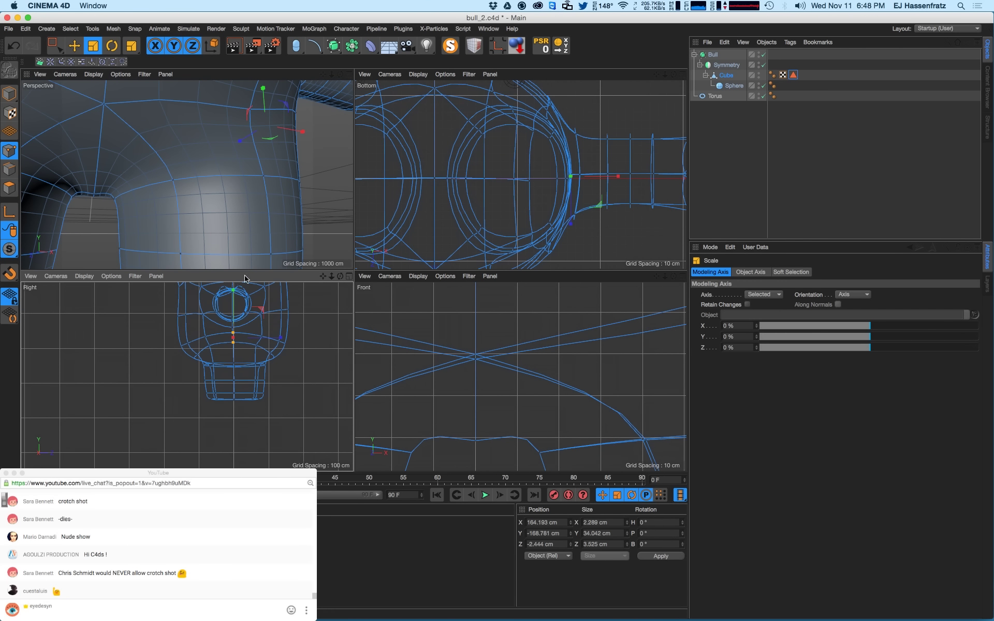
{"action": "left_click", "coordinate": [54, 47]}
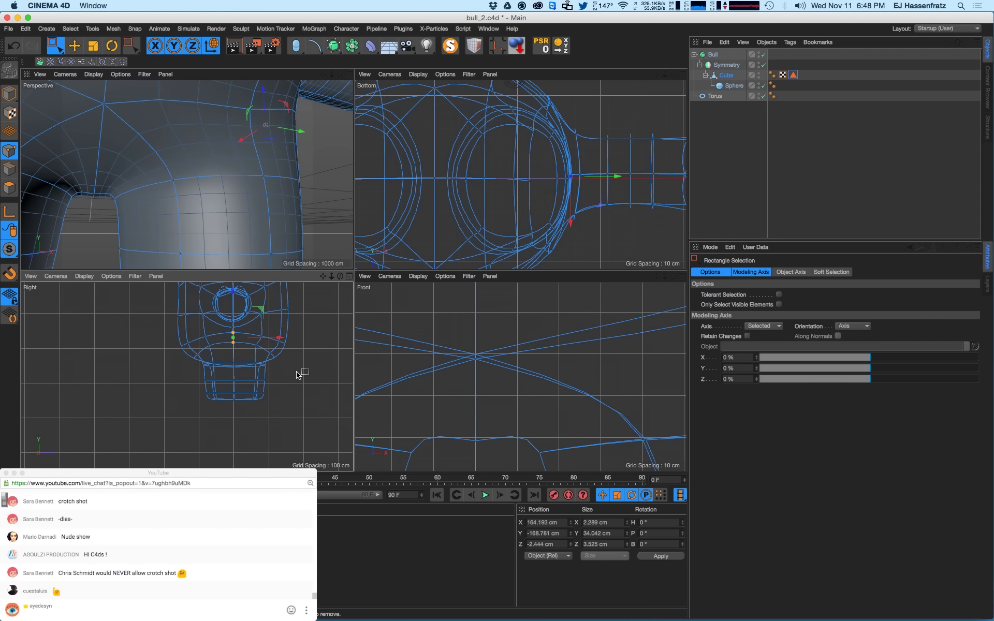
- Move the loop across the legs down and push the lower leg-loop points outward
{"action": "scroll", "coordinate": [301, 341], "scroll_direction": "down", "scroll_amount": 3}
{"action": "middle_click_drag", "start_coordinate": [288, 345], "coordinate": [269, 372], "text": "alt"}
{"action": "scroll", "coordinate": [454, 387], "scroll_direction": "down", "scroll_amount": 10}
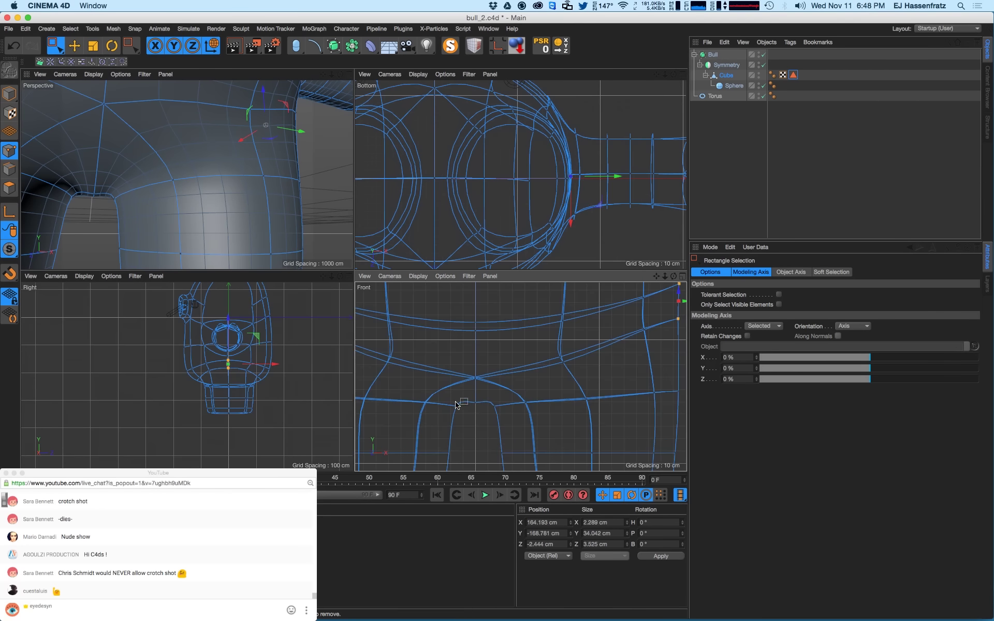
{"action": "middle_click_drag", "start_coordinate": [454, 400], "coordinate": [437, 390], "text": "alt"}
{"action": "left_click", "coordinate": [480, 402]}
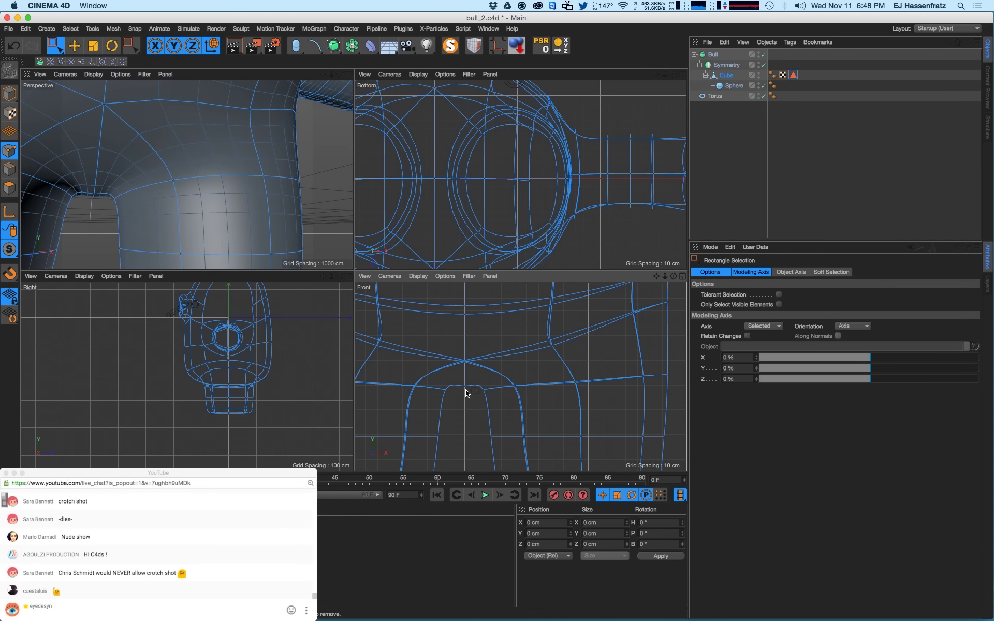
{"action": "scroll", "coordinate": [471, 388], "scroll_direction": "down", "scroll_amount": 2}
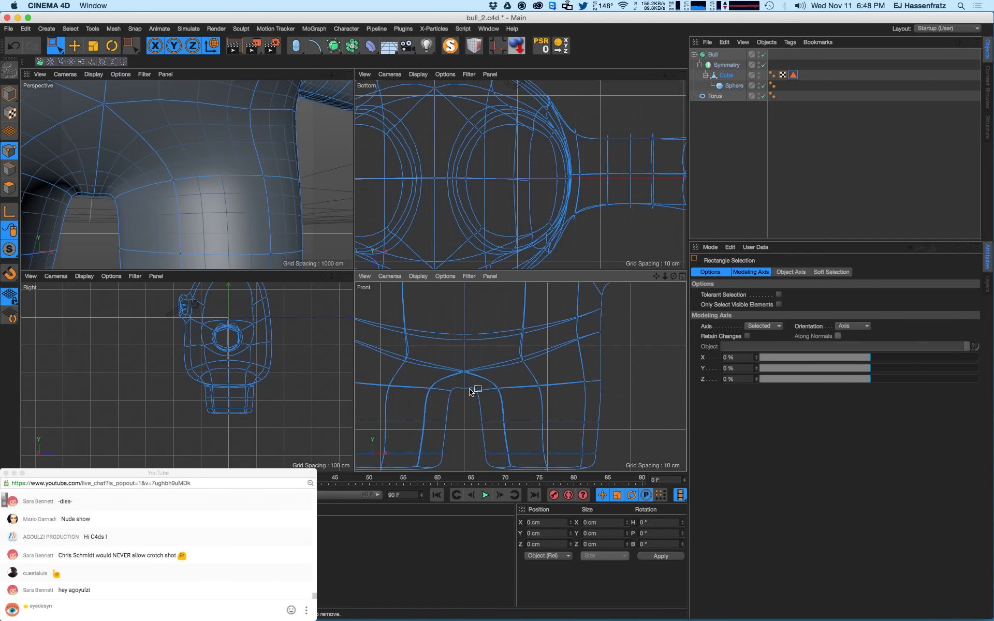
{"action": "left_click_drag", "start_coordinate": [612, 378], "coordinate": [464, 407]}
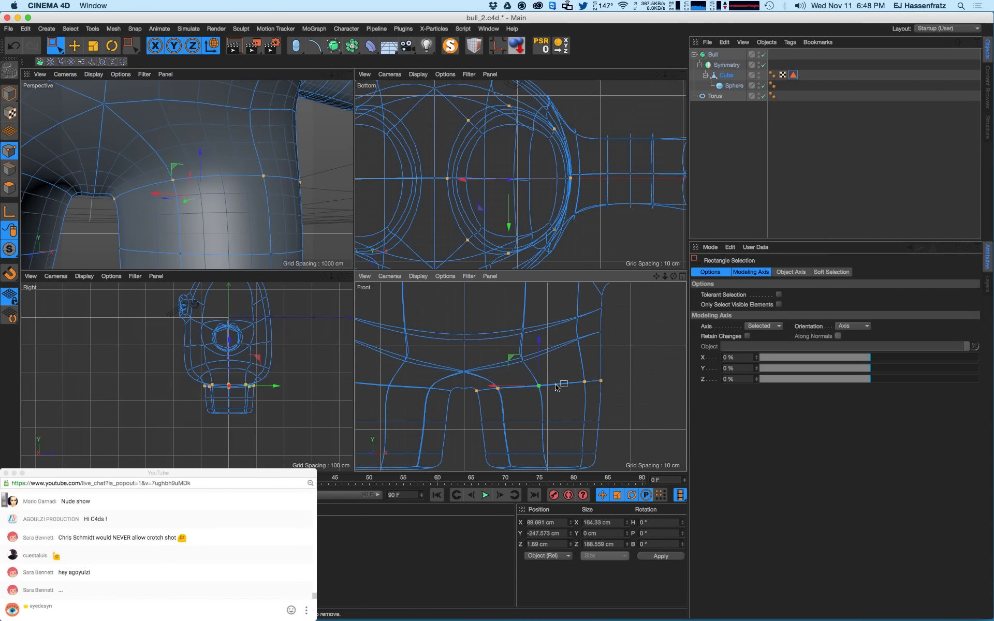
{"action": "left_click_drag", "start_coordinate": [538, 362], "coordinate": [534, 378]}
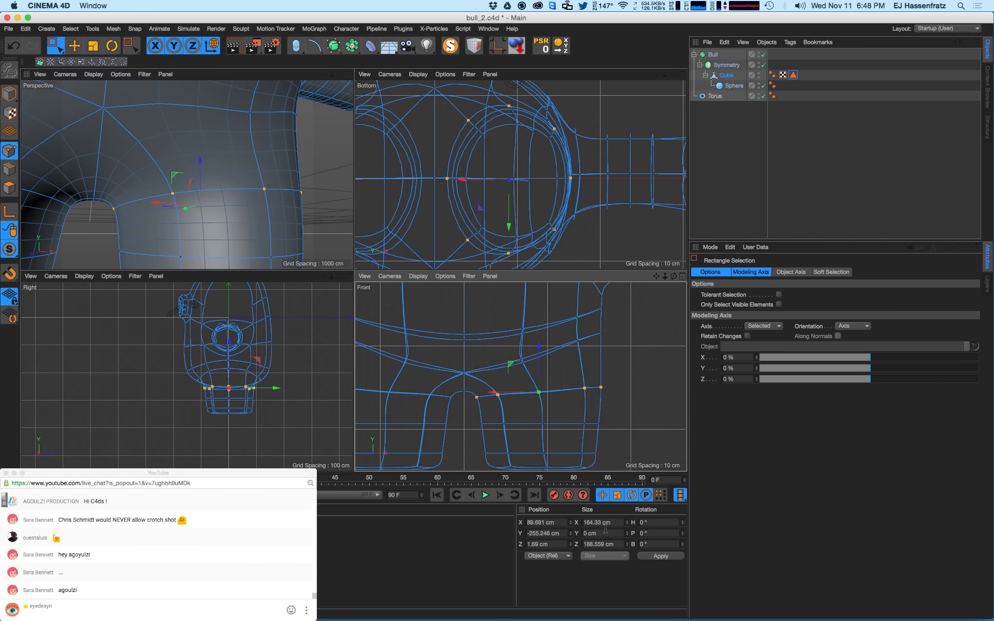
{"action": "left_click_drag", "start_coordinate": [554, 441], "coordinate": [521, 454]}
{"action": "left_click_drag", "start_coordinate": [251, 215], "coordinate": [311, 195], "text": "alt"}
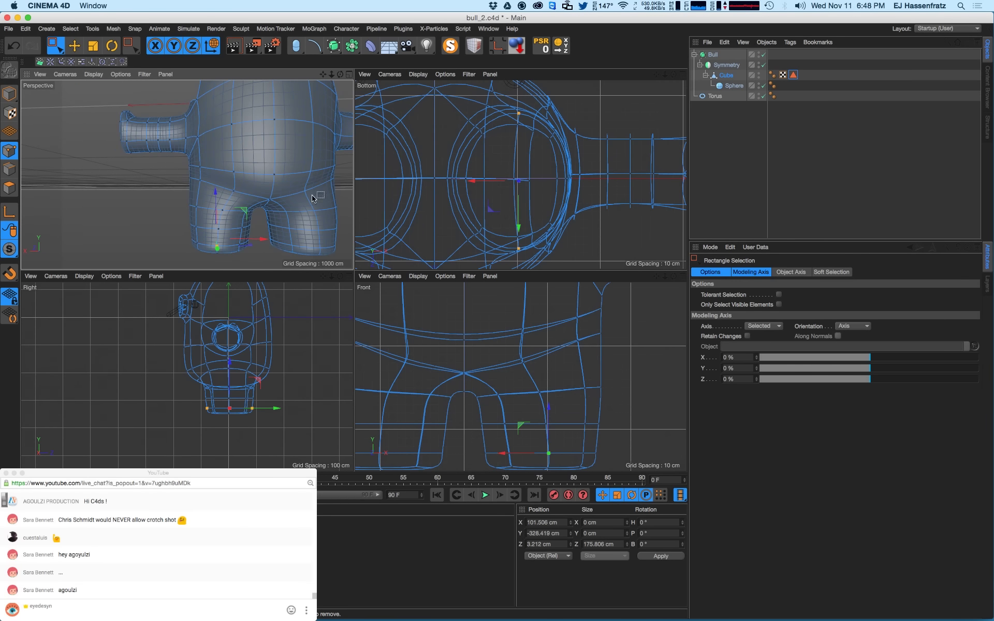
- Select a side point and then a row of points across the bull's body
{"action": "right_click_drag", "start_coordinate": [258, 195], "coordinate": [308, 196], "text": "alt"}
{"action": "left_click_drag", "start_coordinate": [308, 195], "coordinate": [255, 210], "text": "alt"}
{"action": "right_click_drag", "start_coordinate": [242, 400], "coordinate": [266, 344], "text": "alt"}
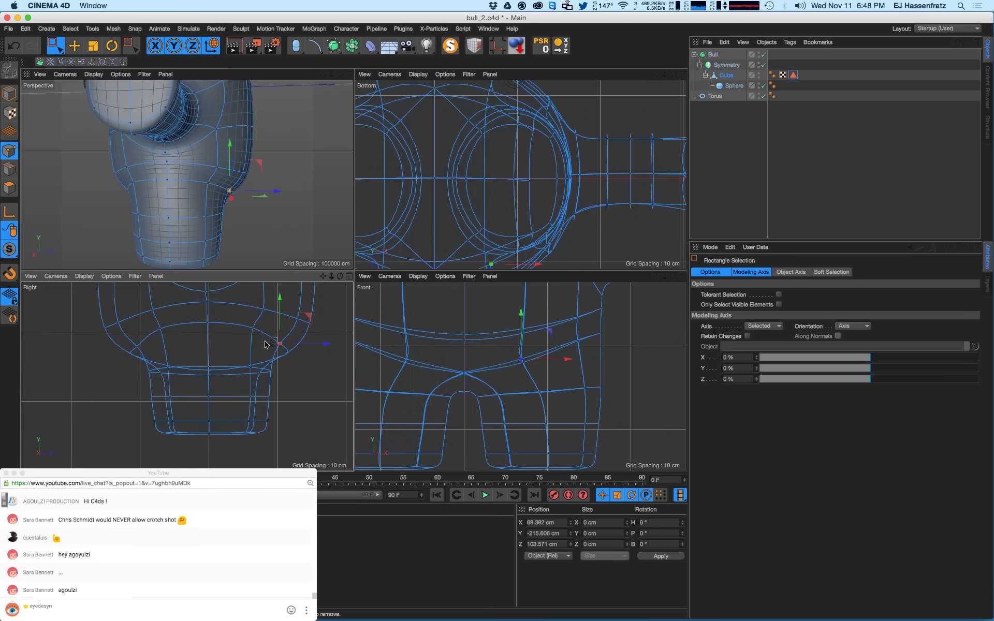
{"action": "left_click_drag", "start_coordinate": [285, 348], "coordinate": [285, 348]}
{"action": "left_click_drag", "start_coordinate": [243, 197], "coordinate": [213, 194], "text": "alt"}
{"action": "scroll", "coordinate": [256, 362], "scroll_direction": "down", "scroll_amount": 3}
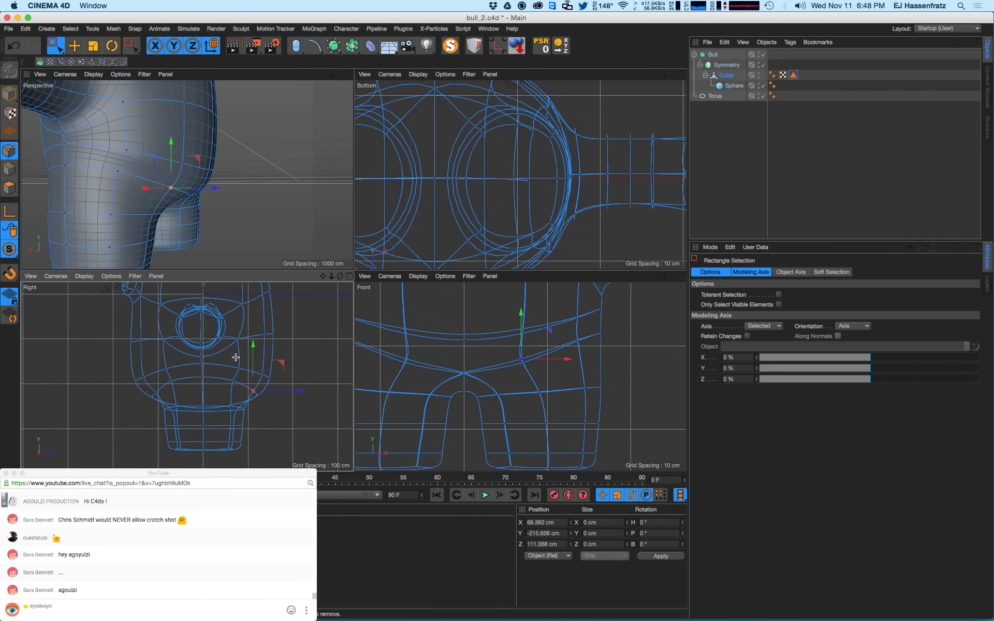
{"action": "left_click_drag", "start_coordinate": [235, 357], "coordinate": [266, 397]}
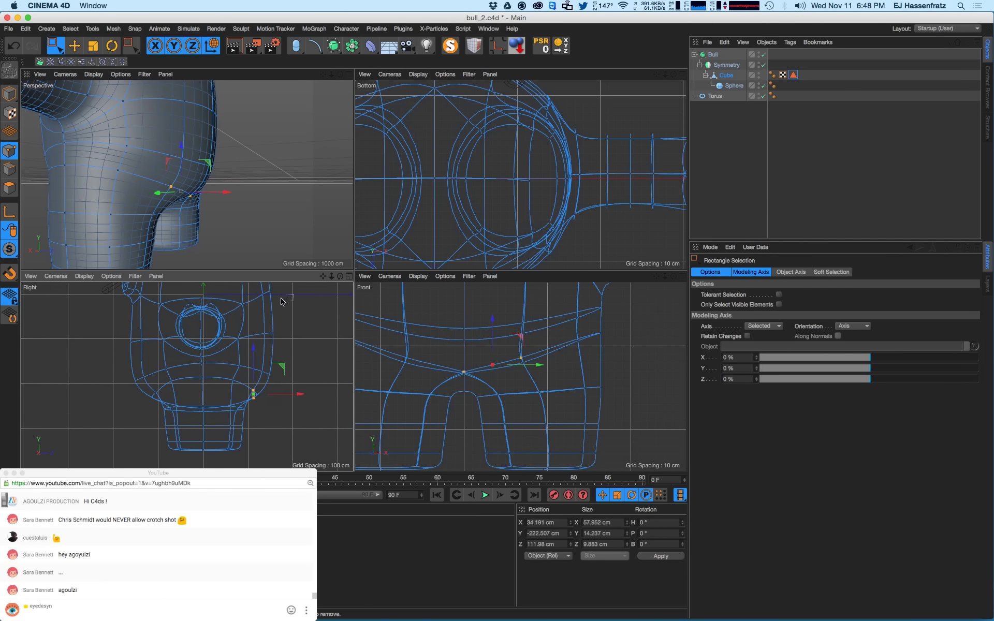
{"action": "mouse_move", "coordinate": [212, 186]}
{"action": "left_mouse_down", "text": "alt"}
{"action": "mouse_move", "coordinate": [104, 197]}
{"action": "mouse_move", "coordinate": [202, 188]}
{"action": "left_mouse_up", "text": "alt"}
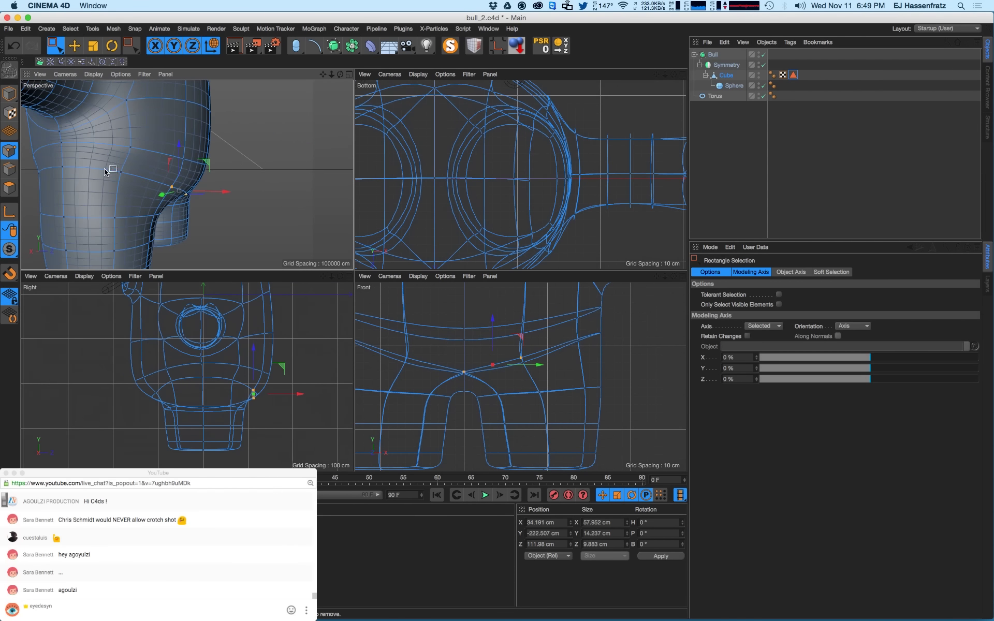
- Nudge a hip point sideways, undo it, and reselect the point on the bull's side
{"action": "left_click_drag", "start_coordinate": [104, 169], "coordinate": [131, 201]}
{"action": "left_click_drag", "start_coordinate": [131, 201], "coordinate": [129, 205], "text": "alt"}
{"action": "left_click_drag", "start_coordinate": [163, 173], "coordinate": [168, 173]}
{"action": "key", "text": "super+z"}
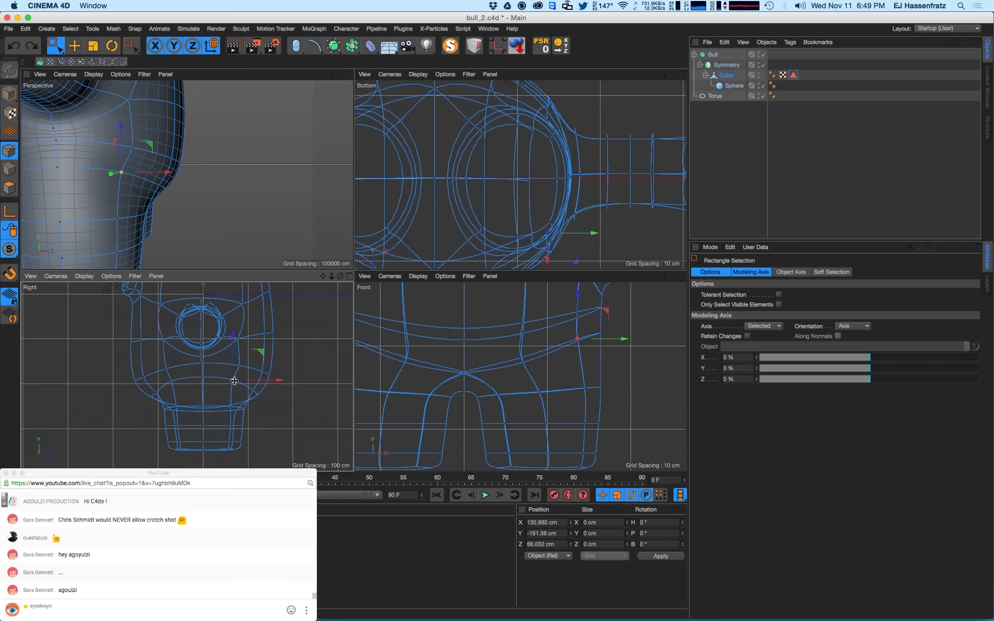
{"action": "left_click_drag", "start_coordinate": [246, 388], "coordinate": [246, 387]}
{"action": "scroll", "coordinate": [241, 367], "scroll_direction": "up", "scroll_amount": 4}
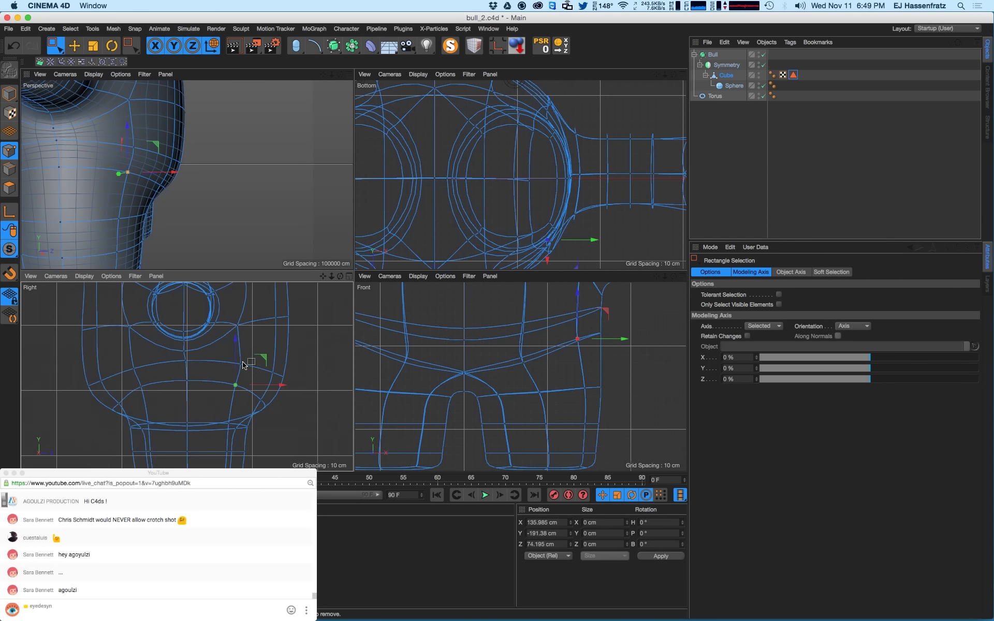
- Push the upper belly-side vertex outward and move two left-side points back and down
{"action": "left_click_drag", "start_coordinate": [235, 318], "coordinate": [252, 376]}
{"action": "left_click_drag", "start_coordinate": [247, 334], "coordinate": [272, 327]}
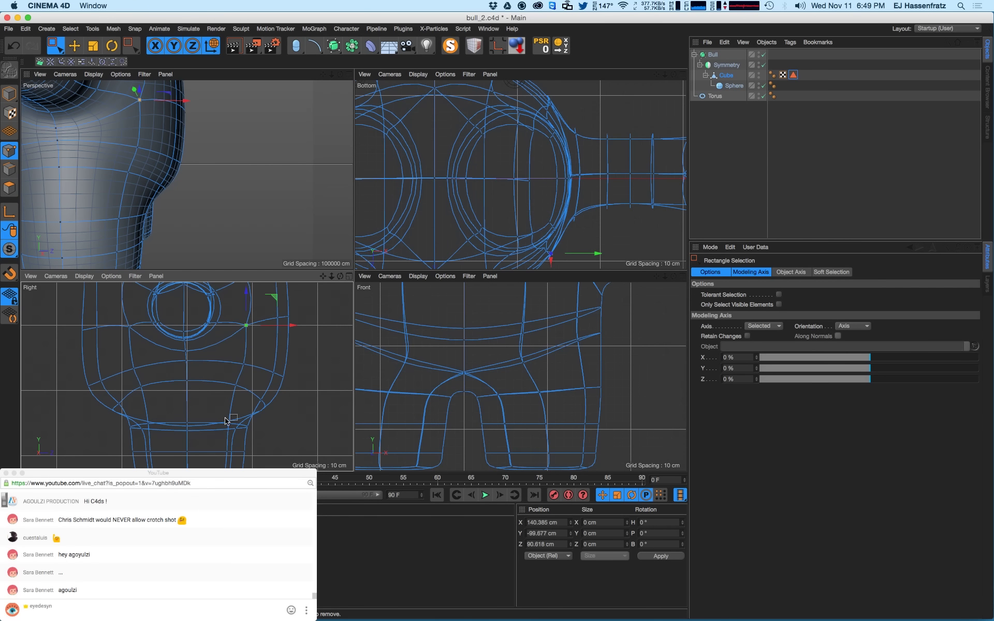
{"action": "left_click_drag", "start_coordinate": [136, 383], "coordinate": [157, 371]}
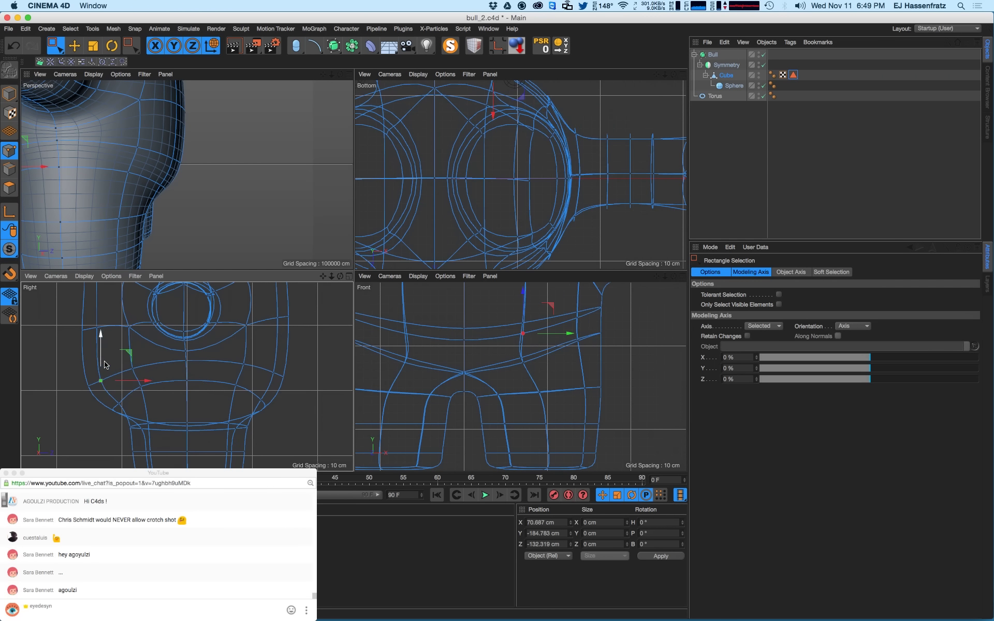
{"action": "mouse_move", "coordinate": [96, 373]}
{"action": "left_mouse_down"}
{"action": "mouse_move", "coordinate": [109, 388]}
{"action": "mouse_move", "coordinate": [91, 390]}
{"action": "left_mouse_up"}
{"action": "middle_click_drag", "start_coordinate": [96, 333], "coordinate": [122, 368], "text": "alt"}
{"action": "left_click_drag", "start_coordinate": [94, 353], "coordinate": [115, 379]}
{"action": "scroll", "coordinate": [133, 365], "scroll_direction": "down", "scroll_amount": 2}
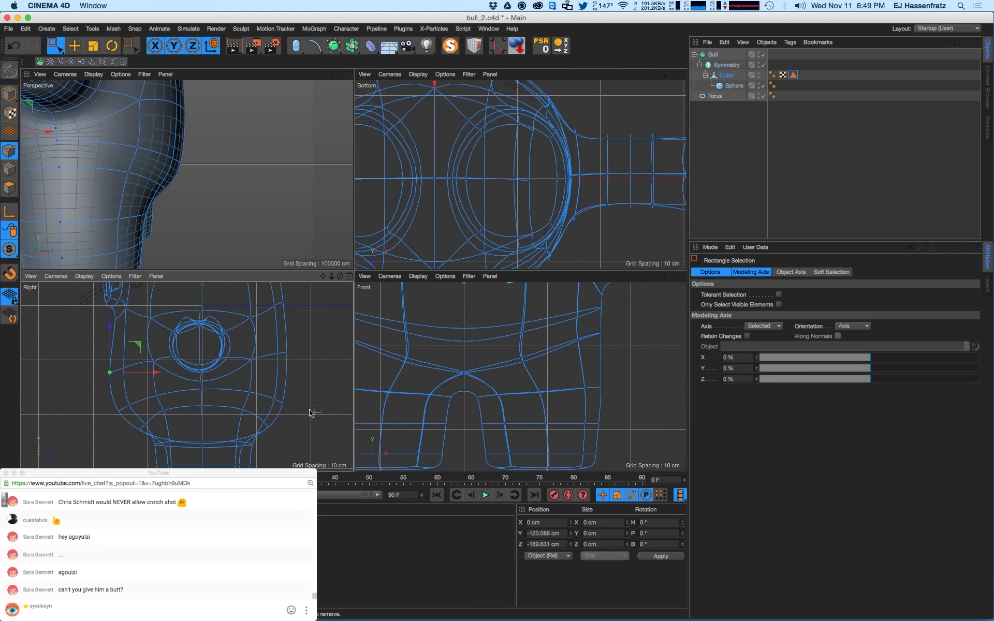
{"action": "scroll", "coordinate": [288, 429], "scroll_direction": "up", "scroll_amount": 3}
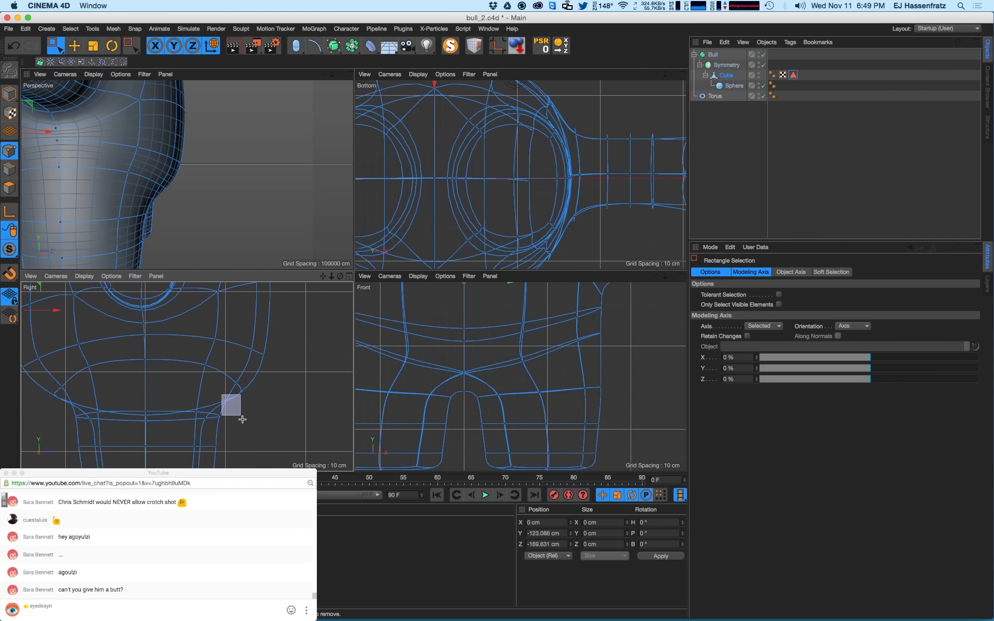
- Try lowering a belly point slightly, then undo the move
{"action": "left_click_drag", "start_coordinate": [242, 419], "coordinate": [233, 430]}
{"action": "left_click_drag", "start_coordinate": [221, 392], "coordinate": [221, 395]}
{"action": "key", "text": "super+z"}
{"action": "scroll", "coordinate": [171, 183], "scroll_direction": "down", "scroll_amount": 5}
{"action": "left_click_drag", "start_coordinate": [170, 183], "coordinate": [59, 182], "text": "alt"}
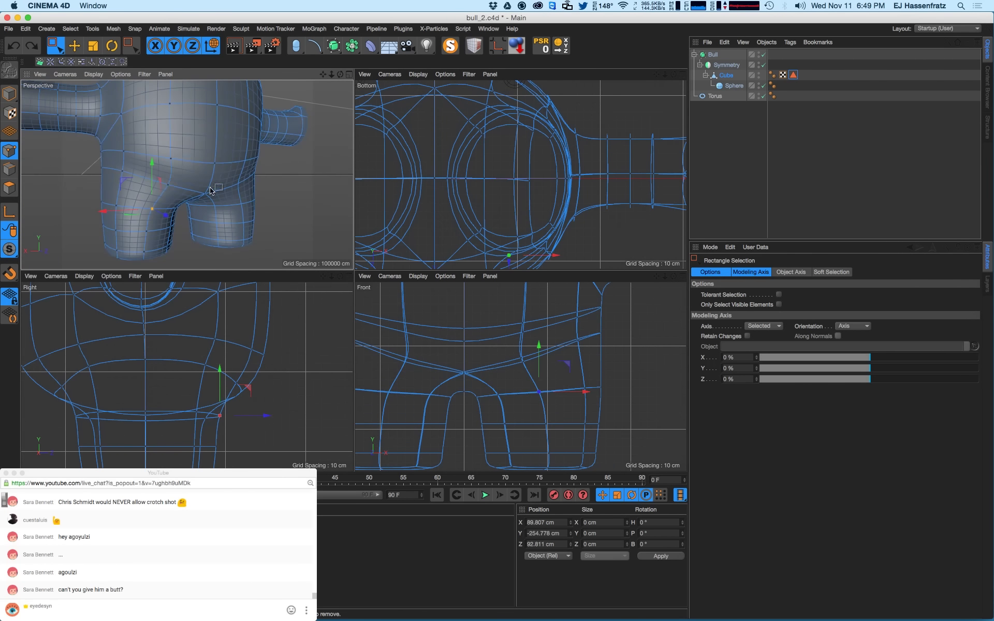
- Reposition a hip, crotch and rear point, setting the rear crotch to Z 75.06 cm
{"action": "left_click_drag", "start_coordinate": [209, 191], "coordinate": [175, 193], "text": "alt"}
{"action": "left_click_drag", "start_coordinate": [185, 189], "coordinate": [204, 202], "text": "alt"}
{"action": "left_click_drag", "start_coordinate": [195, 191], "coordinate": [134, 208]}
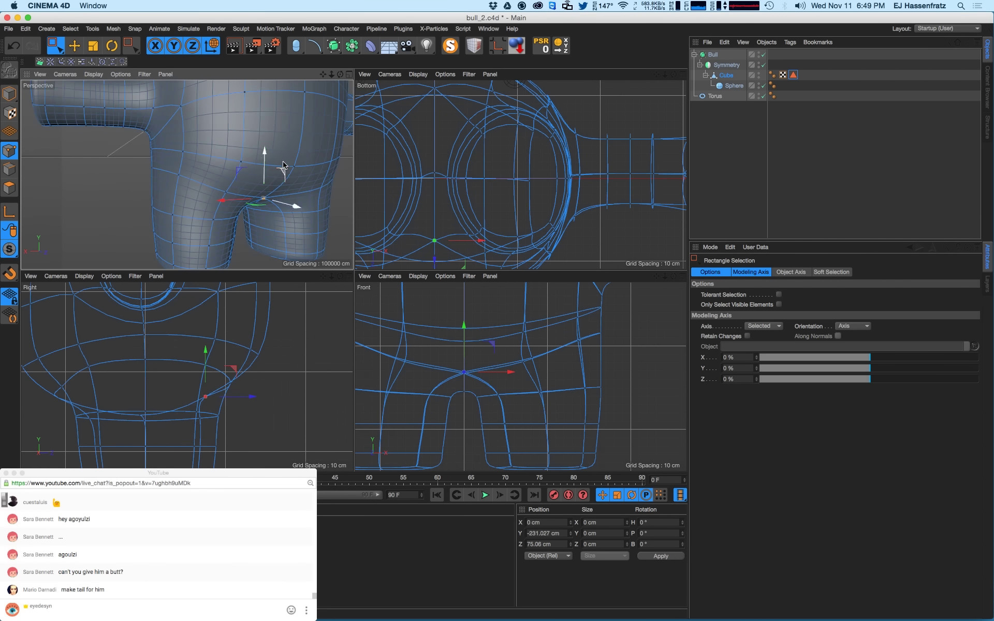
{"action": "left_click_drag", "start_coordinate": [304, 157], "coordinate": [229, 163]}
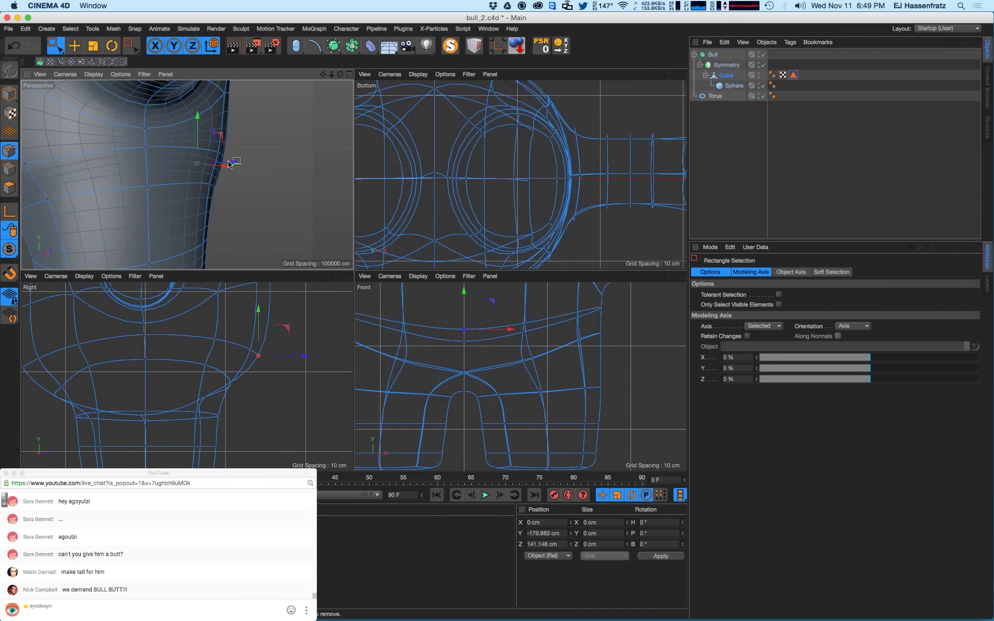
- Raise the rear point slightly, then orbit and zoom out to see the whole bull from the front
{"action": "right_click_drag", "start_coordinate": [229, 162], "coordinate": [218, 185], "text": "alt"}
{"action": "mouse_move", "coordinate": [218, 184]}
{"action": "left_mouse_down", "text": "alt"}
{"action": "mouse_move", "coordinate": [210, 193]}
{"action": "mouse_move", "coordinate": [223, 178]}
{"action": "left_mouse_up", "text": "alt"}
{"action": "right_click_drag", "start_coordinate": [223, 178], "coordinate": [201, 182], "text": "alt"}
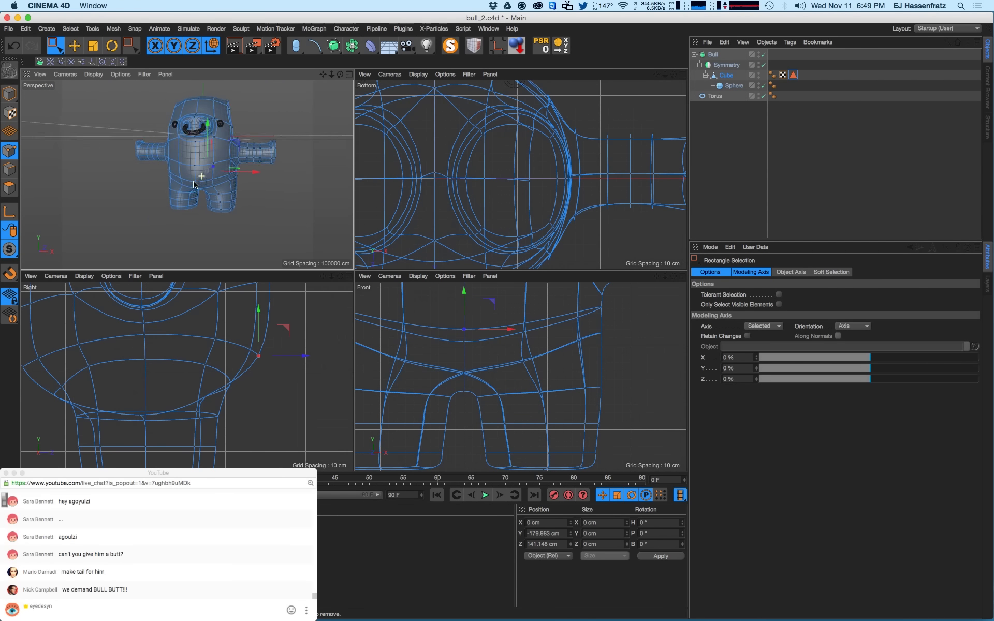
{"action": "left_click_drag", "start_coordinate": [201, 182], "coordinate": [206, 172], "text": "alt"}
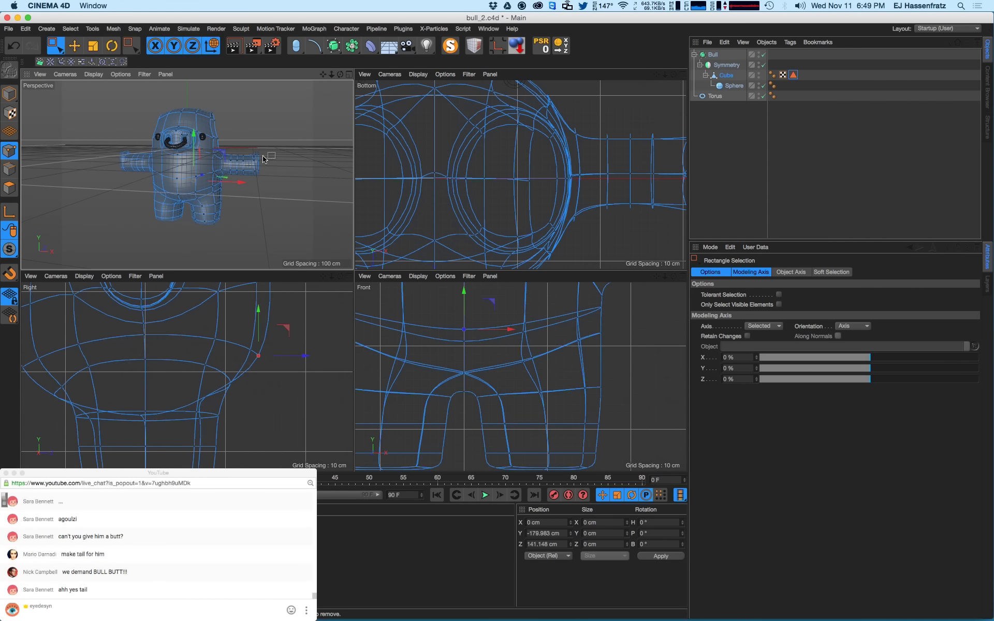
{"action": "mouse_move", "coordinate": [203, 169]}
{"action": "left_mouse_down", "text": "alt"}
{"action": "mouse_move", "coordinate": [21, 178]}
{"action": "mouse_move", "coordinate": [151, 184]}
{"action": "mouse_move", "coordinate": [187, 164]}
{"action": "left_mouse_up", "text": "alt"}
{"action": "right_click_drag", "start_coordinate": [188, 164], "coordinate": [220, 165], "text": "alt"}
{"action": "left_click_drag", "start_coordinate": [191, 164], "coordinate": [217, 160], "text": "alt"}
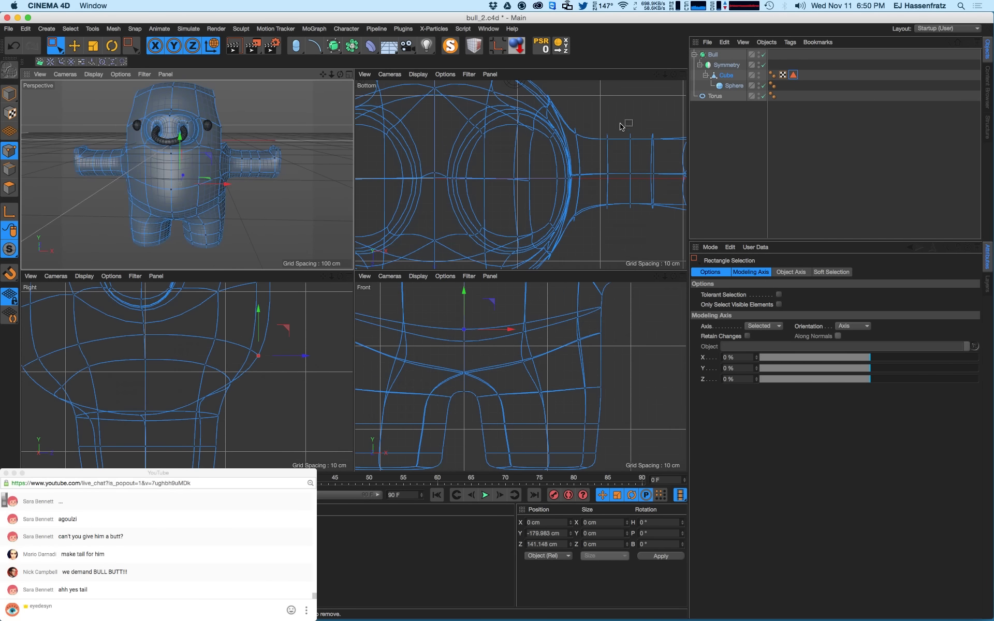
- Unhide the horn polygons from the Polygon Selection tag and render a preview of the view
{"action": "left_click", "coordinate": [793, 76]}
{"action": "left_click", "coordinate": [740, 356]}
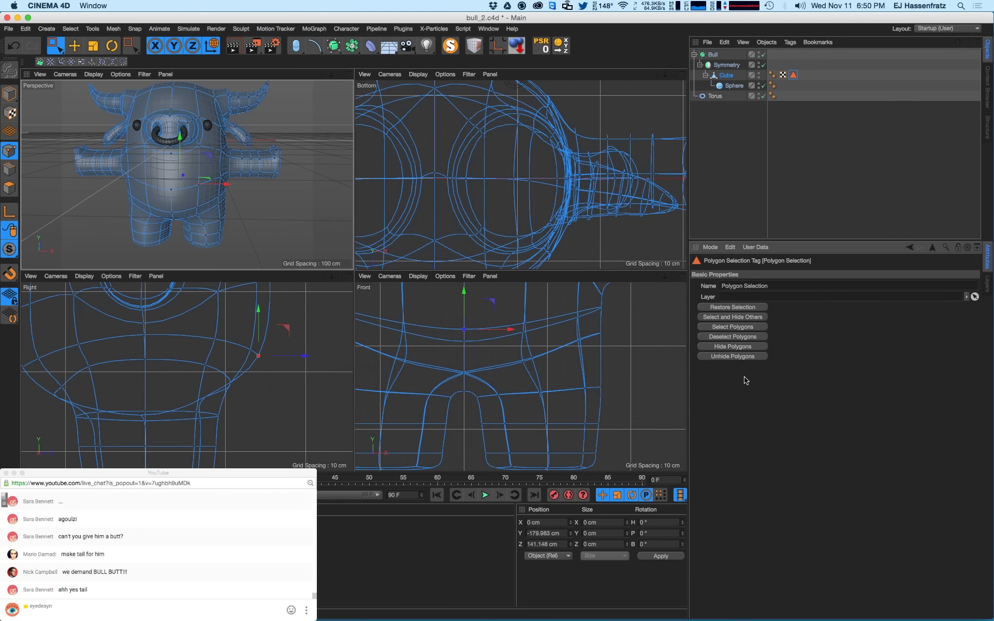
{"action": "key", "text": "super+r"}
{"action": "left_click_drag", "start_coordinate": [241, 218], "coordinate": [217, 219], "text": "alt"}
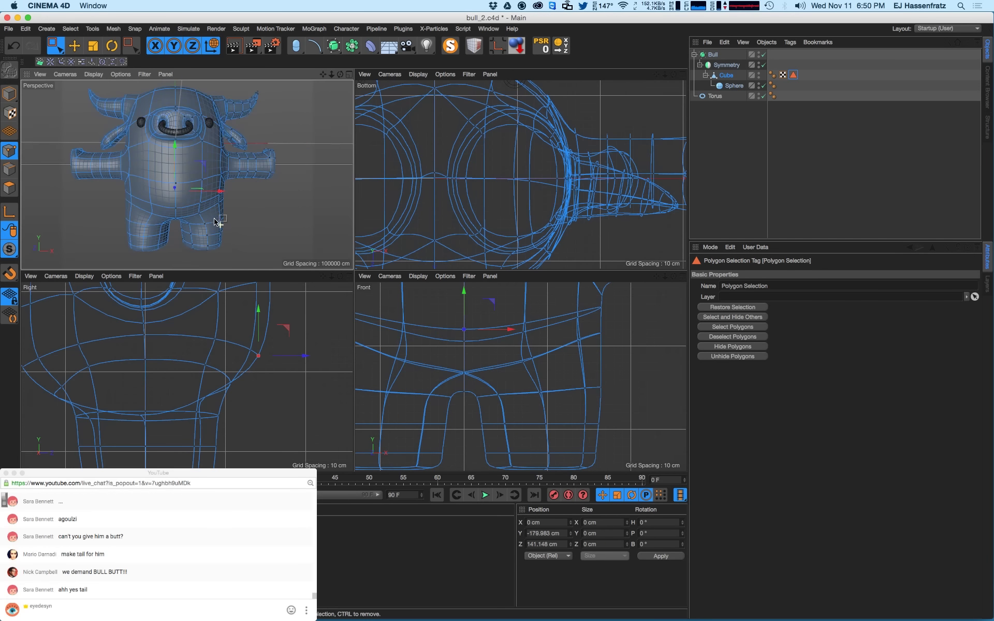
{"action": "key", "text": "super+r"}
- Zoom and orbit around the crotch area, rendering shaded previews of the body
{"action": "scroll", "coordinate": [191, 224], "scroll_direction": "up", "scroll_amount": 5}
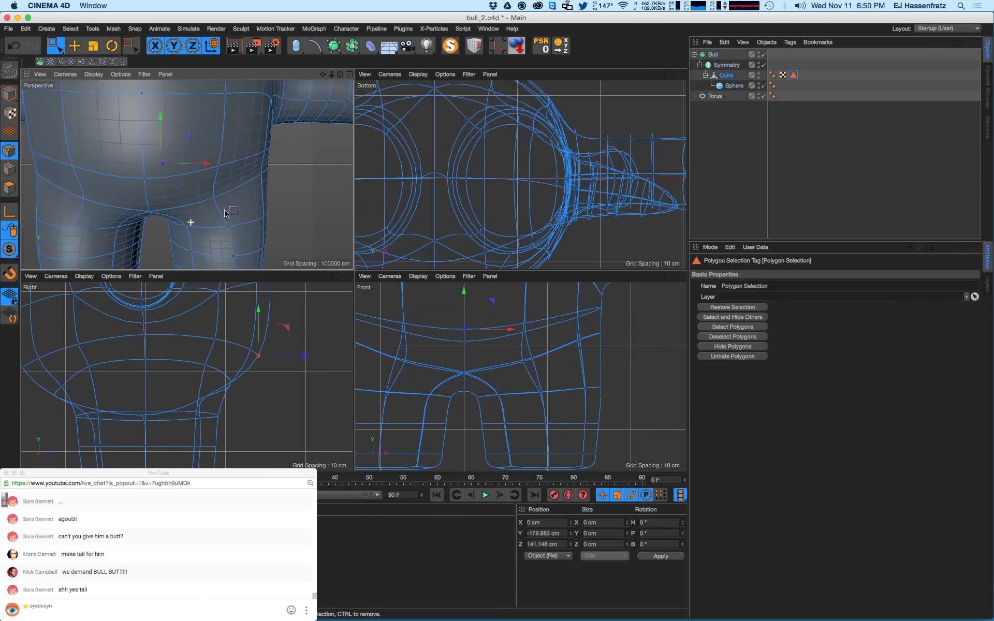
{"action": "mouse_move", "coordinate": [178, 215]}
{"action": "left_mouse_down", "text": "alt"}
{"action": "mouse_move", "coordinate": [188, 187]}
{"action": "mouse_move", "coordinate": [176, 229]}
{"action": "left_mouse_up", "text": "alt"}
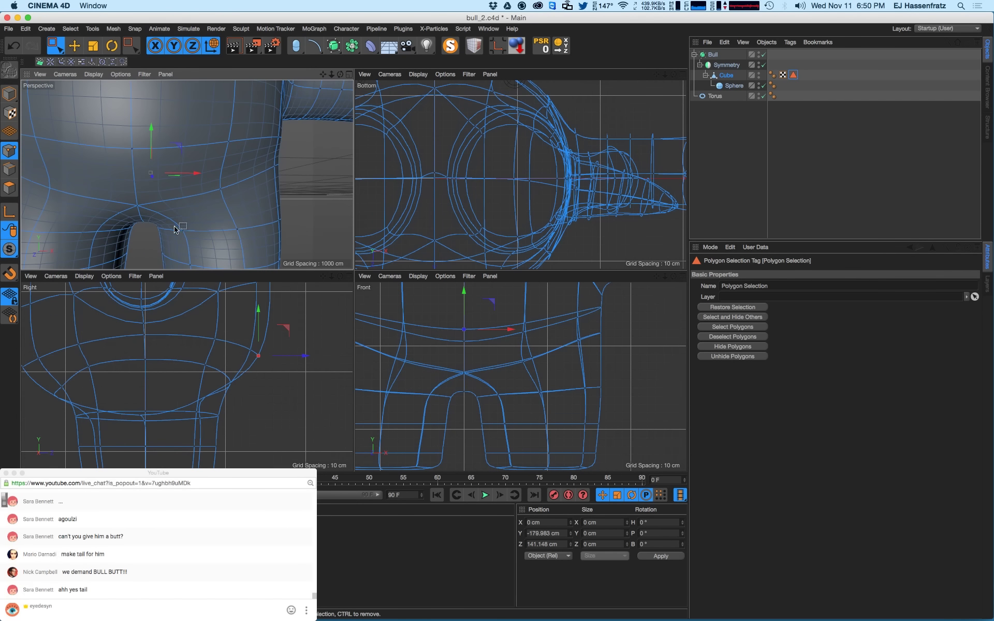
{"action": "left_click", "coordinate": [208, 208]}
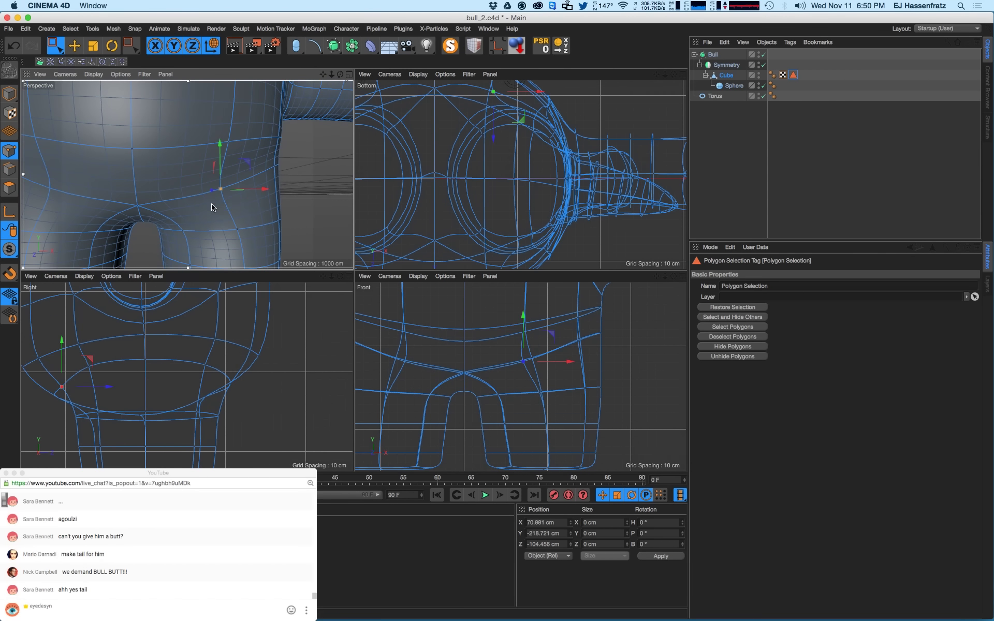
{"action": "key", "text": "super+r"}
{"action": "scroll", "coordinate": [230, 192], "scroll_direction": "down", "scroll_amount": 8}
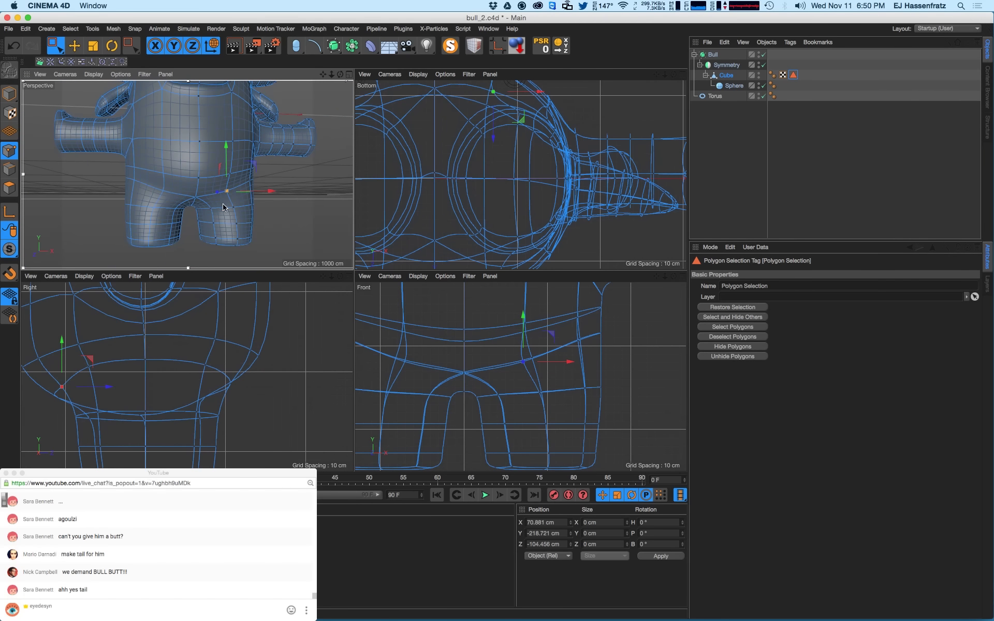
{"action": "key", "text": "super+r"}
- Select lower-belly points and zoom in for a rendered close-up of the legs
{"action": "left_click", "coordinate": [245, 181]}
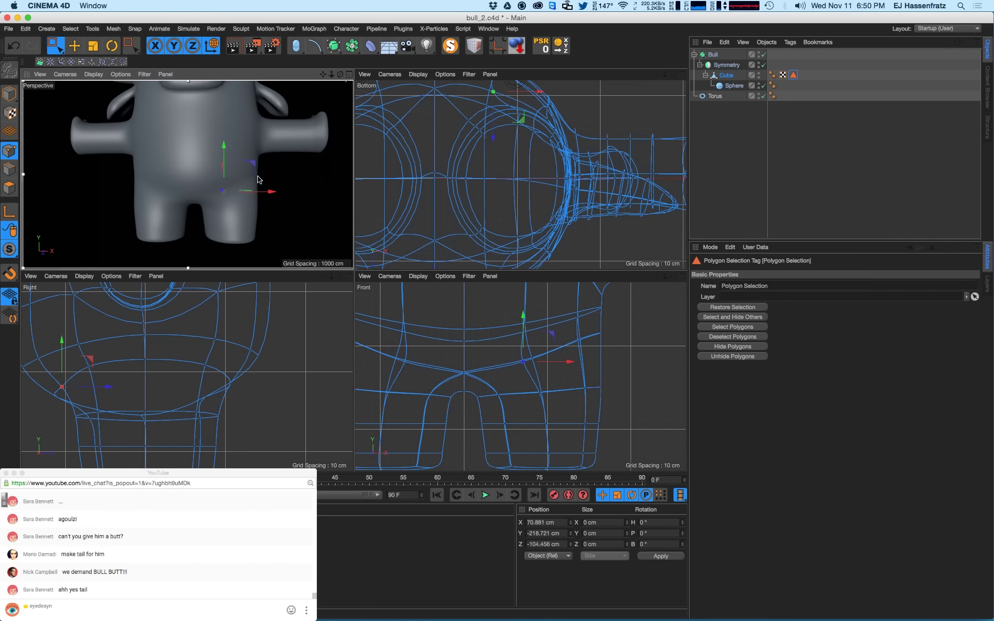
{"action": "left_click", "coordinate": [253, 183]}
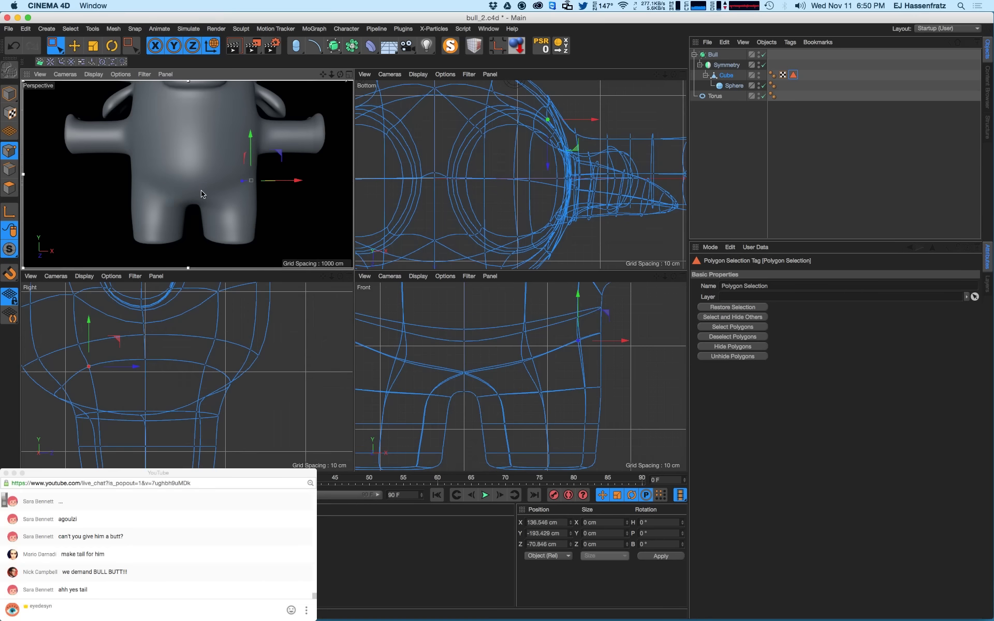
{"action": "scroll", "coordinate": [207, 202], "scroll_direction": "up", "scroll_amount": 6}
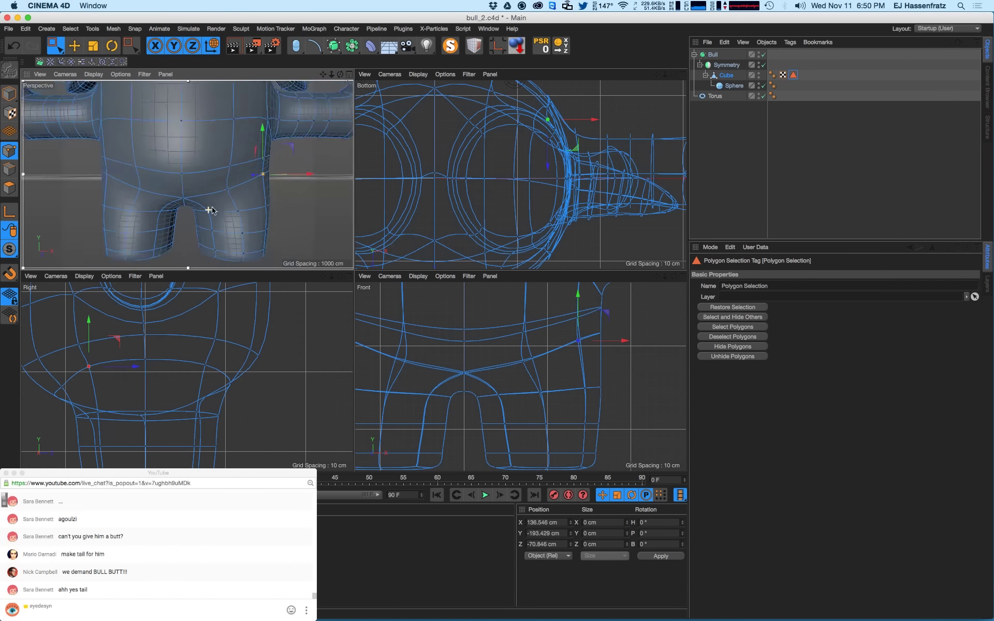
{"action": "scroll", "coordinate": [209, 210], "scroll_direction": "up", "scroll_amount": 5}
{"action": "left_click", "coordinate": [208, 235]}
{"action": "key", "text": "super+r"}
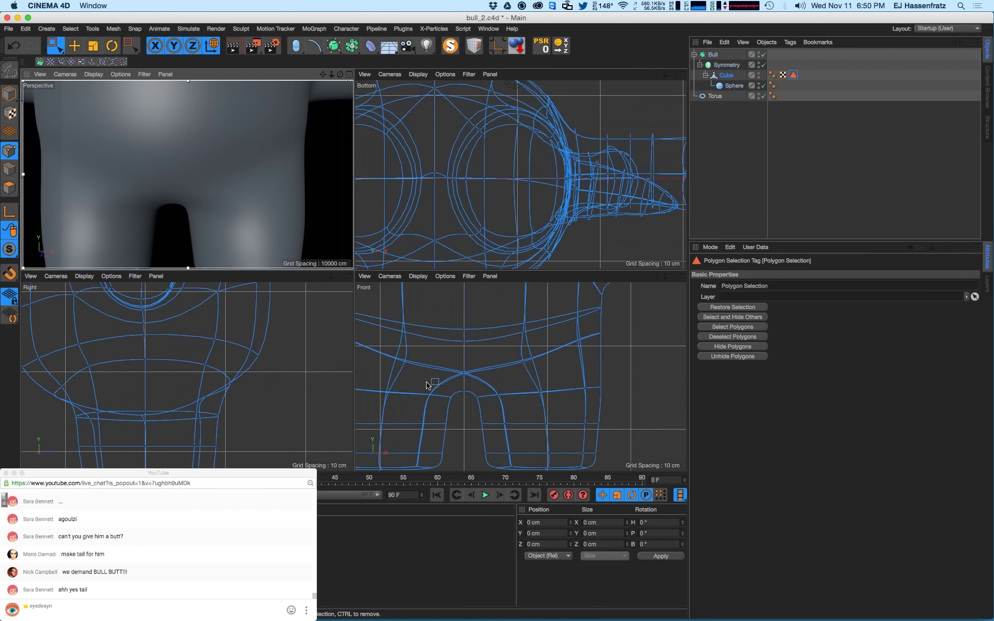
- Raise the leg-gap arch and inner-leg points, rendering the legs after each change
{"action": "left_click", "coordinate": [473, 399]}
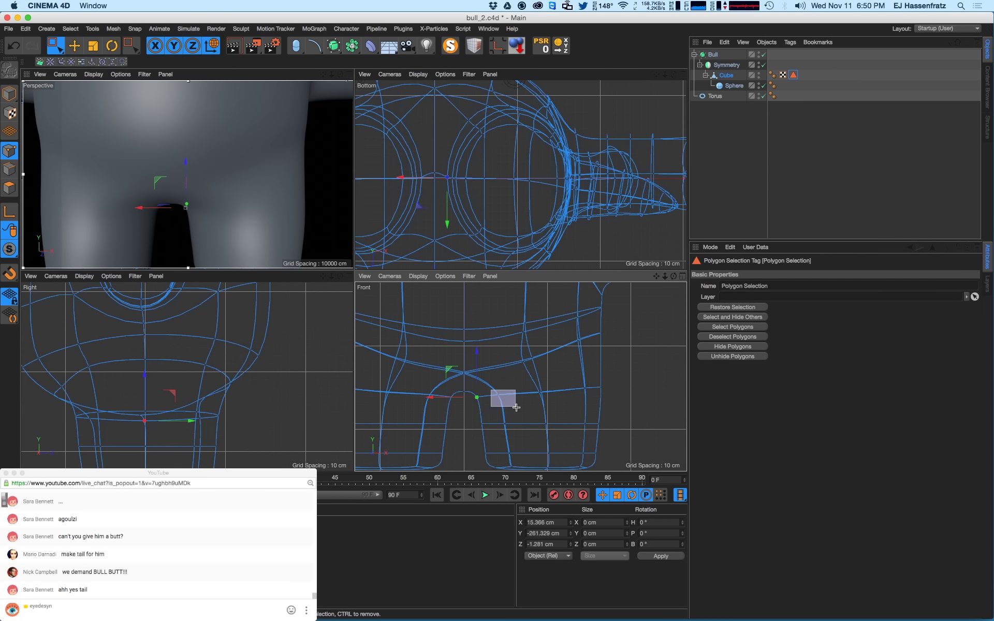
{"action": "mouse_move", "coordinate": [516, 407]}
{"action": "left_mouse_down"}
{"action": "mouse_move", "coordinate": [495, 360]}
{"action": "mouse_move", "coordinate": [495, 395]}
{"action": "mouse_move", "coordinate": [496, 367]}
{"action": "mouse_move", "coordinate": [549, 399]}
{"action": "left_mouse_up"}
{"action": "key", "text": "super+r"}
{"action": "left_click_drag", "start_coordinate": [541, 355], "coordinate": [546, 316]}
{"action": "key", "text": "super+r"}
{"action": "mouse_move", "coordinate": [571, 367]}
{"action": "left_mouse_down"}
{"action": "mouse_move", "coordinate": [600, 396]}
{"action": "mouse_move", "coordinate": [590, 350]}
{"action": "left_mouse_up"}
{"action": "key", "text": "super+r"}
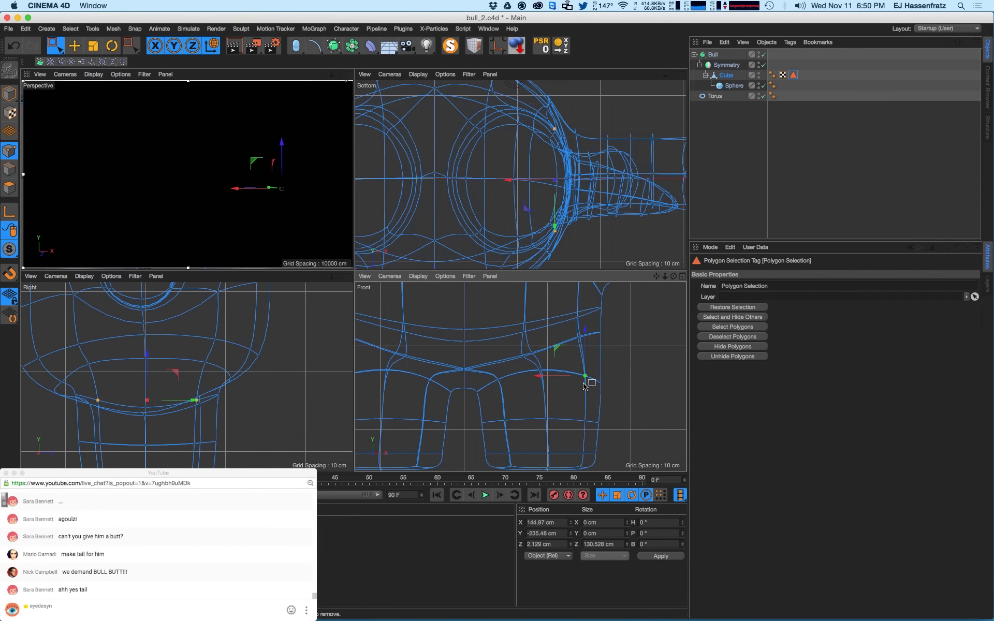
- Lower the overlapping leg points and turn on Only Select Visible Elements for rectangle selection
{"action": "left_click", "coordinate": [600, 377]}
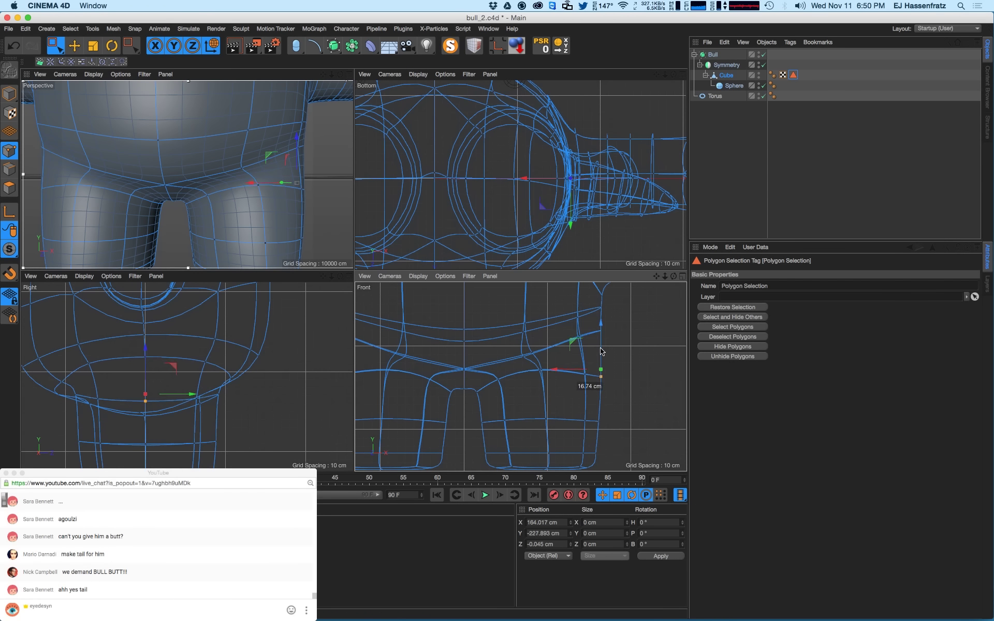
{"action": "left_click_drag", "start_coordinate": [494, 375], "coordinate": [530, 368]}
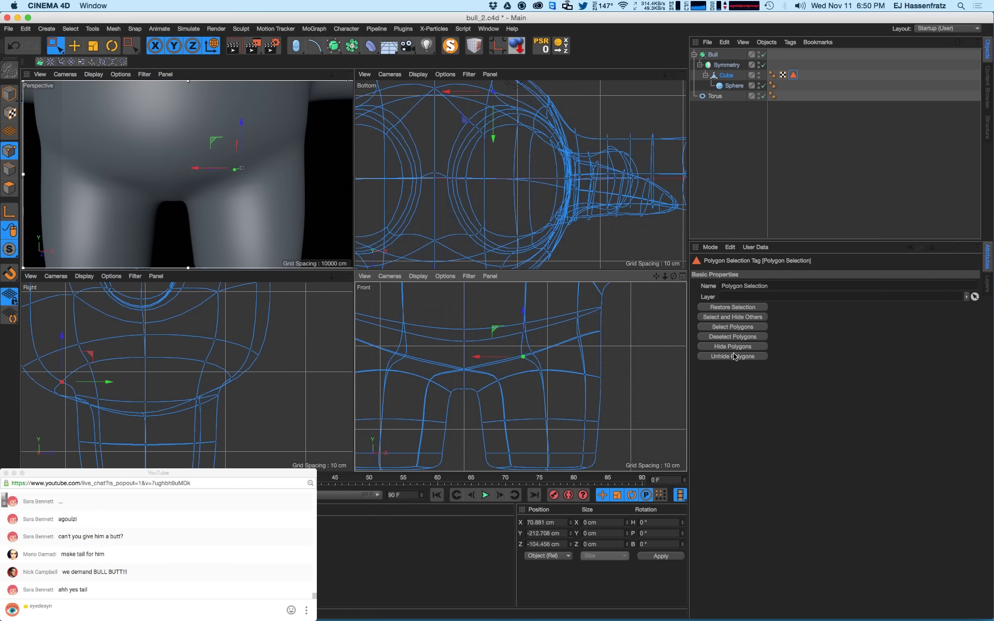
{"action": "left_click", "coordinate": [57, 42]}
{"action": "left_click", "coordinate": [778, 305]}
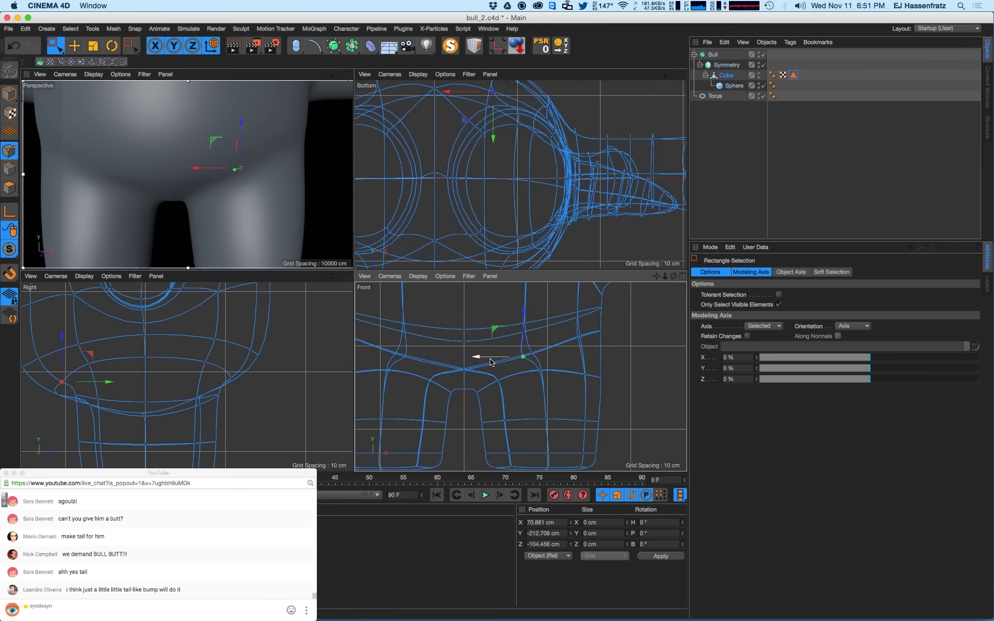
- Move the crotch point outward along X and render the updated crotch shape
{"action": "mouse_move", "coordinate": [491, 362]}
{"action": "left_mouse_down"}
{"action": "mouse_move", "coordinate": [511, 361]}
{"action": "mouse_move", "coordinate": [500, 361]}
{"action": "left_mouse_up"}
{"action": "key", "text": "super+r"}
{"action": "scroll", "coordinate": [251, 200], "scroll_direction": "down", "scroll_amount": 5}
{"action": "key", "text": "super+r"}
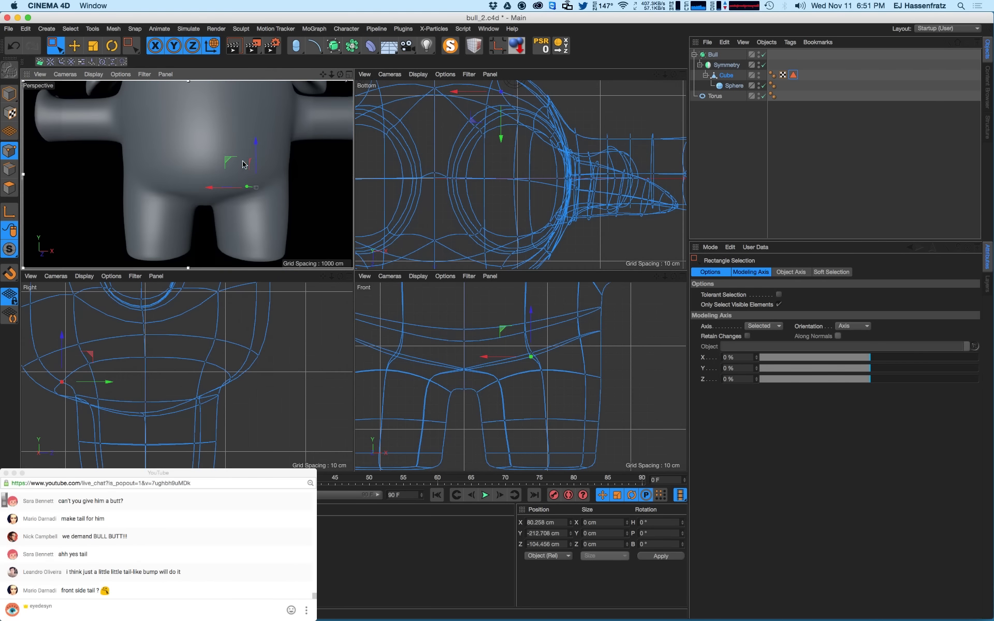
{"action": "left_click", "coordinate": [253, 179]}
{"action": "scroll", "coordinate": [214, 212], "scroll_direction": "up", "scroll_amount": 3}
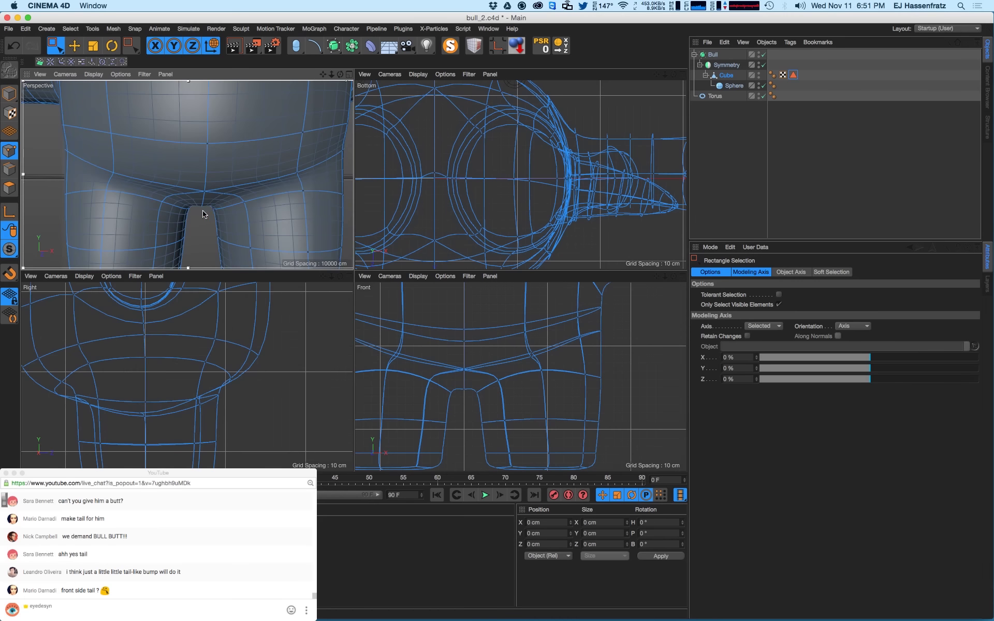
- Select the inner-leg and lower-belly points in the side view
{"action": "left_click_drag", "start_coordinate": [470, 389], "coordinate": [452, 379]}
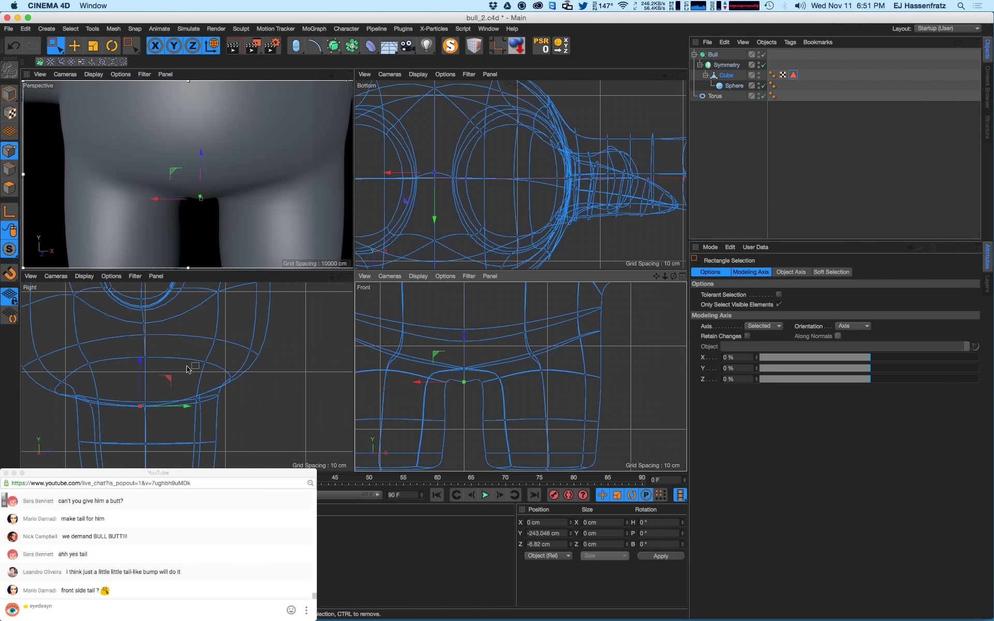
{"action": "left_click_drag", "start_coordinate": [113, 390], "coordinate": [166, 399]}
{"action": "left_click_drag", "start_coordinate": [82, 363], "coordinate": [103, 347]}
{"action": "scroll", "coordinate": [144, 353], "scroll_direction": "down", "scroll_amount": 3}
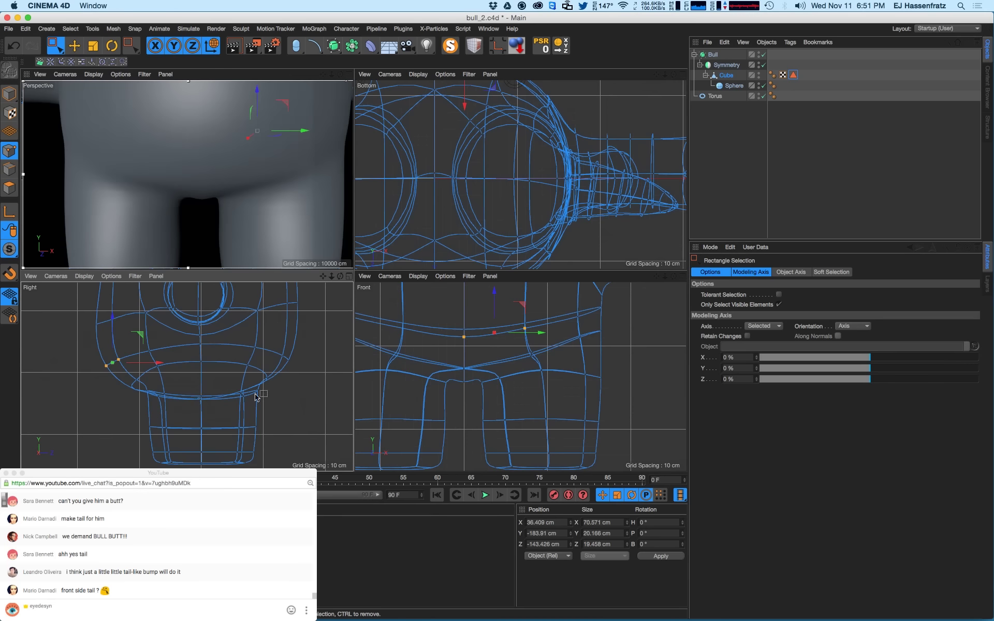
{"action": "scroll", "coordinate": [211, 185], "scroll_direction": "up", "scroll_amount": 3}
{"action": "scroll", "coordinate": [210, 185], "scroll_direction": "up", "scroll_amount": 3}
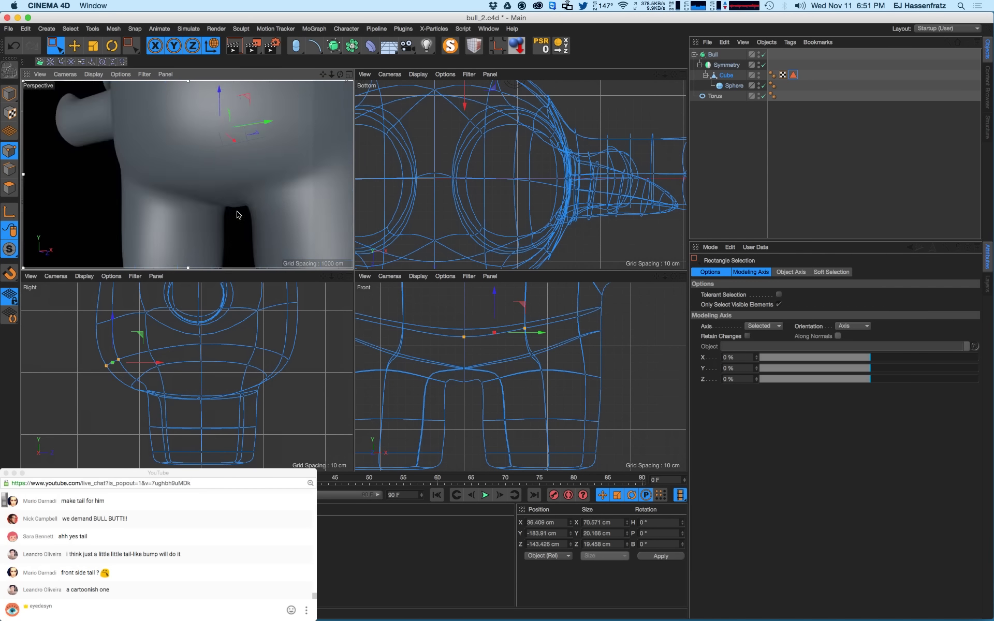
{"action": "left_click", "coordinate": [235, 228]}
- Select the points at the top of the inner leg and move them slightly inward
{"action": "left_click_drag", "start_coordinate": [243, 226], "coordinate": [240, 234]}
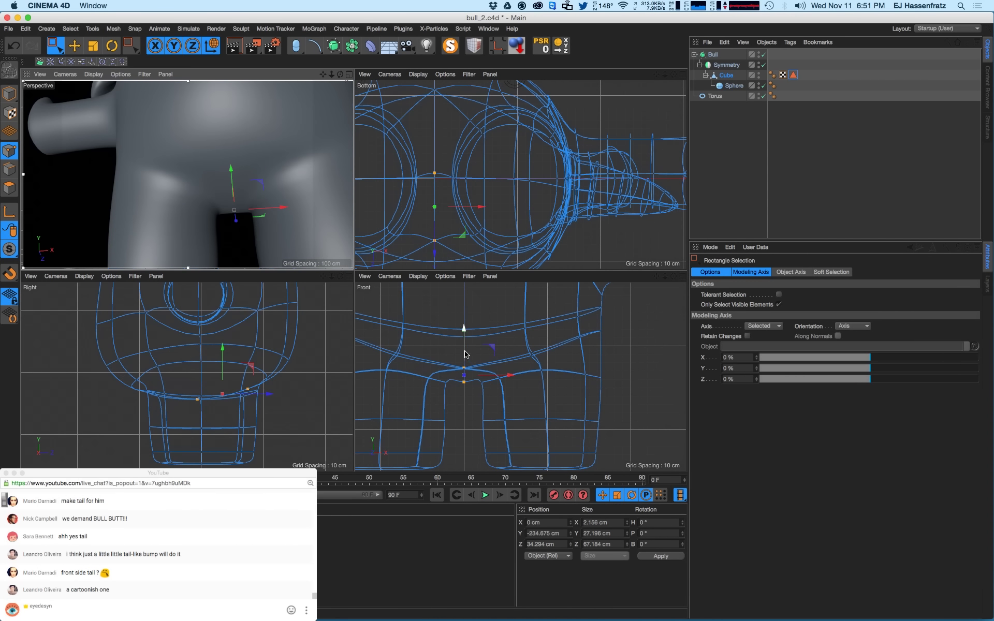
{"action": "left_click", "coordinate": [463, 380]}
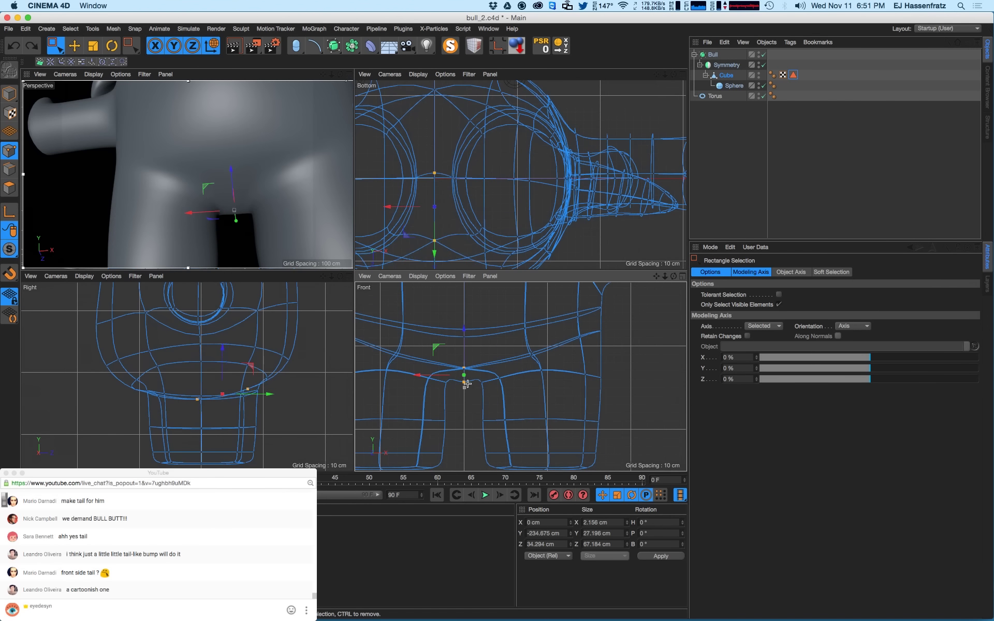
{"action": "left_click", "coordinate": [464, 379]}
{"action": "left_click_drag", "start_coordinate": [471, 379], "coordinate": [498, 472]}
{"action": "left_click_drag", "start_coordinate": [452, 426], "coordinate": [447, 426]}
{"action": "scroll", "coordinate": [284, 239], "scroll_direction": "down", "scroll_amount": 10}
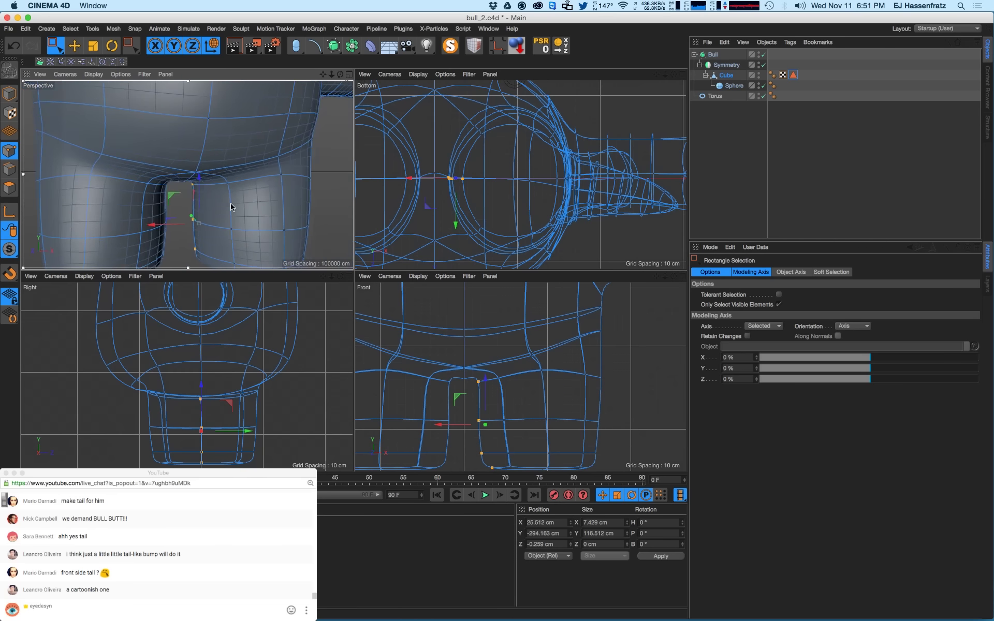
{"action": "left_click_drag", "start_coordinate": [258, 188], "coordinate": [243, 205], "text": "alt"}
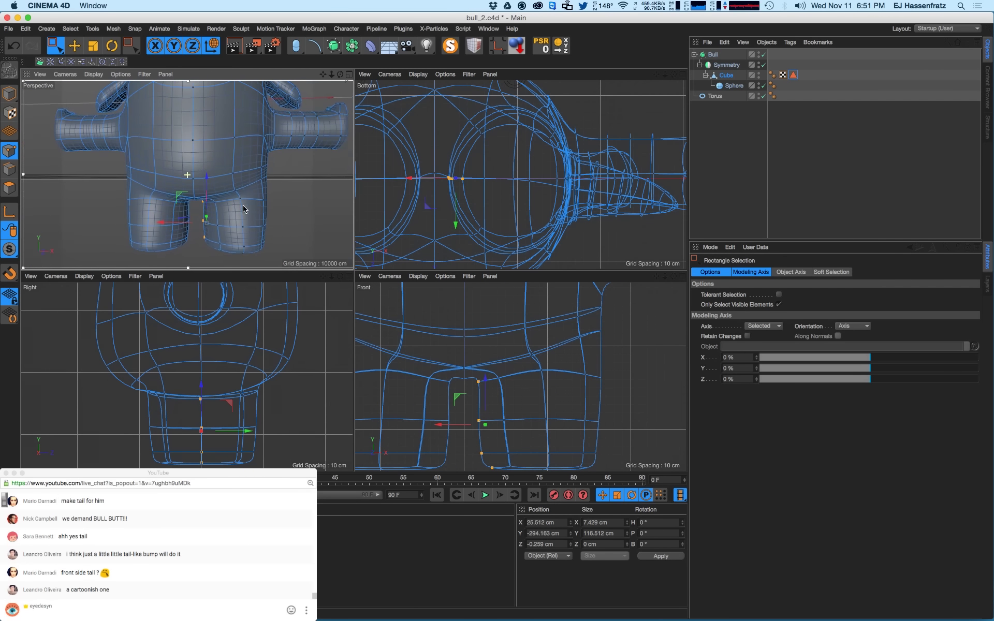
- Raise the crotch point to Y -243.491 cm and frame the whole bull
{"action": "left_click", "coordinate": [452, 386]}
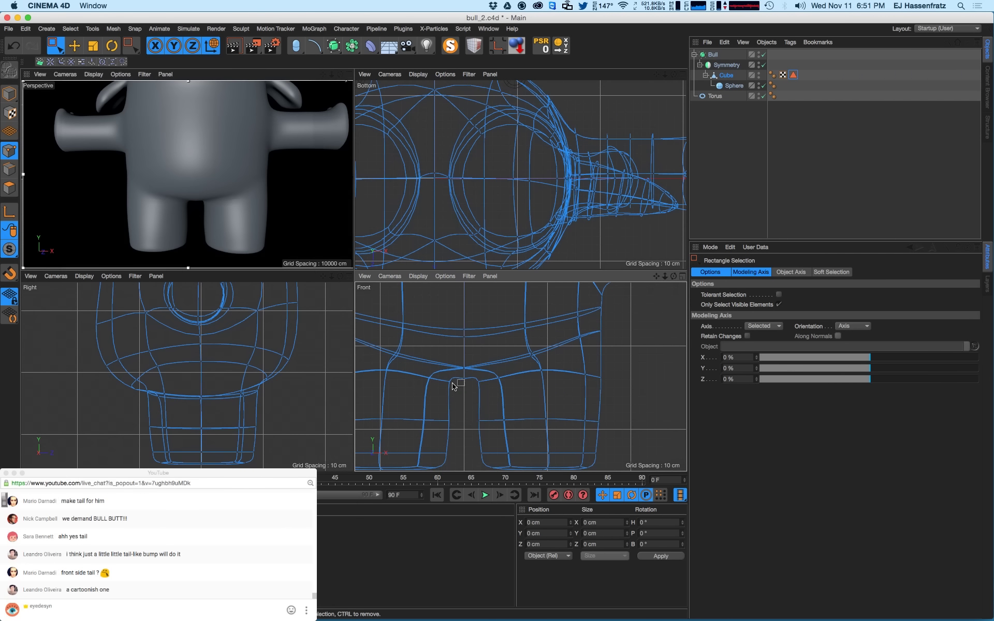
{"action": "left_click", "coordinate": [478, 387]}
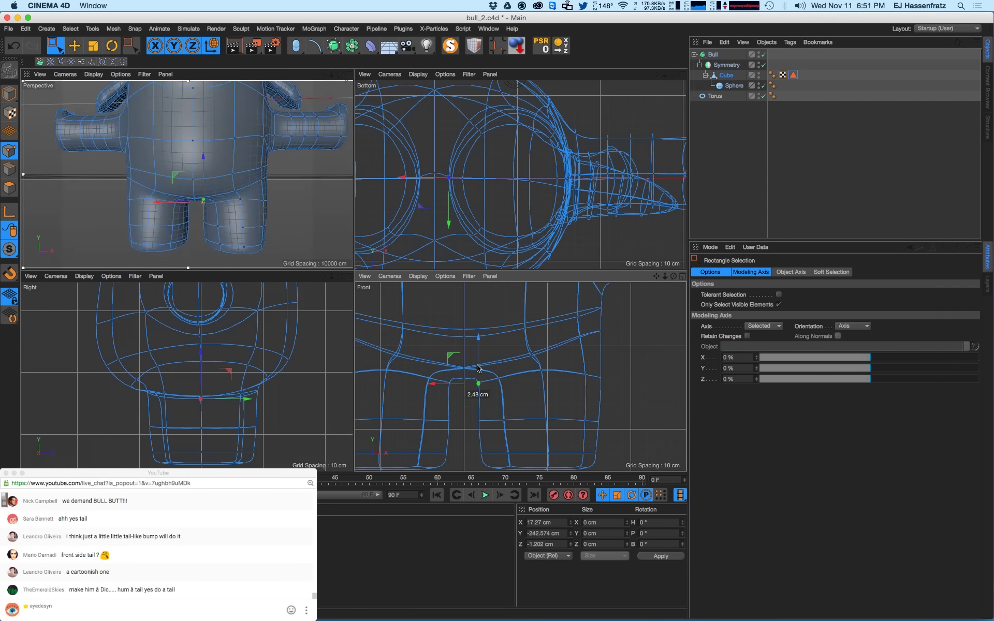
{"action": "left_click_drag", "start_coordinate": [478, 374], "coordinate": [443, 389]}
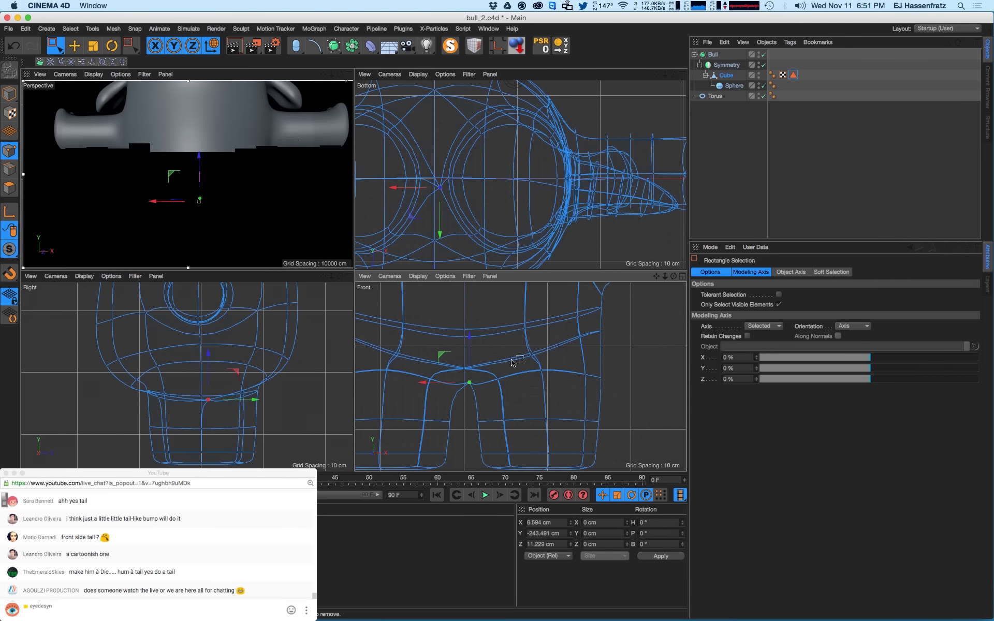
{"action": "key", "text": "h"}
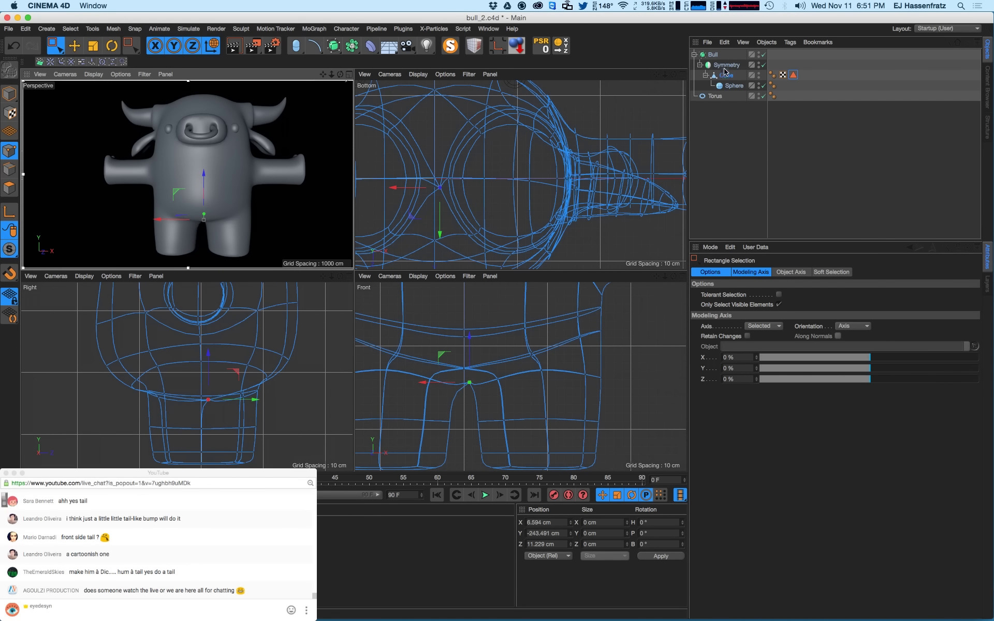
- Step the Symmetry object's Tolerance down to 1 cm in the Attribute Manager
{"action": "left_click", "coordinate": [726, 66]}
{"action": "left_click", "coordinate": [771, 317]}
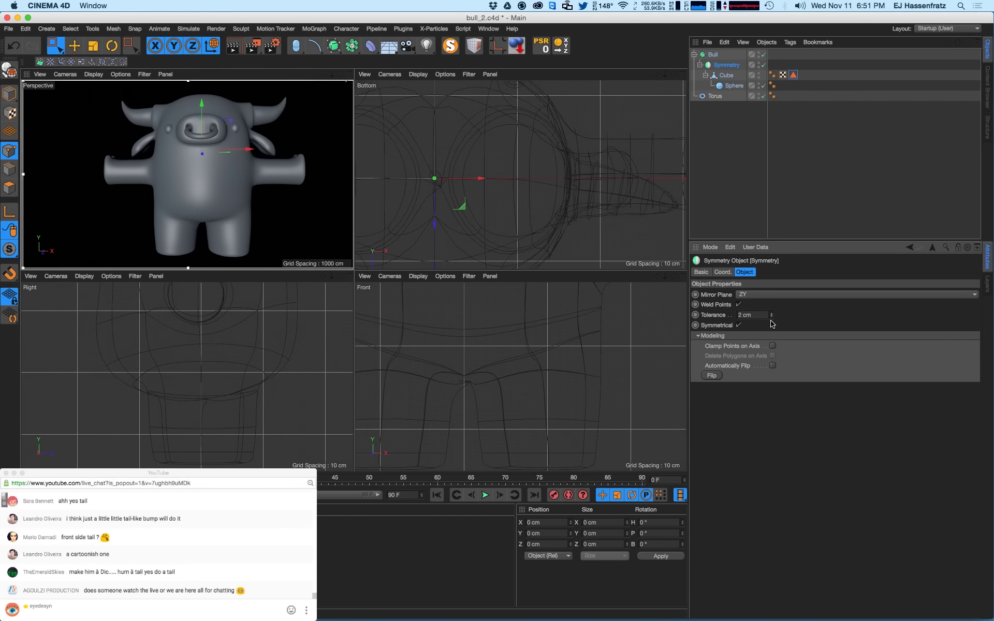
{"action": "left_click_drag", "start_coordinate": [770, 328], "coordinate": [771, 330]}
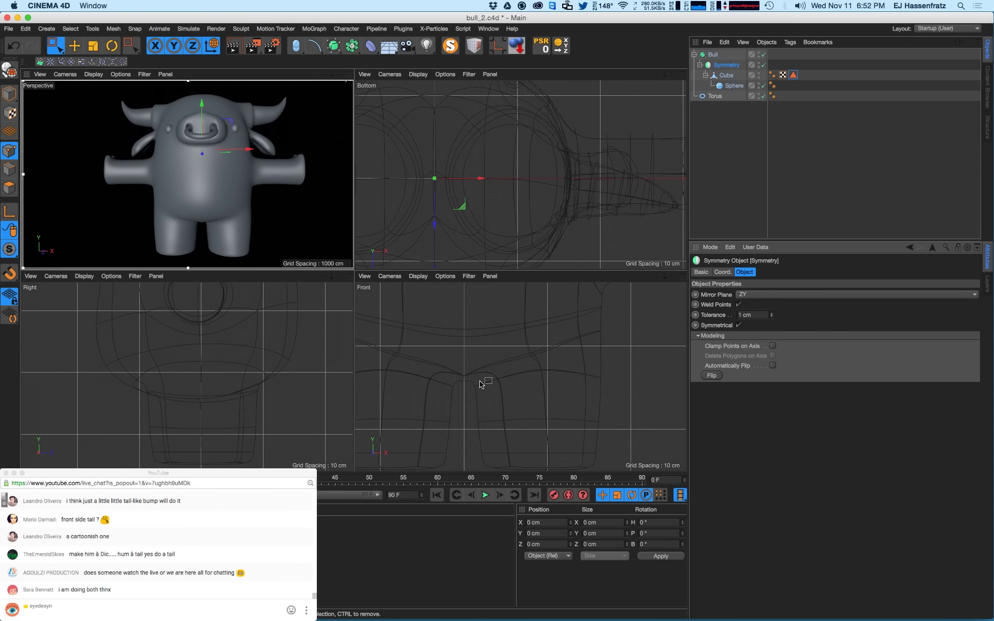
- On the Cube mesh, select the top-of-leg-gap point and set its Position X to 0
{"action": "left_click", "coordinate": [723, 75]}
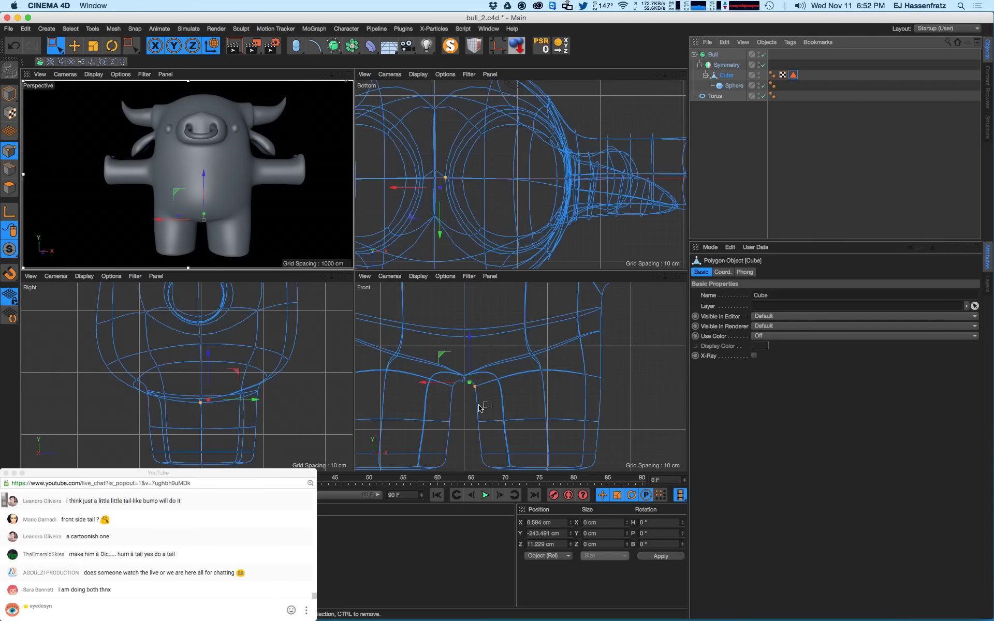
{"action": "left_click", "coordinate": [456, 352]}
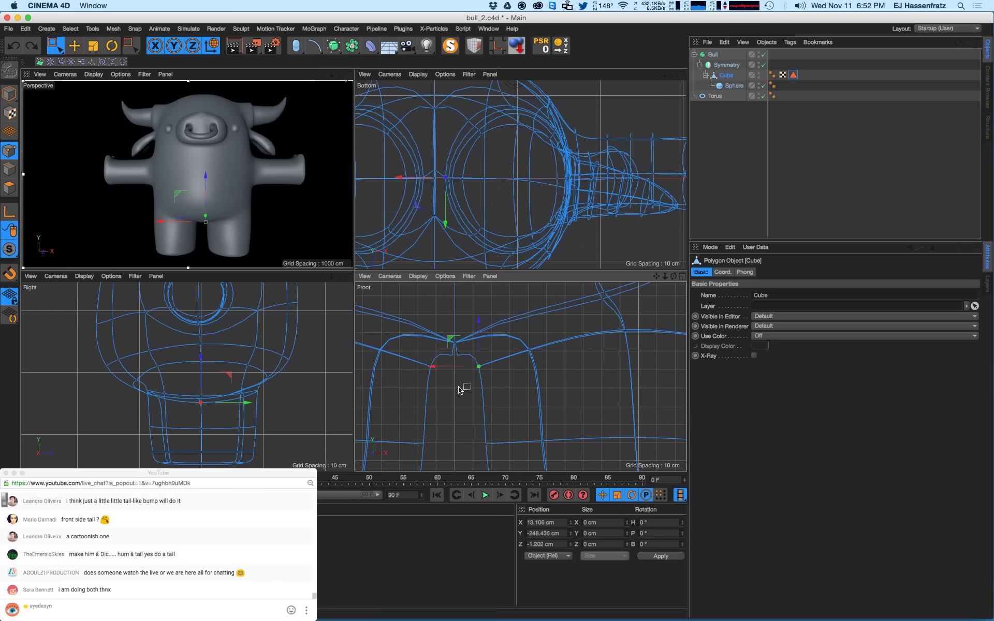
{"action": "left_click_drag", "start_coordinate": [446, 351], "coordinate": [468, 365]}
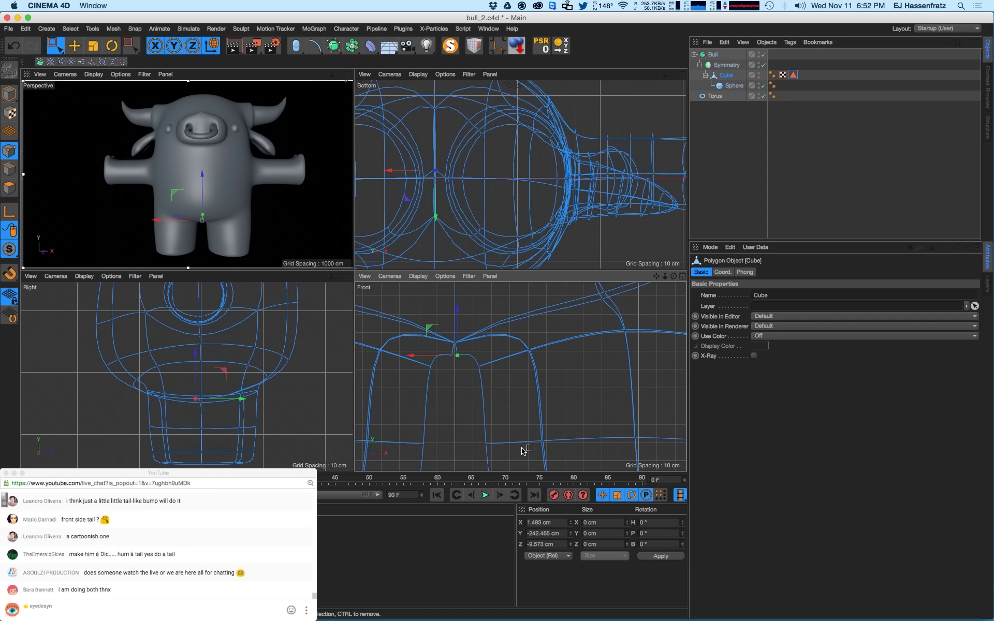
{"action": "type", "text": "0"}
{"action": "key", "text": "Return"}
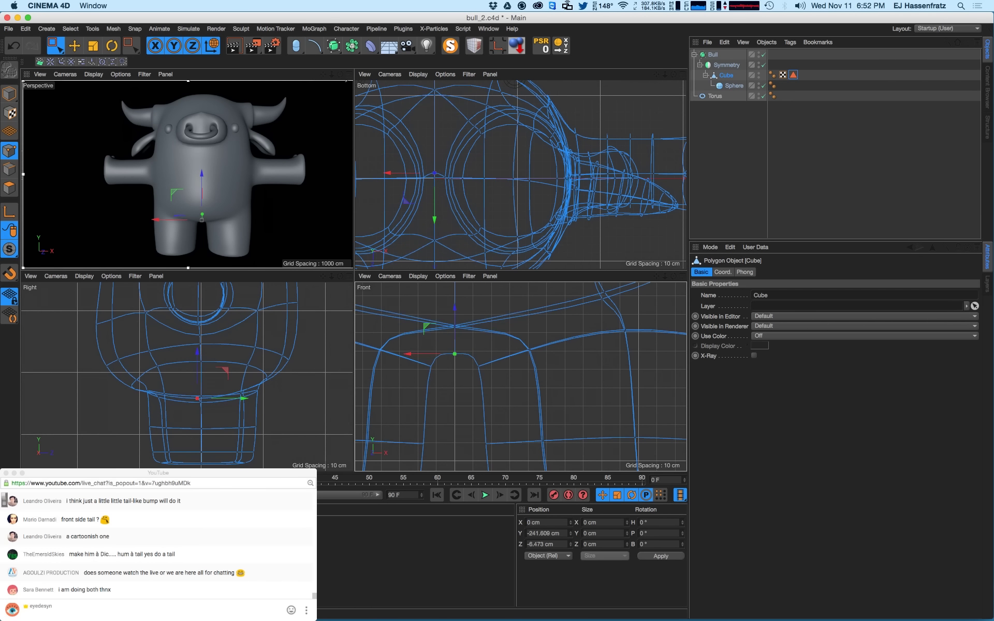
- Select the point where the edges cross and orbit to a three-quarter view of the crotch
{"action": "left_click_drag", "start_coordinate": [447, 318], "coordinate": [471, 340]}
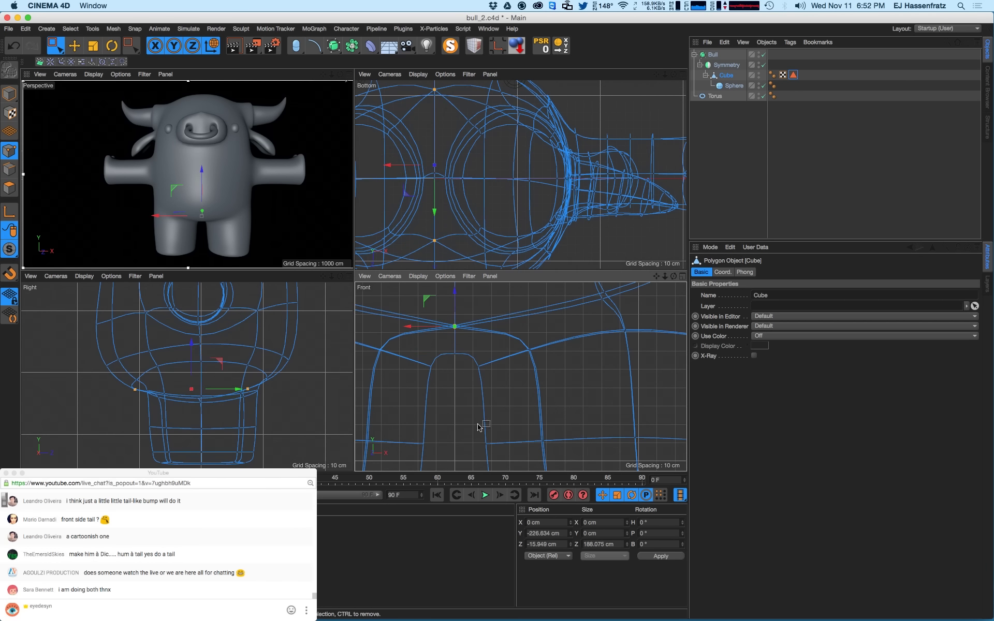
{"action": "scroll", "coordinate": [207, 234], "scroll_direction": "up", "scroll_amount": 5}
{"action": "left_click_drag", "start_coordinate": [207, 234], "coordinate": [141, 214], "text": "alt"}
{"action": "scroll", "coordinate": [210, 231], "scroll_direction": "up", "scroll_amount": 3}
{"action": "scroll", "coordinate": [209, 232], "scroll_direction": "up", "scroll_amount": 3}
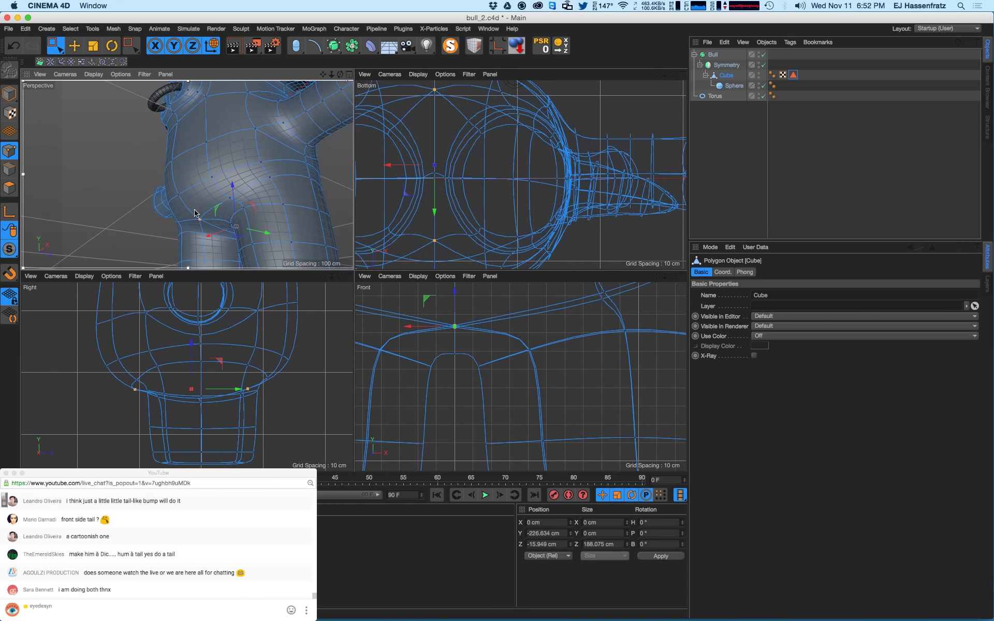
{"action": "scroll", "coordinate": [208, 232], "scroll_direction": "down", "scroll_amount": 3}
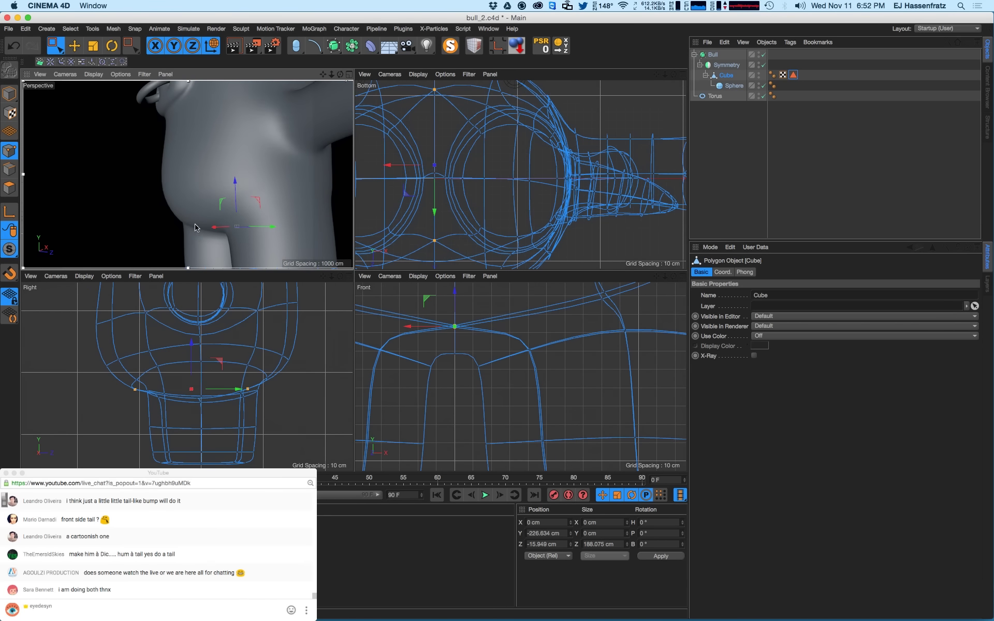
- Inspect points at the back of the hind leg, then view a smooth render of the bull
{"action": "left_click", "coordinate": [195, 226]}
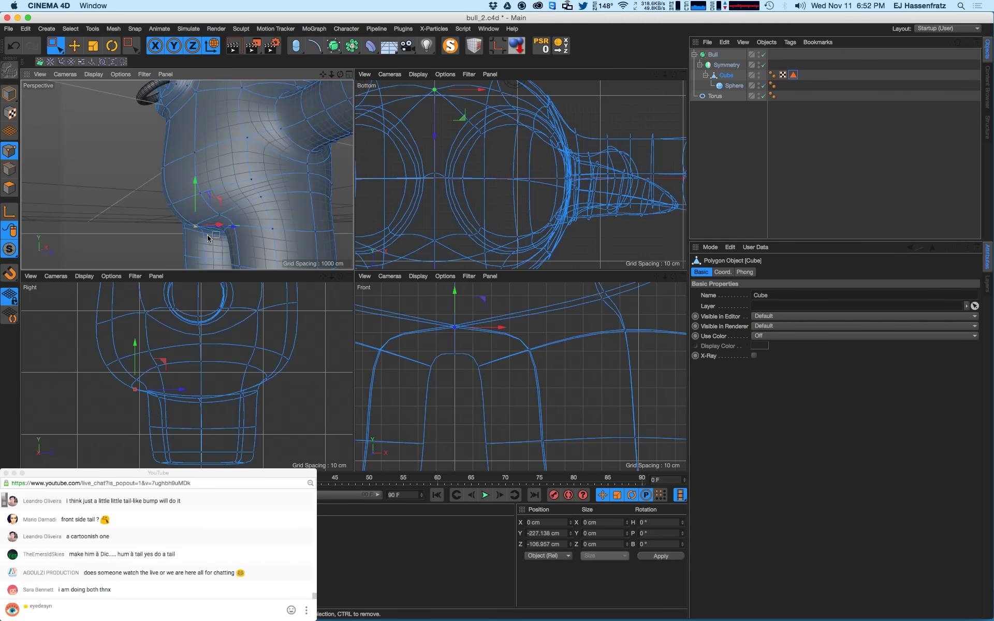
{"action": "left_click_drag", "start_coordinate": [208, 238], "coordinate": [215, 274], "text": "alt"}
{"action": "left_click", "coordinate": [141, 389]}
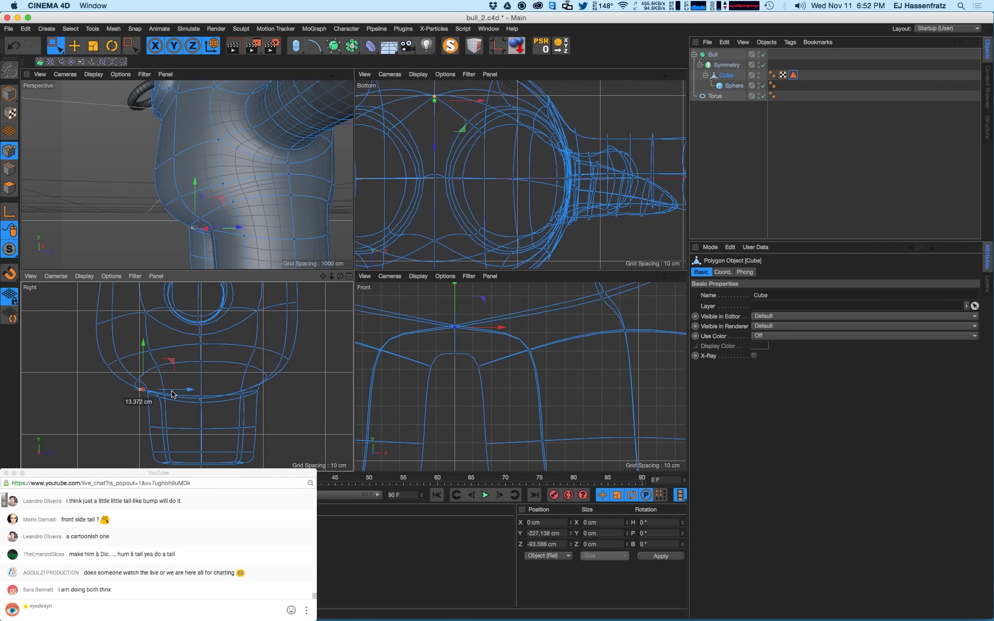
{"action": "left_click_drag", "start_coordinate": [218, 228], "coordinate": [307, 247], "text": "alt"}
{"action": "key", "text": "ctrl+r"}
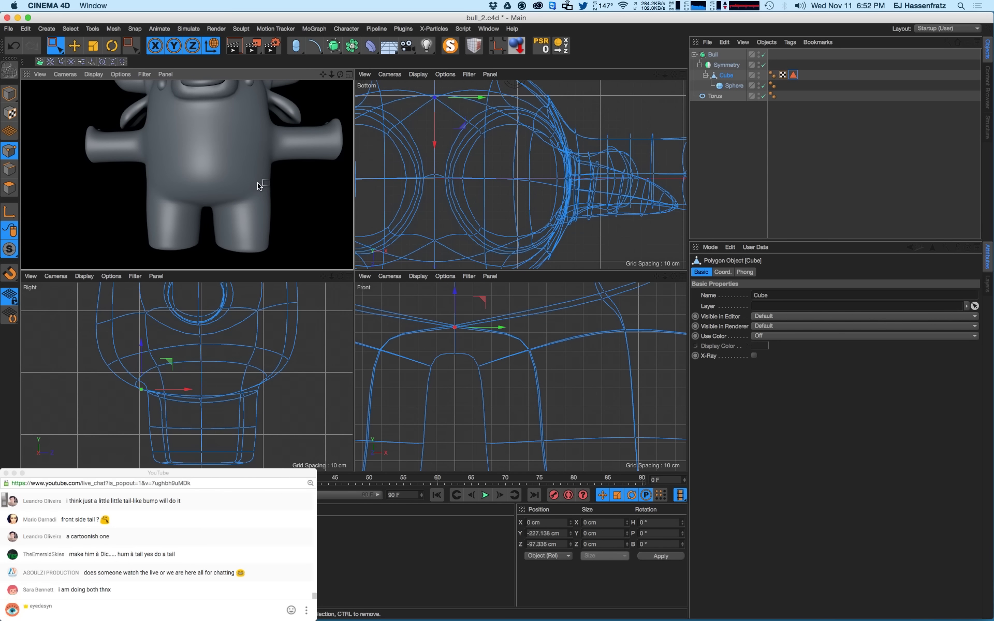
- Return to the editable wireframe, pick points on the body's side and belly, and smooth-render
{"action": "left_click", "coordinate": [119, 192]}
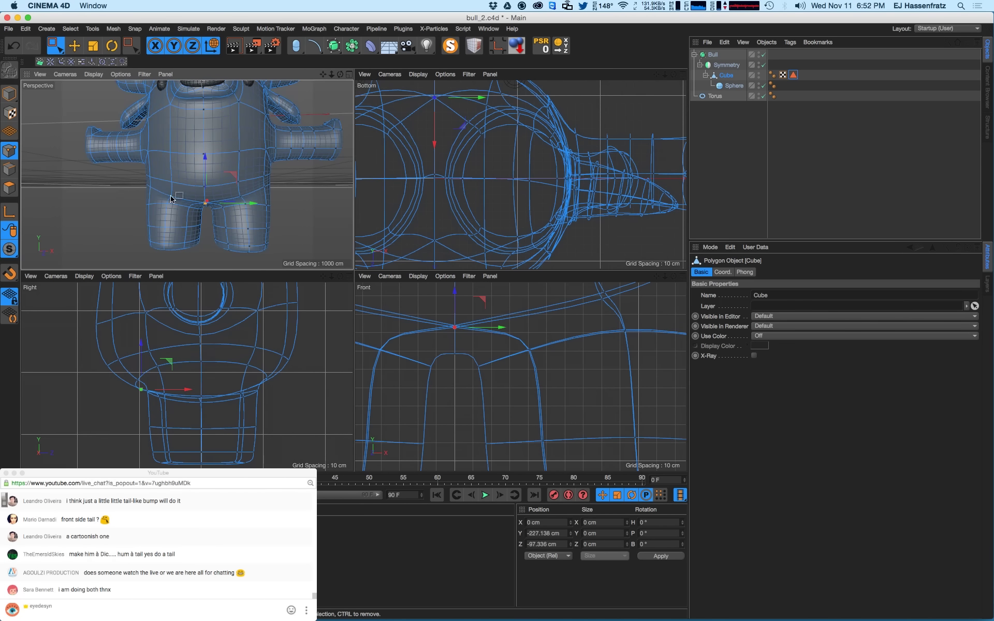
{"action": "left_click", "coordinate": [237, 197]}
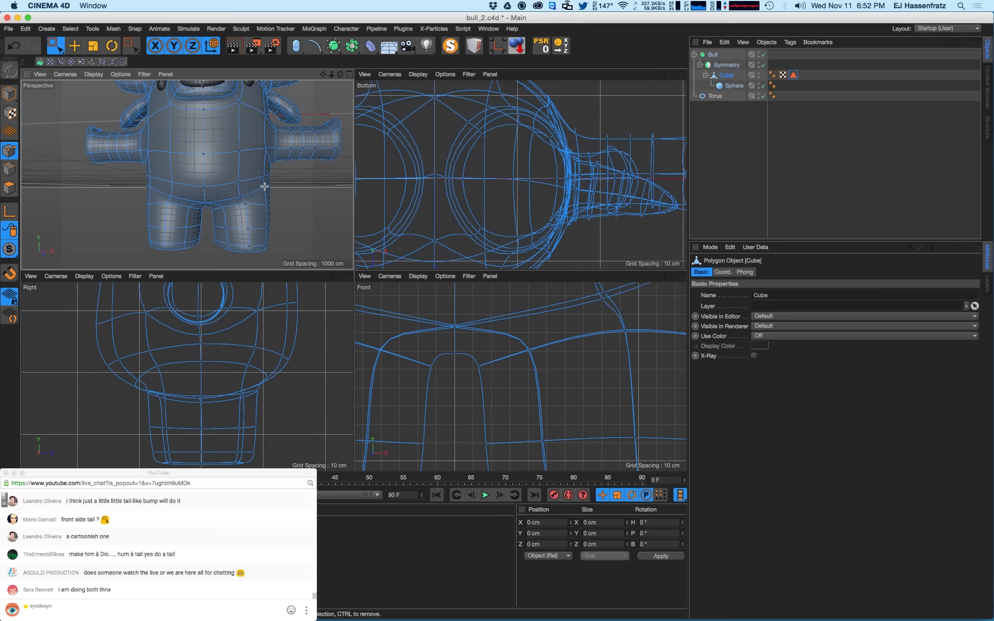
{"action": "left_click", "coordinate": [264, 186]}
{"action": "left_click", "coordinate": [238, 181]}
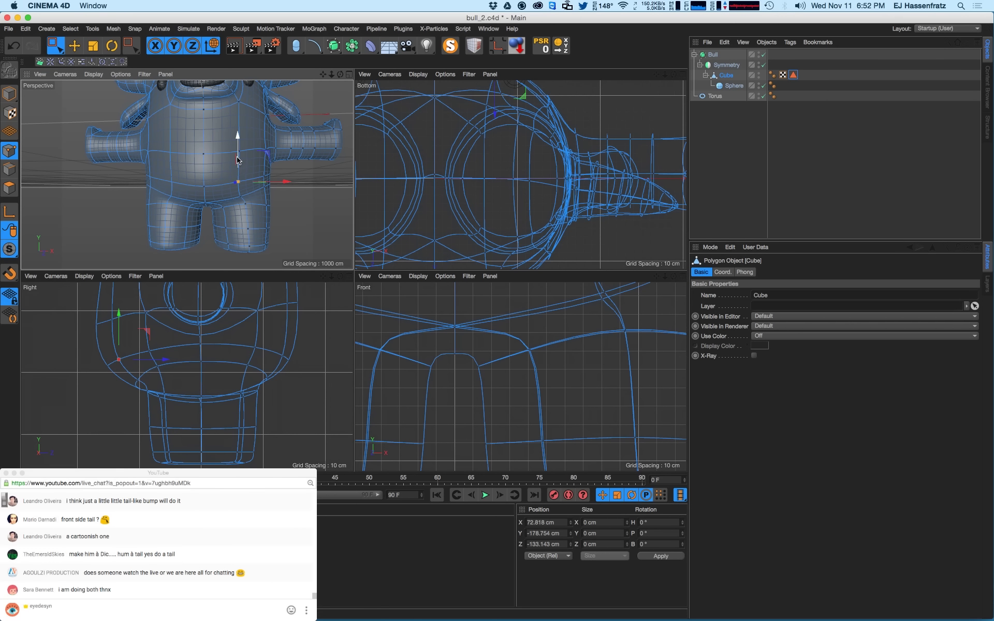
{"action": "left_click", "coordinate": [204, 186]}
{"action": "key", "text": "alt+r"}
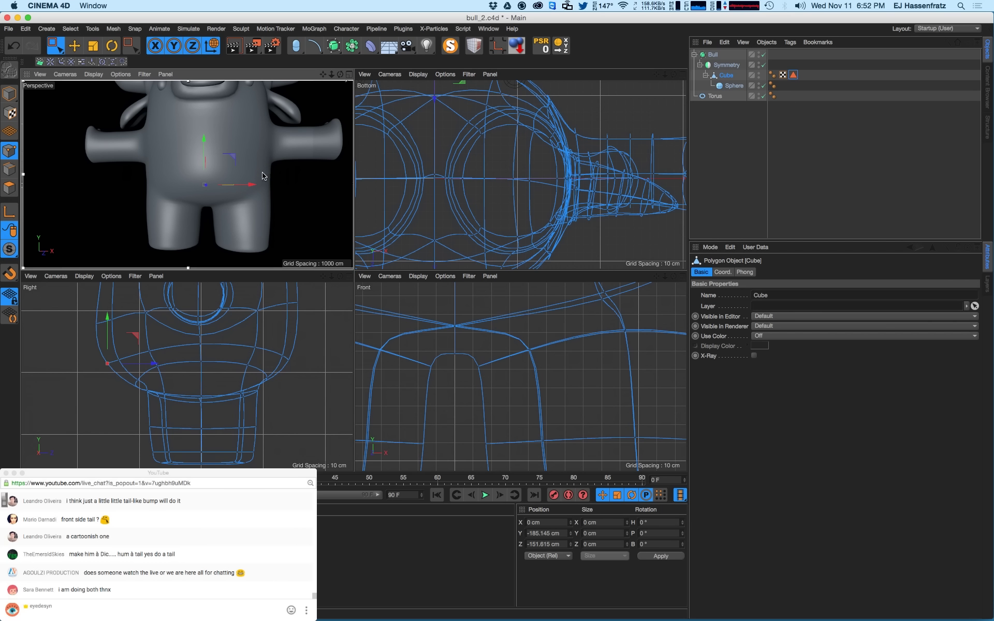
- Select a point on the side of the belly and pull it outward along X
{"action": "scroll", "coordinate": [247, 195], "scroll_direction": "up", "scroll_amount": 5}
{"action": "left_click", "coordinate": [231, 189]}
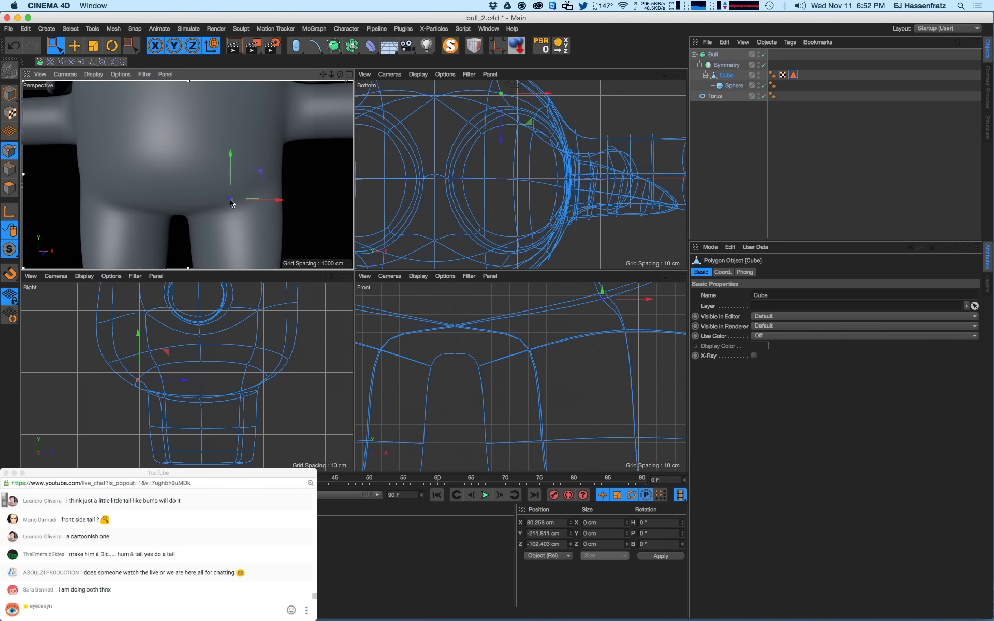
{"action": "left_click", "coordinate": [267, 181]}
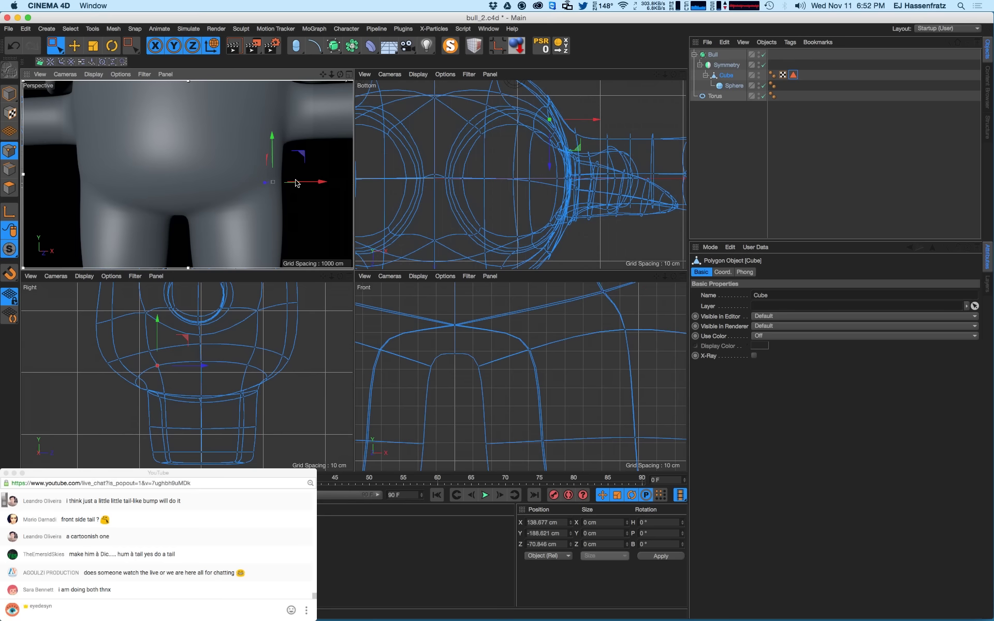
{"action": "left_click_drag", "start_coordinate": [289, 183], "coordinate": [289, 183]}
- Select the hip points and shift the inner-leg point by about 6 cm with Move
{"action": "left_click_drag", "start_coordinate": [266, 211], "coordinate": [188, 233], "text": "alt"}
{"action": "left_click", "coordinate": [179, 226]}
{"action": "key", "text": "e"}
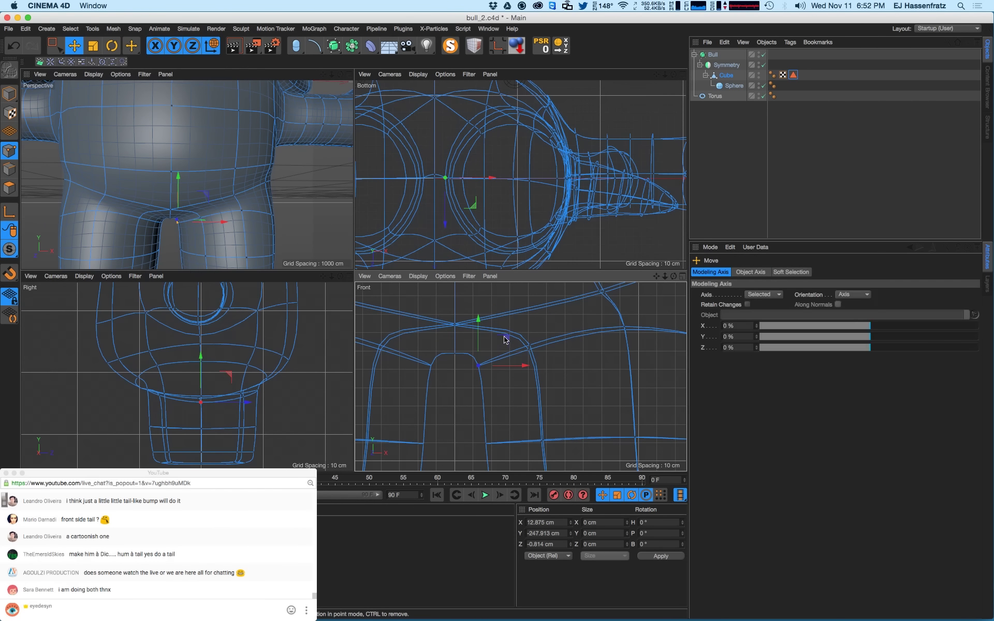
{"action": "mouse_move", "coordinate": [494, 356]}
{"action": "left_mouse_down"}
{"action": "mouse_move", "coordinate": [507, 344]}
{"action": "mouse_move", "coordinate": [481, 341]}
{"action": "left_mouse_up"}
- Select the top-of-leg and hip-side points and raise the underarm points slightly along Y
{"action": "left_click_drag", "start_coordinate": [195, 219], "coordinate": [261, 231], "text": "alt"}
{"action": "left_click", "coordinate": [172, 213]}
{"action": "left_click", "coordinate": [210, 199]}
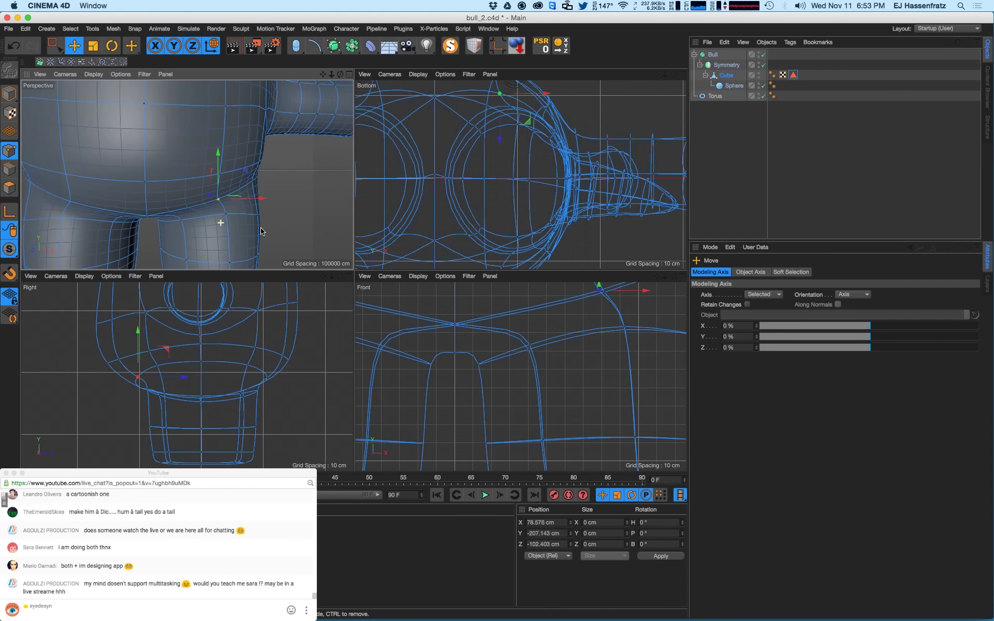
{"action": "left_click", "coordinate": [260, 163]}
{"action": "left_click", "coordinate": [250, 180], "text": "shift"}
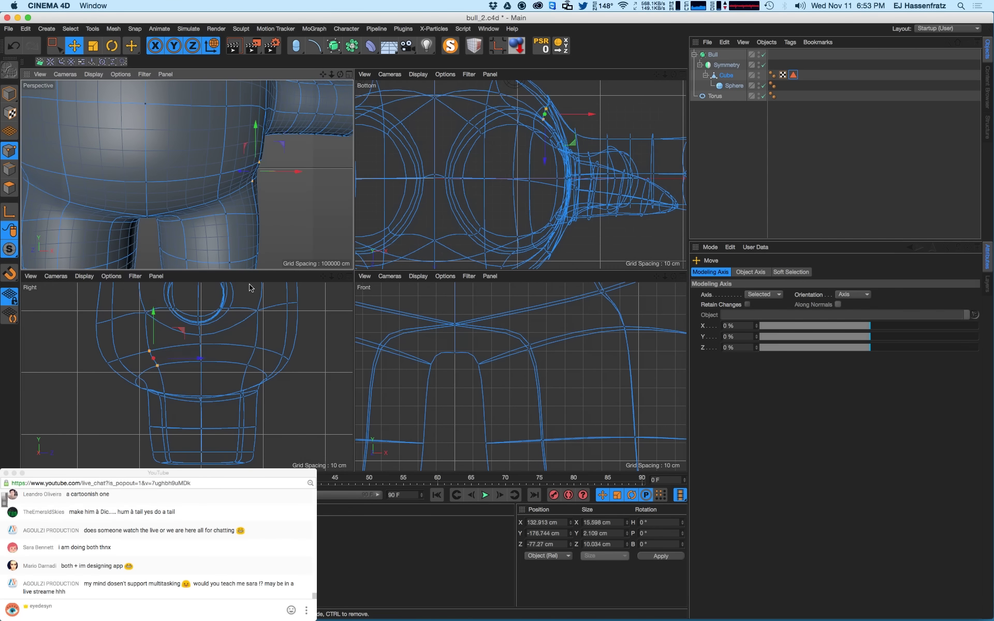
{"action": "scroll", "coordinate": [565, 383], "scroll_direction": "down", "scroll_amount": 5}
{"action": "scroll", "coordinate": [565, 376], "scroll_direction": "up", "scroll_amount": 6}
{"action": "left_click_drag", "start_coordinate": [556, 361], "coordinate": [556, 357]}
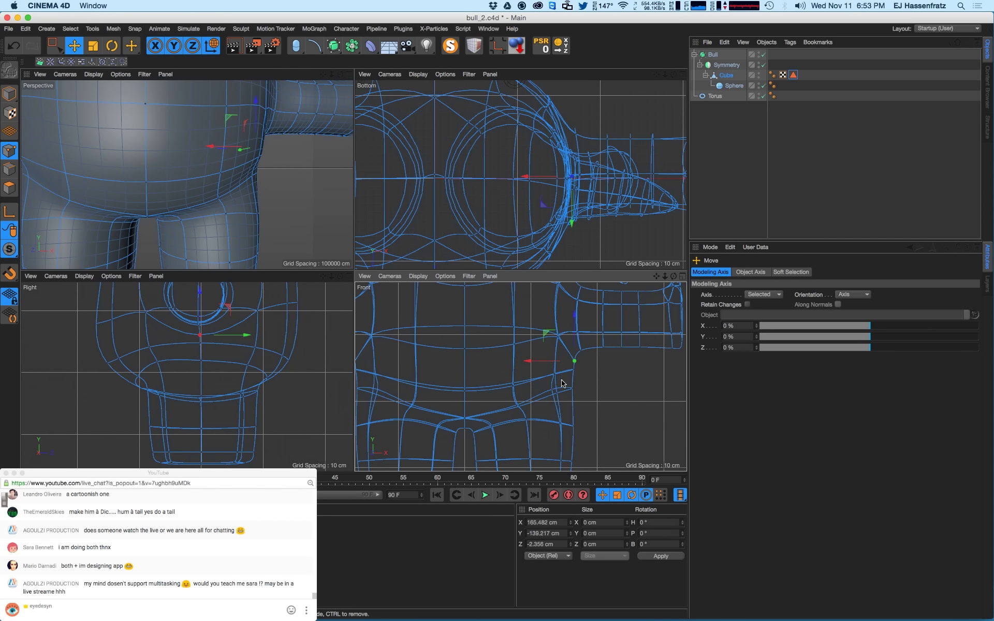
{"action": "left_click", "coordinate": [555, 376]}
{"action": "left_click", "coordinate": [553, 378]}
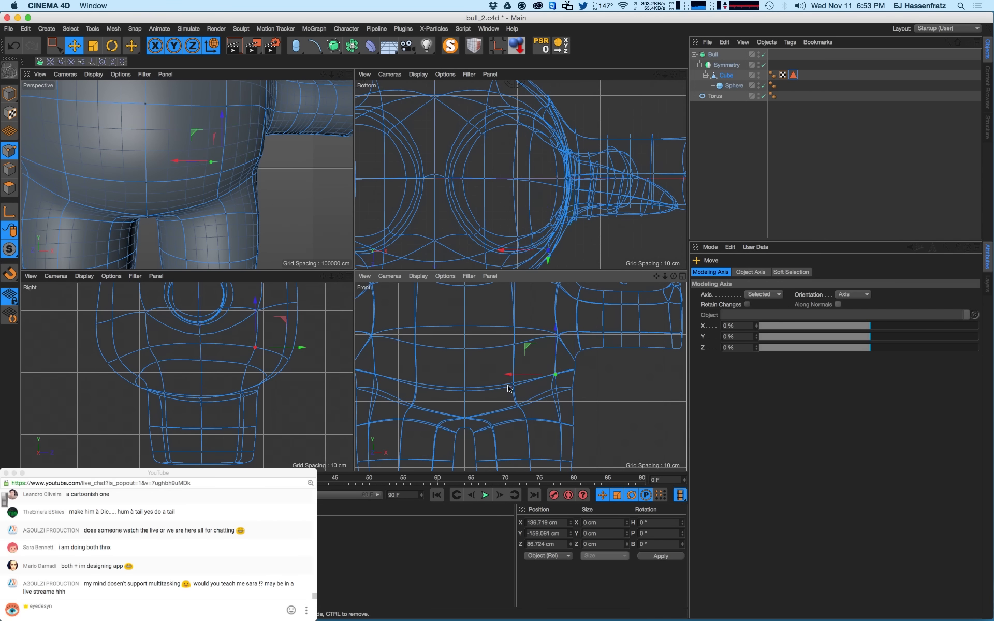
{"action": "left_click", "coordinate": [224, 213]}
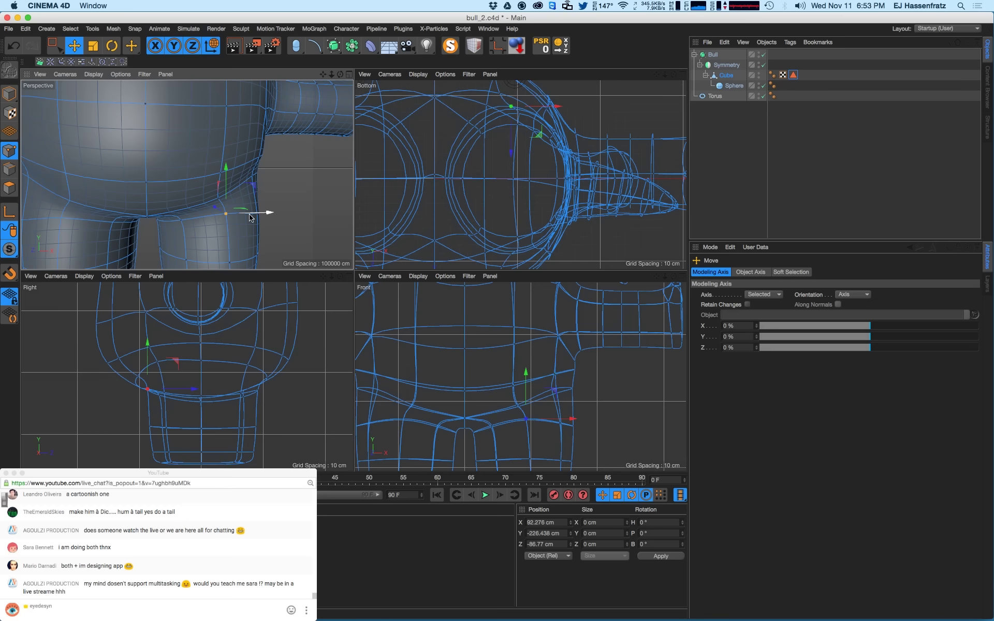
- Box-select the lower leg points in the Front view and move them inward along X
{"action": "key", "text": "0"}
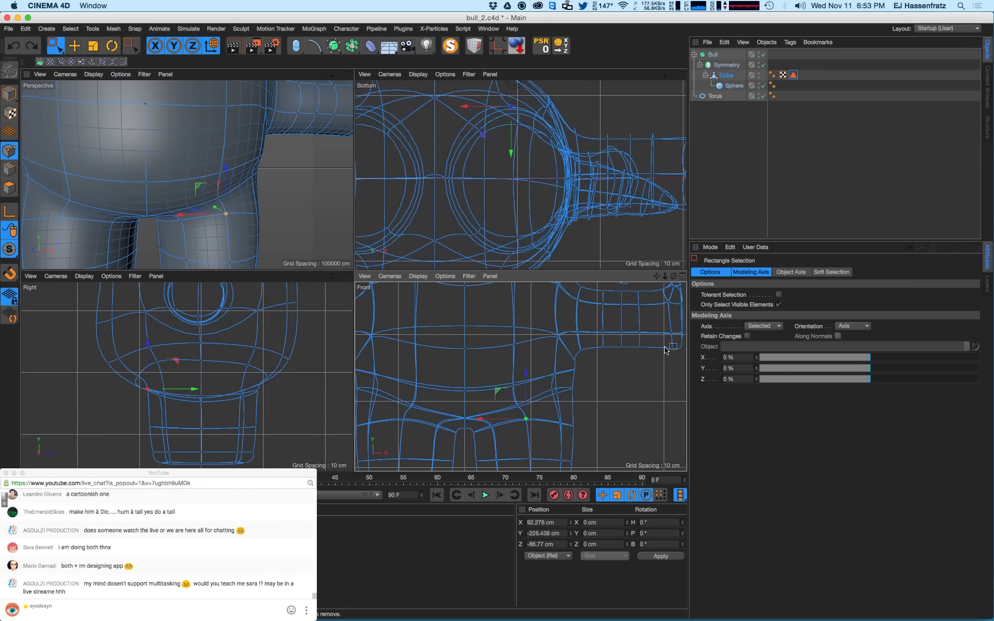
{"action": "left_click_drag", "start_coordinate": [522, 412], "coordinate": [499, 429]}
{"action": "middle_click_drag", "start_coordinate": [507, 434], "coordinate": [517, 408], "text": "alt"}
{"action": "scroll", "coordinate": [518, 408], "scroll_direction": "down", "scroll_amount": 3}
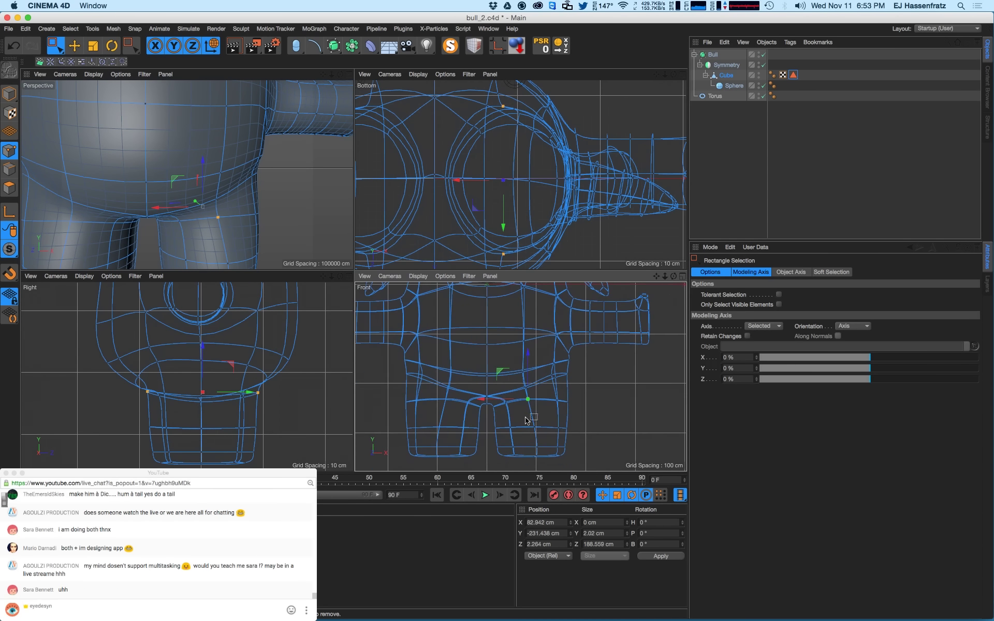
{"action": "left_click_drag", "start_coordinate": [526, 415], "coordinate": [523, 462]}
{"action": "left_click_drag", "start_coordinate": [516, 442], "coordinate": [473, 445]}
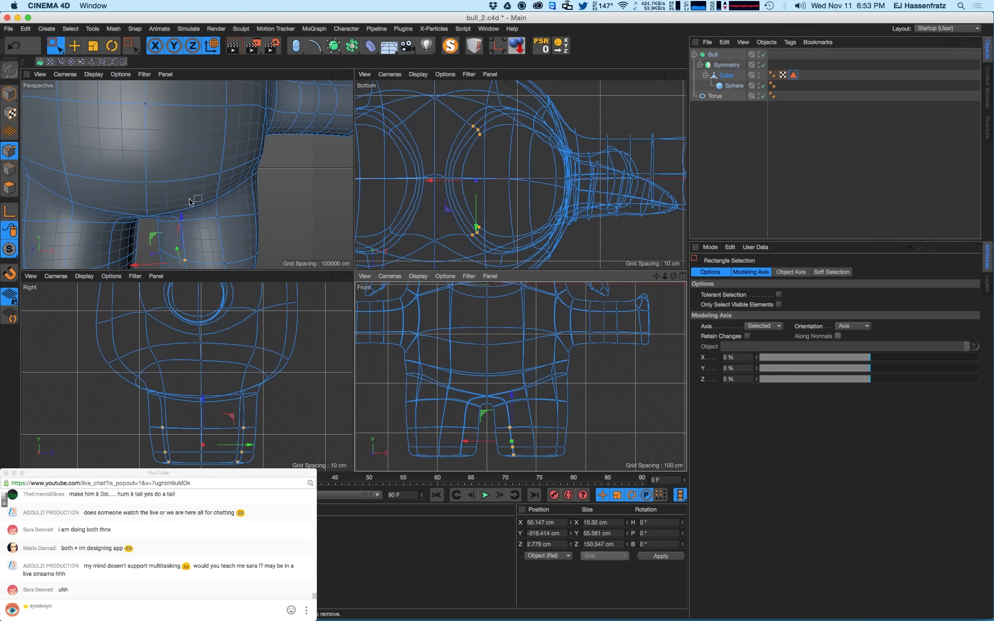
{"action": "scroll", "coordinate": [190, 201], "scroll_direction": "down", "scroll_amount": 10}
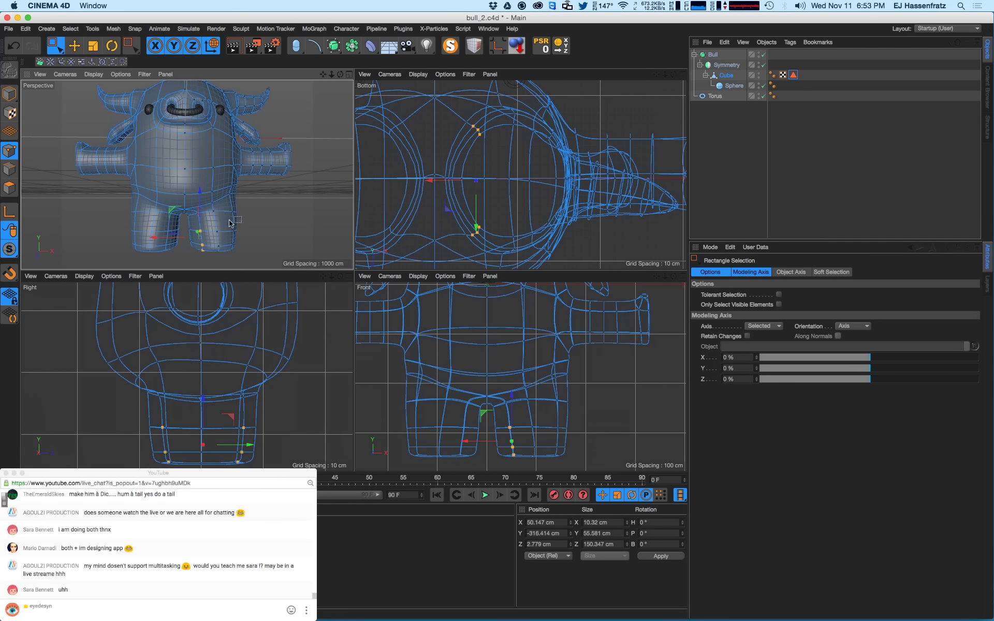
- Orbit to the front, then nudge a hip point sideways and lower it slightly
{"action": "left_click_drag", "start_coordinate": [215, 243], "coordinate": [124, 199], "text": "alt"}
{"action": "mouse_move", "coordinate": [258, 203]}
{"action": "left_mouse_down", "text": "alt"}
{"action": "mouse_move", "coordinate": [287, 207]}
{"action": "mouse_move", "coordinate": [257, 208]}
{"action": "mouse_move", "coordinate": [256, 199]}
{"action": "left_mouse_up", "text": "alt"}
{"action": "left_click", "coordinate": [257, 209]}
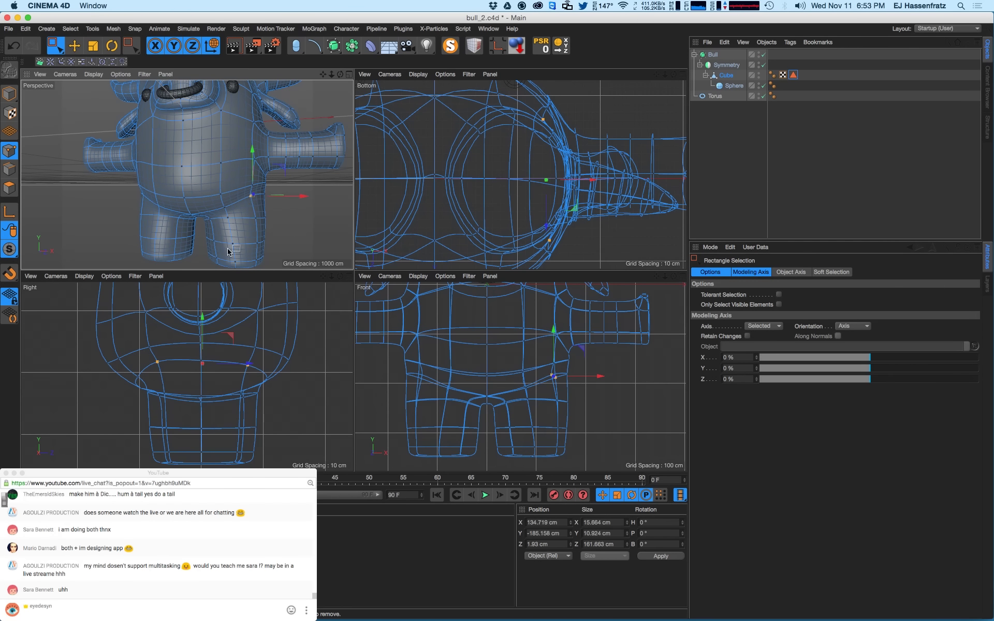
{"action": "left_click_drag", "start_coordinate": [238, 183], "coordinate": [277, 199], "text": "alt"}
{"action": "left_click", "coordinate": [244, 196]}
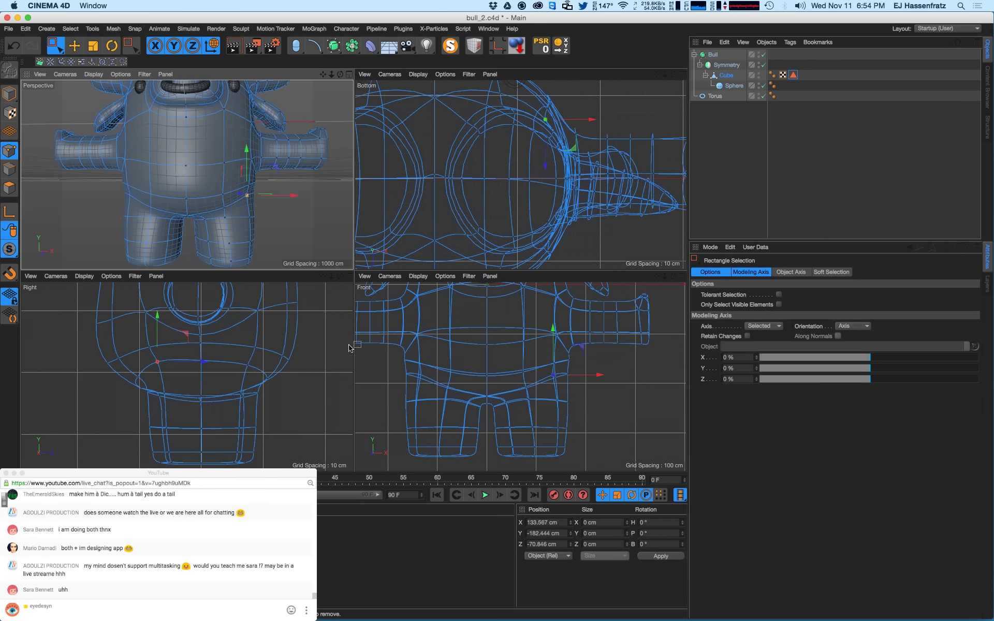
{"action": "scroll", "coordinate": [562, 407], "scroll_direction": "up", "scroll_amount": 2}
{"action": "left_click_drag", "start_coordinate": [555, 348], "coordinate": [554, 380]}
- Raise the body-edge point, push the side point outward along X, and render a preview
{"action": "scroll", "coordinate": [563, 364], "scroll_direction": "up", "scroll_amount": 2}
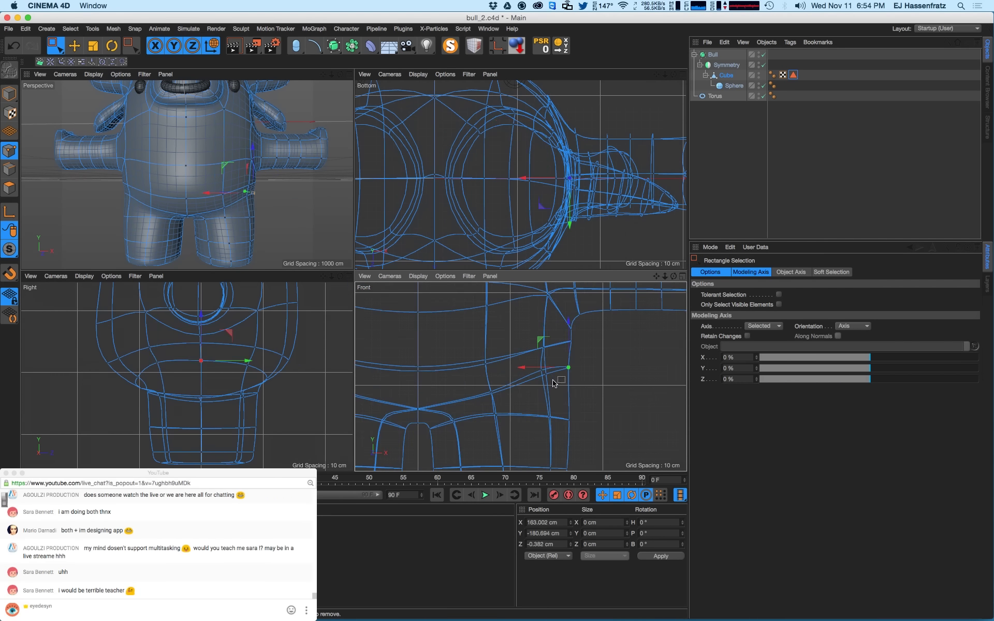
{"action": "left_click_drag", "start_coordinate": [568, 326], "coordinate": [567, 320]}
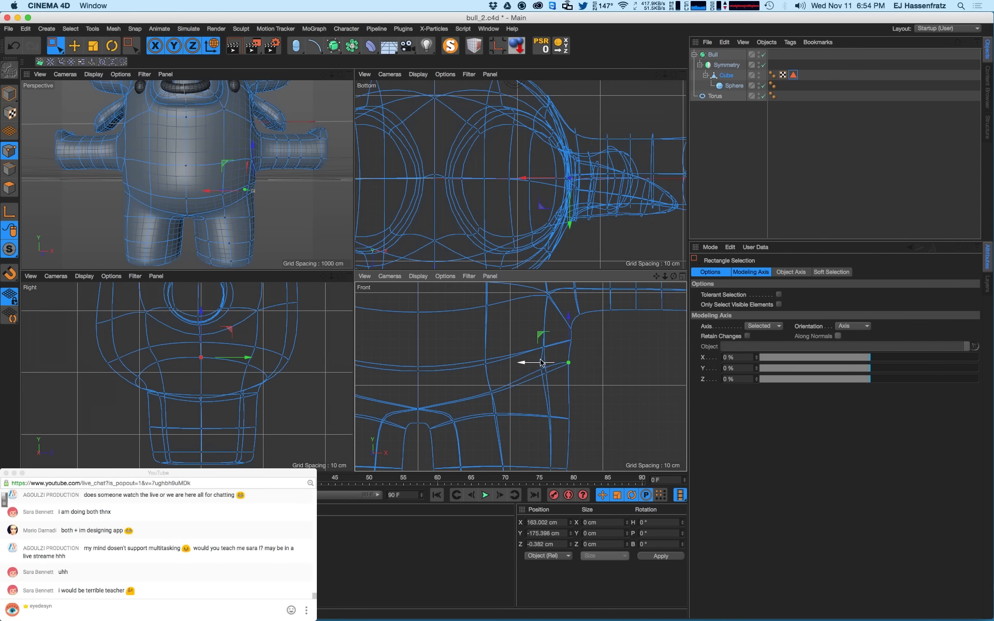
{"action": "left_click_drag", "start_coordinate": [541, 362], "coordinate": [533, 361]}
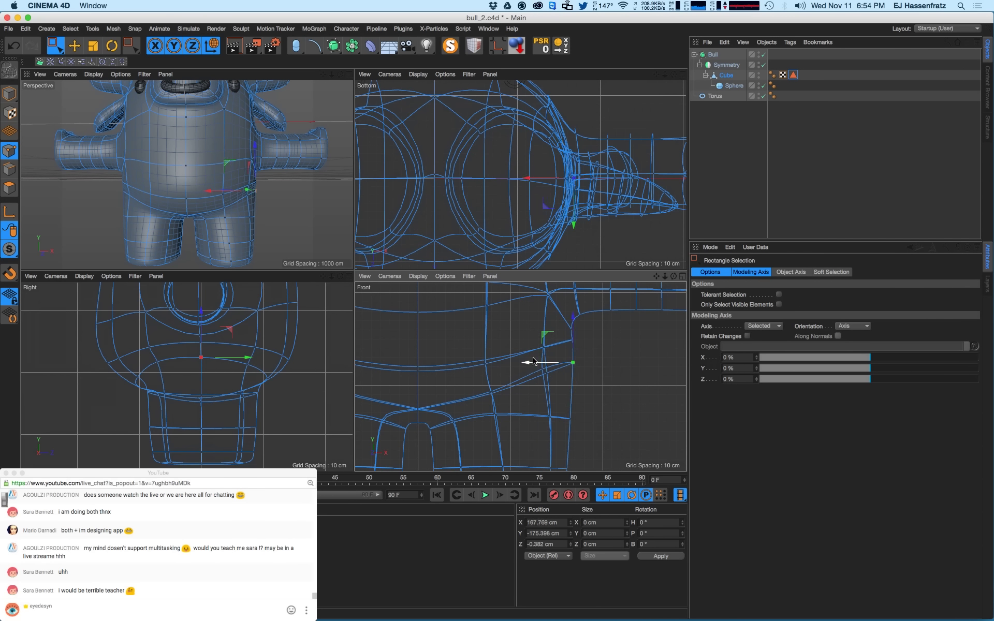
{"action": "left_click", "coordinate": [305, 248]}
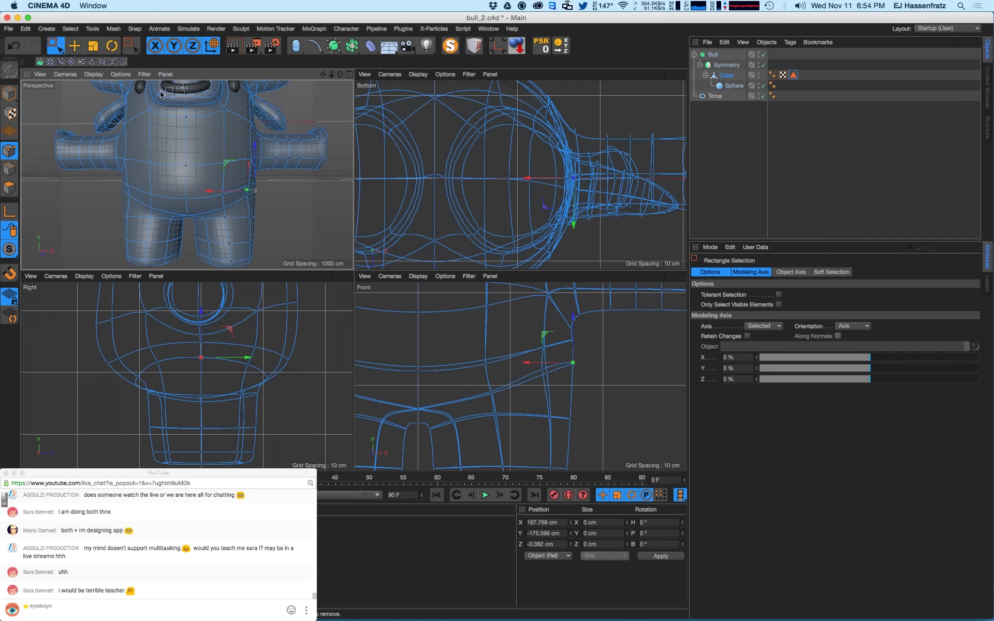
{"action": "key", "text": "e"}
{"action": "key", "text": "super+r"}
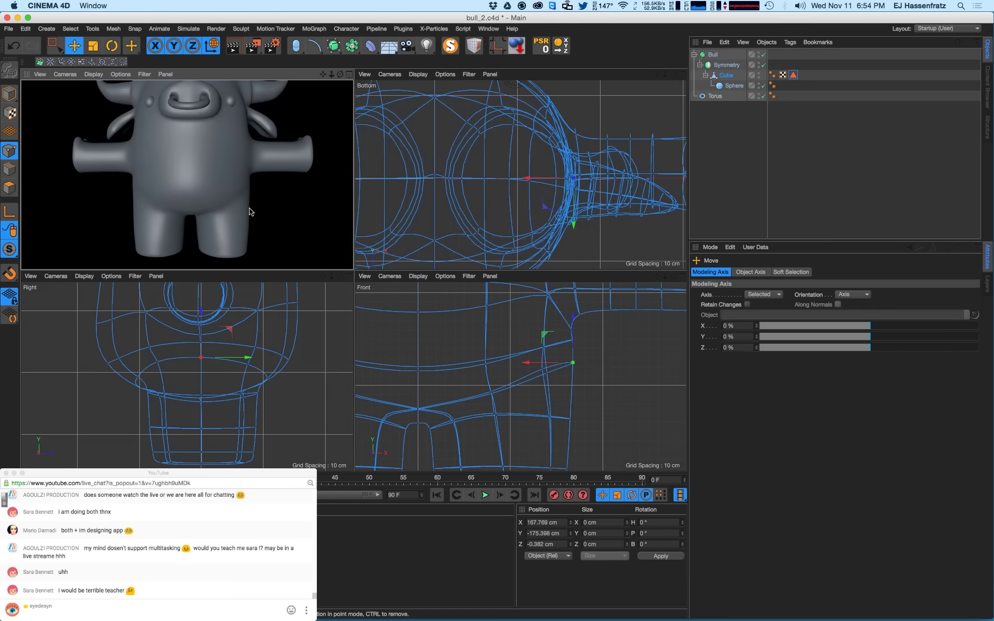
- Zoom into the muzzle, select the crease's centre point and raise it
{"action": "scroll", "coordinate": [229, 194], "scroll_direction": "down", "scroll_amount": 5}
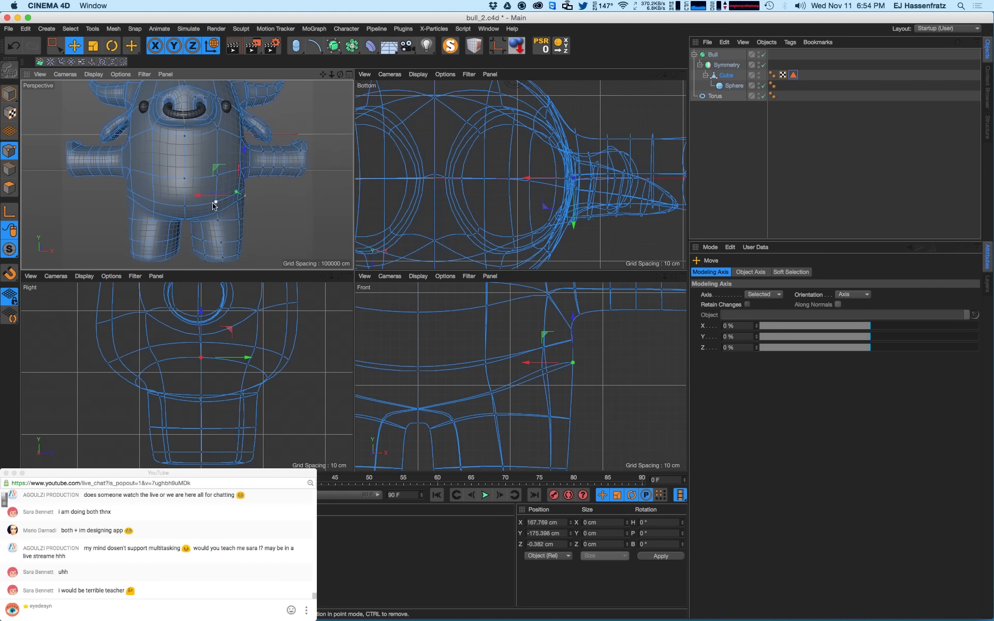
{"action": "left_click_drag", "start_coordinate": [197, 128], "coordinate": [181, 135], "text": "alt"}
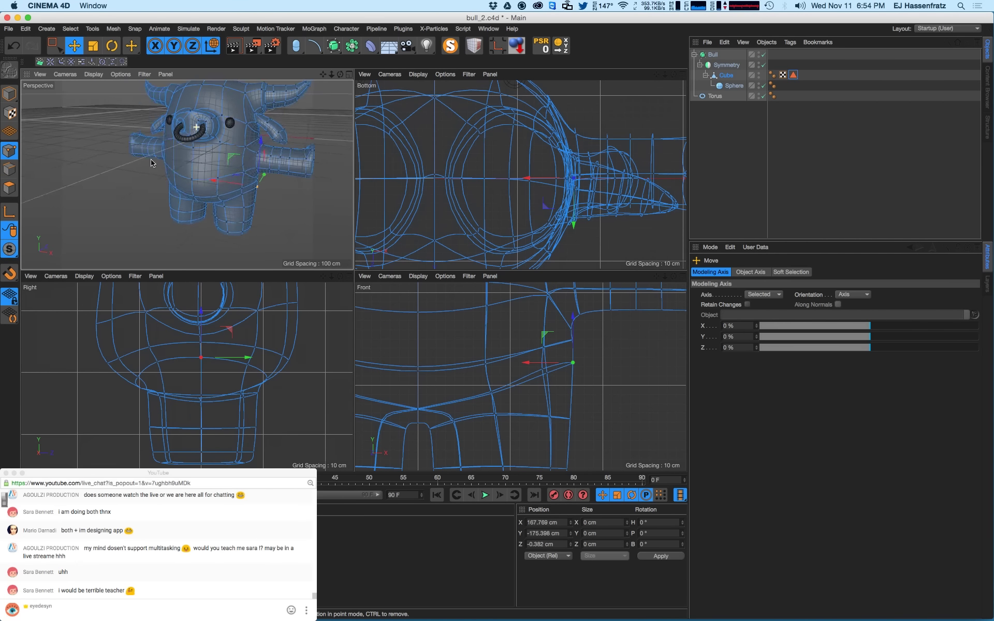
{"action": "middle_click_drag", "start_coordinate": [189, 129], "coordinate": [159, 156], "text": "alt"}
{"action": "right_click_drag", "start_coordinate": [181, 138], "coordinate": [232, 127], "text": "alt"}
{"action": "mouse_move", "coordinate": [144, 185]}
{"action": "left_mouse_down", "text": "alt"}
{"action": "mouse_move", "coordinate": [207, 178]}
{"action": "mouse_move", "coordinate": [136, 199]}
{"action": "left_mouse_up", "text": "alt"}
{"action": "left_click", "coordinate": [117, 176]}
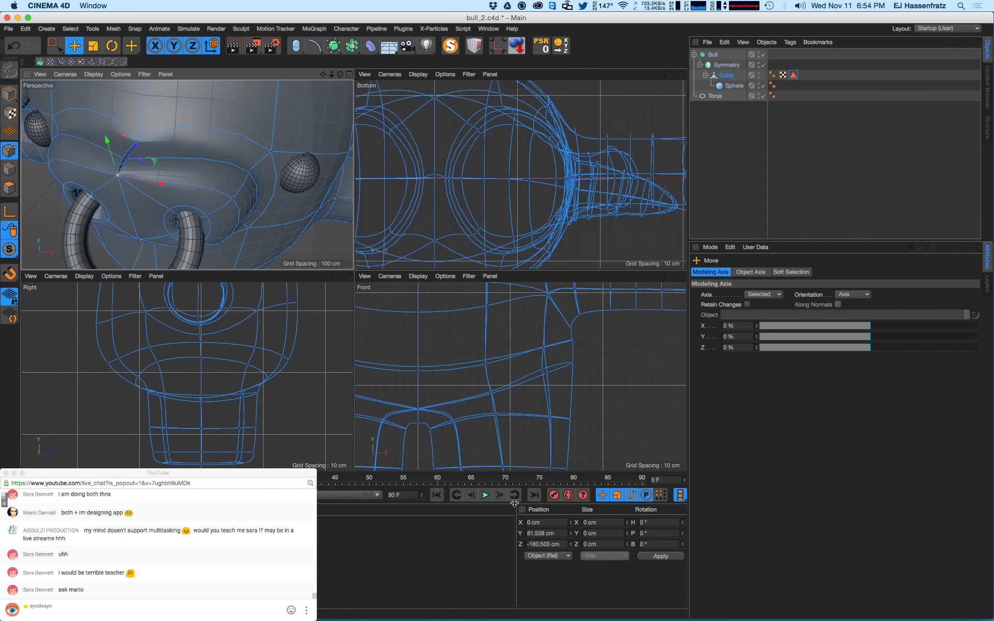
{"action": "right_click_drag", "start_coordinate": [103, 175], "coordinate": [185, 174], "text": "alt"}
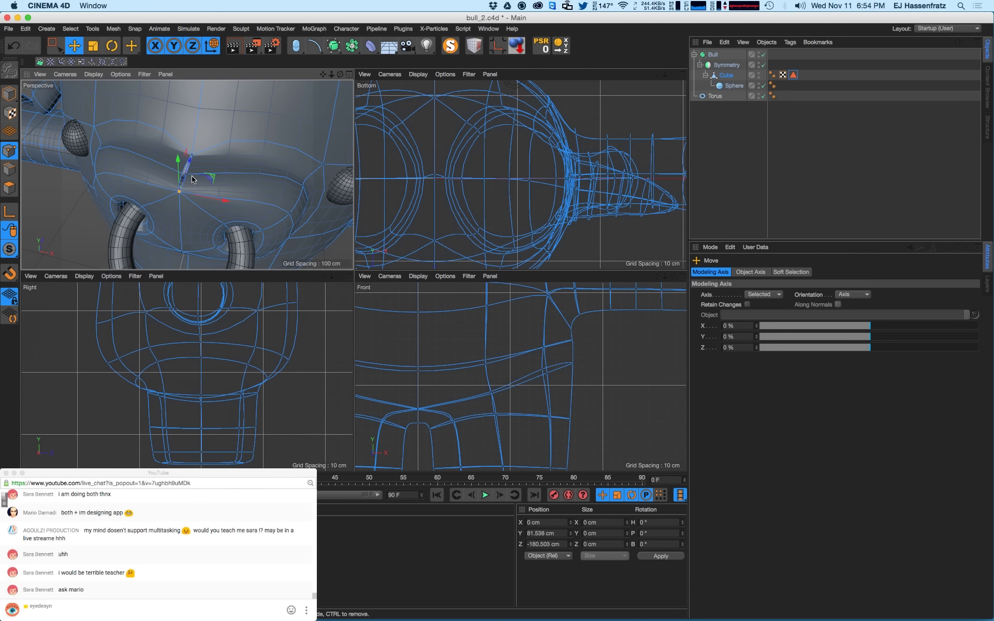
{"action": "left_click_drag", "start_coordinate": [193, 179], "coordinate": [193, 193]}
- Set the crease point's Position X to 0 so it sits on the symmetry line
{"action": "left_click", "coordinate": [561, 522]}
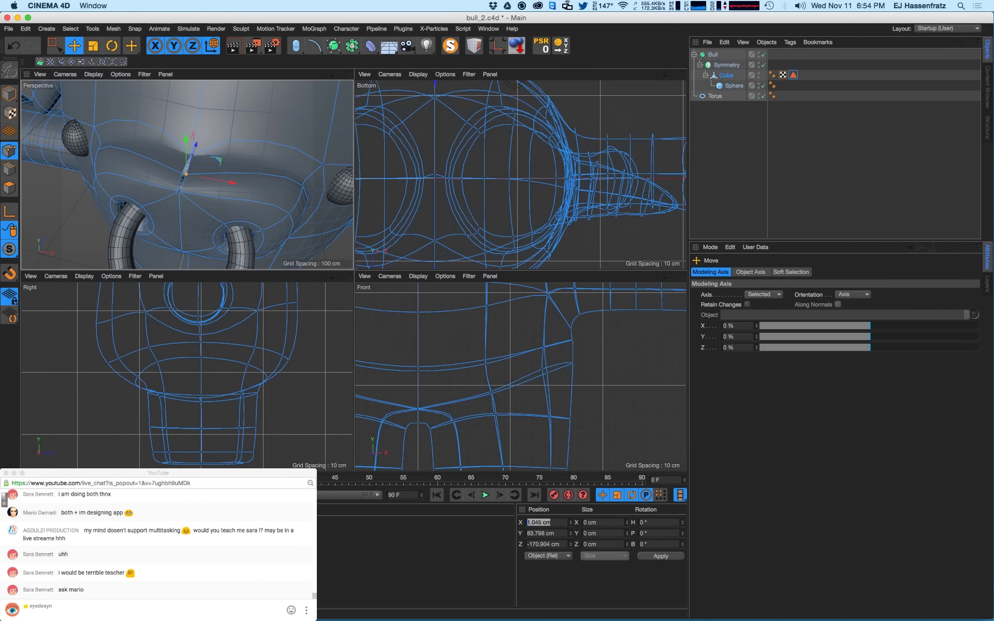
{"action": "type", "text": "0"}
{"action": "key", "text": "Return"}
- Select a higher centre point on the muzzle, then orbit and pan down to the belly and legs
{"action": "mouse_move", "coordinate": [207, 206]}
{"action": "left_mouse_down", "text": "alt"}
{"action": "mouse_move", "coordinate": [187, 205]}
{"action": "mouse_move", "coordinate": [199, 186]}
{"action": "mouse_move", "coordinate": [218, 191]}
{"action": "left_mouse_up", "text": "alt"}
{"action": "left_click", "coordinate": [212, 129]}
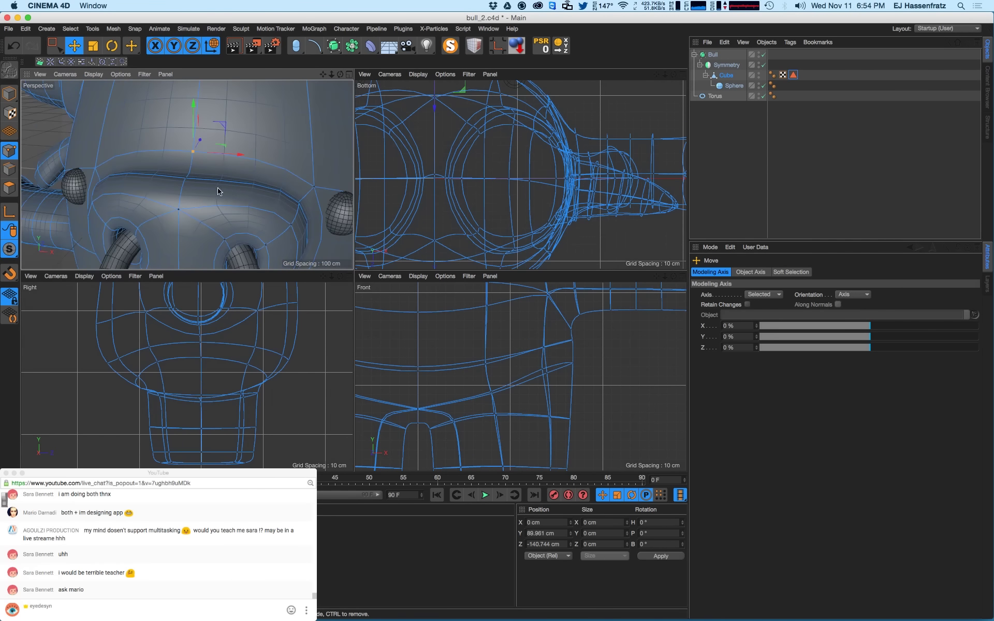
{"action": "right_click_drag", "start_coordinate": [218, 191], "coordinate": [206, 209], "text": "alt"}
{"action": "left_click_drag", "start_coordinate": [212, 217], "coordinate": [219, 199], "text": "alt"}
{"action": "middle_click_drag", "start_coordinate": [220, 233], "coordinate": [220, 154], "text": "alt"}
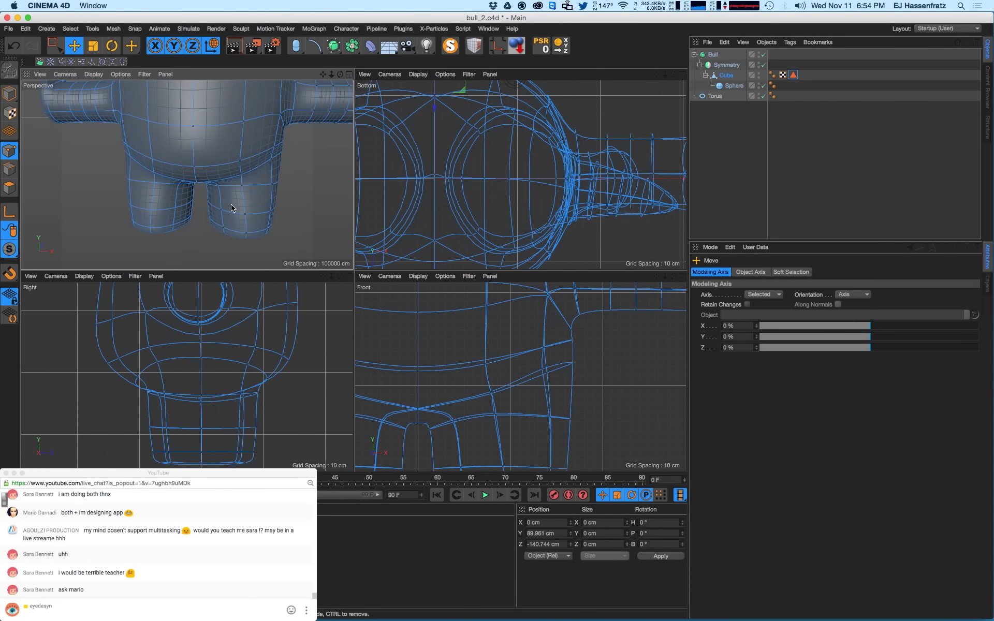
- Raise the upper leg point where the leg meets the belly
{"action": "left_click_drag", "start_coordinate": [253, 198], "coordinate": [251, 182], "text": "alt"}
{"action": "middle_click_drag", "start_coordinate": [250, 182], "coordinate": [249, 200], "text": "alt"}
{"action": "left_click", "coordinate": [235, 190]}
{"action": "left_click_drag", "start_coordinate": [249, 200], "coordinate": [242, 209], "text": "alt"}
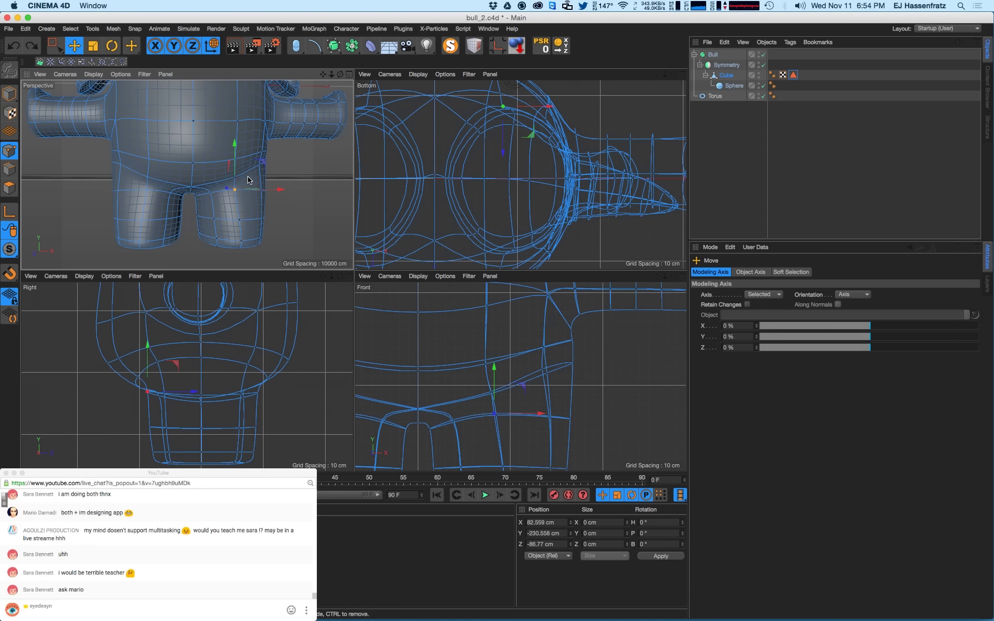
{"action": "left_click_drag", "start_coordinate": [240, 167], "coordinate": [240, 166]}
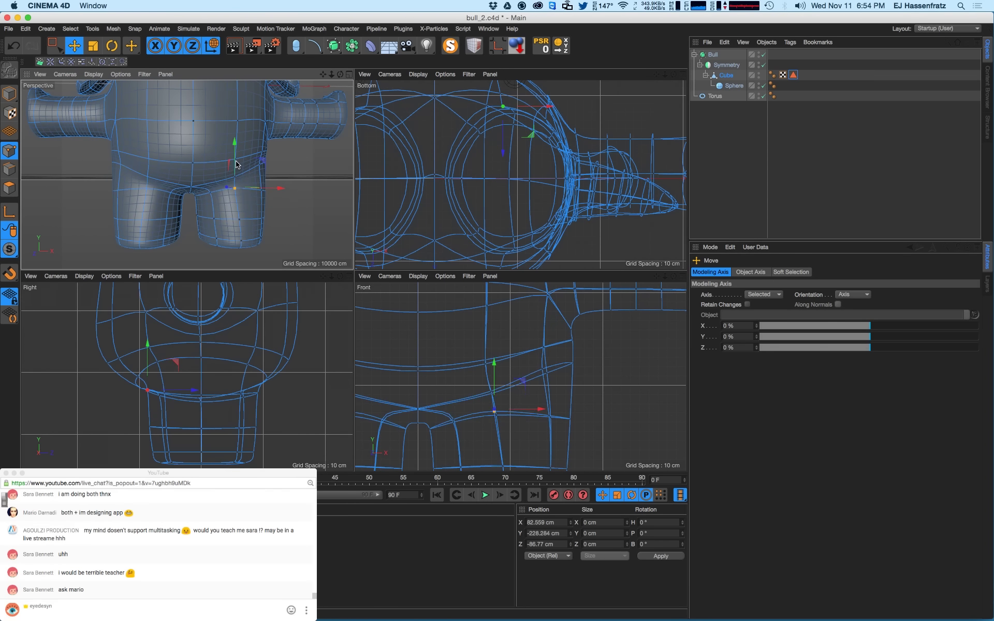
- Box-select more leg-top points and lift them, with the front point at Y -229.905 cm
{"action": "left_click", "coordinate": [260, 192]}
{"action": "left_click", "coordinate": [62, 50]}
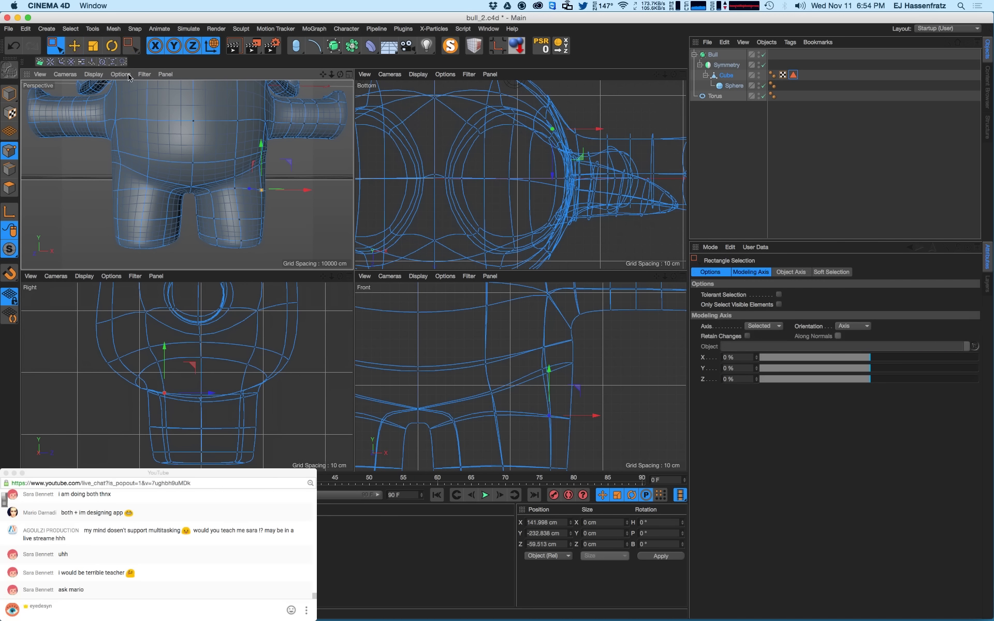
{"action": "left_click_drag", "start_coordinate": [541, 404], "coordinate": [568, 367]}
{"action": "left_click_drag", "start_coordinate": [484, 418], "coordinate": [466, 381]}
{"action": "scroll", "coordinate": [496, 421], "scroll_direction": "up", "scroll_amount": 3}
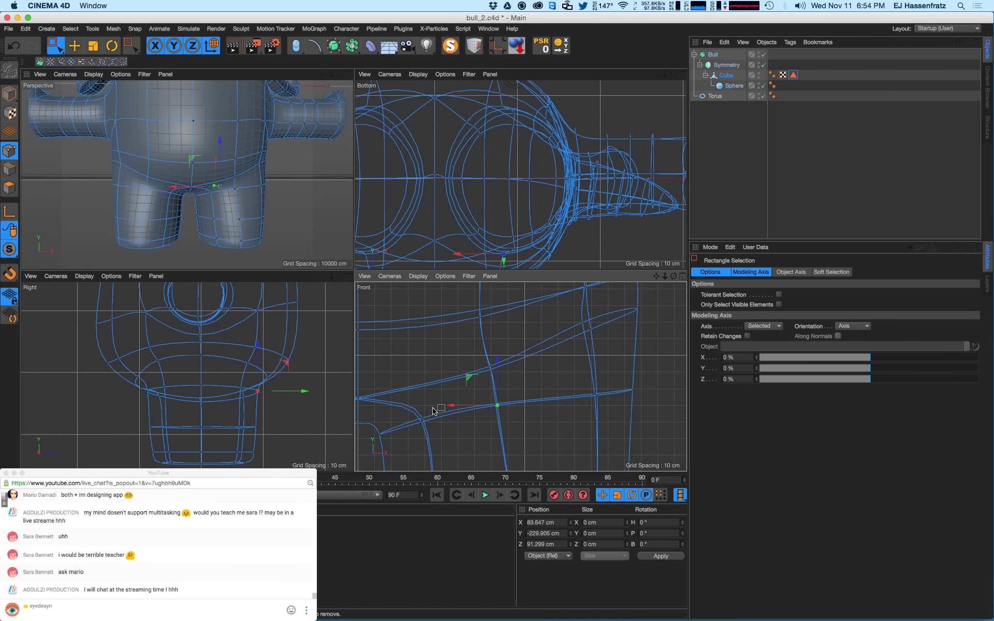
- In the Front view, nudge the leg point and the first edge-crossing point slightly upward
{"action": "scroll", "coordinate": [414, 441], "scroll_direction": "up", "scroll_amount": 2}
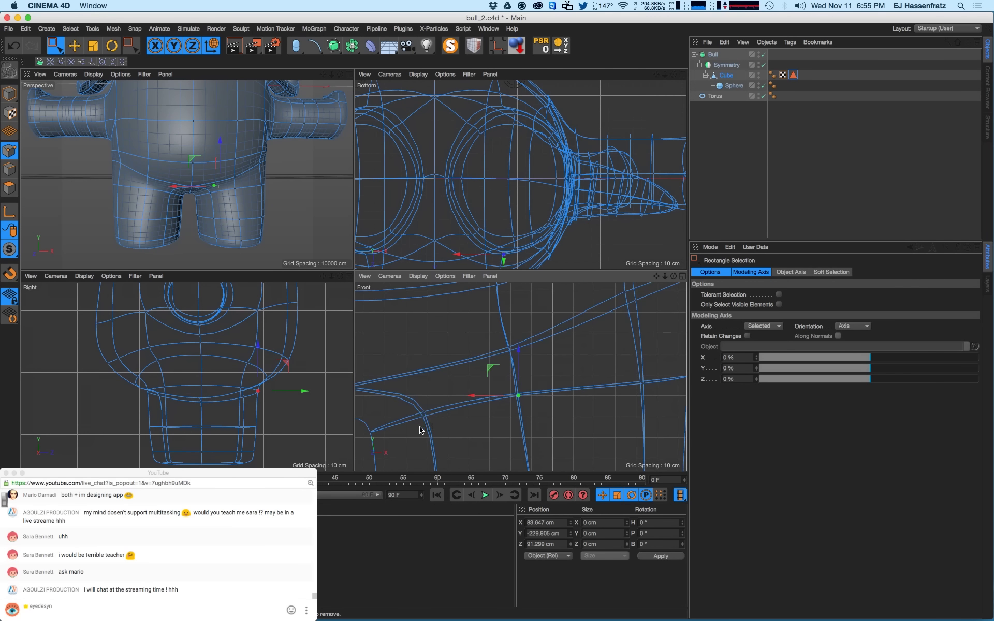
{"action": "left_click", "coordinate": [422, 419]}
{"action": "left_click", "coordinate": [421, 418]}
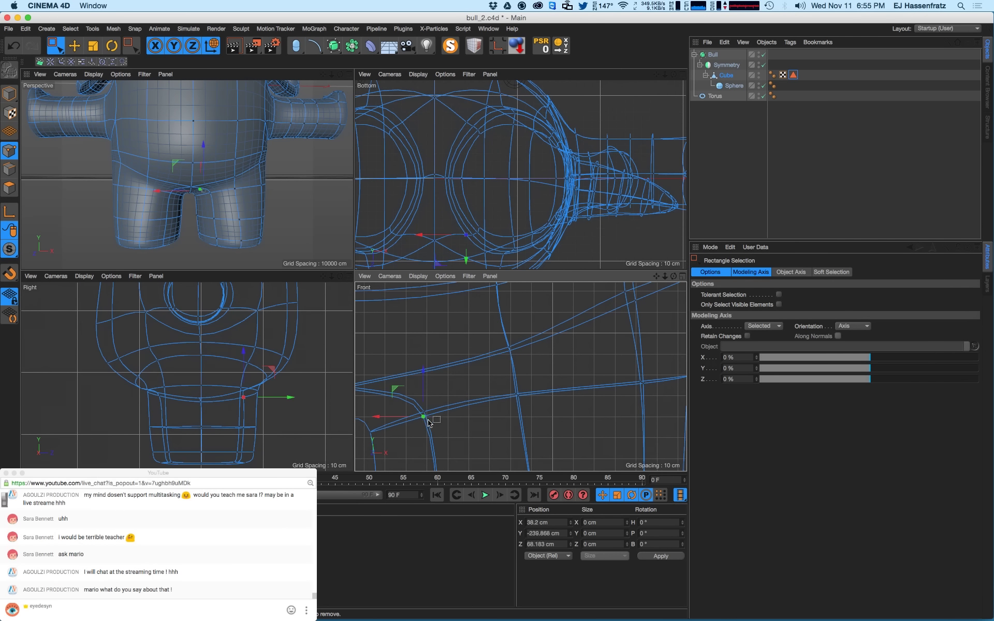
{"action": "left_click_drag", "start_coordinate": [399, 397], "coordinate": [398, 384]}
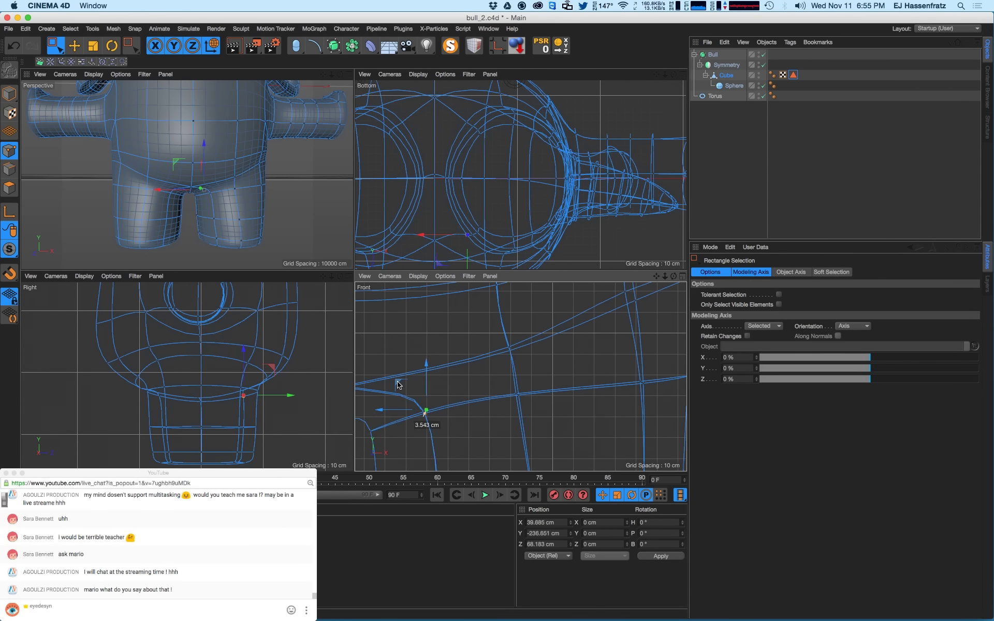
{"action": "scroll", "coordinate": [524, 397], "scroll_direction": "up", "scroll_amount": 3}
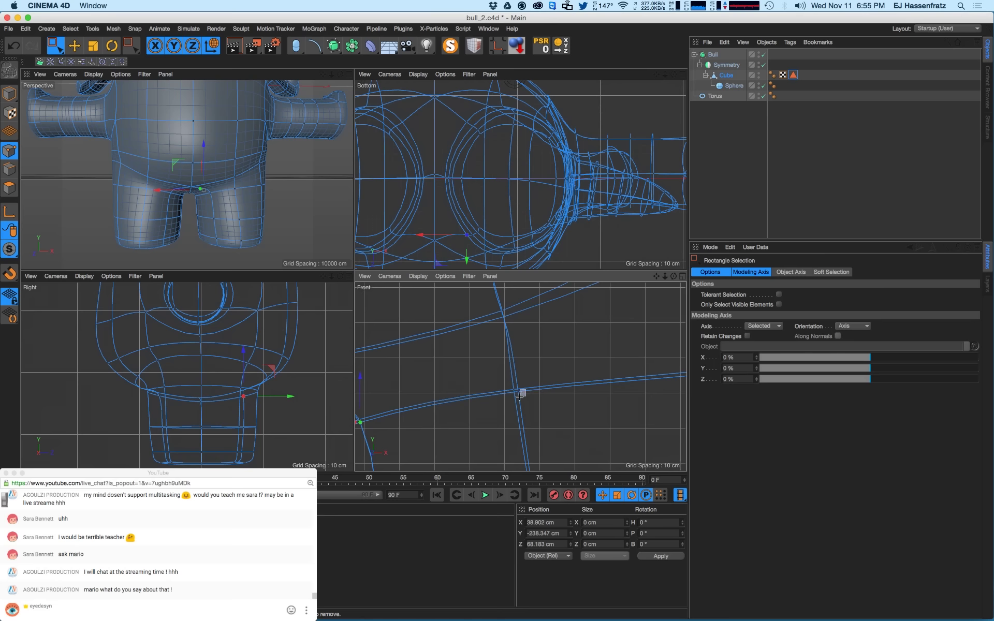
{"action": "left_click", "coordinate": [515, 392]}
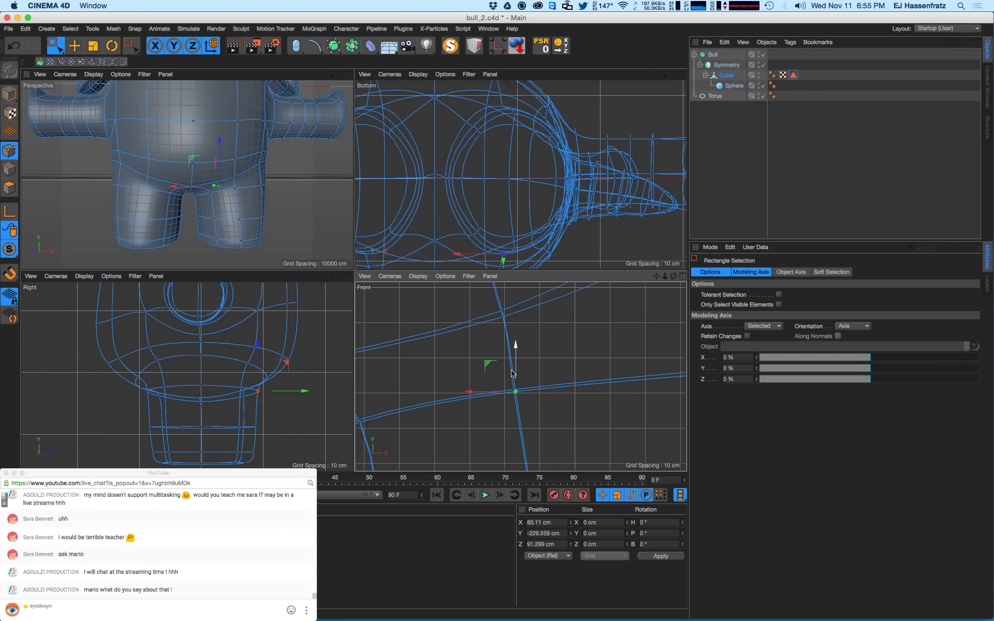
{"action": "left_click_drag", "start_coordinate": [511, 373], "coordinate": [512, 370]}
- Raise the remaining edge-crossing points along the lower torso to even out the contour
{"action": "scroll", "coordinate": [482, 403], "scroll_direction": "down", "scroll_amount": 2}
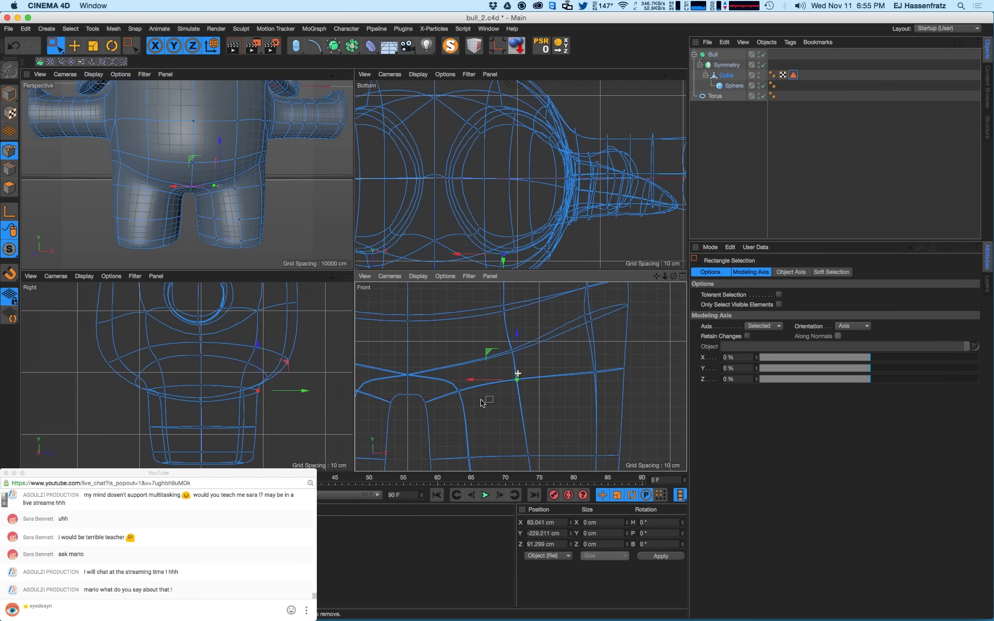
{"action": "middle_click_drag", "start_coordinate": [546, 383], "coordinate": [530, 390], "text": "alt"}
{"action": "right_click_drag", "start_coordinate": [569, 375], "coordinate": [630, 363], "text": "alt"}
{"action": "left_click", "coordinate": [586, 385]}
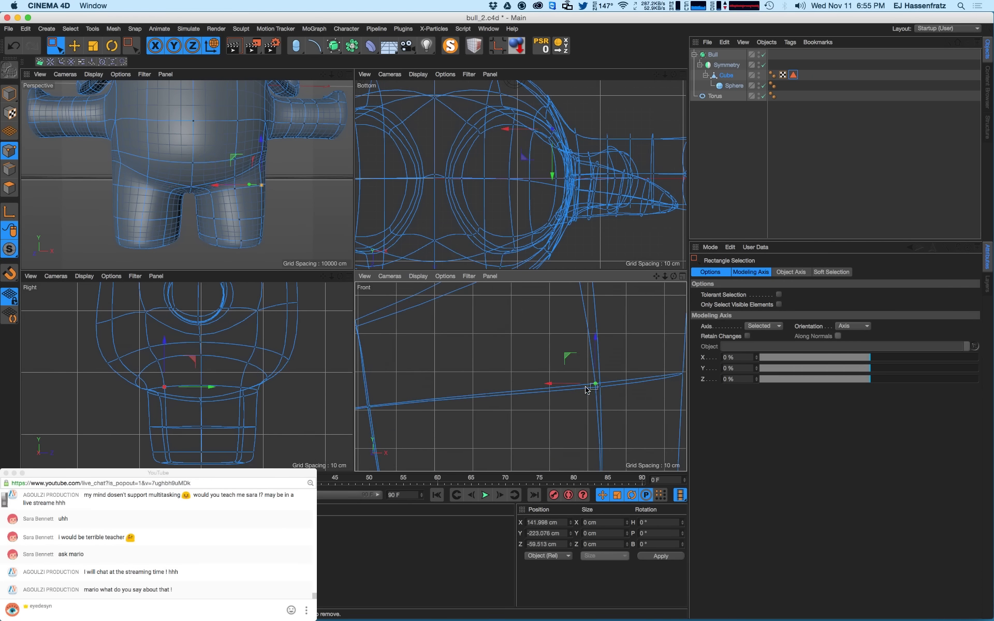
{"action": "left_click_drag", "start_coordinate": [607, 389], "coordinate": [569, 349]}
{"action": "right_click_drag", "start_coordinate": [563, 367], "coordinate": [540, 392], "text": "alt"}
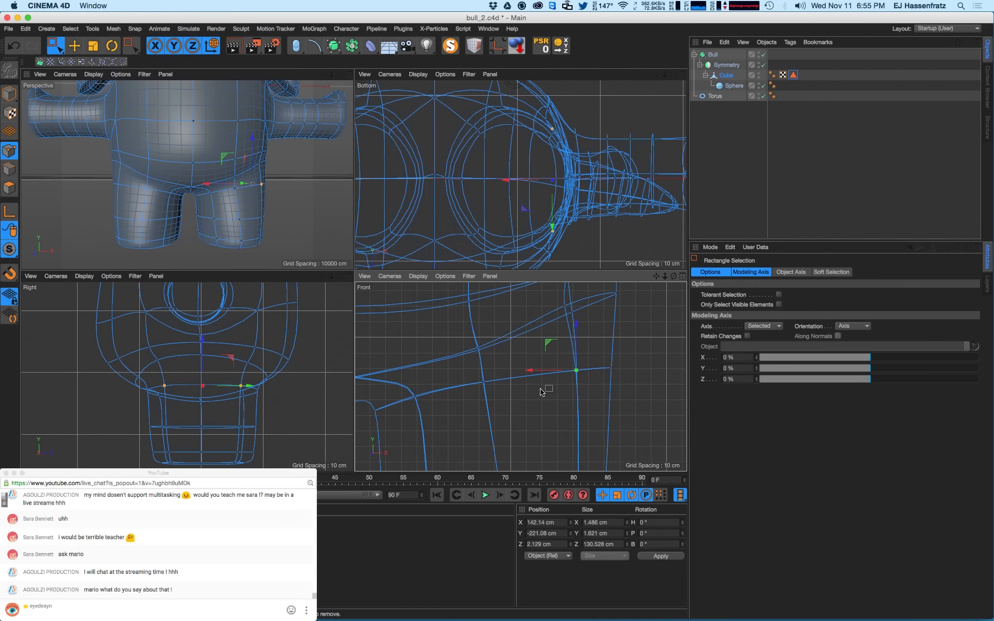
{"action": "left_click_drag", "start_coordinate": [613, 365], "coordinate": [626, 376]}
{"action": "middle_click_drag", "start_coordinate": [599, 341], "coordinate": [565, 361], "text": "alt"}
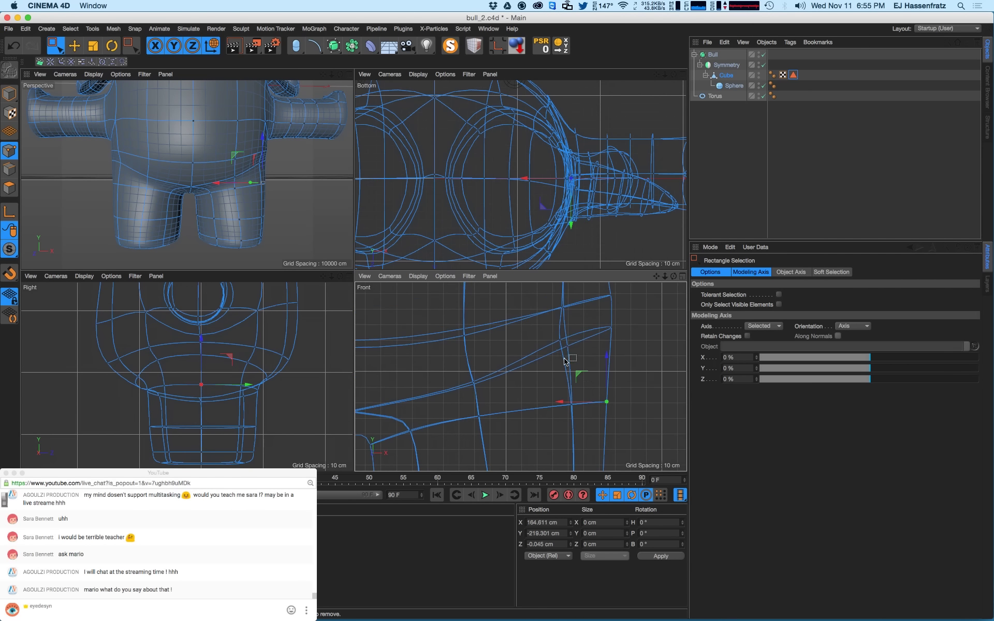
{"action": "left_click_drag", "start_coordinate": [562, 346], "coordinate": [548, 336]}
{"action": "left_click_drag", "start_coordinate": [251, 184], "coordinate": [252, 176], "text": "alt"}
{"action": "right_click_drag", "start_coordinate": [222, 180], "coordinate": [203, 186], "text": "alt"}
{"action": "middle_click_drag", "start_coordinate": [222, 193], "coordinate": [207, 200], "text": "alt"}
- Render quick previews of the bull from the perspective view to check its shape
{"action": "key", "text": "super+r"}
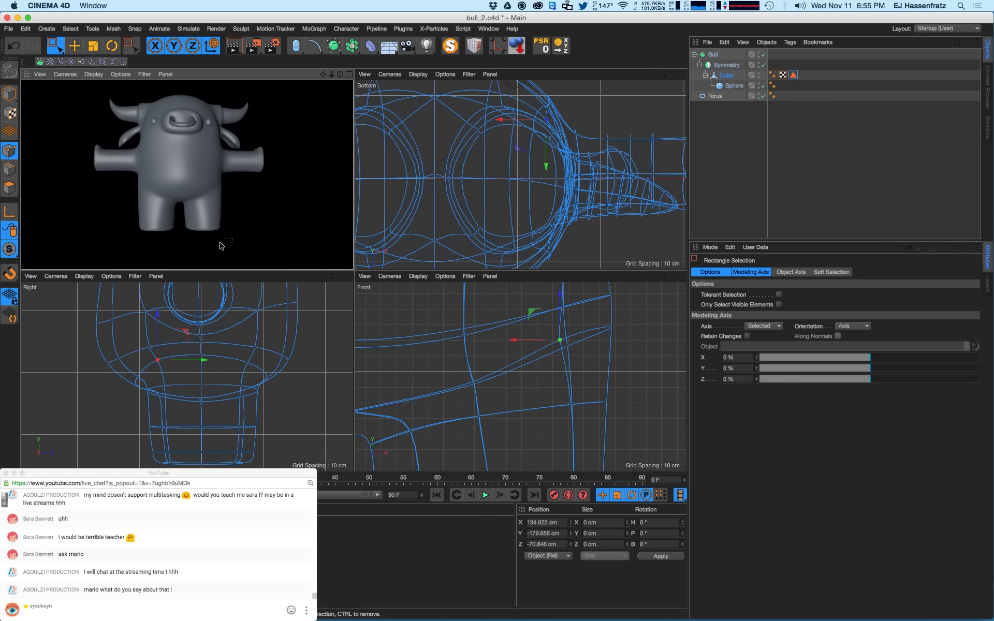
{"action": "key", "text": "a"}
{"action": "key", "text": "super+r"}
{"action": "left_click_drag", "start_coordinate": [215, 222], "coordinate": [219, 219], "text": "alt"}
{"action": "middle_click_drag", "start_coordinate": [214, 213], "coordinate": [215, 226], "text": "alt"}
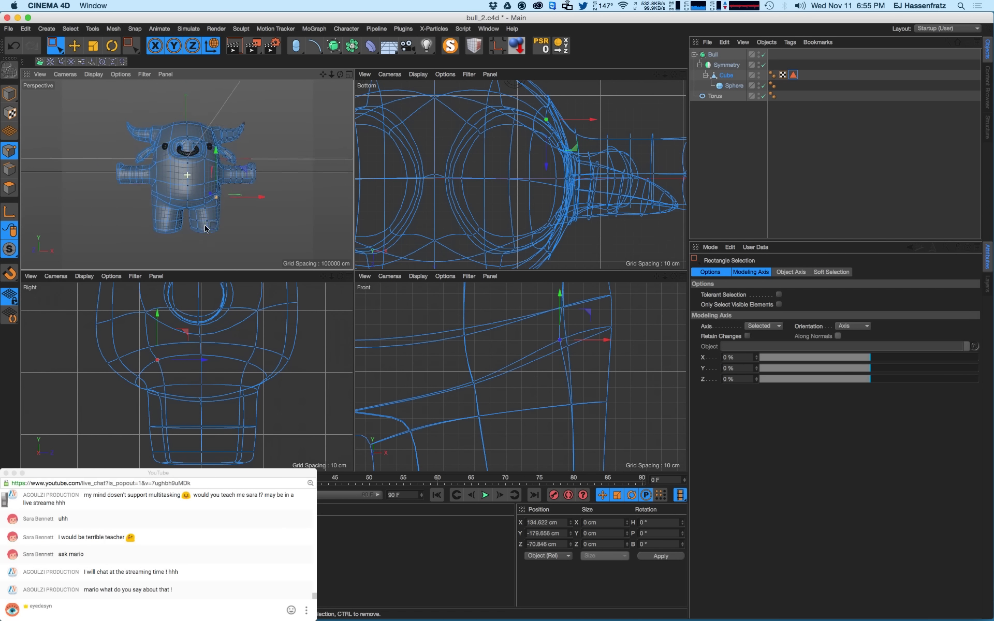
{"action": "key", "text": "super+r"}
{"action": "mouse_move", "coordinate": [222, 227]}
{"action": "right_mouse_down", "text": "alt"}
{"action": "mouse_move", "coordinate": [211, 231]}
{"action": "mouse_move", "coordinate": [237, 194]}
{"action": "right_mouse_up", "text": "alt"}
- Select the vertex near the armpit and re-check the render from a few angles
{"action": "left_click", "coordinate": [187, 191]}
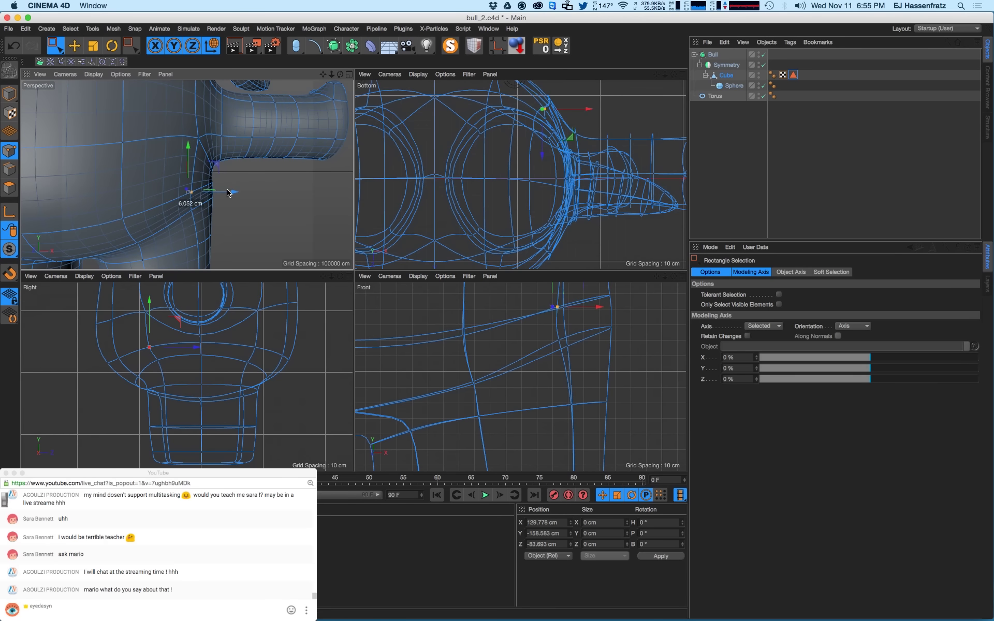
{"action": "right_click_drag", "start_coordinate": [195, 220], "coordinate": [184, 224], "text": "alt"}
{"action": "middle_click_drag", "start_coordinate": [184, 224], "coordinate": [220, 215], "text": "alt"}
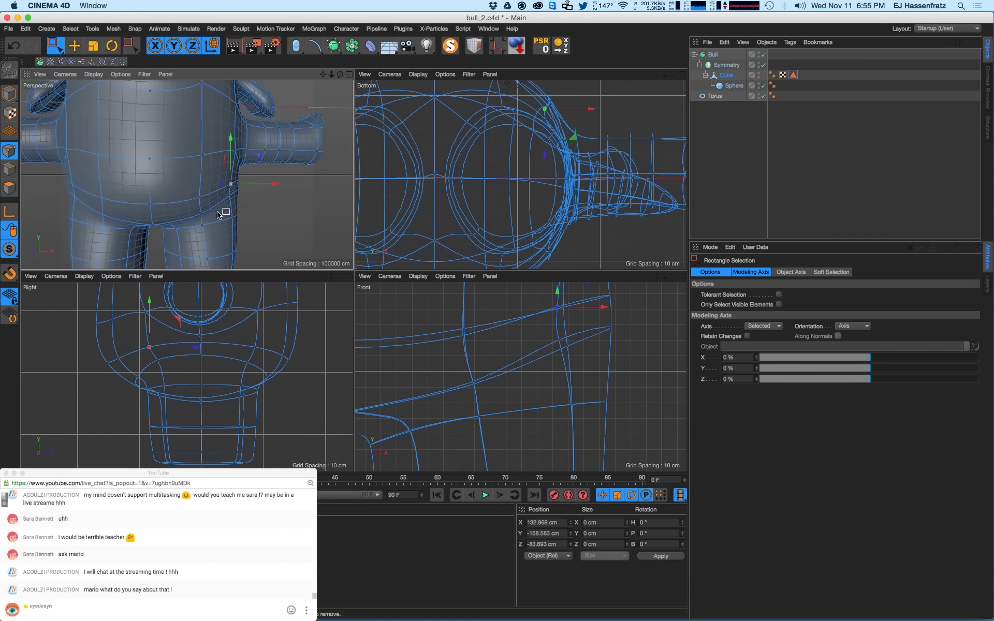
{"action": "right_click_drag", "start_coordinate": [219, 216], "coordinate": [202, 224], "text": "alt"}
{"action": "key", "text": "super+r"}
{"action": "left_click_drag", "start_coordinate": [215, 231], "coordinate": [238, 249], "text": "alt"}
{"action": "key", "text": "super+r"}
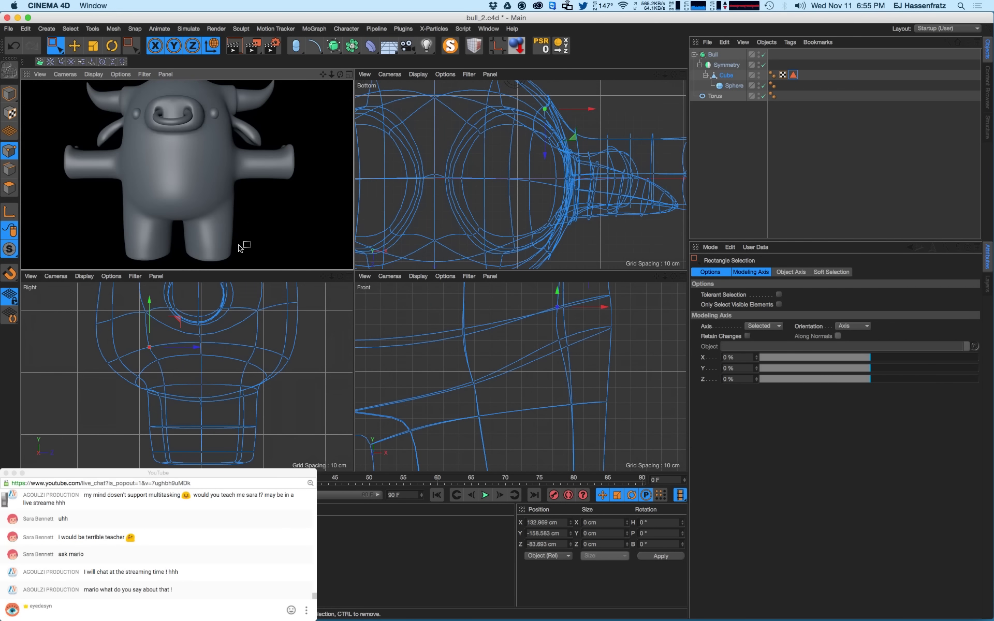
{"action": "mouse_move", "coordinate": [237, 223]}
{"action": "right_mouse_down", "text": "alt"}
{"action": "mouse_move", "coordinate": [225, 229]}
{"action": "mouse_move", "coordinate": [248, 209]}
{"action": "mouse_move", "coordinate": [223, 214]}
{"action": "right_mouse_up", "text": "alt"}
{"action": "key", "text": "super+r"}
- Move the armpit point down, undo it, then push it outward along X instead
{"action": "left_click_drag", "start_coordinate": [237, 209], "coordinate": [238, 218]}
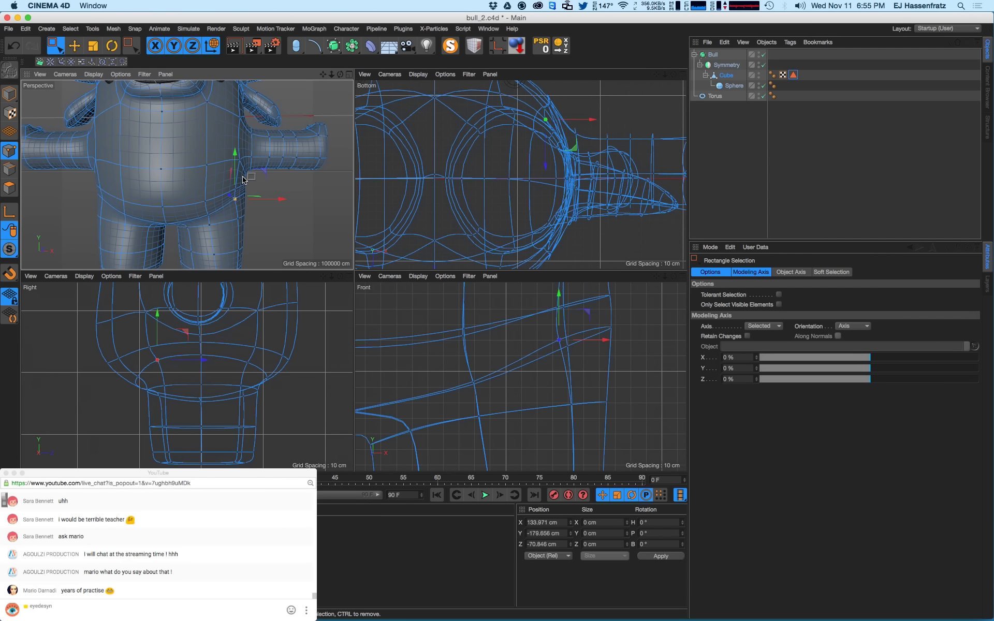
{"action": "left_click_drag", "start_coordinate": [585, 311], "coordinate": [583, 315]}
{"action": "key", "text": "super+r"}
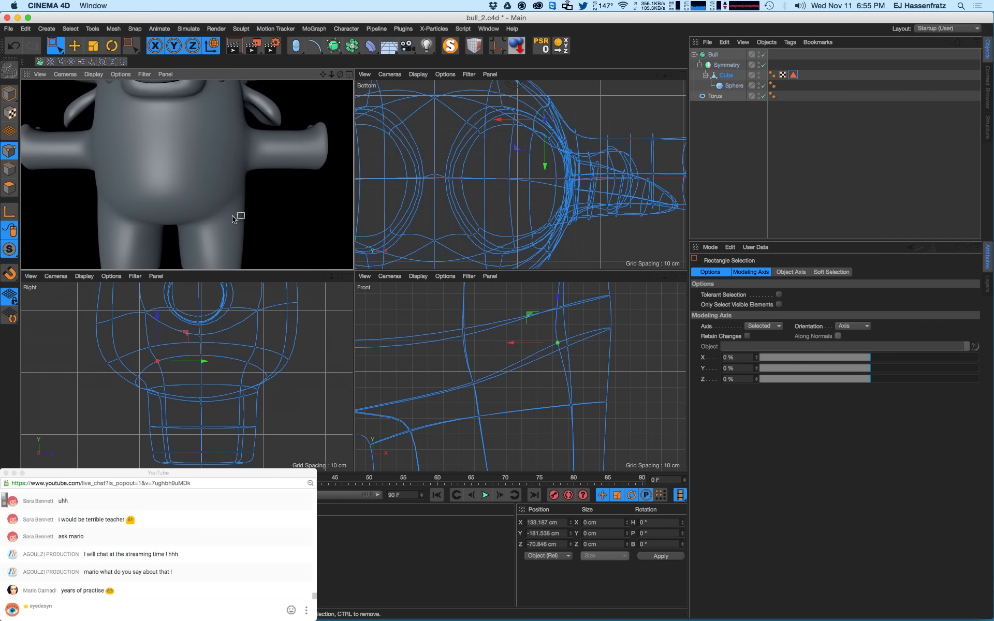
{"action": "key", "text": "super+z"}
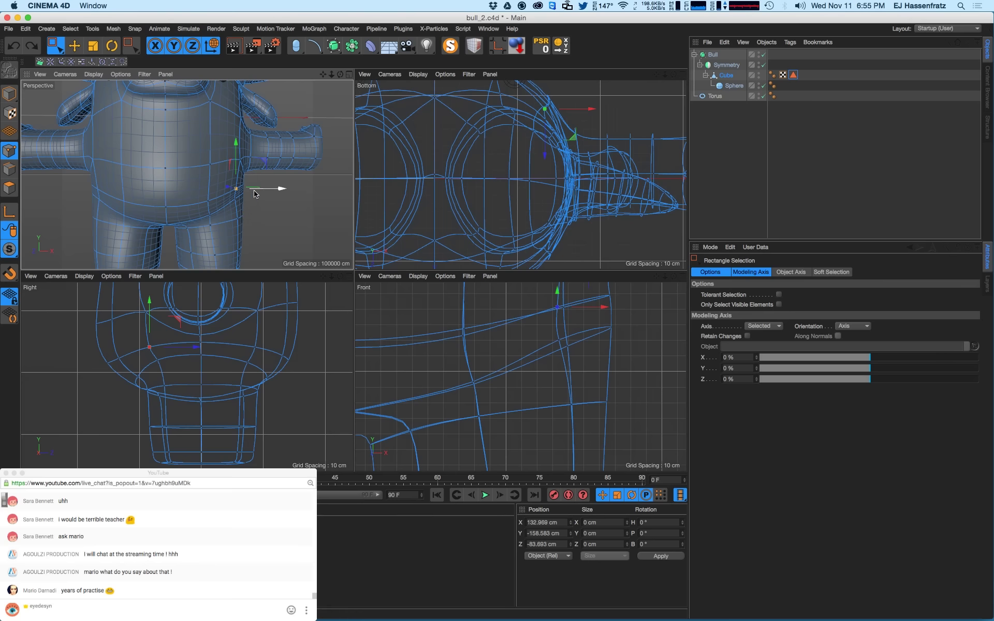
{"action": "left_click_drag", "start_coordinate": [253, 193], "coordinate": [263, 192]}
{"action": "key", "text": "ctrl+r"}
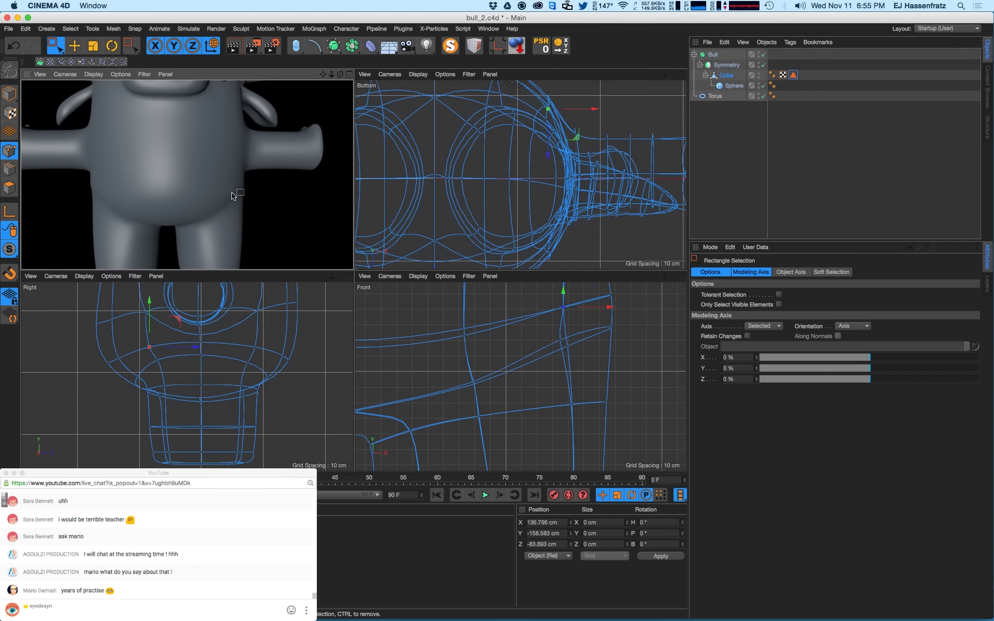
{"action": "left_click", "coordinate": [550, 316]}
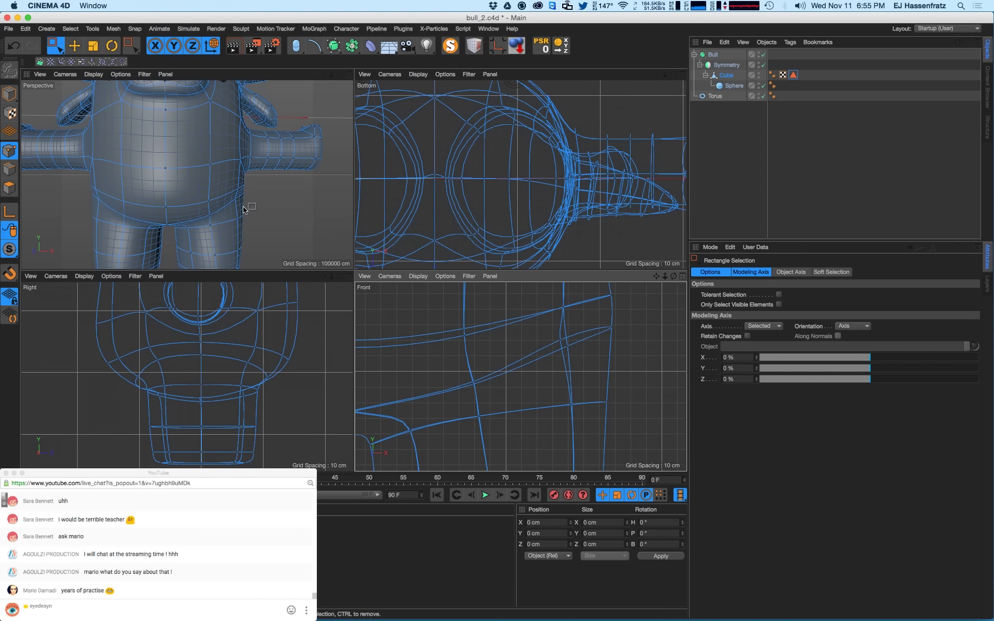
- Move a belly point under the arm downward and render to check the result
{"action": "left_click", "coordinate": [237, 185]}
{"action": "key", "text": "e"}
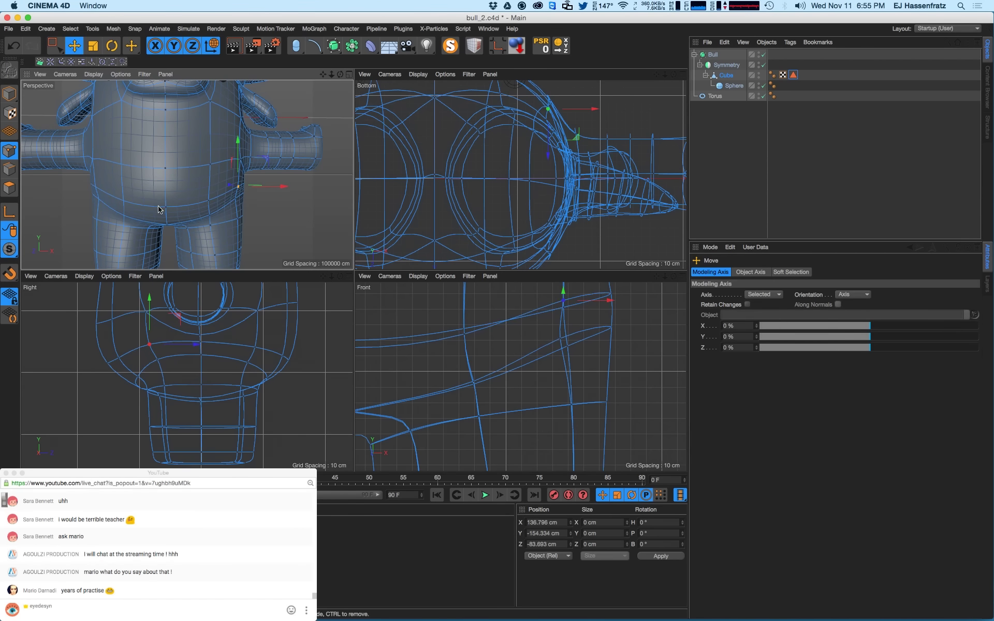
{"action": "left_click", "coordinate": [209, 198]}
{"action": "left_click_drag", "start_coordinate": [211, 177], "coordinate": [207, 204]}
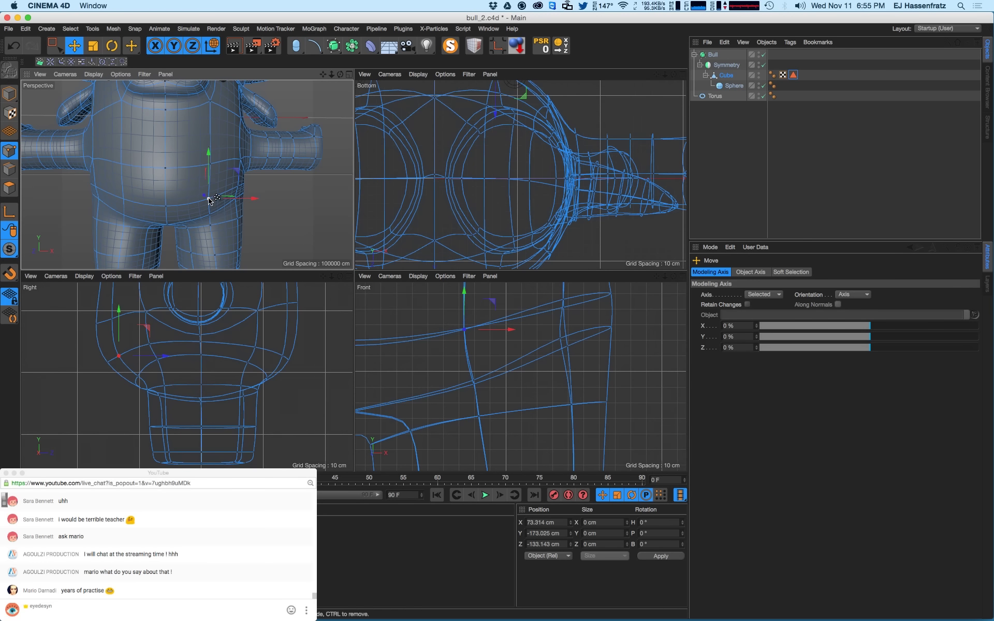
{"action": "key", "text": "ctrl+r"}
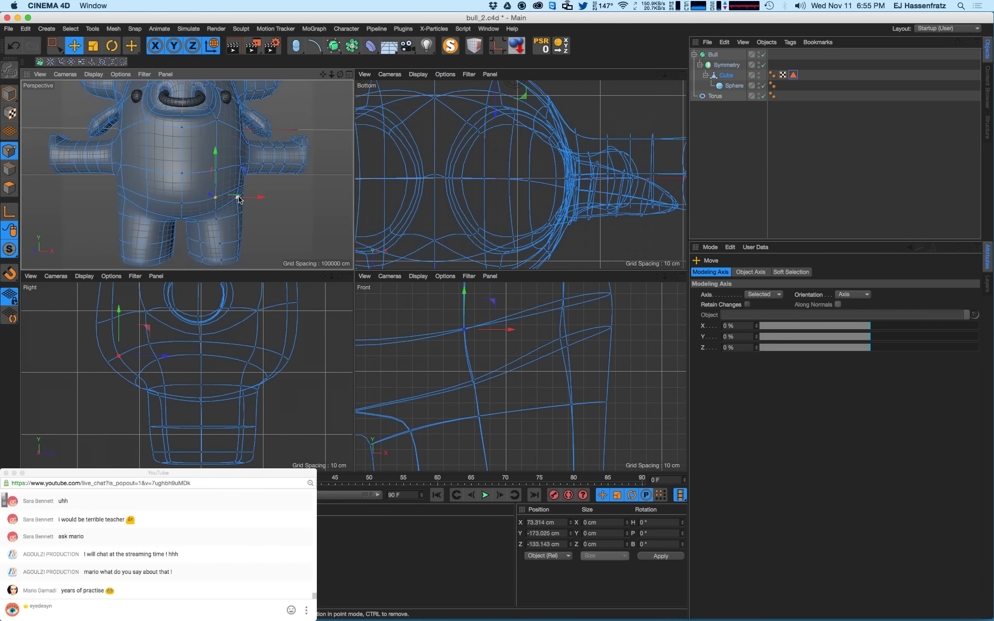
{"action": "left_click", "coordinate": [244, 196]}
- Select the lower side points of the torso under the arm for an outward push
{"action": "left_click", "coordinate": [244, 186]}
{"action": "middle_click_drag", "start_coordinate": [501, 321], "coordinate": [483, 345], "text": "alt"}
{"action": "left_click", "coordinate": [550, 331]}
{"action": "left_click", "coordinate": [543, 361]}
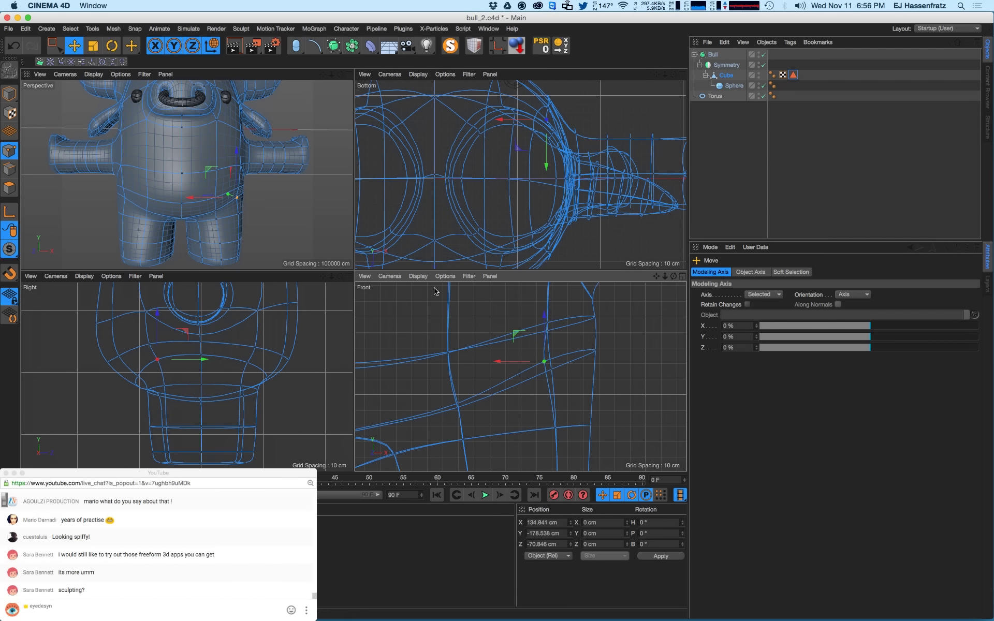
{"action": "left_click", "coordinate": [540, 375]}
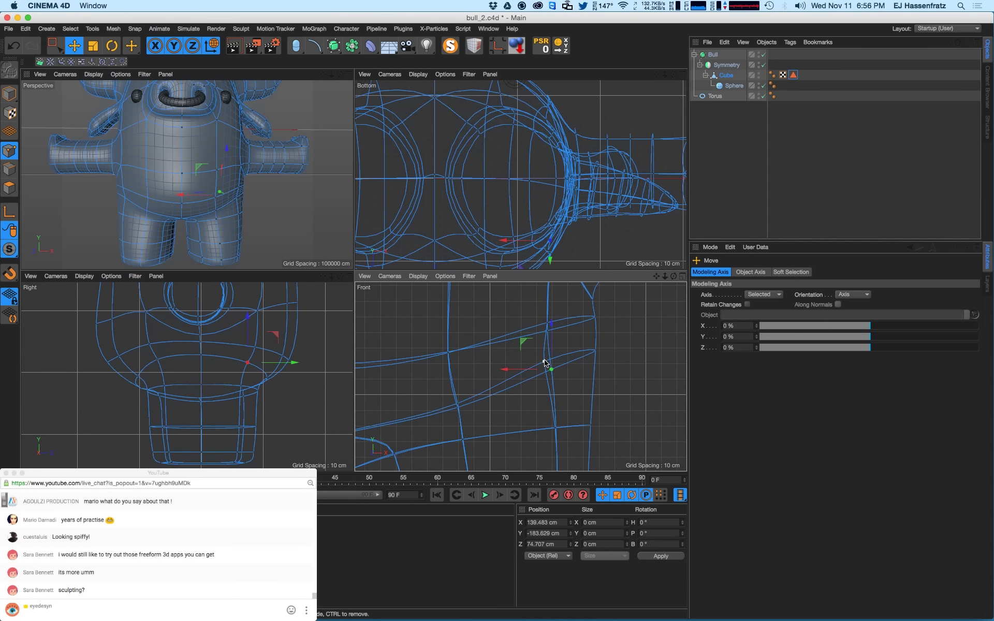
{"action": "left_click", "coordinate": [542, 360]}
{"action": "left_click_drag", "start_coordinate": [251, 206], "coordinate": [283, 193], "text": "alt"}
{"action": "left_click", "coordinate": [234, 188]}
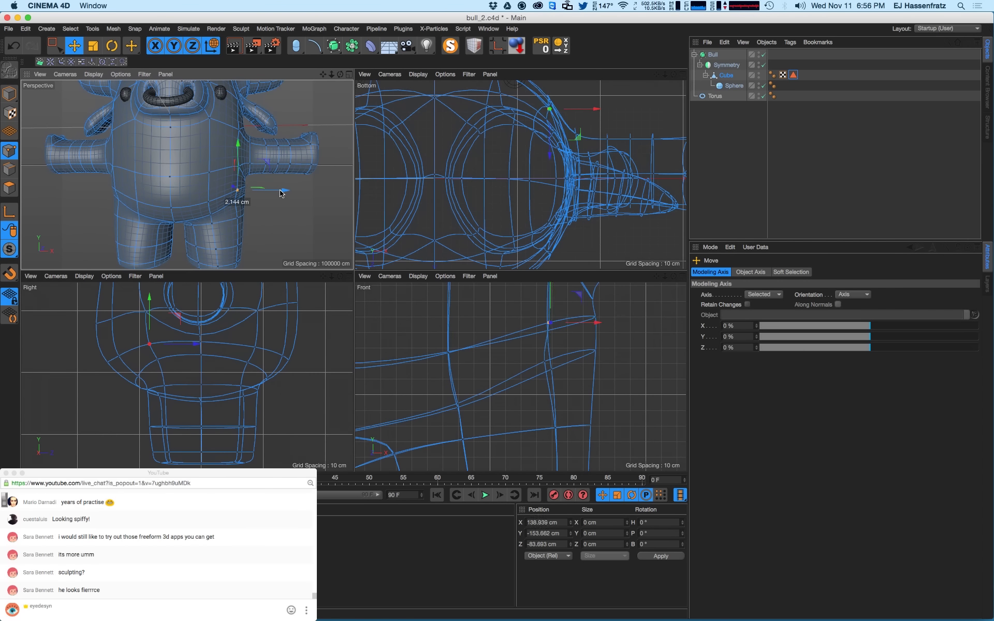
- Move the arm-base point about 13.6 cm right, then render the whole bull
{"action": "left_click", "coordinate": [245, 168]}
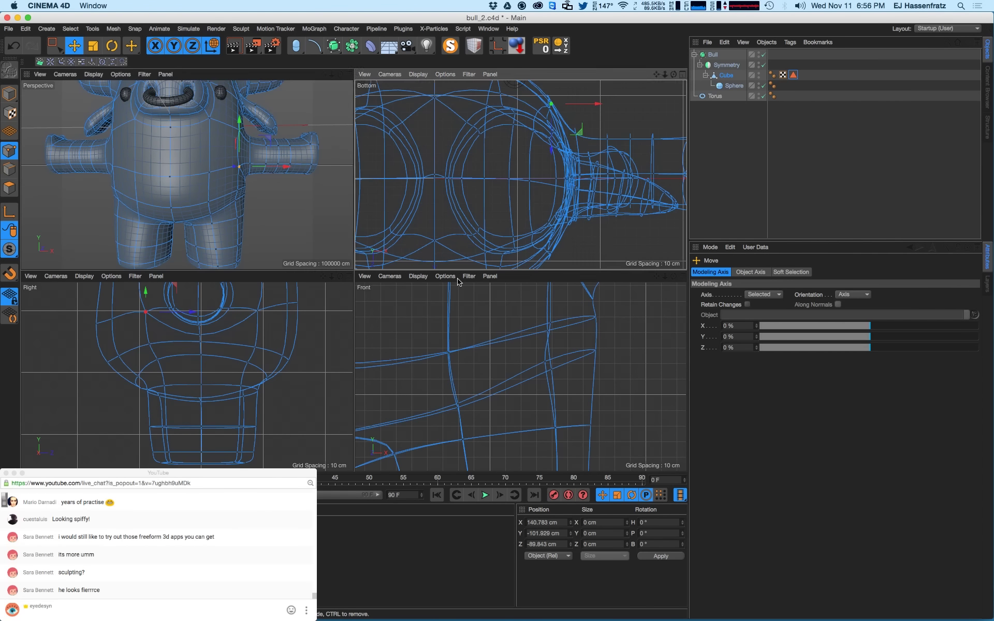
{"action": "middle_click_drag", "start_coordinate": [502, 341], "coordinate": [466, 419], "text": "alt"}
{"action": "middle_click_drag", "start_coordinate": [496, 359], "coordinate": [491, 395], "text": "alt"}
{"action": "left_click_drag", "start_coordinate": [548, 354], "coordinate": [550, 354]}
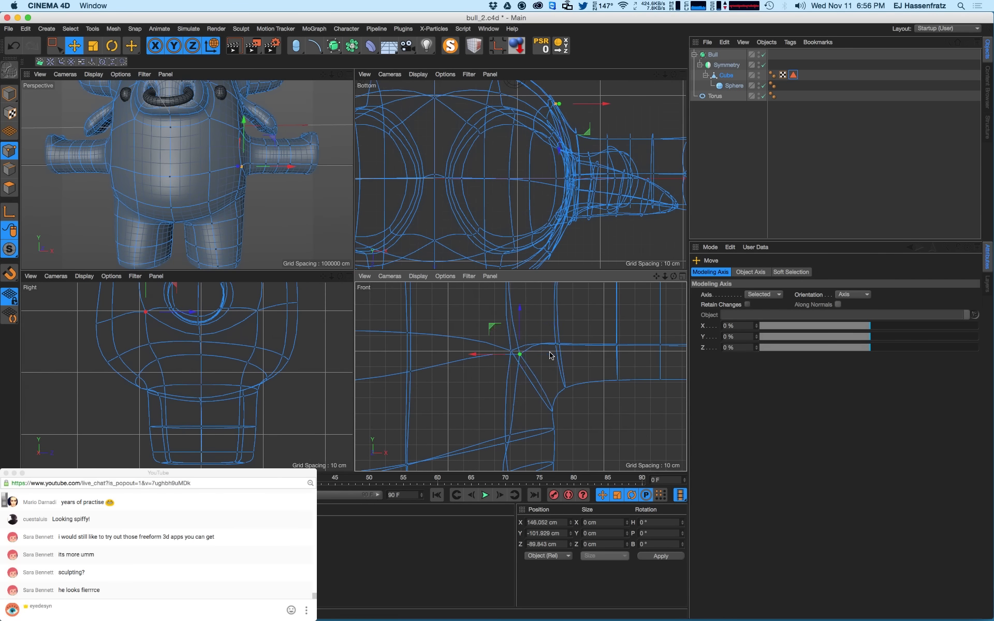
{"action": "left_click", "coordinate": [513, 353]}
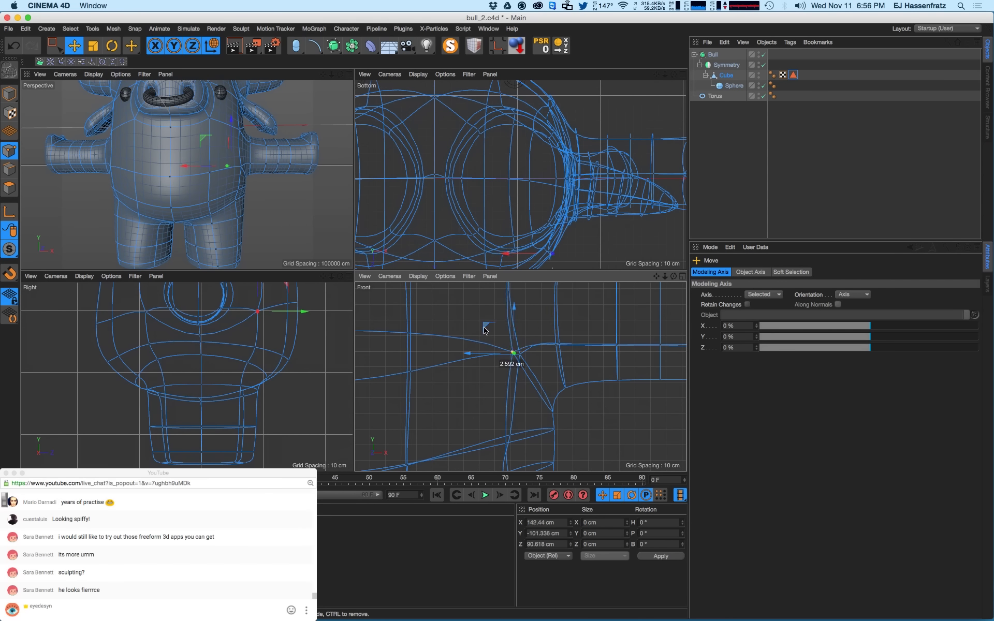
{"action": "scroll", "coordinate": [269, 228], "scroll_direction": "down", "scroll_amount": 3}
{"action": "key", "text": "ctrl+r"}
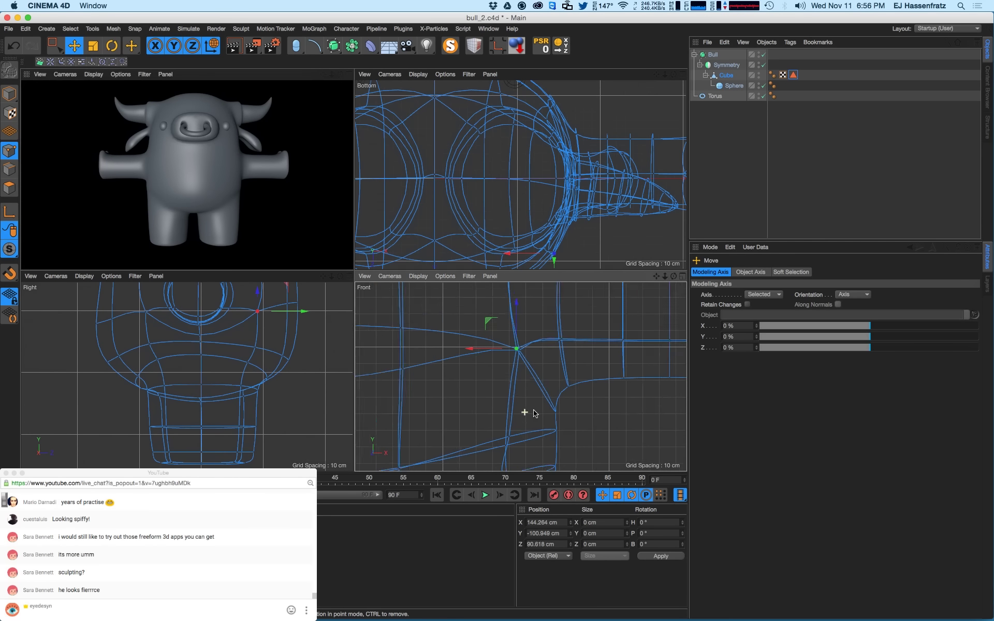
- Lower the two underarm edge points and check the render from the front
{"action": "scroll", "coordinate": [523, 411], "scroll_direction": "up", "scroll_amount": 2}
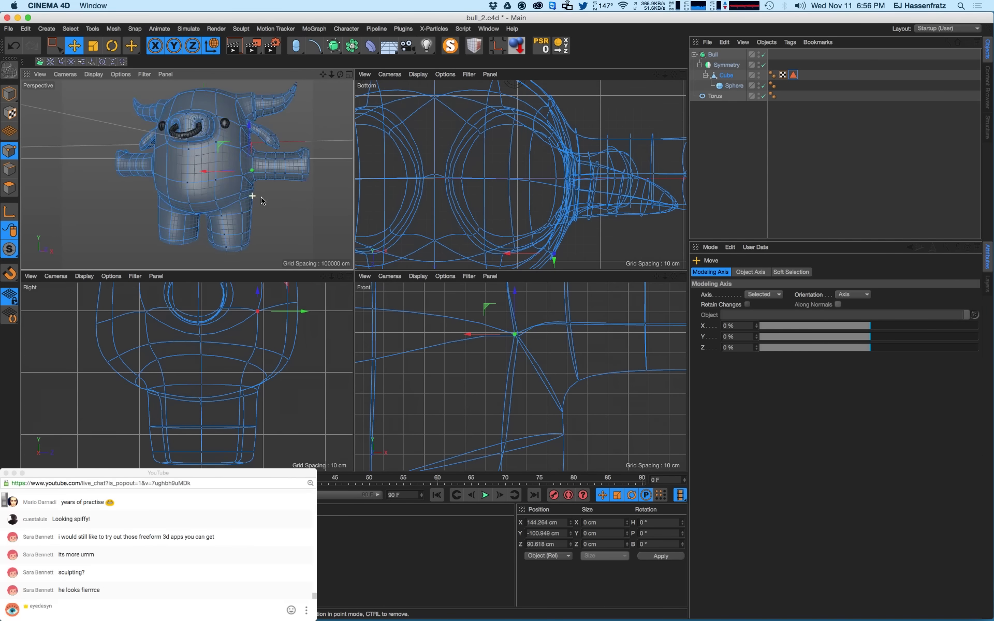
{"action": "scroll", "coordinate": [267, 195], "scroll_direction": "up", "scroll_amount": 5}
{"action": "mouse_move", "coordinate": [267, 195]}
{"action": "left_mouse_down", "text": "alt"}
{"action": "mouse_move", "coordinate": [279, 196]}
{"action": "mouse_move", "coordinate": [246, 226]}
{"action": "mouse_move", "coordinate": [272, 206]}
{"action": "left_mouse_up", "text": "alt"}
{"action": "left_click", "coordinate": [257, 187]}
{"action": "left_click", "coordinate": [257, 200], "text": "shift"}
{"action": "left_click_drag", "start_coordinate": [248, 169], "coordinate": [248, 176]}
{"action": "scroll", "coordinate": [218, 211], "scroll_direction": "down", "scroll_amount": 5}
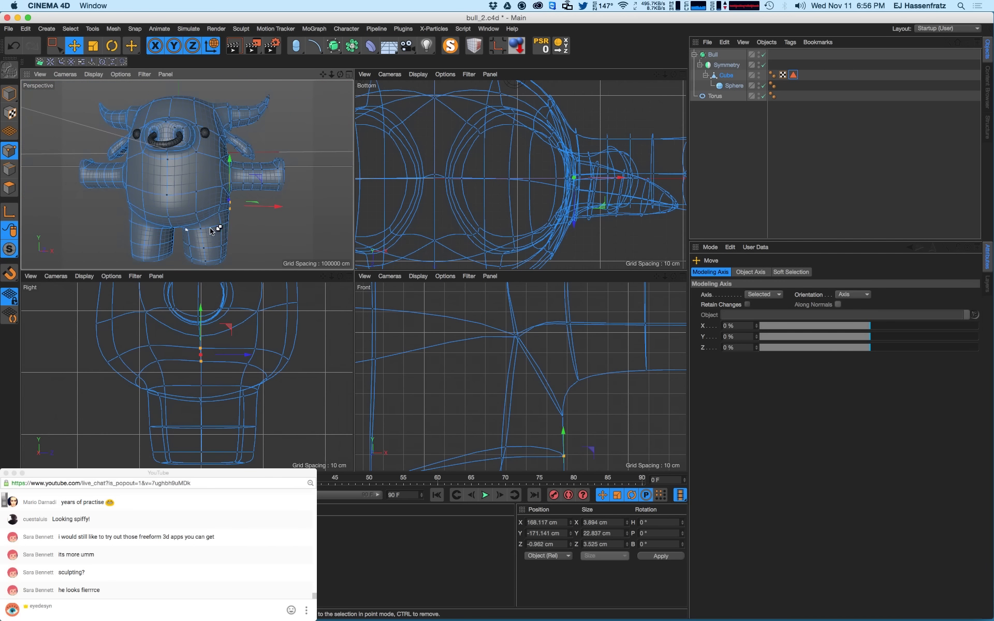
{"action": "key", "text": "super+r"}
{"action": "left_click_drag", "start_coordinate": [222, 231], "coordinate": [239, 233], "text": "alt"}
{"action": "key", "text": "super+r"}
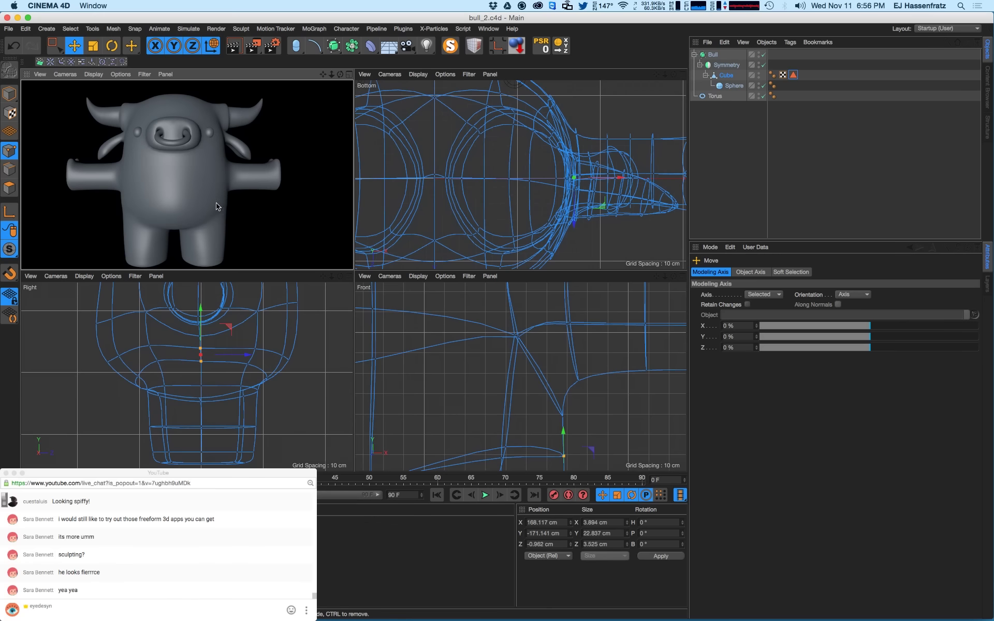
- Switch to polygon mode on the Cube mesh and pull the Front view back over both legs
{"action": "middle_click_drag", "start_coordinate": [217, 203], "coordinate": [227, 195], "text": "alt"}
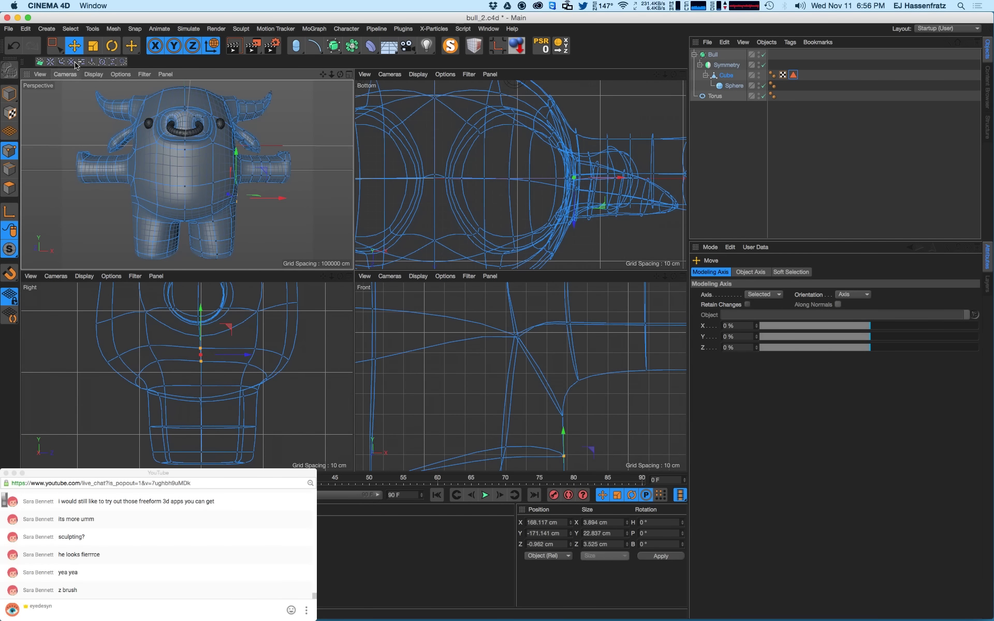
{"action": "left_click", "coordinate": [10, 93]}
{"action": "right_click_drag", "start_coordinate": [149, 168], "coordinate": [120, 207], "text": "alt"}
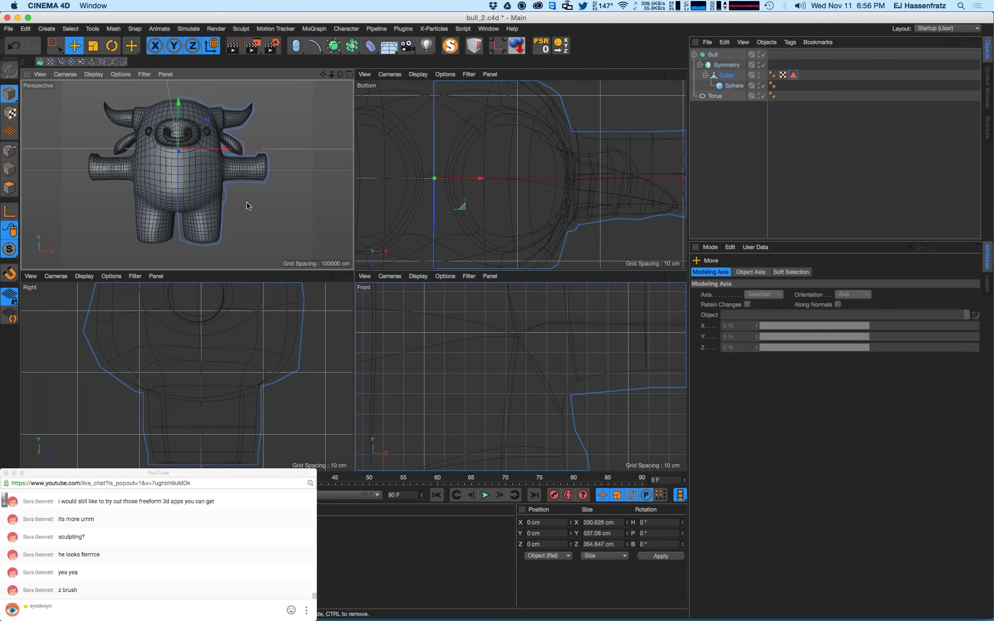
{"action": "left_click", "coordinate": [295, 207]}
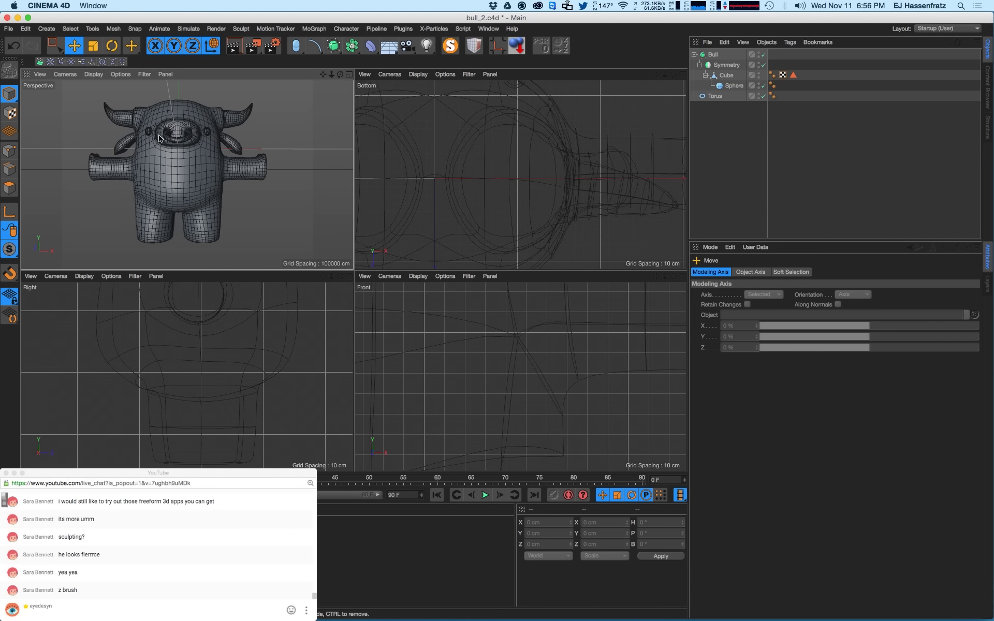
{"action": "left_click", "coordinate": [10, 150]}
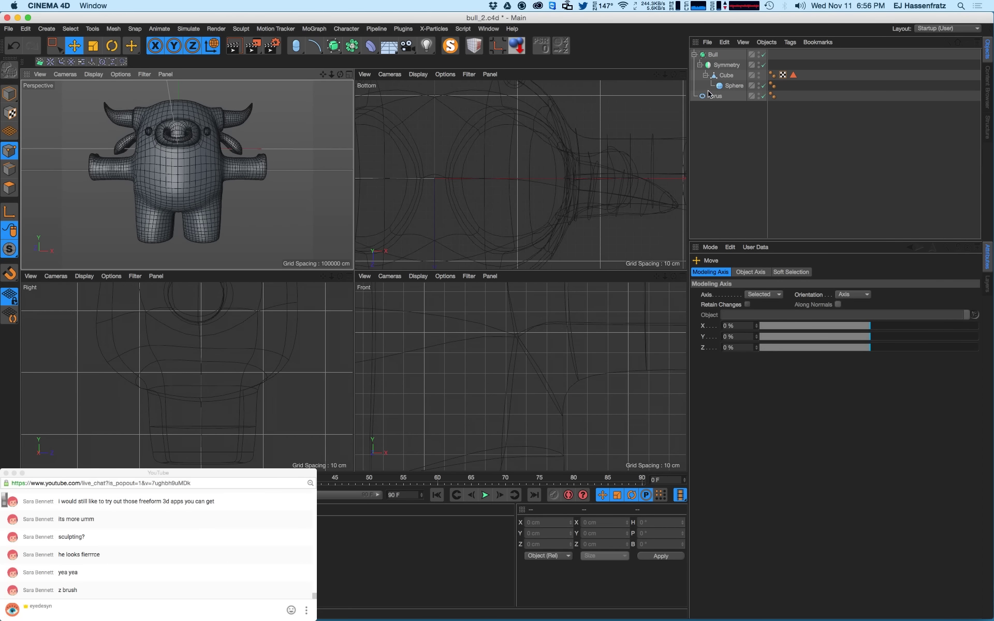
{"action": "left_click", "coordinate": [719, 76]}
{"action": "right_click_drag", "start_coordinate": [587, 363], "coordinate": [516, 430], "text": "alt"}
{"action": "middle_click_drag", "start_coordinate": [516, 429], "coordinate": [552, 375], "text": "alt"}
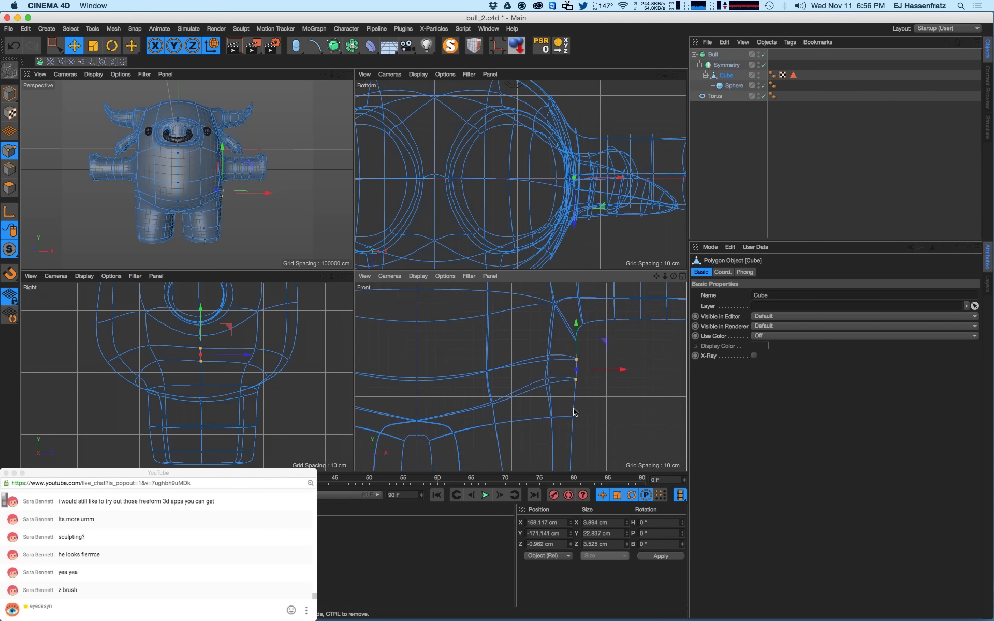
{"action": "right_click_drag", "start_coordinate": [573, 409], "coordinate": [564, 402], "text": "alt"}
{"action": "middle_click_drag", "start_coordinate": [579, 417], "coordinate": [581, 401], "text": "alt"}
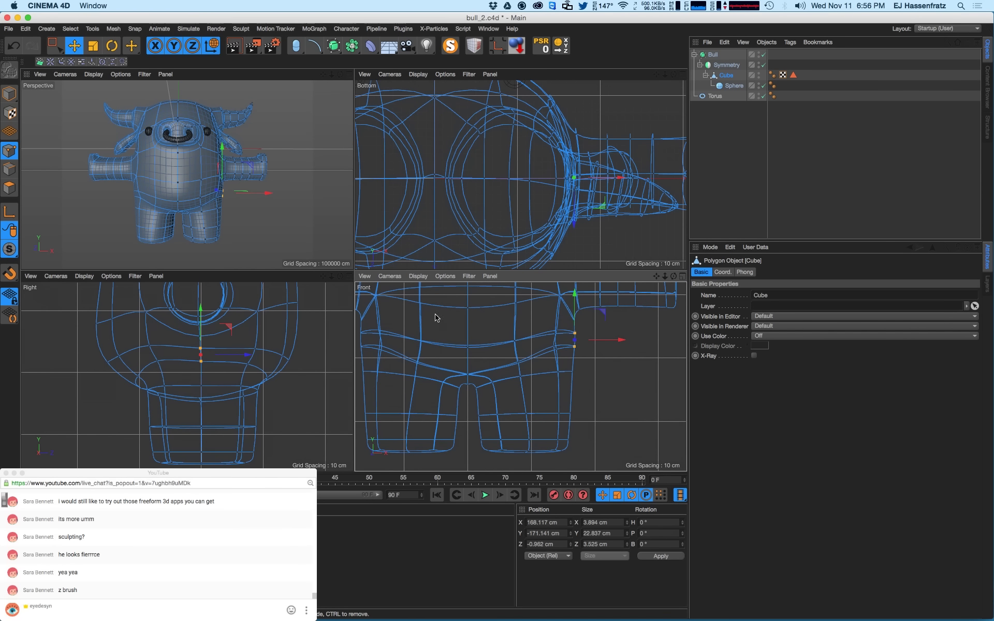
- Box-select the right leg points in the Front view and nudge them right to X 18.241 cm
{"action": "left_click", "coordinate": [54, 46]}
{"action": "left_click_drag", "start_coordinate": [590, 399], "coordinate": [543, 421]}
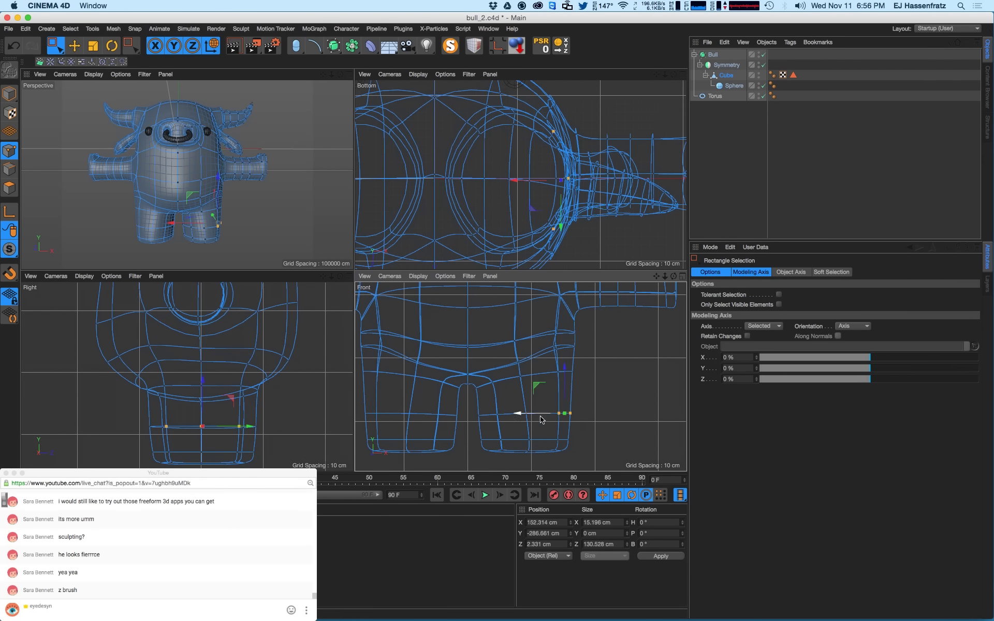
{"action": "left_click_drag", "start_coordinate": [484, 409], "coordinate": [582, 458]}
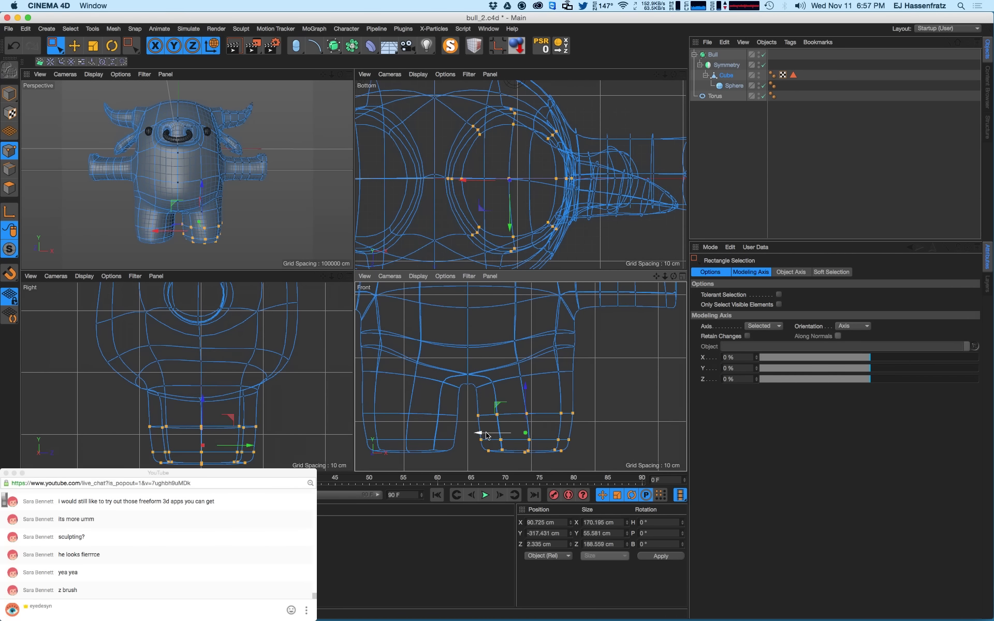
{"action": "left_click_drag", "start_coordinate": [486, 436], "coordinate": [457, 423]}
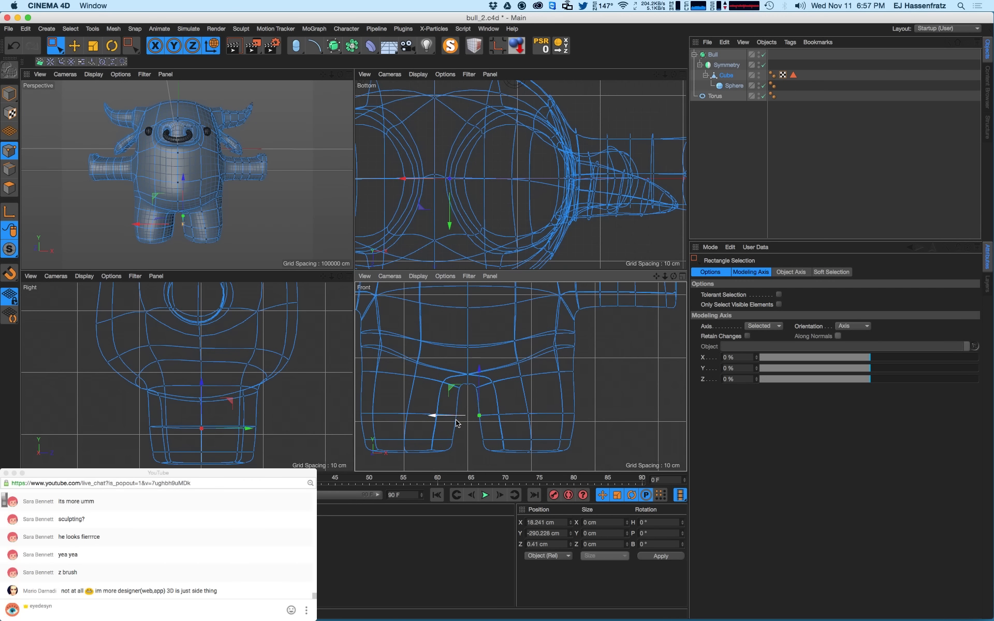
- Post a live chat reply mentioning a viewer by handle
{"action": "key", "text": "super+Tab"}
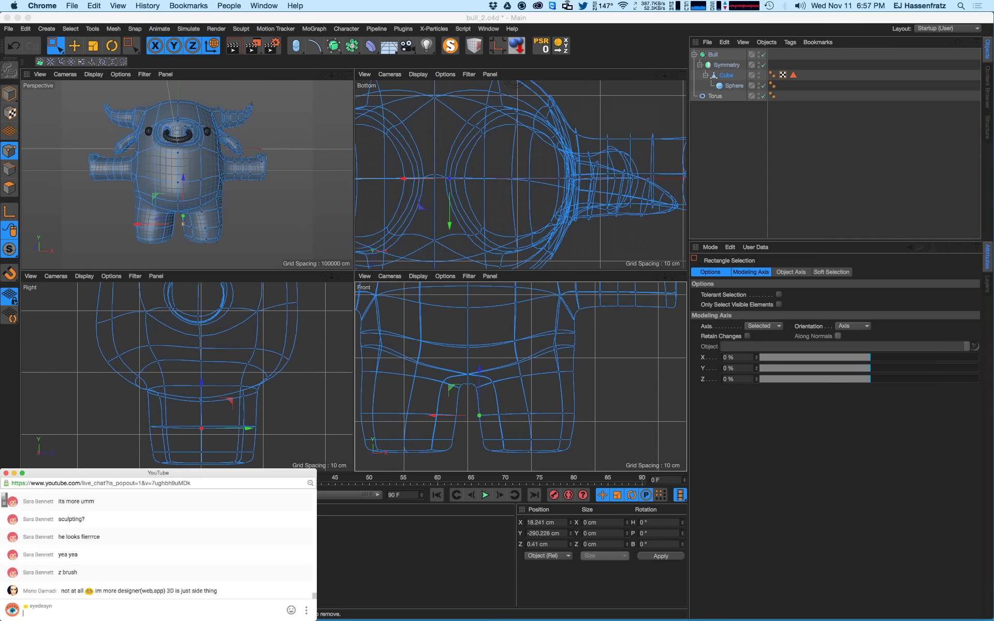
{"action": "key", "text": "Return"}
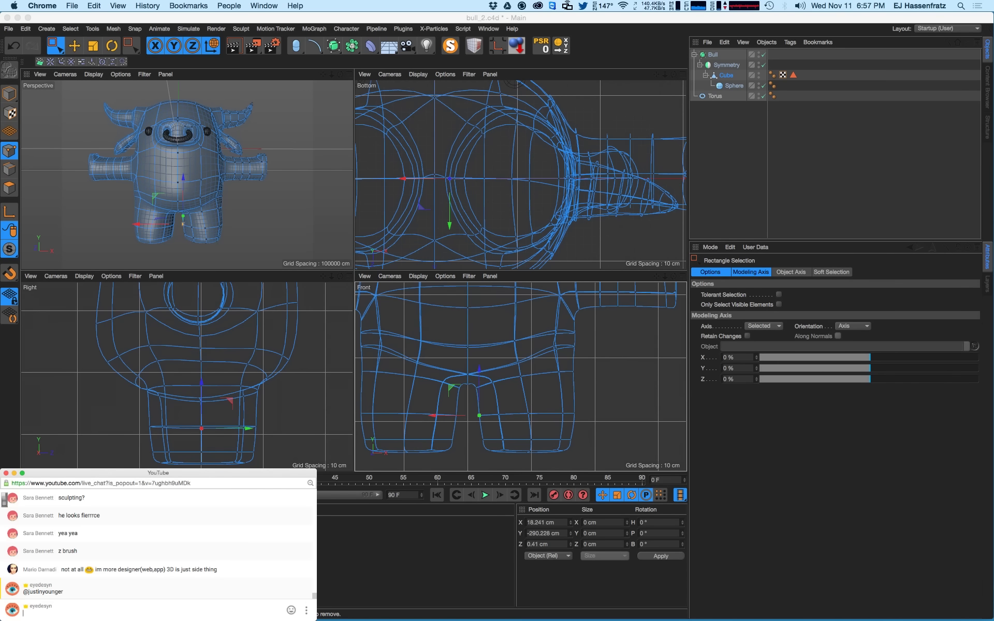
- Paste and post a Dribbble profile link in the chat, then return to Cinema 4D
{"action": "left_click_drag", "start_coordinate": [192, 483], "coordinate": [109, 483]}
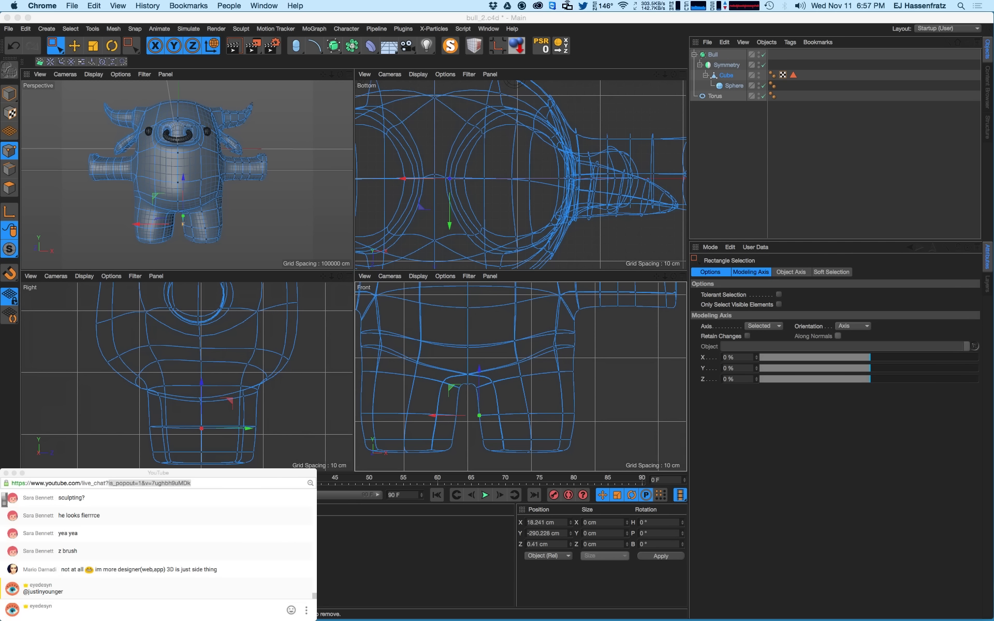
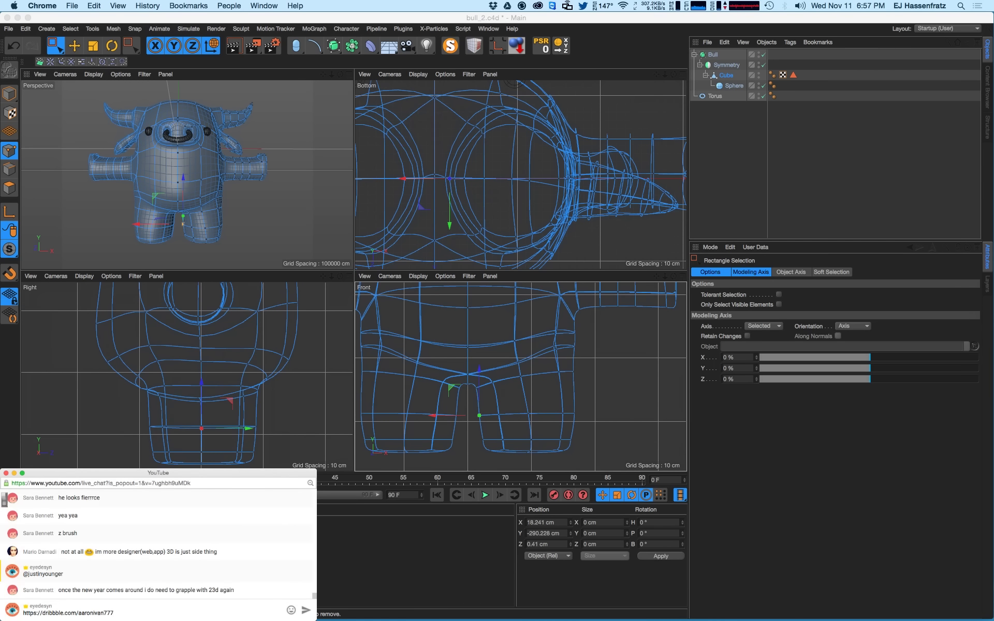
{"action": "key", "text": "Return"}
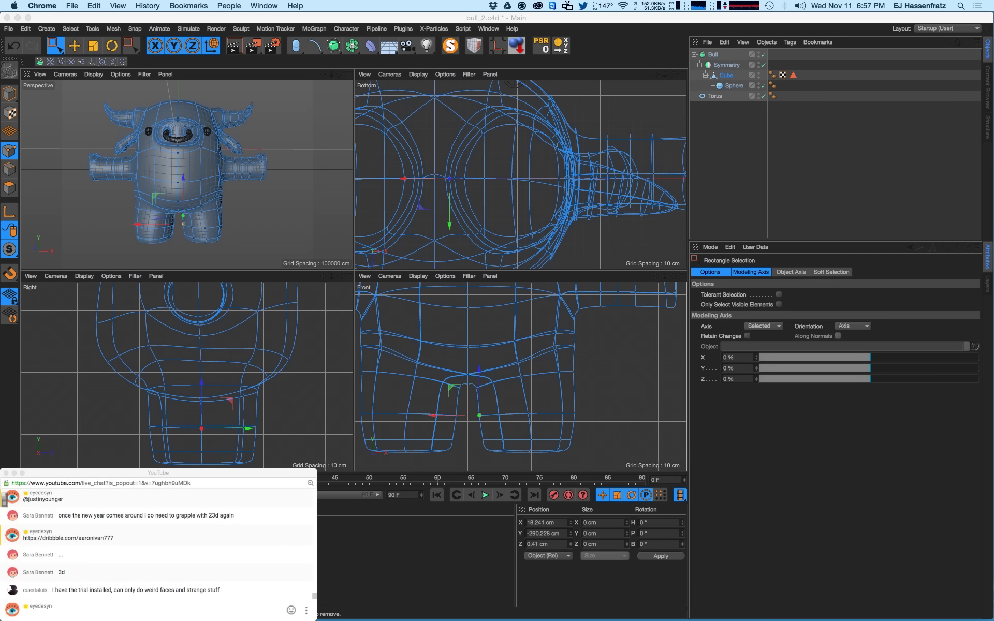
{"action": "left_click", "coordinate": [155, 555]}
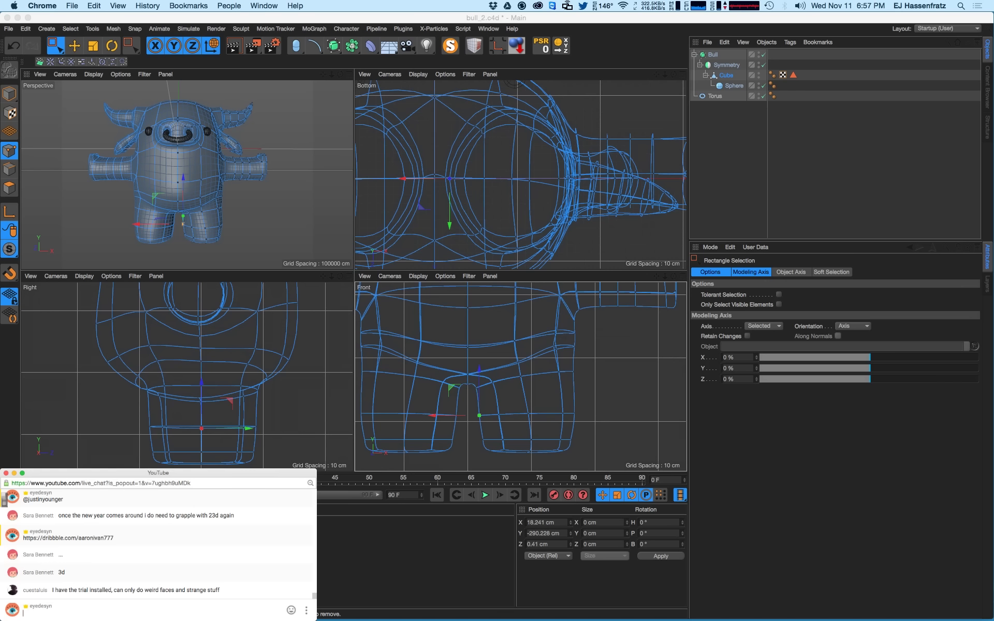
{"action": "left_click", "coordinate": [75, 45]}
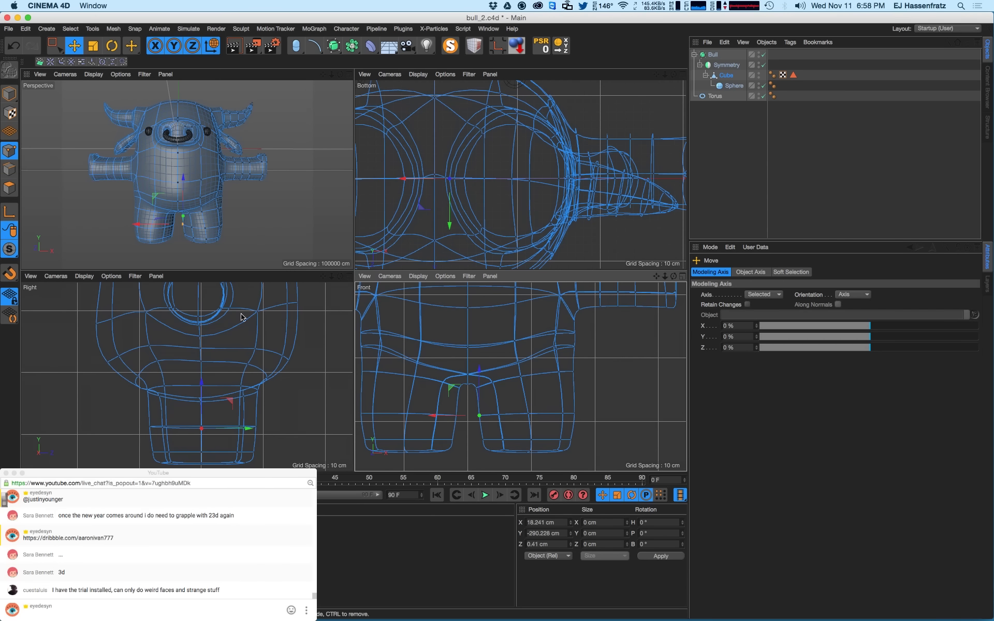
- Render a shaded preview of the bull in Cinema 4D, then switch over to the live chat
{"action": "key", "text": "super+Tab"}
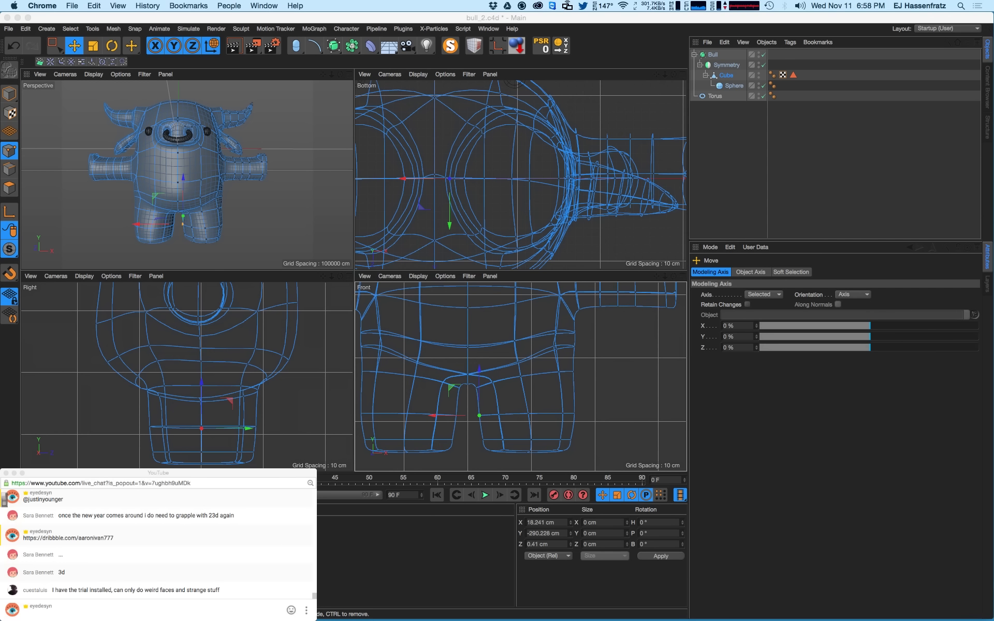
{"action": "key", "text": "super+Tab"}
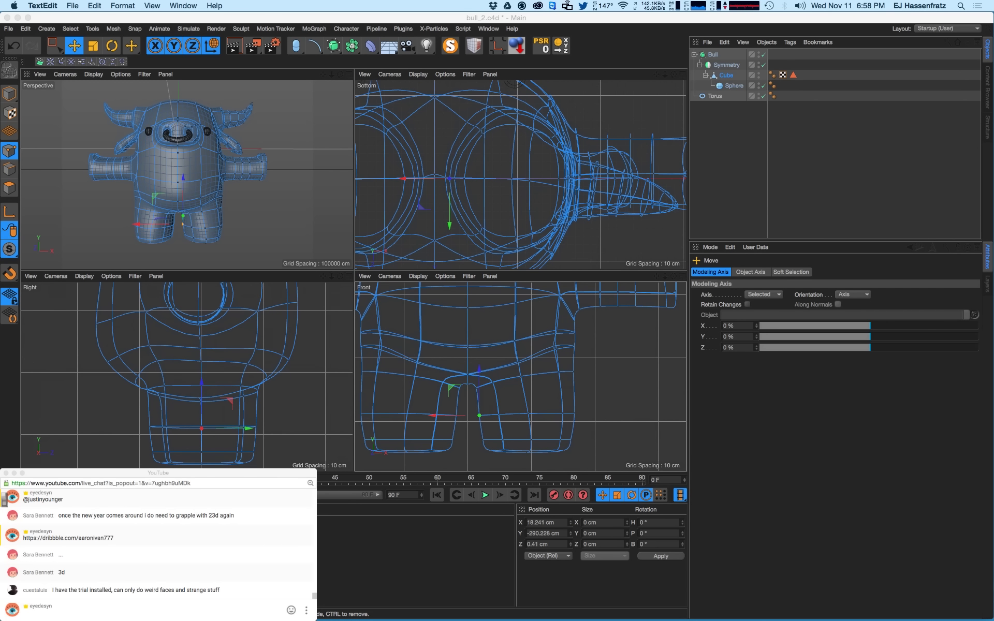
{"action": "key", "text": "super+Tab"}
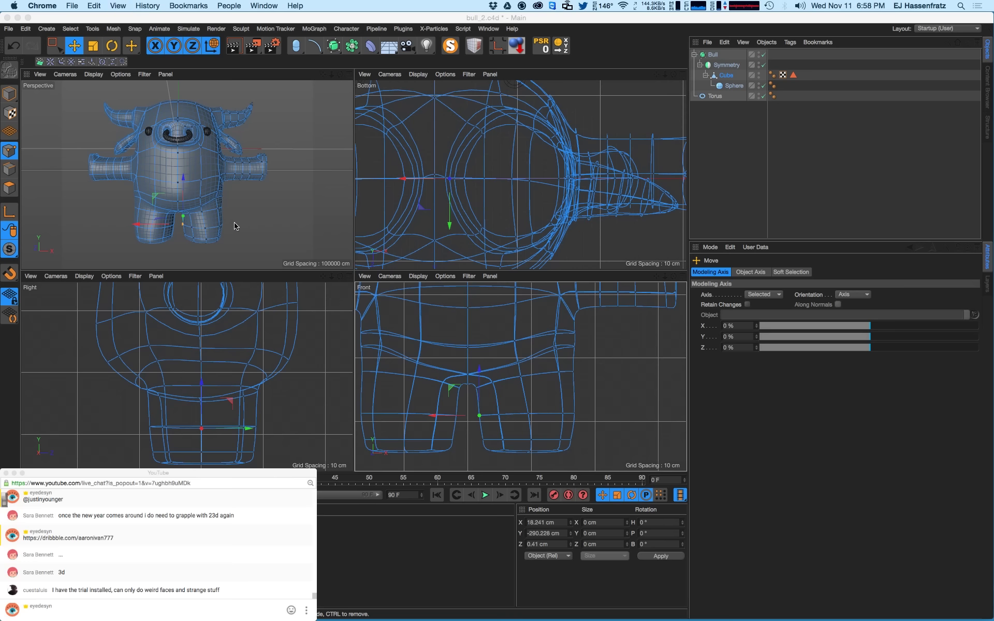
{"action": "left_click", "coordinate": [238, 236]}
{"action": "key", "text": "super+r"}
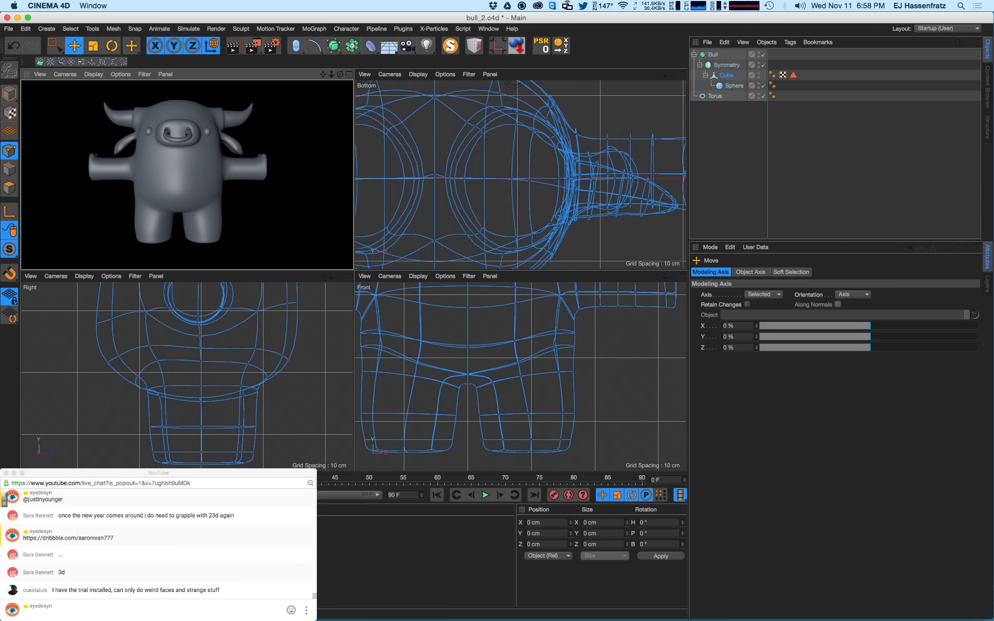
{"action": "key", "text": "super+Tab"}
{"action": "key", "text": "super+Tab"}
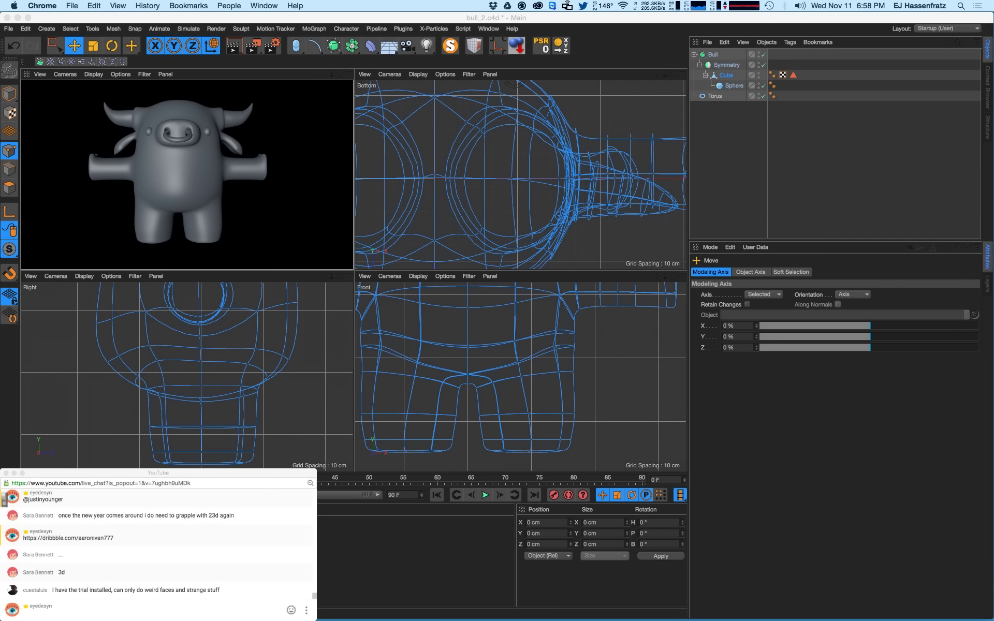
{"action": "key", "text": "super+Tab"}
{"action": "key", "text": "super+Tab"}
{"action": "key", "text": "super+grave"}
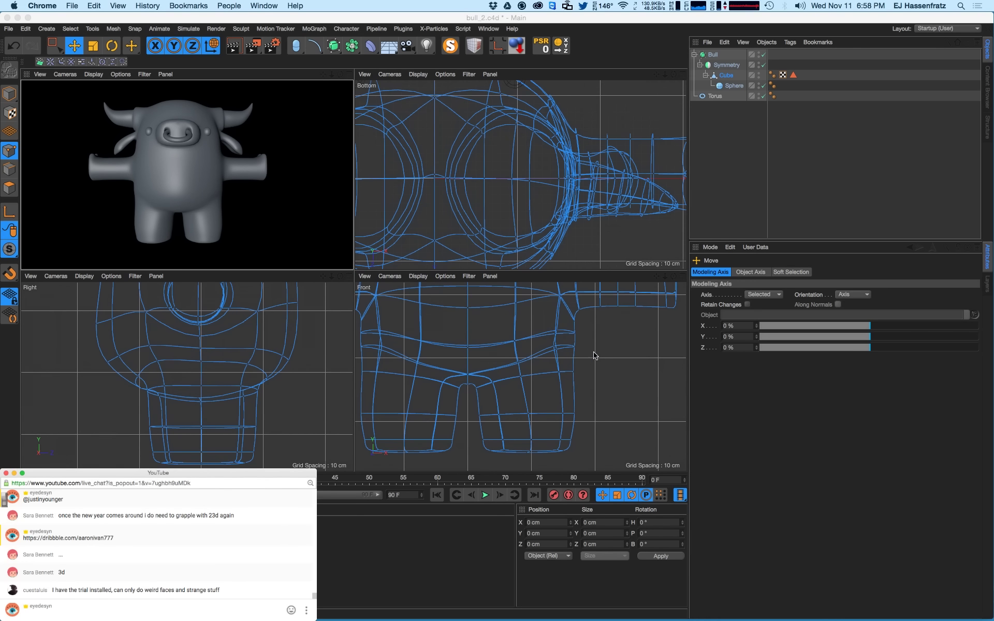
{"action": "key", "text": "super+Tab"}
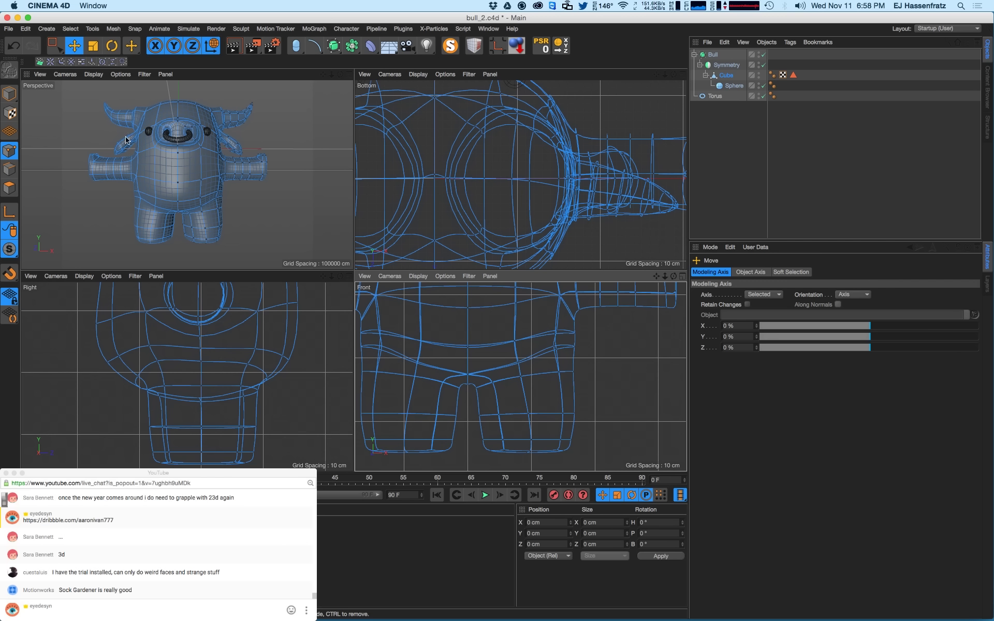
- Box-select the underarm points, undo an accidental bulge, and shift them slightly down and right
{"action": "key", "text": "0"}
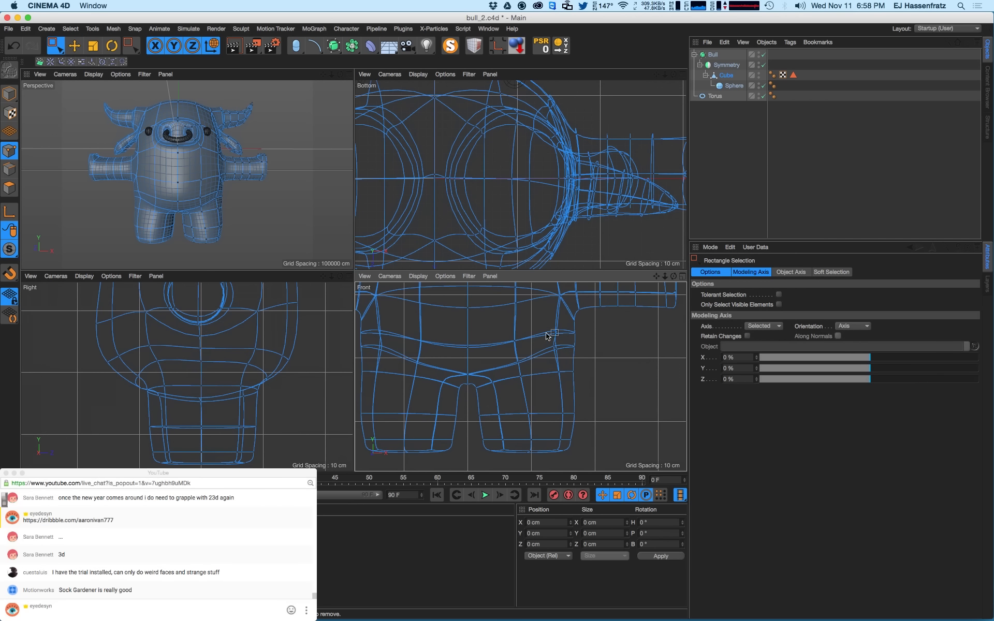
{"action": "left_click_drag", "start_coordinate": [547, 335], "coordinate": [579, 370]}
{"action": "key", "text": "super+z"}
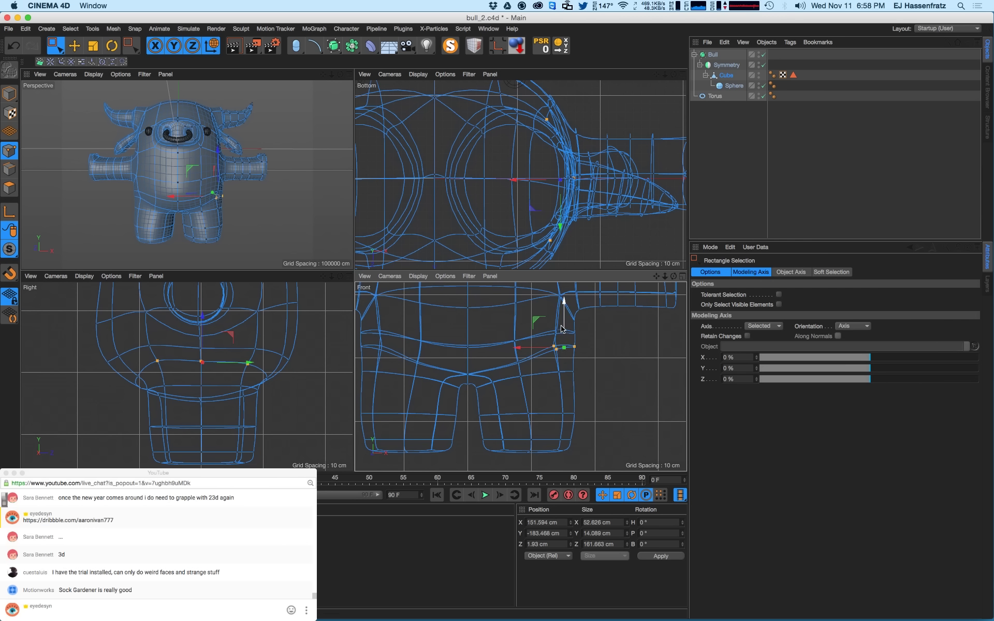
{"action": "left_click_drag", "start_coordinate": [563, 328], "coordinate": [595, 391]}
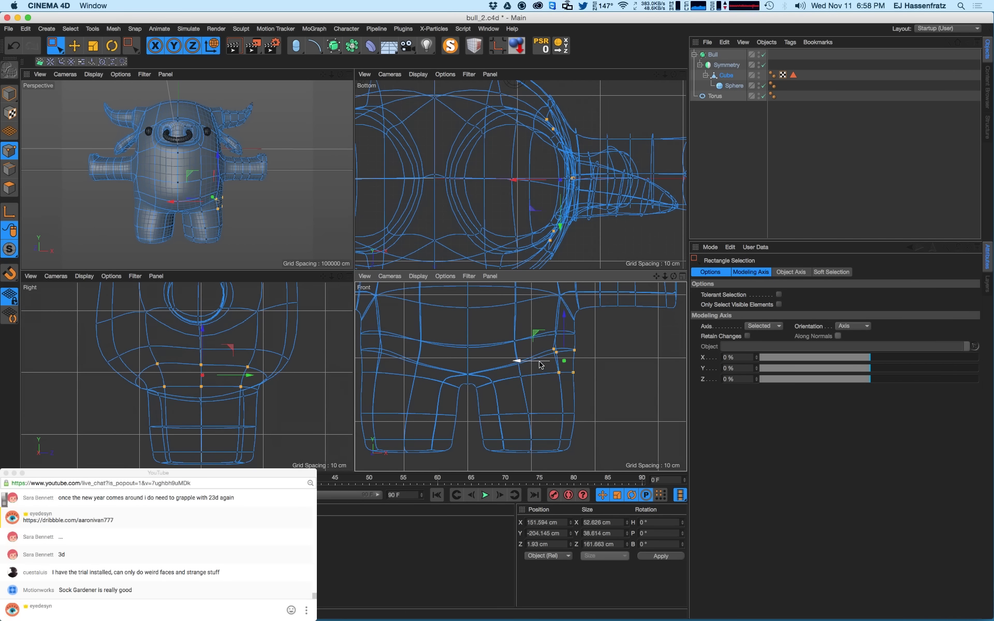
{"action": "left_click_drag", "start_coordinate": [538, 362], "coordinate": [541, 363]}
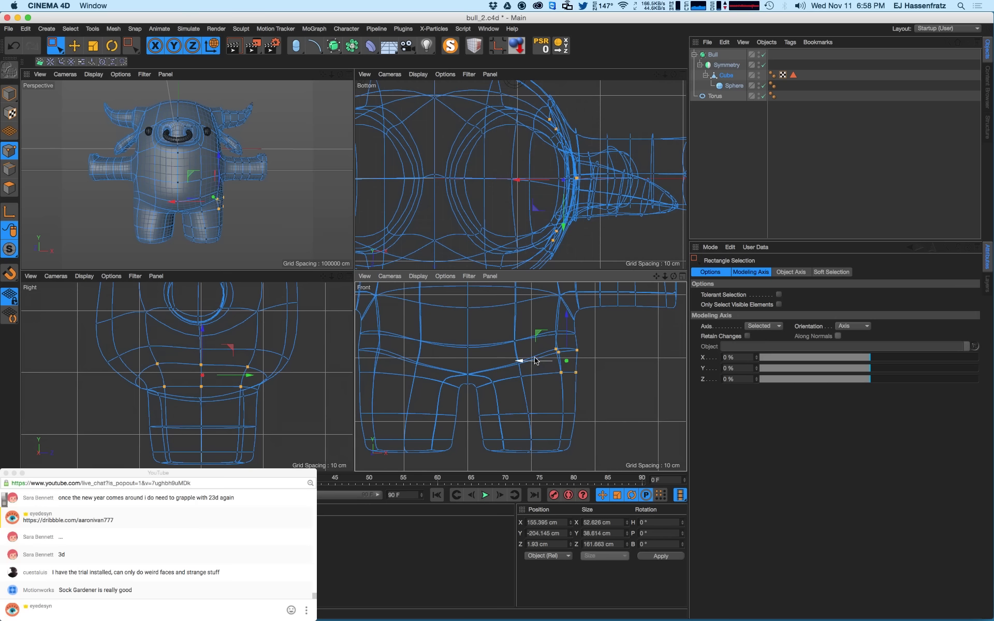
{"action": "key", "text": "ctrl+r"}
- Move the shoulder point slightly left and render front and perspective views to check
{"action": "left_click", "coordinate": [256, 202]}
{"action": "key", "text": "ctrl+r"}
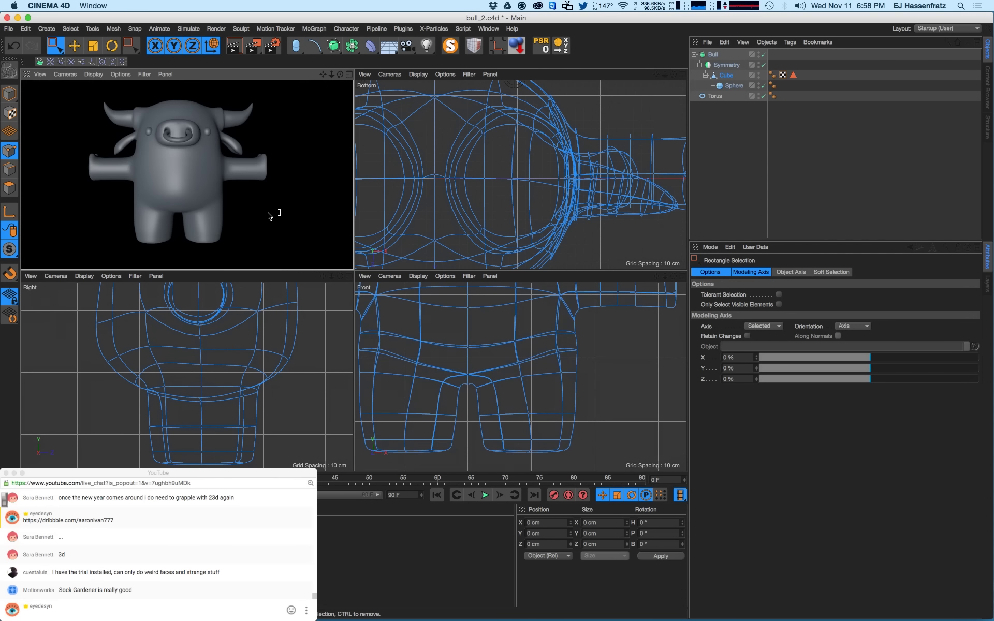
{"action": "left_click", "coordinate": [576, 334]}
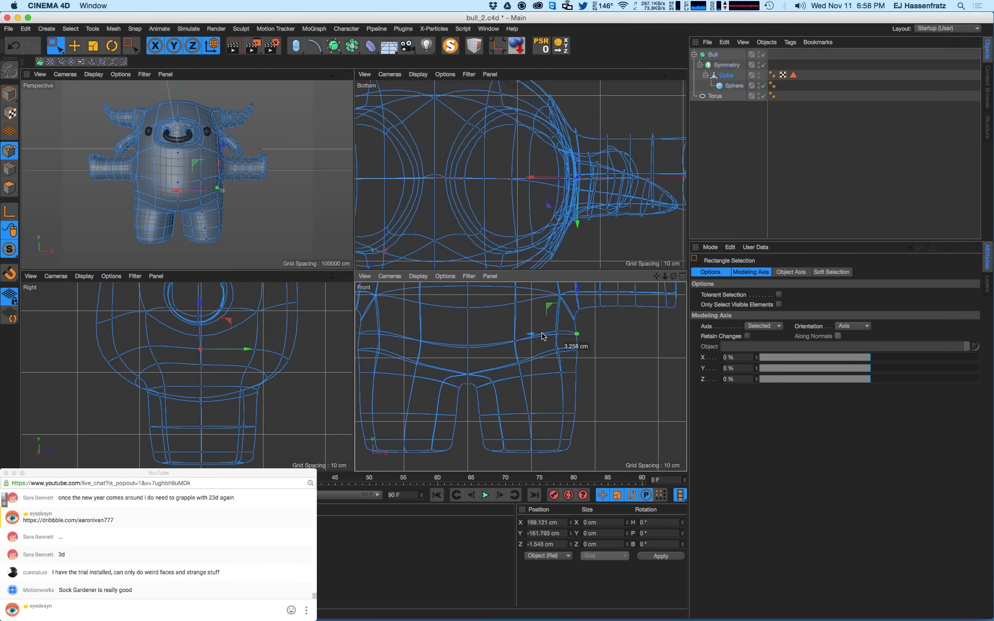
{"action": "left_click_drag", "start_coordinate": [542, 336], "coordinate": [539, 337]}
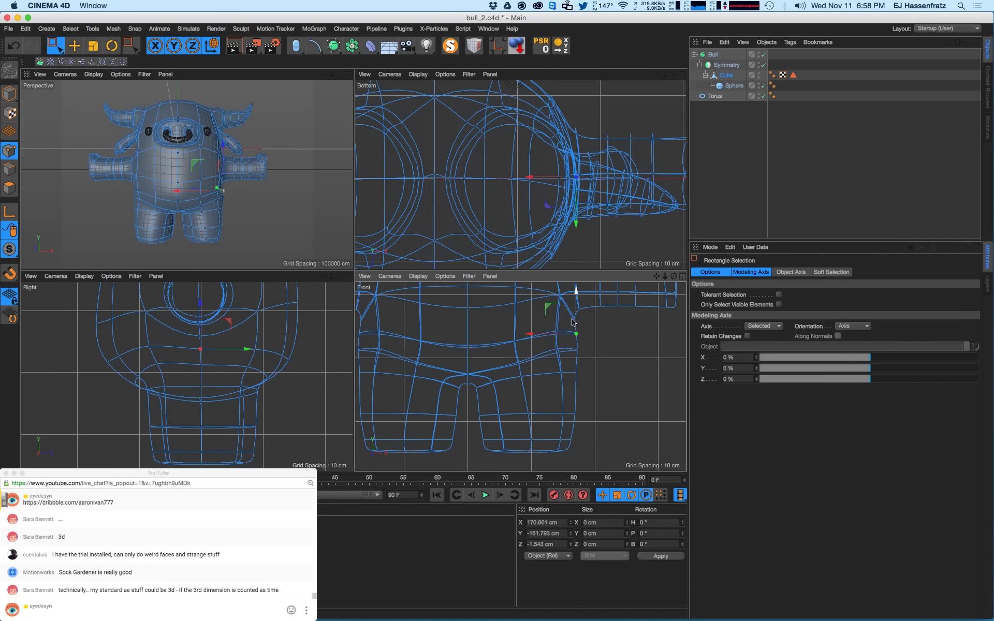
{"action": "key", "text": "ctrl+r"}
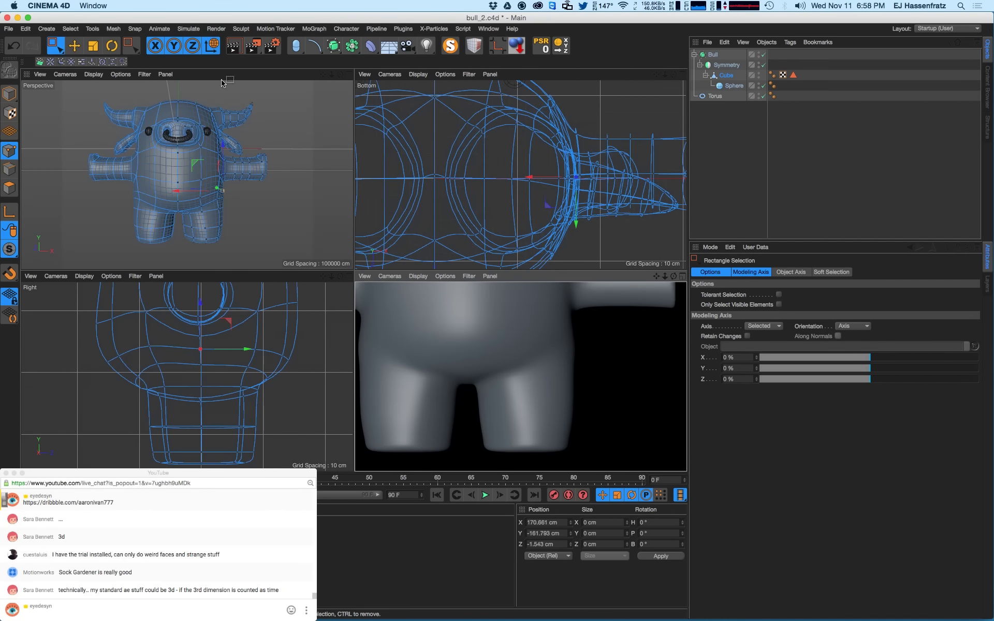
{"action": "left_click", "coordinate": [222, 83]}
{"action": "key", "text": "ctrl+r"}
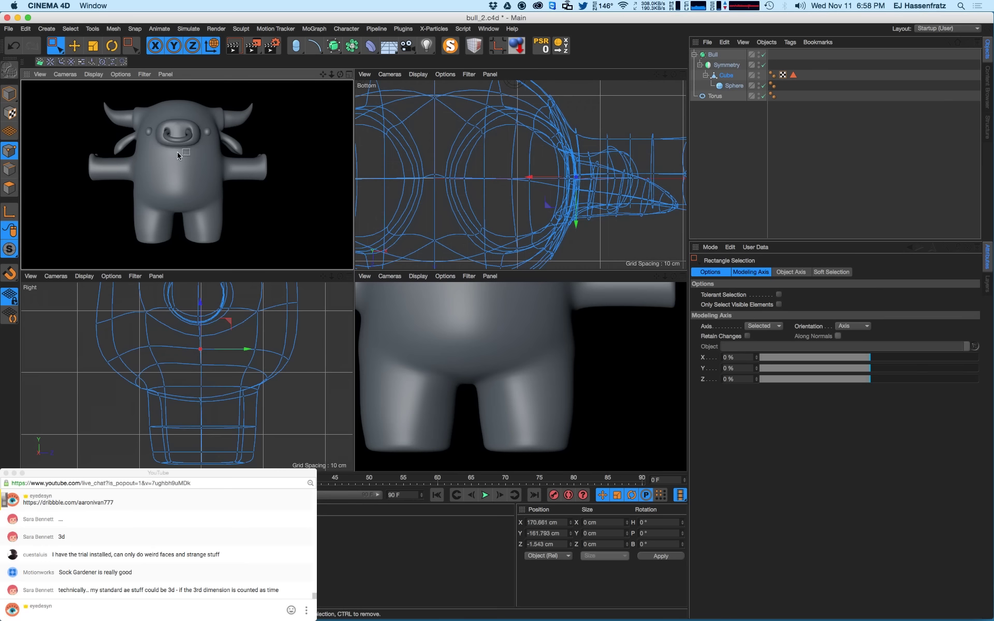
- Box-select the inner hip points and shift them about 5.7 cm along X
{"action": "left_click", "coordinate": [558, 415]}
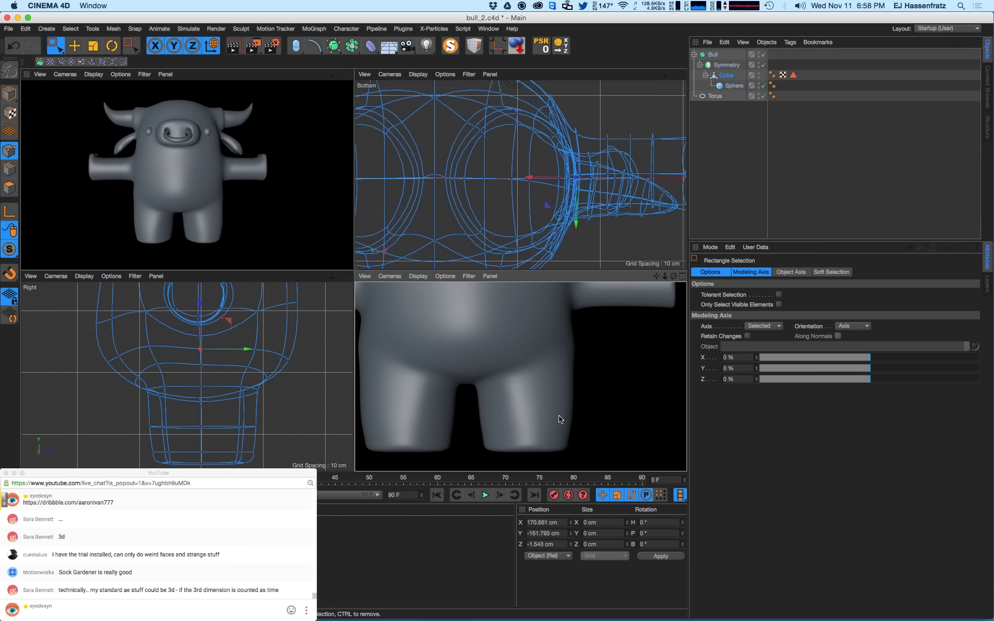
{"action": "left_click", "coordinate": [605, 374]}
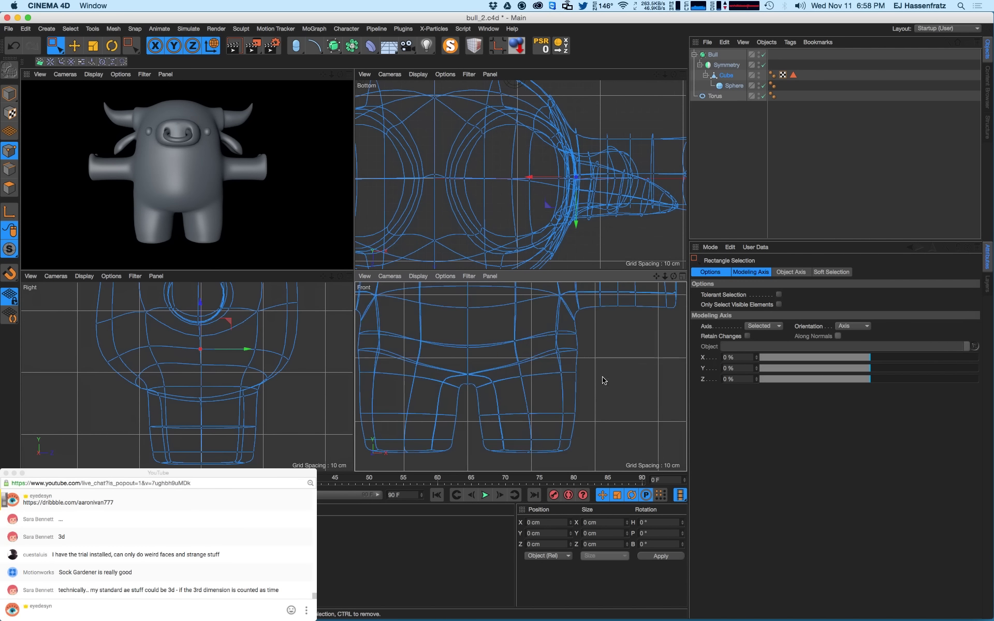
{"action": "left_click_drag", "start_coordinate": [548, 366], "coordinate": [607, 381]}
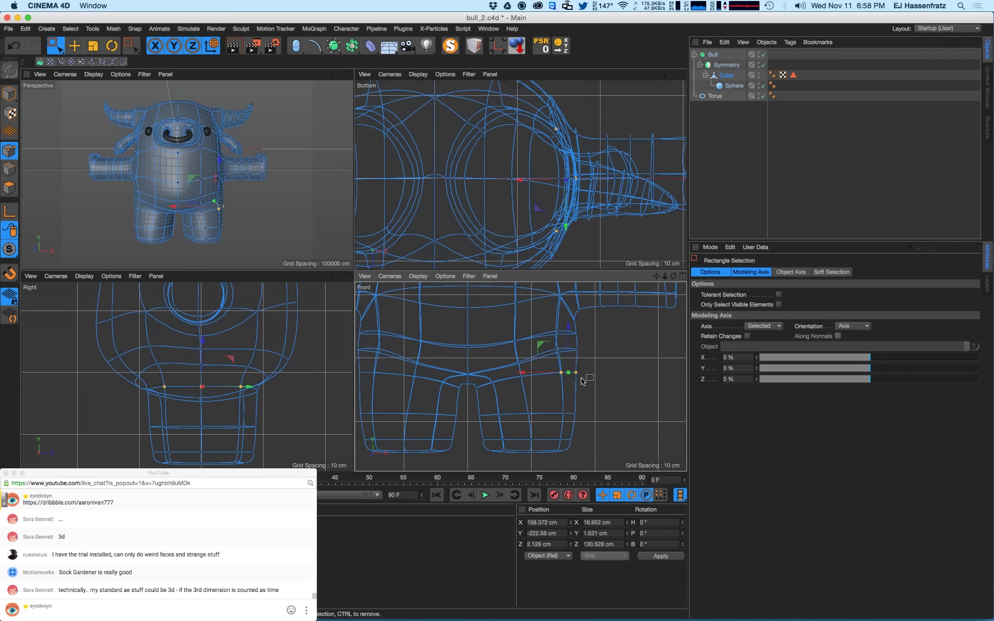
{"action": "left_click_drag", "start_coordinate": [545, 408], "coordinate": [569, 416]}
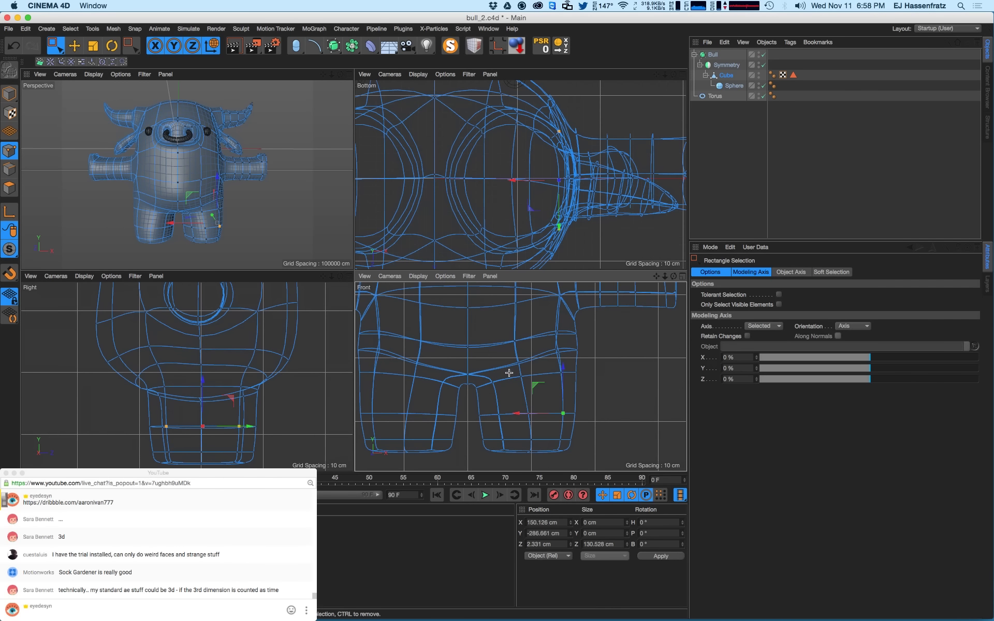
{"action": "mouse_move", "coordinate": [508, 373]}
{"action": "left_mouse_down"}
{"action": "mouse_move", "coordinate": [537, 389]}
{"action": "mouse_move", "coordinate": [496, 382]}
{"action": "left_mouse_up"}
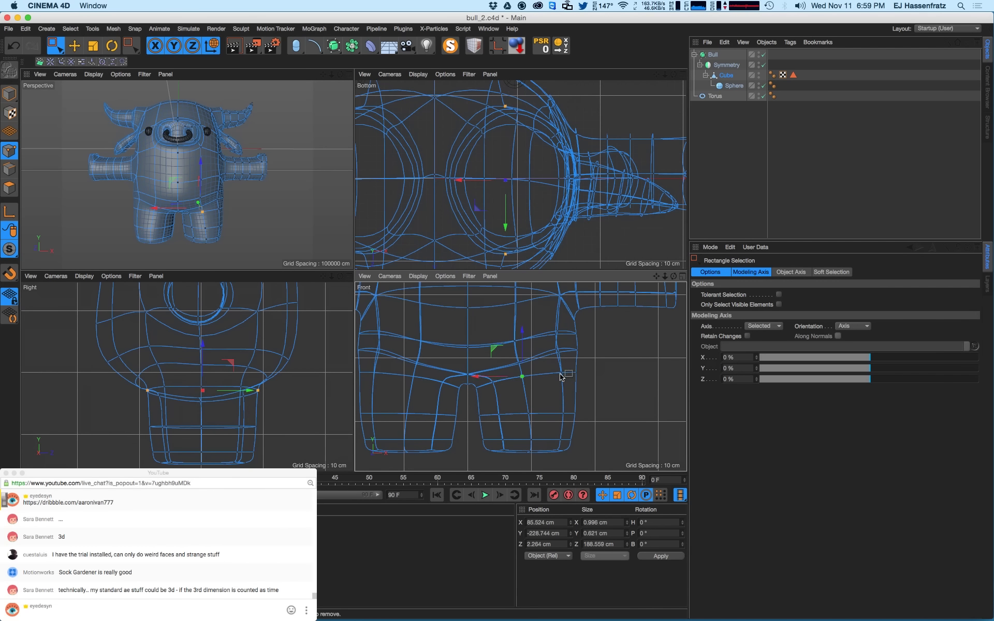
- Select the bull's inner-leg points, slide them slightly left, and preview-render to check the legs
{"action": "left_click_drag", "start_coordinate": [552, 366], "coordinate": [588, 419]}
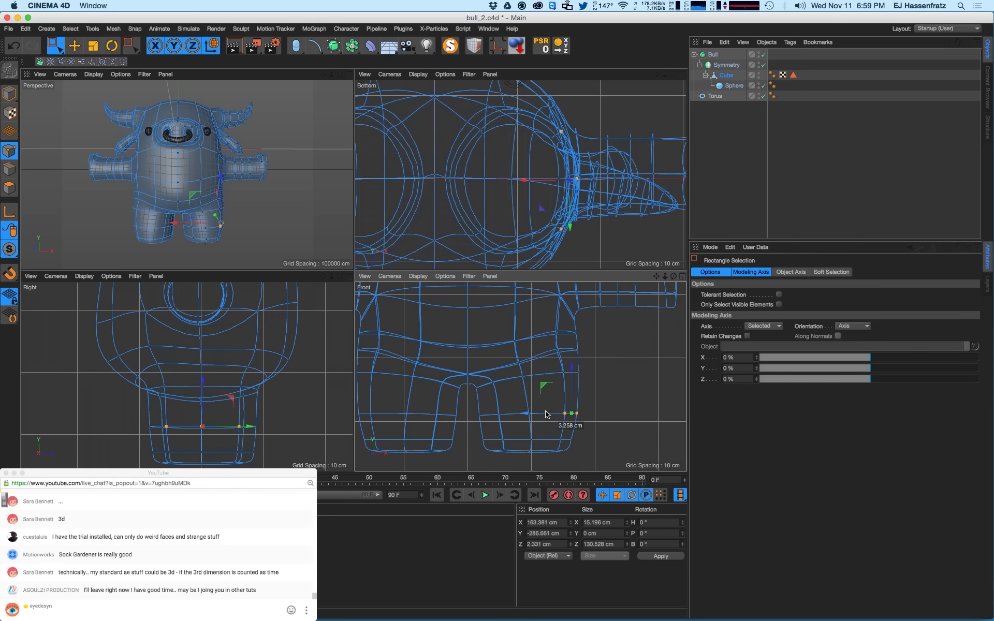
{"action": "left_click_drag", "start_coordinate": [486, 427], "coordinate": [494, 440]}
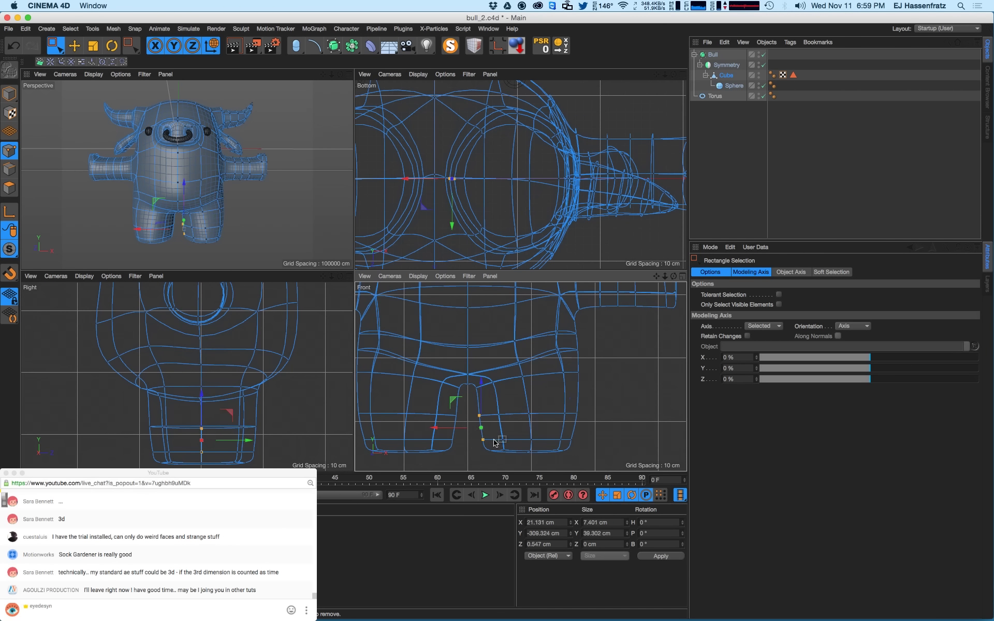
{"action": "left_click", "coordinate": [464, 427]}
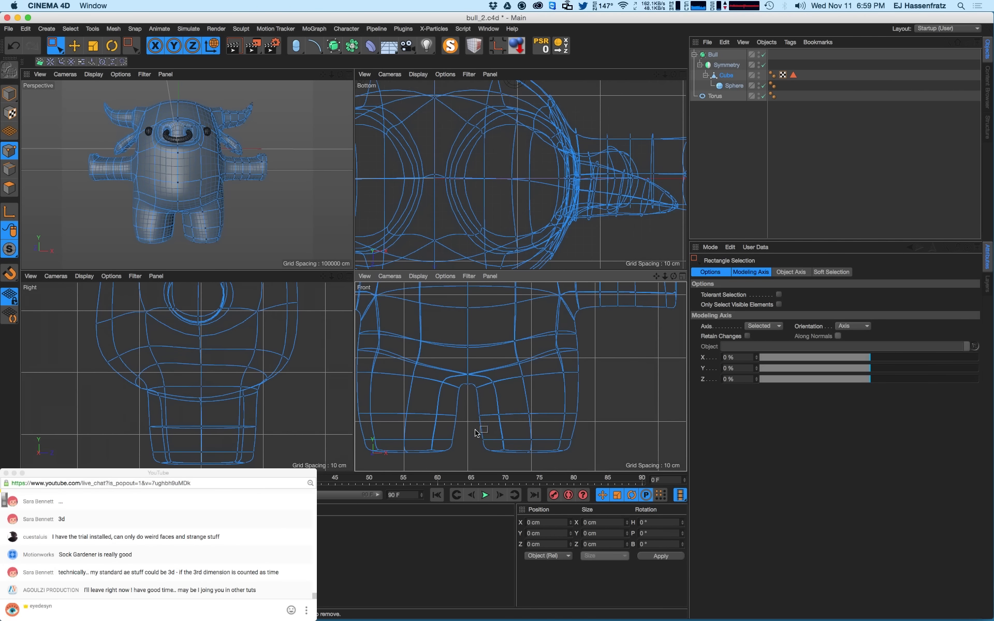
{"action": "mouse_move", "coordinate": [487, 418]}
{"action": "left_mouse_down"}
{"action": "mouse_move", "coordinate": [494, 426]}
{"action": "mouse_move", "coordinate": [479, 418]}
{"action": "left_mouse_up"}
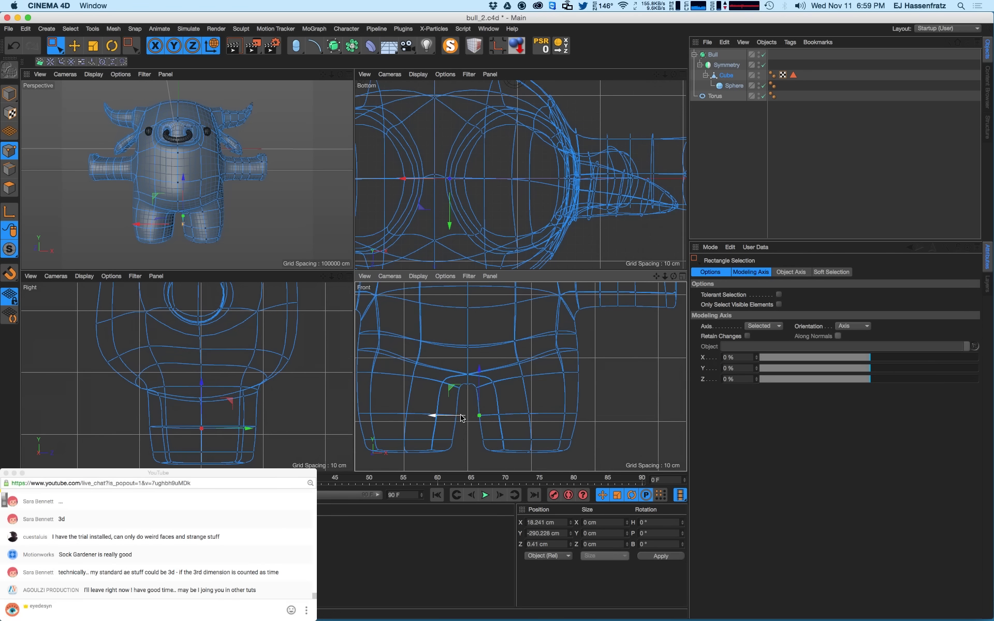
{"action": "left_click_drag", "start_coordinate": [463, 416], "coordinate": [471, 443]}
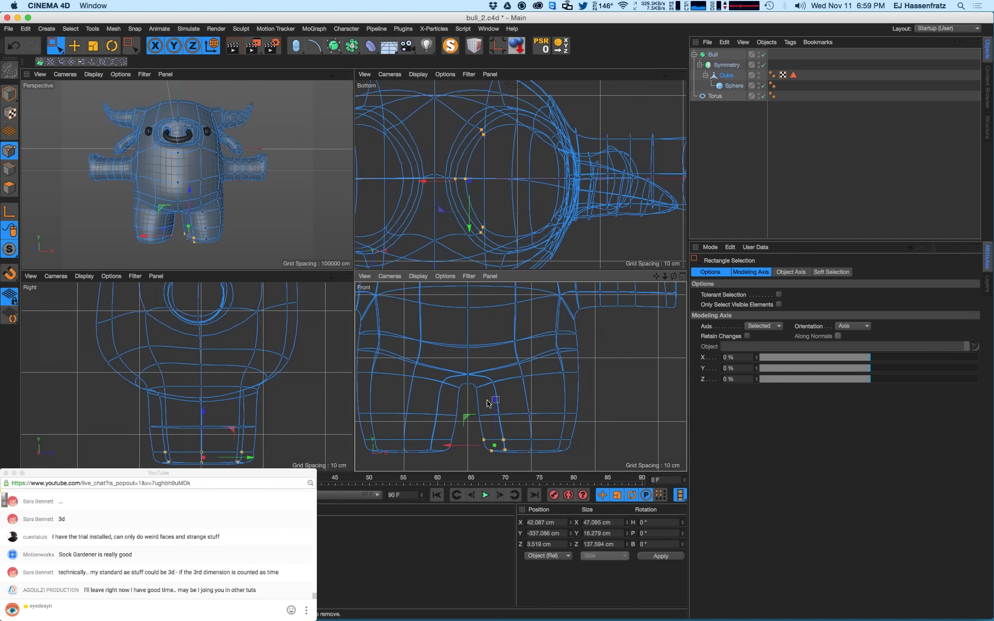
{"action": "key", "text": "super+r"}
{"action": "left_click", "coordinate": [265, 226]}
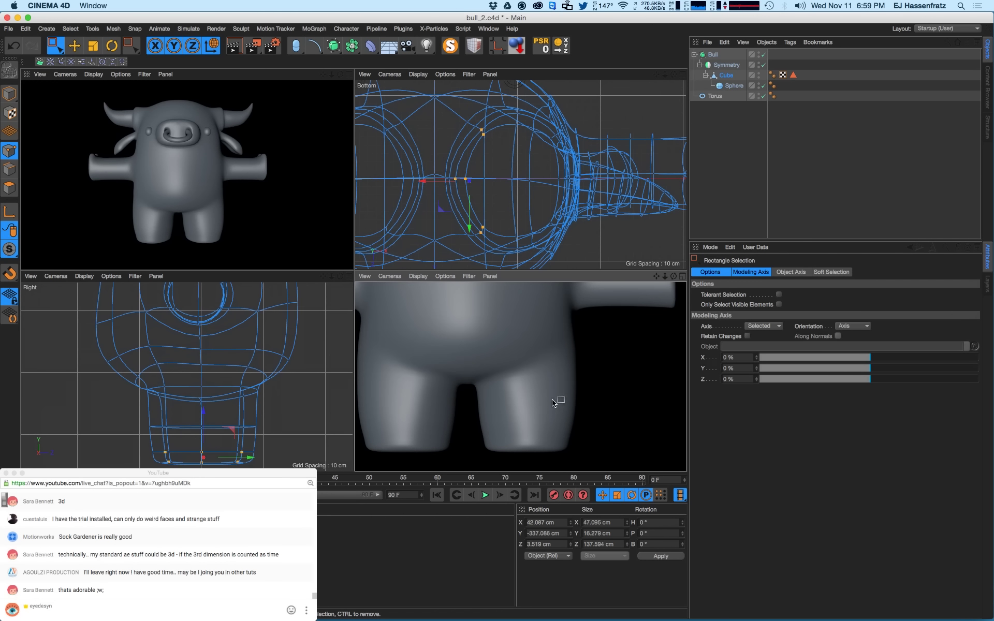
- Select the leg-bottom points, flattening the soles to Y -348.298 cm
{"action": "scroll", "coordinate": [533, 386], "scroll_direction": "down", "scroll_amount": 2}
{"action": "scroll", "coordinate": [537, 423], "scroll_direction": "up", "scroll_amount": 2}
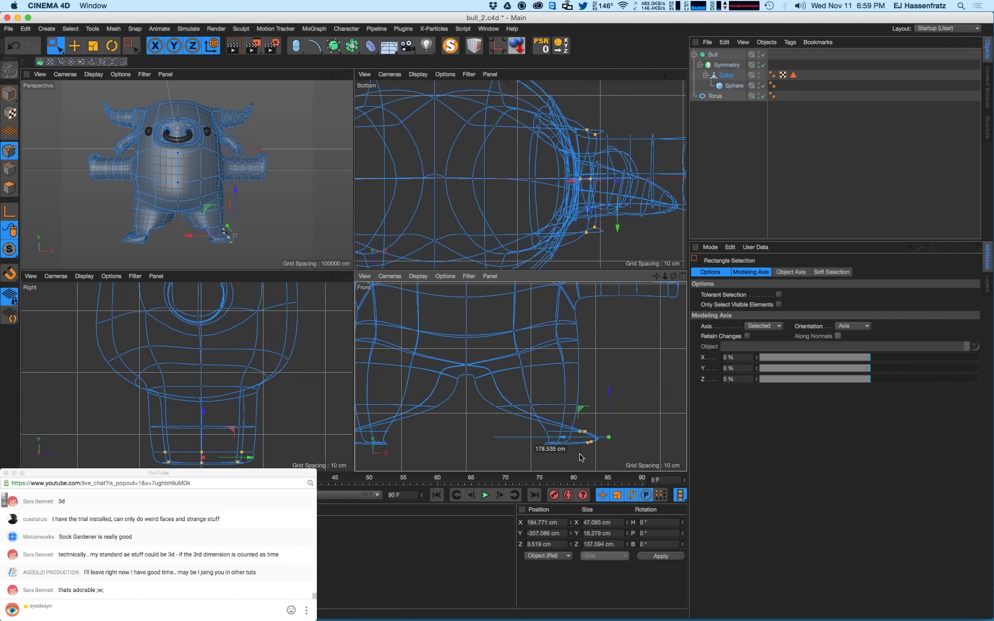
{"action": "left_click_drag", "start_coordinate": [589, 458], "coordinate": [474, 440]}
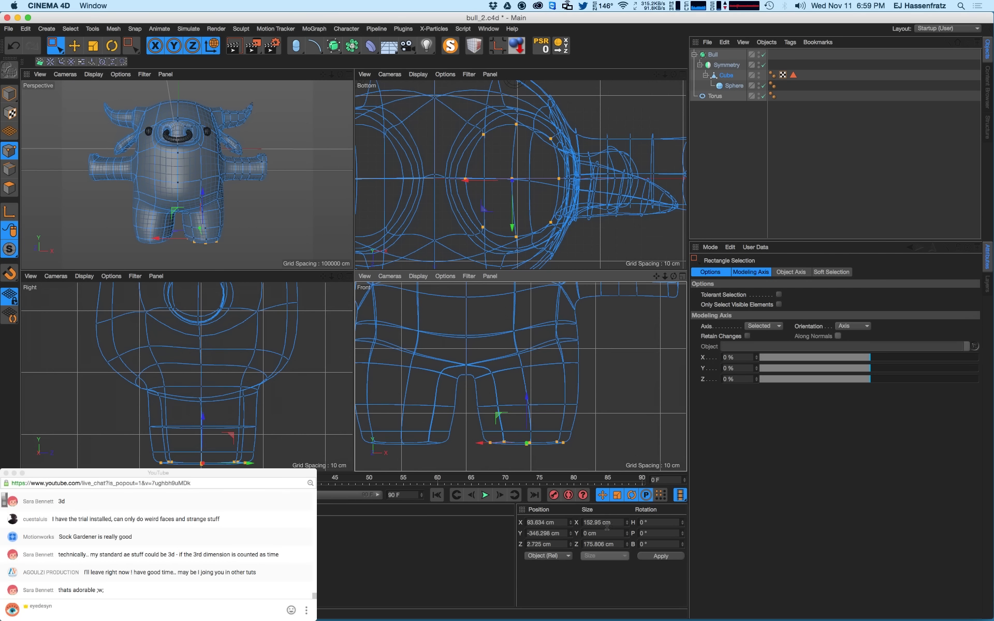
{"action": "left_click", "coordinate": [544, 441]}
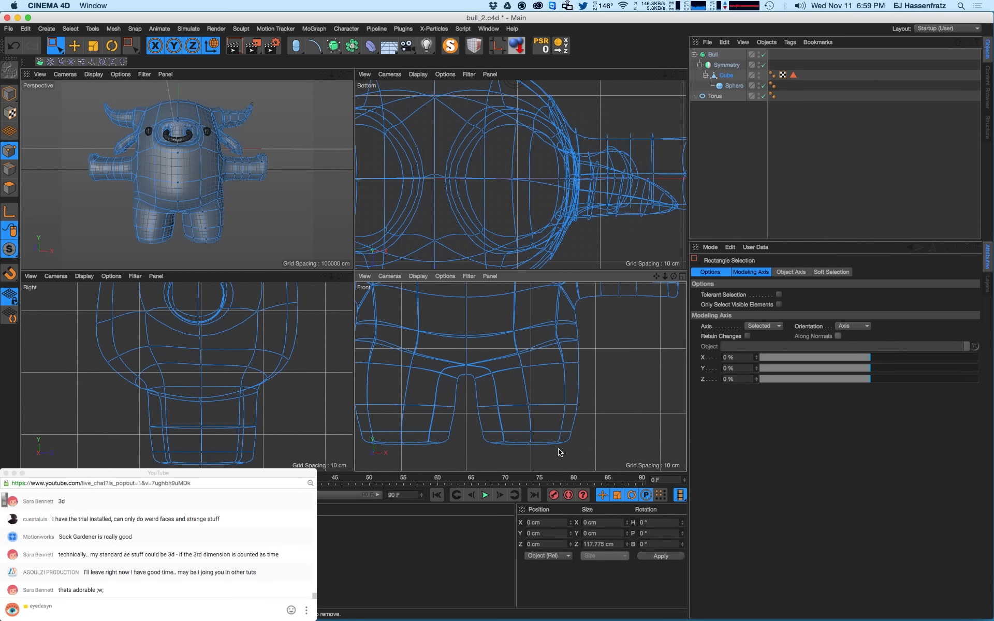
- Select the bottom row of leg points and preview-render the legs
{"action": "left_click_drag", "start_coordinate": [562, 454], "coordinate": [475, 407]}
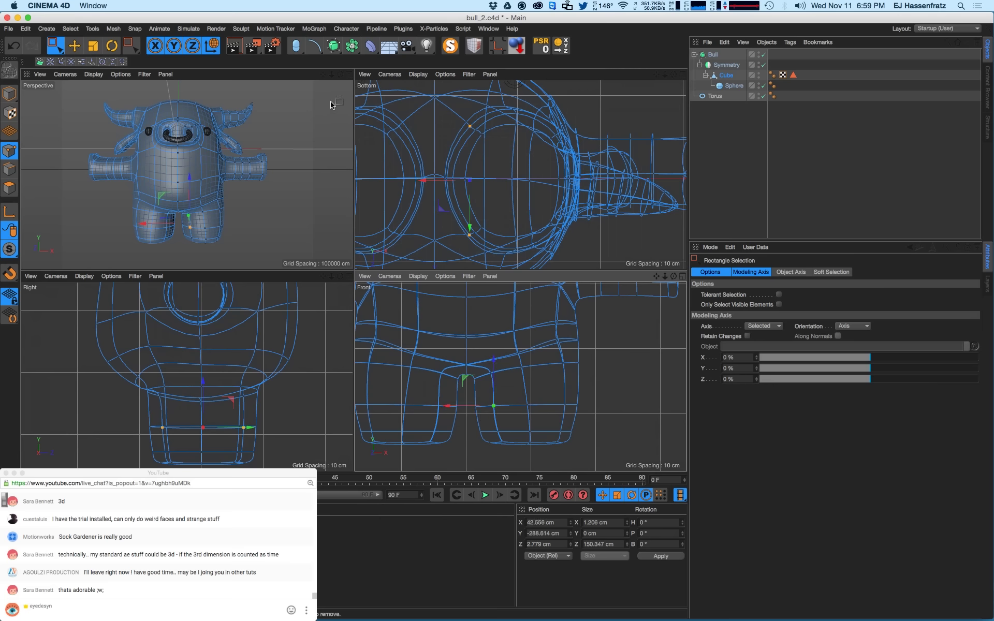
{"action": "key", "text": "super+r"}
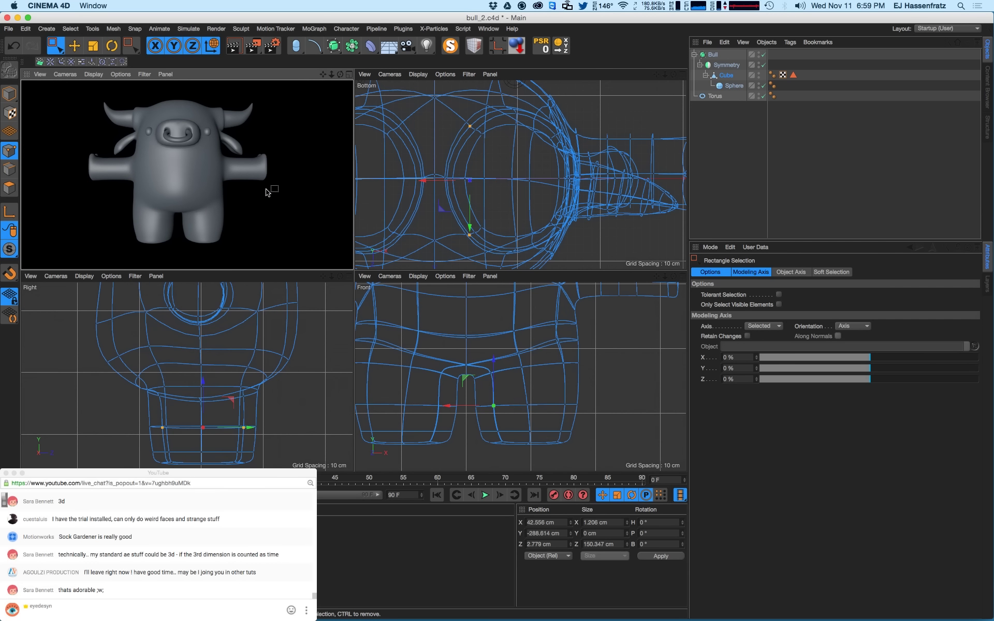
{"action": "left_click_drag", "start_coordinate": [485, 424], "coordinate": [603, 438]}
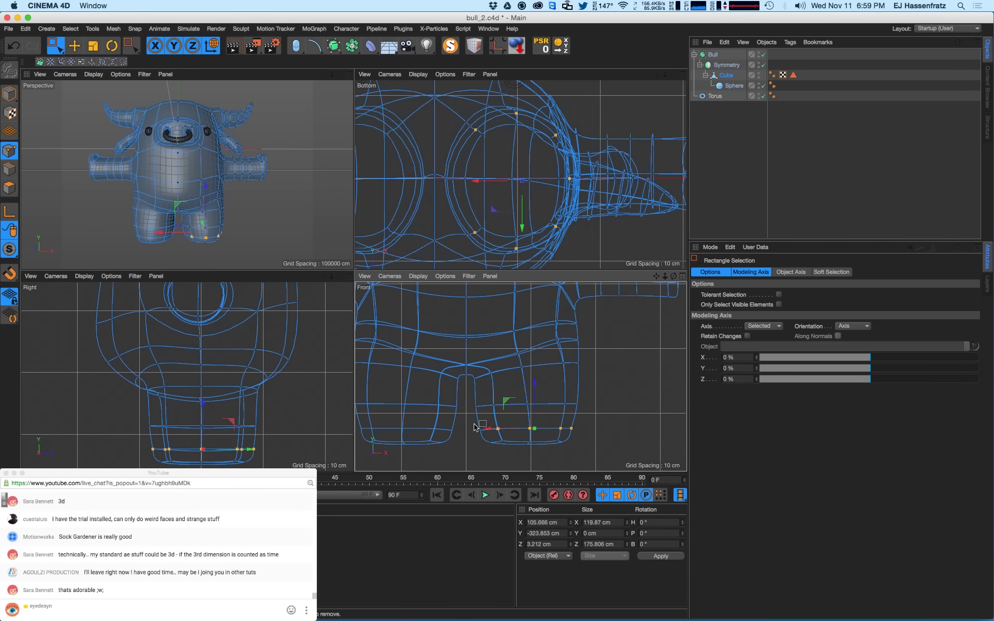
{"action": "left_click_drag", "start_coordinate": [473, 423], "coordinate": [599, 437]}
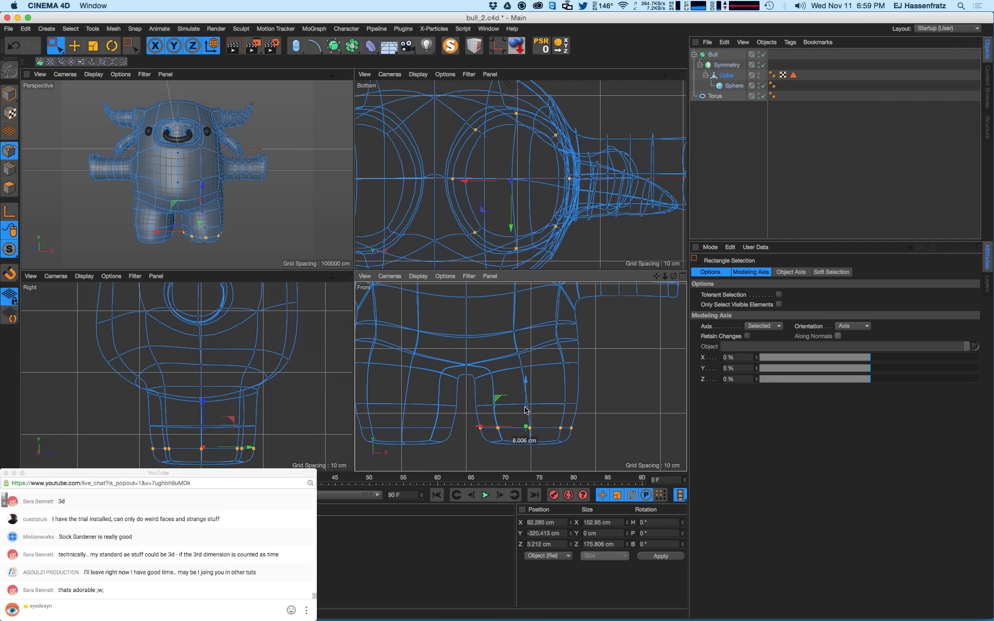
{"action": "key", "text": "ctrl+r"}
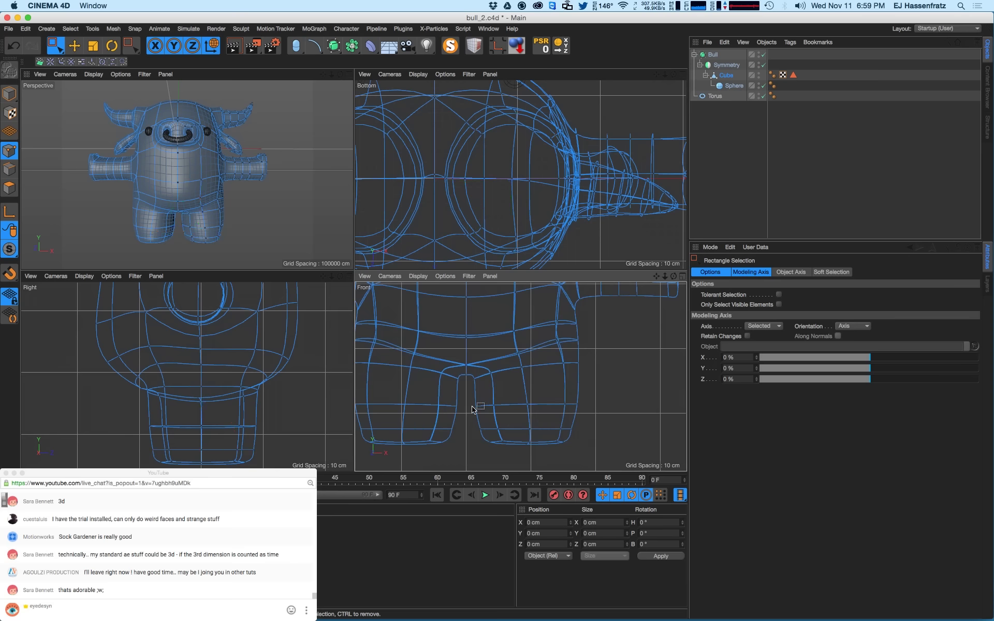
- Scale the leg's middle point row inward to about 97% and show the open-documents list
{"action": "mouse_move", "coordinate": [473, 402]}
{"action": "left_mouse_down"}
{"action": "mouse_move", "coordinate": [619, 417]}
{"action": "mouse_move", "coordinate": [602, 394]}
{"action": "left_mouse_up"}
{"action": "key", "text": "t"}
{"action": "key", "text": "0"}
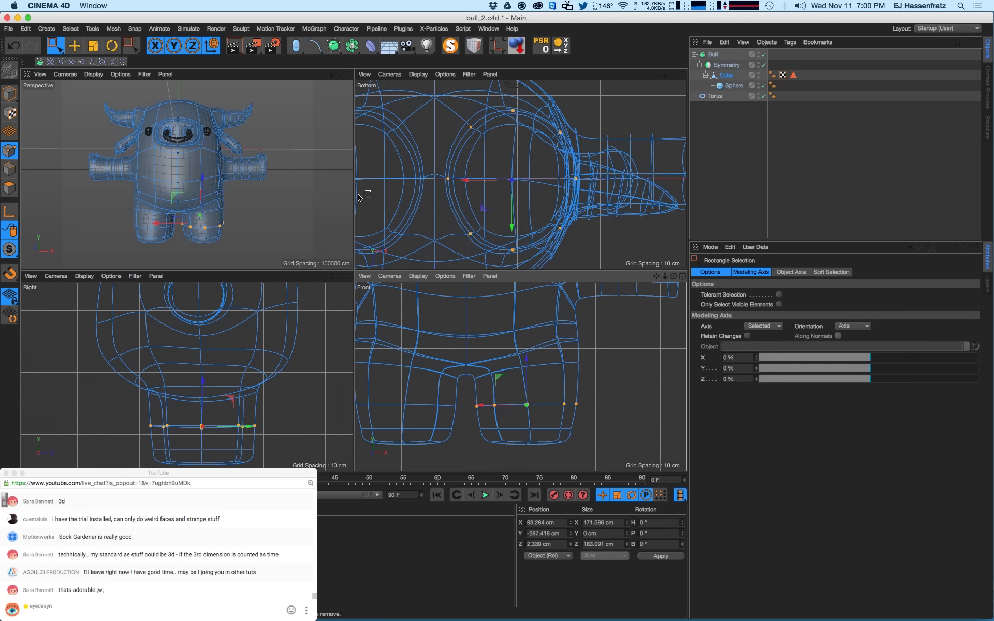
{"action": "key", "text": "ctrl+r"}
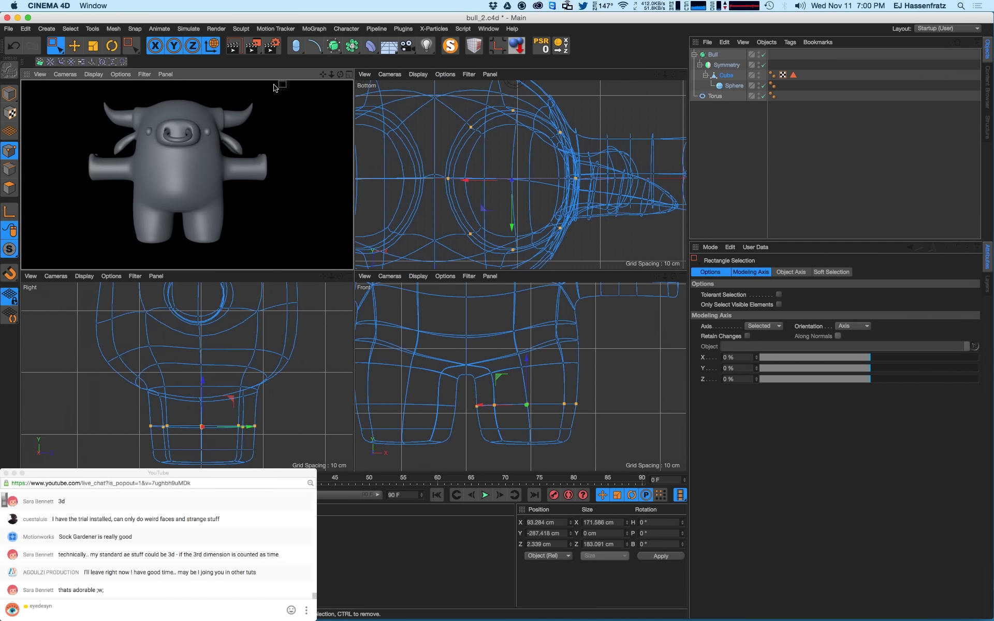
{"action": "left_click", "coordinate": [488, 29]}
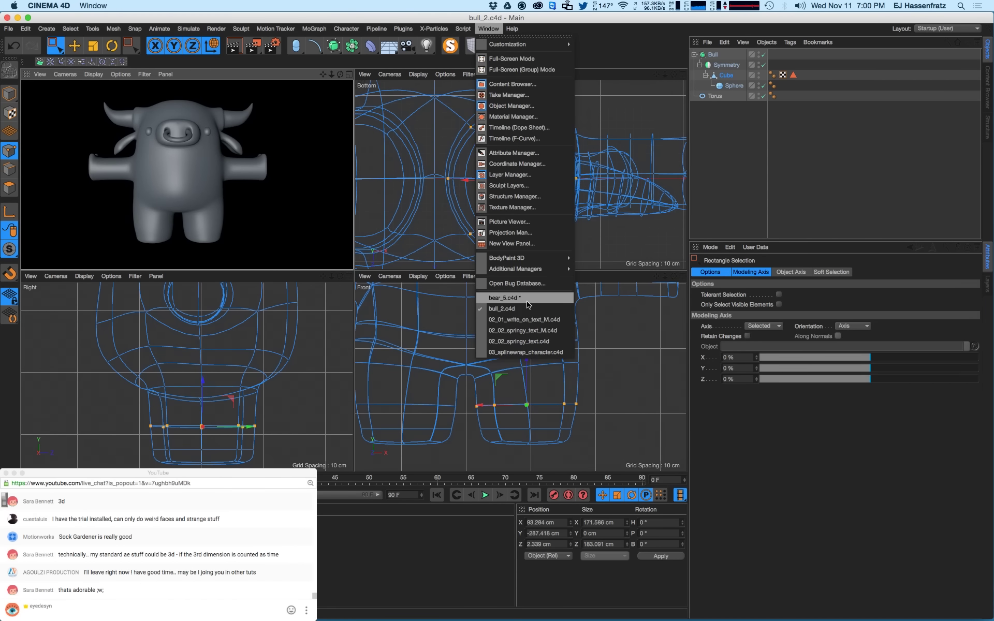
{"action": "left_click", "coordinate": [507, 301]}
{"action": "left_click_drag", "start_coordinate": [128, 164], "coordinate": [262, 184], "text": "alt"}
{"action": "middle_click_drag", "start_coordinate": [129, 170], "coordinate": [186, 173], "text": "alt"}
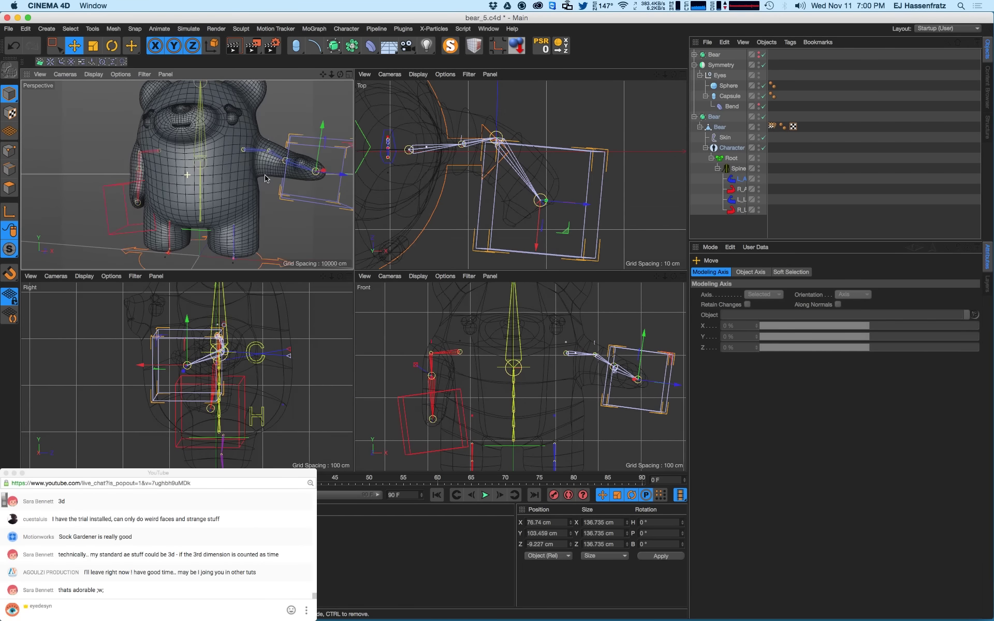
{"action": "left_click_drag", "start_coordinate": [182, 142], "coordinate": [199, 135], "text": "alt"}
{"action": "right_click_drag", "start_coordinate": [199, 127], "coordinate": [219, 123], "text": "alt"}
{"action": "mouse_move", "coordinate": [218, 121]}
{"action": "left_mouse_down", "text": "alt"}
{"action": "mouse_move", "coordinate": [173, 144]}
{"action": "mouse_move", "coordinate": [186, 159]}
{"action": "left_mouse_up", "text": "alt"}
{"action": "right_click_drag", "start_coordinate": [180, 150], "coordinate": [130, 176], "text": "alt"}
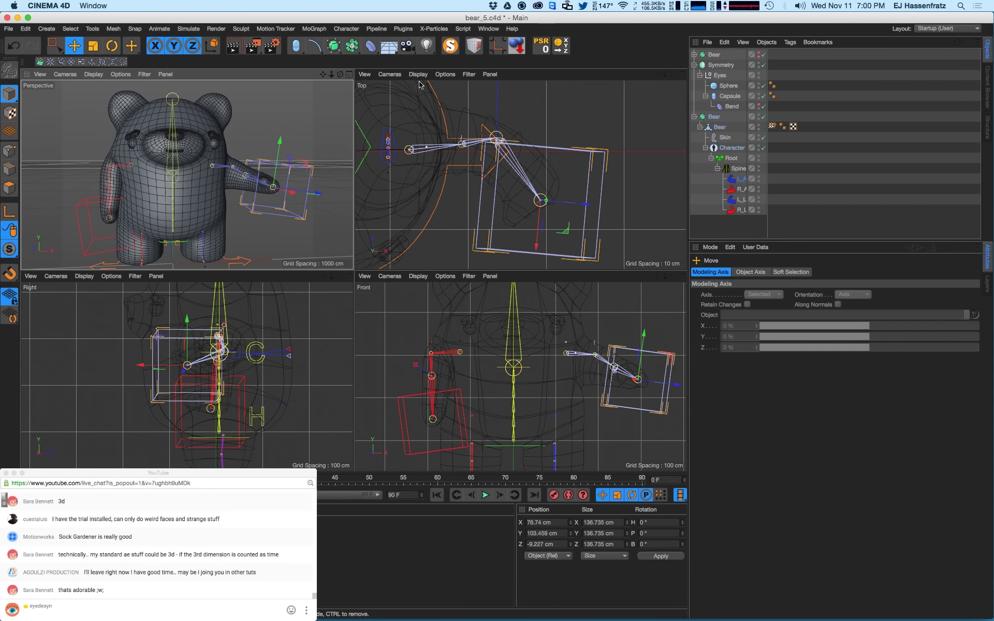
{"action": "left_click", "coordinate": [487, 29]}
{"action": "left_click", "coordinate": [518, 308]}
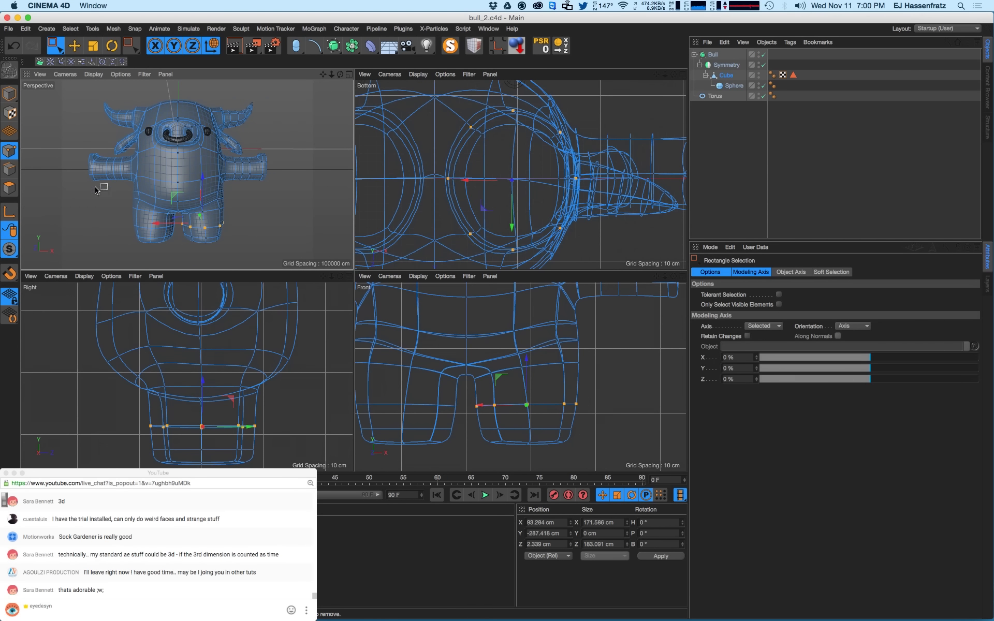
- Switch to Live Selection, select the Cube object, and enter Polygon mode
{"action": "left_click_drag", "start_coordinate": [55, 47], "coordinate": [90, 61]}
{"action": "right_click_drag", "start_coordinate": [177, 169], "coordinate": [202, 168], "text": "alt"}
{"action": "left_click", "coordinate": [331, 189]}
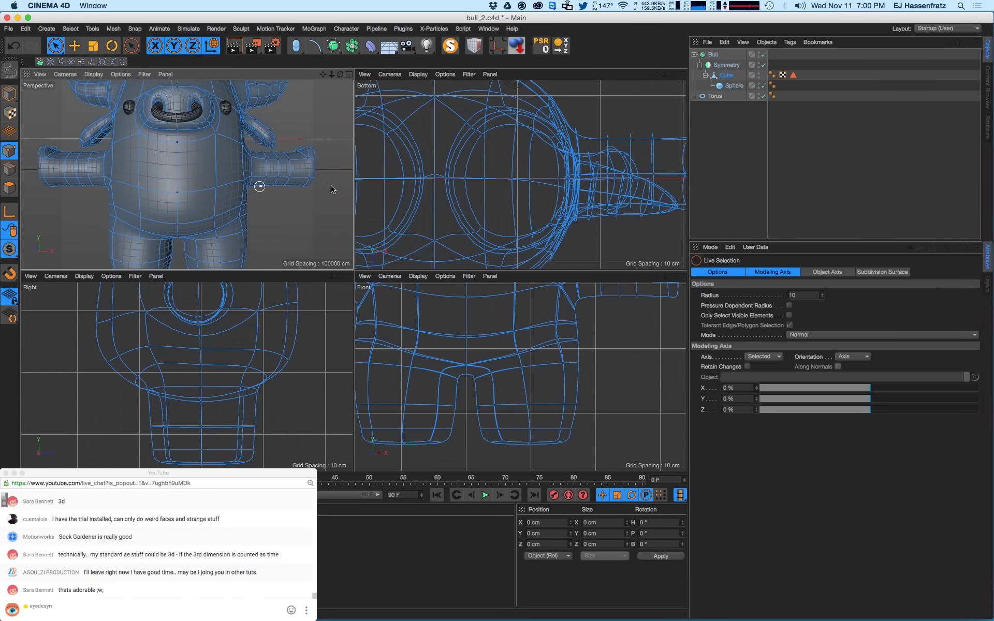
{"action": "left_click", "coordinate": [725, 77]}
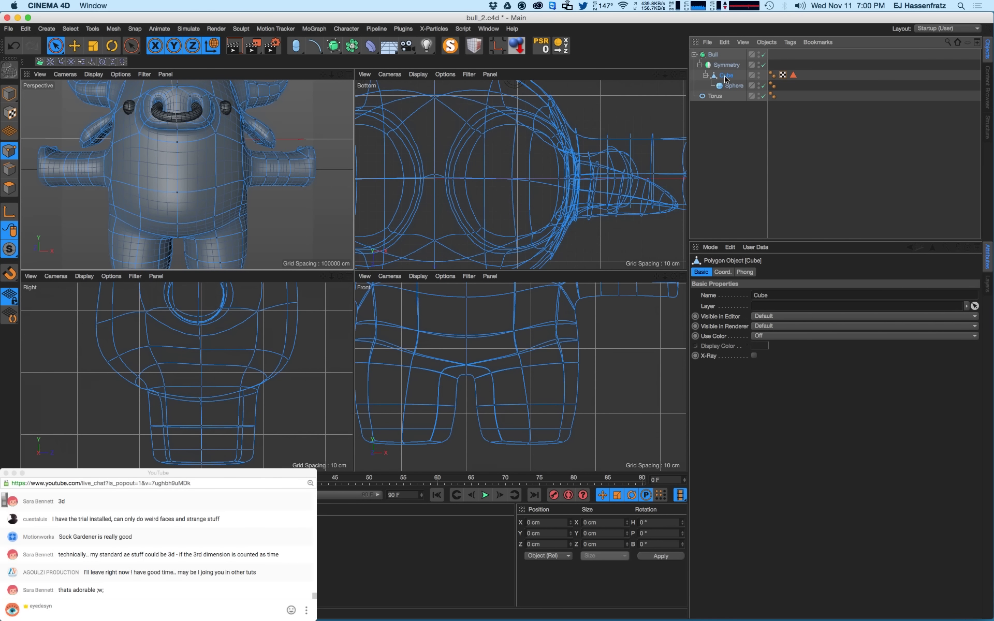
{"action": "left_click", "coordinate": [9, 188]}
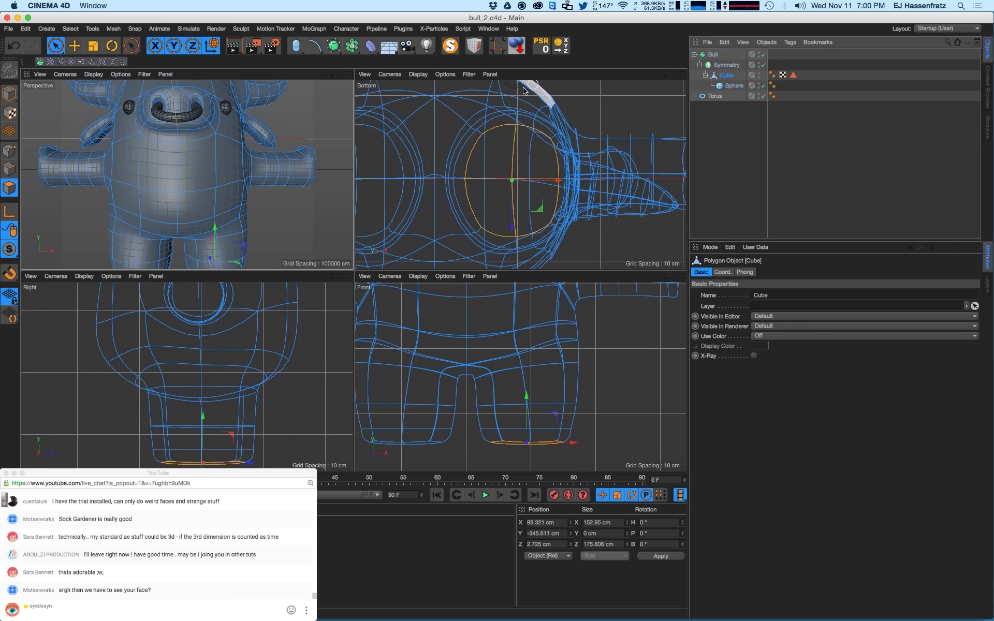
- Select a patch of polygons on the bull's chest in the Perspective view
{"action": "left_click", "coordinate": [201, 150]}
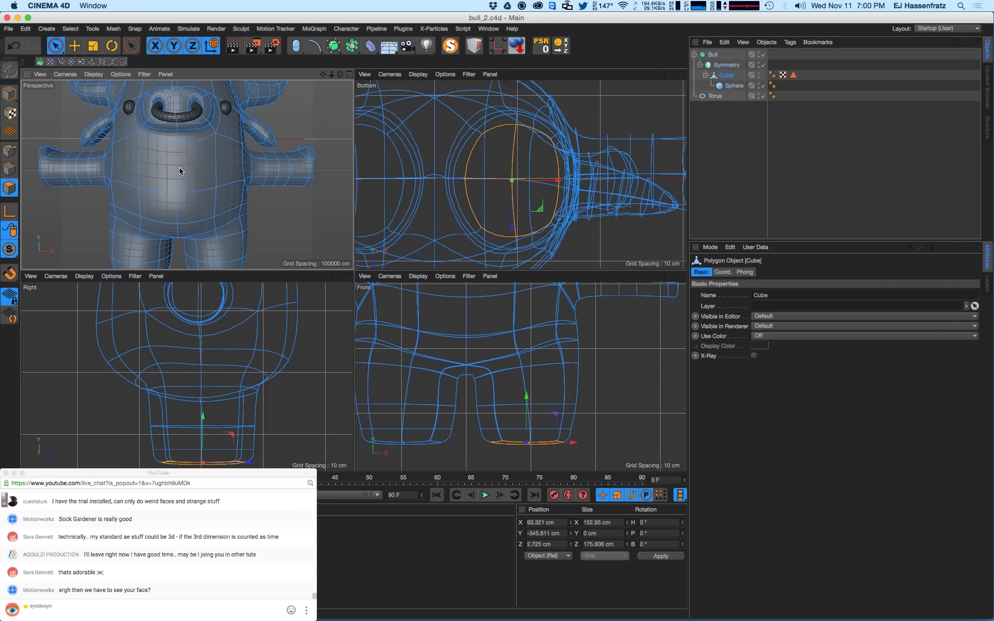
{"action": "scroll", "coordinate": [210, 158], "scroll_direction": "up", "scroll_amount": 5}
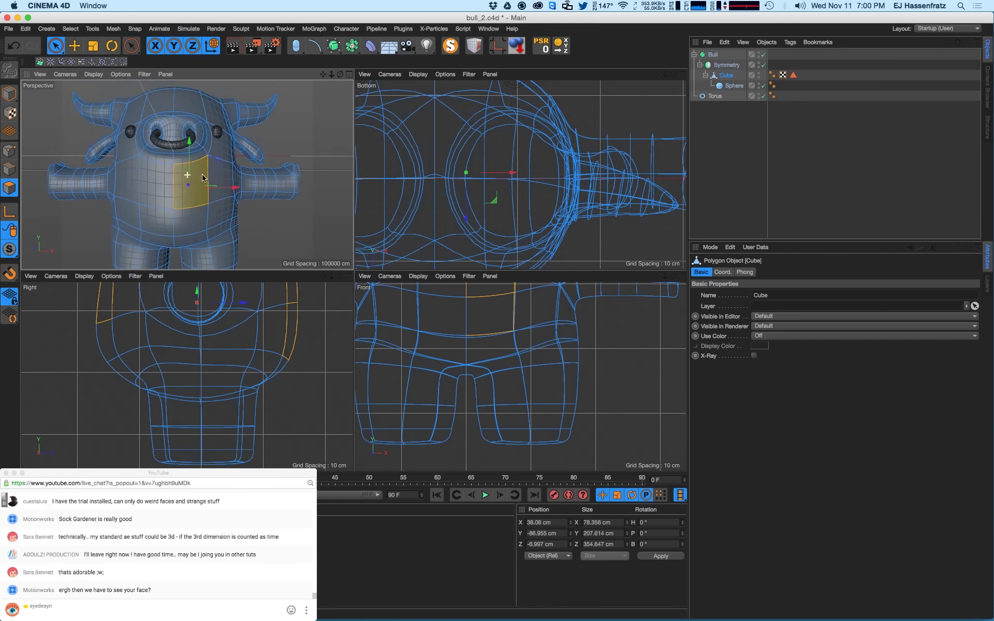
{"action": "left_click_drag", "start_coordinate": [215, 165], "coordinate": [191, 178], "text": "alt"}
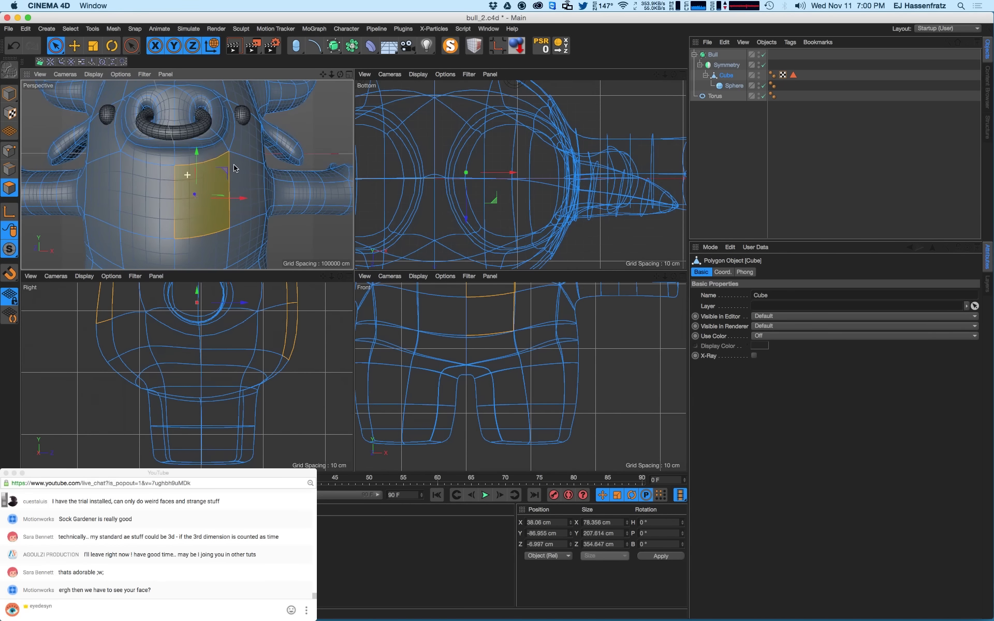
{"action": "left_click", "coordinate": [157, 200]}
{"action": "left_click", "coordinate": [196, 214]}
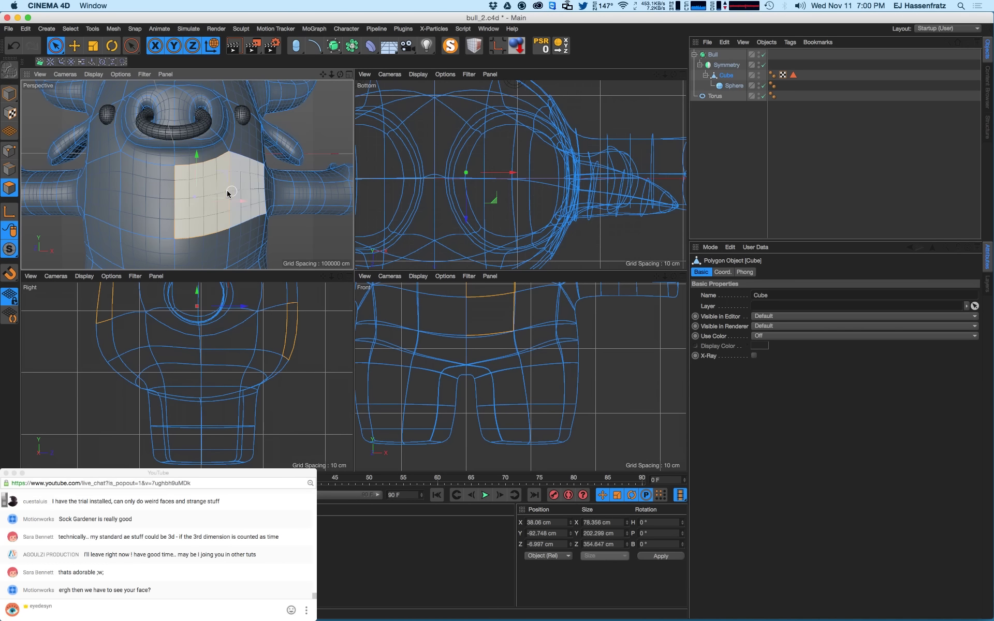
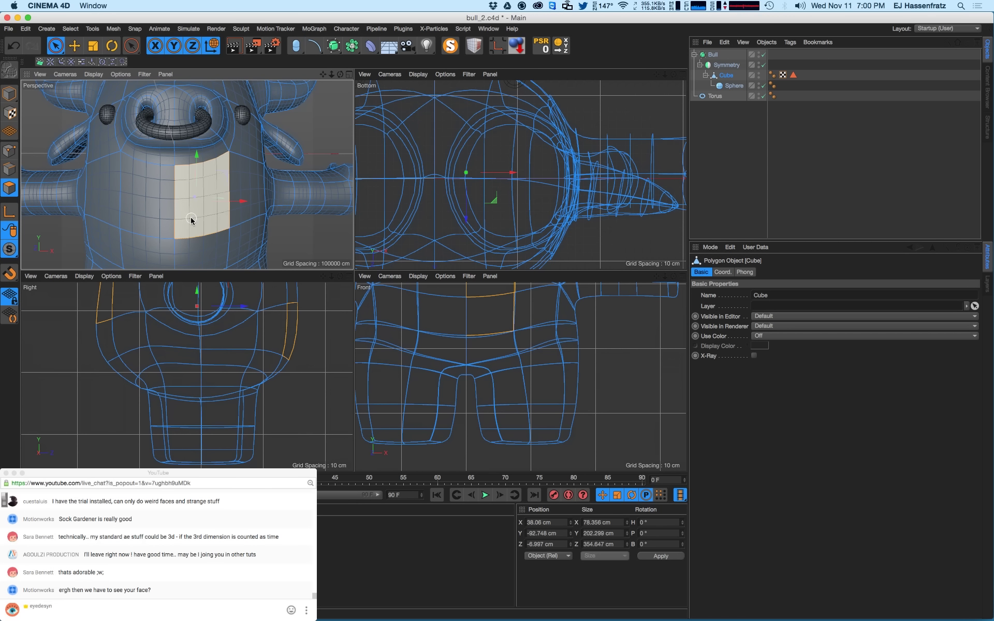
- Switch to Object coordinates and Extrude Inner the selected patch below the nose
{"action": "key", "text": "w"}
{"action": "key", "text": "m"}
{"action": "key", "text": "Escape"}
{"action": "key", "text": "m"}
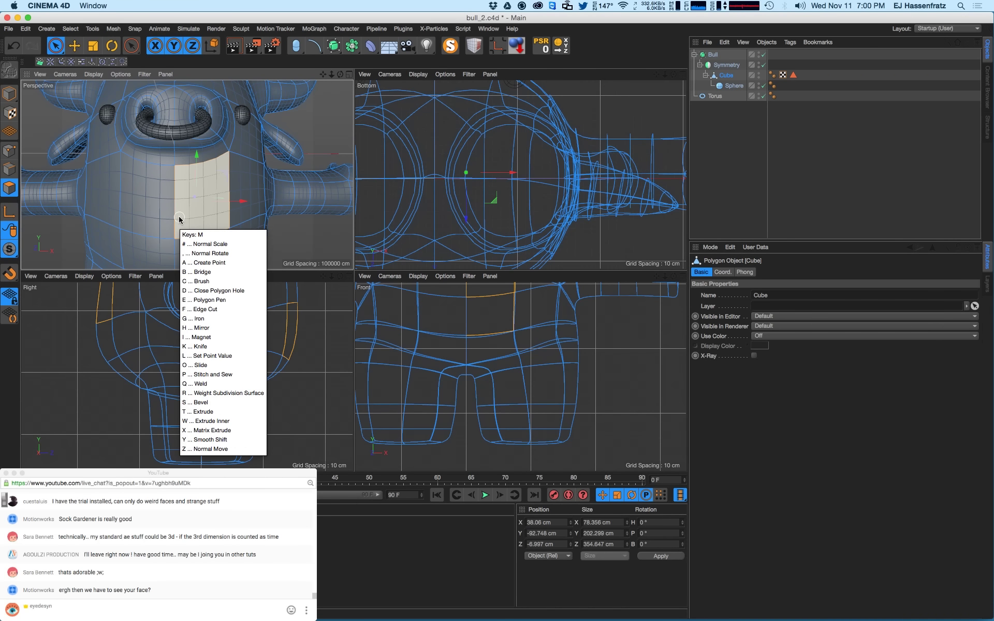
{"action": "key", "text": "w"}
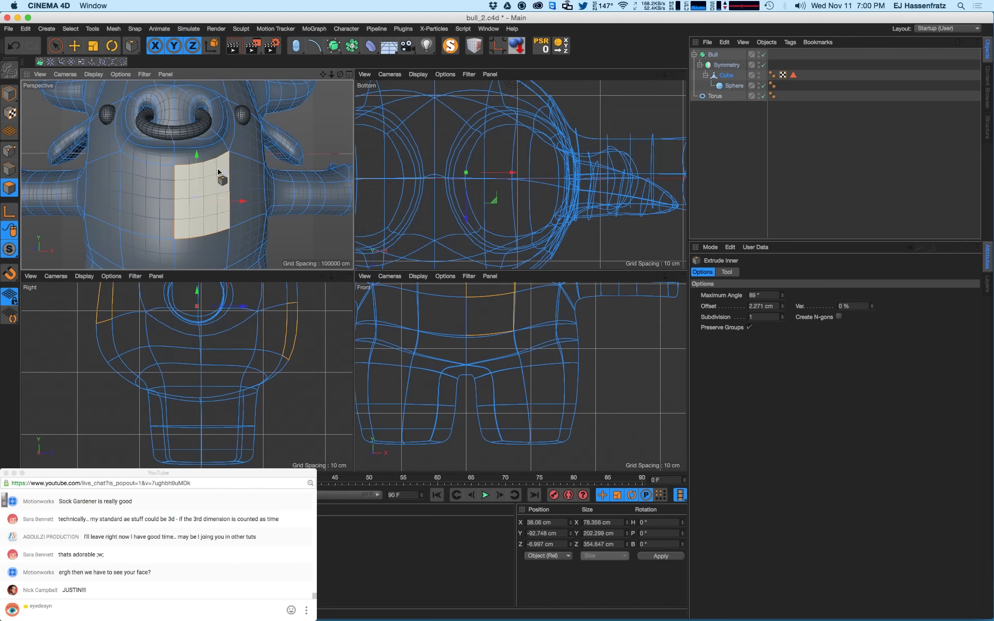
{"action": "left_click_drag", "start_coordinate": [222, 171], "coordinate": [63, 216]}
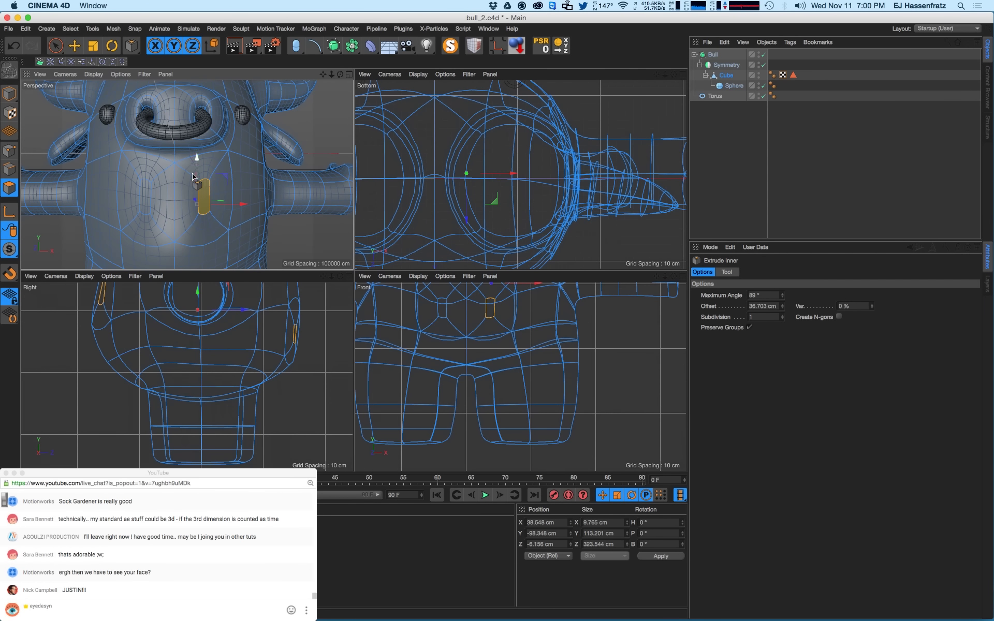
- Shrink the inset patch slightly, then raise it, push it inward and shift it left and down
{"action": "key", "text": "t"}
{"action": "mouse_move", "coordinate": [195, 155]}
{"action": "left_mouse_down"}
{"action": "mouse_move", "coordinate": [187, 208]}
{"action": "mouse_move", "coordinate": [188, 159]}
{"action": "mouse_move", "coordinate": [189, 174]}
{"action": "left_mouse_up"}
{"action": "key", "text": "e"}
{"action": "key", "text": "super+z"}
{"action": "middle_click_drag", "start_coordinate": [155, 334], "coordinate": [135, 357], "text": "alt"}
{"action": "middle_click_drag", "start_coordinate": [107, 323], "coordinate": [121, 353], "text": "alt"}
{"action": "left_click_drag", "start_coordinate": [100, 353], "coordinate": [97, 324]}
{"action": "left_click_drag", "start_coordinate": [232, 161], "coordinate": [178, 207]}
- Delete the narrow centre polygon of the inset patch to open the mouth
{"action": "right_click_drag", "start_coordinate": [178, 207], "coordinate": [201, 217], "text": "alt"}
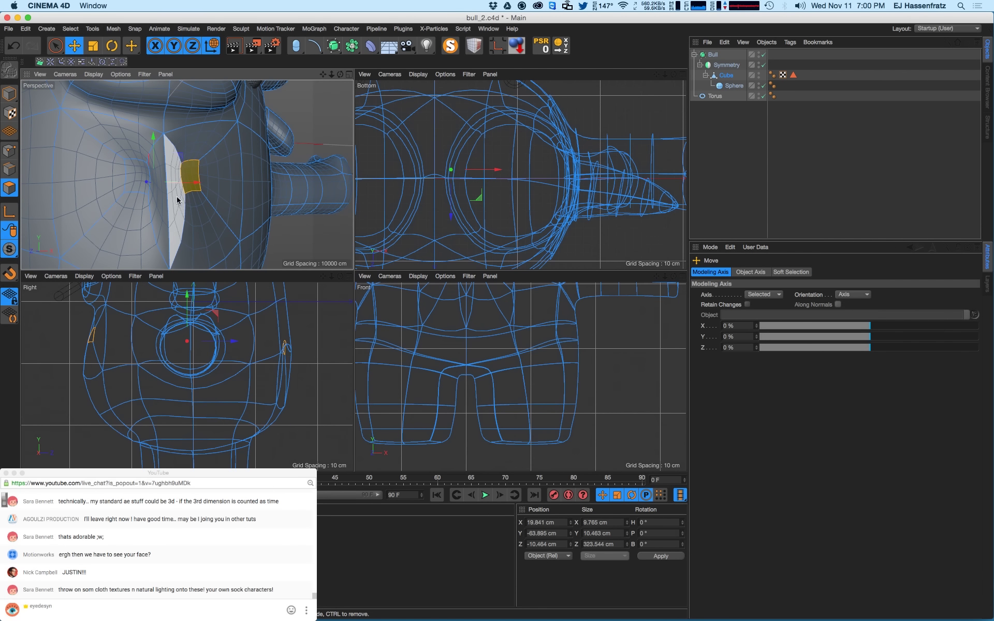
{"action": "left_click", "coordinate": [176, 199]}
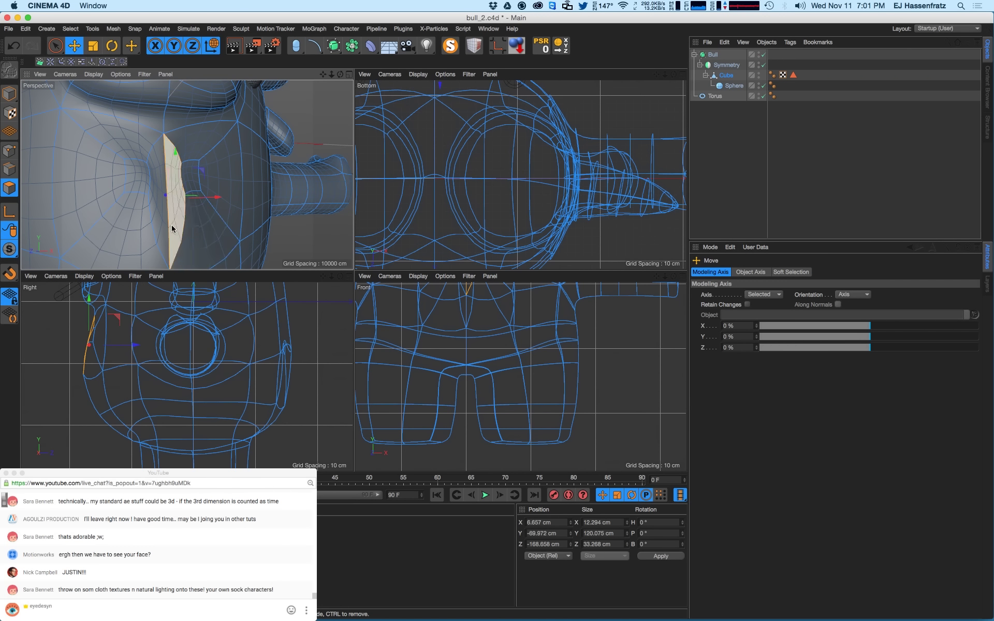
{"action": "key", "text": "Delete"}
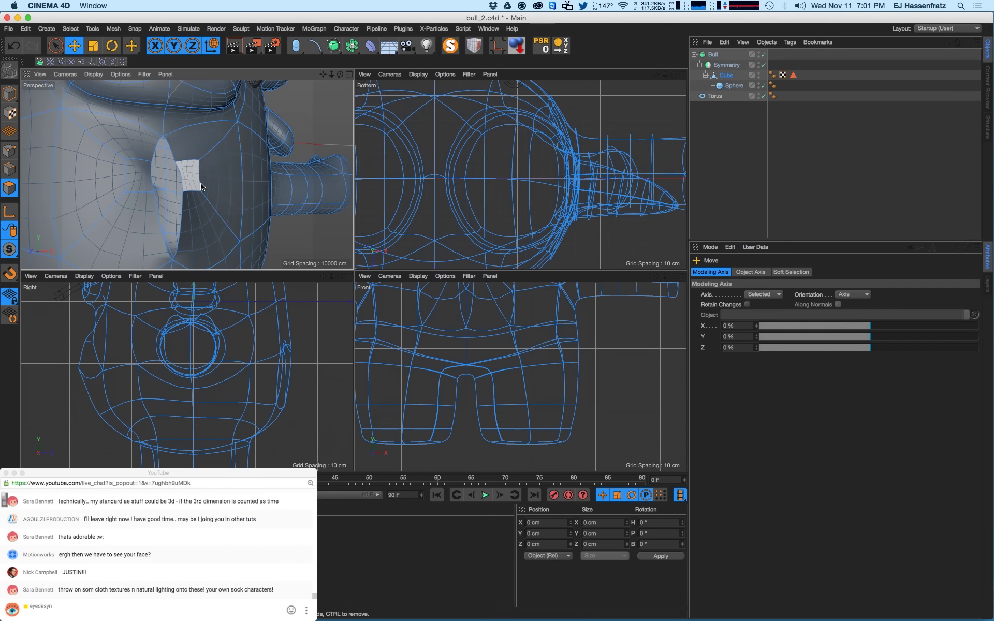
{"action": "left_click_drag", "start_coordinate": [211, 179], "coordinate": [22, 166], "text": "alt"}
- In Points mode, select two points on the mouth opening's right edge
{"action": "left_click", "coordinate": [12, 150]}
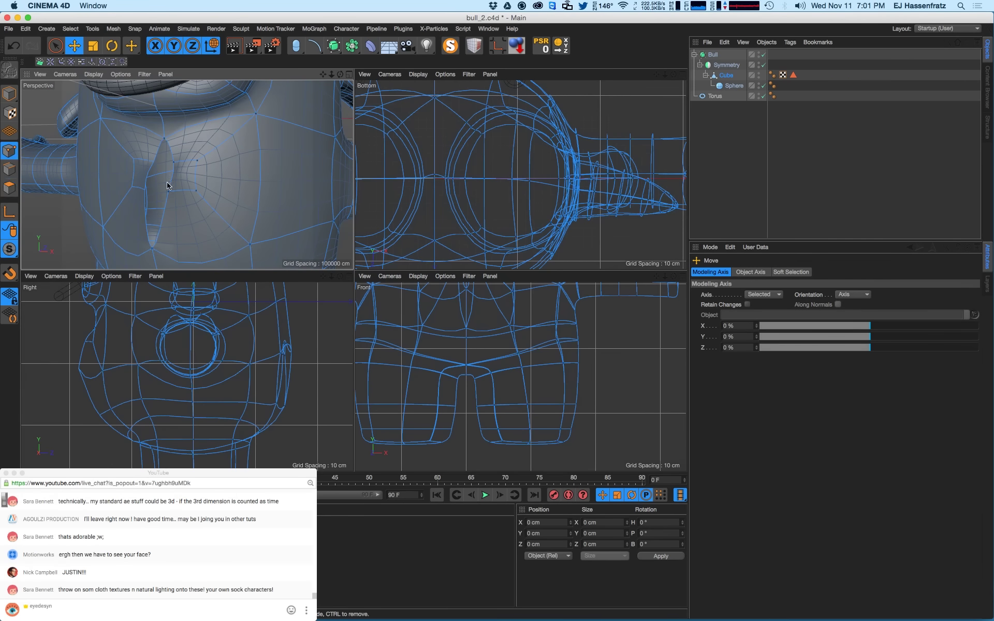
{"action": "middle_click_drag", "start_coordinate": [494, 329], "coordinate": [474, 392], "text": "alt"}
{"action": "middle_click_drag", "start_coordinate": [454, 351], "coordinate": [463, 374], "text": "alt"}
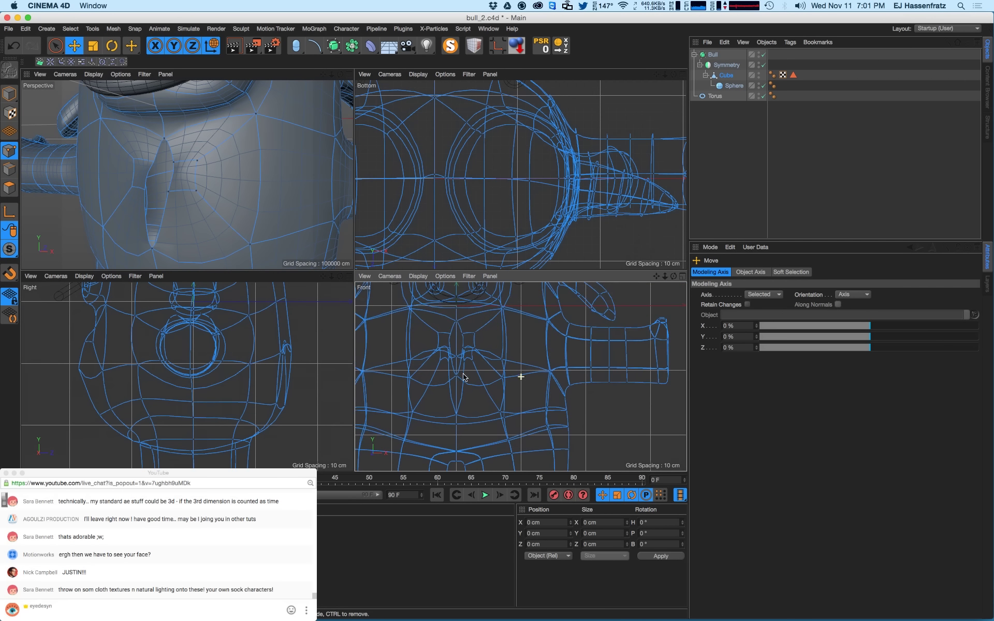
{"action": "left_click_drag", "start_coordinate": [177, 187], "coordinate": [201, 188], "text": "alt"}
{"action": "left_click", "coordinate": [172, 161]}
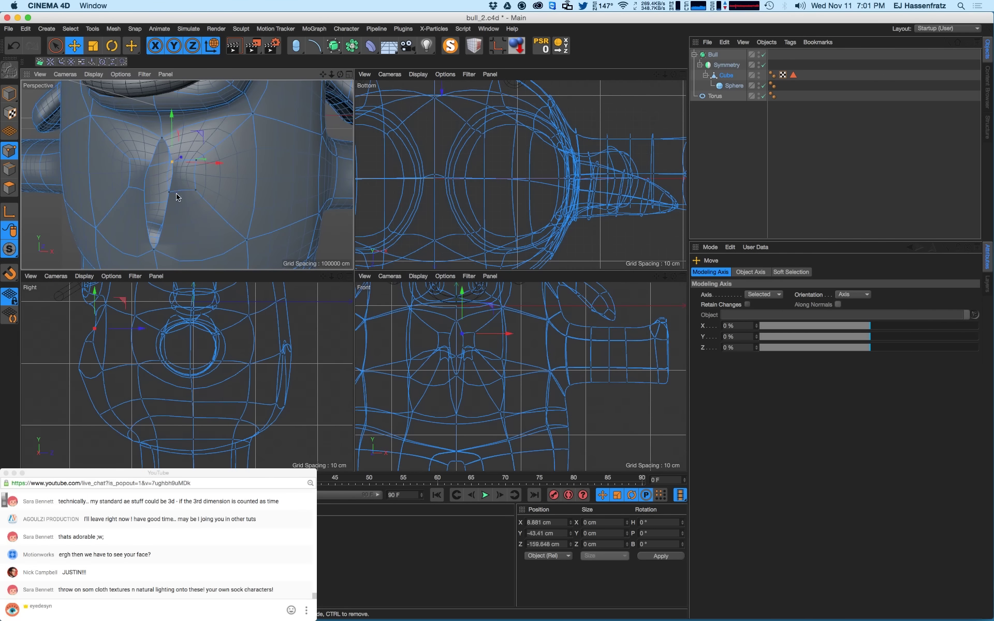
{"action": "left_click", "coordinate": [169, 192], "text": "shift"}
- Set the selected points' Size X and Position X to 0 so they sit on the centre line
{"action": "double_click", "coordinate": [550, 523]}
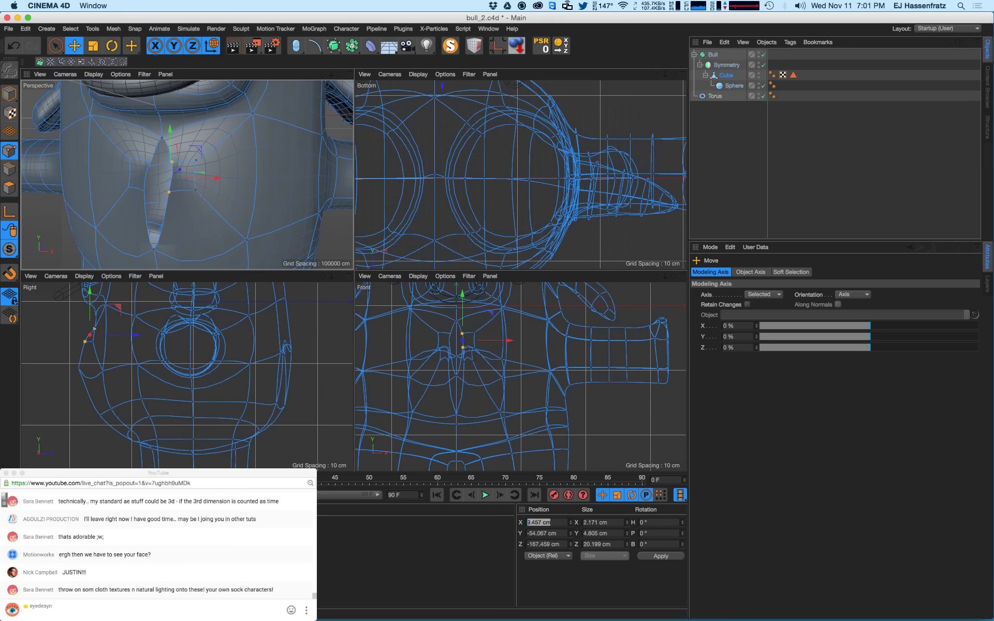
{"action": "left_click_drag", "start_coordinate": [608, 522], "coordinate": [587, 520]}
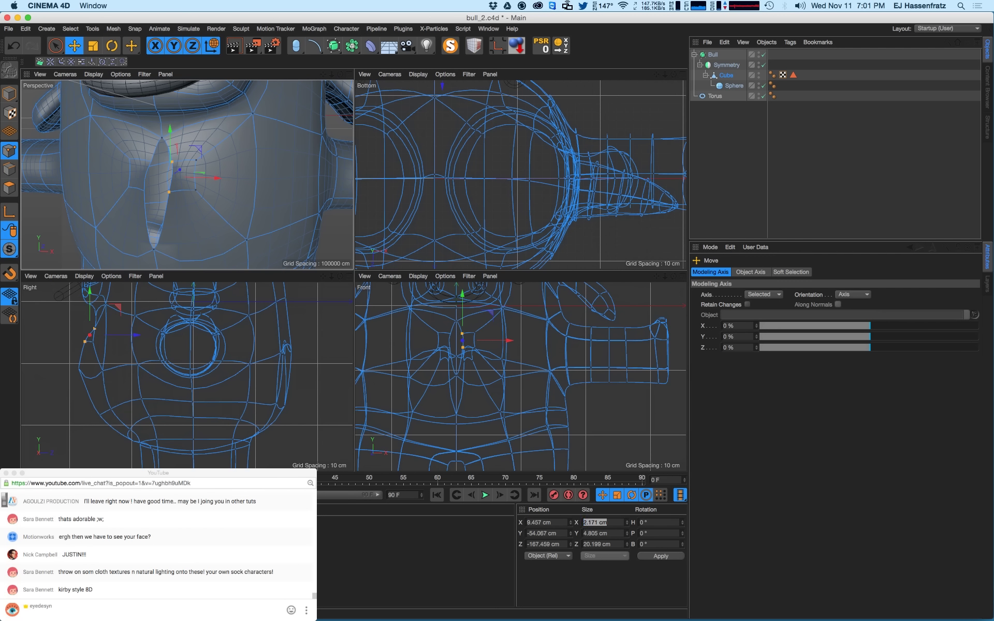
{"action": "key", "text": "0"}
{"action": "double_click", "coordinate": [612, 522]}
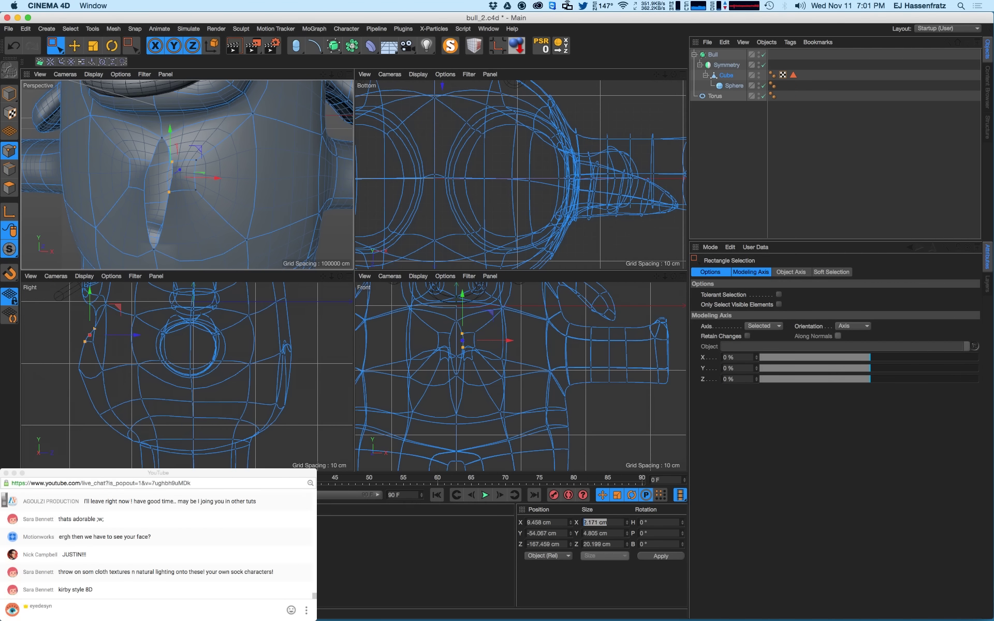
{"action": "key", "text": "Return"}
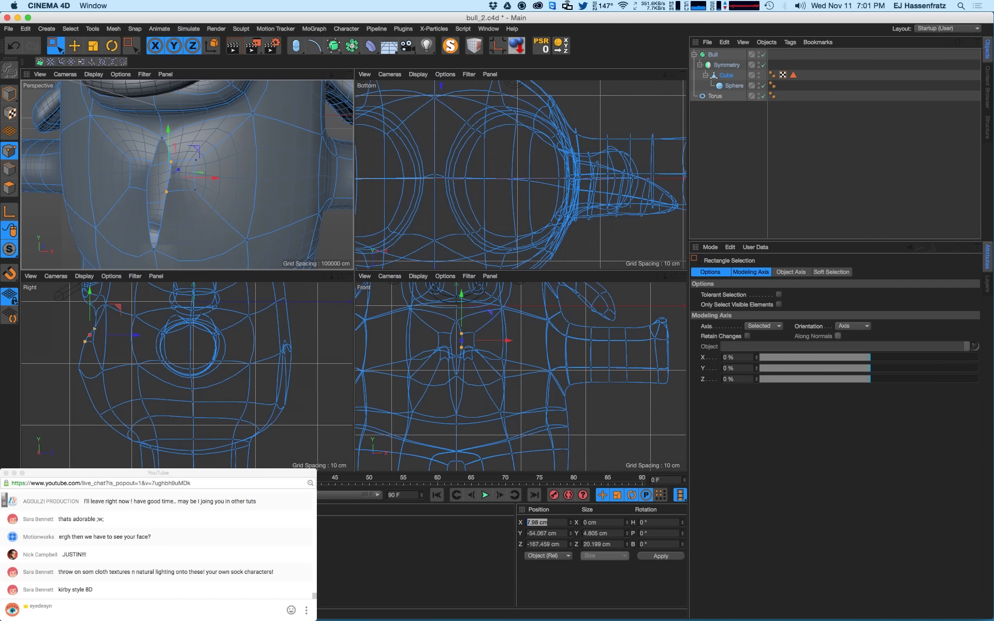
{"action": "type", "text": "0"}
{"action": "key", "text": "Return"}
{"action": "left_click_drag", "start_coordinate": [177, 217], "coordinate": [189, 223], "text": "alt"}
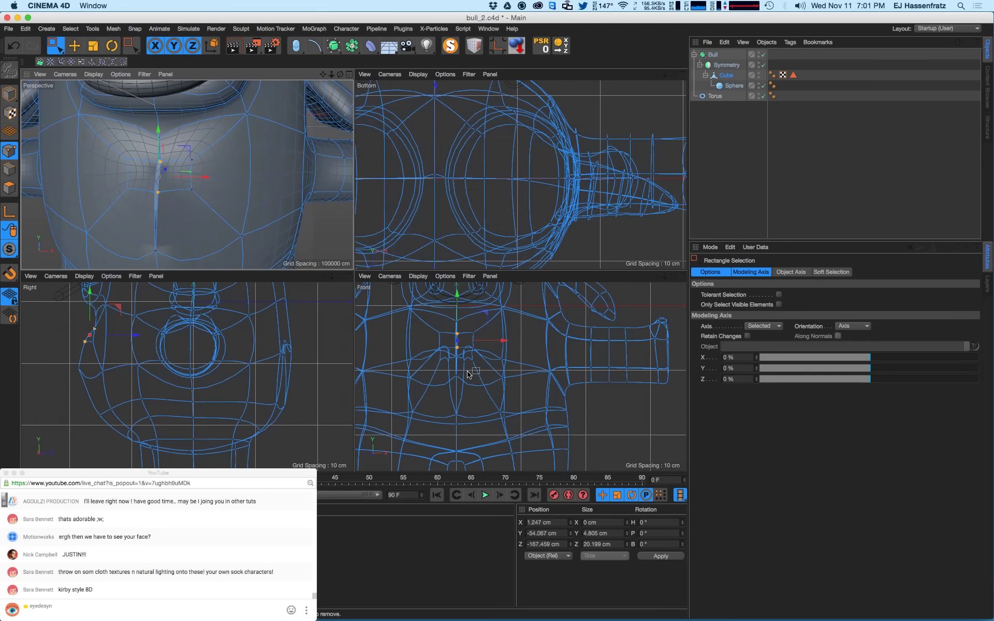
{"action": "scroll", "coordinate": [496, 372], "scroll_direction": "up", "scroll_amount": 3}
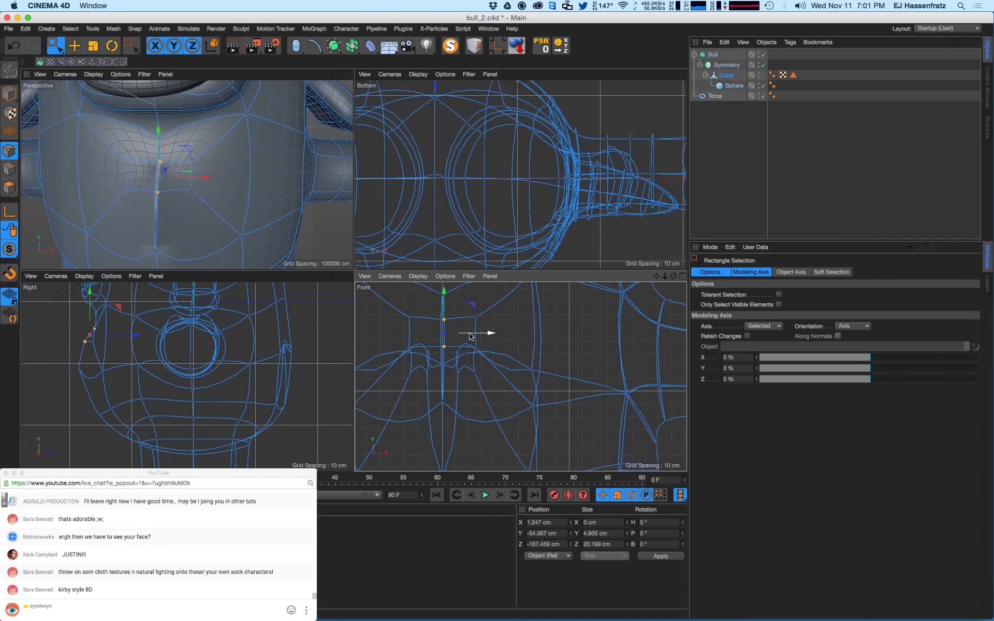
{"action": "left_click_drag", "start_coordinate": [469, 337], "coordinate": [469, 337]}
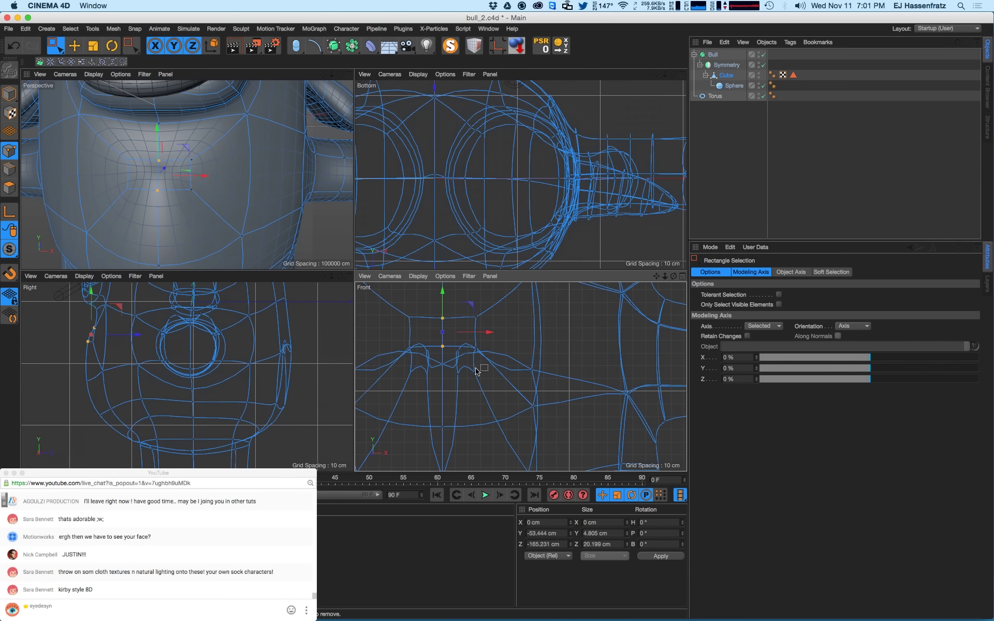
- From the side, move a group of nearby points up and back to shape the crease
{"action": "left_click_drag", "start_coordinate": [215, 202], "coordinate": [128, 195], "text": "alt"}
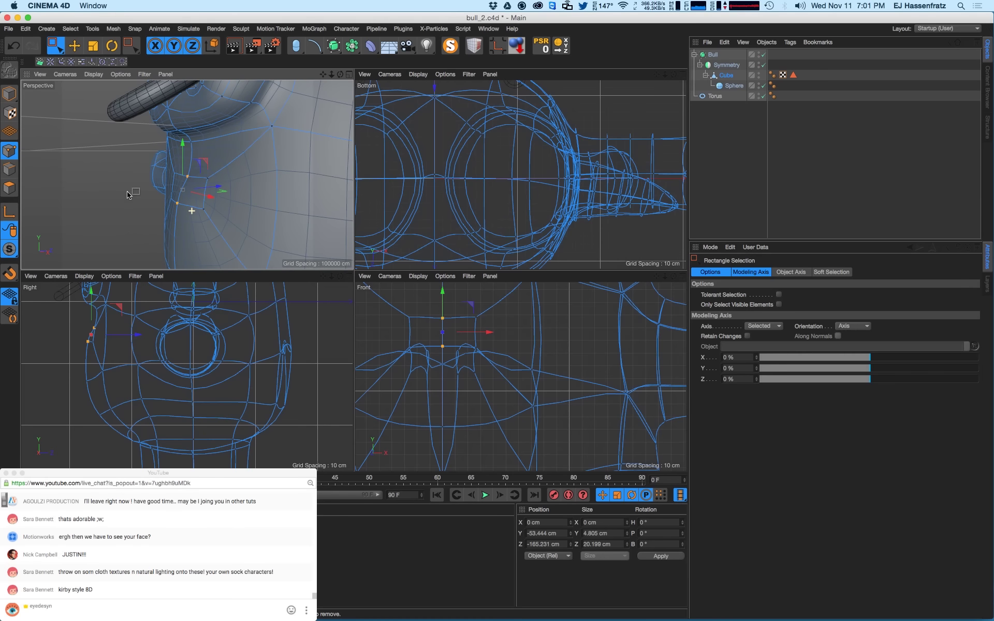
{"action": "scroll", "coordinate": [109, 355], "scroll_direction": "up", "scroll_amount": 2}
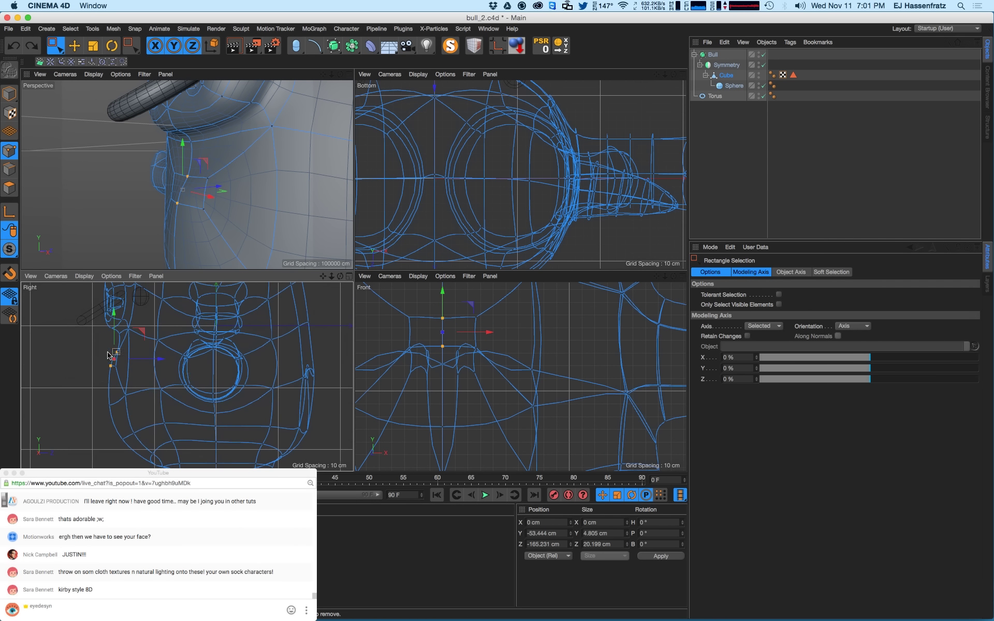
{"action": "scroll", "coordinate": [119, 347], "scroll_direction": "up", "scroll_amount": 2}
{"action": "left_click_drag", "start_coordinate": [120, 325], "coordinate": [185, 383]}
{"action": "scroll", "coordinate": [155, 363], "scroll_direction": "up", "scroll_amount": 3}
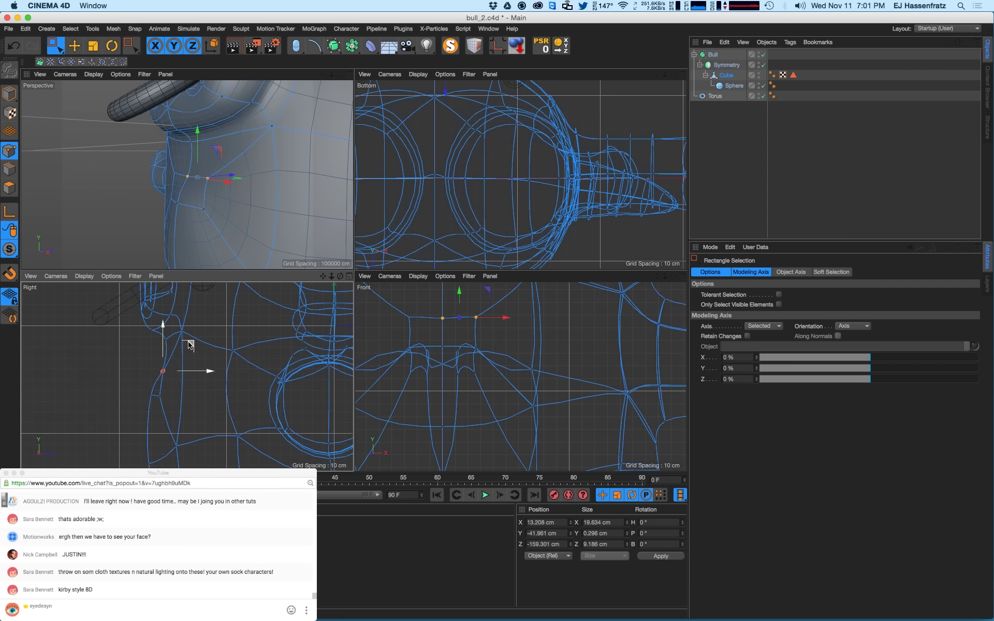
{"action": "left_click_drag", "start_coordinate": [188, 346], "coordinate": [182, 342]}
{"action": "left_click_drag", "start_coordinate": [116, 361], "coordinate": [177, 415]}
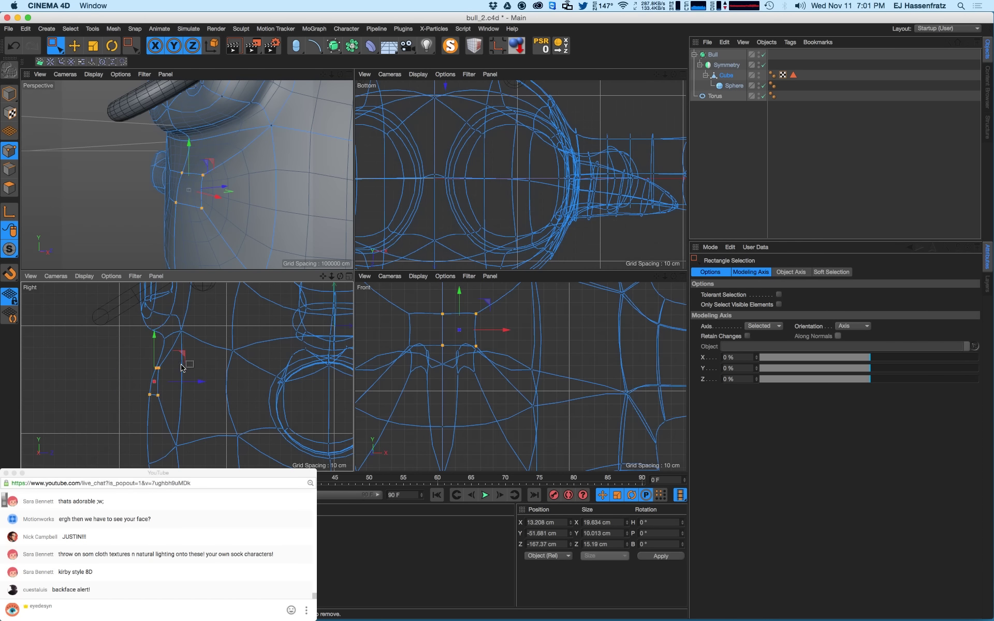
{"action": "left_click_drag", "start_coordinate": [183, 173], "coordinate": [237, 198], "text": "alt"}
- Raise the mouth points and push the right column of points outward
{"action": "key", "text": "super+z"}
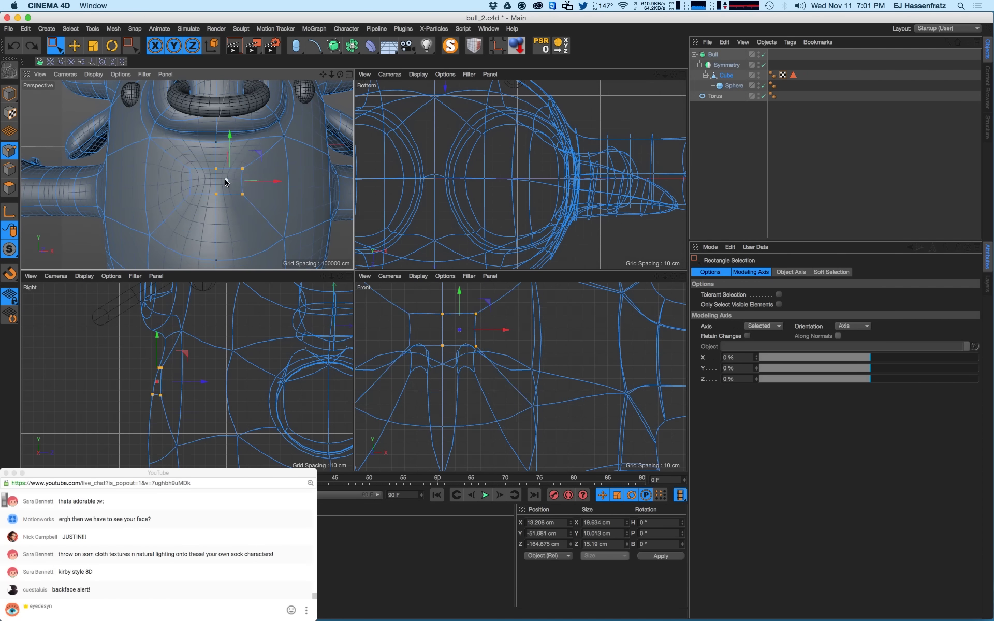
{"action": "left_click_drag", "start_coordinate": [164, 159], "coordinate": [256, 195]}
{"action": "left_click_drag", "start_coordinate": [260, 158], "coordinate": [271, 201]}
{"action": "middle_click_drag", "start_coordinate": [259, 377], "coordinate": [151, 364], "text": "alt"}
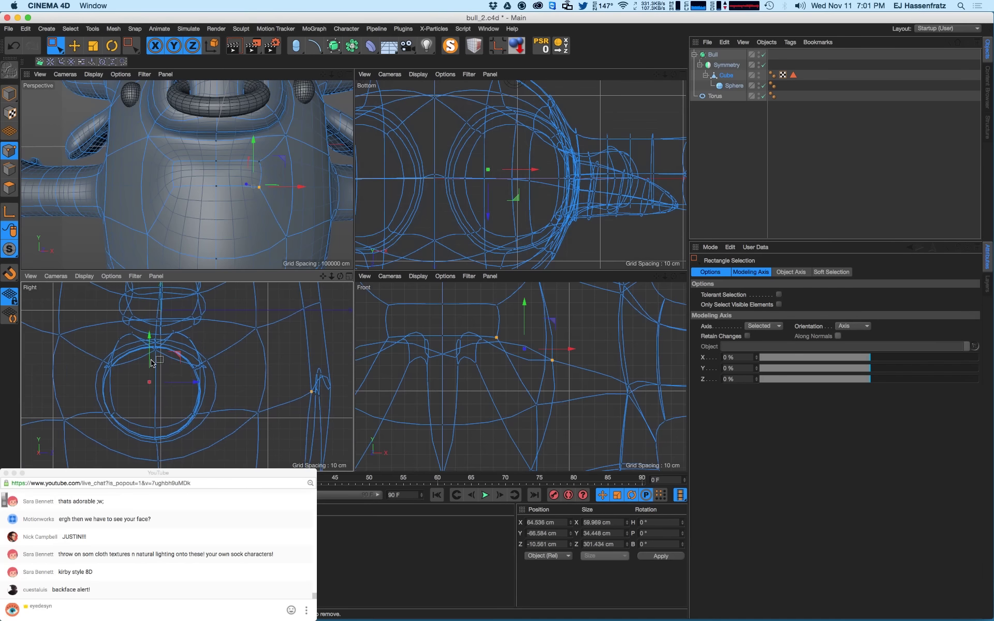
{"action": "scroll", "coordinate": [221, 370], "scroll_direction": "down", "scroll_amount": 2}
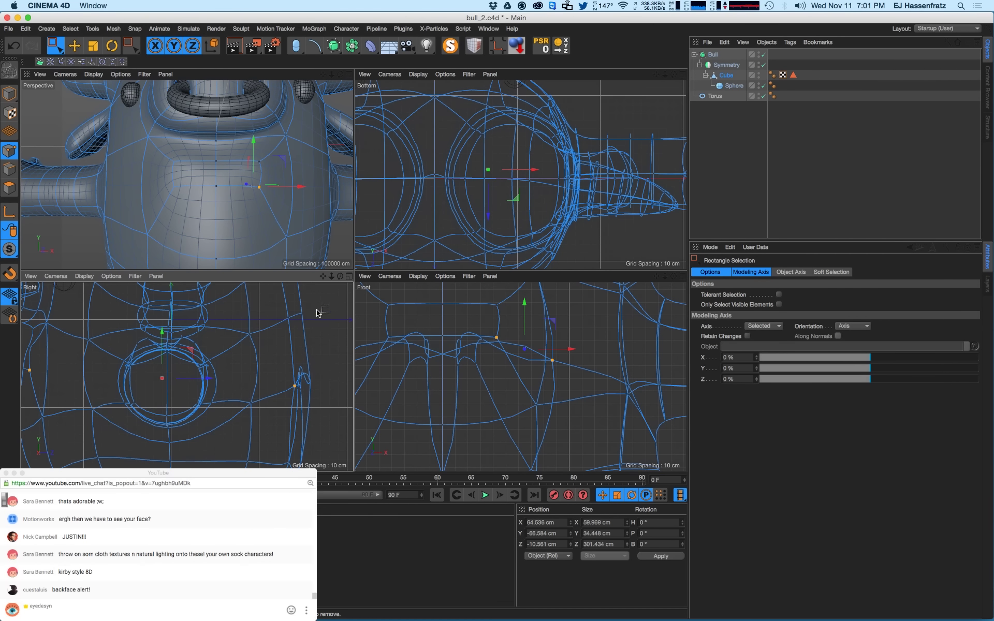
- Inspect the mouth from several angles, then undo back to the earlier mesh
{"action": "left_click_drag", "start_coordinate": [198, 182], "coordinate": [130, 141], "text": "alt"}
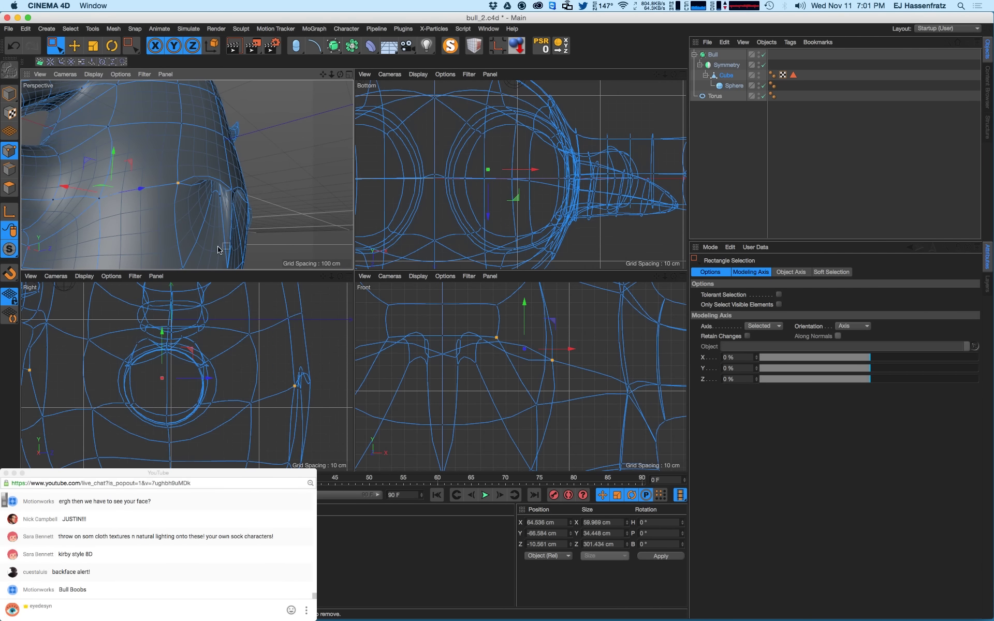
{"action": "left_click_drag", "start_coordinate": [223, 188], "coordinate": [206, 199], "text": "alt"}
{"action": "scroll", "coordinate": [218, 190], "scroll_direction": "down", "scroll_amount": 10}
{"action": "right_click_drag", "start_coordinate": [174, 193], "coordinate": [207, 191], "text": "alt"}
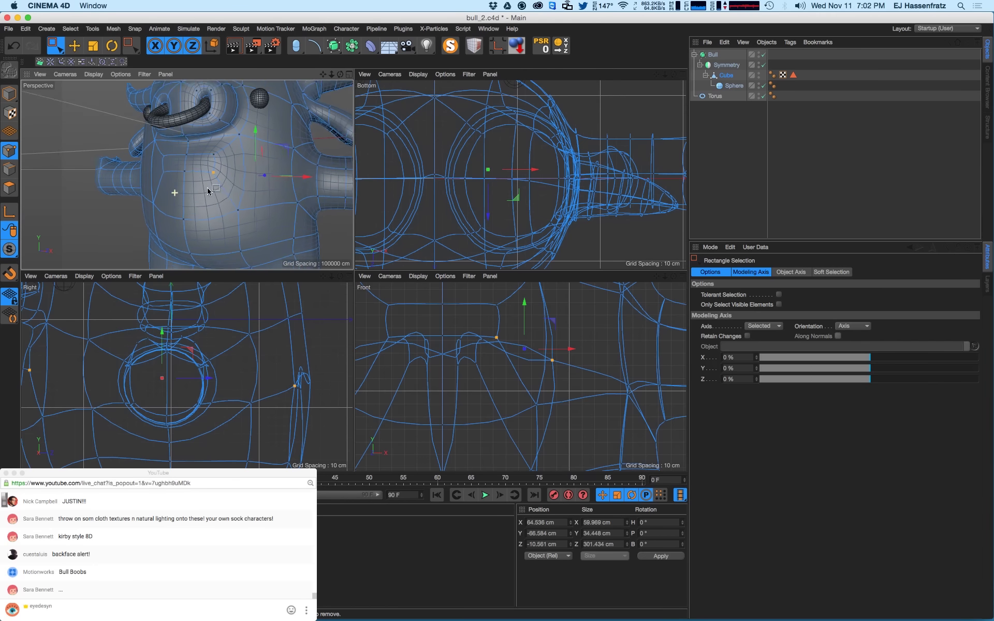
{"action": "left_click_drag", "start_coordinate": [207, 191], "coordinate": [224, 205], "text": "alt"}
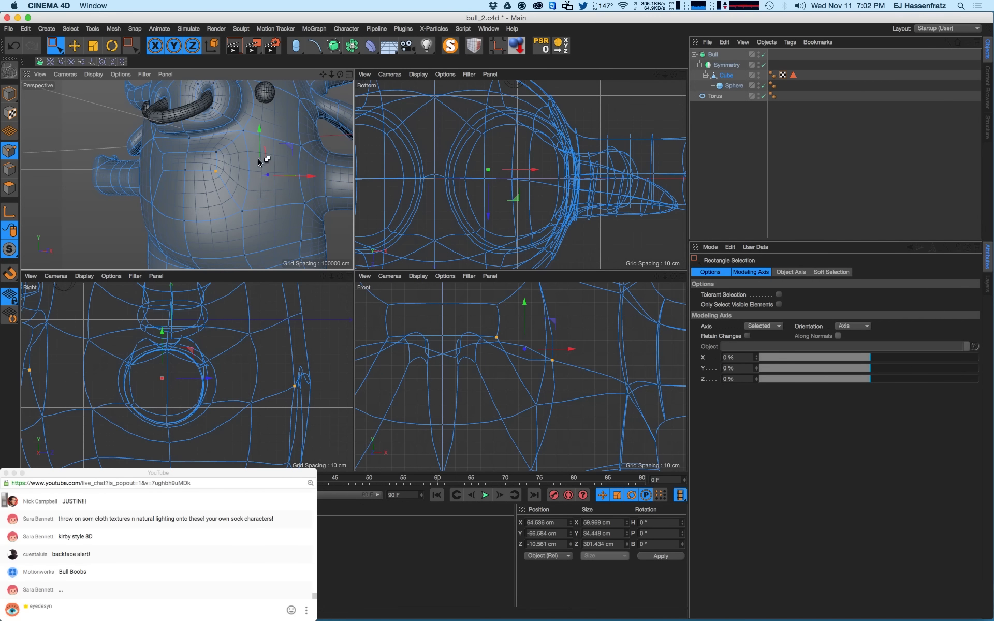
{"action": "key", "text": "super+z"}
{"action": "key", "text": "super+z"}
{"action": "key", "text": "super+z"}
{"action": "key", "text": "super+z"}
{"action": "key", "text": "super+z"}
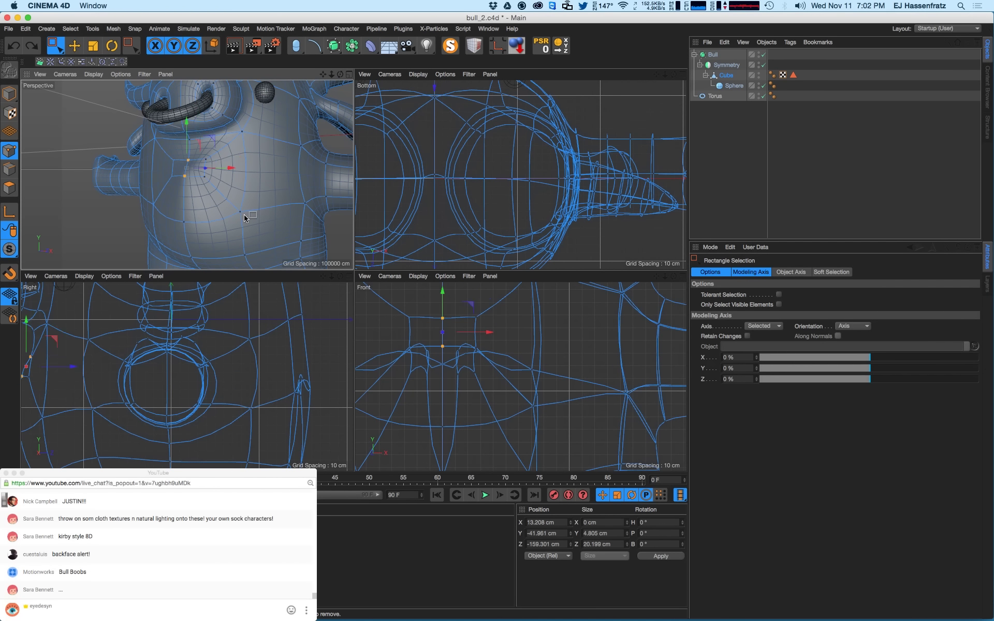
{"action": "key", "text": "super+z"}
{"action": "key", "text": "super+z"}
{"action": "key", "text": "super+z"}
{"action": "key", "text": "super+z"}
{"action": "key", "text": "super+z"}
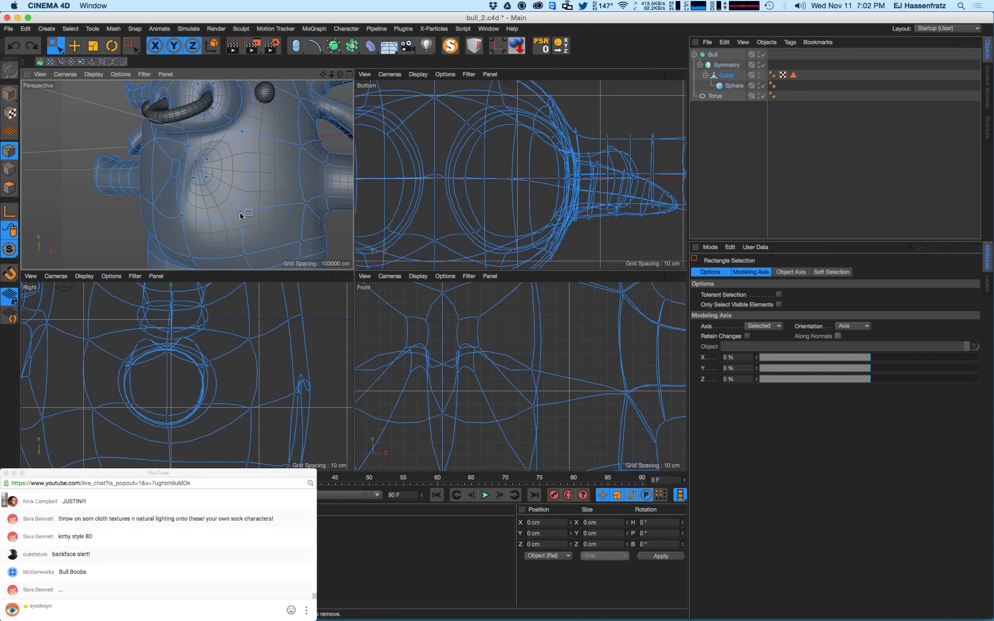
{"action": "key", "text": "super+z"}
{"action": "key", "text": "super+z"}
{"action": "key", "text": "super+z"}
{"action": "key", "text": "super+z"}
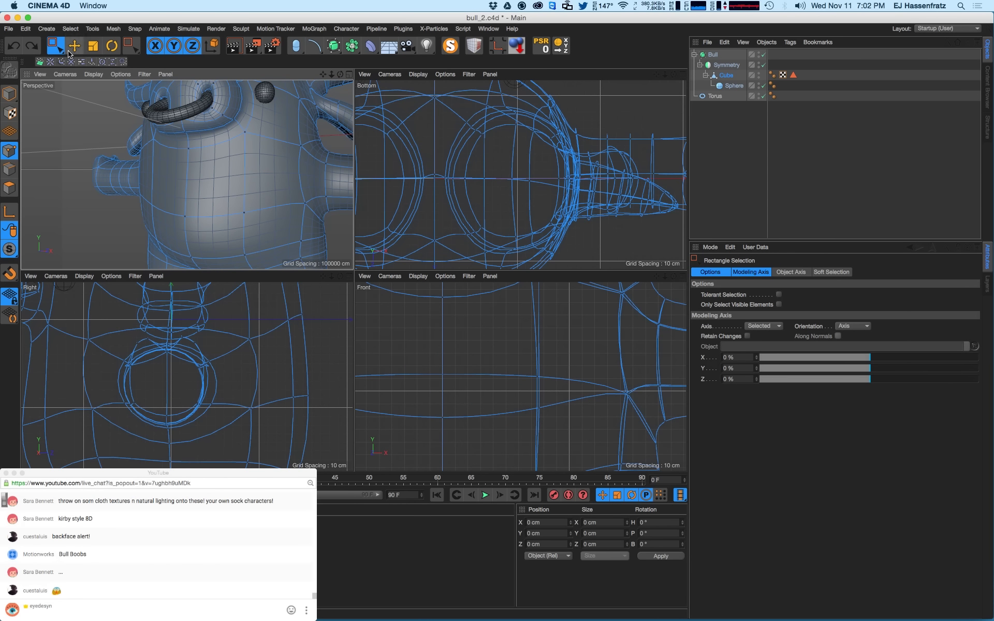
- In Polygons mode, inset the left front polygon with an offset of 24.948 cm
{"action": "left_click", "coordinate": [10, 188]}
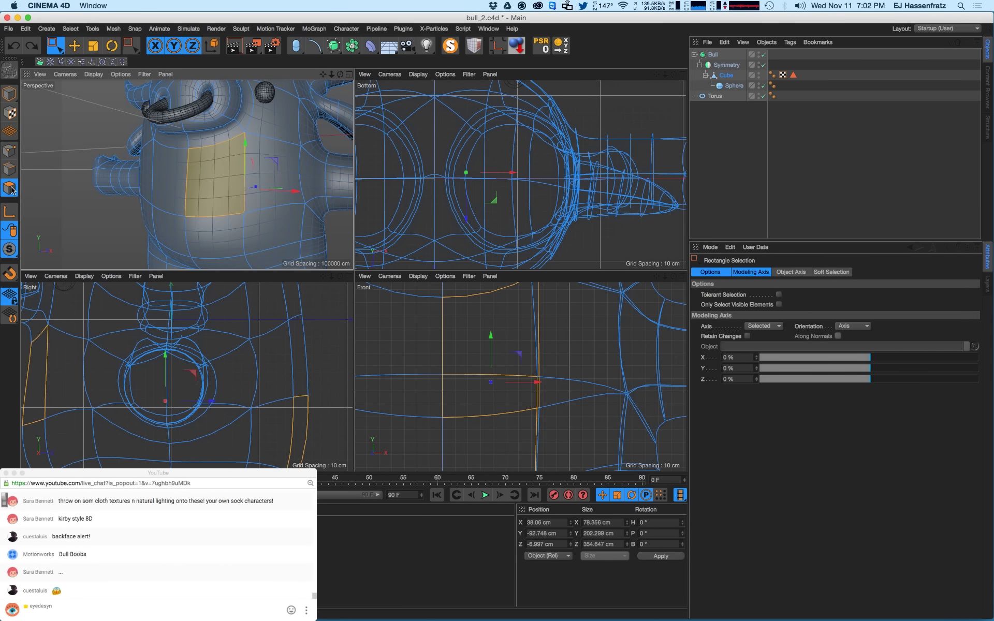
{"action": "scroll", "coordinate": [272, 399], "scroll_direction": "down", "scroll_amount": 5}
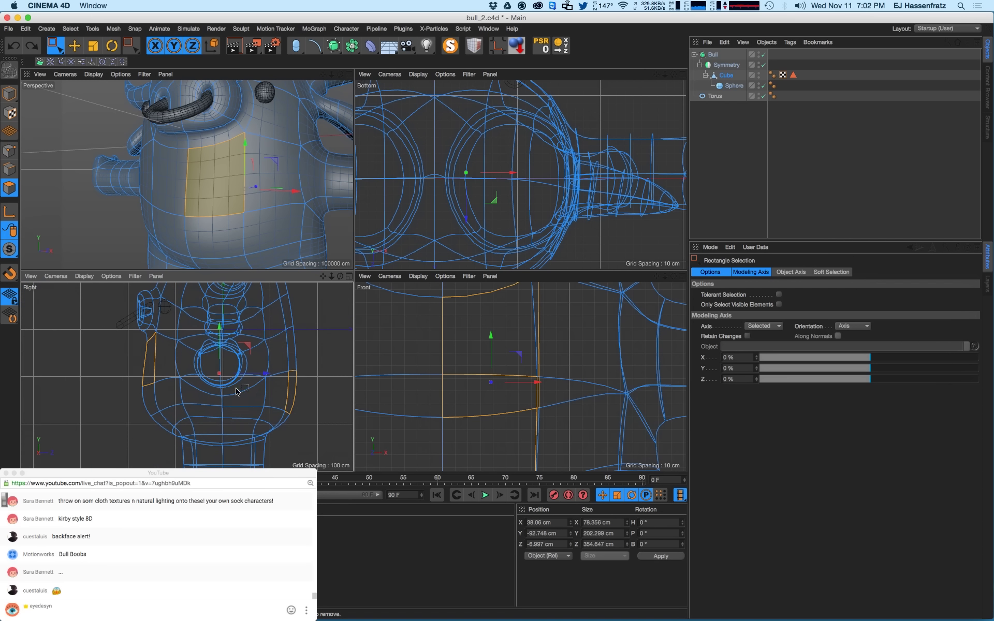
{"action": "left_click_drag", "start_coordinate": [317, 348], "coordinate": [269, 421], "text": "ctrl"}
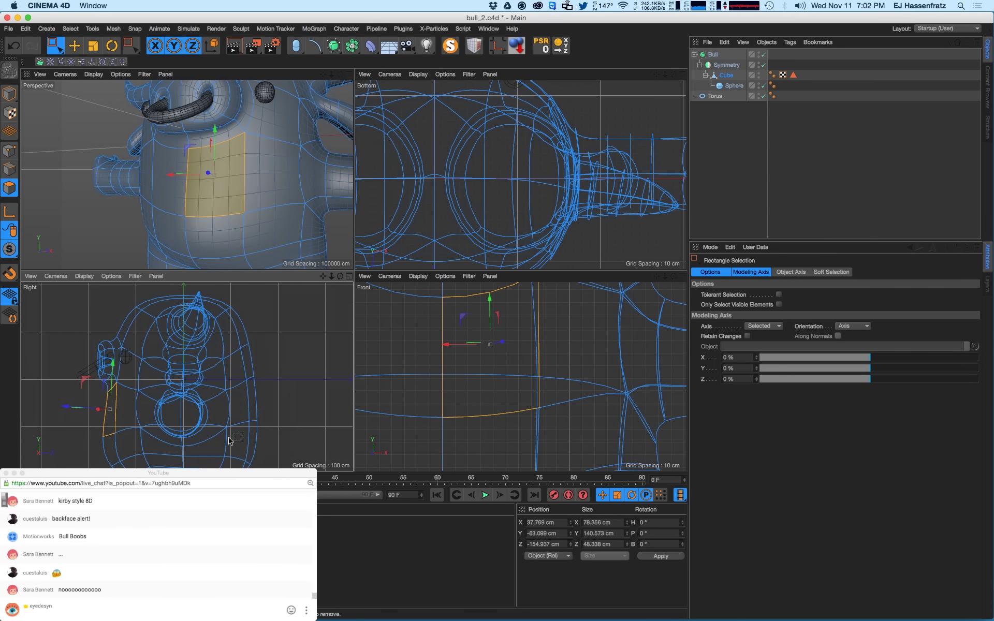
{"action": "left_click_drag", "start_coordinate": [194, 195], "coordinate": [95, 223], "text": "alt"}
{"action": "key", "text": "i"}
{"action": "middle_click_drag", "start_coordinate": [180, 444], "coordinate": [186, 377], "text": "alt"}
{"action": "right_click_drag", "start_coordinate": [187, 377], "coordinate": [150, 388], "text": "alt"}
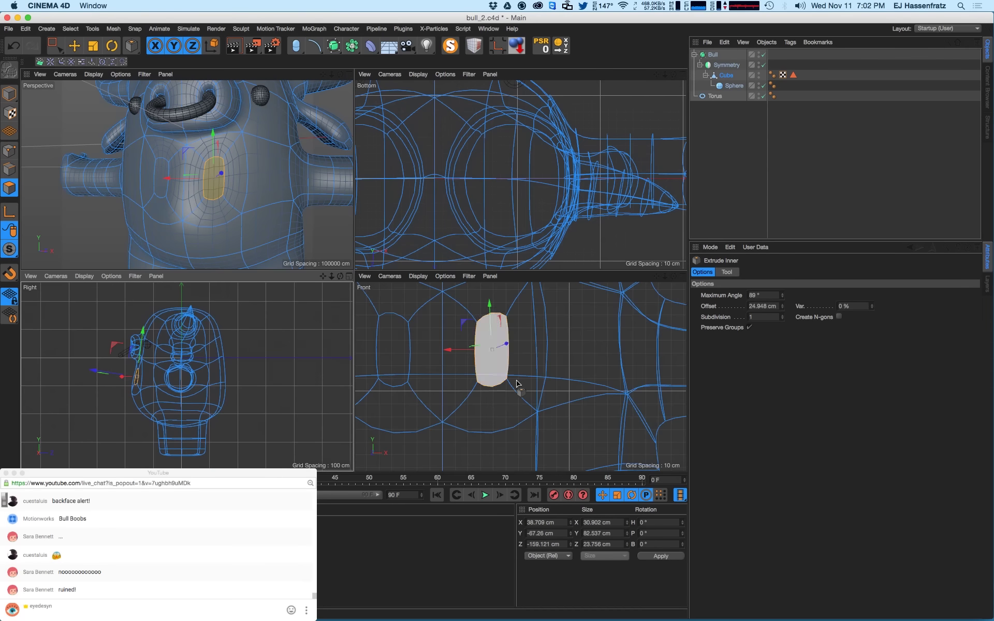
{"action": "scroll", "coordinate": [517, 383], "scroll_direction": "down", "scroll_amount": 10}
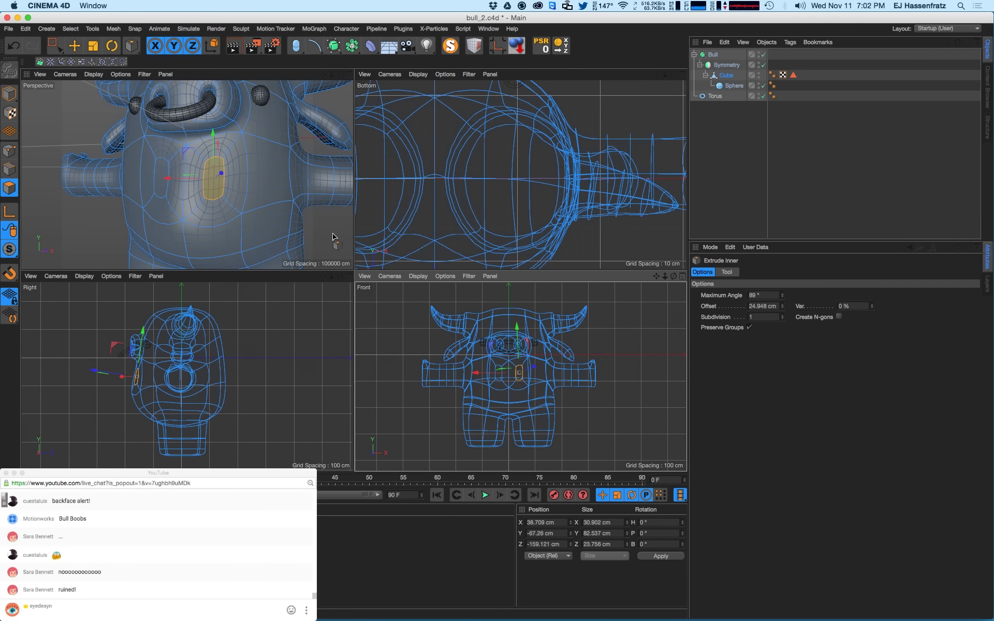
{"action": "scroll", "coordinate": [498, 222], "scroll_direction": "down", "scroll_amount": 10}
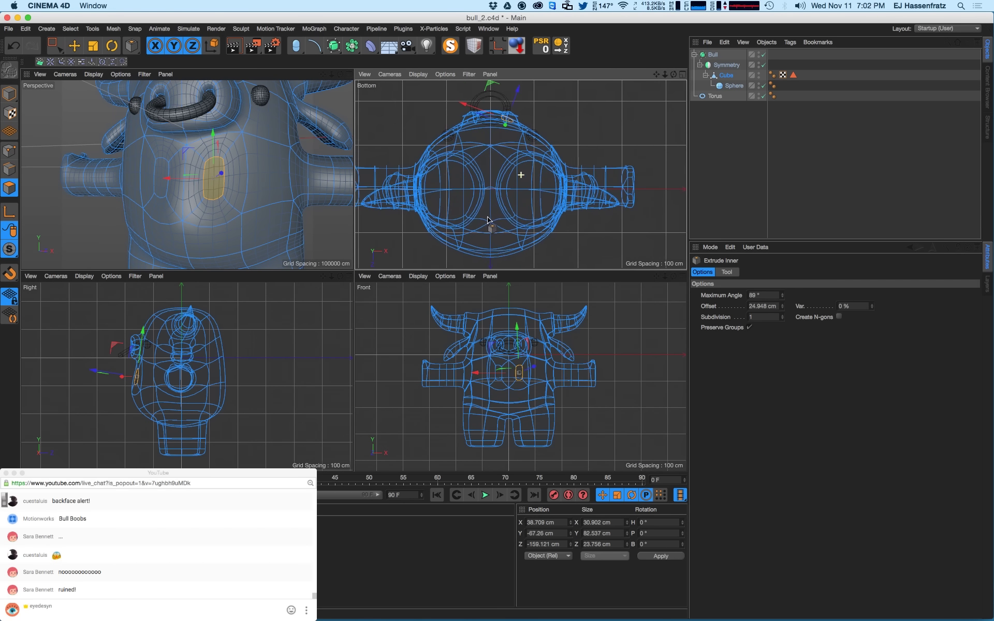
- Squash the inset patch into a thin horizontal sliver and delete its narrow centre polygon
{"action": "key", "text": "e"}
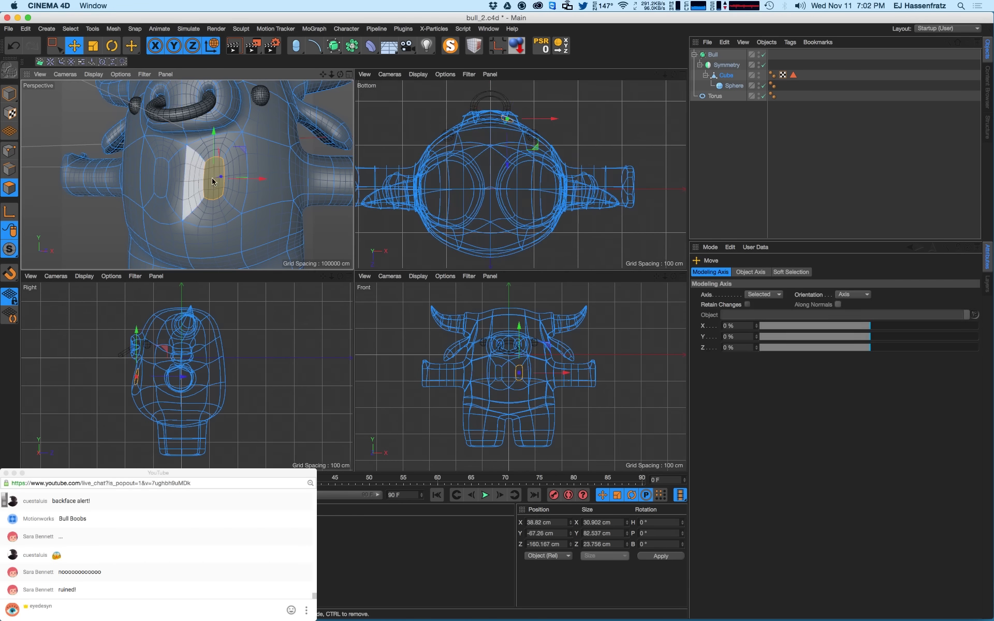
{"action": "left_click_drag", "start_coordinate": [213, 178], "coordinate": [223, 180], "text": "alt"}
{"action": "key", "text": "t"}
{"action": "left_click_drag", "start_coordinate": [214, 131], "coordinate": [182, 190]}
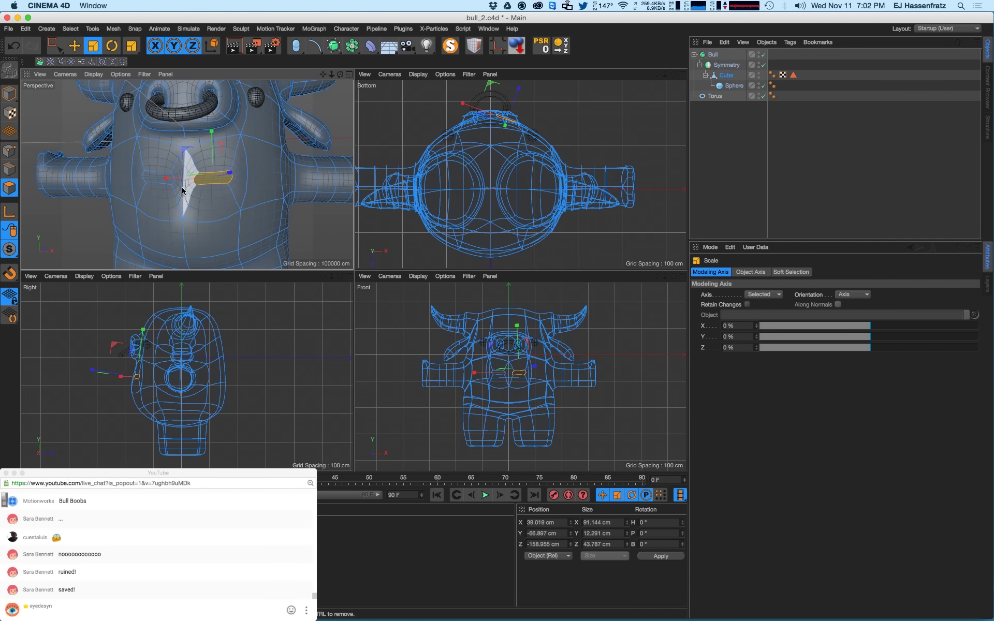
{"action": "left_click", "coordinate": [190, 189]}
{"action": "key", "text": "Delete"}
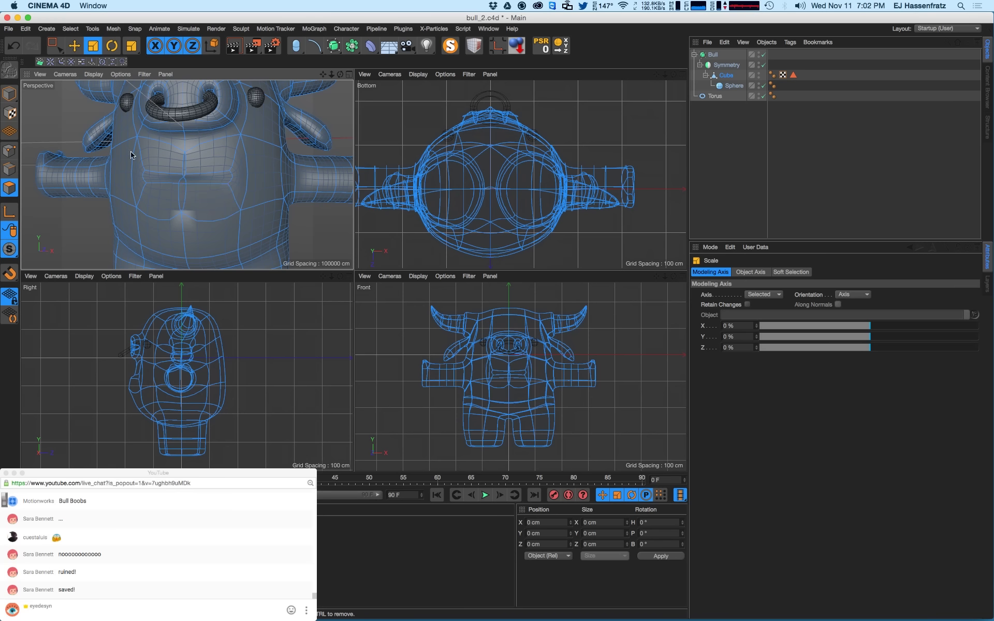
- Centre two middle mouth points on the symmetry line with Position X 0 and Size X 0
{"action": "left_click", "coordinate": [10, 150]}
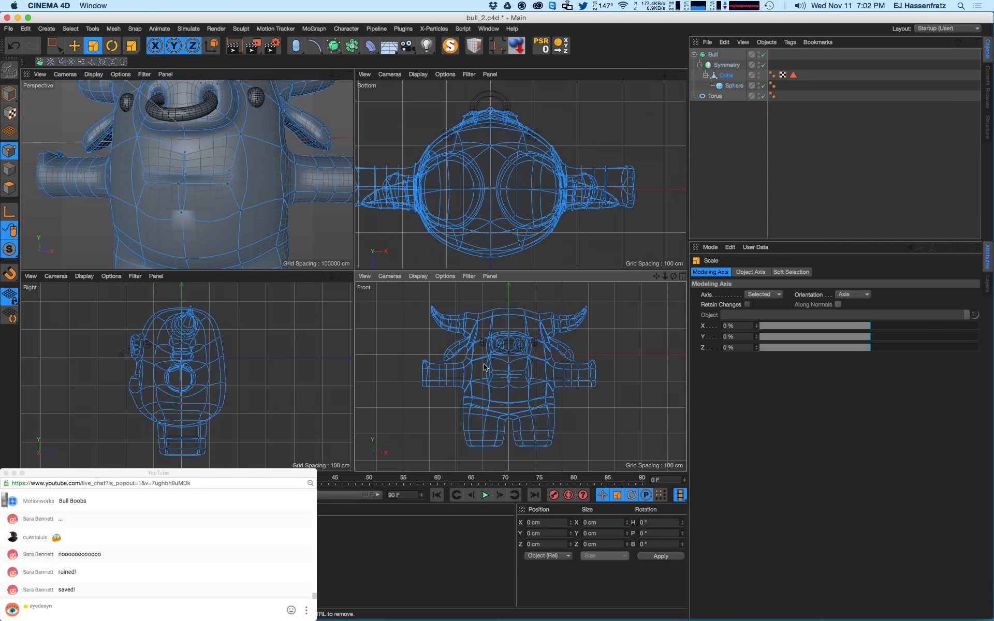
{"action": "left_click", "coordinate": [186, 175]}
{"action": "left_click", "coordinate": [179, 183], "text": "shift"}
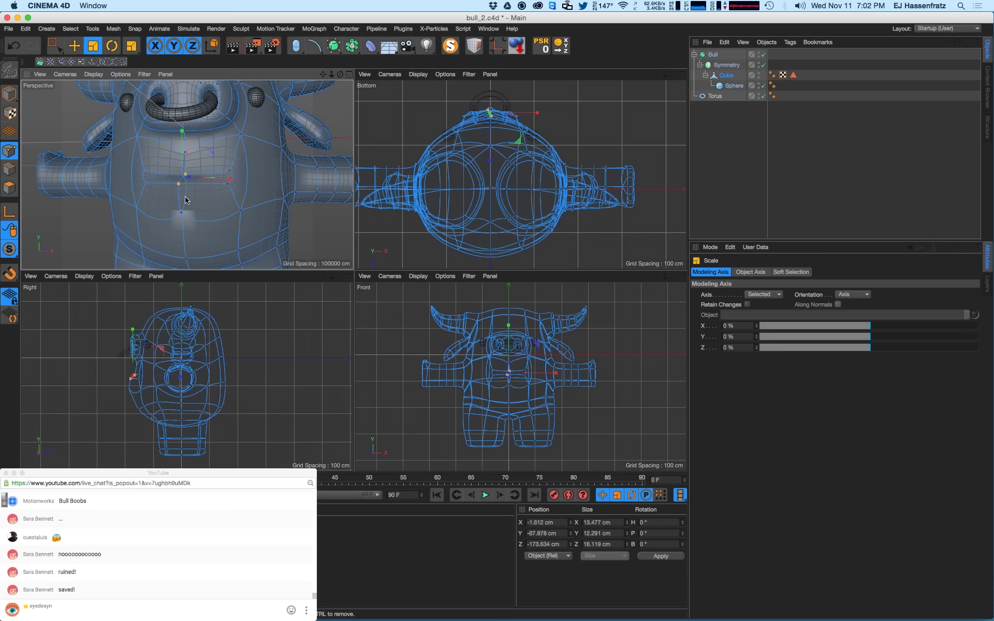
{"action": "double_click", "coordinate": [563, 523]}
{"action": "type", "text": "0"}
{"action": "key", "text": "Return"}
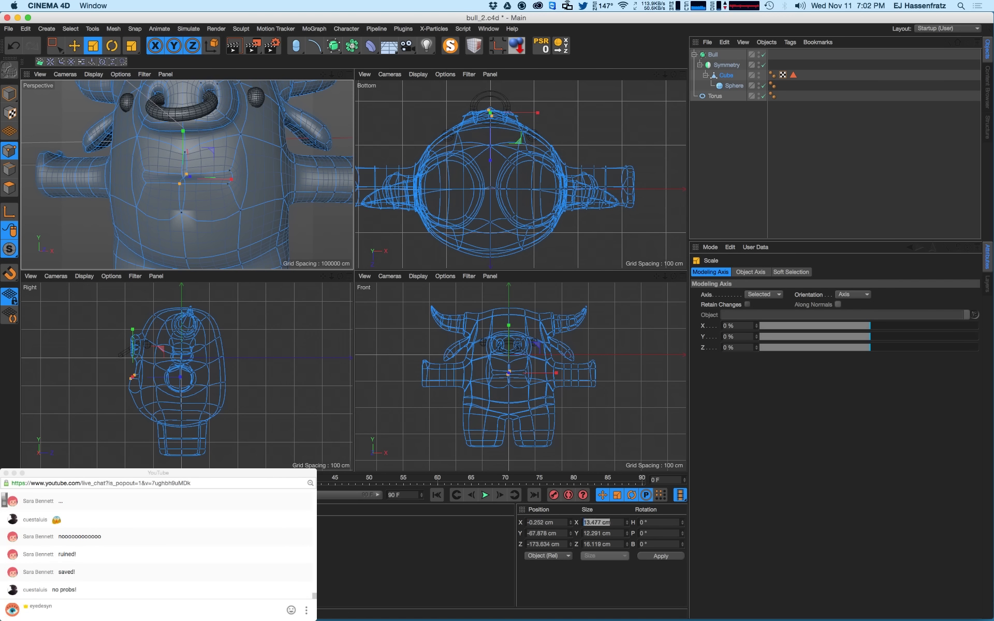
{"action": "type", "text": "0"}
{"action": "key", "text": "Return"}
- Raise the mouth-edge points and lower the mouth's centre point in the Perspective view
{"action": "left_click_drag", "start_coordinate": [284, 186], "coordinate": [199, 173], "text": "alt"}
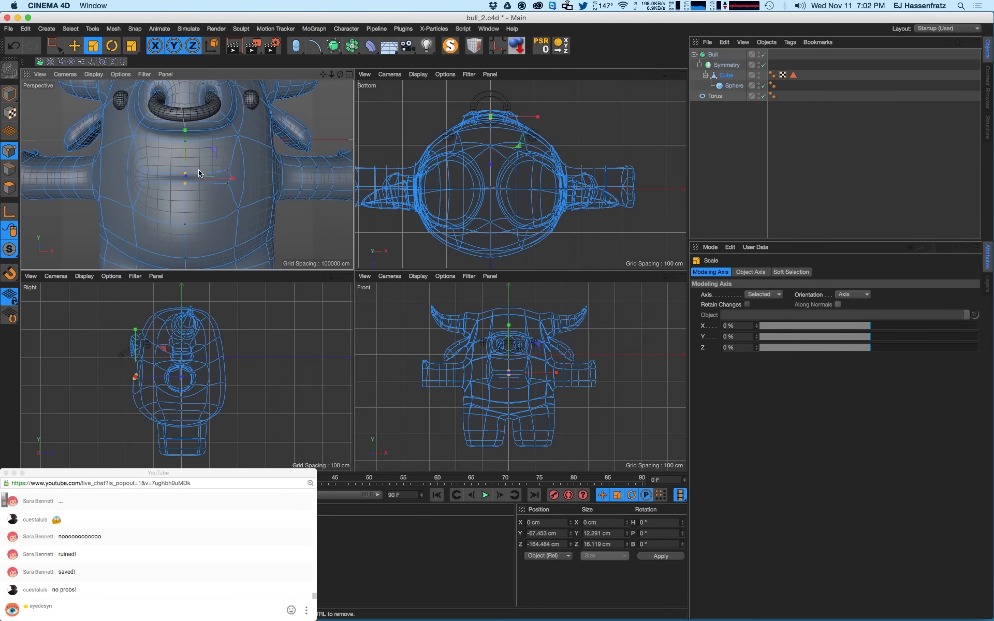
{"action": "right_click_drag", "start_coordinate": [214, 150], "coordinate": [233, 154], "text": "alt"}
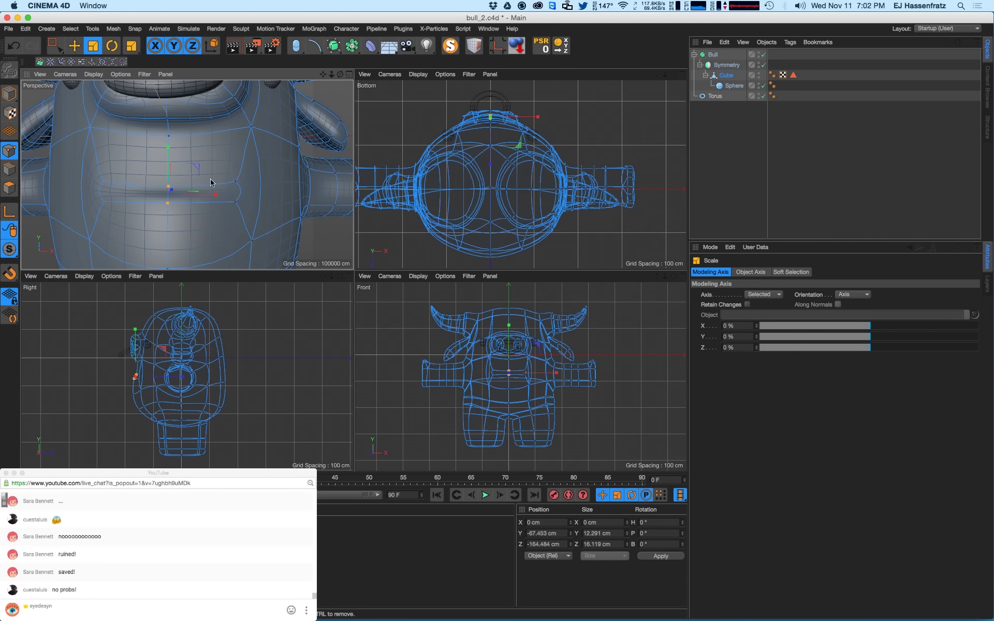
{"action": "key", "text": "0"}
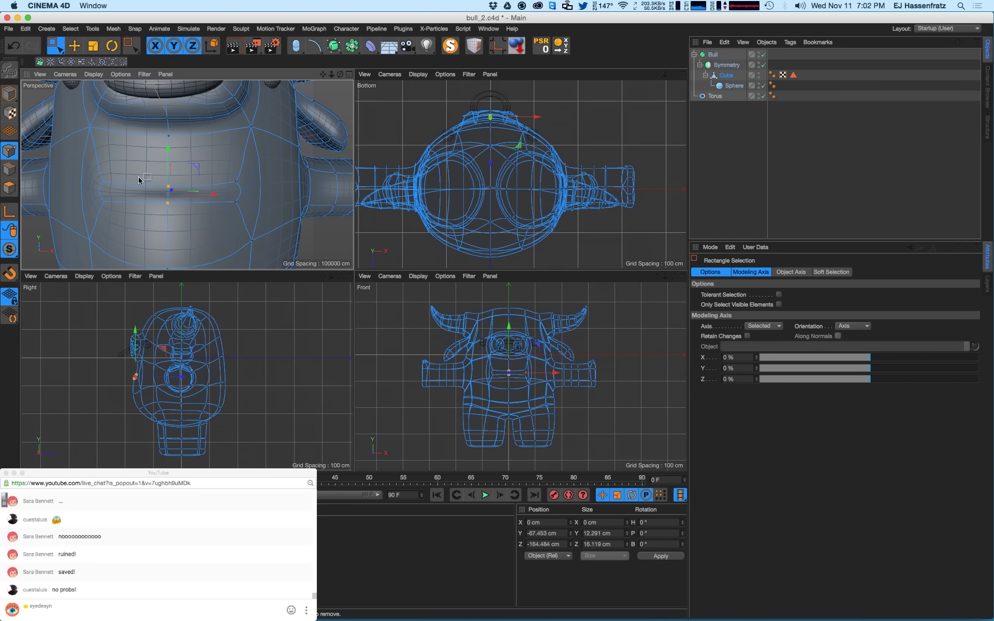
{"action": "left_click_drag", "start_coordinate": [139, 179], "coordinate": [249, 215]}
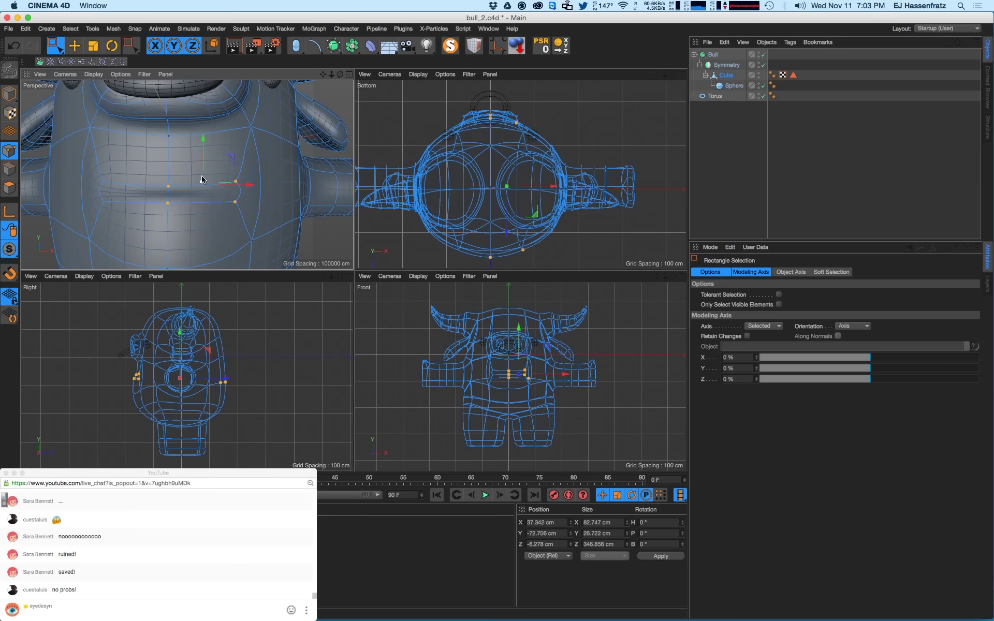
{"action": "left_click_drag", "start_coordinate": [203, 181], "coordinate": [180, 185]}
{"action": "left_click_drag", "start_coordinate": [169, 127], "coordinate": [170, 175]}
{"action": "left_click", "coordinate": [198, 168]}
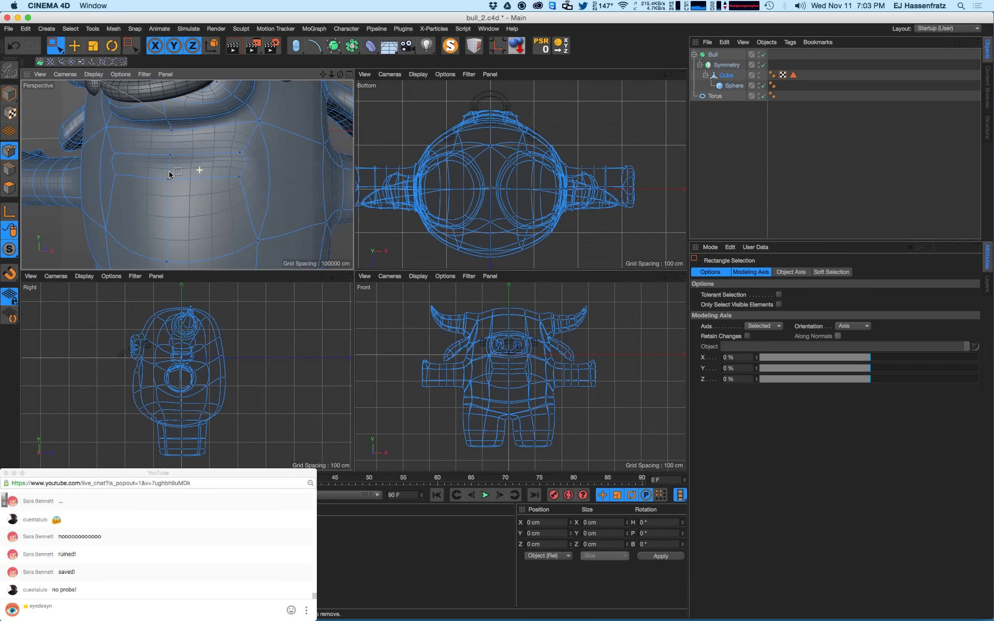
- In the Right view, nudge the lower mouth-profile vertex up slightly
{"action": "right_click_drag", "start_coordinate": [122, 362], "coordinate": [171, 366], "text": "alt"}
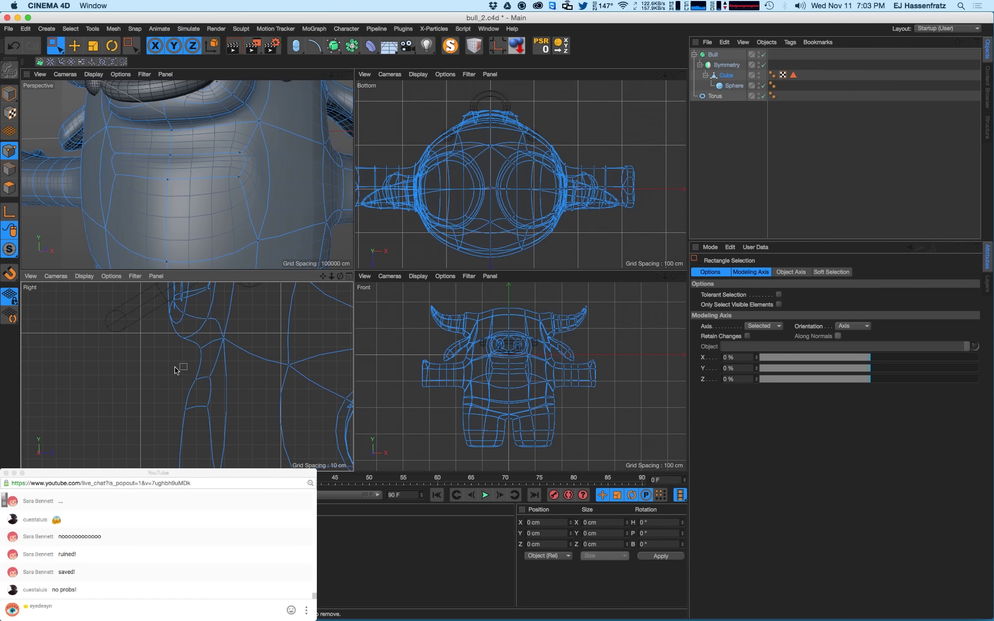
{"action": "left_click_drag", "start_coordinate": [176, 369], "coordinate": [205, 389]}
{"action": "key", "text": "e"}
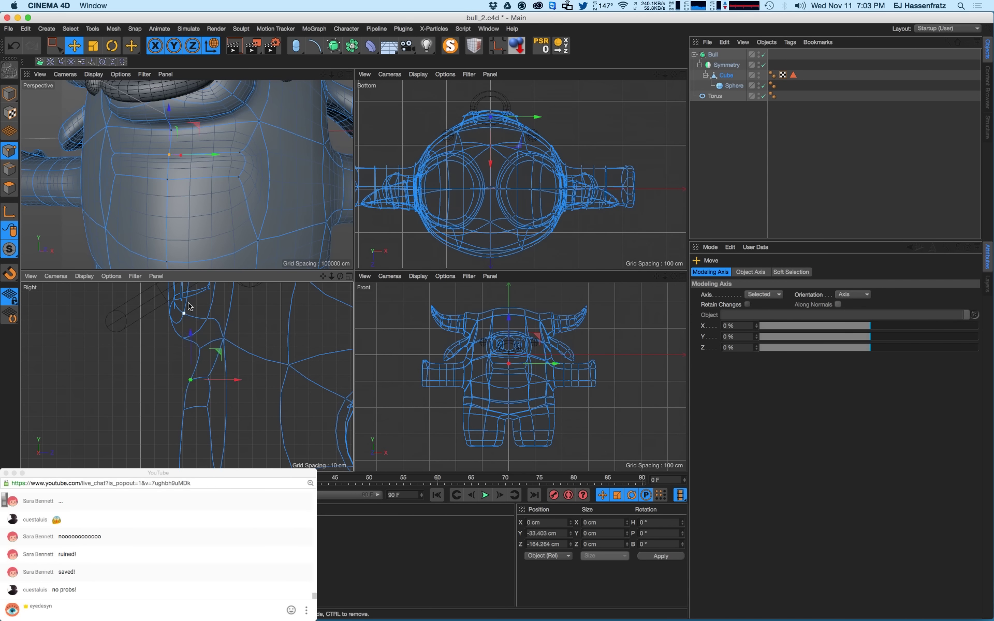
{"action": "scroll", "coordinate": [234, 400], "scroll_direction": "down", "scroll_amount": 5}
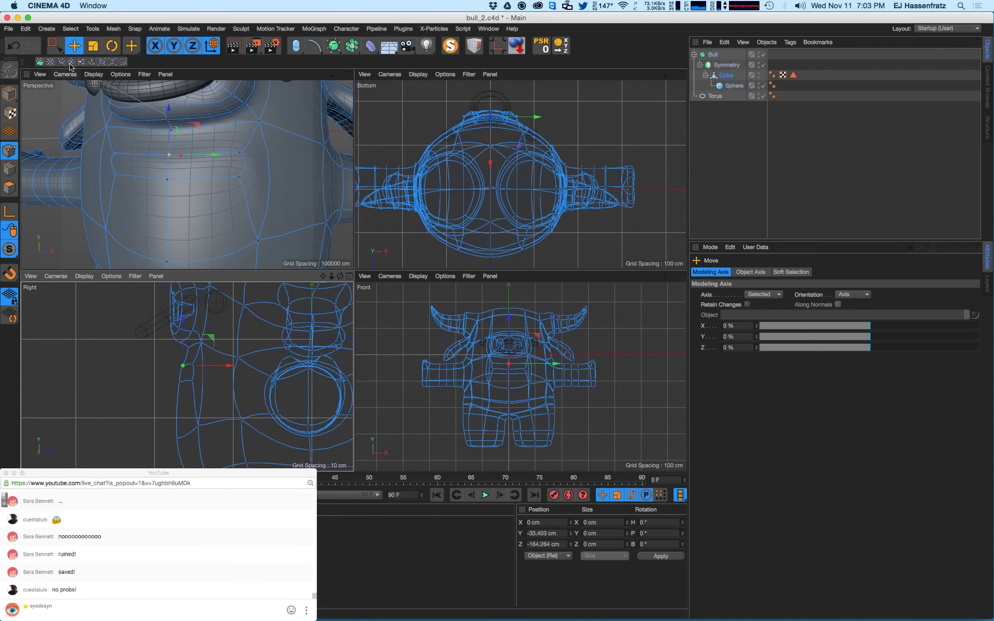
{"action": "left_click", "coordinate": [56, 48]}
{"action": "scroll", "coordinate": [166, 368], "scroll_direction": "down", "scroll_amount": 1}
{"action": "left_click_drag", "start_coordinate": [162, 354], "coordinate": [188, 396]}
{"action": "scroll", "coordinate": [205, 368], "scroll_direction": "up", "scroll_amount": 3}
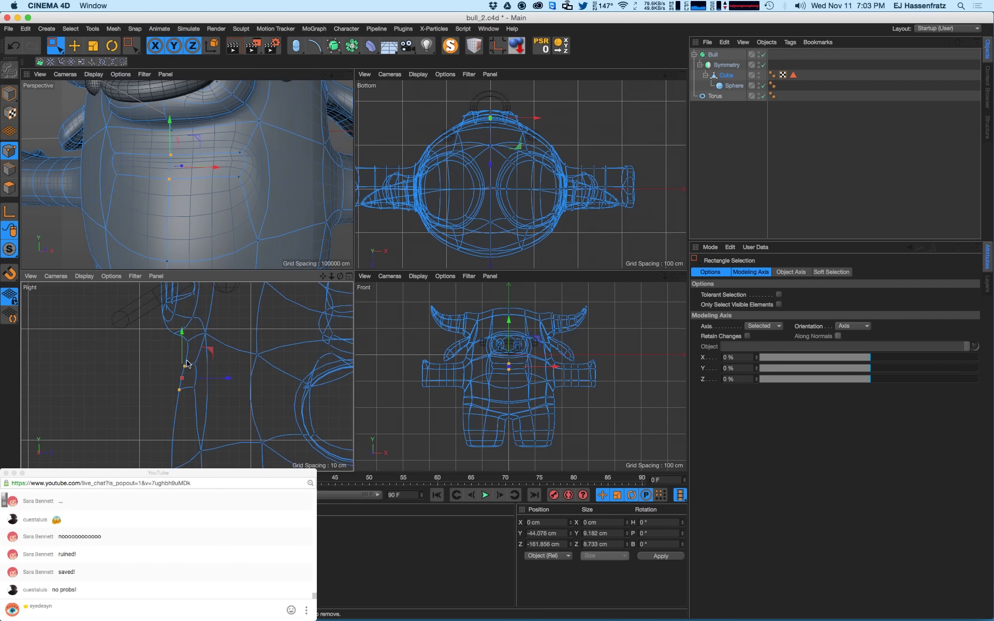
{"action": "left_click_drag", "start_coordinate": [163, 354], "coordinate": [226, 338]}
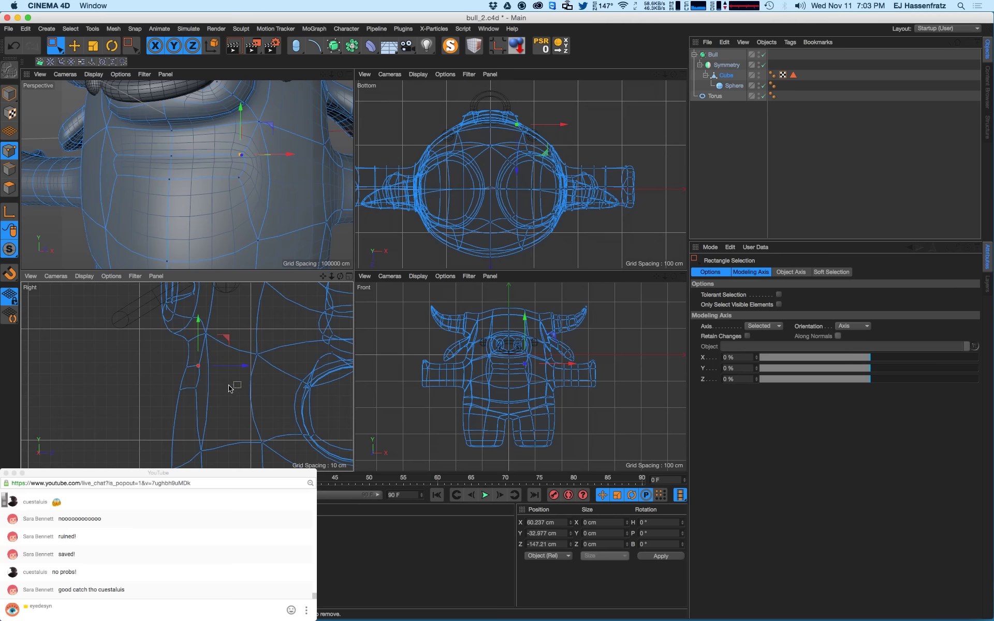
{"action": "left_click_drag", "start_coordinate": [188, 382], "coordinate": [202, 392]}
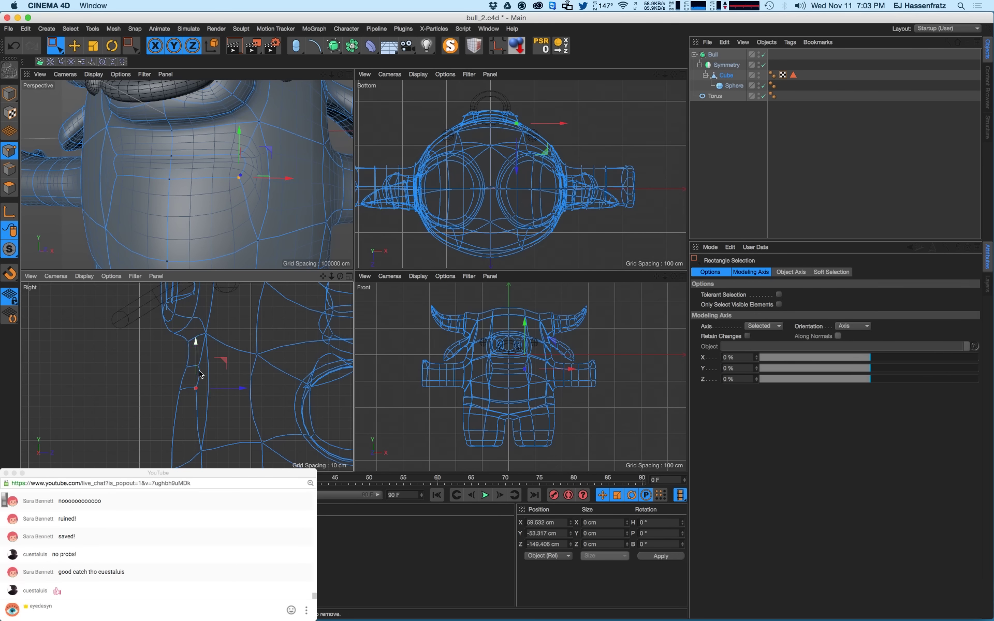
{"action": "left_click_drag", "start_coordinate": [197, 367], "coordinate": [196, 365]}
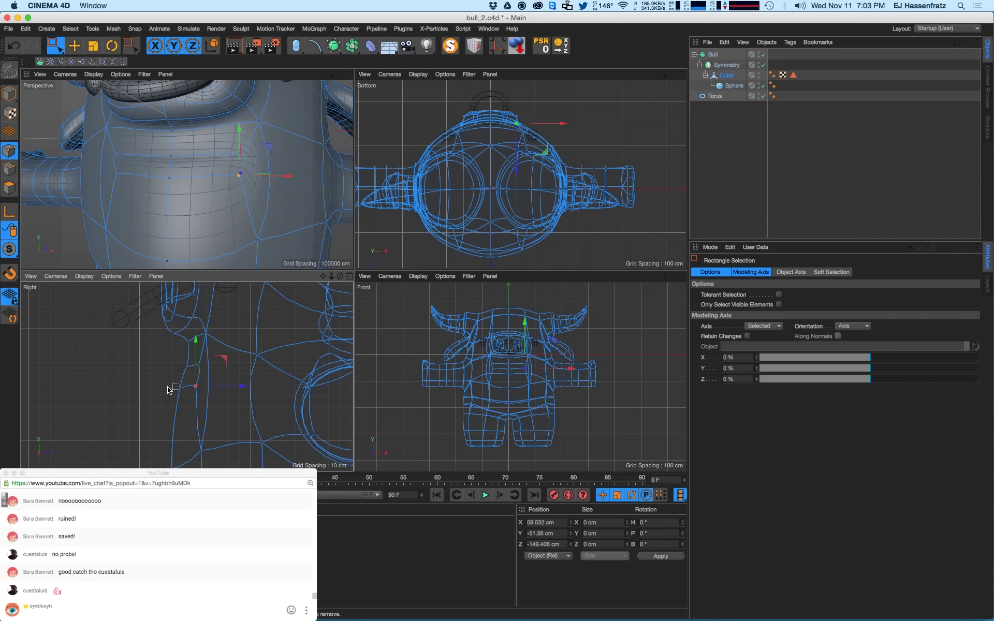
- Select another profile point, then return to Polygons mode with the Cube's properties shown
{"action": "left_click_drag", "start_coordinate": [169, 390], "coordinate": [211, 314]}
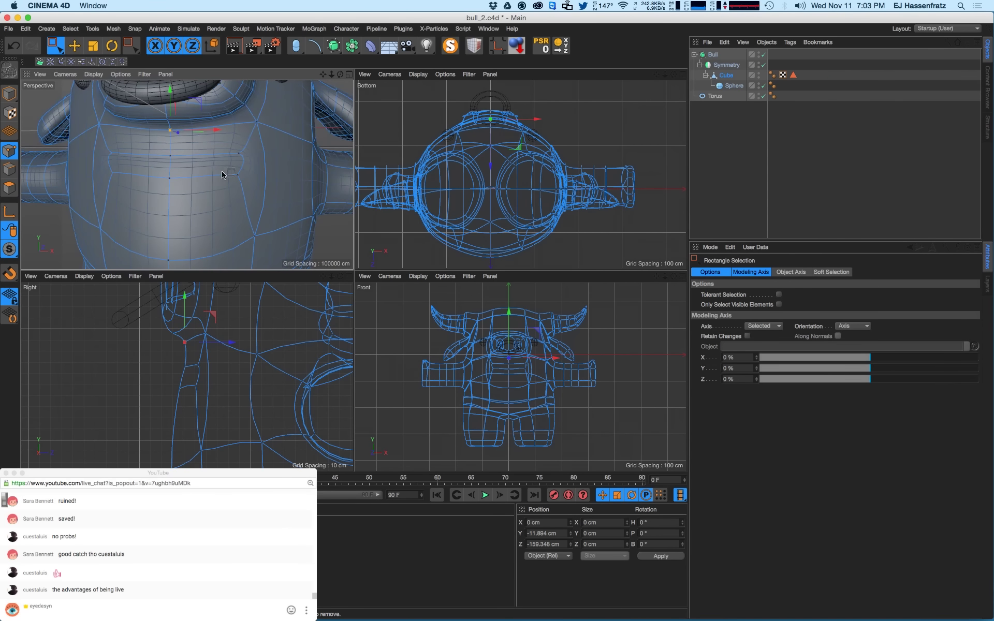
{"action": "left_click_drag", "start_coordinate": [222, 175], "coordinate": [180, 169], "text": "alt"}
{"action": "left_click", "coordinate": [9, 188]}
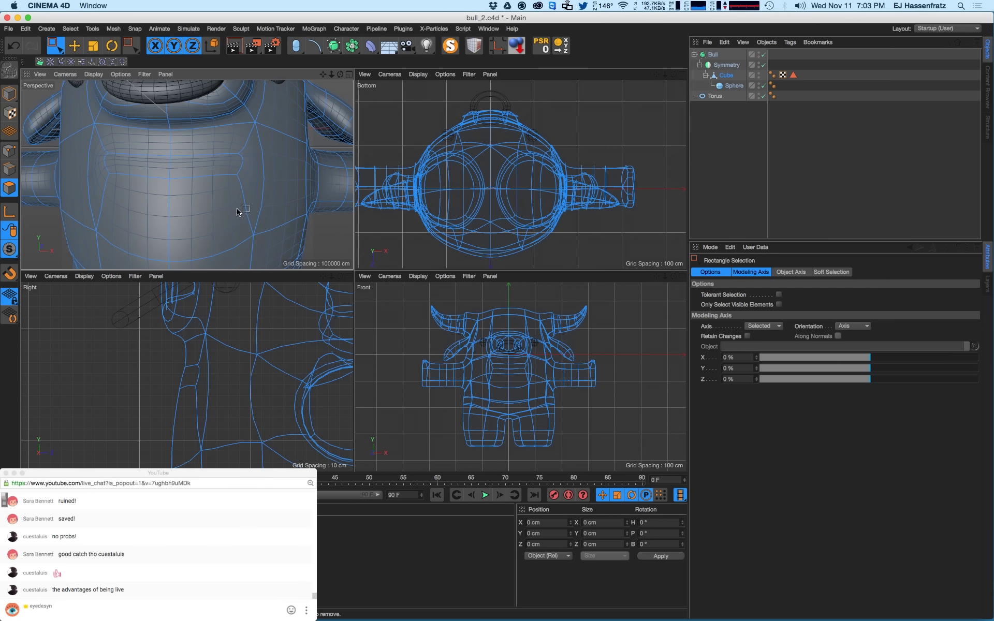
{"action": "left_click", "coordinate": [724, 76]}
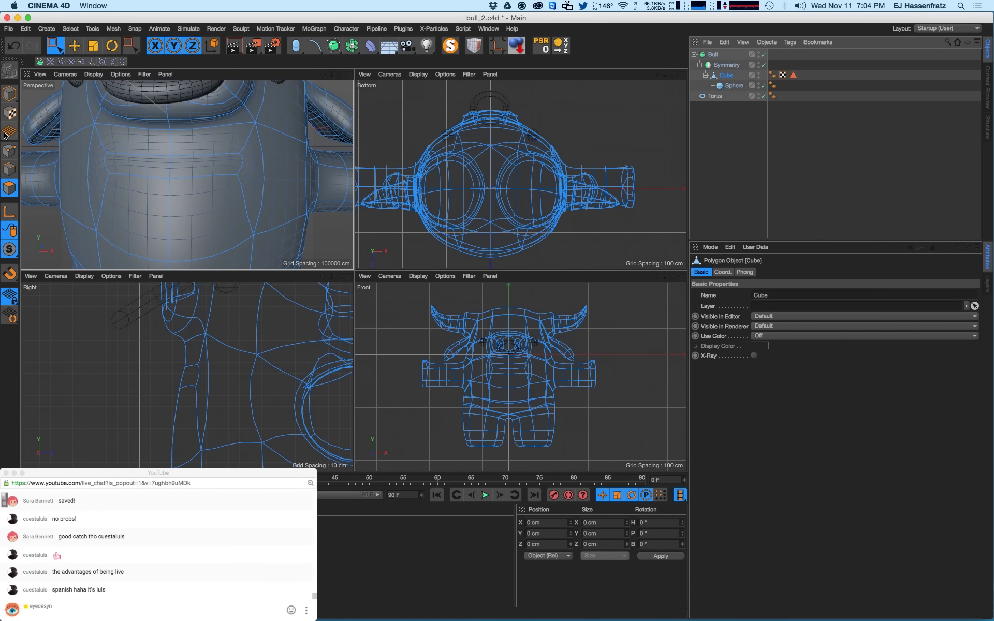
- Move mouth points inward 13.67 cm, lower the centre point 4.755 cm, pull sides in 16.047 cm
{"action": "left_click", "coordinate": [8, 150]}
{"action": "scroll", "coordinate": [512, 362], "scroll_direction": "up", "scroll_amount": 5}
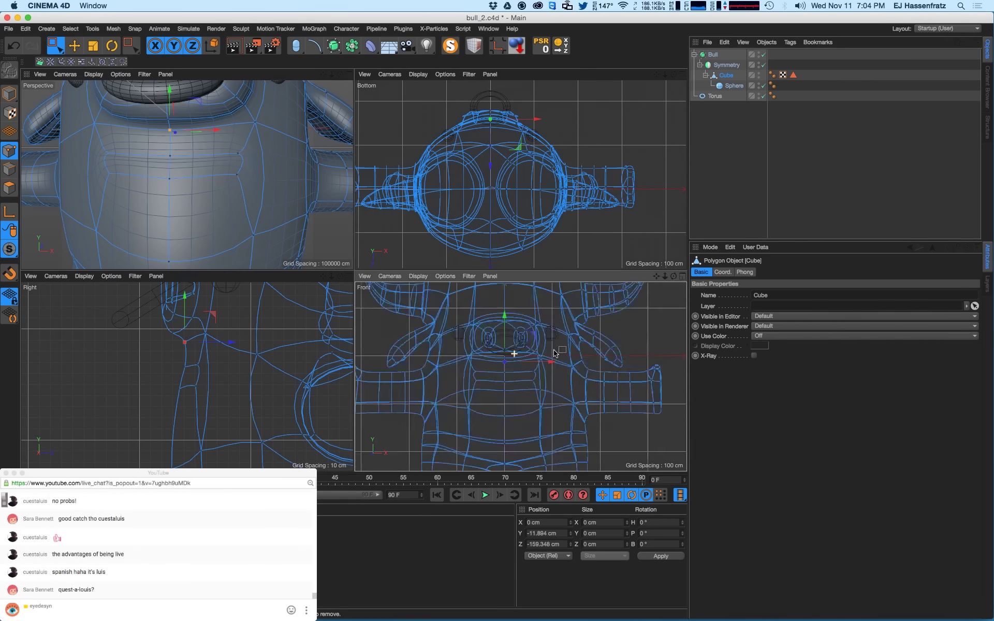
{"action": "left_click_drag", "start_coordinate": [525, 382], "coordinate": [563, 398]}
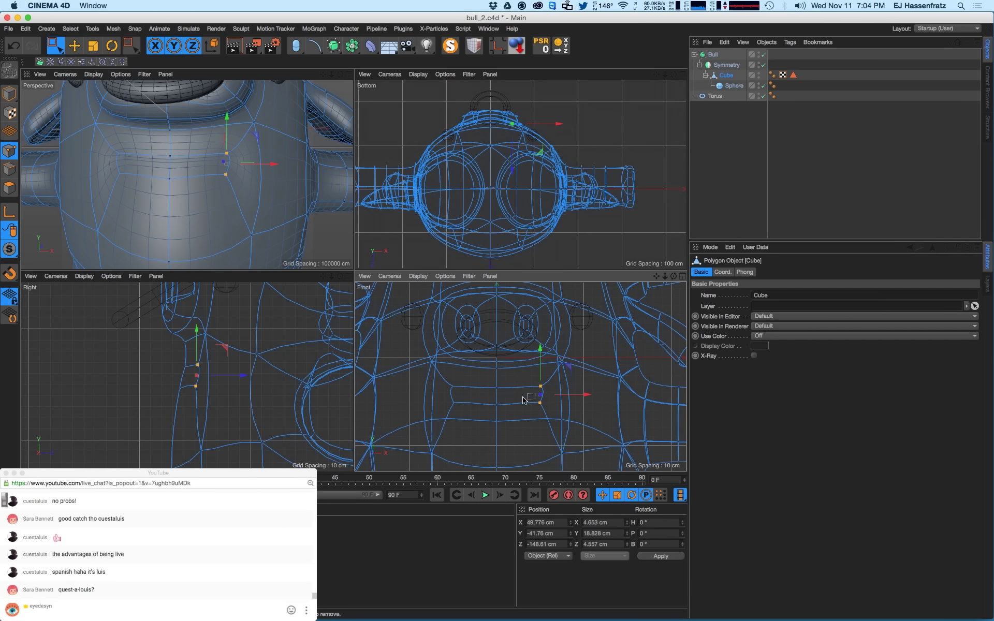
{"action": "mouse_move", "coordinate": [487, 377]}
{"action": "left_mouse_down"}
{"action": "mouse_move", "coordinate": [509, 411]}
{"action": "mouse_move", "coordinate": [501, 386]}
{"action": "left_mouse_up"}
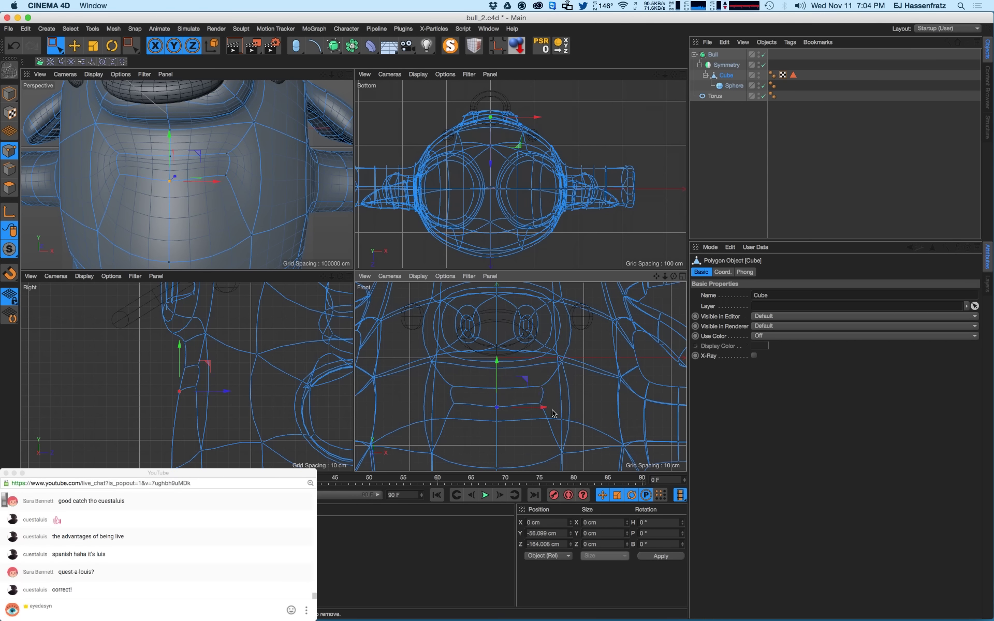
{"action": "mouse_move", "coordinate": [552, 410]}
{"action": "left_mouse_down"}
{"action": "mouse_move", "coordinate": [532, 379]}
{"action": "mouse_move", "coordinate": [544, 398]}
{"action": "left_mouse_up"}
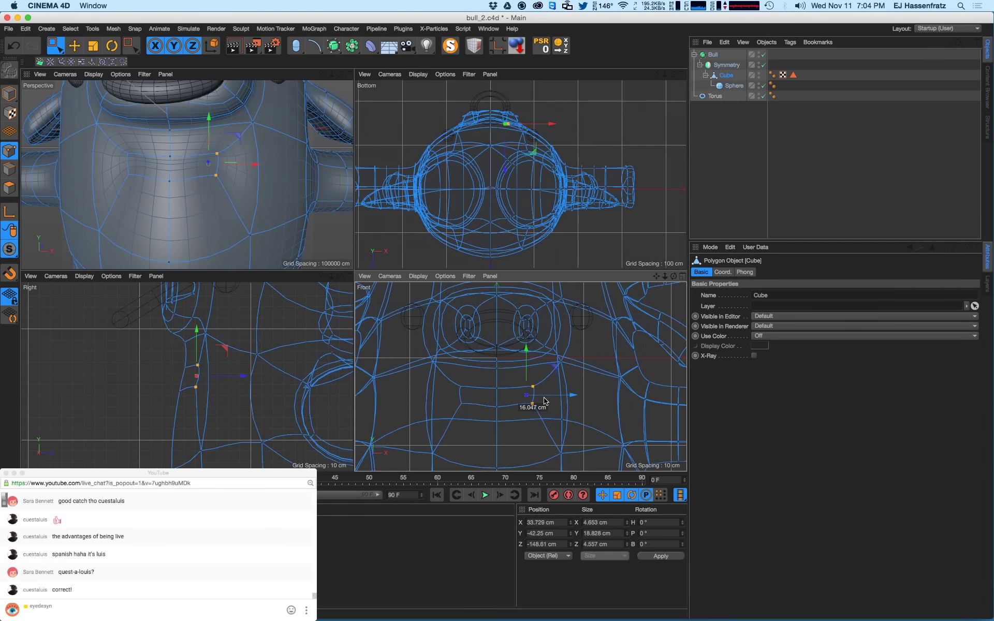
{"action": "left_click", "coordinate": [472, 390]}
- Push the two mouth-corner points further back in depth
{"action": "left_click", "coordinate": [164, 178]}
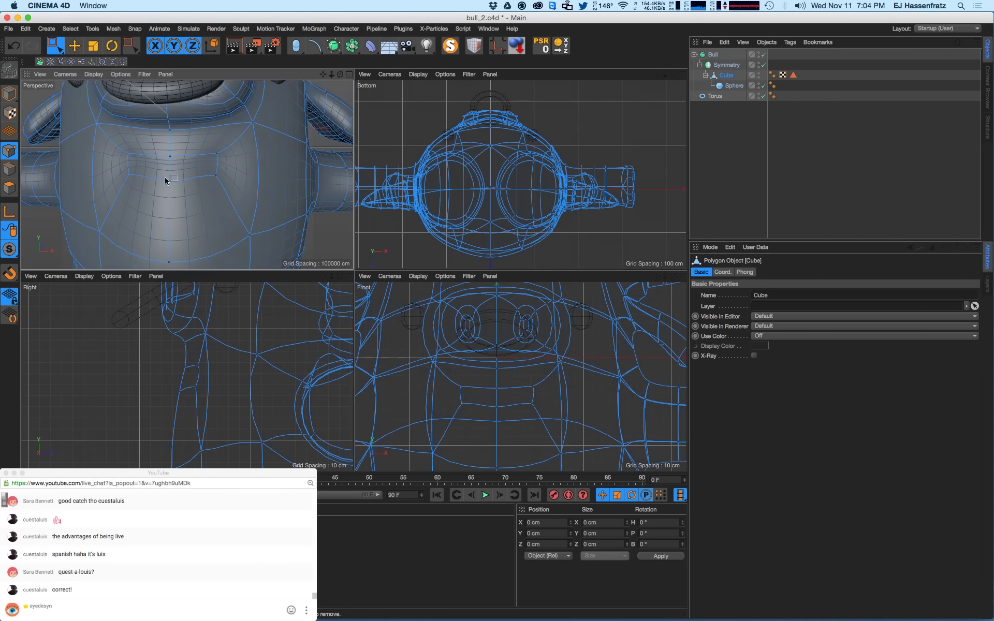
{"action": "left_click_drag", "start_coordinate": [164, 178], "coordinate": [244, 195], "text": "alt"}
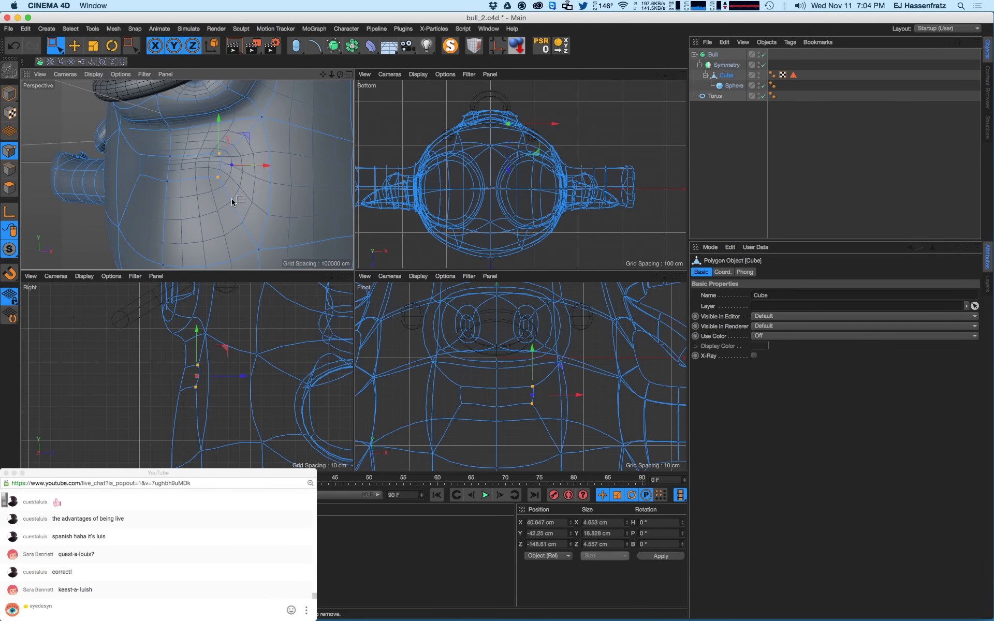
{"action": "left_click_drag", "start_coordinate": [235, 376], "coordinate": [231, 376]}
{"action": "left_click_drag", "start_coordinate": [209, 185], "coordinate": [89, 188], "text": "alt"}
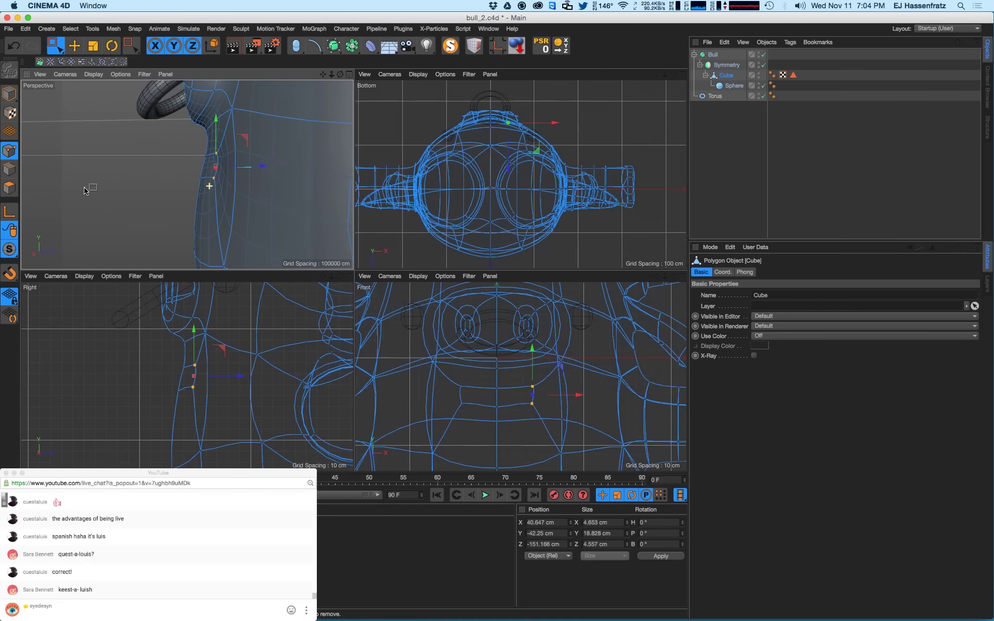
{"action": "left_click_drag", "start_coordinate": [262, 166], "coordinate": [244, 171]}
{"action": "left_click_drag", "start_coordinate": [244, 172], "coordinate": [347, 199], "text": "alt"}
- Return to Polygons mode and choose Rectangle Selection
{"action": "left_click", "coordinate": [17, 191]}
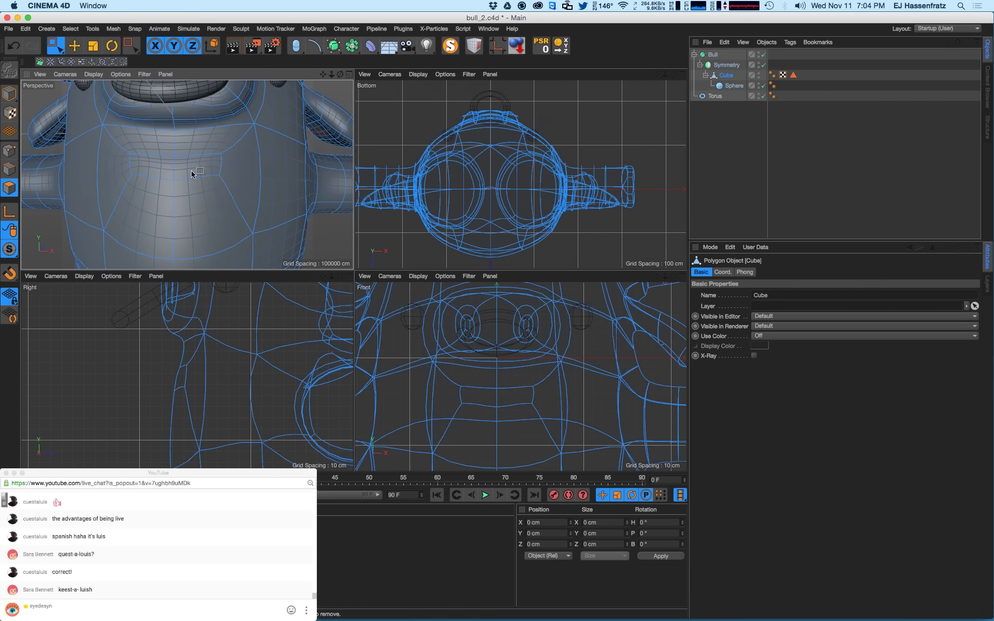
{"action": "left_click", "coordinate": [58, 53]}
{"action": "mouse_move", "coordinate": [58, 52]}
{"action": "left_mouse_down"}
{"action": "mouse_move", "coordinate": [83, 78]}
{"action": "mouse_move", "coordinate": [77, 56]}
{"action": "mouse_move", "coordinate": [103, 58]}
{"action": "left_mouse_up"}
- Extrude the selected mouth polygons to 6.82 cm, then undo the extrusion
{"action": "left_click", "coordinate": [731, 78]}
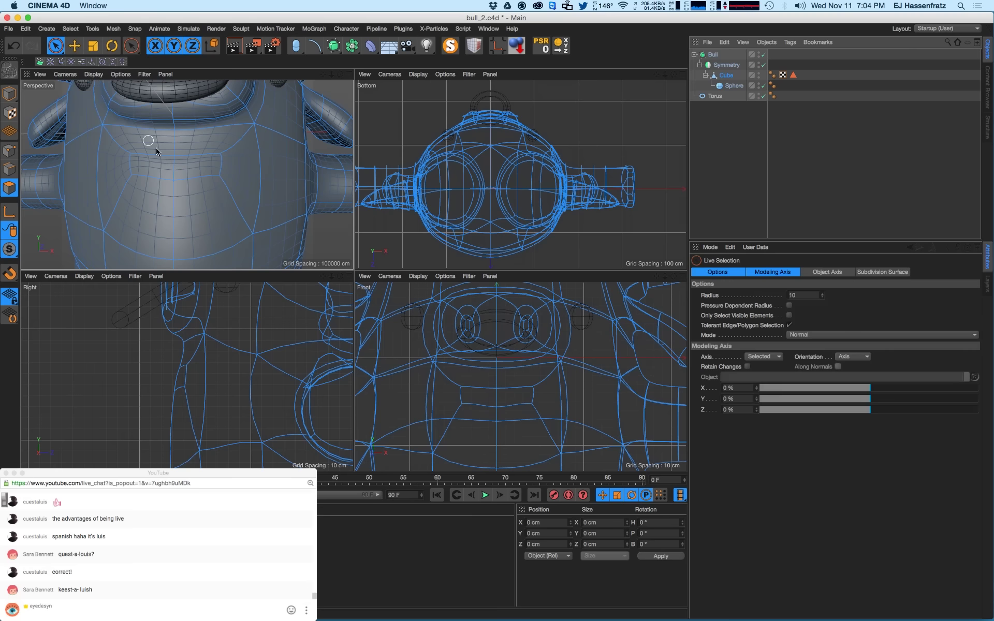
{"action": "left_click", "coordinate": [197, 167]}
{"action": "key", "text": "d"}
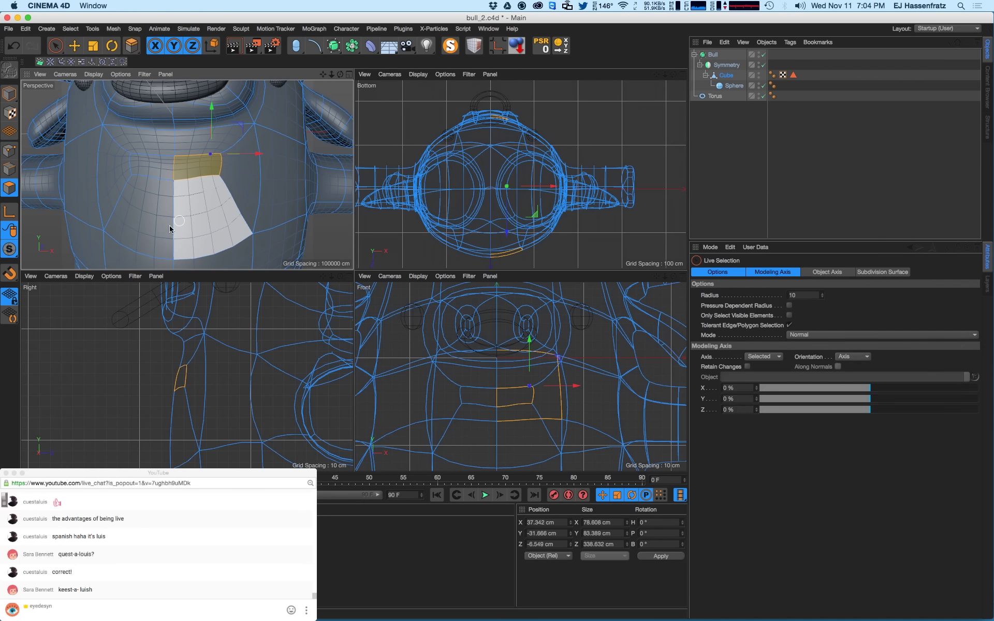
{"action": "left_click_drag", "start_coordinate": [193, 215], "coordinate": [171, 169]}
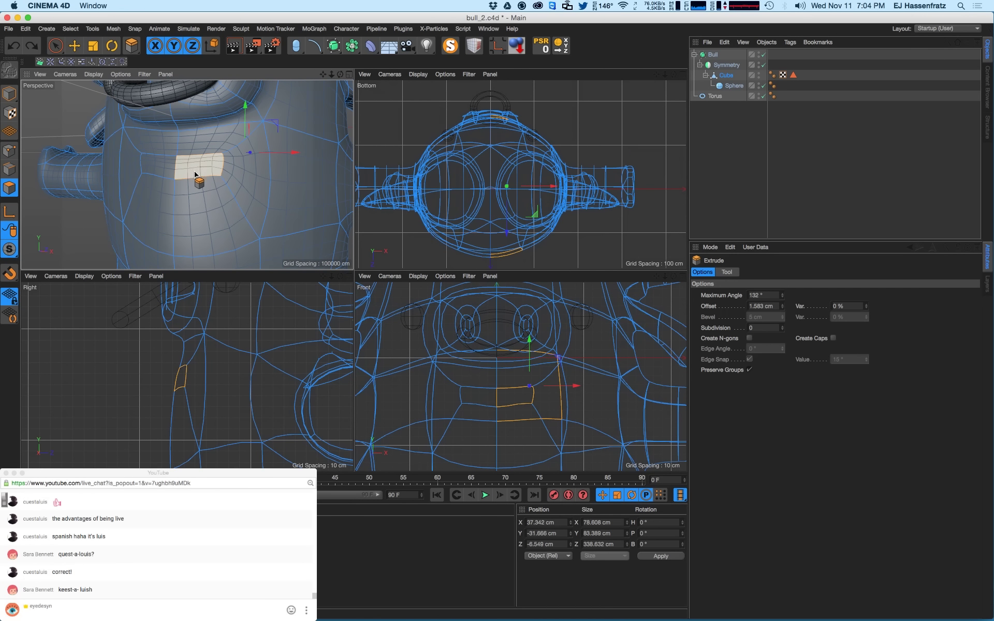
{"action": "left_click_drag", "start_coordinate": [201, 201], "coordinate": [236, 180]}
{"action": "key", "text": "super+z"}
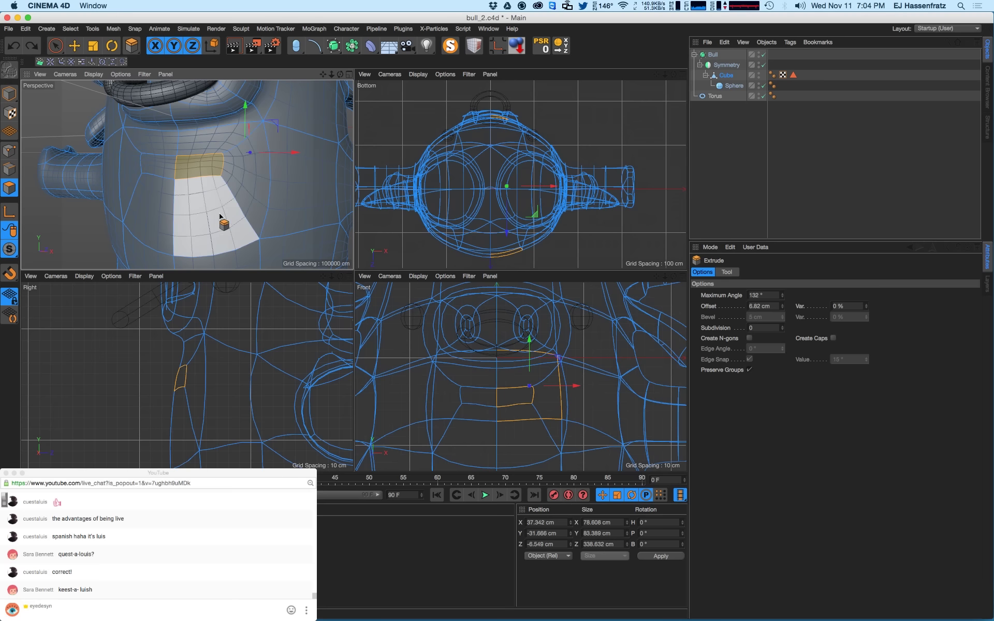
- Deselect the large neighbouring polygon and re-extrude the mouth polygon into the head, about 9.133 cm
{"action": "key", "text": "space"}
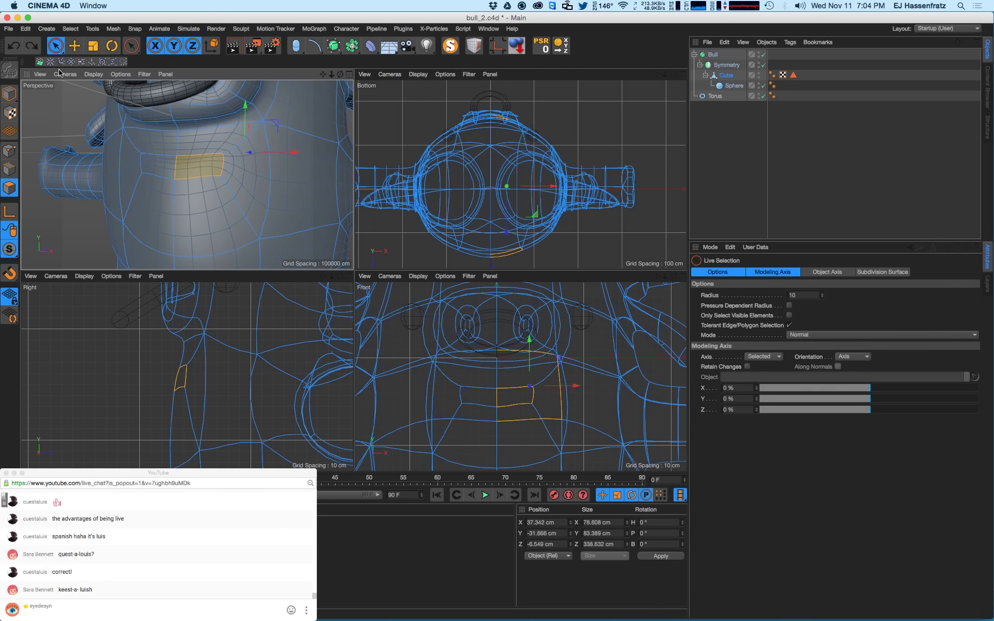
{"action": "scroll", "coordinate": [197, 378], "scroll_direction": "down", "scroll_amount": 5}
{"action": "middle_click_drag", "start_coordinate": [260, 388], "coordinate": [307, 349], "text": "alt"}
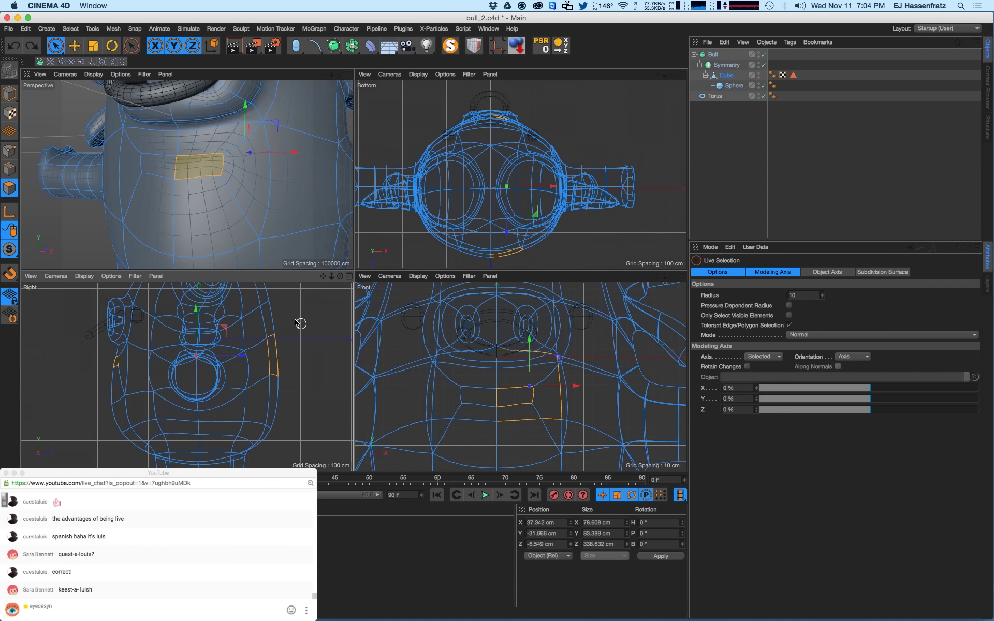
{"action": "left_click", "coordinate": [256, 357], "text": "ctrl"}
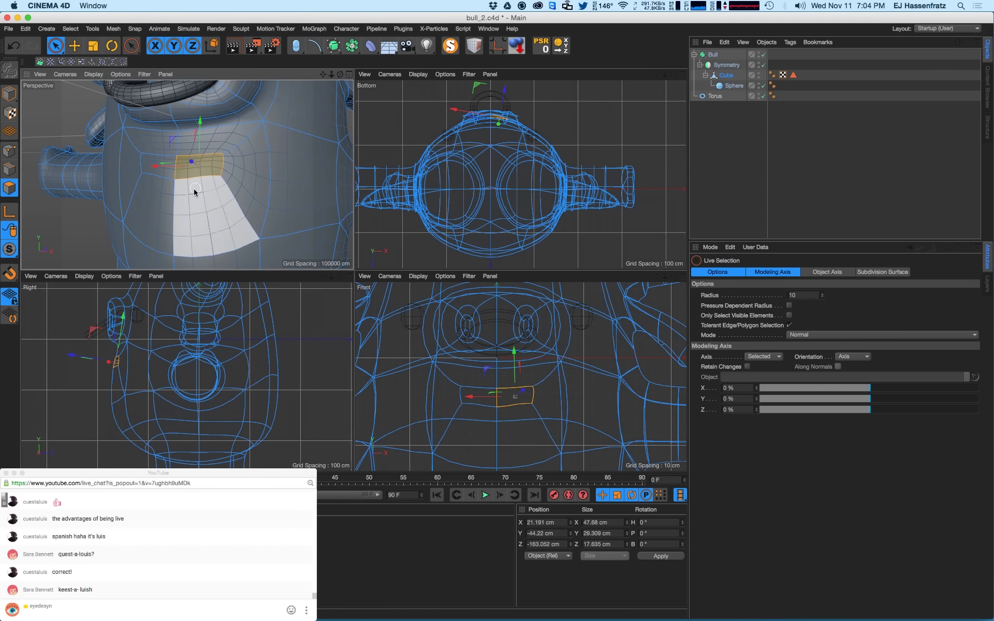
{"action": "key", "text": "space"}
{"action": "left_click_drag", "start_coordinate": [212, 207], "coordinate": [155, 199]}
{"action": "key", "text": "super+z"}
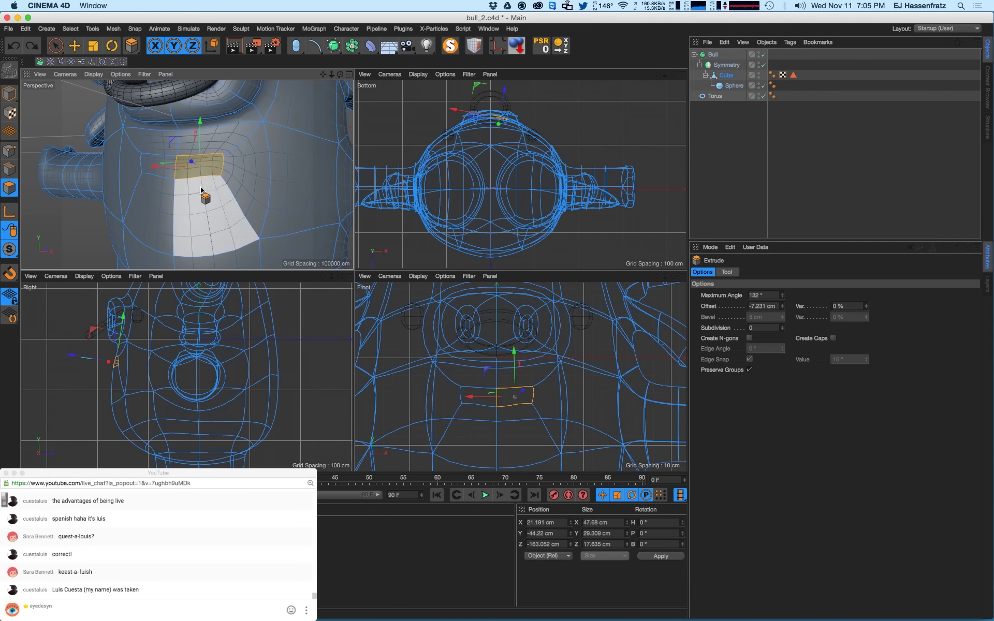
{"action": "left_click_drag", "start_coordinate": [206, 176], "coordinate": [244, 168]}
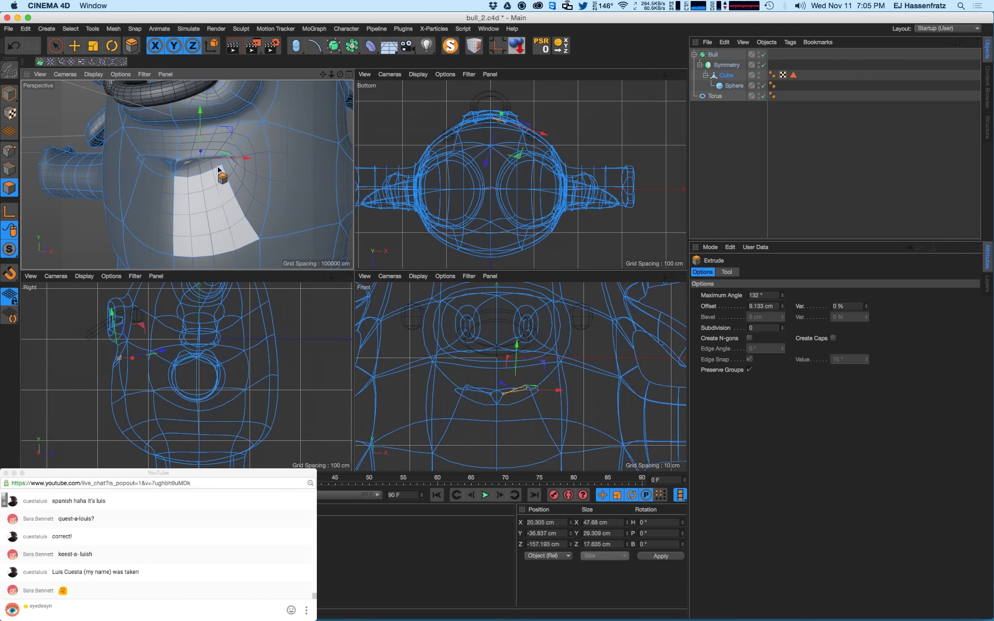
- Switch back to Live Selection and zoom in on the mouth
{"action": "left_click_drag", "start_coordinate": [55, 46], "coordinate": [76, 61]}
{"action": "left_click", "coordinate": [77, 60]}
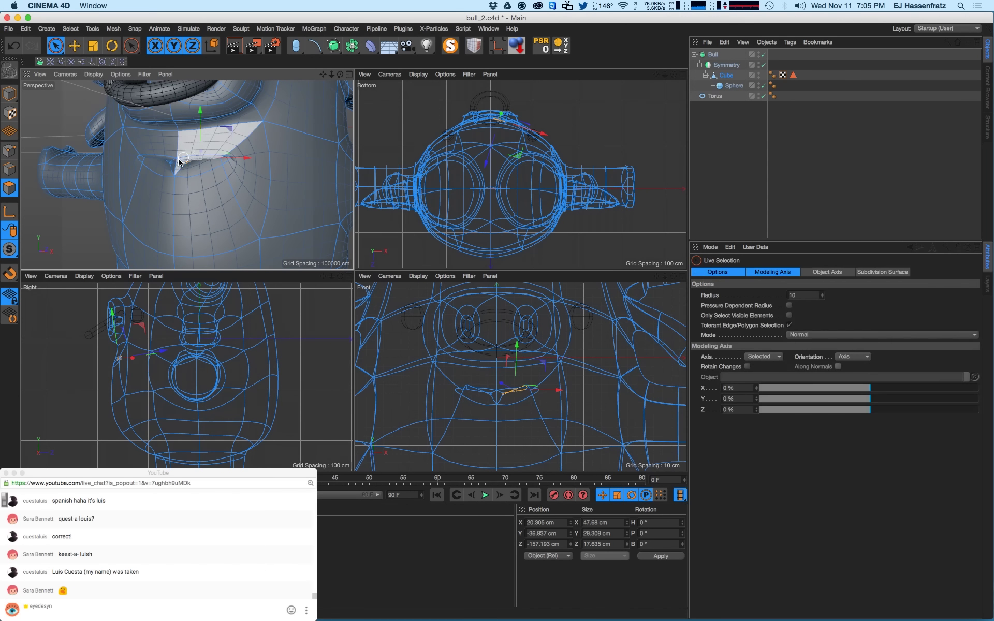
{"action": "right_click_drag", "start_coordinate": [177, 166], "coordinate": [199, 167], "text": "alt"}
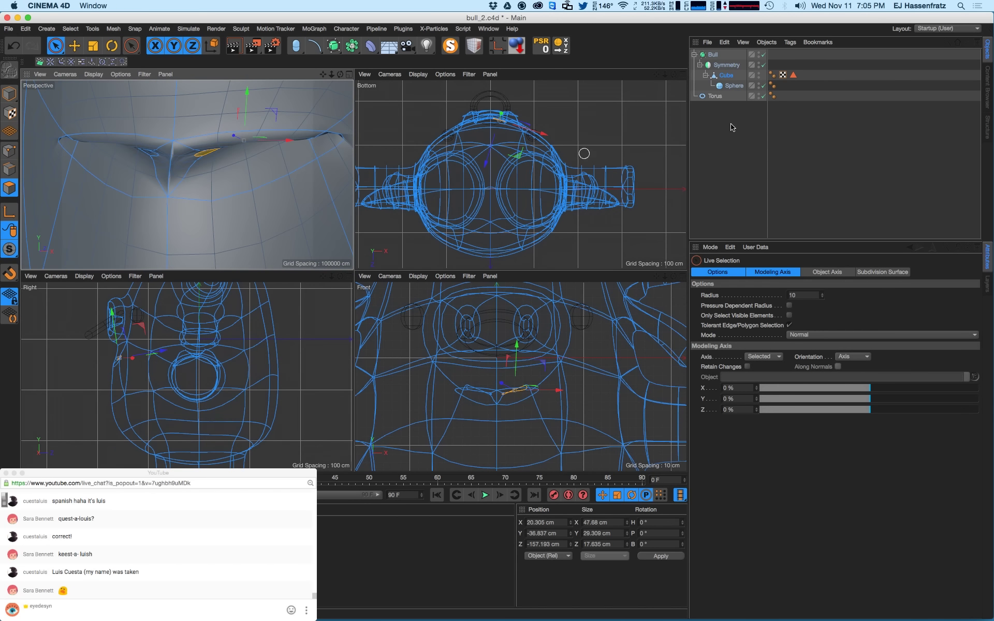
- Hide the Bull smoothing and Symmetry, then delete the polygon inside the mouth
{"action": "left_click", "coordinate": [762, 54]}
{"action": "left_click", "coordinate": [762, 65]}
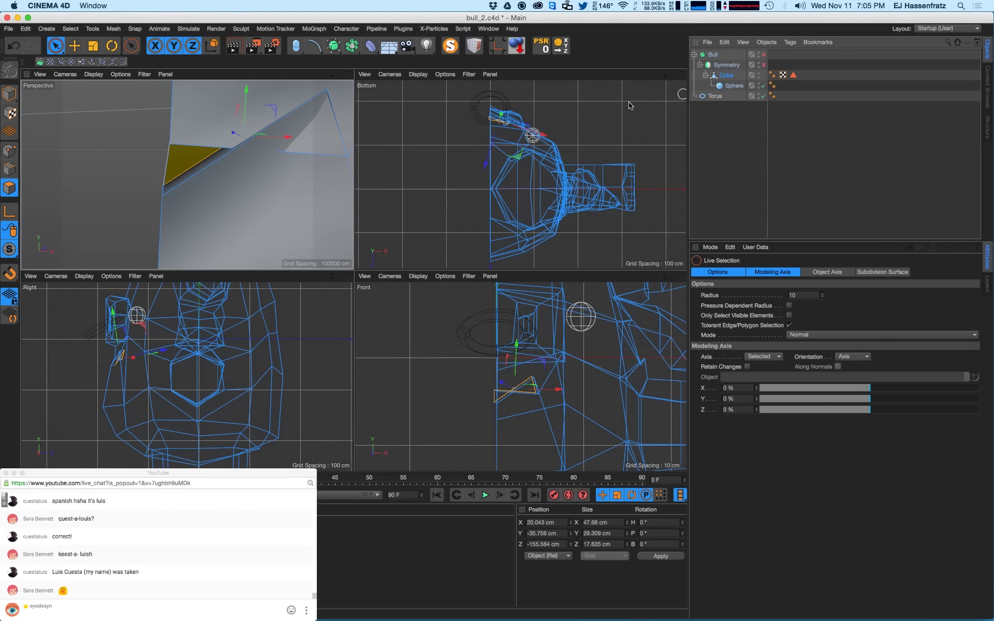
{"action": "left_click_drag", "start_coordinate": [226, 177], "coordinate": [320, 191], "text": "alt"}
{"action": "left_click", "coordinate": [169, 178], "text": "shift"}
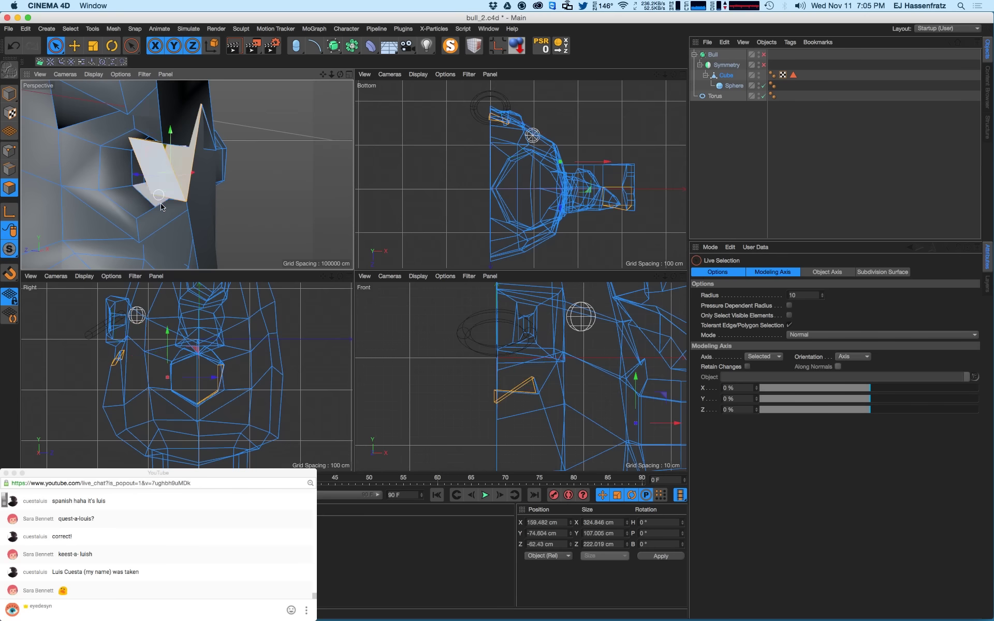
{"action": "left_click_drag", "start_coordinate": [163, 190], "coordinate": [102, 193], "text": "alt"}
{"action": "left_click_drag", "start_coordinate": [207, 169], "coordinate": [225, 166], "text": "ctrl"}
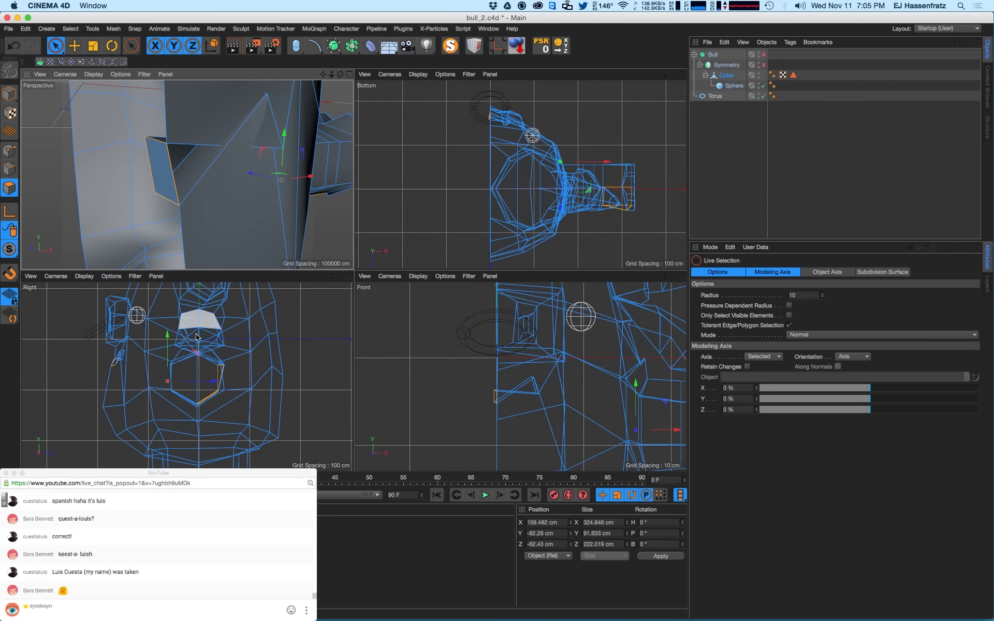
{"action": "left_click_drag", "start_coordinate": [203, 414], "coordinate": [218, 372], "text": "ctrl"}
{"action": "left_click_drag", "start_coordinate": [200, 164], "coordinate": [181, 187], "text": "alt"}
{"action": "left_click", "coordinate": [788, 315]}
{"action": "key", "text": "Delete"}
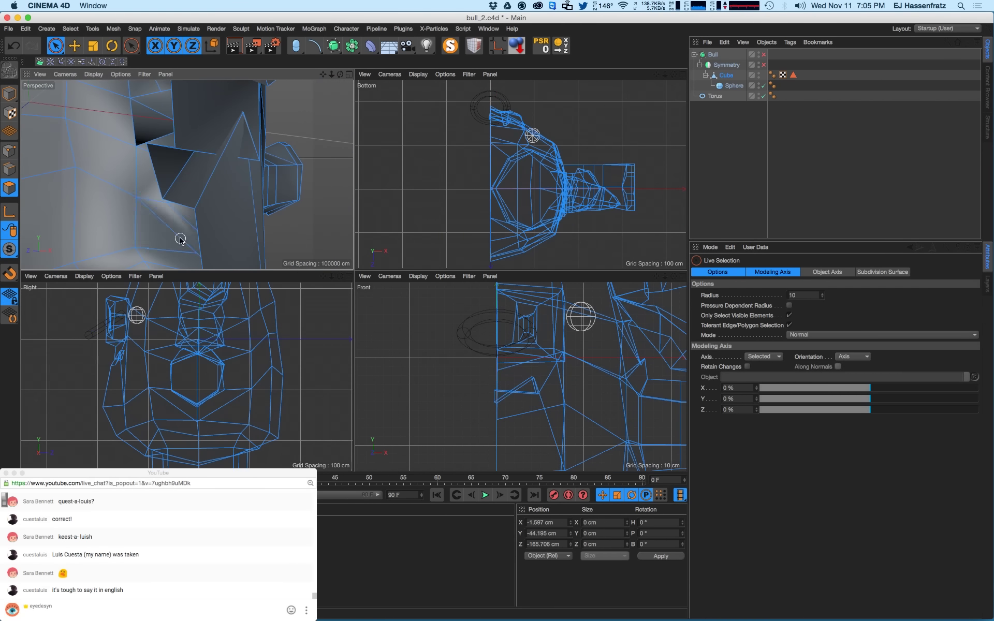
- Switch to point mode with the Move tool and pick points at the mouth hole
{"action": "left_click_drag", "start_coordinate": [183, 169], "coordinate": [108, 169], "text": "alt"}
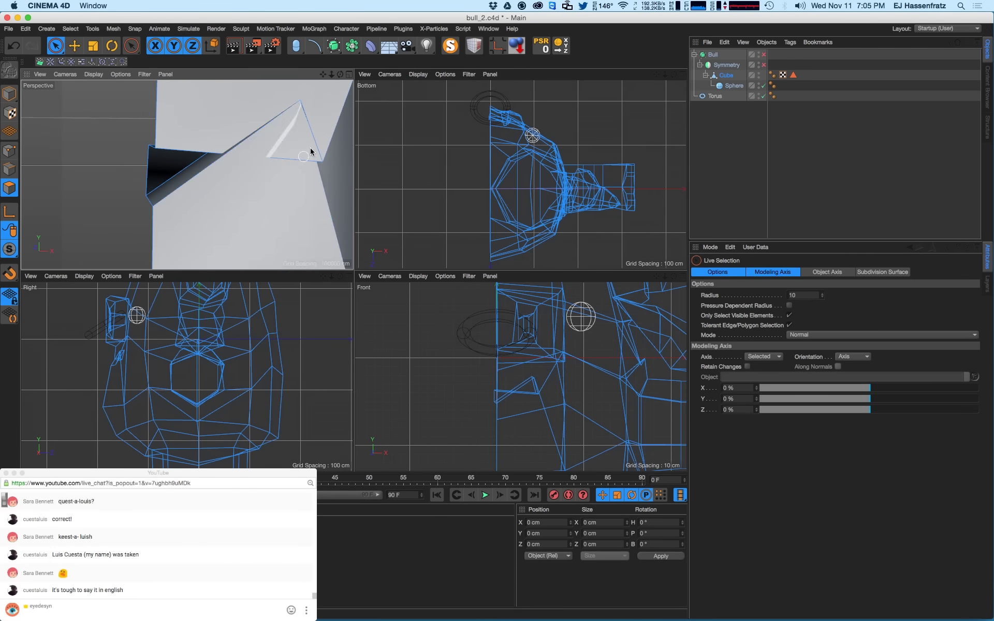
{"action": "left_click", "coordinate": [16, 149]}
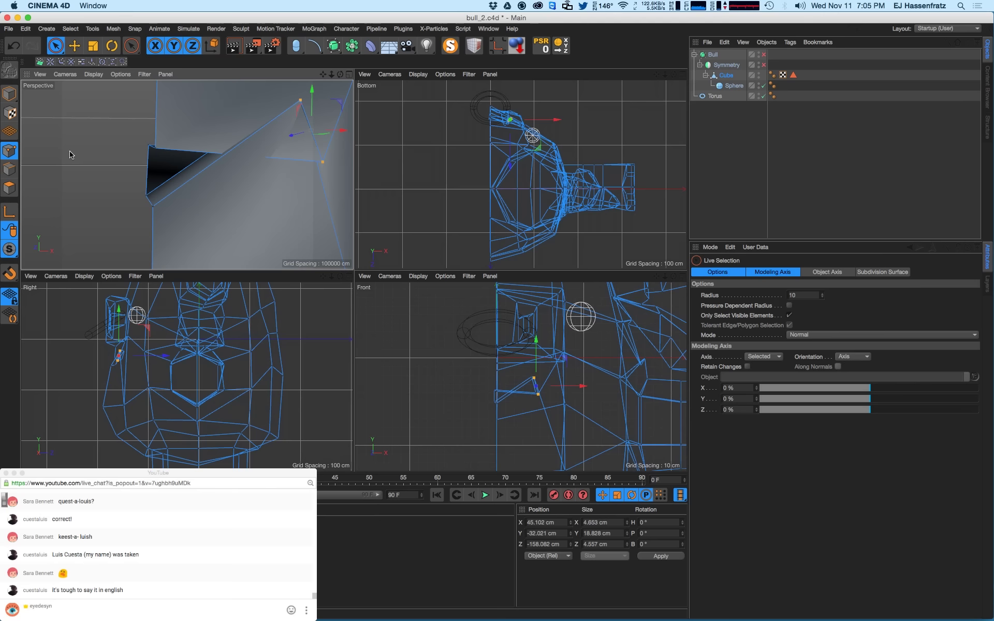
{"action": "left_click", "coordinate": [300, 101], "text": "ctrl"}
{"action": "key", "text": "e"}
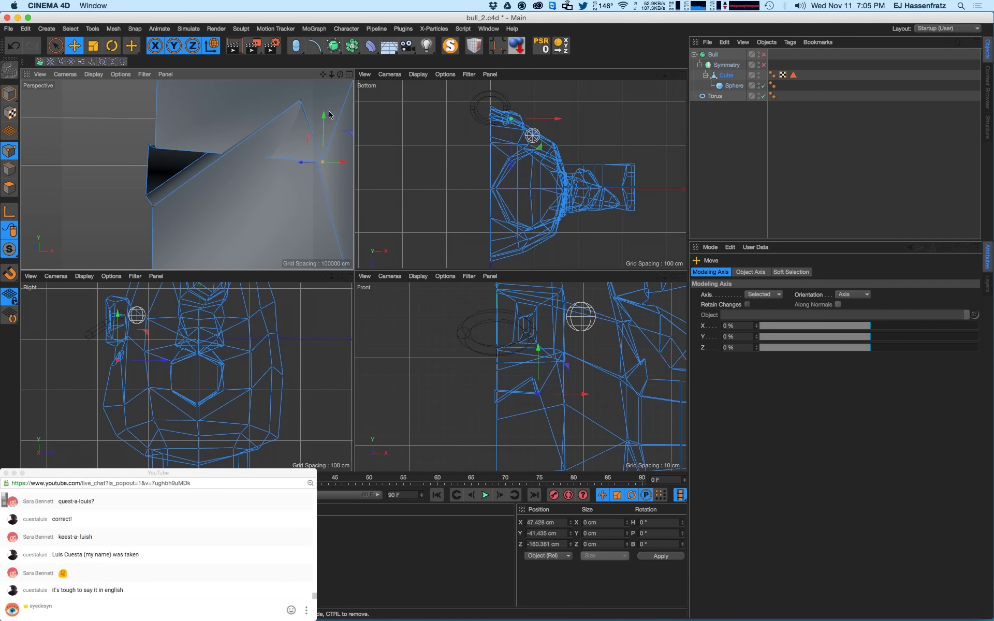
{"action": "left_click_drag", "start_coordinate": [329, 112], "coordinate": [287, 126], "text": "alt"}
{"action": "left_click", "coordinate": [293, 99]}
{"action": "left_click", "coordinate": [284, 99]}
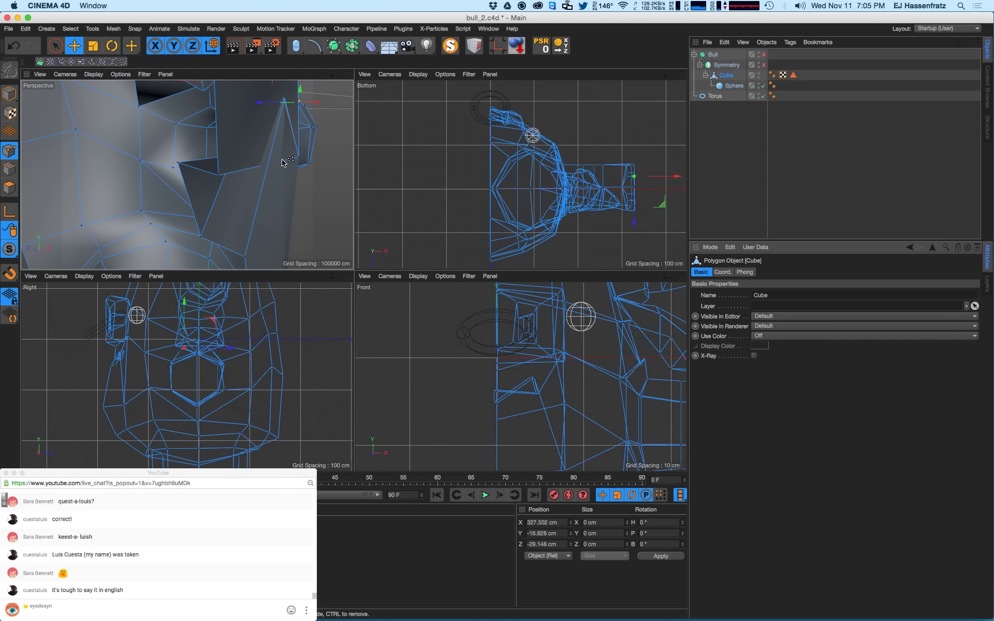
{"action": "key", "text": "super+z"}
- Lower a mouth corner point at the notch using the front view
{"action": "left_click_drag", "start_coordinate": [236, 140], "coordinate": [300, 155], "text": "alt"}
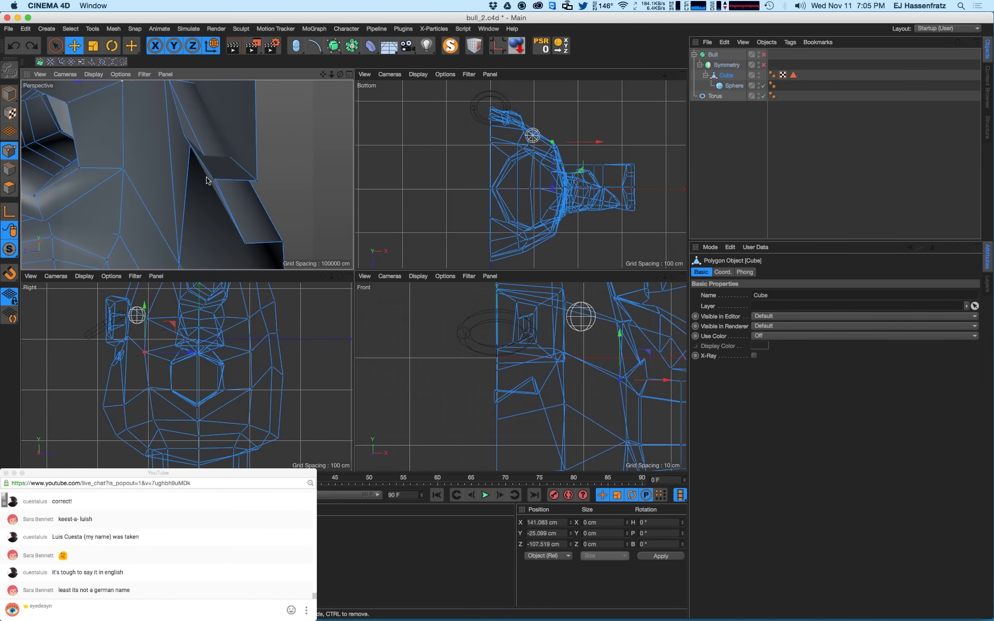
{"action": "left_click_drag", "start_coordinate": [198, 137], "coordinate": [254, 140], "text": "alt"}
{"action": "left_click_drag", "start_coordinate": [191, 153], "coordinate": [202, 176], "text": "alt"}
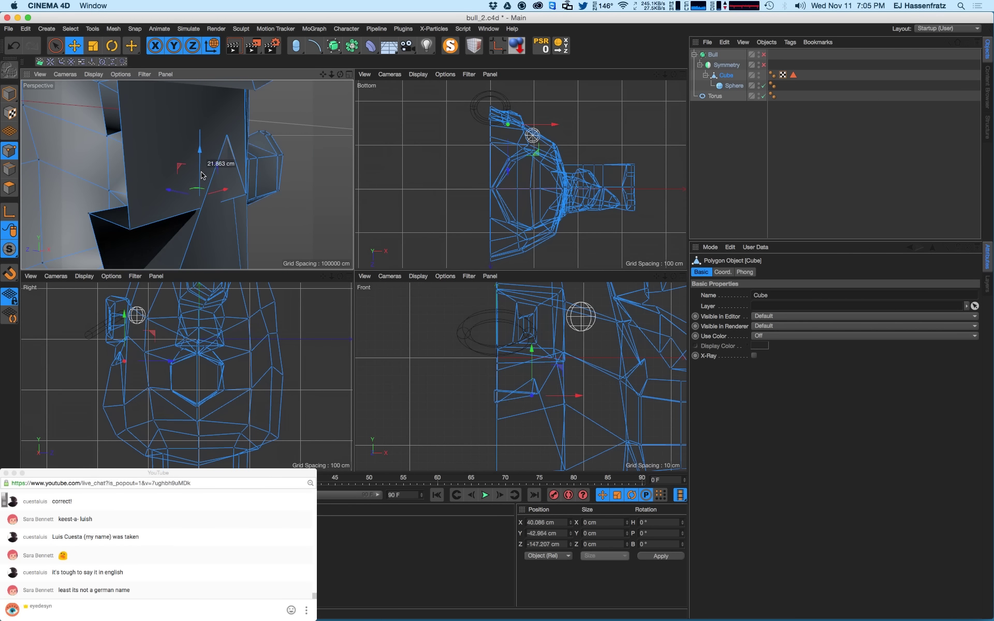
{"action": "right_click_drag", "start_coordinate": [538, 379], "coordinate": [573, 380], "text": "alt"}
{"action": "left_click", "coordinate": [532, 377]}
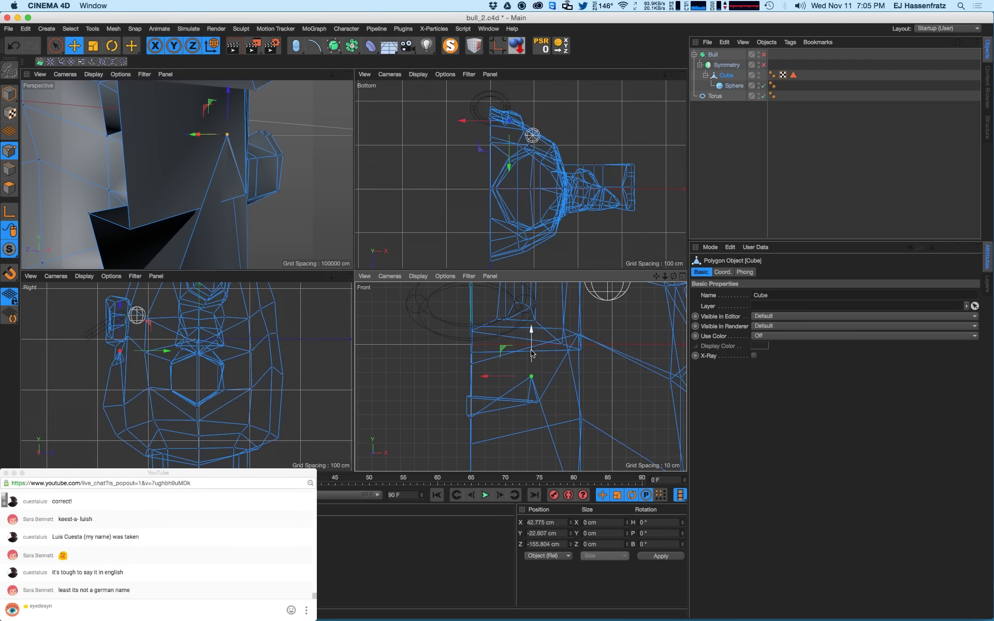
{"action": "left_click_drag", "start_coordinate": [532, 353], "coordinate": [533, 393]}
{"action": "left_click_drag", "start_coordinate": [207, 218], "coordinate": [198, 173], "text": "alt"}
- Move both mouth-corner points together and pull a lip point down
{"action": "left_click", "coordinate": [221, 165]}
{"action": "left_click", "coordinate": [222, 160]}
{"action": "left_click", "coordinate": [222, 165], "text": "shift"}
{"action": "left_click_drag", "start_coordinate": [258, 134], "coordinate": [244, 144]}
{"action": "left_click_drag", "start_coordinate": [102, 162], "coordinate": [136, 155], "text": "alt"}
{"action": "left_click", "coordinate": [65, 136]}
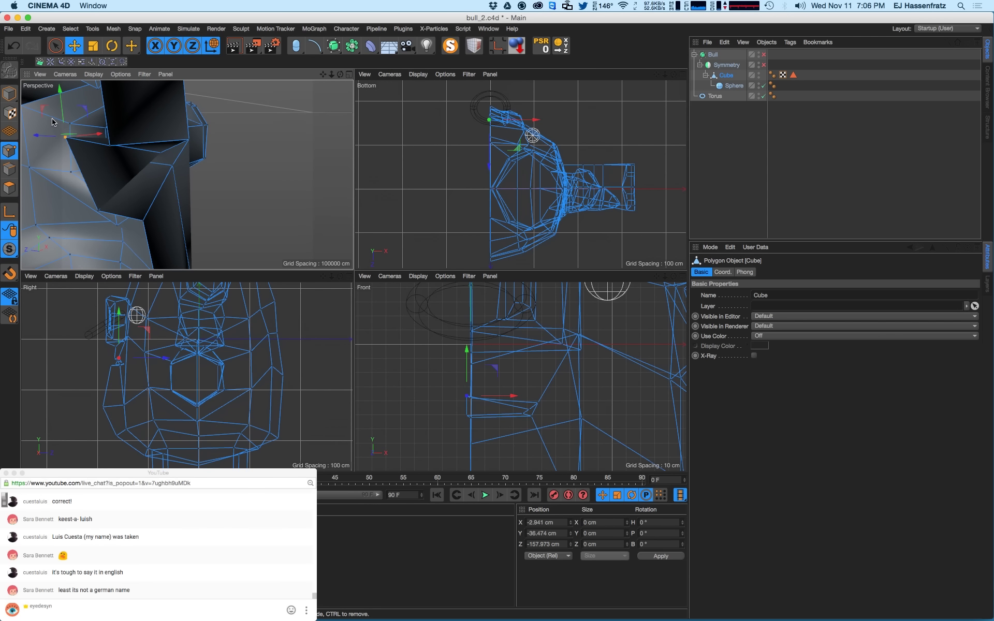
{"action": "left_click_drag", "start_coordinate": [62, 106], "coordinate": [66, 140]}
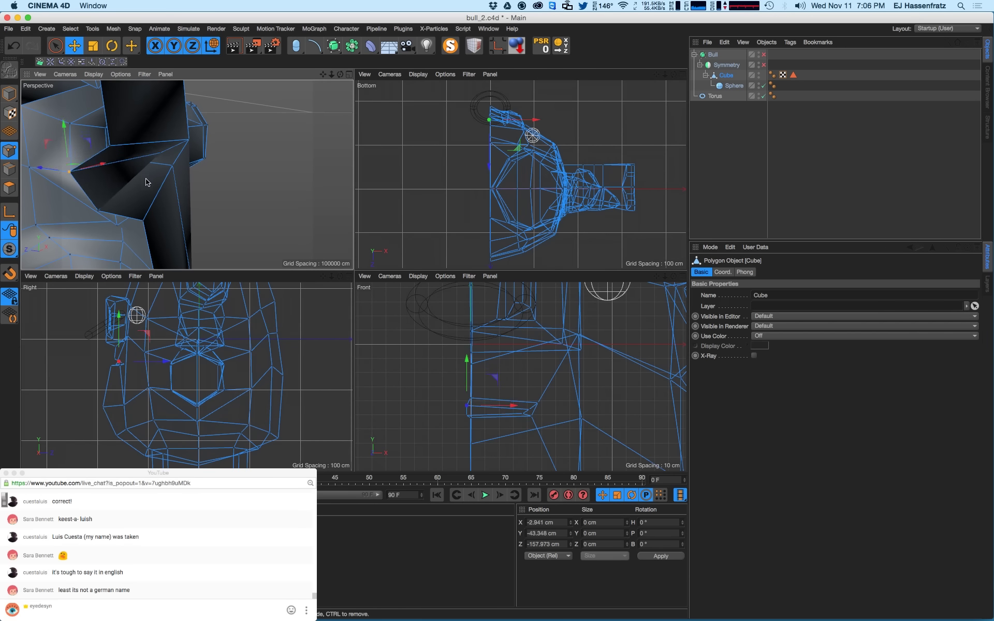
- Reposition the inner mouth-corner point within the front view's plane
{"action": "left_click_drag", "start_coordinate": [146, 179], "coordinate": [187, 181], "text": "alt"}
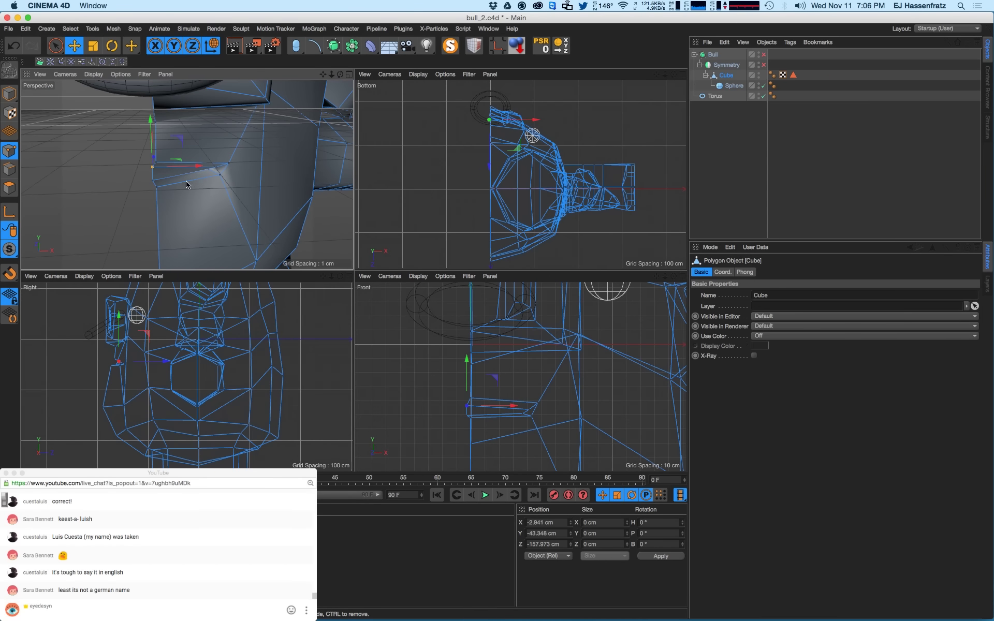
{"action": "right_click_drag", "start_coordinate": [207, 170], "coordinate": [227, 165], "text": "alt"}
{"action": "left_click", "coordinate": [227, 162]}
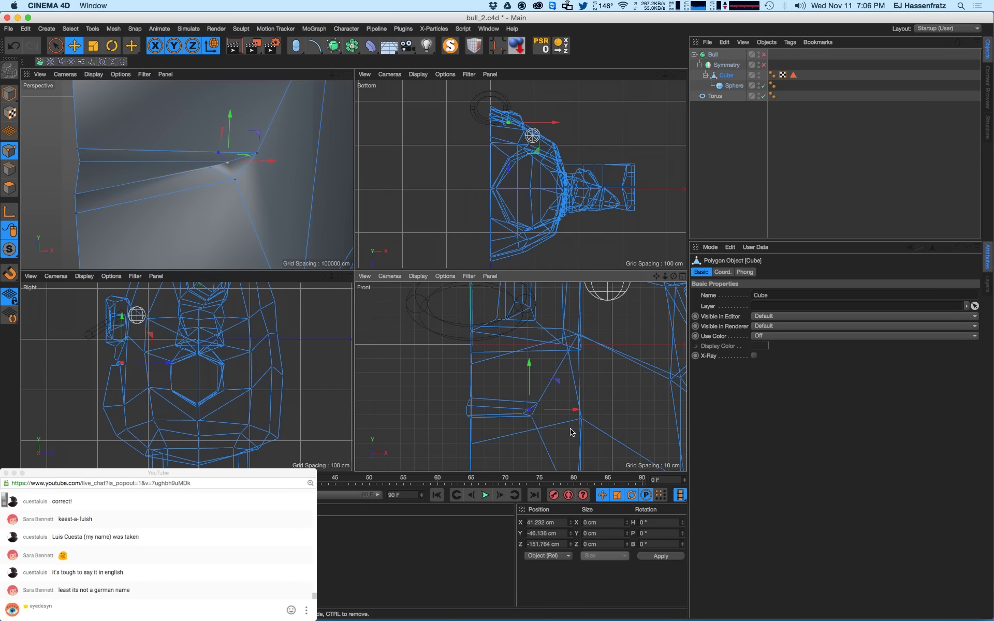
{"action": "right_click_drag", "start_coordinate": [570, 429], "coordinate": [616, 425], "text": "alt"}
{"action": "middle_click_drag", "start_coordinate": [517, 420], "coordinate": [602, 421], "text": "alt"}
{"action": "right_click_drag", "start_coordinate": [601, 420], "coordinate": [571, 407], "text": "alt"}
{"action": "left_click_drag", "start_coordinate": [597, 365], "coordinate": [557, 359]}
- Adjust the corner points and shift two left mouth points right and up
{"action": "left_click", "coordinate": [558, 398]}
{"action": "left_click", "coordinate": [556, 391]}
{"action": "left_click", "coordinate": [460, 386]}
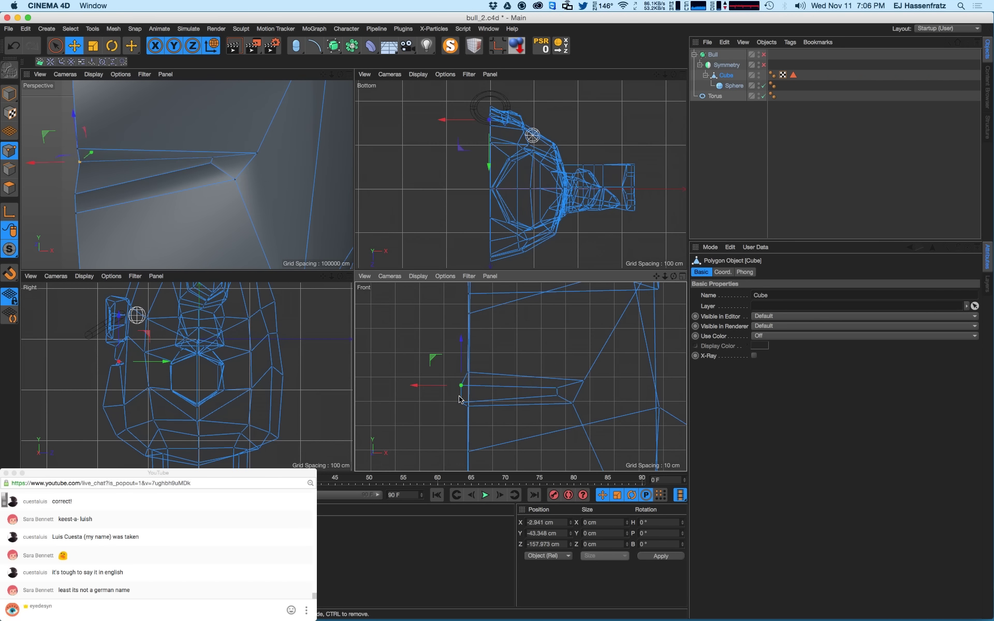
{"action": "left_click", "coordinate": [460, 401], "text": "shift"}
{"action": "left_click_drag", "start_coordinate": [428, 373], "coordinate": [436, 367]}
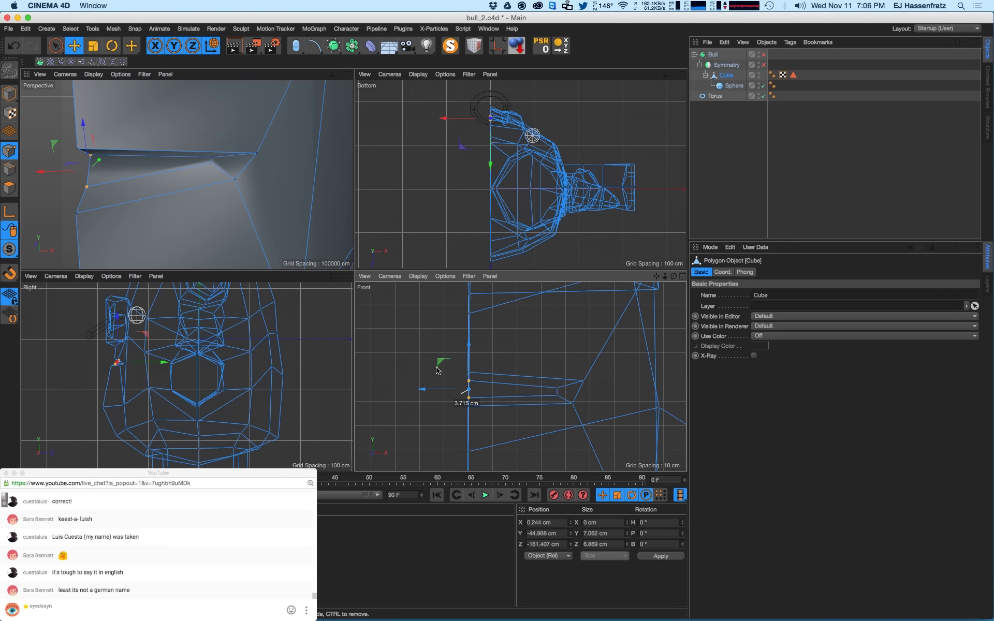
{"action": "left_click", "coordinate": [541, 522]}
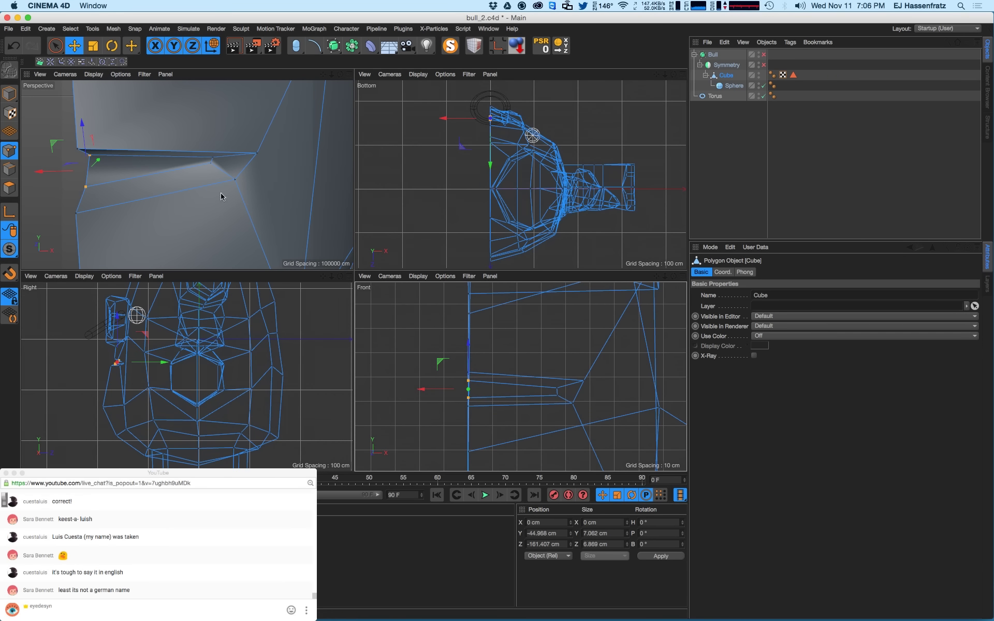
- With rectangle selection, select mouth points and nudge them down in the side view
{"action": "left_click", "coordinate": [55, 46]}
{"action": "left_click", "coordinate": [85, 81]}
{"action": "left_click_drag", "start_coordinate": [440, 361], "coordinate": [469, 373]}
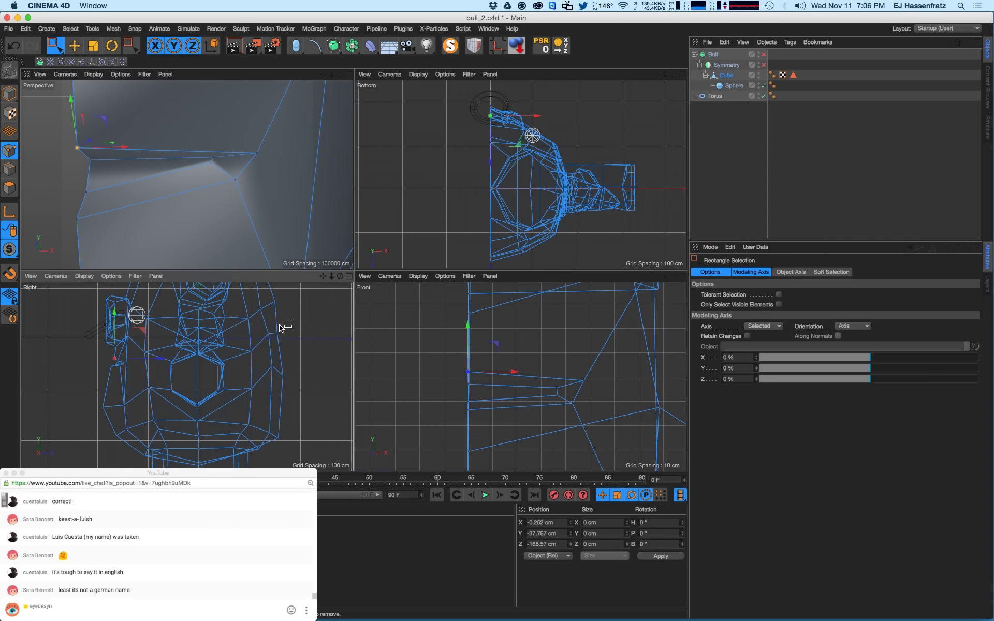
{"action": "left_click_drag", "start_coordinate": [290, 338], "coordinate": [272, 370]}
{"action": "left_click_drag", "start_coordinate": [272, 323], "coordinate": [272, 326]}
{"action": "left_click", "coordinate": [261, 317]}
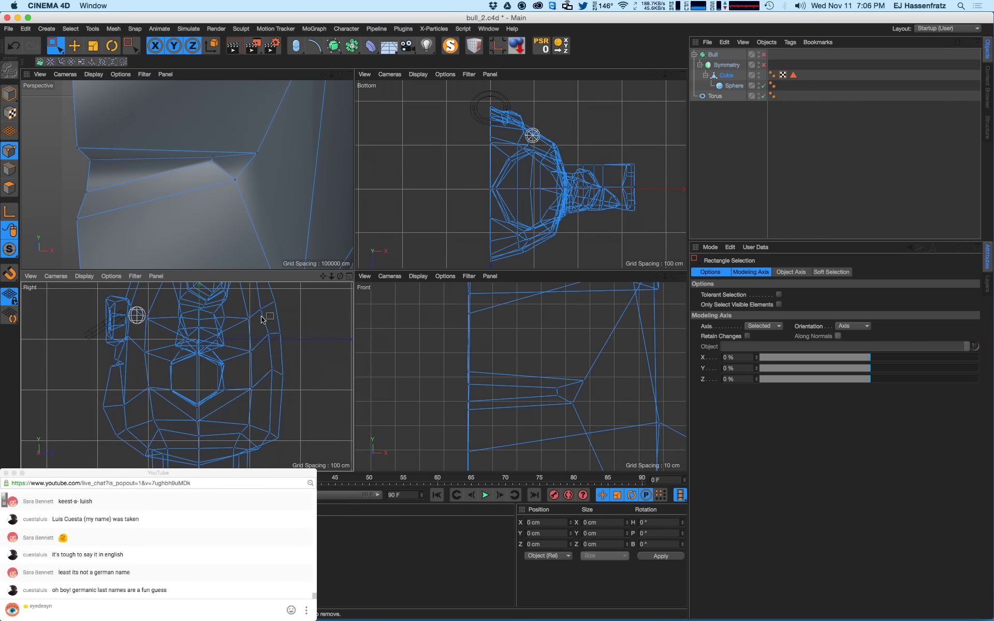
{"action": "middle_click_drag", "start_coordinate": [260, 324], "coordinate": [272, 348], "text": "alt"}
{"action": "mouse_move", "coordinate": [262, 328]}
{"action": "left_mouse_down"}
{"action": "mouse_move", "coordinate": [275, 338]}
{"action": "mouse_move", "coordinate": [303, 309]}
{"action": "left_mouse_up"}
{"action": "mouse_move", "coordinate": [275, 355]}
{"action": "left_mouse_down"}
{"action": "mouse_move", "coordinate": [286, 366]}
{"action": "mouse_move", "coordinate": [308, 335]}
{"action": "mouse_move", "coordinate": [278, 385]}
{"action": "mouse_move", "coordinate": [267, 351]}
{"action": "mouse_move", "coordinate": [268, 388]}
{"action": "left_mouse_up"}
- Raise further mouth points upward in the side view
{"action": "left_click", "coordinate": [254, 392]}
{"action": "middle_click_drag", "start_coordinate": [254, 392], "coordinate": [283, 359], "text": "alt"}
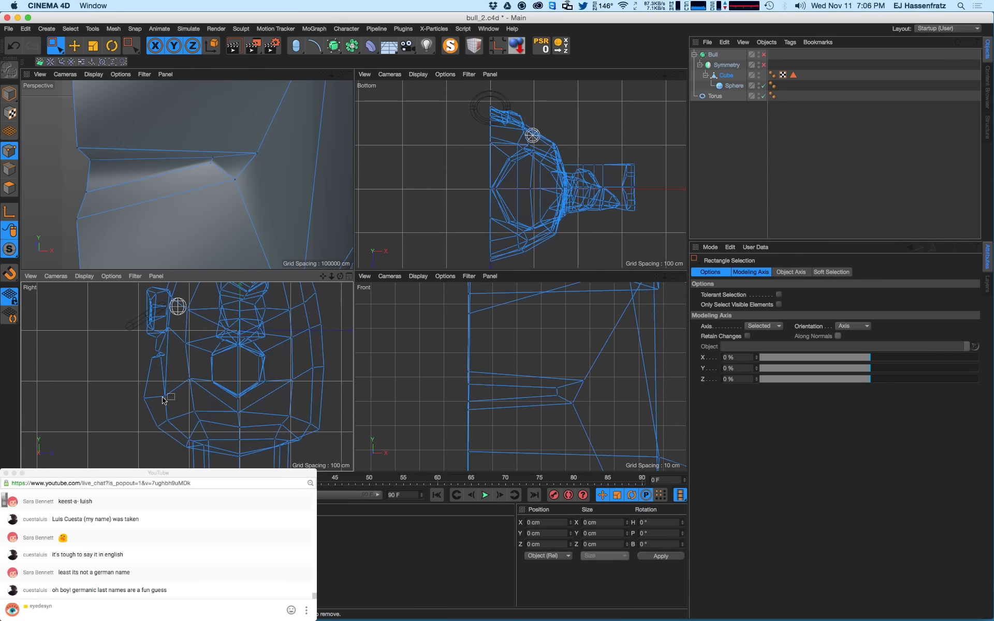
{"action": "left_click_drag", "start_coordinate": [157, 404], "coordinate": [165, 378]}
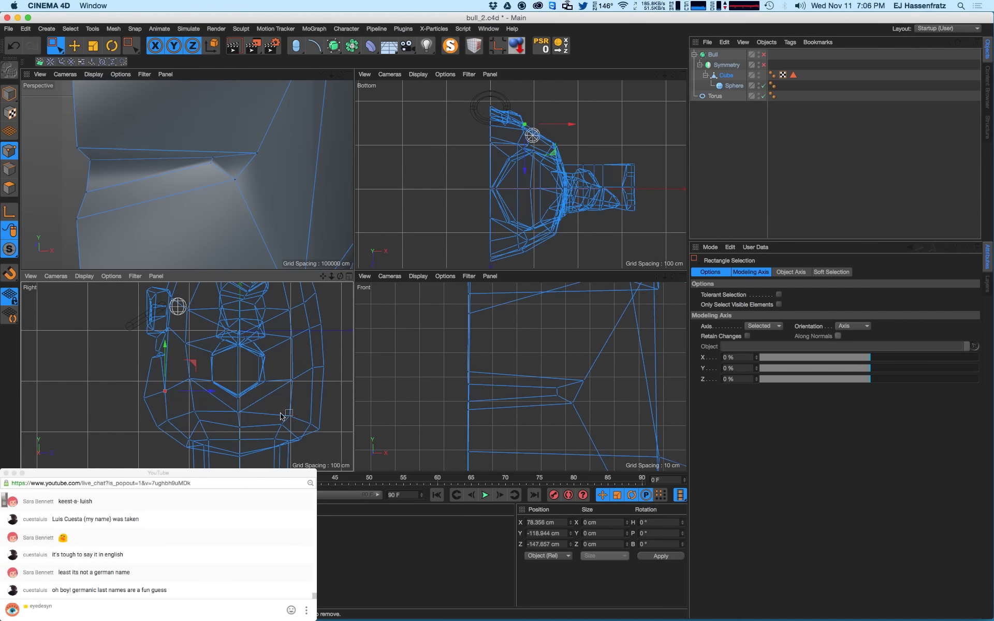
{"action": "middle_click_drag", "start_coordinate": [307, 343], "coordinate": [310, 381], "text": "alt"}
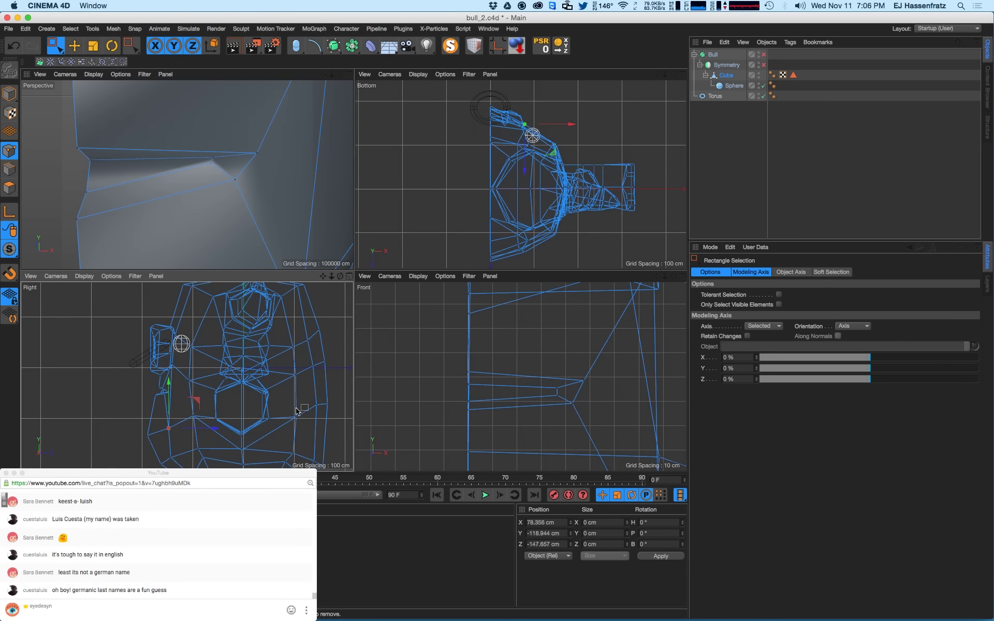
{"action": "mouse_move", "coordinate": [316, 404]}
{"action": "left_mouse_down"}
{"action": "mouse_move", "coordinate": [325, 412]}
{"action": "mouse_move", "coordinate": [318, 393]}
{"action": "left_mouse_up"}
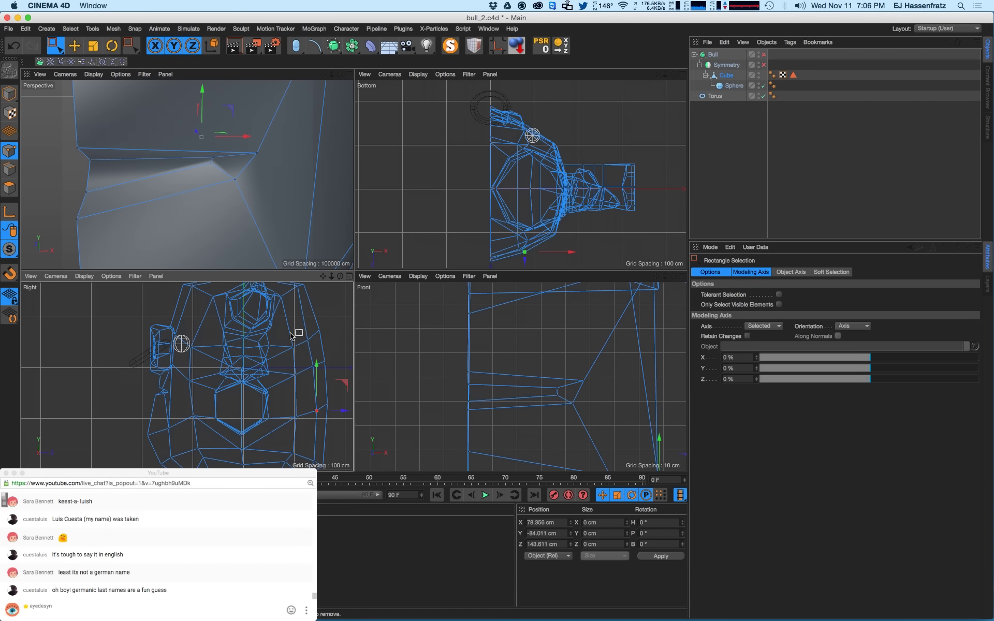
{"action": "middle_click_drag", "start_coordinate": [291, 336], "coordinate": [295, 359], "text": "alt"}
{"action": "middle_click_drag", "start_coordinate": [260, 185], "coordinate": [263, 196], "text": "alt"}
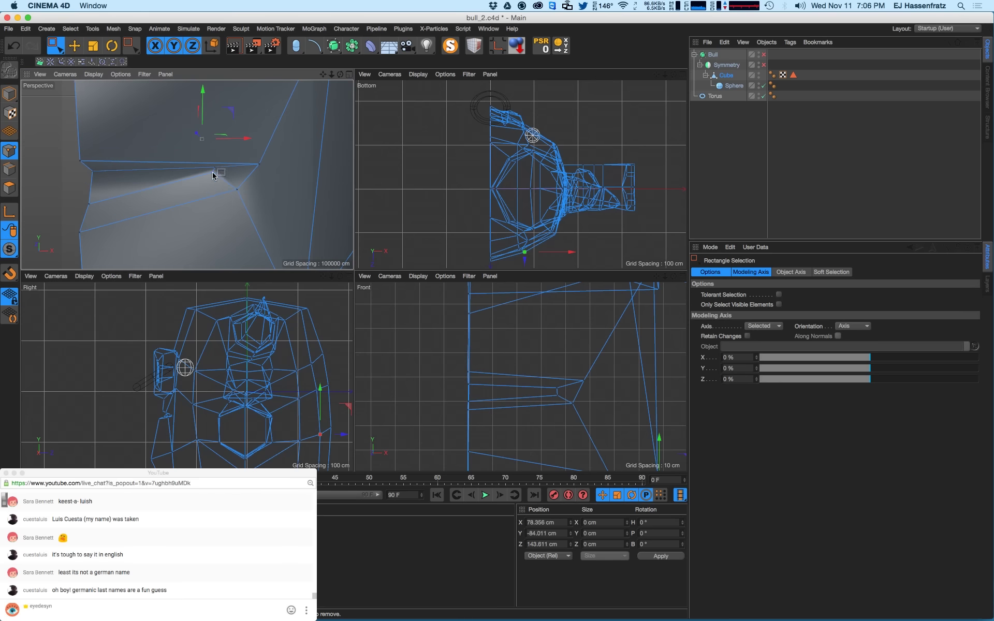
- Shift the inner crease points left onto X 0 cm and re-enable Symmetry
{"action": "left_click", "coordinate": [215, 176]}
{"action": "scroll", "coordinate": [586, 412], "scroll_direction": "up", "scroll_amount": 3}
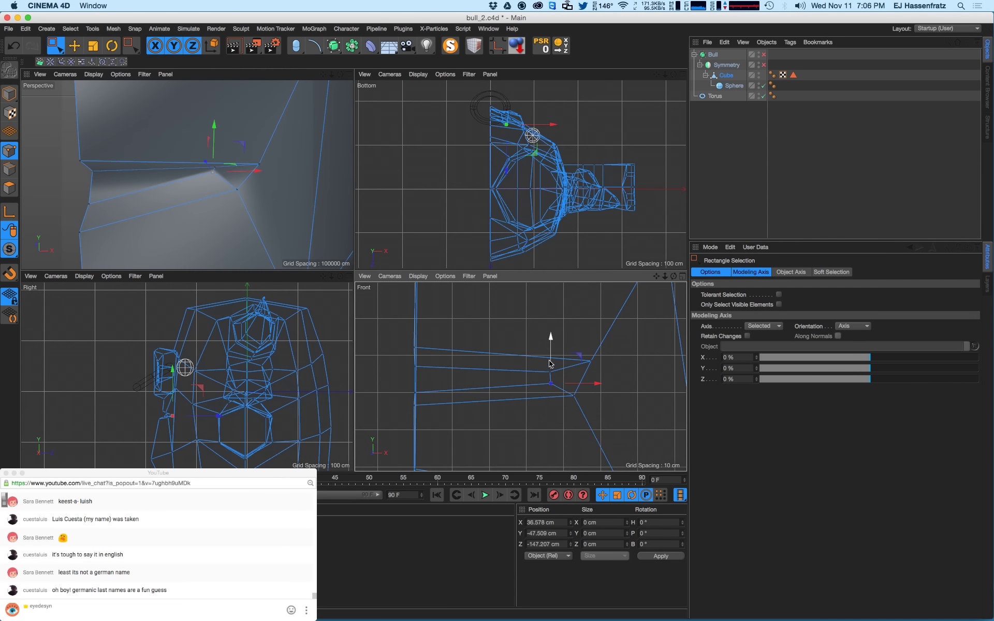
{"action": "left_click_drag", "start_coordinate": [550, 364], "coordinate": [551, 368]}
{"action": "left_click_drag", "start_coordinate": [528, 332], "coordinate": [585, 379]}
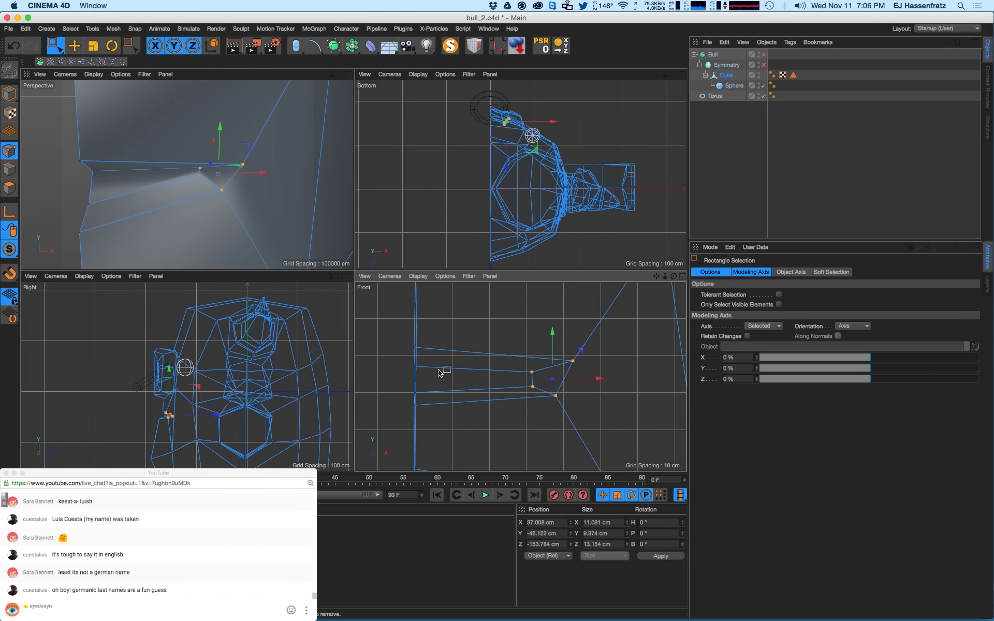
{"action": "left_click", "coordinate": [406, 363]}
{"action": "left_click_drag", "start_coordinate": [508, 367], "coordinate": [540, 395]}
{"action": "left_click_drag", "start_coordinate": [408, 361], "coordinate": [450, 395]}
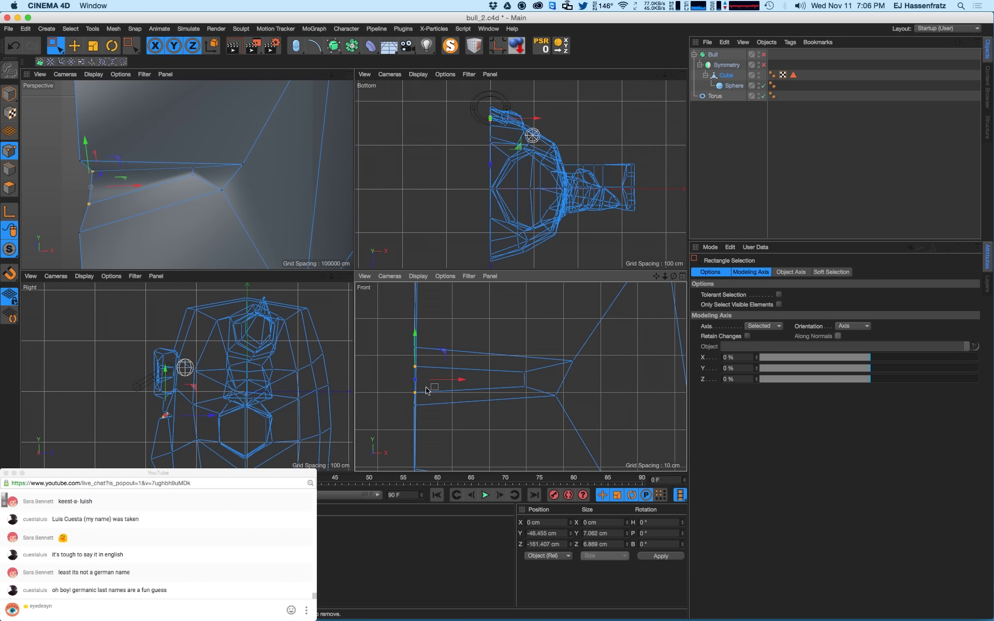
{"action": "key", "text": "t"}
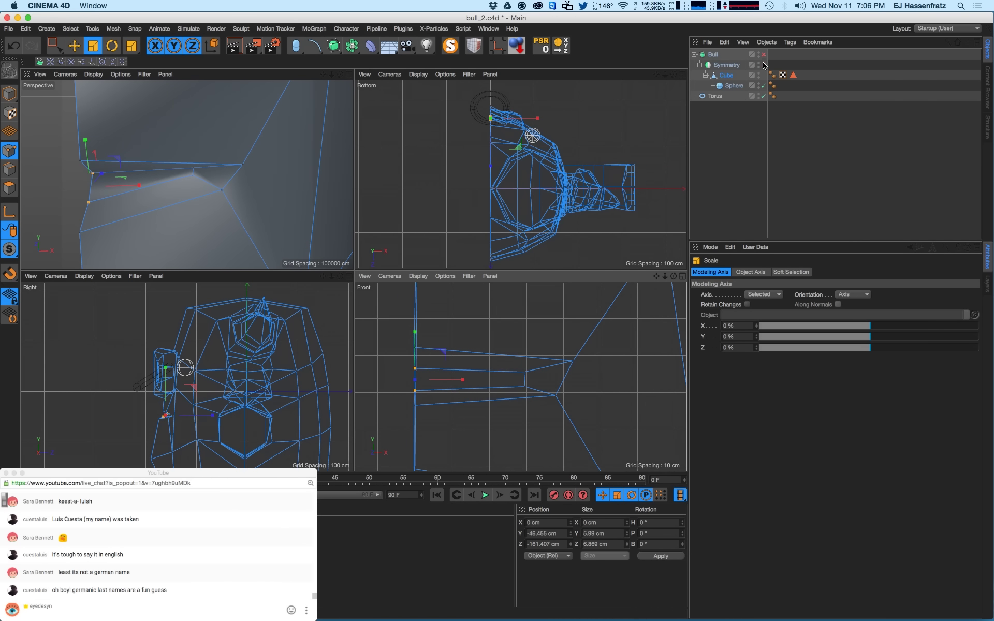
{"action": "left_click", "coordinate": [763, 65]}
- Enable the Bull subdivision smoothing, frame the whole bull from the front, and render a preview
{"action": "right_click_drag", "start_coordinate": [269, 157], "coordinate": [175, 188], "text": "alt"}
{"action": "left_click_drag", "start_coordinate": [174, 188], "coordinate": [181, 161], "text": "alt"}
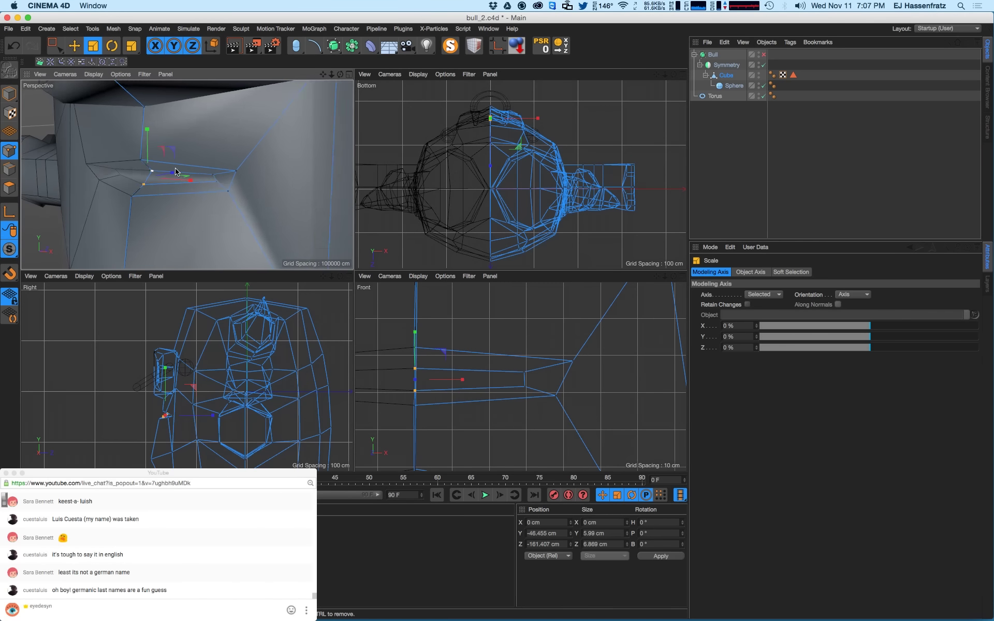
{"action": "right_click_drag", "start_coordinate": [192, 161], "coordinate": [162, 175], "text": "alt"}
{"action": "left_click", "coordinate": [763, 55]}
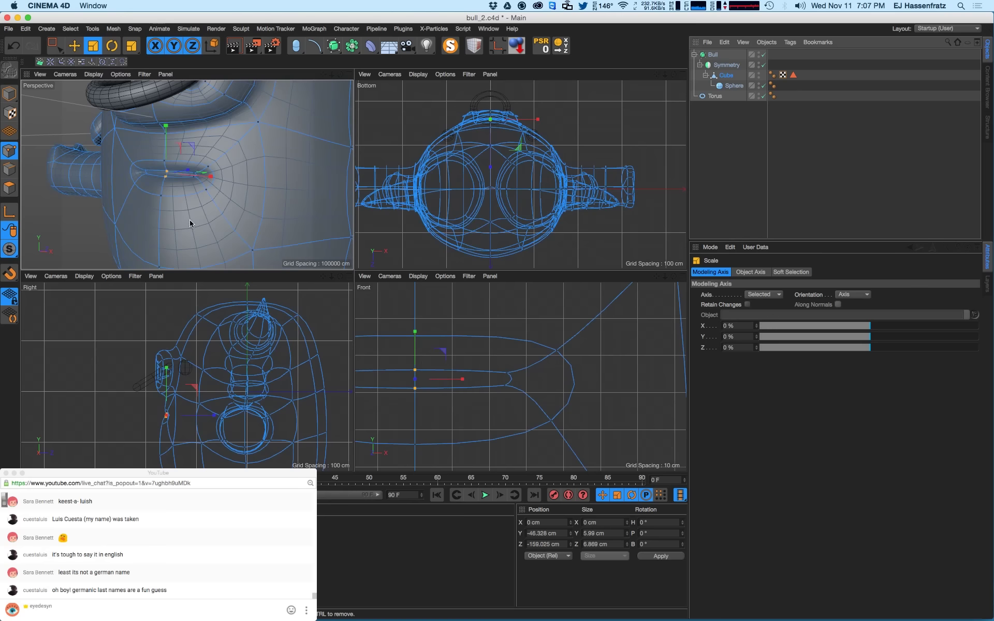
{"action": "left_click_drag", "start_coordinate": [190, 224], "coordinate": [220, 218], "text": "alt"}
{"action": "right_click_drag", "start_coordinate": [220, 218], "coordinate": [183, 213], "text": "alt"}
{"action": "left_click_drag", "start_coordinate": [183, 214], "coordinate": [240, 193], "text": "alt"}
{"action": "right_click_drag", "start_coordinate": [239, 193], "coordinate": [199, 212], "text": "alt"}
{"action": "key", "text": "super+r"}
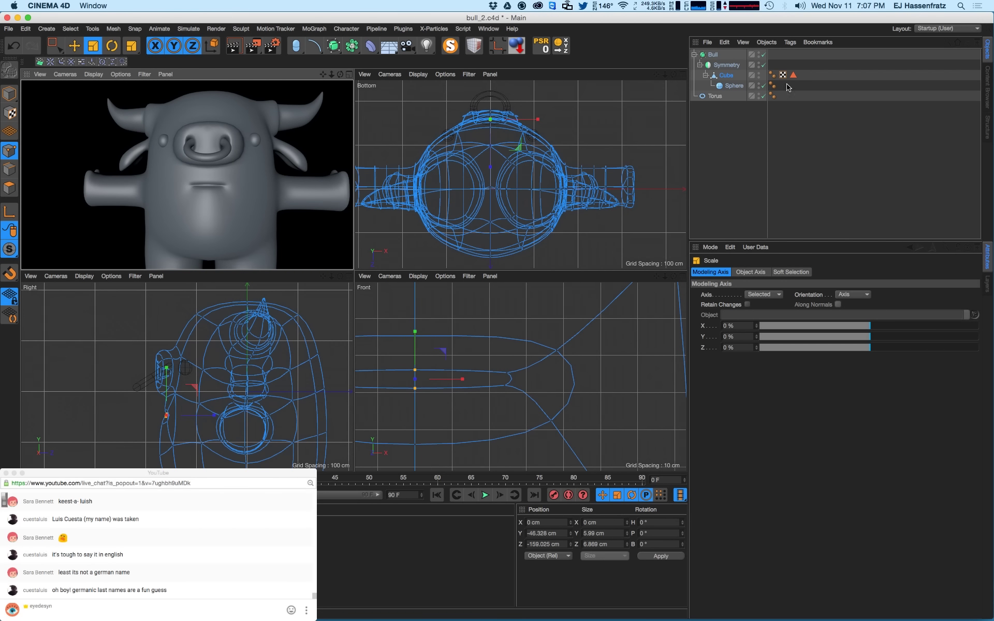
{"action": "scroll", "coordinate": [206, 378], "scroll_direction": "up", "scroll_amount": 10}
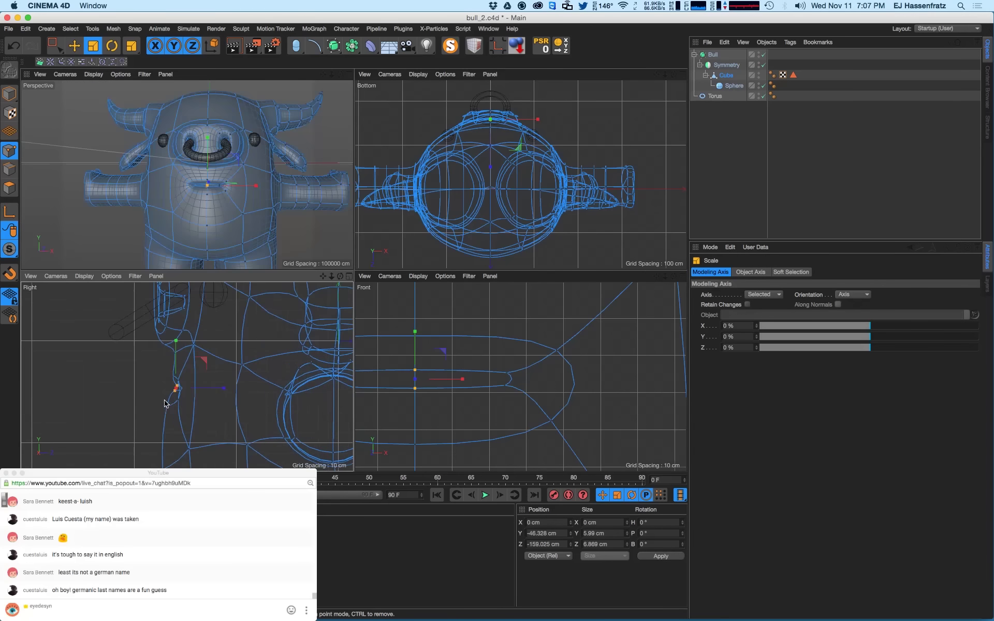
- Move the two crease end points about 11 cm in depth to Z -146.113 cm, then render the mouth
{"action": "key", "text": "e"}
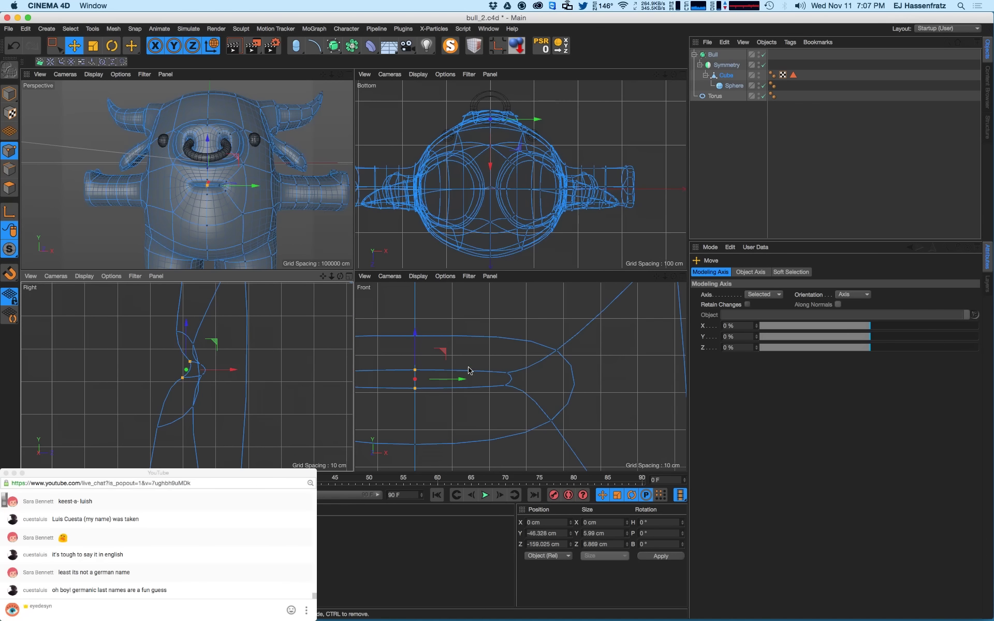
{"action": "left_click_drag", "start_coordinate": [513, 371], "coordinate": [506, 386], "text": "shift"}
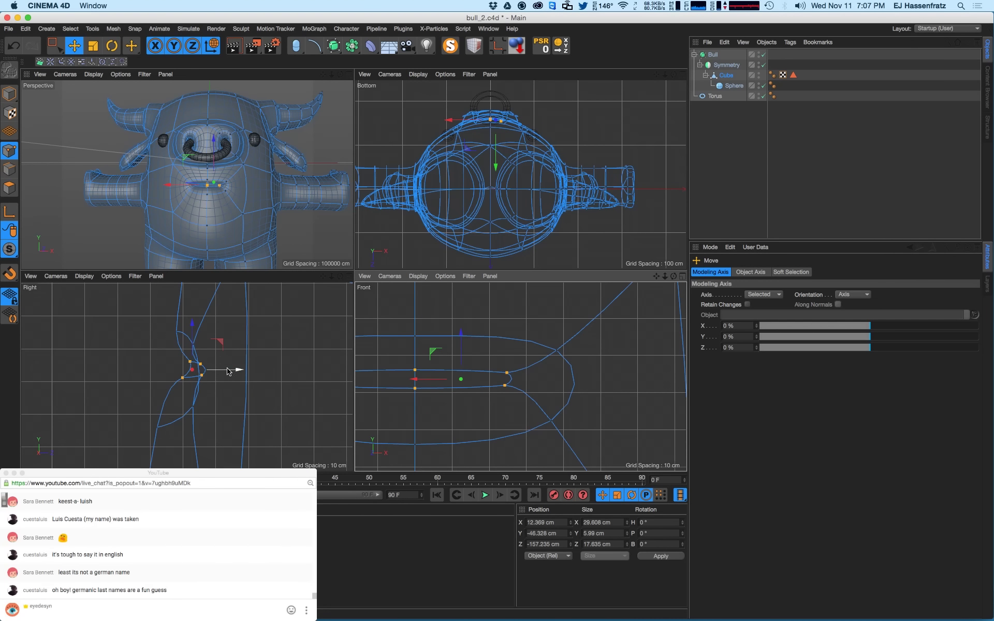
{"action": "left_click_drag", "start_coordinate": [228, 371], "coordinate": [274, 370]}
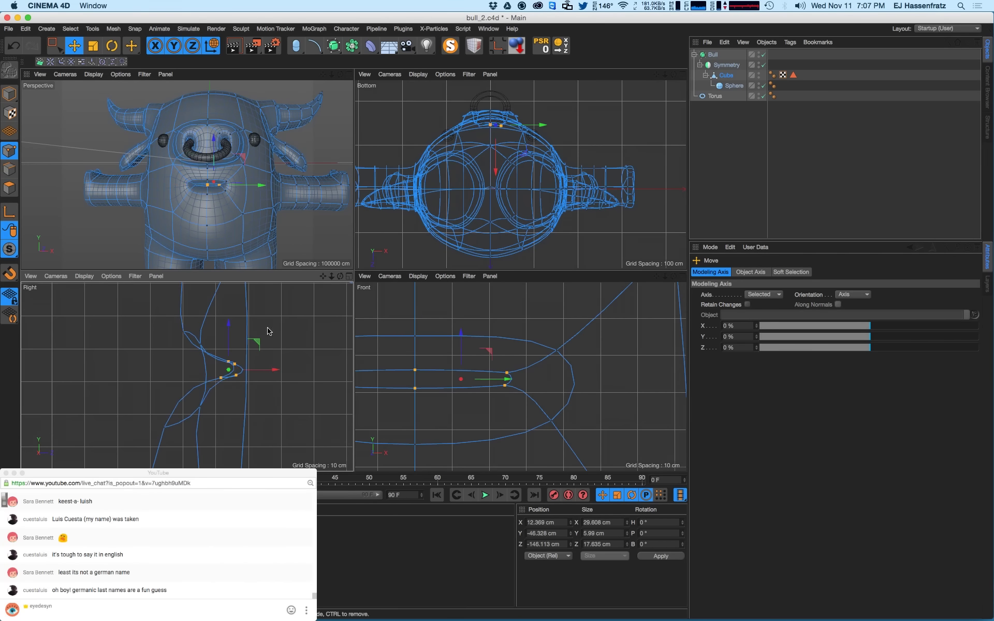
{"action": "scroll", "coordinate": [203, 205], "scroll_direction": "up", "scroll_amount": 10}
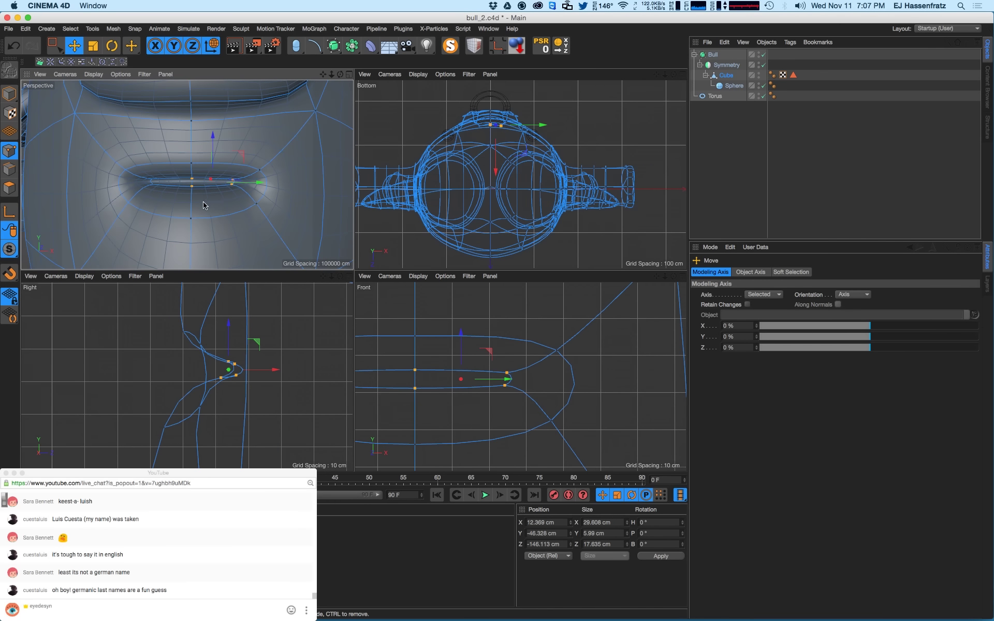
{"action": "key", "text": "super+r"}
- Return to the editable wireframe, zoom in on the mouth, and call up the mesh command shortcuts
{"action": "left_click", "coordinate": [724, 76]}
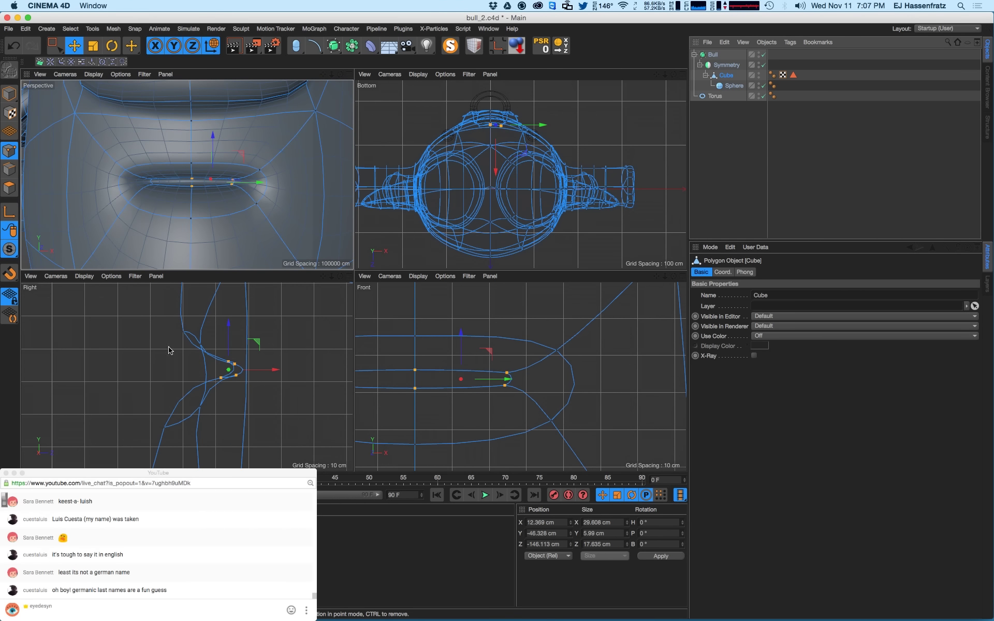
{"action": "mouse_move", "coordinate": [220, 194]}
{"action": "left_mouse_down", "text": "alt"}
{"action": "mouse_move", "coordinate": [249, 195]}
{"action": "mouse_move", "coordinate": [223, 204]}
{"action": "left_mouse_up", "text": "alt"}
{"action": "scroll", "coordinate": [224, 204], "scroll_direction": "up", "scroll_amount": 3}
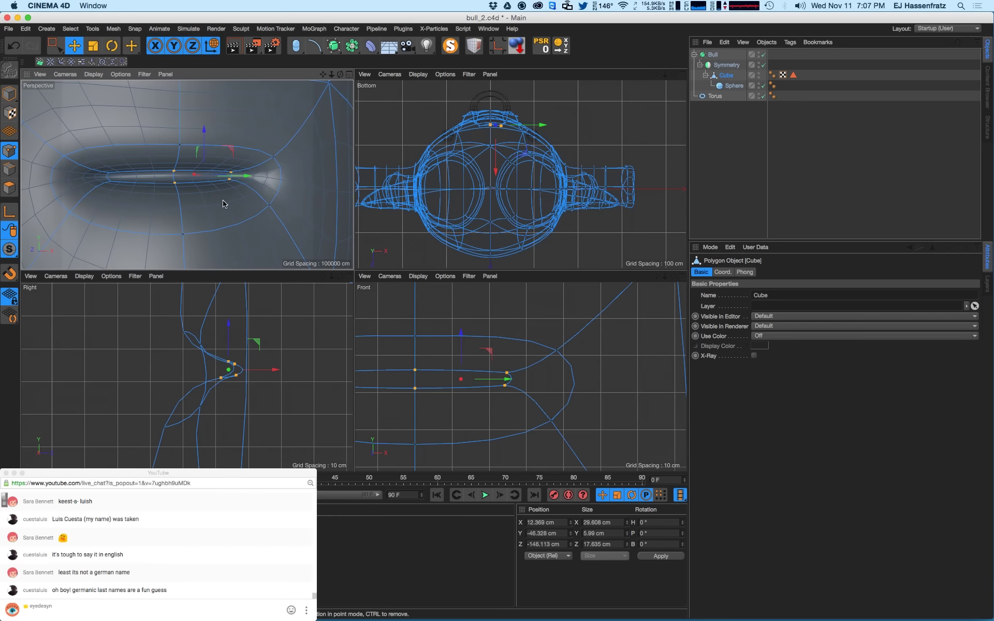
{"action": "key", "text": "m"}
{"action": "key", "text": "u"}
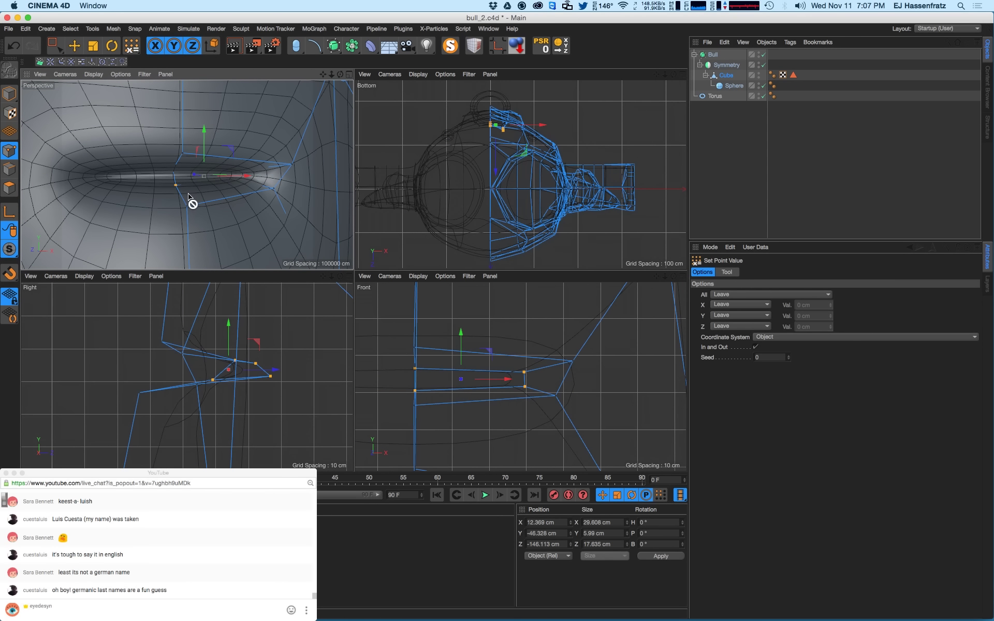
- With the Knife in Loop mode and Symmetry off, cut an edge loop around the mouth crease
{"action": "key", "text": "k"}
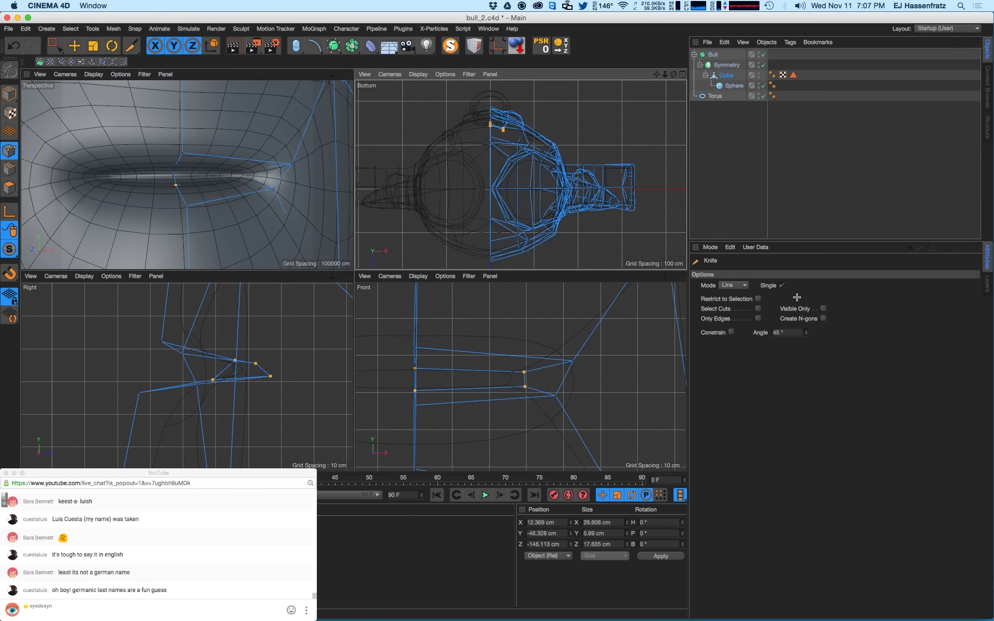
{"action": "left_click", "coordinate": [732, 285]}
{"action": "left_click", "coordinate": [738, 331]}
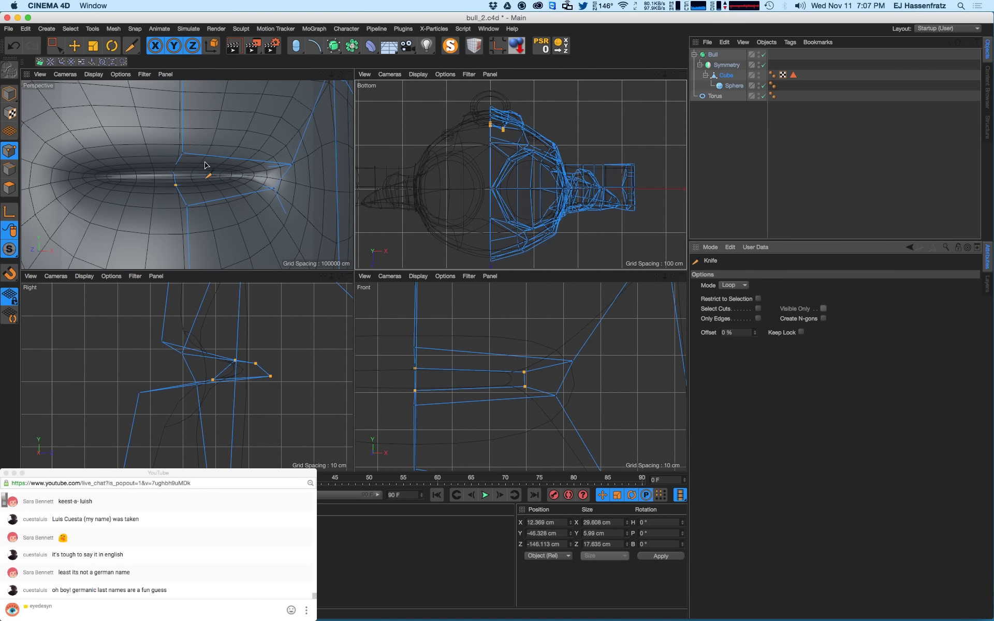
{"action": "left_click", "coordinate": [762, 65]}
{"action": "left_click_drag", "start_coordinate": [180, 167], "coordinate": [148, 166], "text": "alt"}
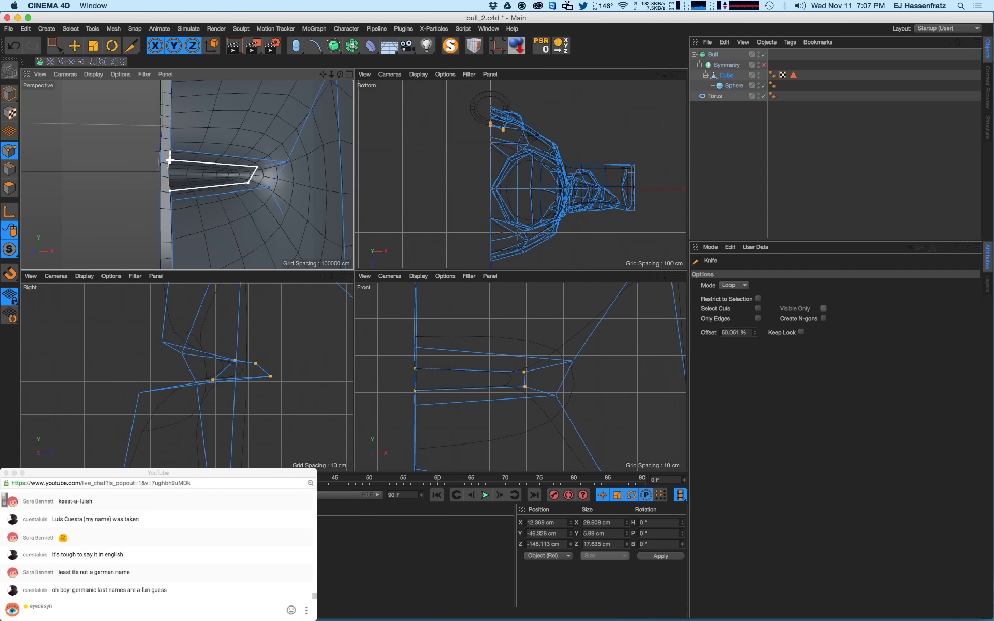
{"action": "left_click", "coordinate": [169, 158]}
{"action": "mouse_move", "coordinate": [219, 187]}
{"action": "left_mouse_down", "text": "alt"}
{"action": "mouse_move", "coordinate": [209, 187]}
{"action": "mouse_move", "coordinate": [238, 185]}
{"action": "left_mouse_up", "text": "alt"}
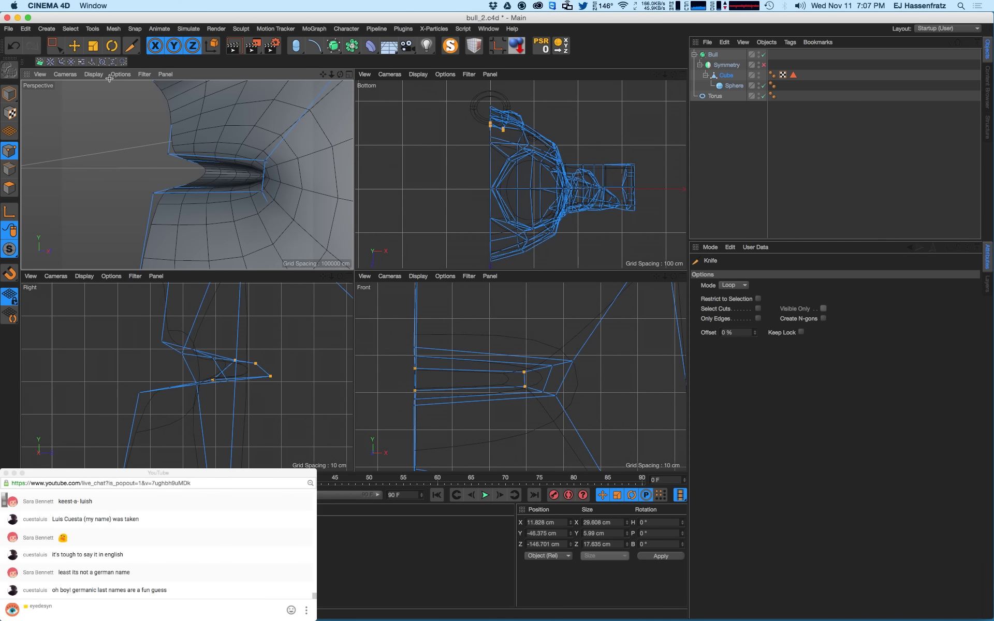
{"action": "left_click_drag", "start_coordinate": [54, 51], "coordinate": [77, 59]}
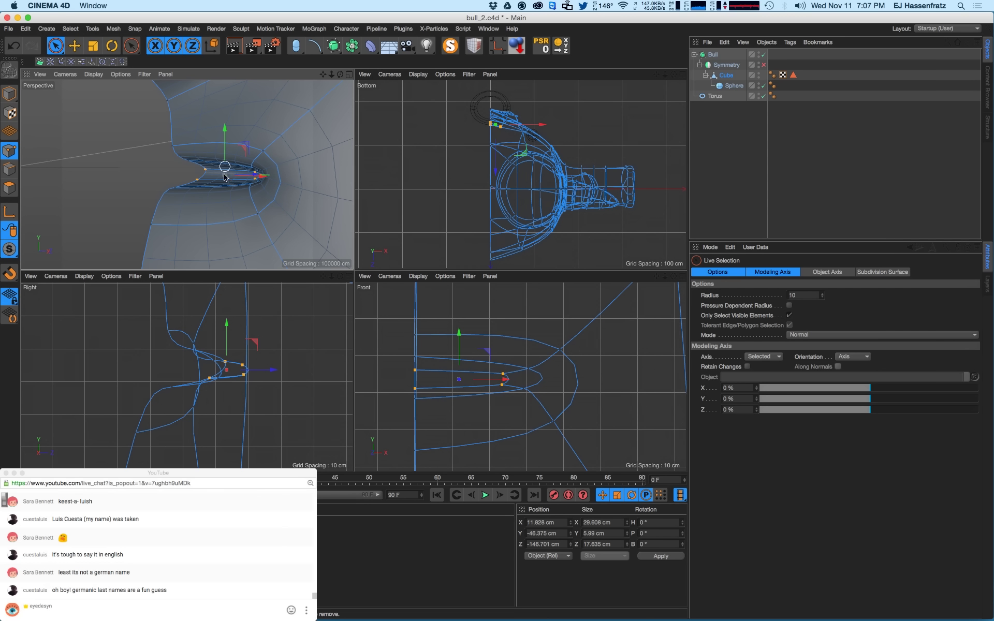
- Move a mouth vertex onto the symmetry line and settle it slightly lower
{"action": "left_click_drag", "start_coordinate": [226, 203], "coordinate": [302, 193], "text": "alt"}
{"action": "scroll", "coordinate": [233, 399], "scroll_direction": "up", "scroll_amount": 3}
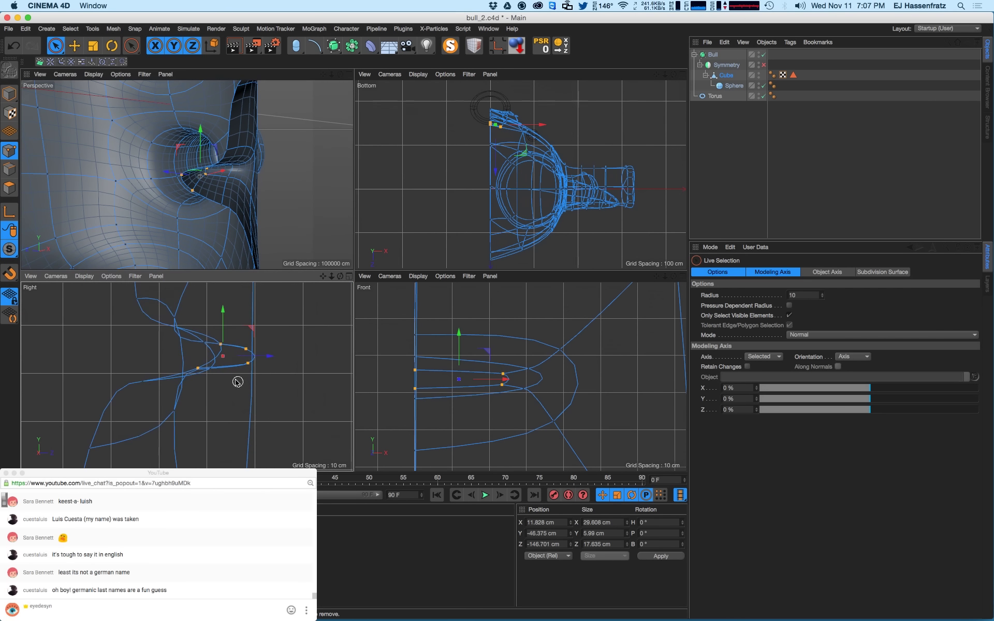
{"action": "left_click", "coordinate": [241, 341]}
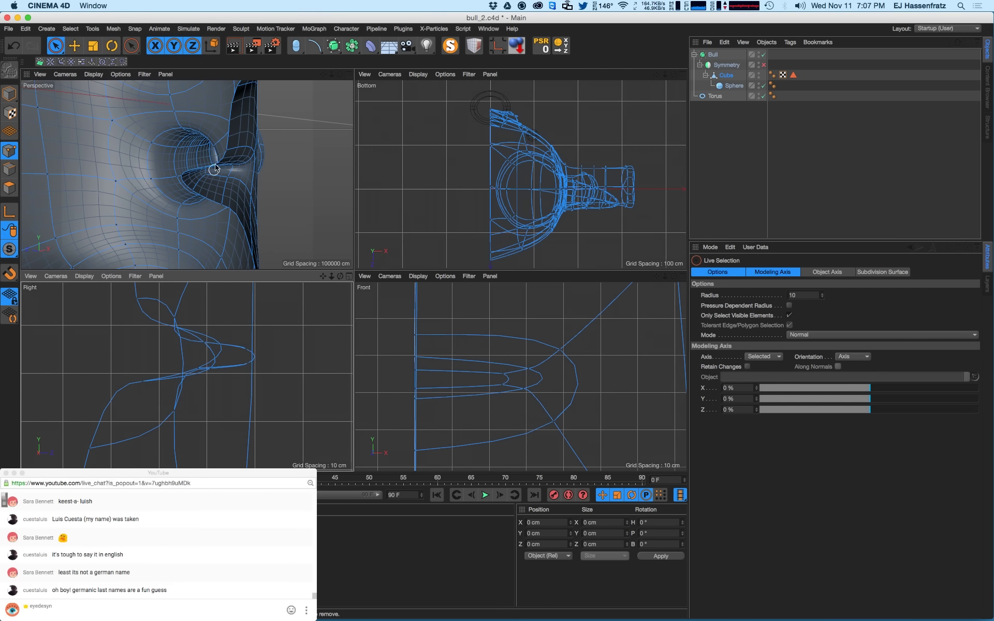
{"action": "left_click_drag", "start_coordinate": [214, 168], "coordinate": [135, 154], "text": "alt"}
{"action": "left_click", "coordinate": [790, 318]}
{"action": "left_click_drag", "start_coordinate": [288, 167], "coordinate": [155, 171], "text": "alt"}
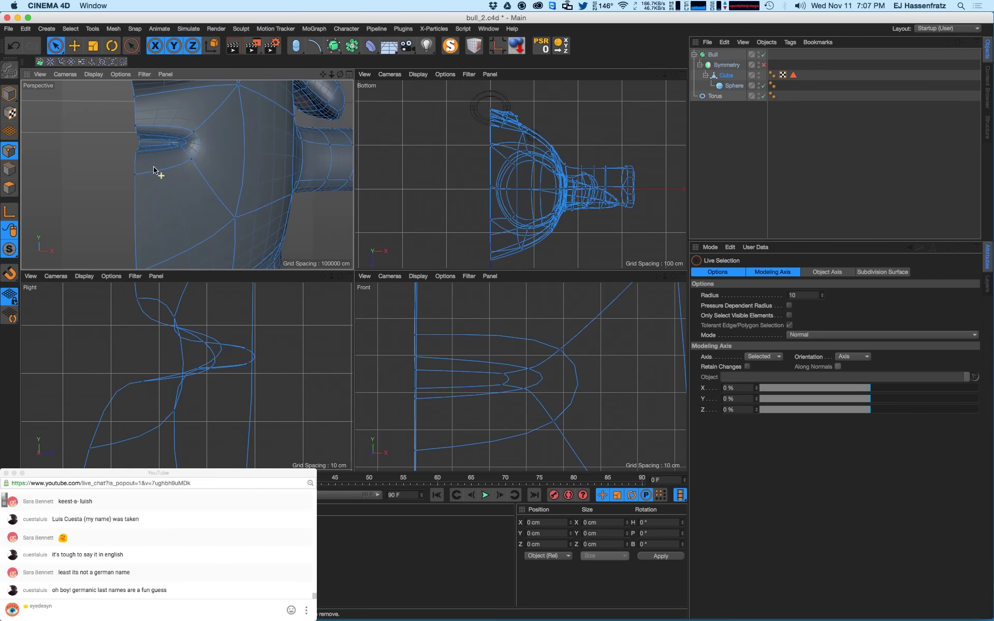
{"action": "scroll", "coordinate": [479, 368], "scroll_direction": "up", "scroll_amount": 3}
{"action": "left_click", "coordinate": [510, 392]}
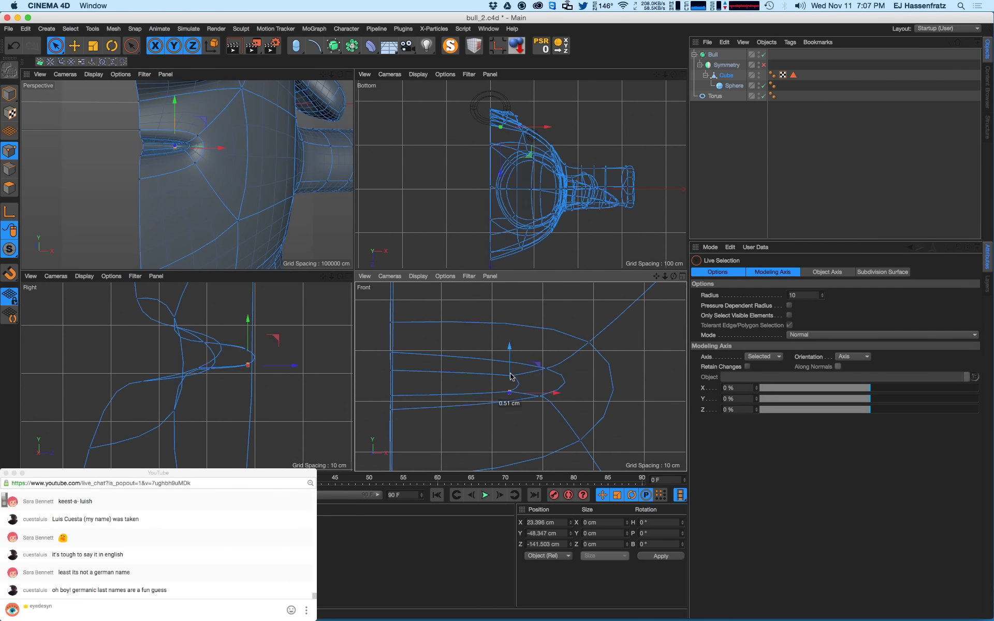
{"action": "left_click_drag", "start_coordinate": [510, 376], "coordinate": [394, 381]}
{"action": "left_click_drag", "start_coordinate": [155, 156], "coordinate": [209, 170], "text": "alt"}
- Select three mouth points and lower them
{"action": "left_click", "coordinate": [203, 145]}
{"action": "left_click", "coordinate": [194, 165], "text": "shift"}
{"action": "left_click", "coordinate": [98, 202], "text": "shift"}
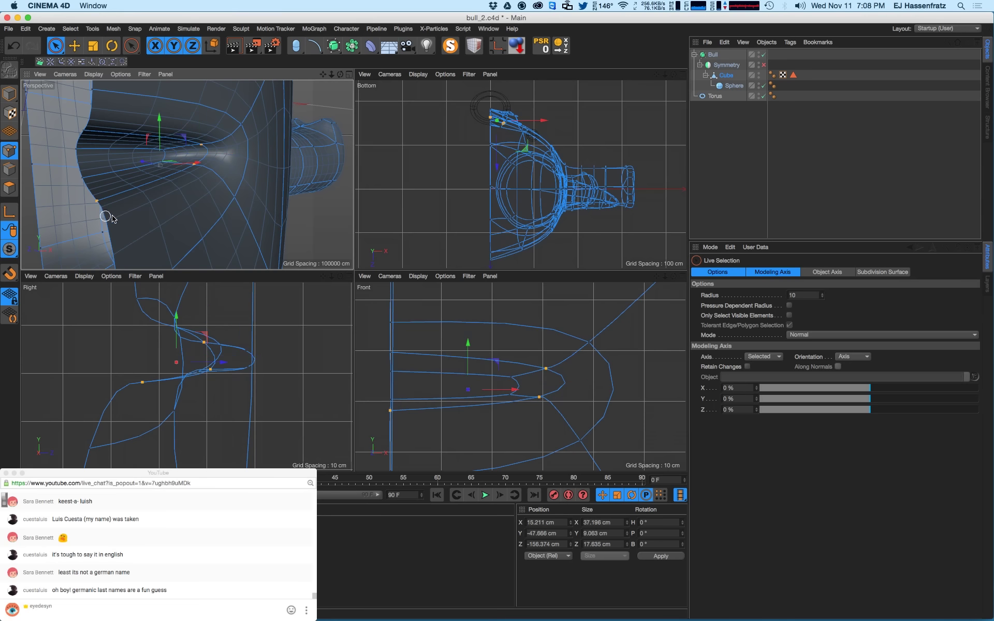
{"action": "scroll", "coordinate": [233, 402], "scroll_direction": "down", "scroll_amount": 6}
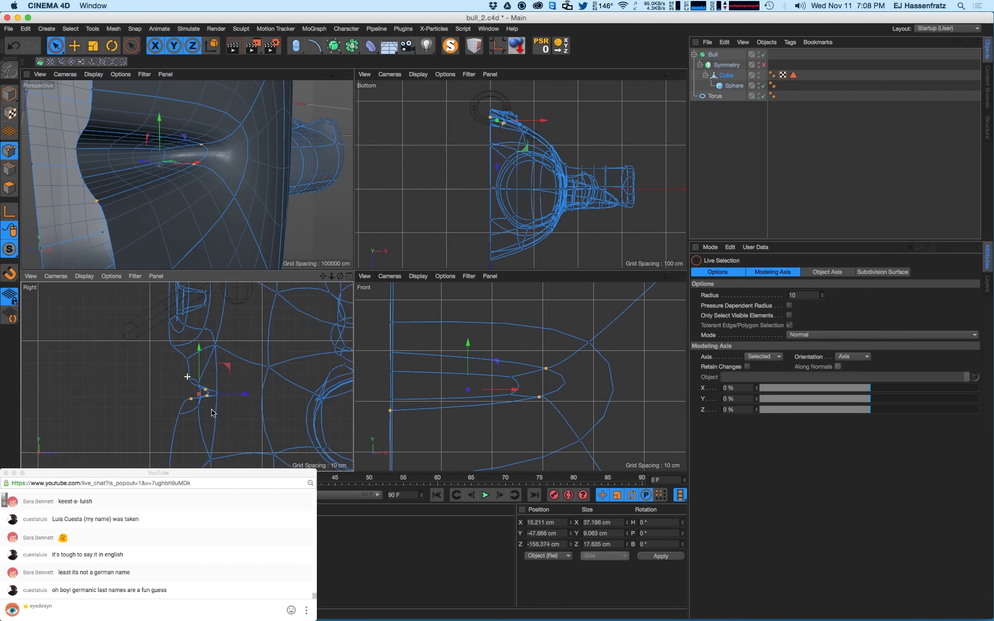
{"action": "scroll", "coordinate": [449, 413], "scroll_direction": "down", "scroll_amount": 5}
{"action": "scroll", "coordinate": [448, 413], "scroll_direction": "up", "scroll_amount": 3}
{"action": "scroll", "coordinate": [525, 406], "scroll_direction": "up", "scroll_amount": 6}
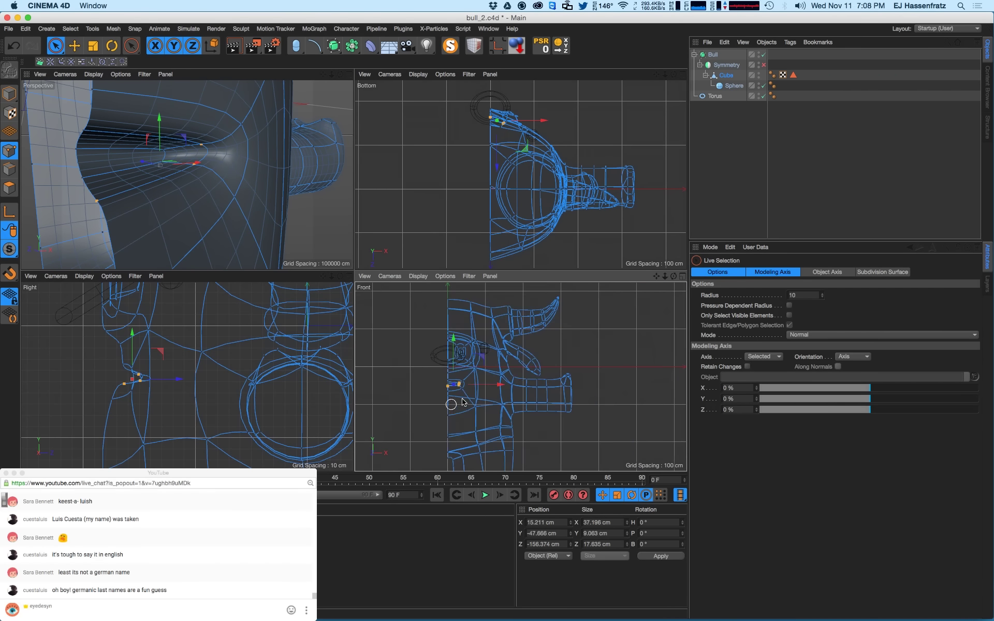
{"action": "middle_click_drag", "start_coordinate": [423, 356], "coordinate": [438, 357], "text": "alt"}
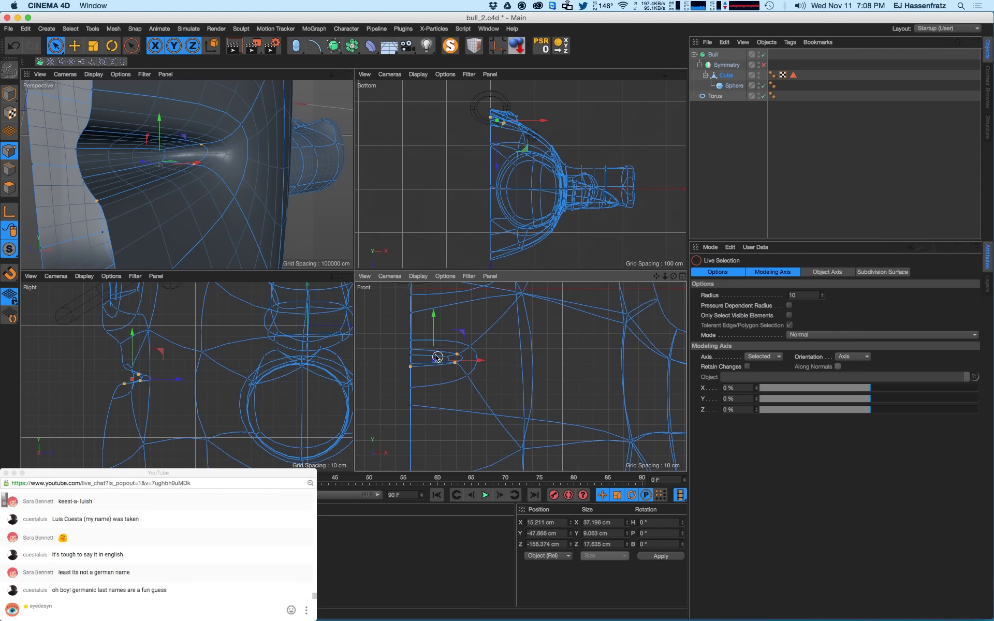
{"action": "left_click_drag", "start_coordinate": [437, 345], "coordinate": [435, 357]}
- Lower two inner mouth edge points further
{"action": "scroll", "coordinate": [412, 360], "scroll_direction": "up", "scroll_amount": 3}
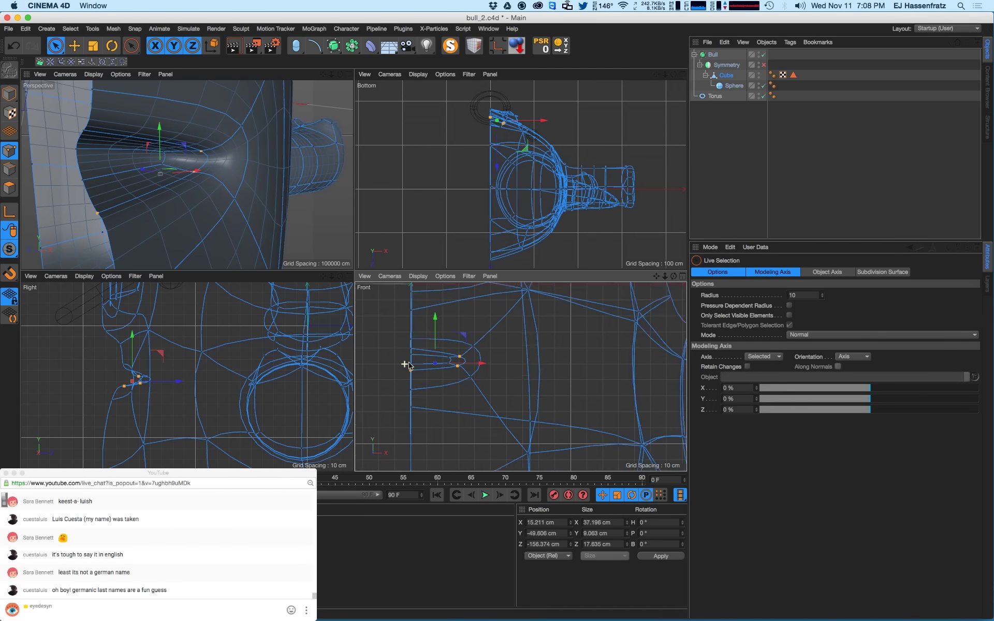
{"action": "left_click", "coordinate": [84, 184]}
{"action": "left_click", "coordinate": [161, 166], "text": "shift"}
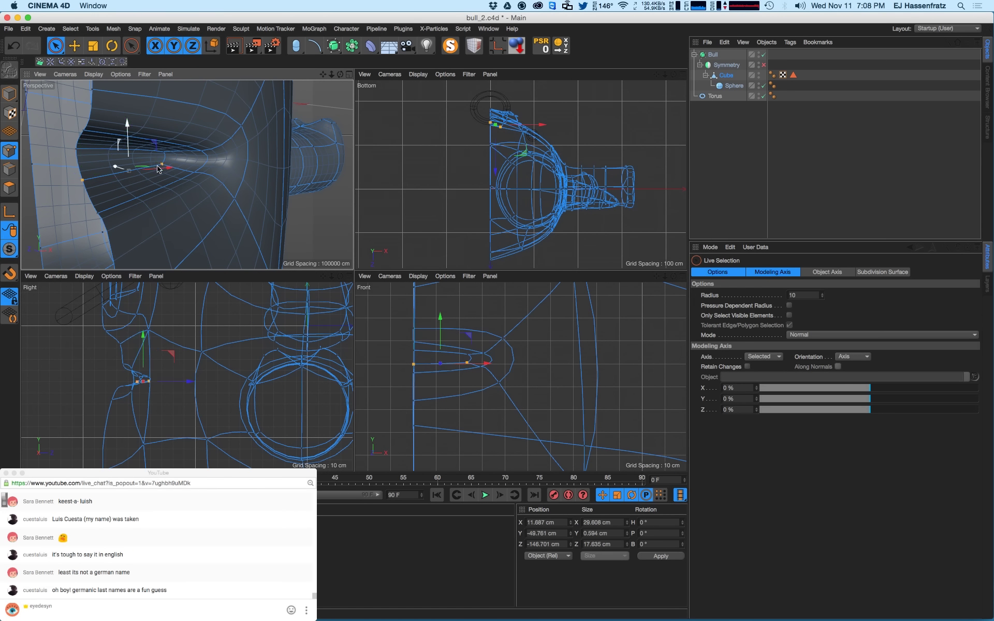
{"action": "left_click_drag", "start_coordinate": [129, 143], "coordinate": [129, 164]}
- Enable the Symmetry object so the whole bull shows, then preview a render
{"action": "mouse_move", "coordinate": [153, 200]}
{"action": "left_mouse_down", "text": "alt"}
{"action": "mouse_move", "coordinate": [166, 205]}
{"action": "mouse_move", "coordinate": [130, 209]}
{"action": "mouse_move", "coordinate": [168, 192]}
{"action": "left_mouse_up", "text": "alt"}
{"action": "scroll", "coordinate": [170, 191], "scroll_direction": "down", "scroll_amount": 10}
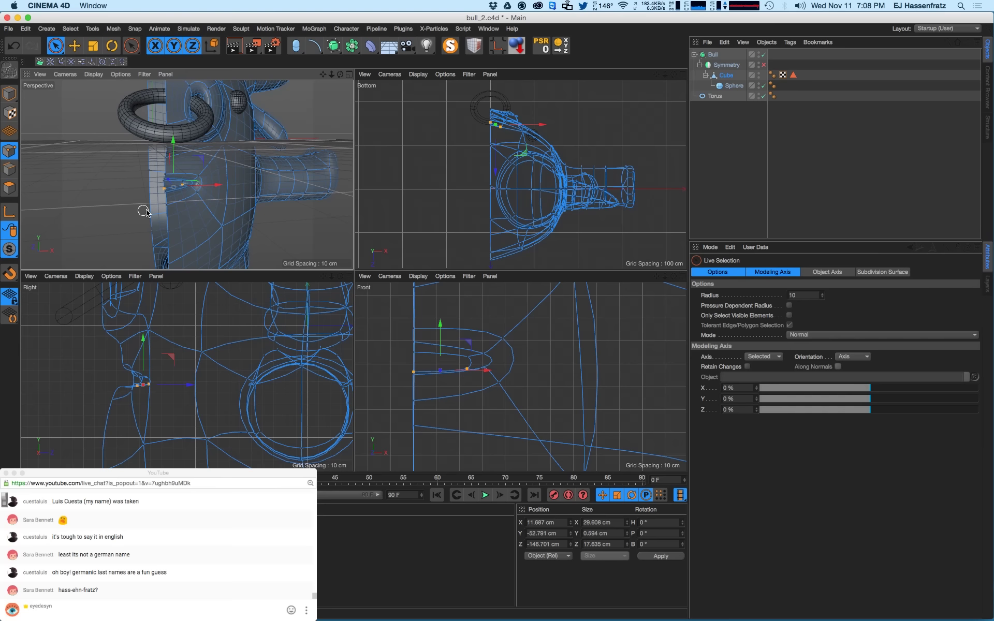
{"action": "left_click", "coordinate": [763, 64]}
{"action": "scroll", "coordinate": [199, 202], "scroll_direction": "down", "scroll_amount": 6}
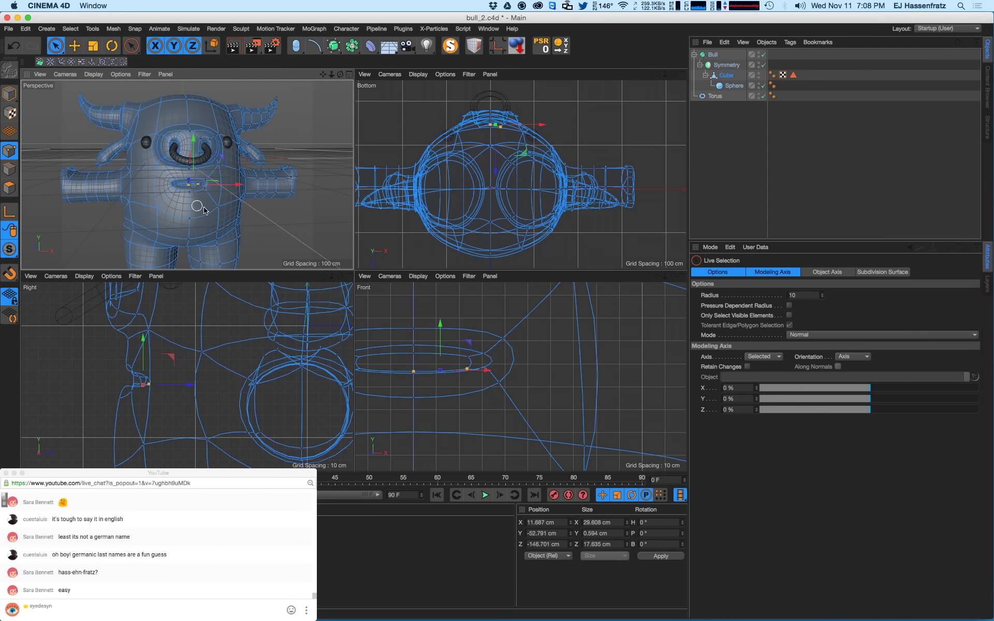
{"action": "key", "text": "super+r"}
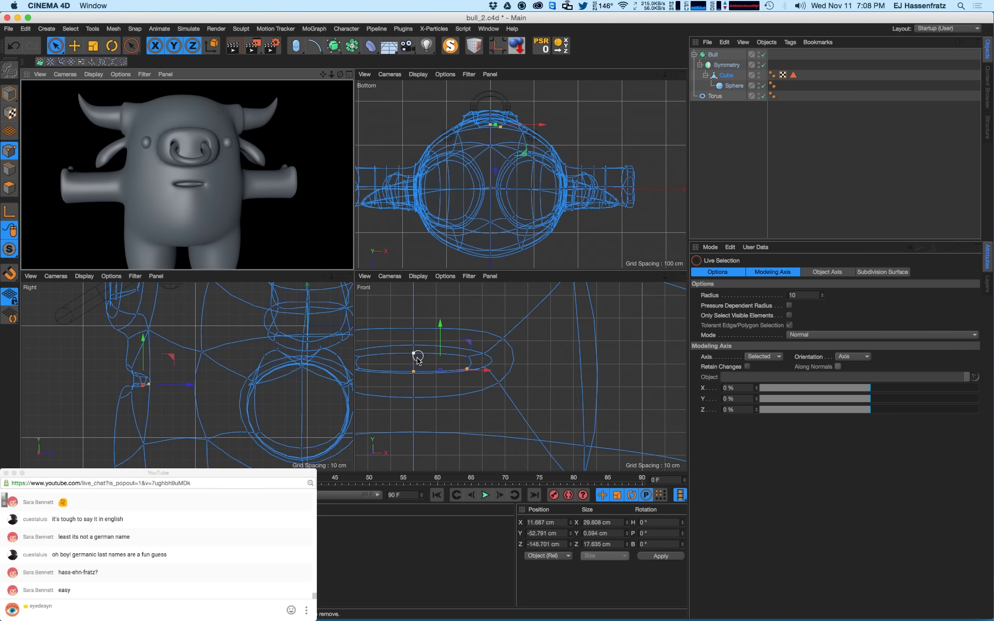
- Pull the mouth corner point down and select the centre-line mouth points
{"action": "left_click_drag", "start_coordinate": [480, 348], "coordinate": [480, 359]}
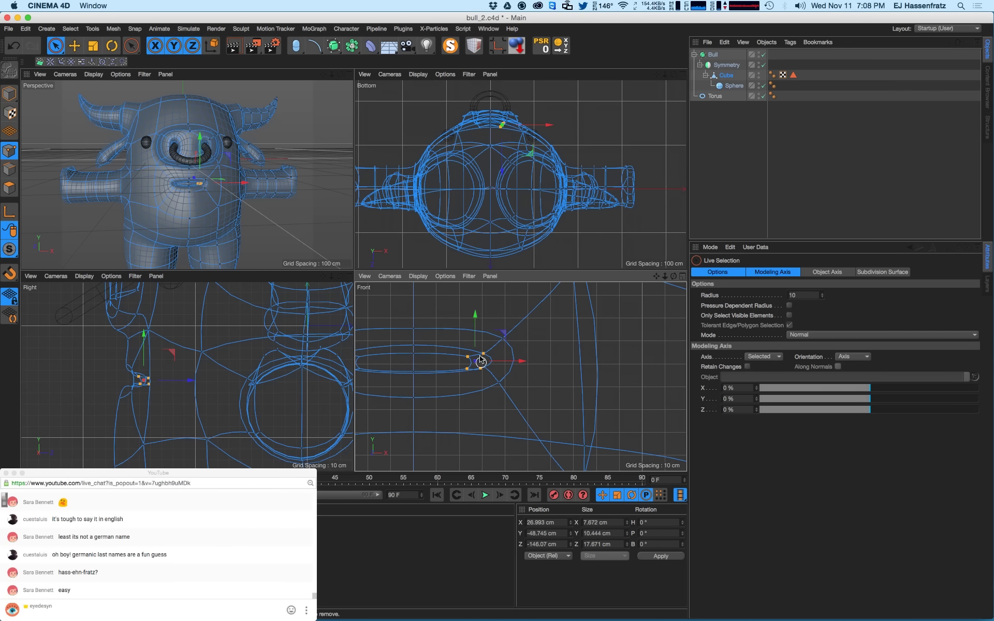
{"action": "left_click", "coordinate": [502, 327]}
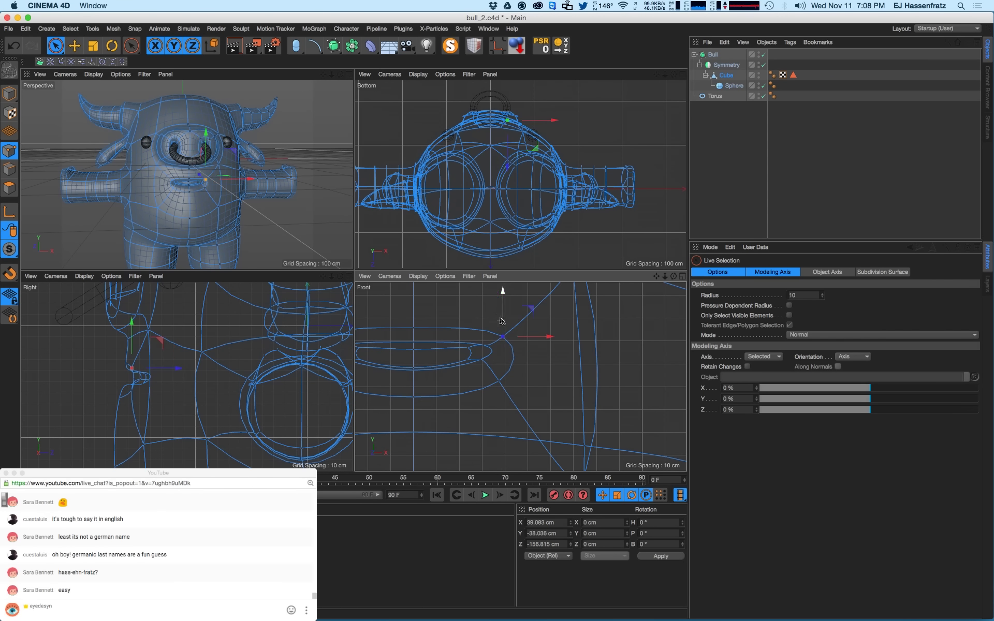
{"action": "left_click", "coordinate": [498, 368]}
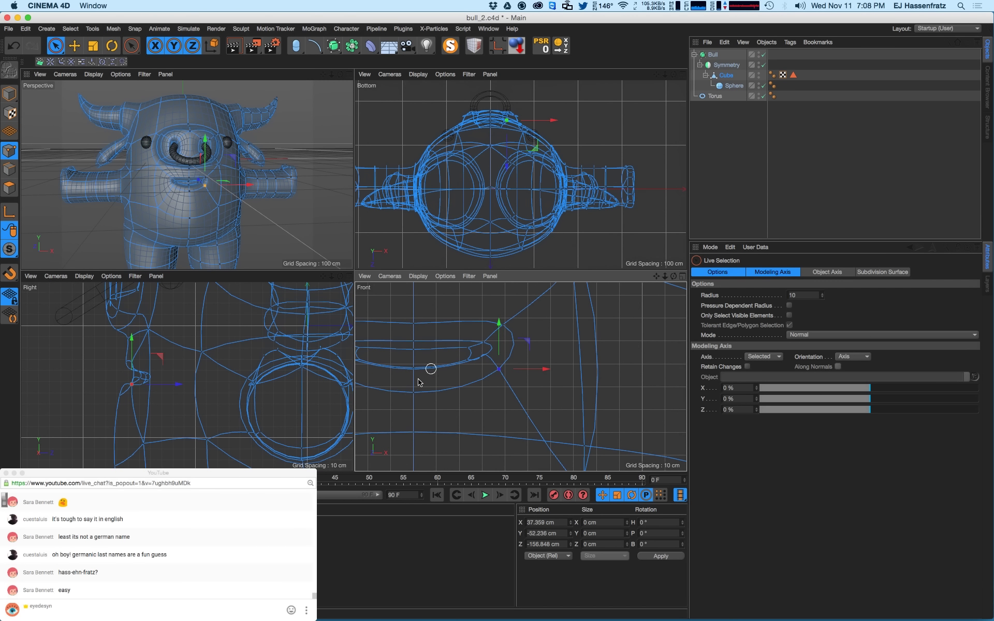
{"action": "middle_click_drag", "start_coordinate": [448, 327], "coordinate": [454, 329], "text": "alt"}
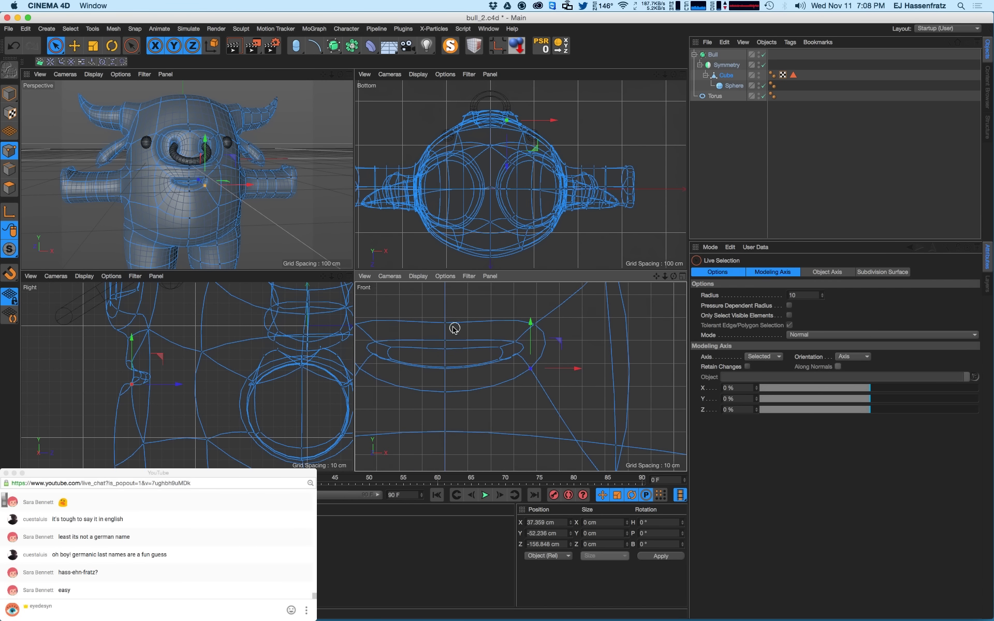
{"action": "left_click_drag", "start_coordinate": [447, 341], "coordinate": [448, 311]}
{"action": "key", "text": "ctrl+r"}
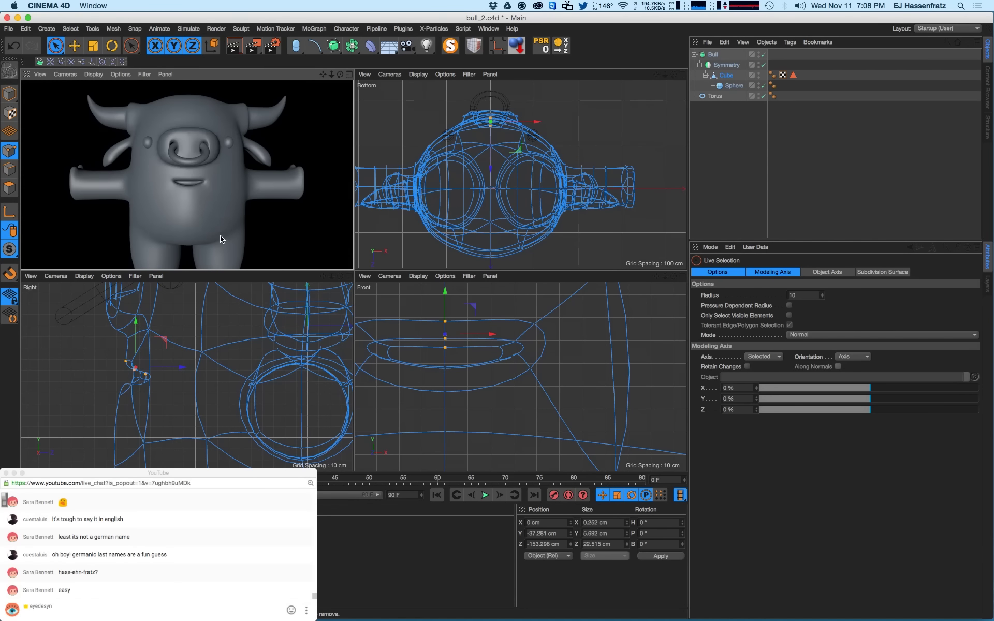
{"action": "scroll", "coordinate": [543, 352], "scroll_direction": "down", "scroll_amount": 3}
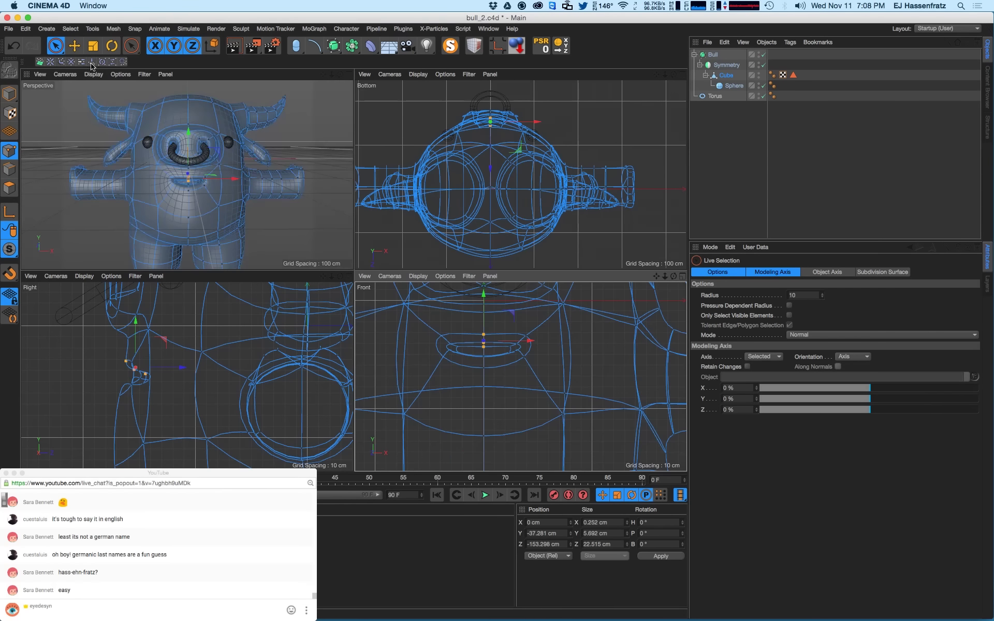
- Box-select the mouth points with Rectangle Selection and scale them flat vertically
{"action": "left_click", "coordinate": [56, 46]}
{"action": "left_click", "coordinate": [90, 82]}
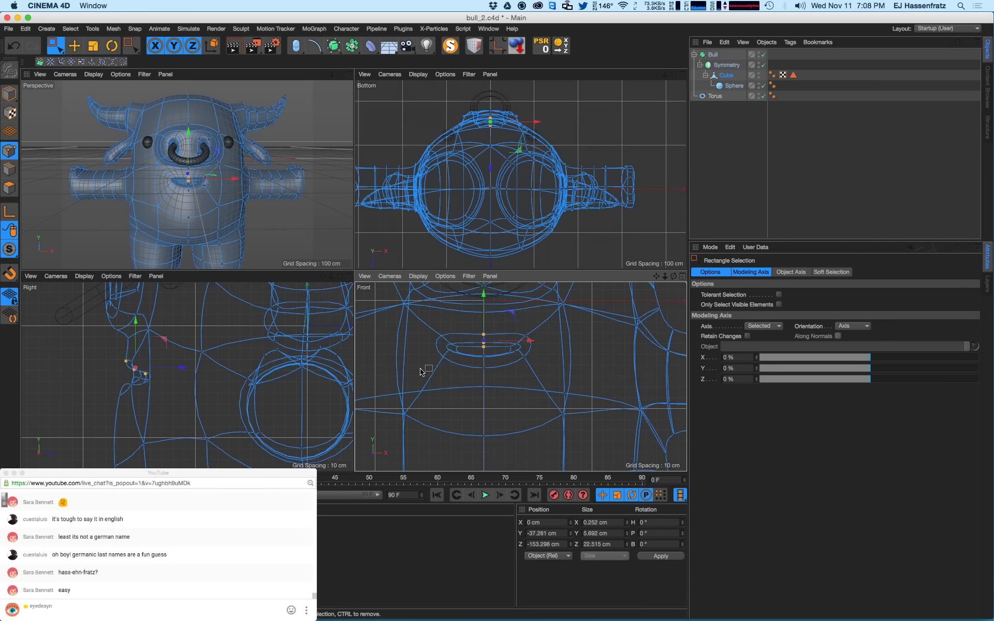
{"action": "left_click_drag", "start_coordinate": [442, 335], "coordinate": [553, 377]}
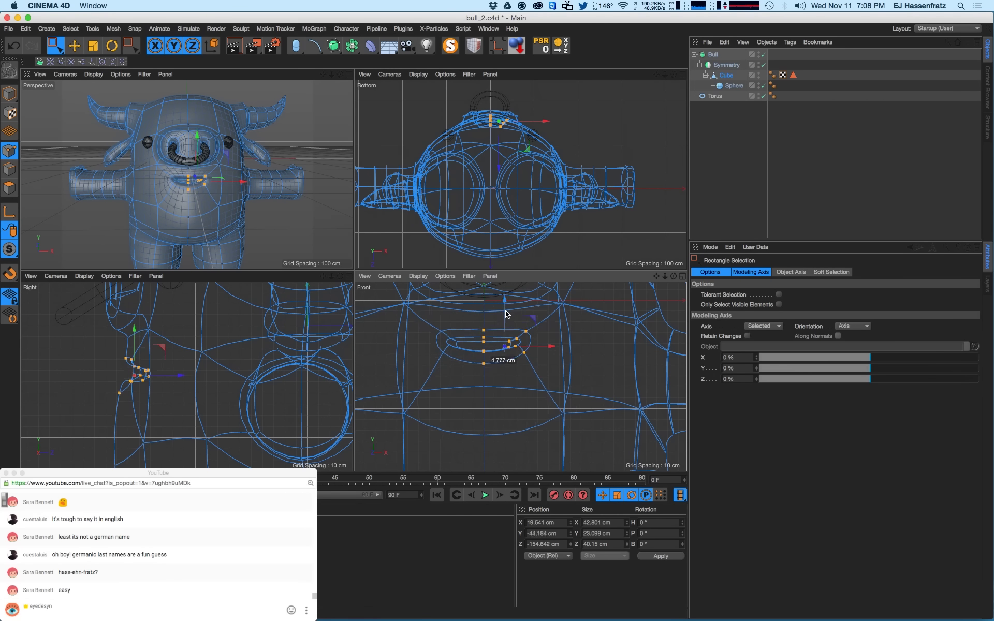
{"action": "scroll", "coordinate": [196, 171], "scroll_direction": "up", "scroll_amount": 3}
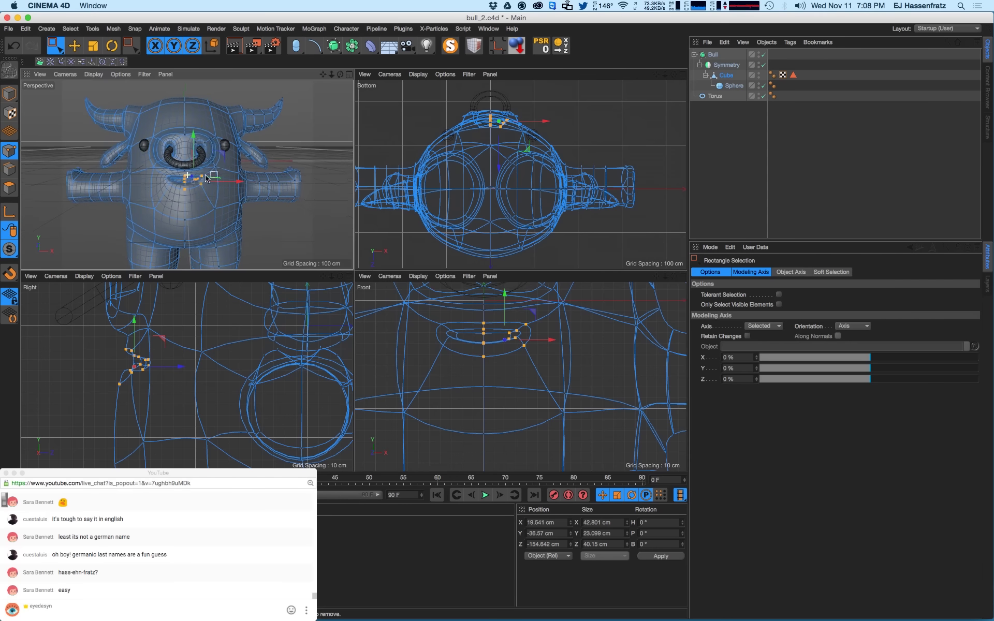
{"action": "key", "text": "super+r"}
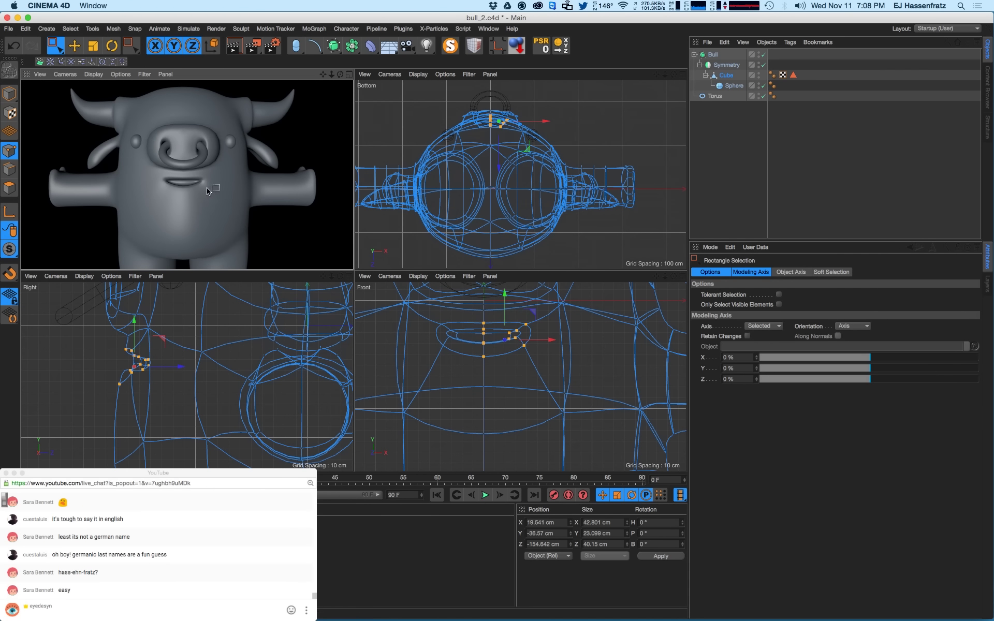
{"action": "scroll", "coordinate": [134, 336], "scroll_direction": "up", "scroll_amount": 2}
{"action": "scroll", "coordinate": [180, 201], "scroll_direction": "up", "scroll_amount": 5}
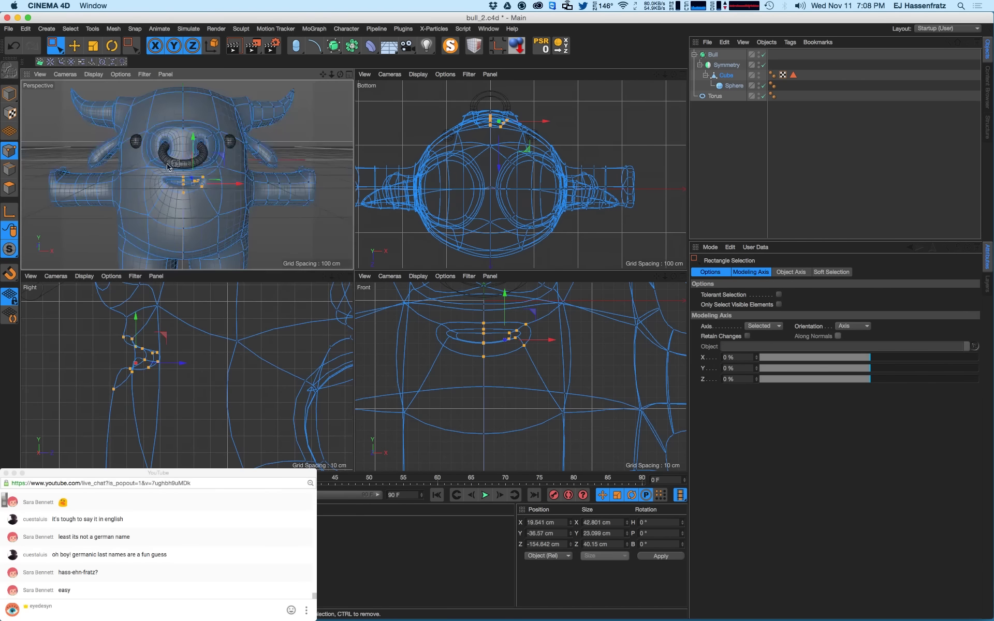
{"action": "mouse_move", "coordinate": [178, 196]}
{"action": "left_mouse_down"}
{"action": "mouse_move", "coordinate": [196, 209]}
{"action": "mouse_move", "coordinate": [188, 198]}
{"action": "left_mouse_up"}
{"action": "left_click_drag", "start_coordinate": [143, 349], "coordinate": [160, 368]}
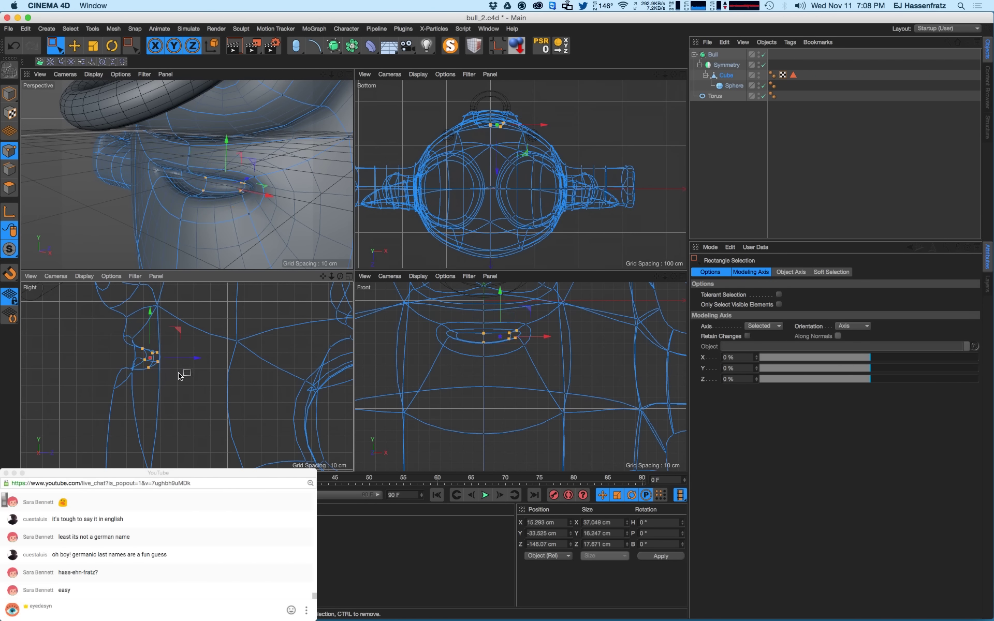
{"action": "left_click_drag", "start_coordinate": [216, 231], "coordinate": [172, 214], "text": "alt"}
{"action": "key", "text": "t"}
- Move the mouth corner point down and raise the vertex above the mouth about 2 cm
{"action": "left_click", "coordinate": [185, 203]}
{"action": "key", "text": "e"}
{"action": "left_click", "coordinate": [172, 236]}
{"action": "left_click", "coordinate": [174, 233]}
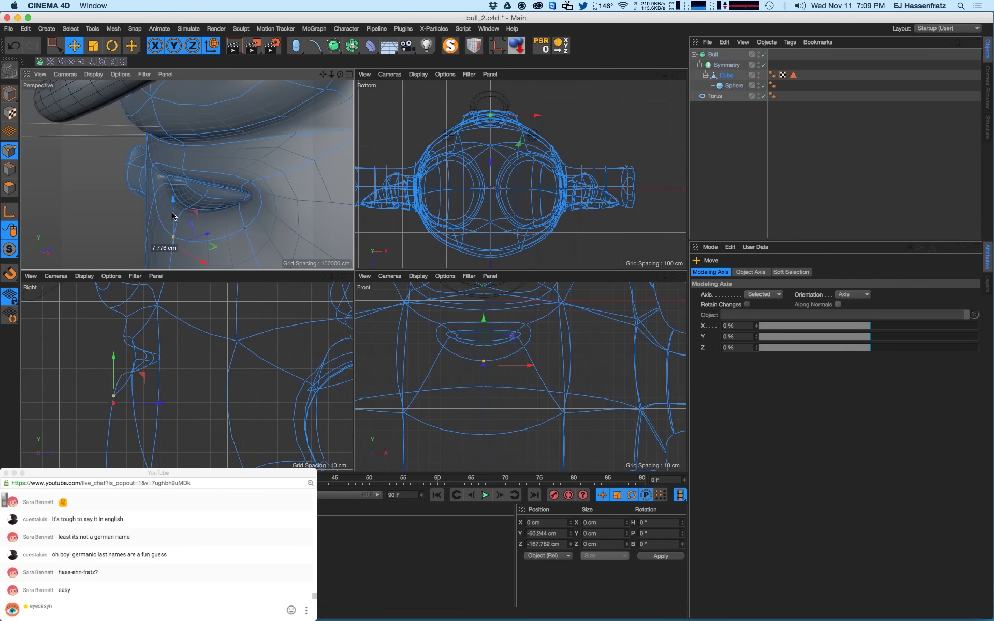
{"action": "left_click", "coordinate": [245, 228]}
{"action": "mouse_move", "coordinate": [245, 228]}
{"action": "left_mouse_down", "text": "alt"}
{"action": "mouse_move", "coordinate": [290, 226]}
{"action": "mouse_move", "coordinate": [247, 209]}
{"action": "left_mouse_up", "text": "alt"}
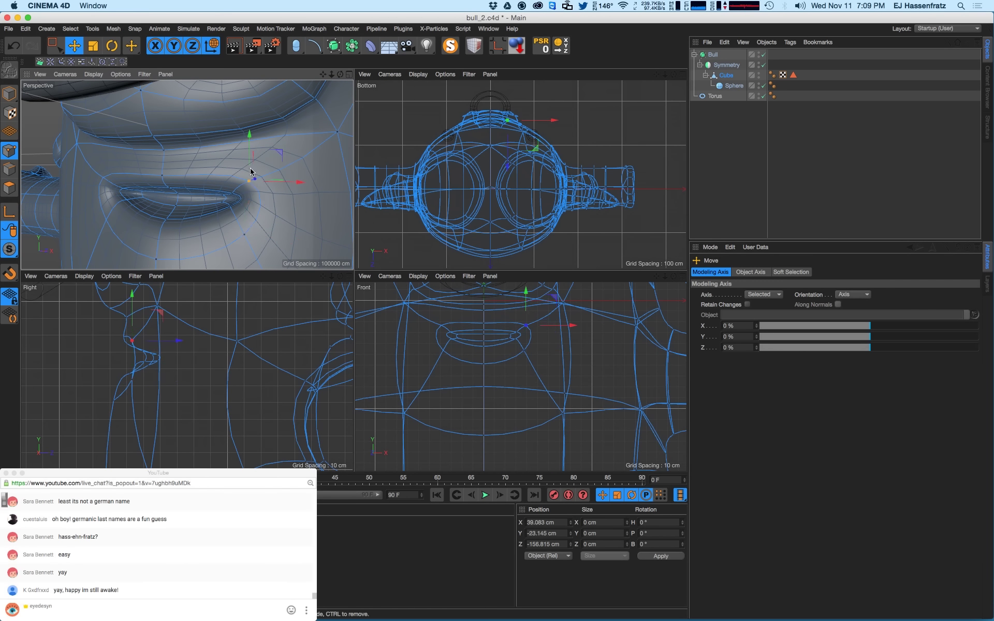
{"action": "left_click", "coordinate": [162, 175]}
{"action": "left_click_drag", "start_coordinate": [165, 159], "coordinate": [165, 148]}
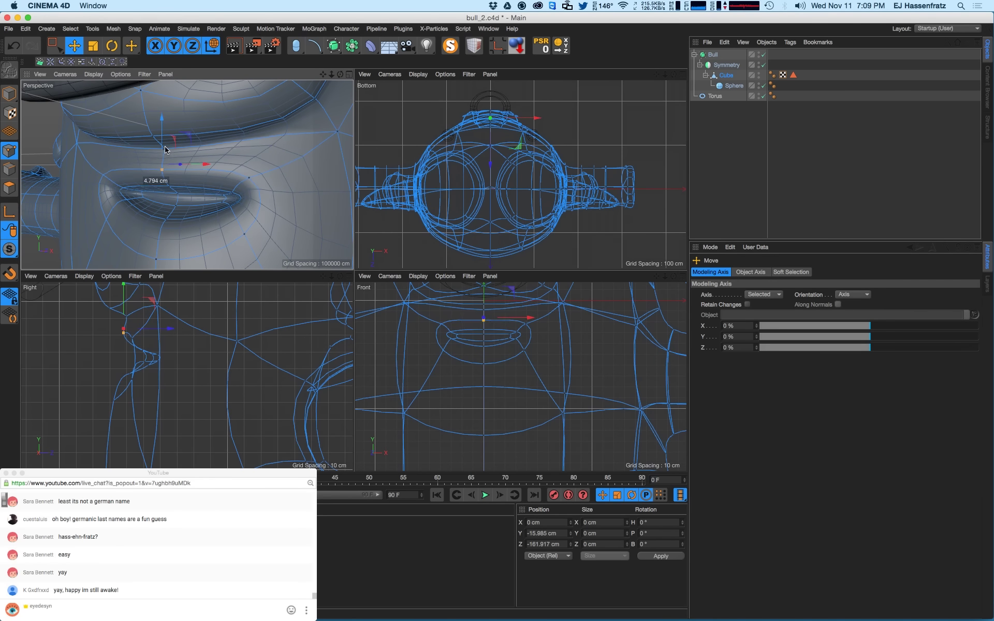
- Shift three mouth vertices in depth and down, and push another lip vertex back
{"action": "left_click_drag", "start_coordinate": [173, 200], "coordinate": [195, 201], "text": "alt"}
{"action": "left_click", "coordinate": [178, 194]}
{"action": "left_click", "coordinate": [177, 206], "text": "shift"}
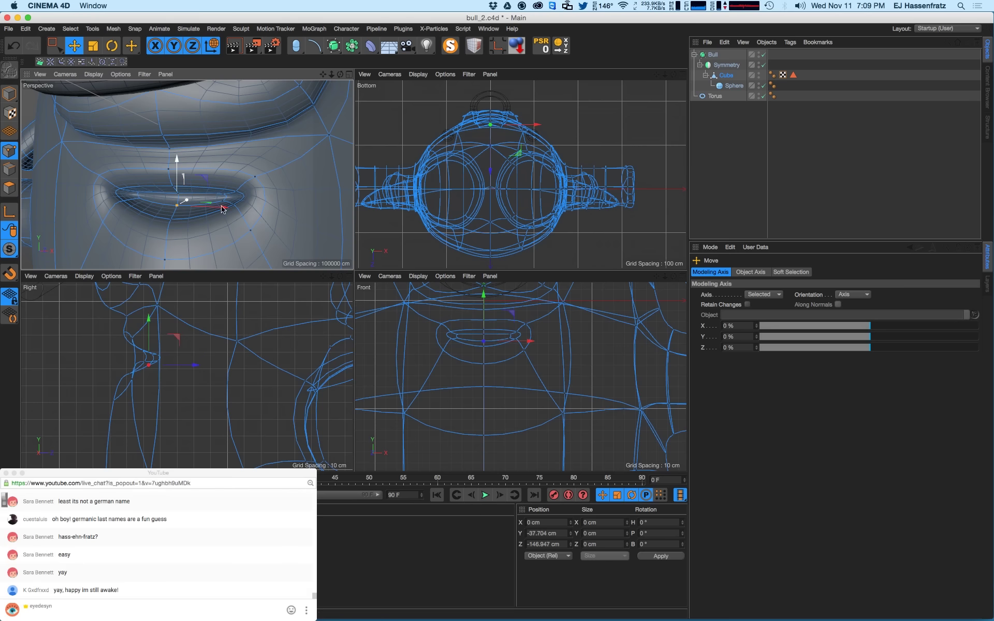
{"action": "left_click", "coordinate": [223, 195], "text": "shift"}
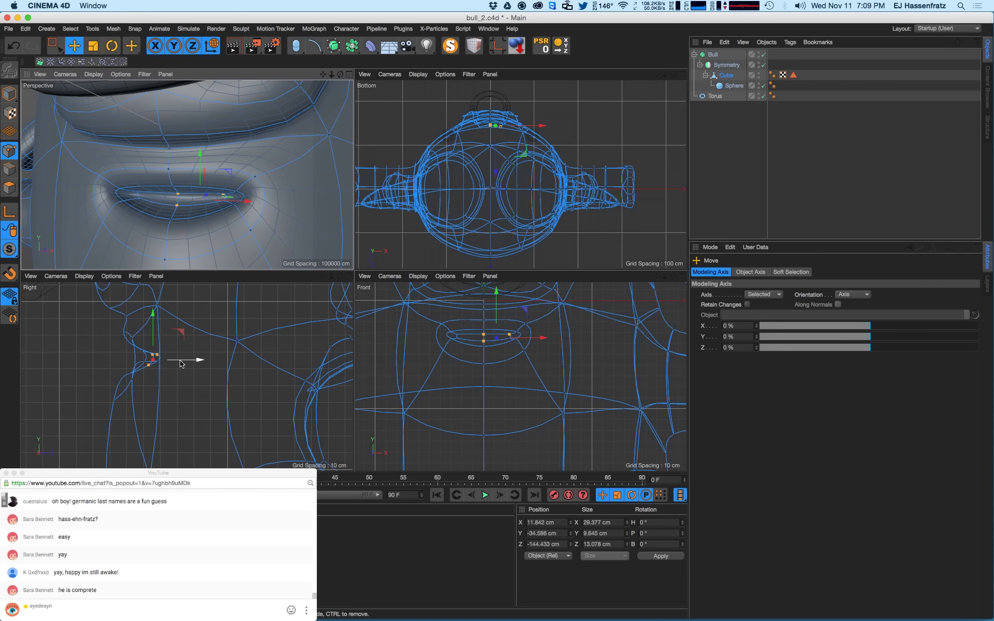
{"action": "left_click_drag", "start_coordinate": [154, 355], "coordinate": [161, 357]}
{"action": "left_click_drag", "start_coordinate": [201, 164], "coordinate": [109, 201]}
{"action": "left_click", "coordinate": [175, 185]}
{"action": "left_click_drag", "start_coordinate": [198, 185], "coordinate": [193, 186]}
{"action": "left_click_drag", "start_coordinate": [164, 347], "coordinate": [159, 349]}
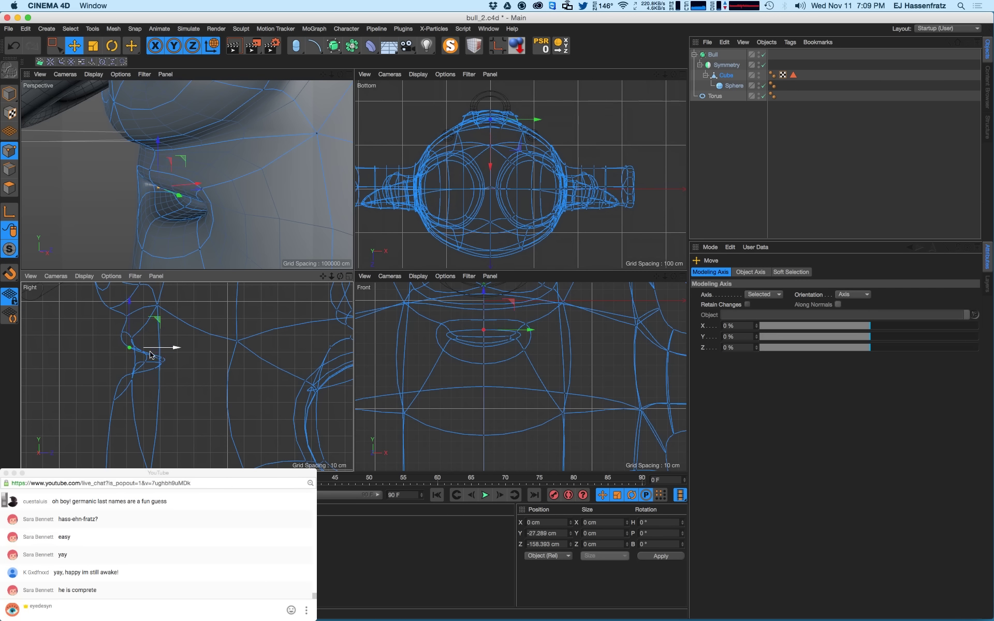
- Pull two lower-lip vertices back about 2 cm, to Y -58.745 cm, Z -167.502 cm
{"action": "key", "text": "0"}
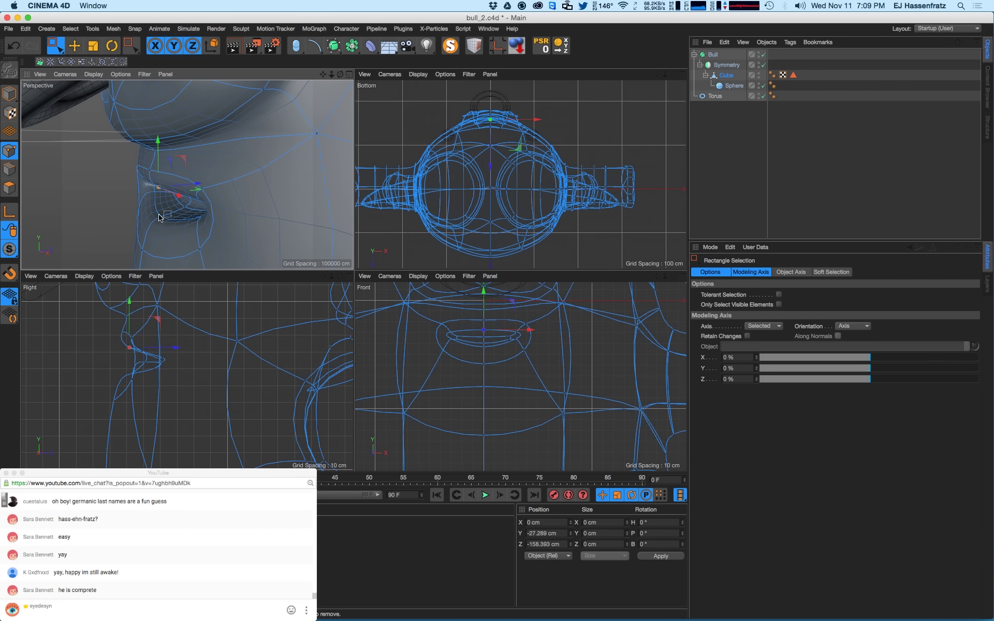
{"action": "left_click", "coordinate": [160, 216]}
{"action": "left_click_drag", "start_coordinate": [200, 212], "coordinate": [195, 212]}
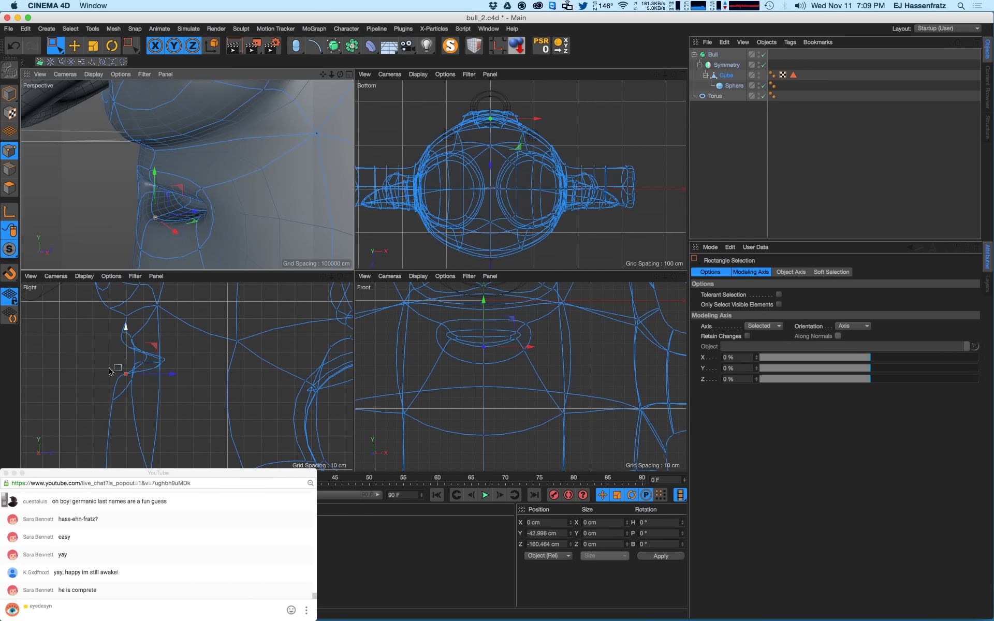
{"action": "left_click", "coordinate": [116, 394]}
{"action": "left_click_drag", "start_coordinate": [147, 403], "coordinate": [164, 402]}
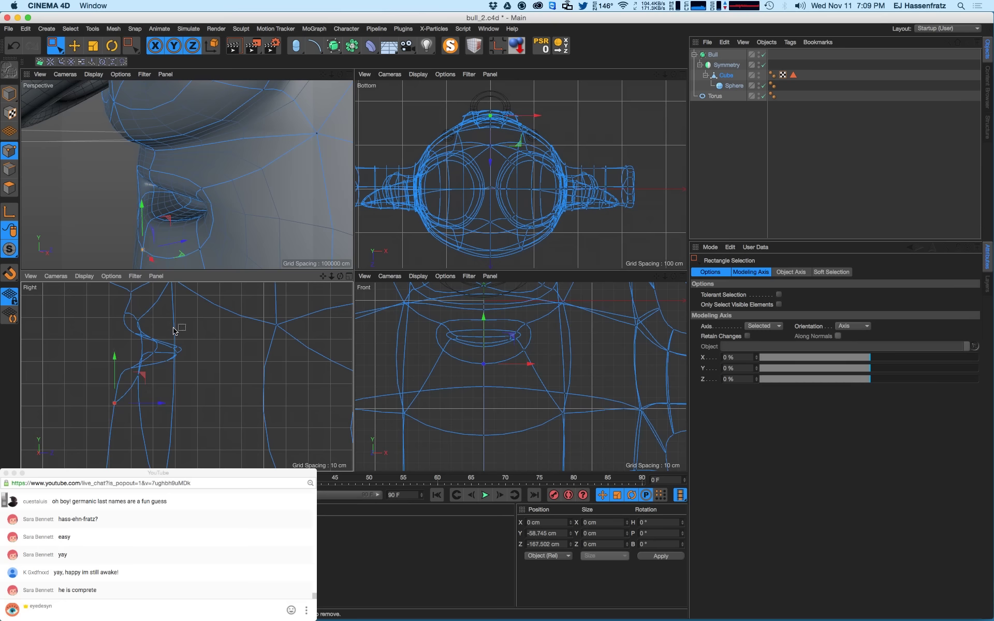
{"action": "scroll", "coordinate": [221, 224], "scroll_direction": "down", "scroll_amount": 6}
{"action": "scroll", "coordinate": [216, 229], "scroll_direction": "down", "scroll_amount": 10}
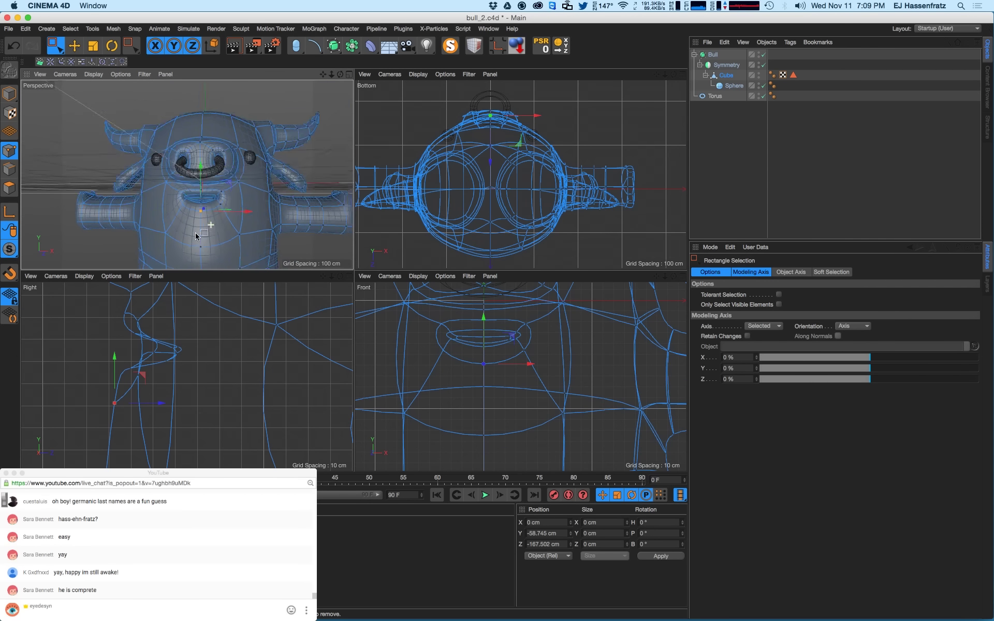
- Check a render preview, then box-select the mouth-corner points for moving
{"action": "key", "text": "super+r"}
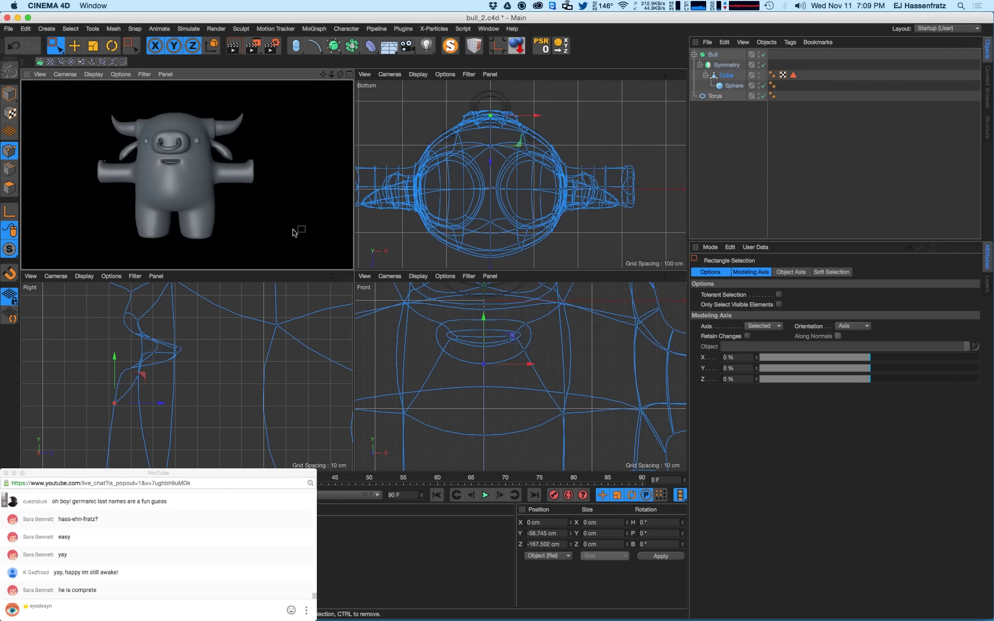
{"action": "left_click", "coordinate": [208, 178]}
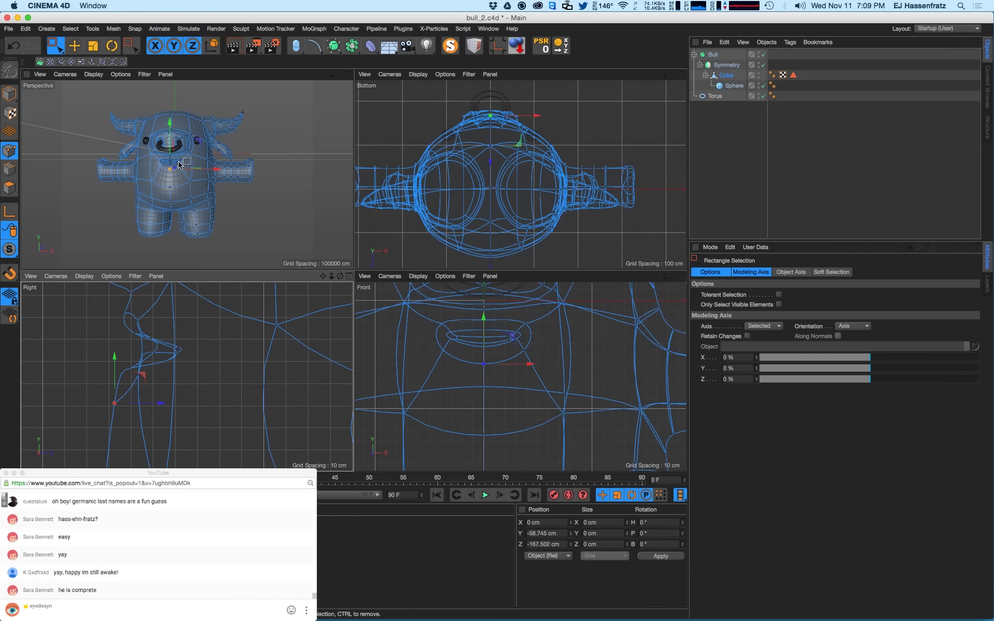
{"action": "scroll", "coordinate": [173, 166], "scroll_direction": "up", "scroll_amount": 10}
{"action": "left_click_drag", "start_coordinate": [159, 161], "coordinate": [178, 178]}
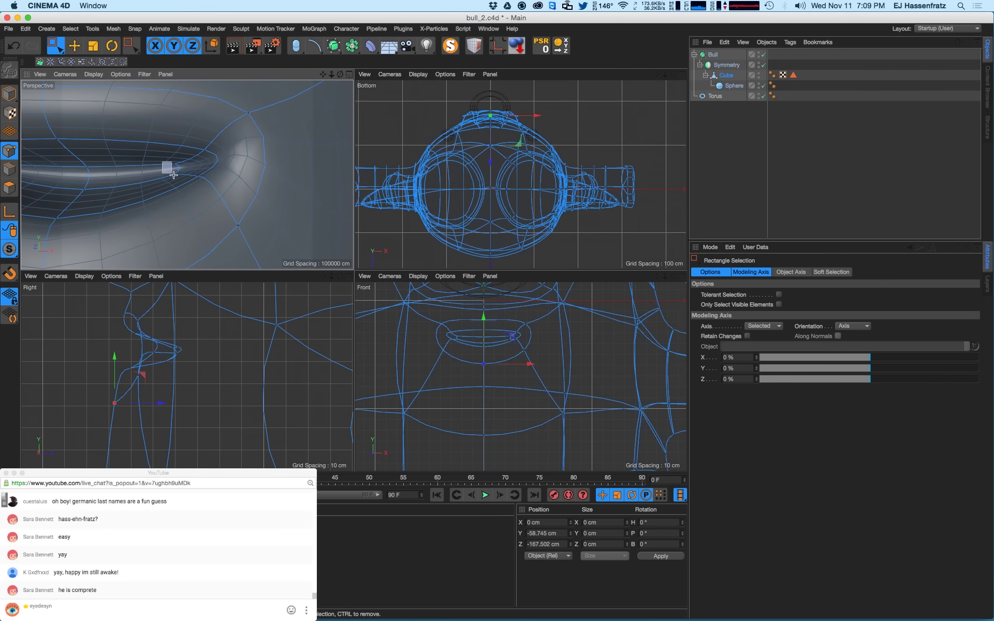
{"action": "key", "text": "e"}
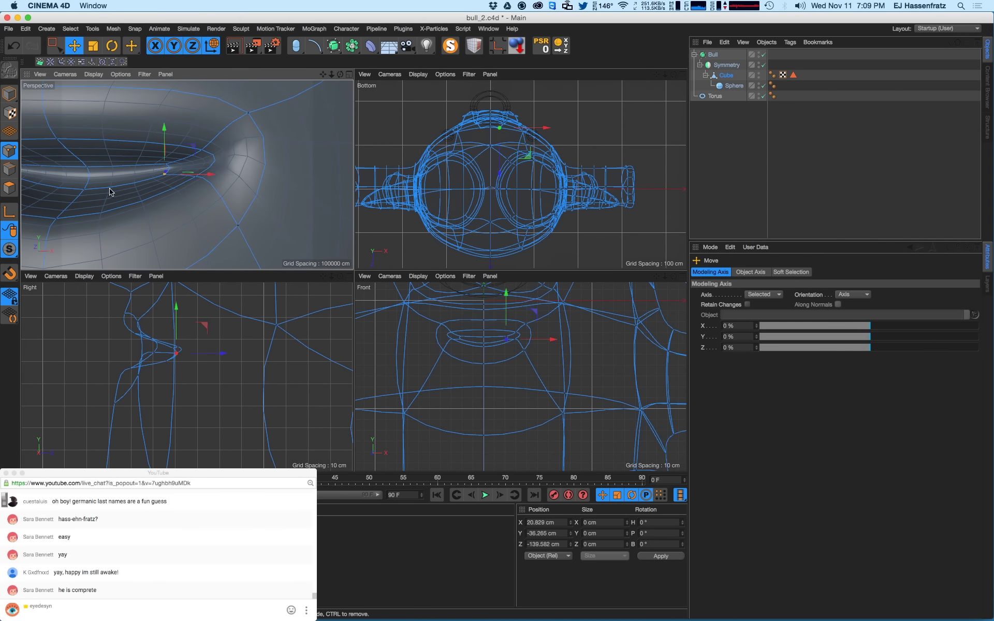
- Shift the centre lip point about 2 cm vertically and check it in a render preview
{"action": "left_click_drag", "start_coordinate": [109, 188], "coordinate": [80, 189], "text": "alt"}
{"action": "left_click", "coordinate": [98, 167]}
{"action": "left_click_drag", "start_coordinate": [96, 140], "coordinate": [89, 181]}
{"action": "left_click", "coordinate": [92, 190]}
{"action": "left_click", "coordinate": [166, 168]}
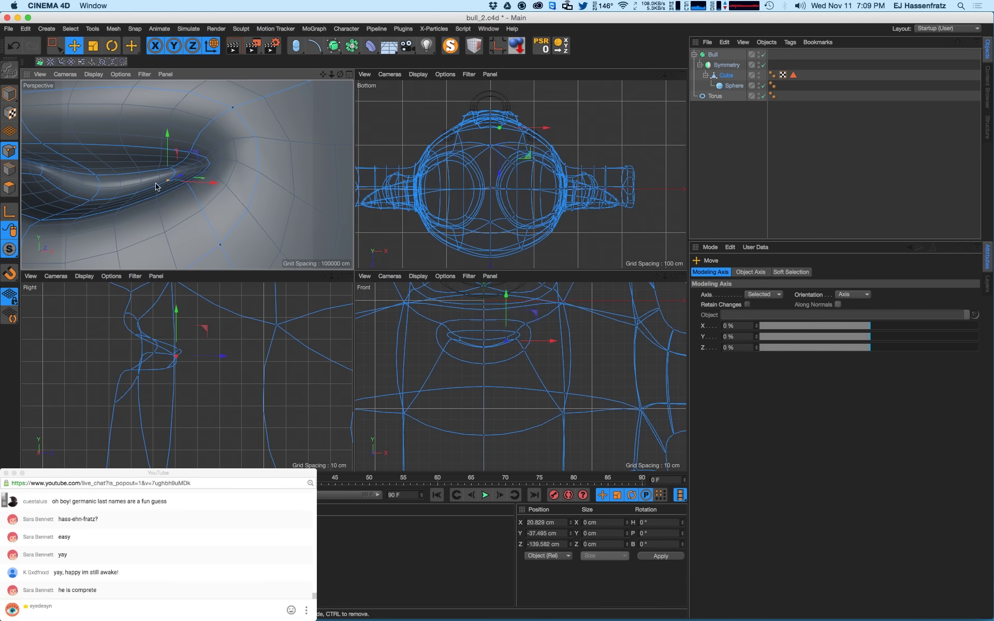
{"action": "scroll", "coordinate": [150, 217], "scroll_direction": "down", "scroll_amount": 6}
{"action": "scroll", "coordinate": [150, 217], "scroll_direction": "down", "scroll_amount": 8}
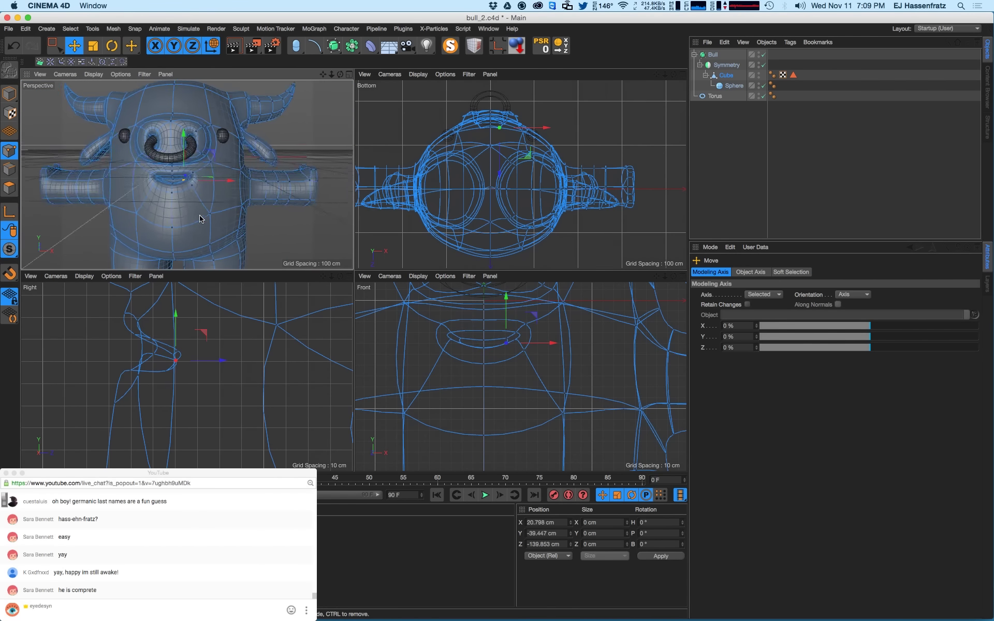
{"action": "key", "text": "super+r"}
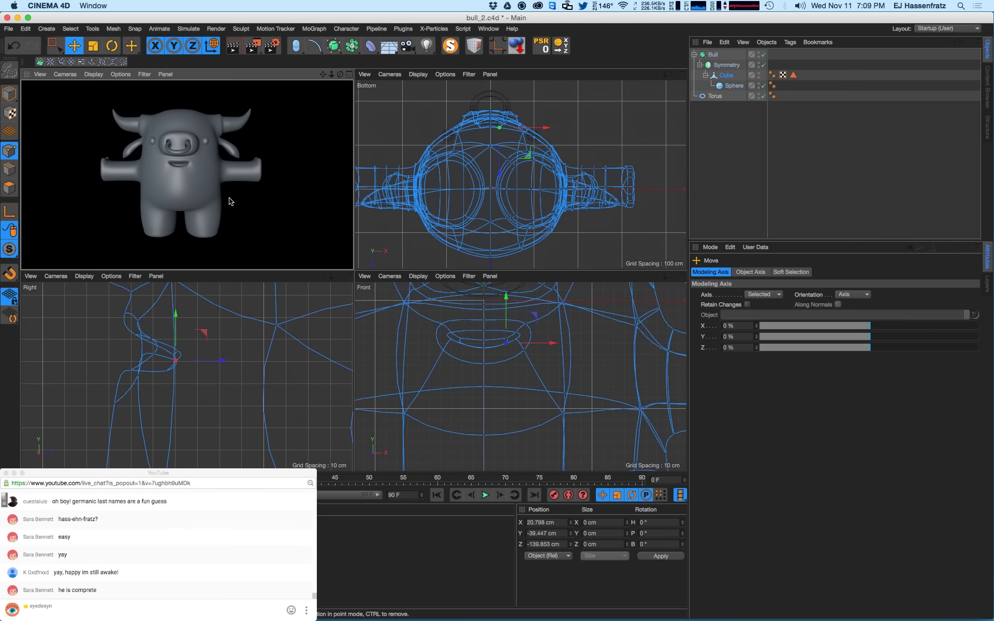
{"action": "left_click", "coordinate": [202, 185]}
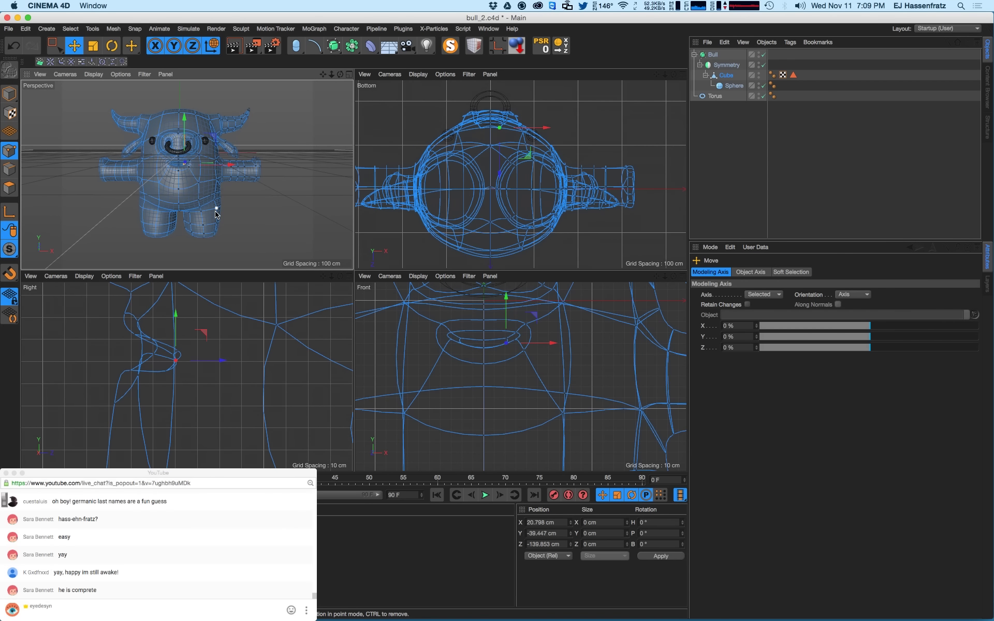
{"action": "left_click", "coordinate": [302, 224]}
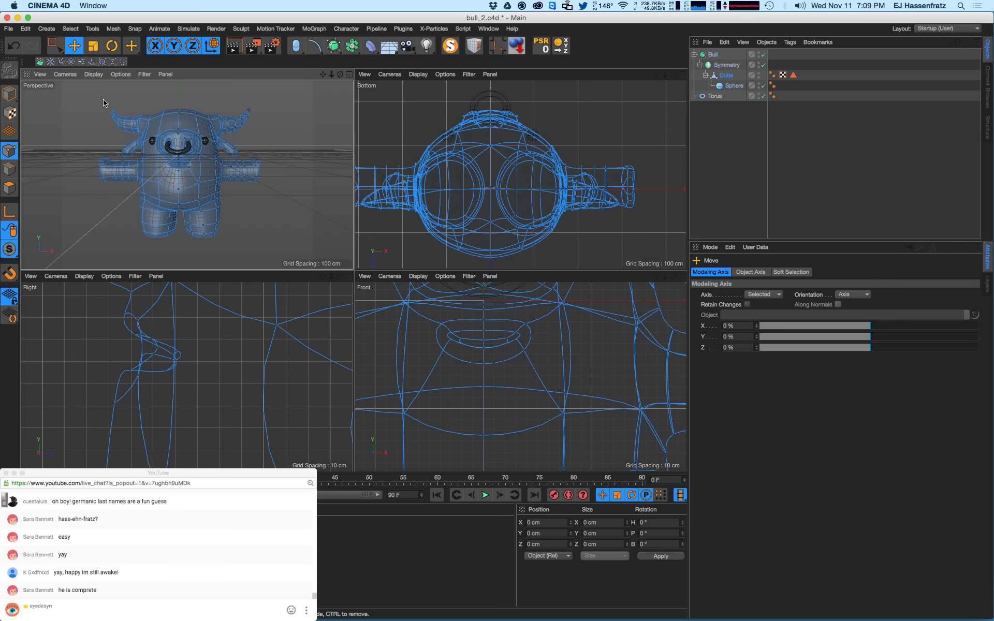
{"action": "left_click", "coordinate": [17, 93]}
{"action": "left_click", "coordinate": [745, 136]}
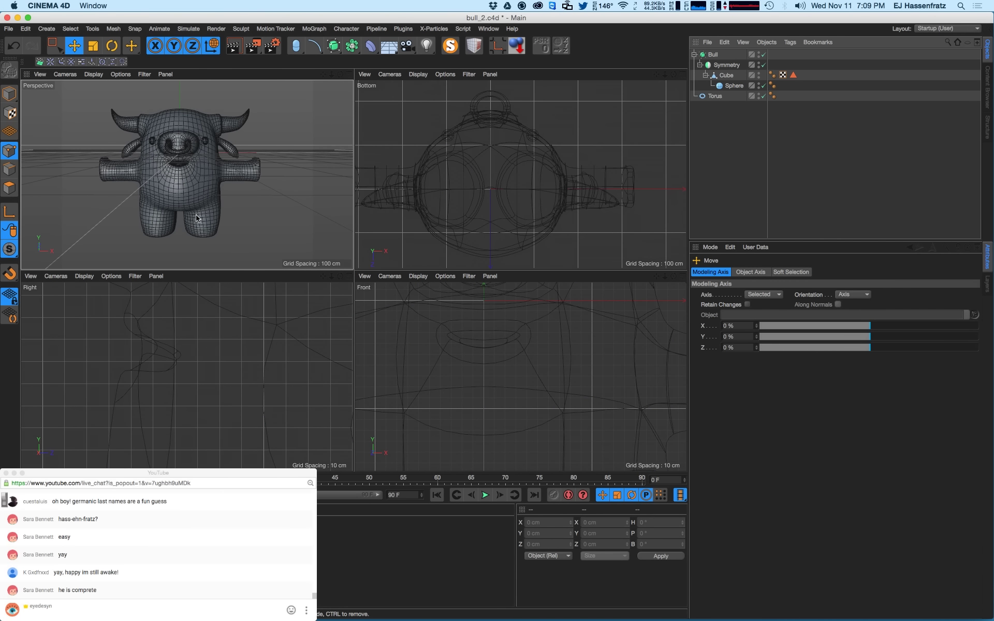
{"action": "left_click", "coordinate": [488, 28]}
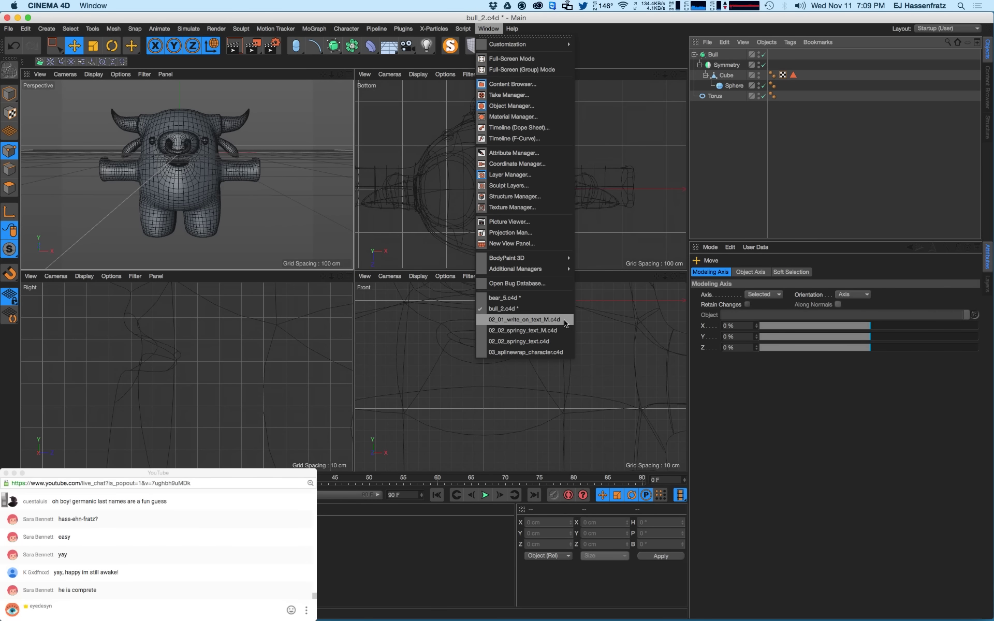
{"action": "left_click", "coordinate": [504, 298]}
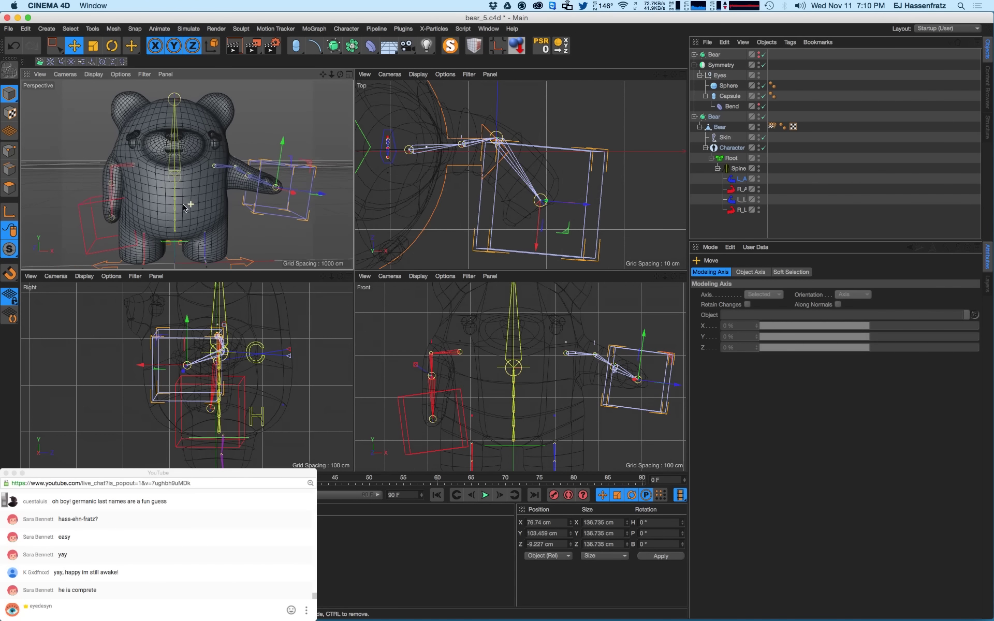
{"action": "left_click_drag", "start_coordinate": [202, 185], "coordinate": [208, 204], "text": "alt"}
{"action": "right_click_drag", "start_coordinate": [209, 204], "coordinate": [198, 205], "text": "alt"}
{"action": "left_click_drag", "start_coordinate": [199, 205], "coordinate": [205, 208], "text": "alt"}
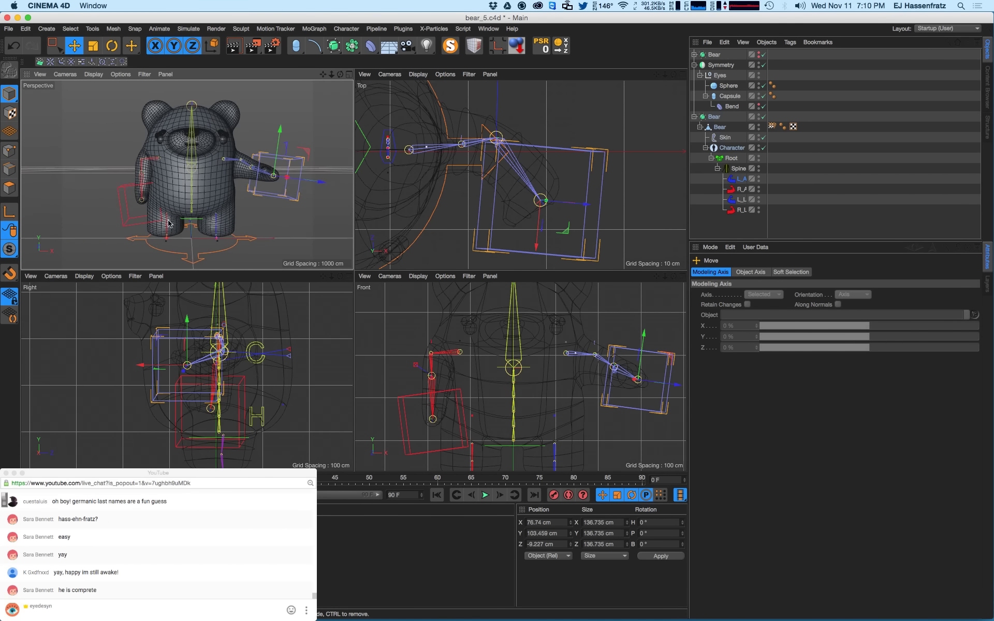
{"action": "left_click", "coordinate": [488, 28]}
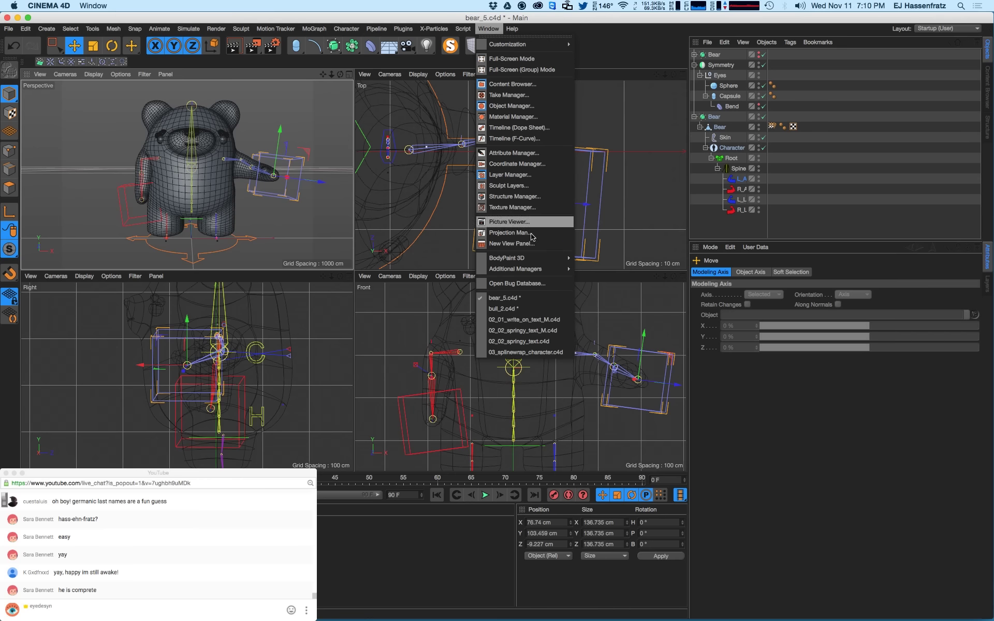
{"action": "left_click", "coordinate": [502, 295]}
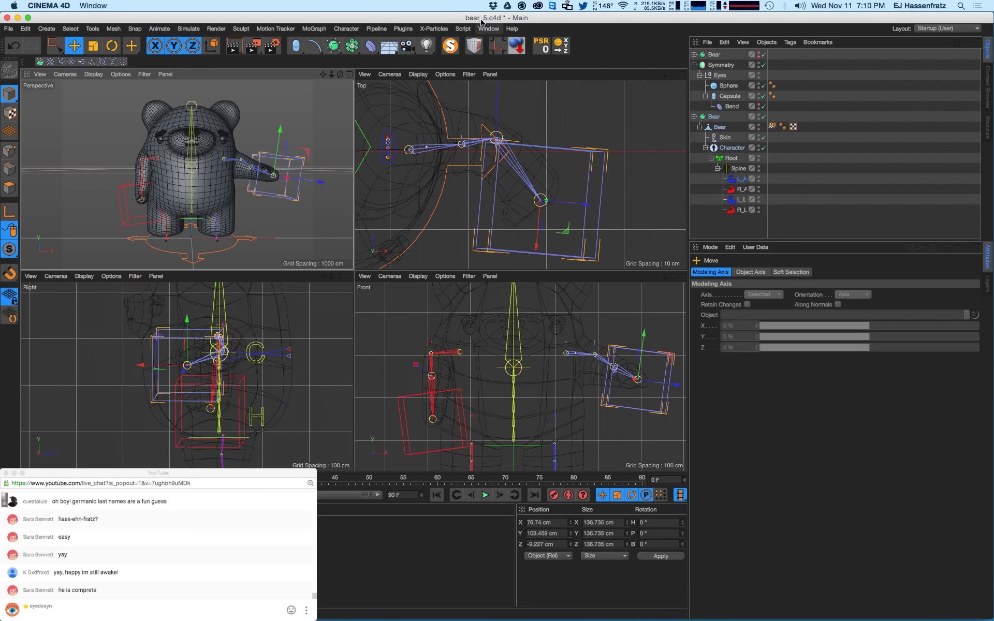
{"action": "left_click", "coordinate": [488, 28]}
{"action": "left_click", "coordinate": [503, 308]}
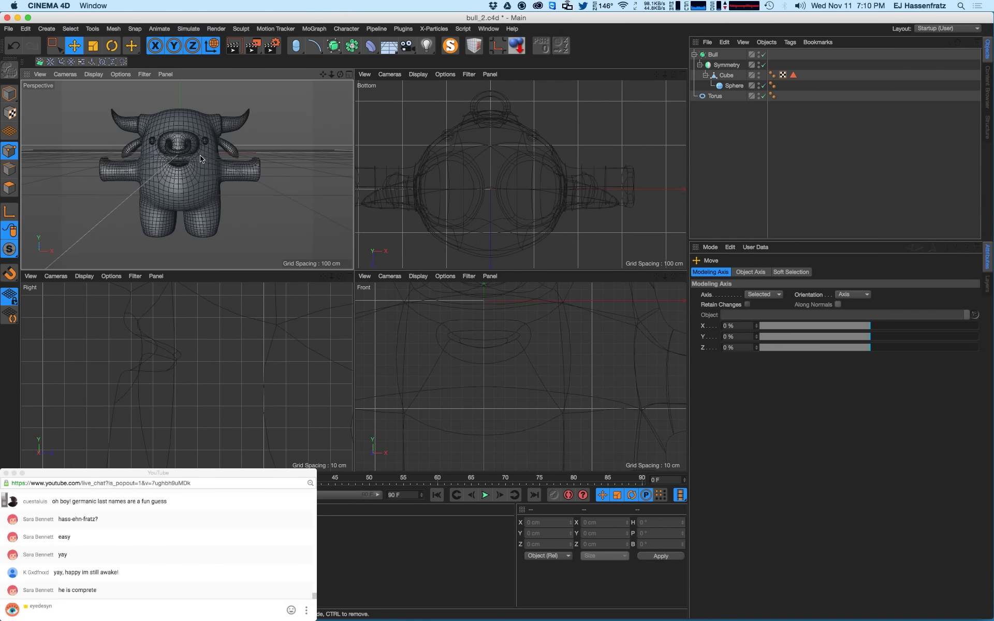
{"action": "left_click_drag", "start_coordinate": [200, 159], "coordinate": [184, 193], "text": "alt"}
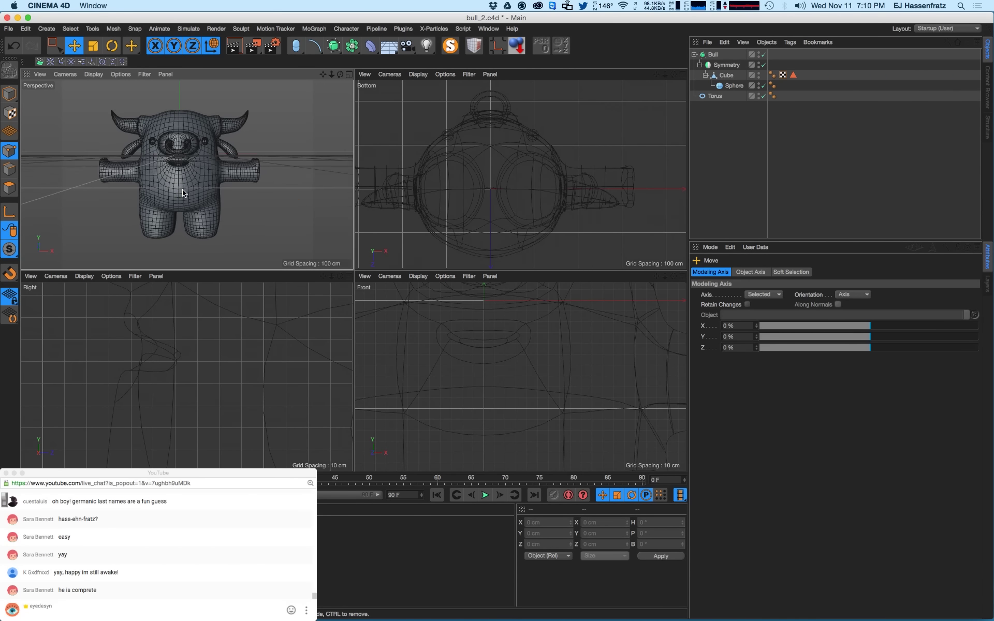
- On the Cube mesh, box-select the leg-bottom points in the Front view and lower them
{"action": "left_click", "coordinate": [730, 78]}
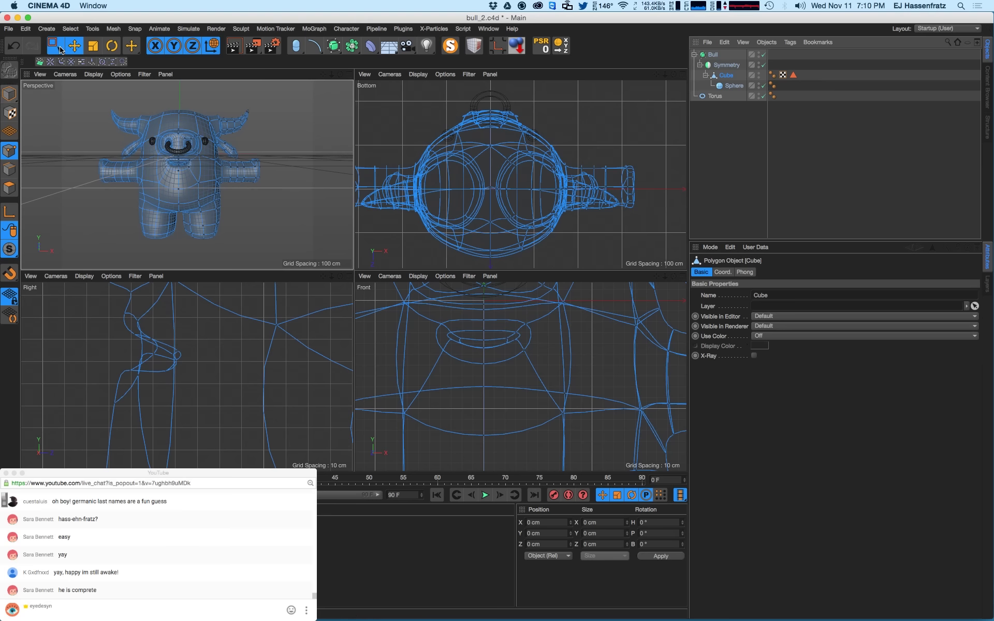
{"action": "left_click_drag", "start_coordinate": [55, 46], "coordinate": [101, 79]}
{"action": "middle_click_drag", "start_coordinate": [465, 365], "coordinate": [474, 338], "text": "alt"}
{"action": "scroll", "coordinate": [474, 337], "scroll_direction": "down", "scroll_amount": 6}
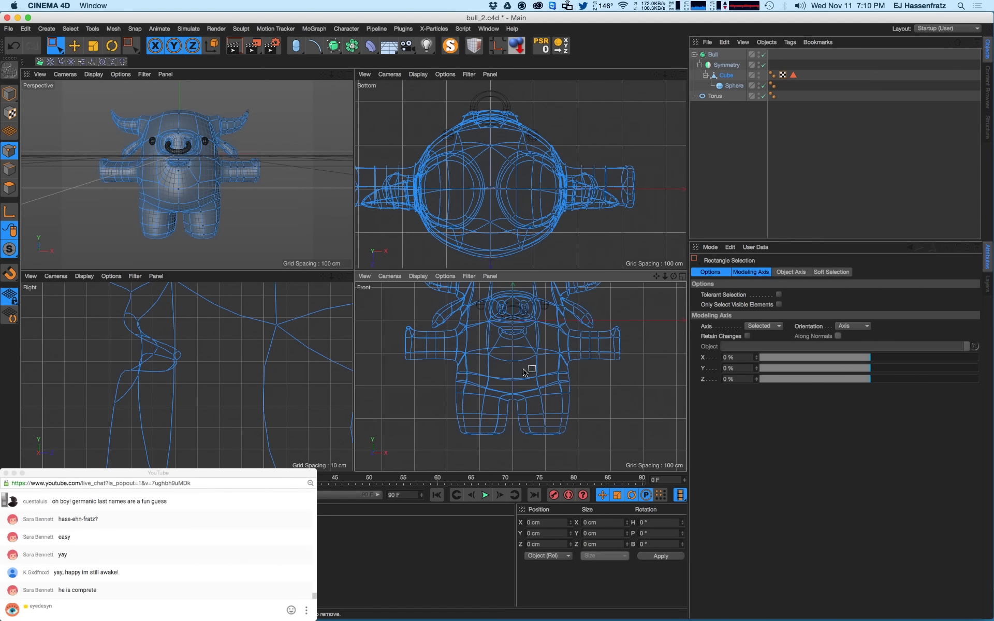
{"action": "scroll", "coordinate": [557, 381], "scroll_direction": "up", "scroll_amount": 2}
{"action": "left_click_drag", "start_coordinate": [509, 353], "coordinate": [536, 412]}
{"action": "scroll", "coordinate": [533, 409], "scroll_direction": "up", "scroll_amount": 1}
{"action": "scroll", "coordinate": [532, 409], "scroll_direction": "up", "scroll_amount": 1}
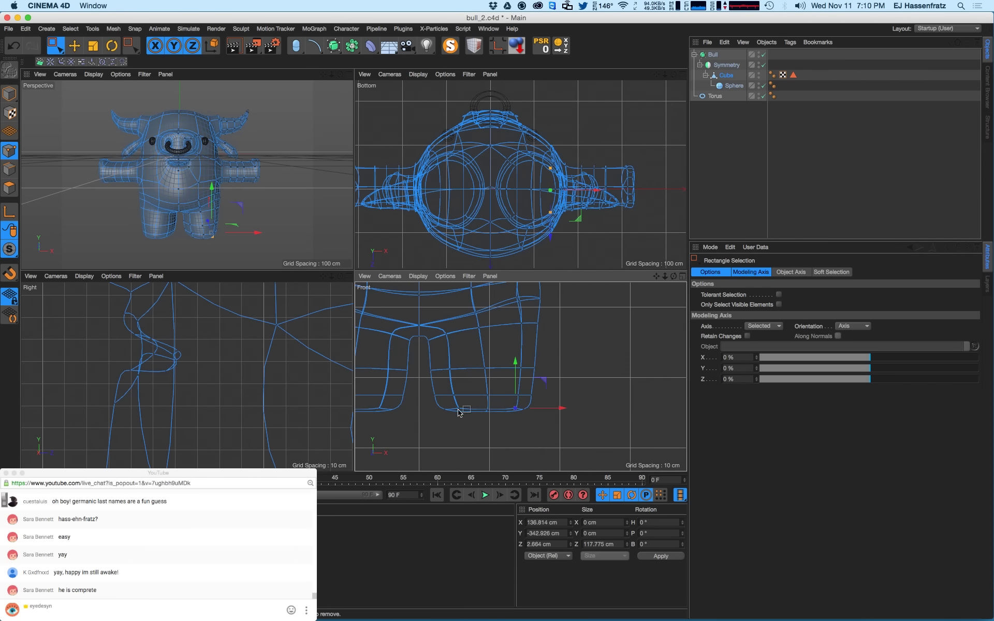
{"action": "mouse_move", "coordinate": [441, 409]}
{"action": "left_mouse_down"}
{"action": "mouse_move", "coordinate": [458, 422]}
{"action": "mouse_move", "coordinate": [451, 410]}
{"action": "left_mouse_up"}
- Box-select the points under the right leg and preview a shaded render
{"action": "left_click_drag", "start_coordinate": [537, 404], "coordinate": [502, 424]}
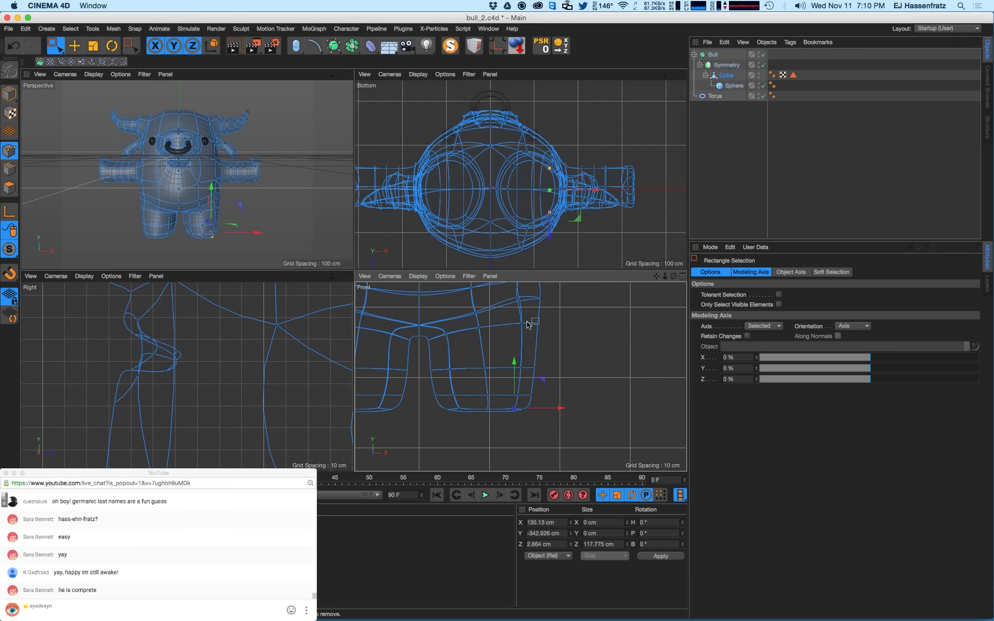
{"action": "middle_click_drag", "start_coordinate": [527, 329], "coordinate": [533, 345], "text": "alt"}
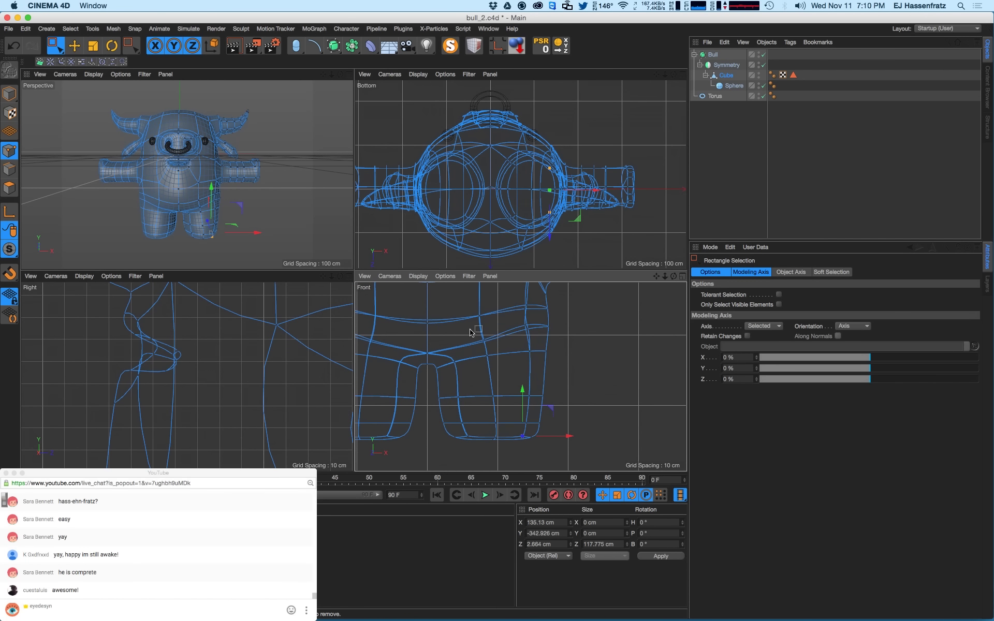
{"action": "left_click", "coordinate": [203, 233]}
{"action": "key", "text": "super+r"}
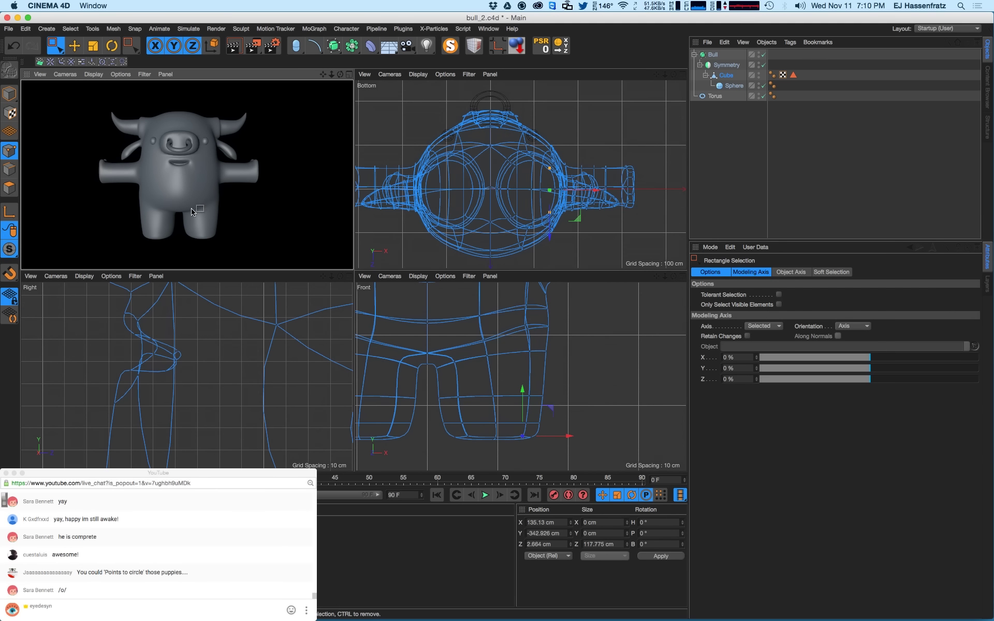
- Raise an upper lip point on the crease and push the lower lip point back in depth
{"action": "scroll", "coordinate": [190, 213], "scroll_direction": "up", "scroll_amount": 5}
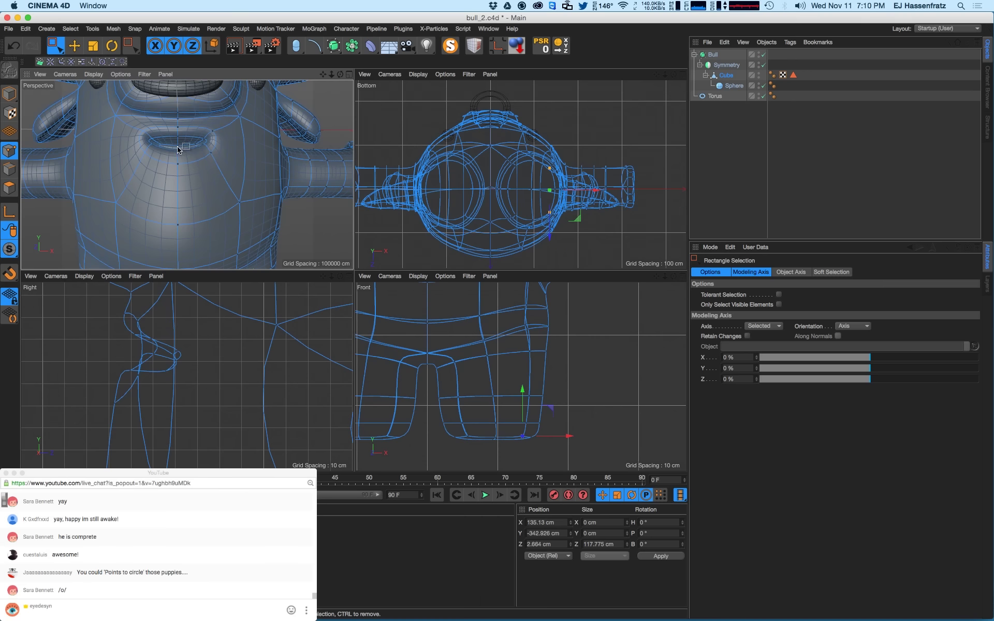
{"action": "left_click", "coordinate": [184, 141]}
{"action": "scroll", "coordinate": [185, 123], "scroll_direction": "up", "scroll_amount": 4}
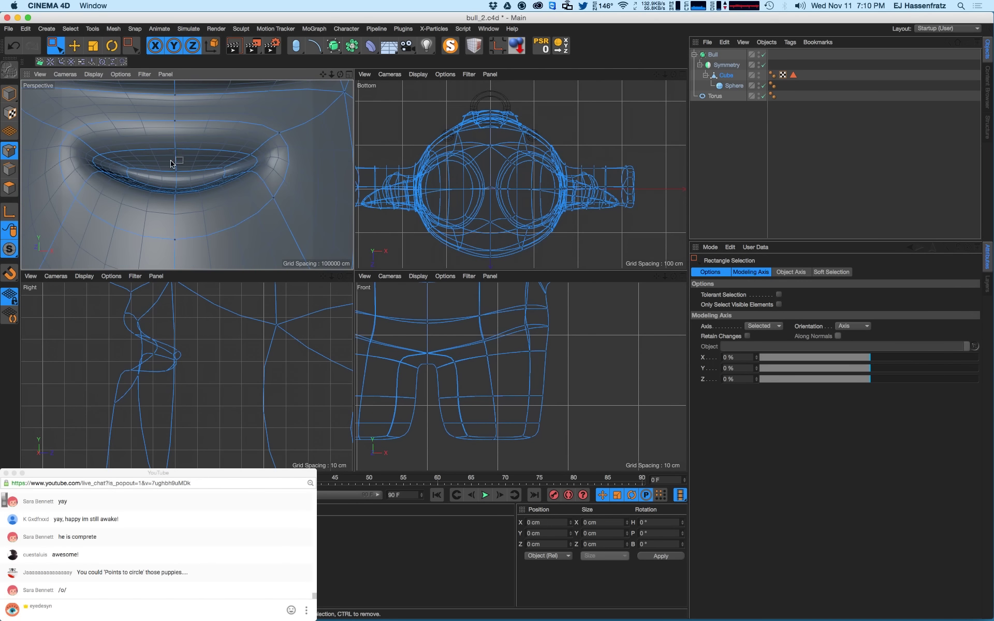
{"action": "left_click", "coordinate": [175, 171]}
{"action": "left_click_drag", "start_coordinate": [179, 151], "coordinate": [177, 125]}
{"action": "left_click_drag", "start_coordinate": [150, 175], "coordinate": [145, 185], "text": "alt"}
{"action": "left_click", "coordinate": [174, 182]}
{"action": "left_click", "coordinate": [174, 188]}
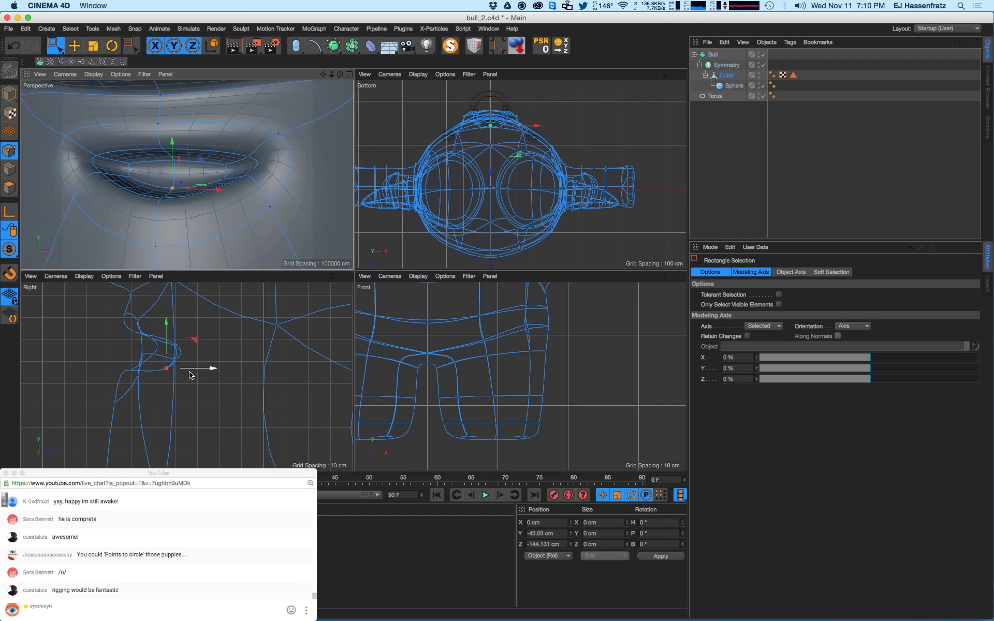
{"action": "left_click_drag", "start_coordinate": [196, 369], "coordinate": [198, 372]}
{"action": "scroll", "coordinate": [210, 222], "scroll_direction": "down", "scroll_amount": 10}
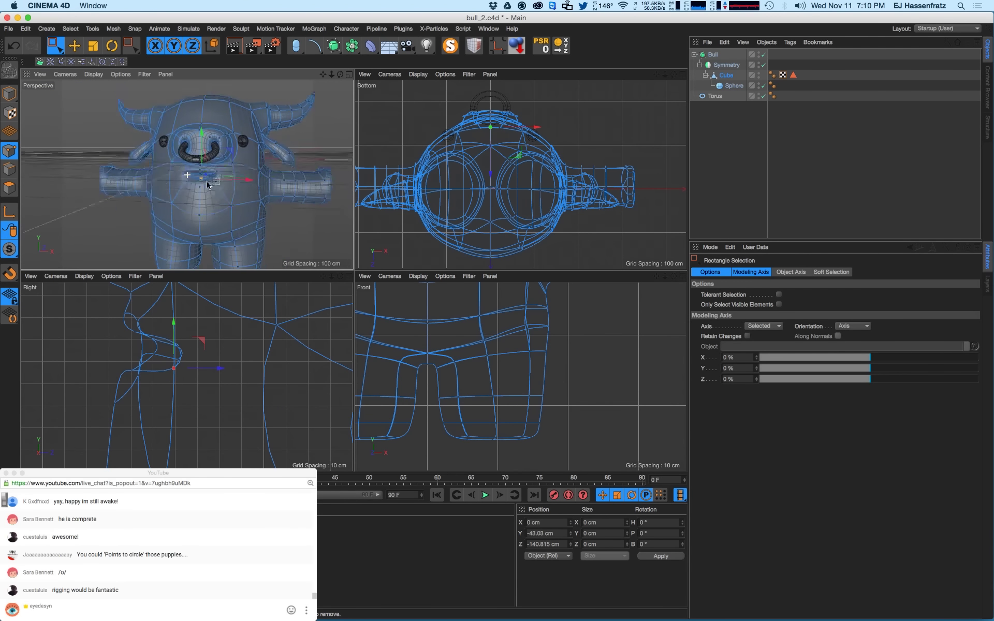
- Preview a shaded render, save the bull scene, and deselect all objects
{"action": "key", "text": "e"}
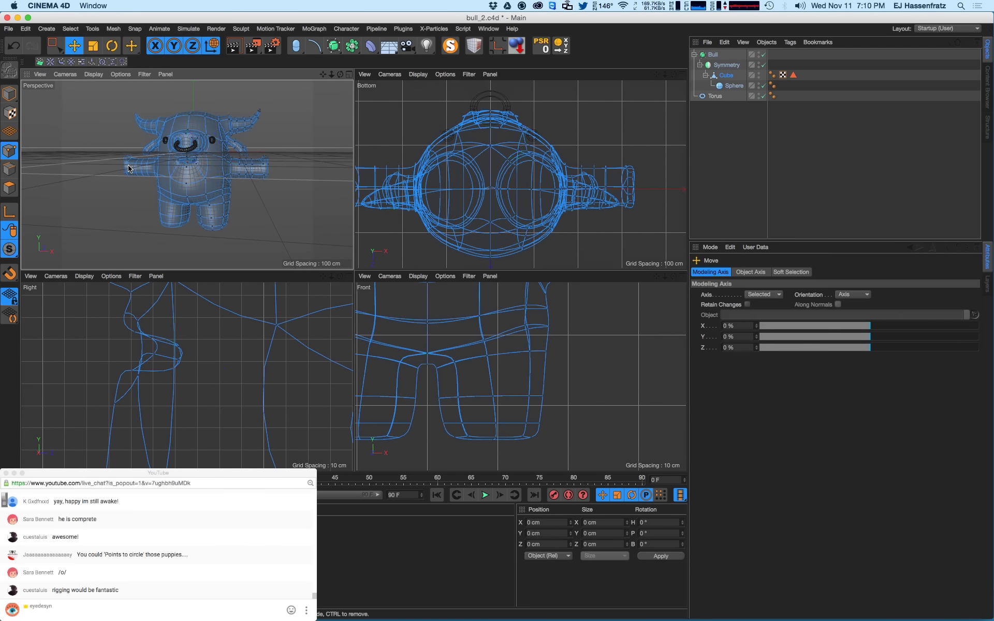
{"action": "key", "text": "ctrl+r"}
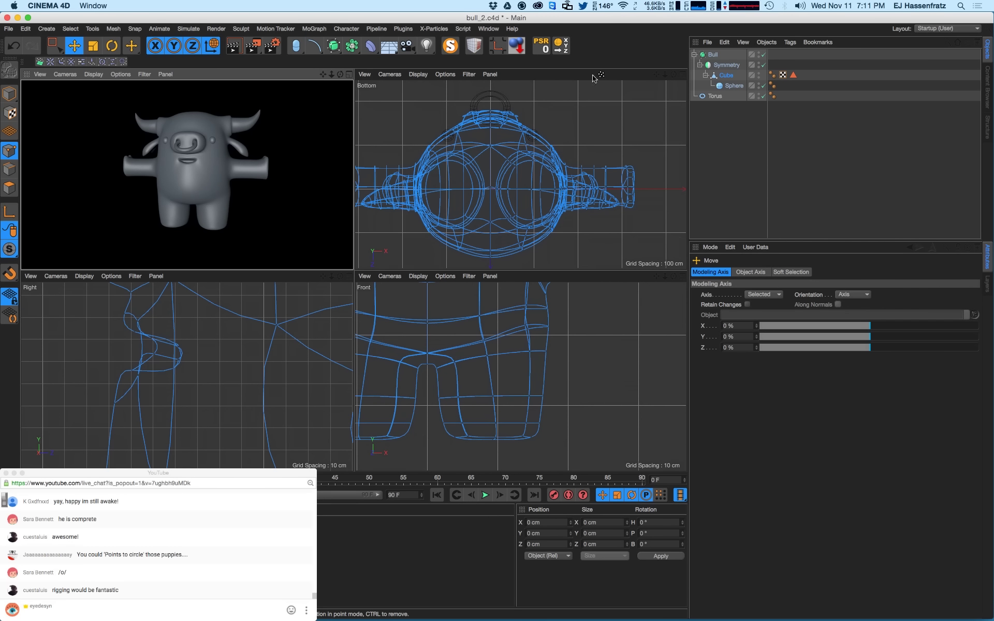
{"action": "key", "text": "super+s"}
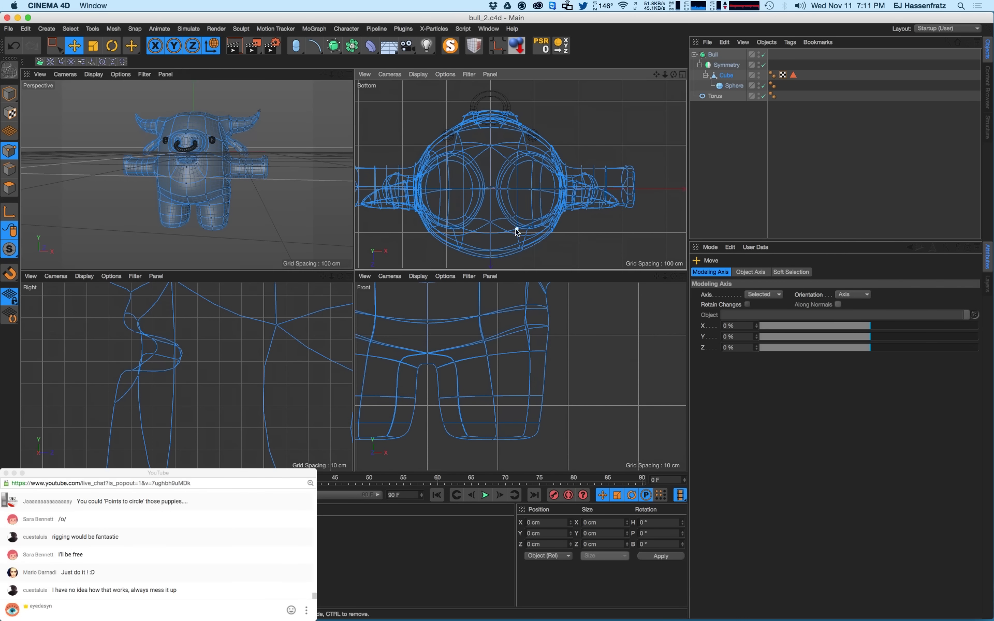
{"action": "left_click", "coordinate": [662, 209]}
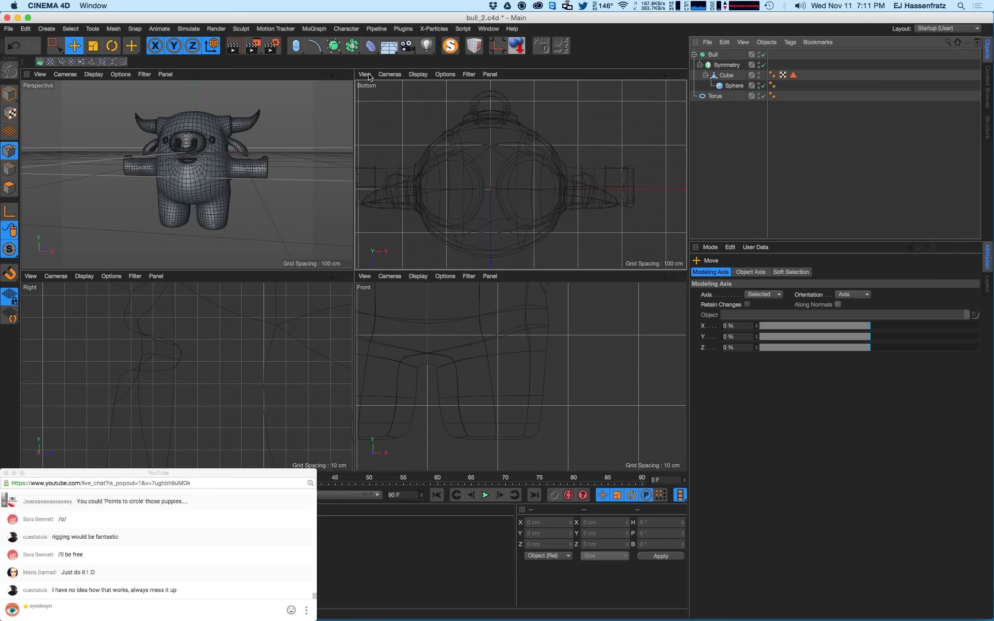
- Maximize the Perspective view to a single-view layout, then switch to the streaming software
{"action": "left_click", "coordinate": [349, 75]}
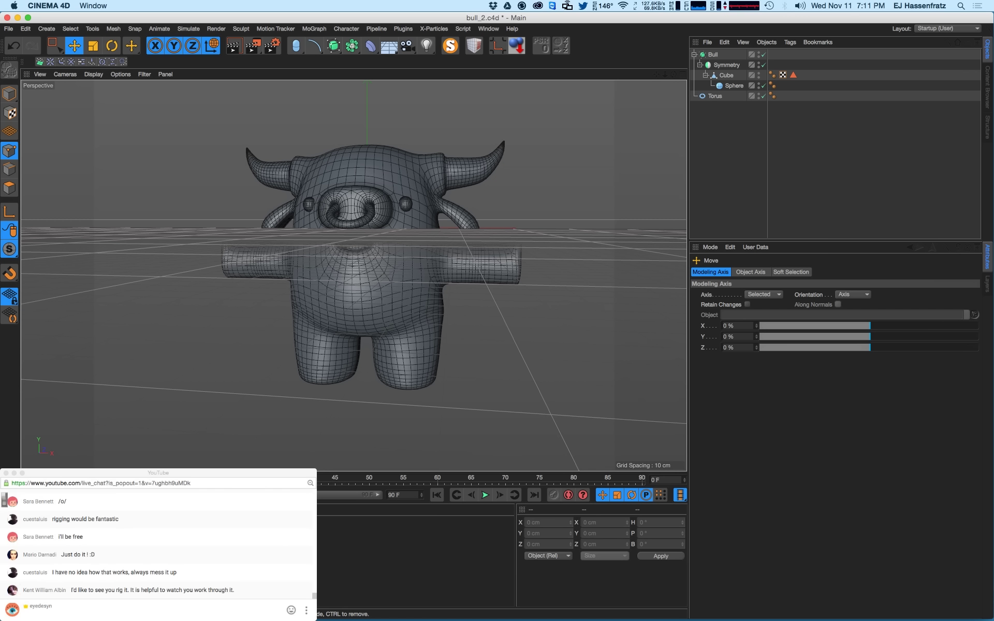
{"action": "left_click", "coordinate": [24, 613]}
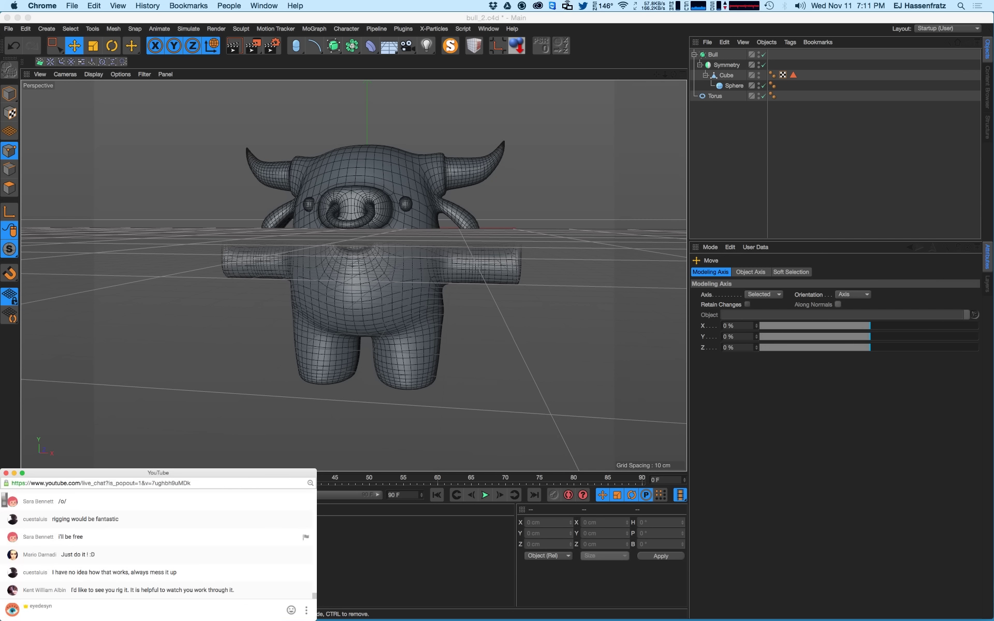
{"action": "scroll", "coordinate": [158, 544], "scroll_direction": "up", "scroll_amount": 3}
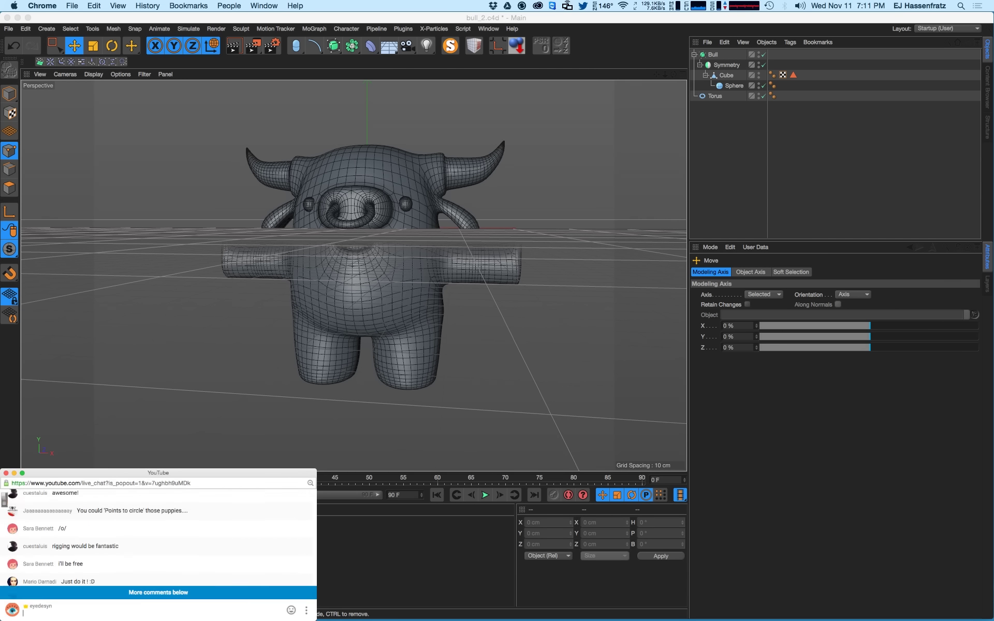
{"action": "scroll", "coordinate": [158, 544], "scroll_direction": "down", "scroll_amount": 1}
{"action": "scroll", "coordinate": [157, 543], "scroll_direction": "down", "scroll_amount": 3}
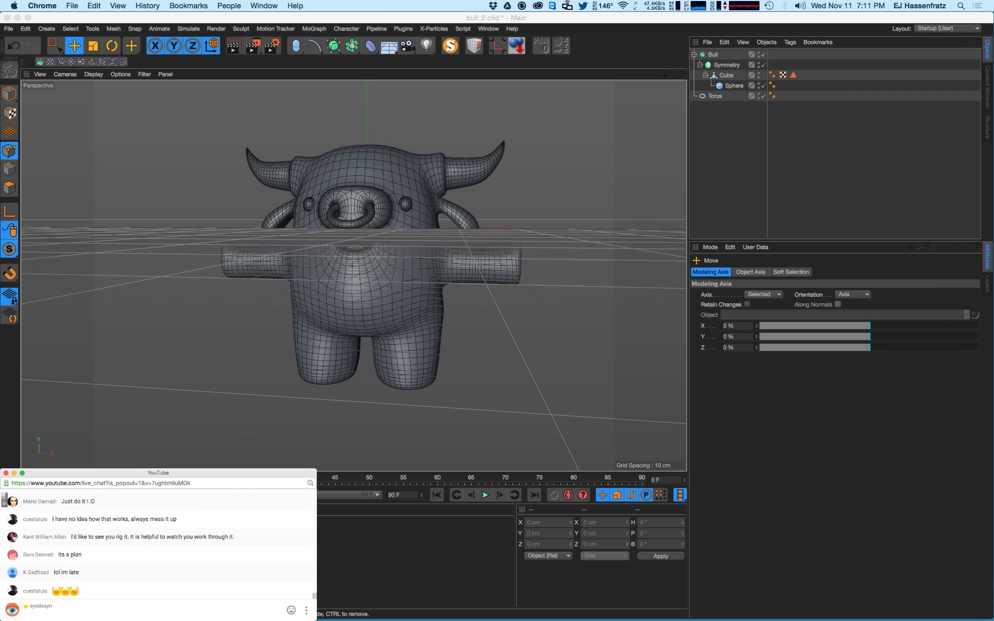
{"action": "key", "text": "super+Tab"}
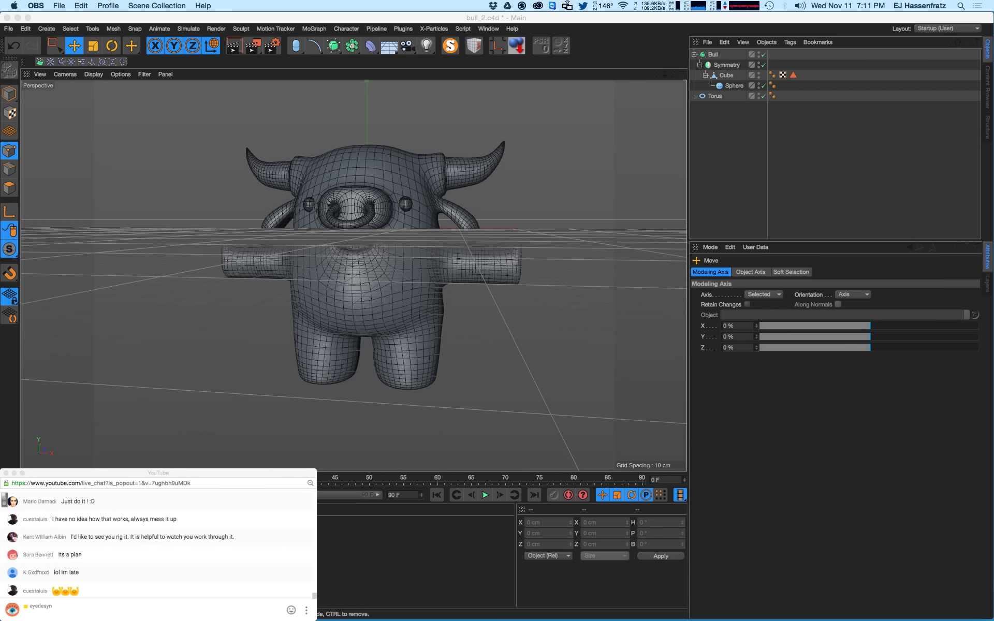